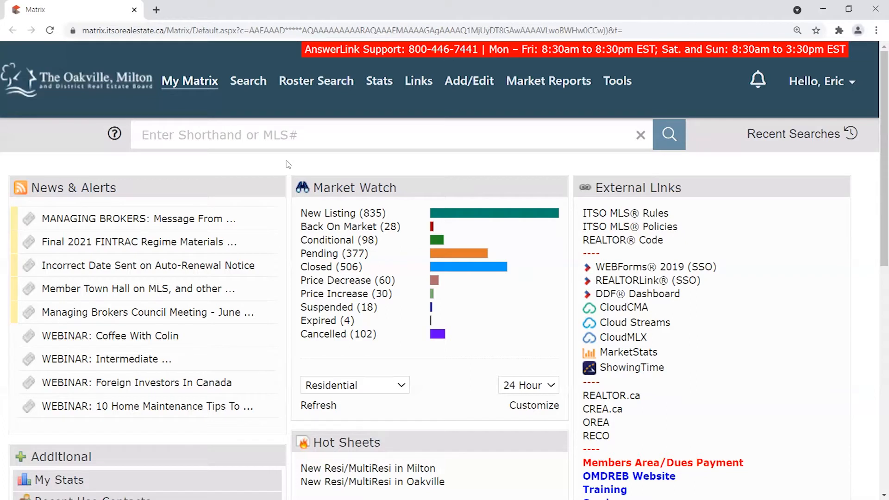
Open the Search menu from the Matrix home dashboard's top navigation bar.
mouse_move(468, 83)
left_click(251, 84)
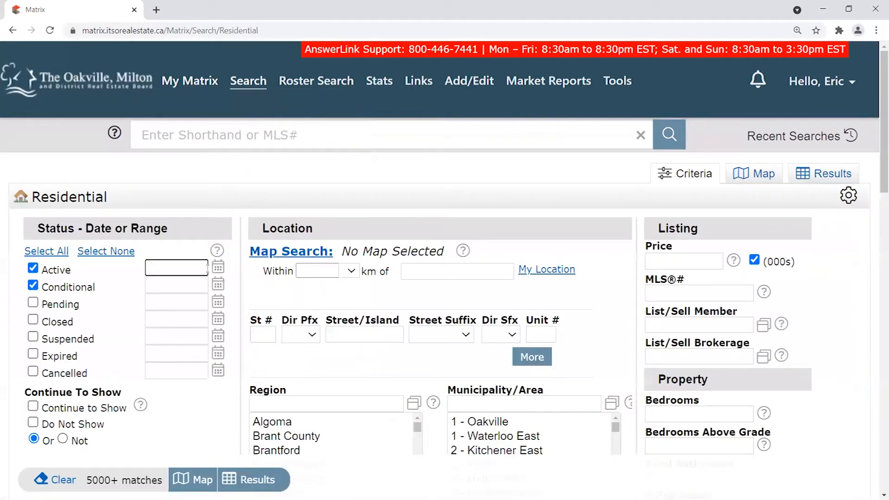
Review the Residential criteria form with Active and Conditional ticked, then return to the top.
scroll(236, 326, "down", 2)
scroll(239, 330, "up", 2)
scroll(605, 273, "down", 5)
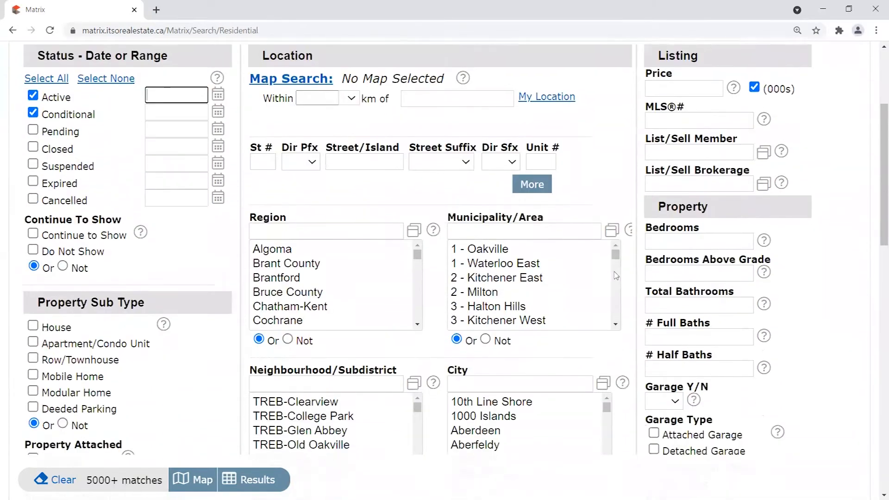
left_click_drag(246, 158, 526, 157)
left_click(573, 158)
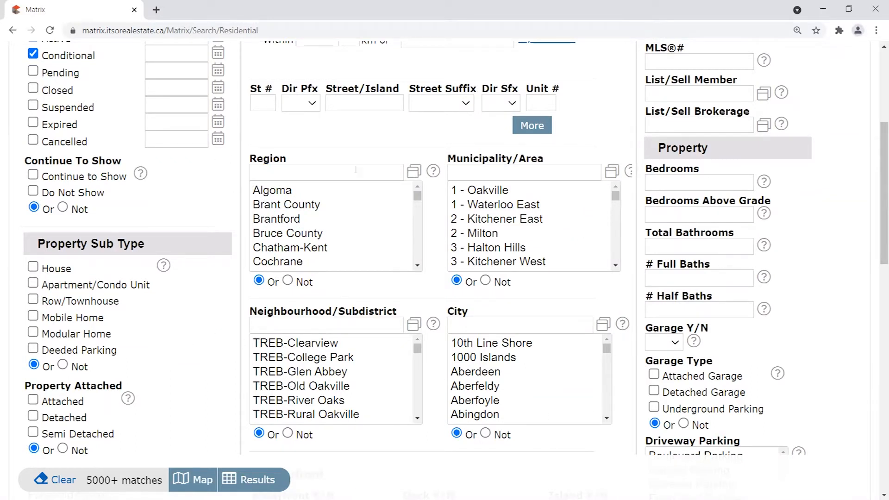
left_click_drag(246, 159, 300, 162)
left_click_drag(447, 311, 473, 311)
left_click(471, 311)
right_click(490, 304)
left_click(490, 305)
scroll(626, 308, "up", 3)
scroll(621, 299, "up", 3)
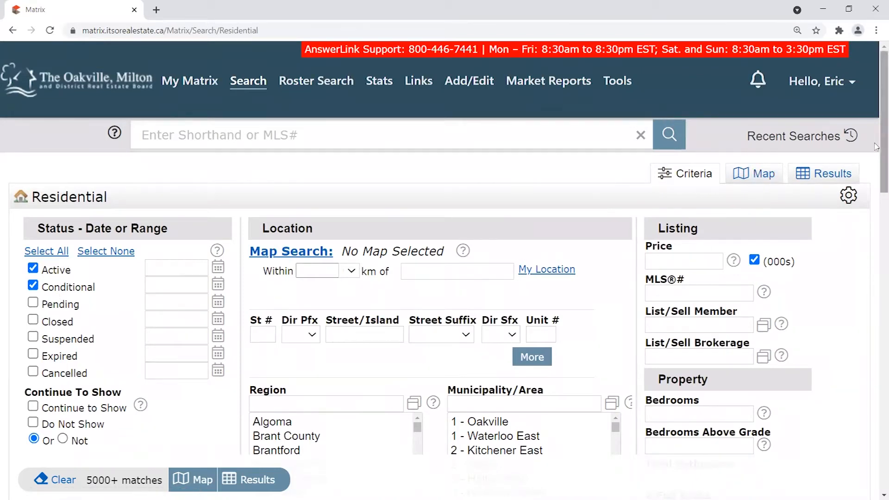
Plot the RES A C results on the map and frame the area east of Milton.
left_click(766, 174)
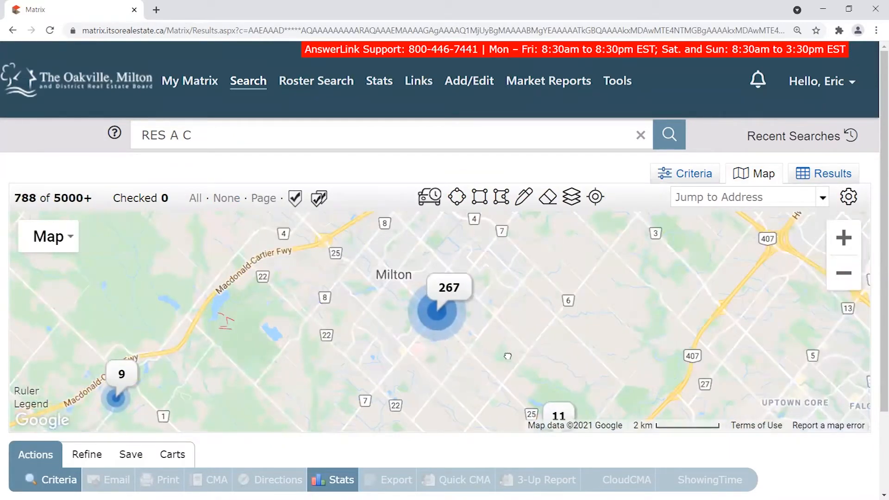
left_click_drag(508, 356, 426, 380)
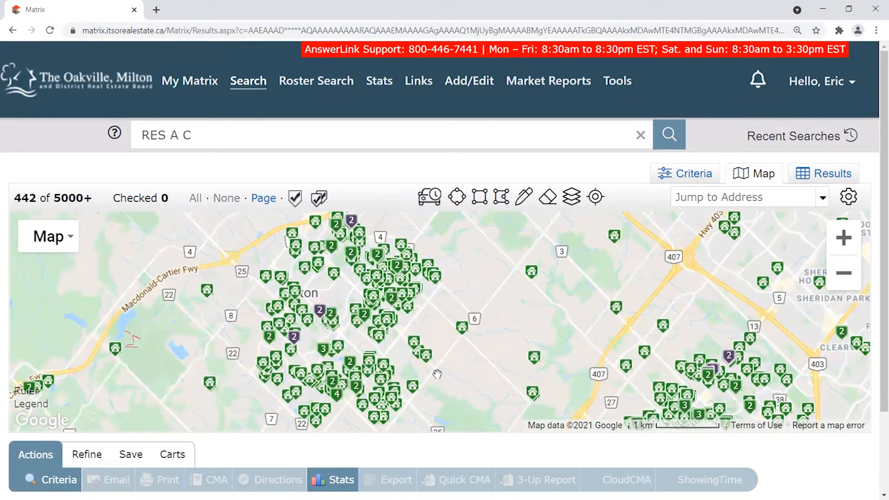
scroll(437, 373, "up", 1)
left_click_drag(399, 269, 484, 366)
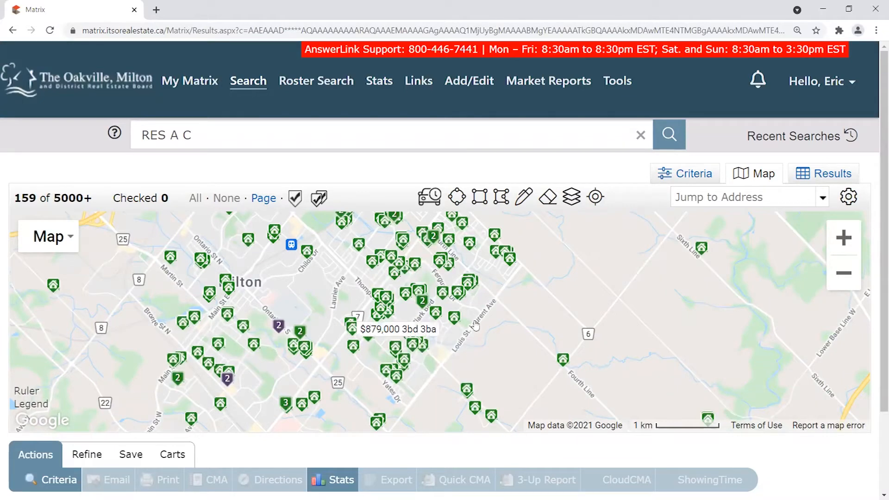
left_click_drag(661, 328, 487, 331)
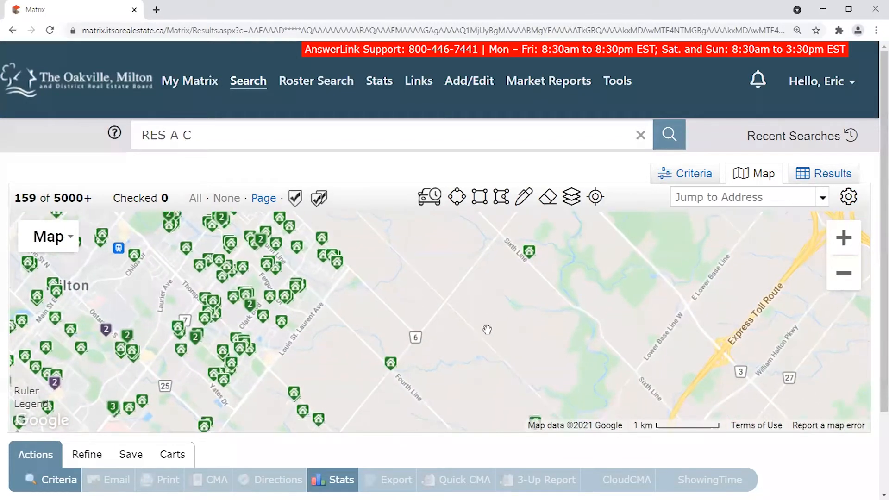
Draw a rectangular search area east of Milton near Sixth Line and check its options.
left_click(480, 196)
left_click_drag(476, 278, 673, 345)
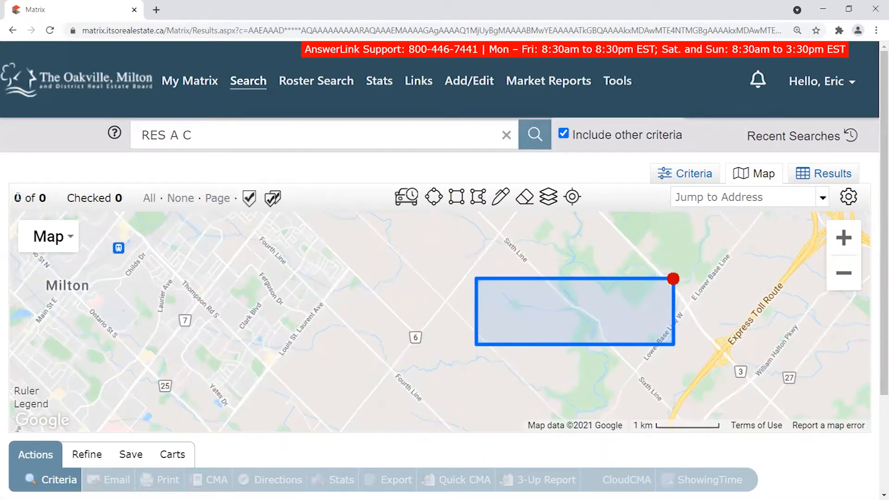
left_click_drag(17, 198, 43, 195)
scroll(414, 373, "down", 1)
left_click(542, 326)
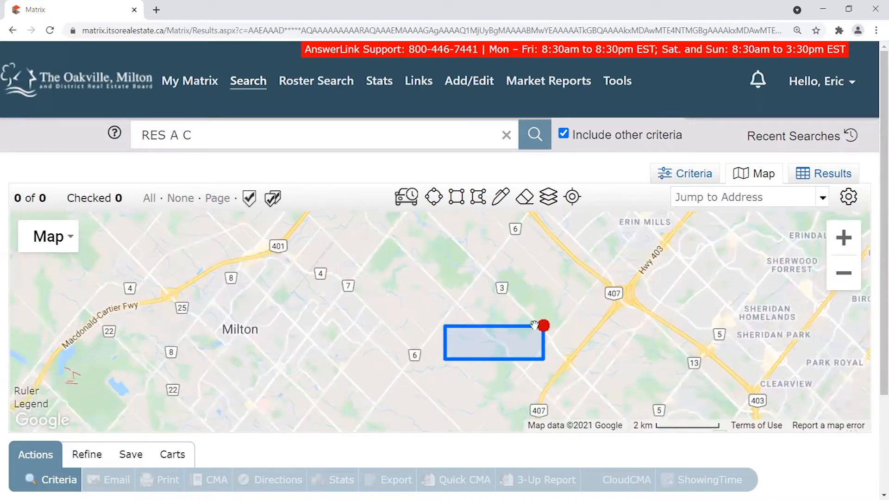
scroll(519, 348, "up", 2)
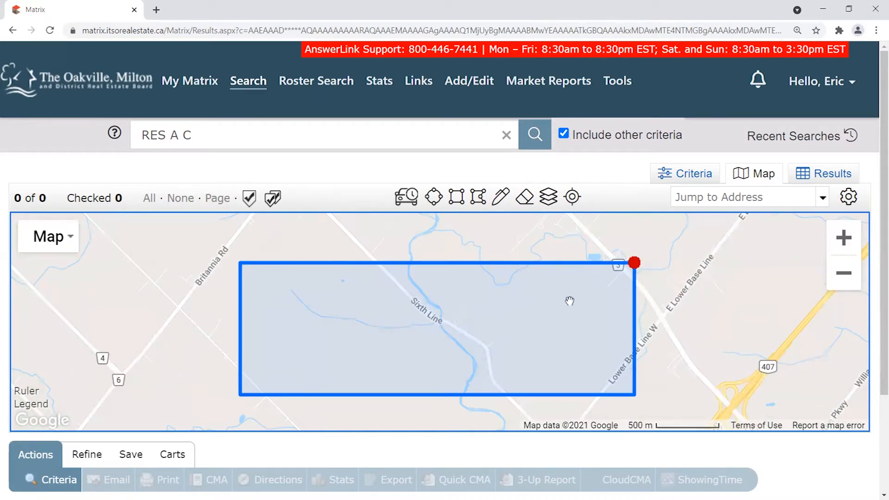
scroll(344, 318, "down", 1)
left_click(351, 300)
left_click_drag(351, 300, 354, 332)
left_click_drag(233, 358, 548, 303)
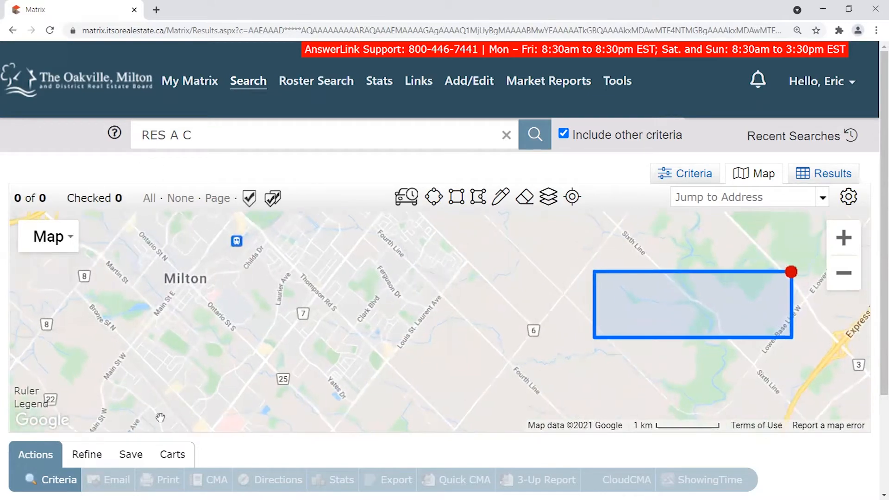
Recentre the map on Milton beside the rectangle, viewing its delete and exclude options.
left_click_drag(235, 278, 584, 232)
left_click(794, 289)
left_click_drag(569, 318, 468, 328)
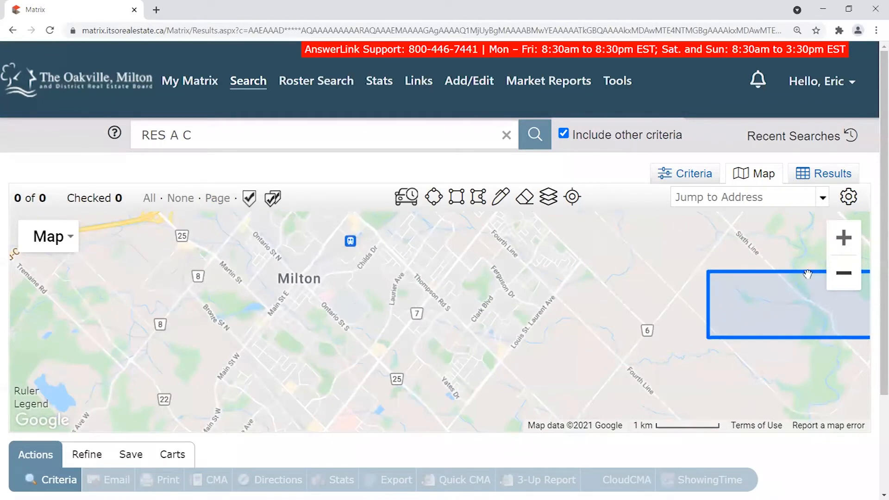
left_click_drag(374, 385, 405, 357)
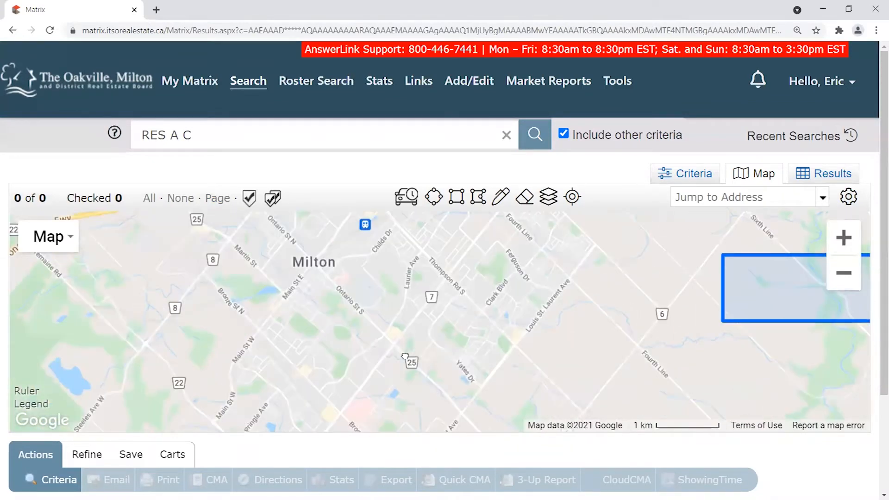
scroll(428, 301, "down", 1)
left_click_drag(428, 301, 421, 326)
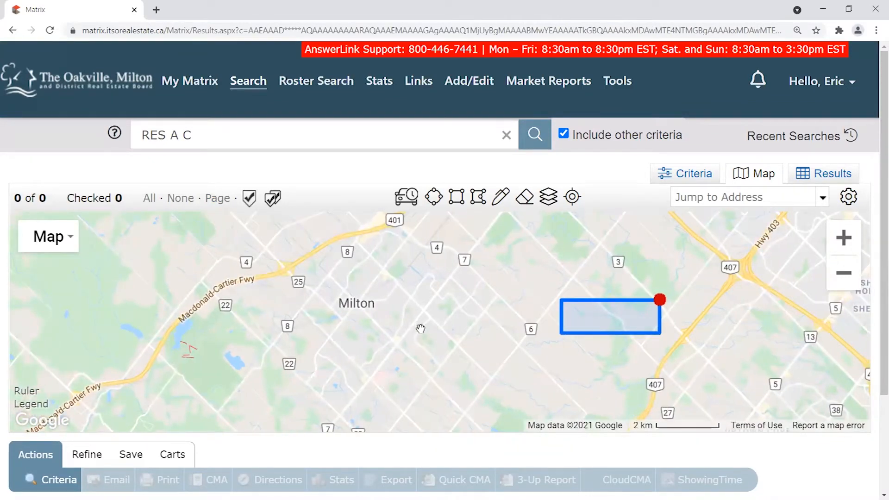
scroll(421, 329, "up", 1)
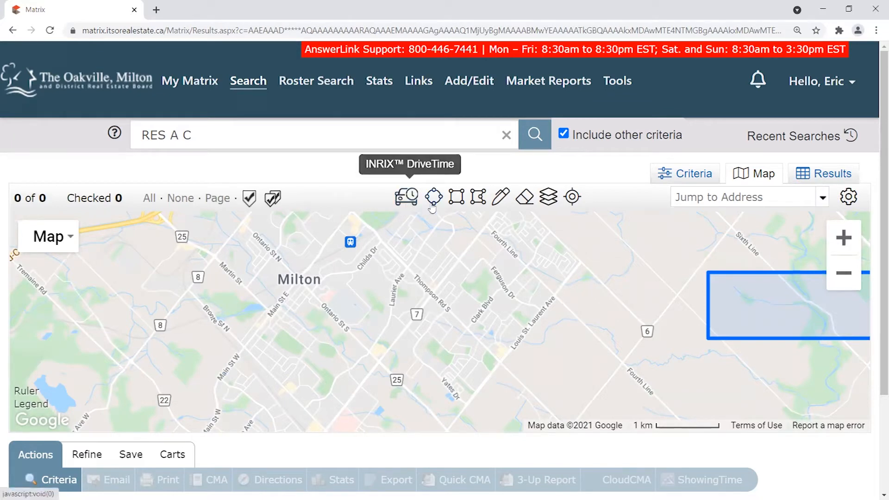
Turn on Neighborhood boundaries in the map layers and view them over Milton.
left_click(551, 198)
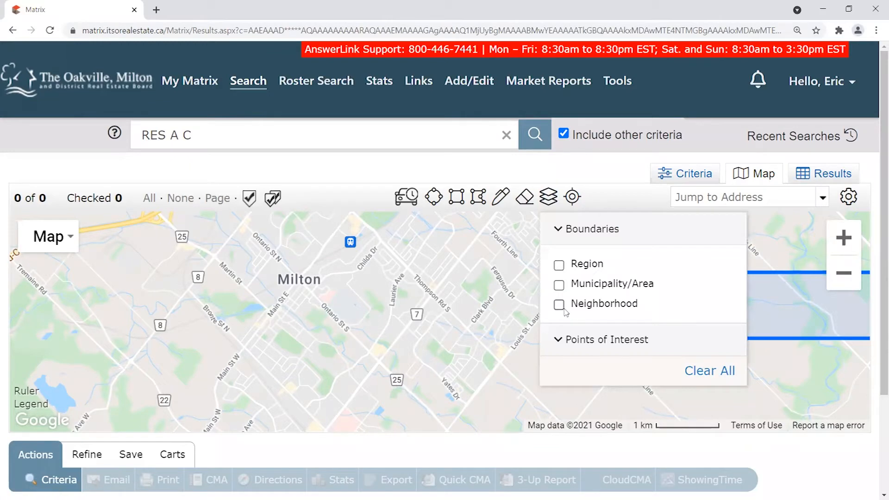
left_click(549, 197)
mouse_move(594, 260)
left_mouse_down()
mouse_move(560, 291)
mouse_move(542, 352)
mouse_move(614, 294)
mouse_move(717, 346)
mouse_move(685, 340)
mouse_move(668, 253)
mouse_move(585, 287)
left_mouse_up()
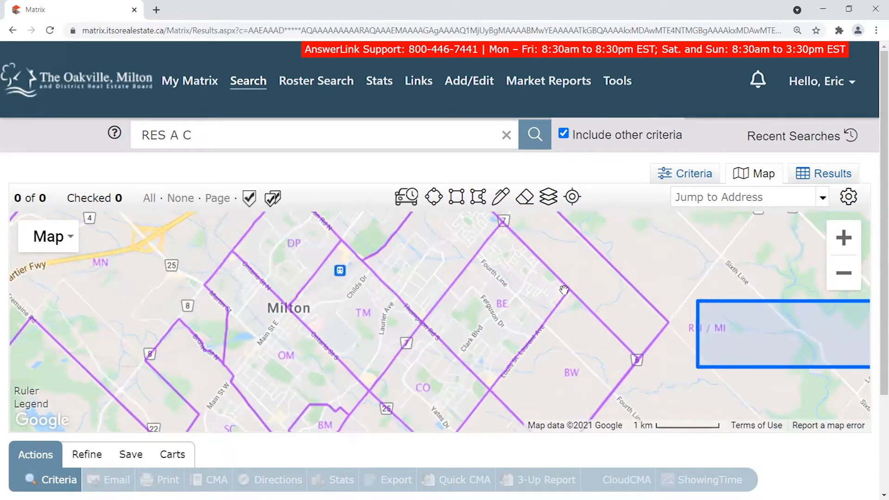
scroll(528, 306, "down", 1)
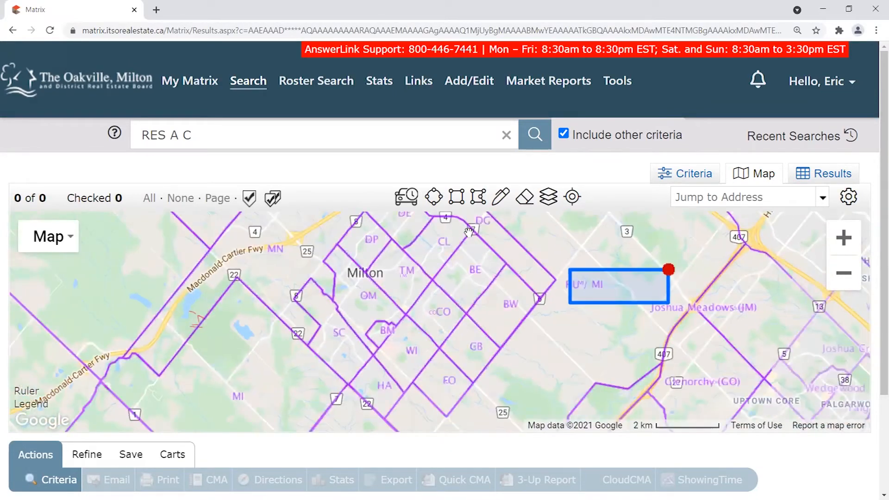
scroll(509, 306, "up", 1)
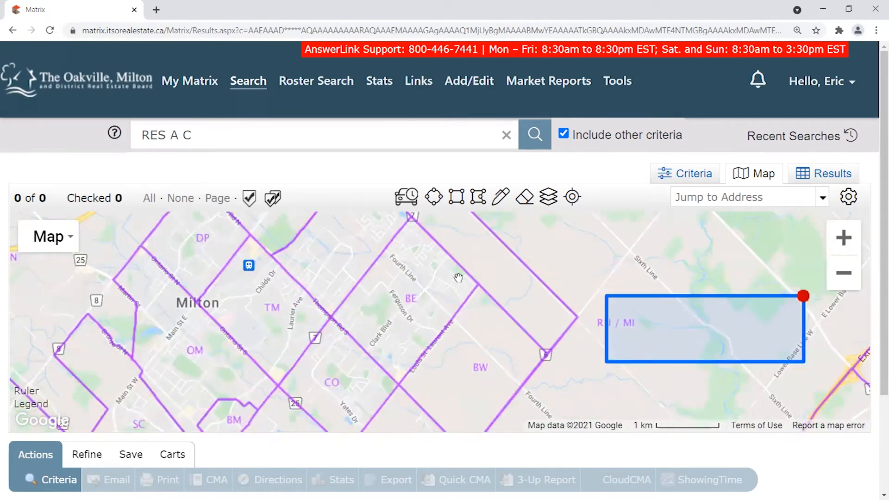
left_click_drag(462, 345, 435, 355)
scroll(436, 355, "down", 1)
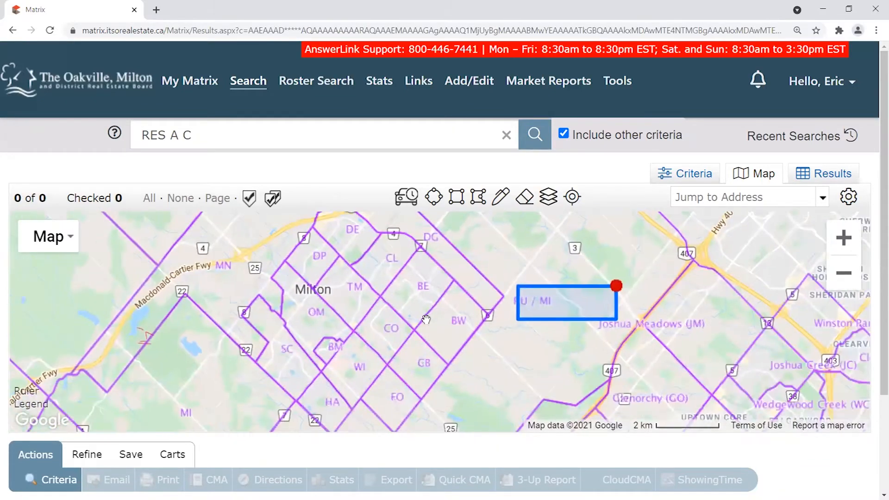
scroll(429, 320, "up", 1)
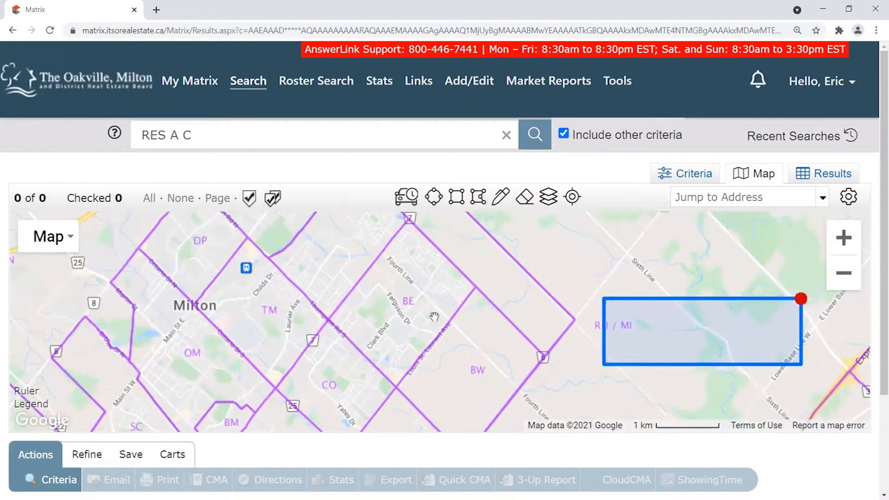
Draw a closed polygon along neighbourhood lines over south-east Milton, bringing results to 76 listings.
left_click(478, 197)
left_click(409, 219)
left_click(544, 357)
left_click_drag(450, 423, 483, 309)
left_click(444, 410)
left_click(360, 323)
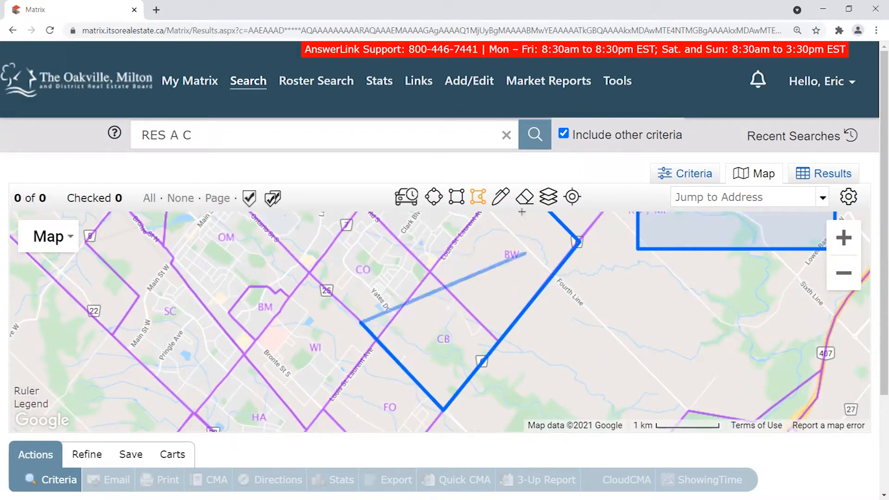
left_click(309, 273)
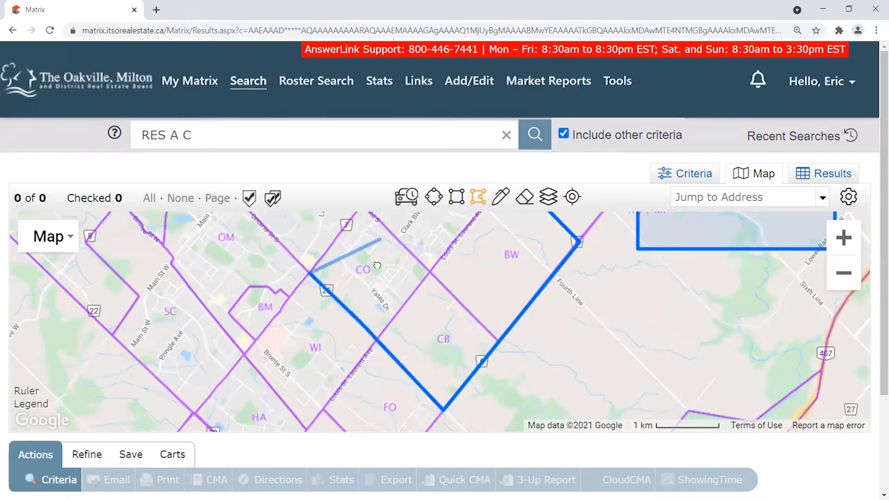
left_click_drag(379, 229, 345, 320)
left_click(328, 296)
left_click_drag(373, 261, 359, 318)
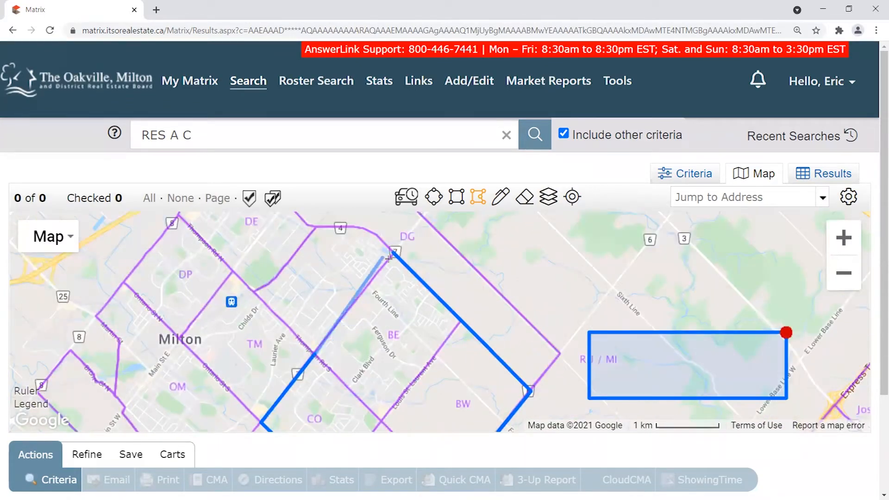
left_click(395, 255)
Inspect the polygon's shape options, then hide Neighborhood boundaries and close the layers panel.
scroll(432, 309, "down", 1)
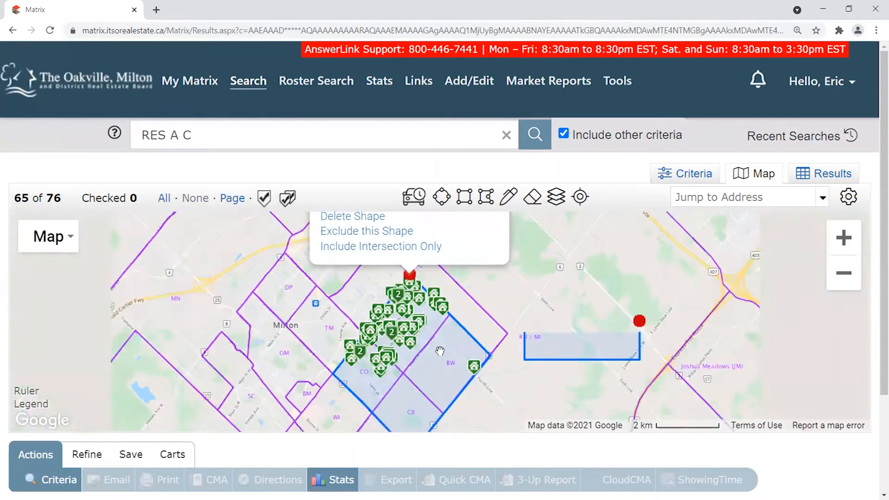
left_click(413, 282)
left_click_drag(403, 393, 418, 347)
scroll(401, 346, "up", 1)
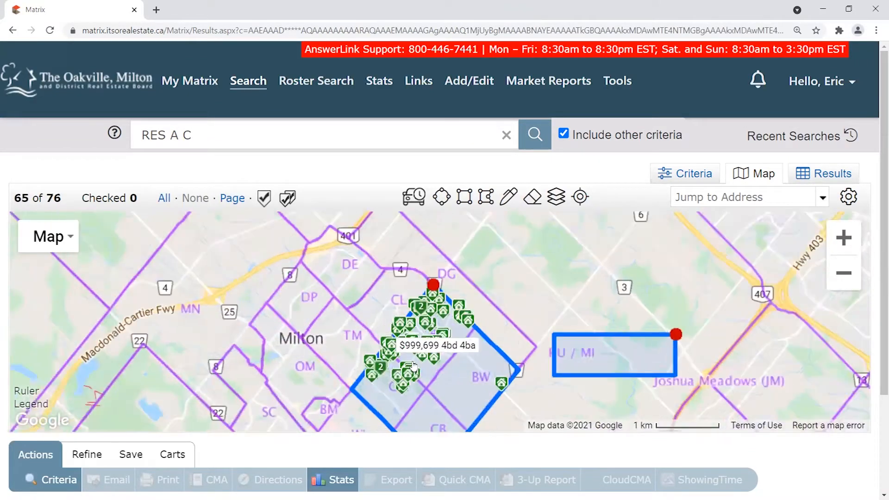
left_click(460, 215)
left_click_drag(740, 429, 704, 304)
left_click_drag(501, 364, 446, 386)
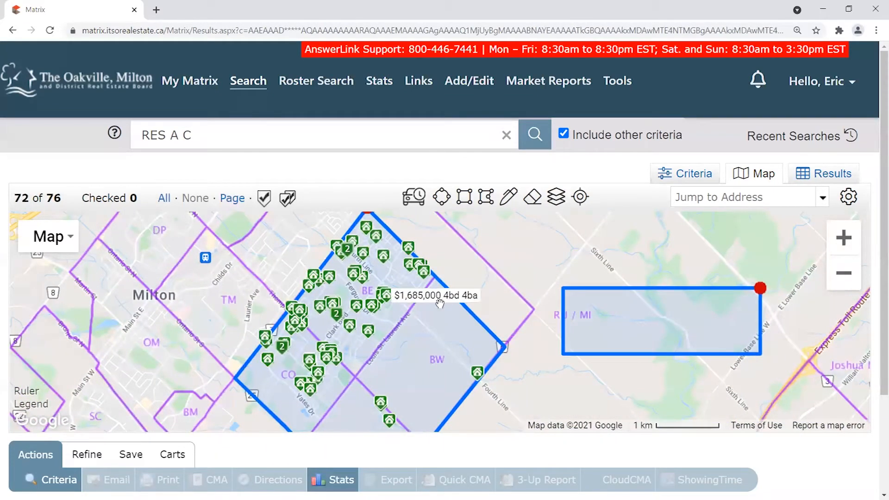
left_click(562, 201)
left_click(559, 304)
left_click(557, 193)
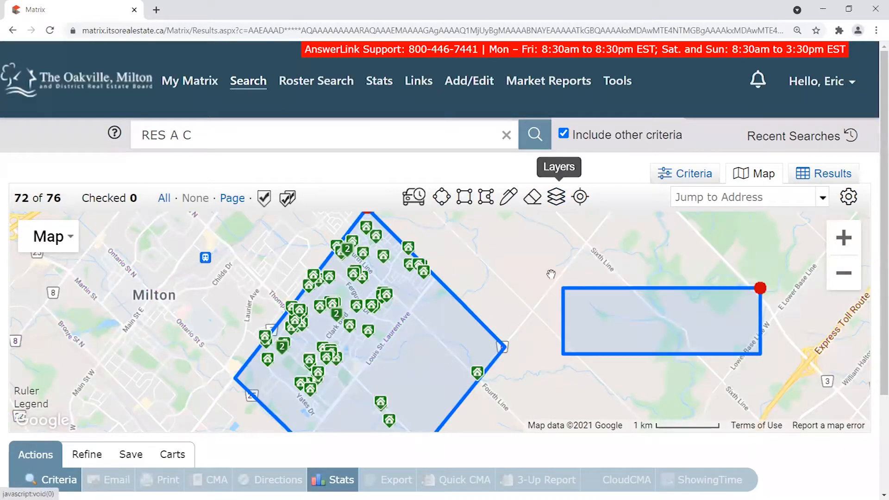
Delete the empty rectangle east of Milton and recentre on the polygon's 76 listings.
left_click_drag(460, 304, 296, 346)
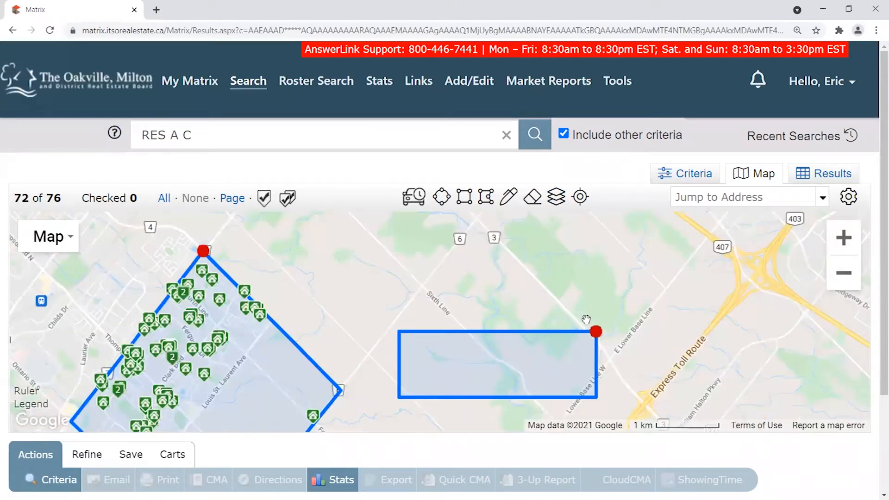
left_click(596, 332)
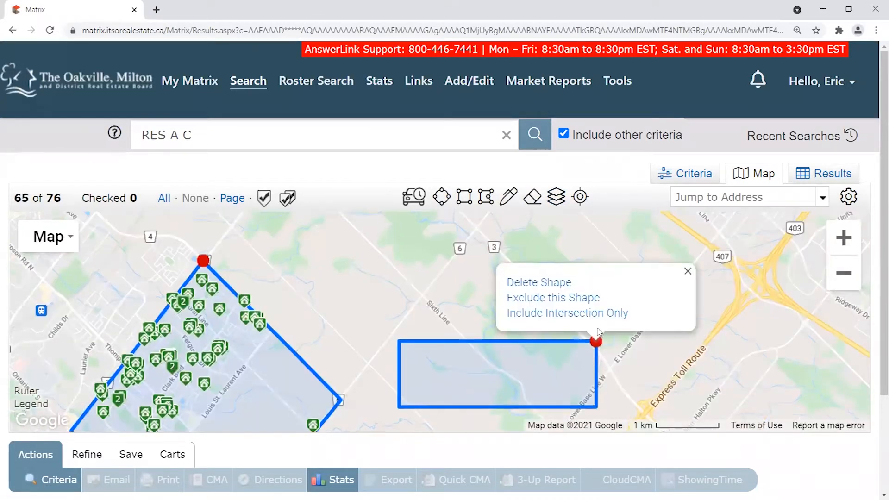
left_click(550, 283)
left_click_drag(344, 362, 594, 303)
scroll(594, 306, "down", 1)
left_click_drag(631, 359, 542, 357)
left_click_drag(62, 199, 48, 199)
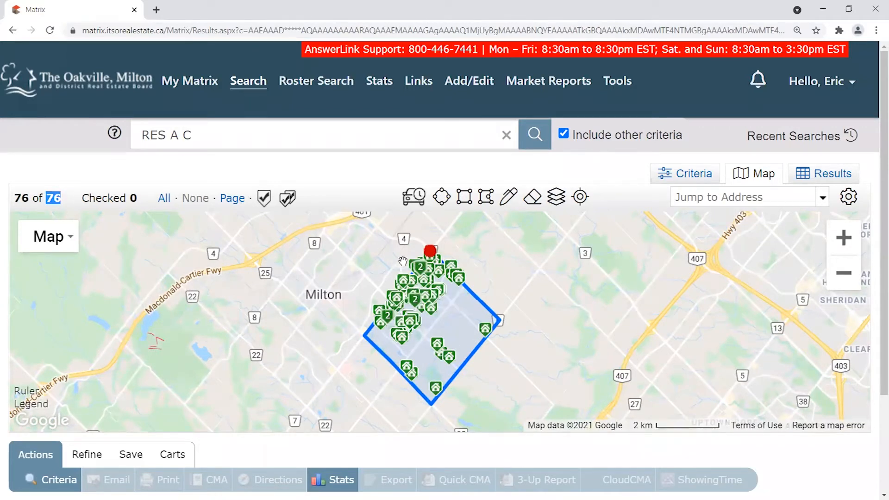
left_click(427, 252)
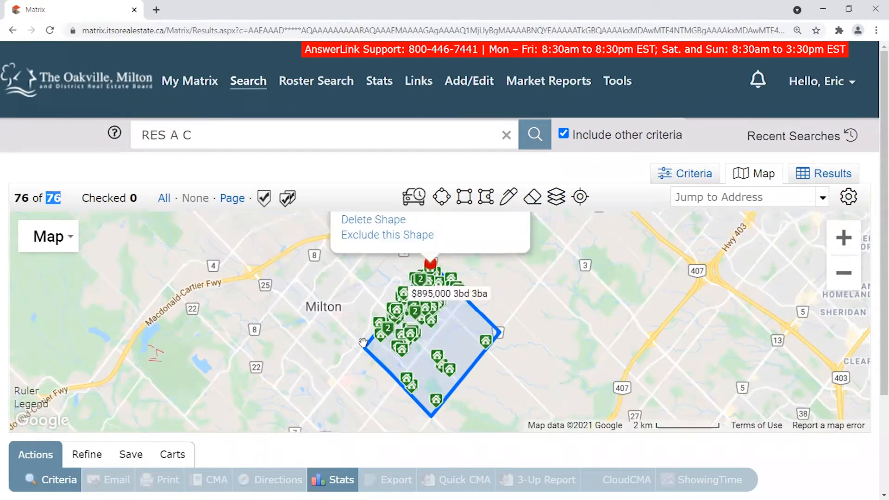
scroll(464, 327, "up", 1)
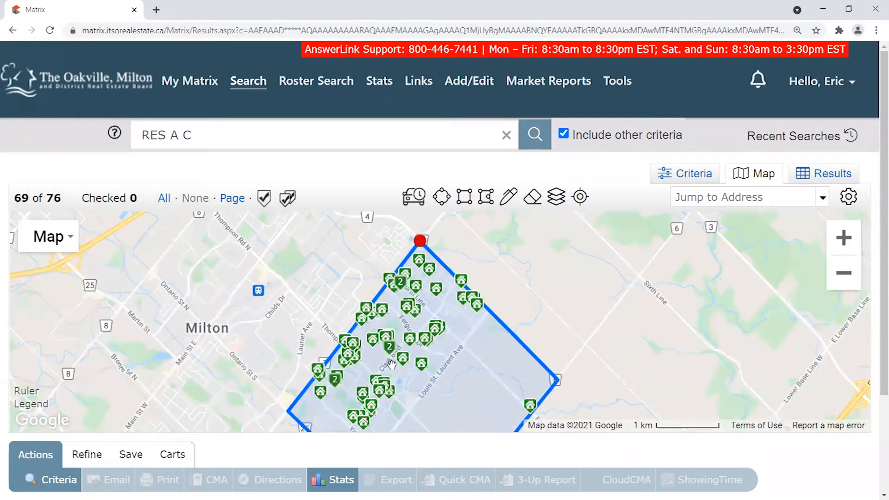
left_click_drag(549, 302, 542, 283)
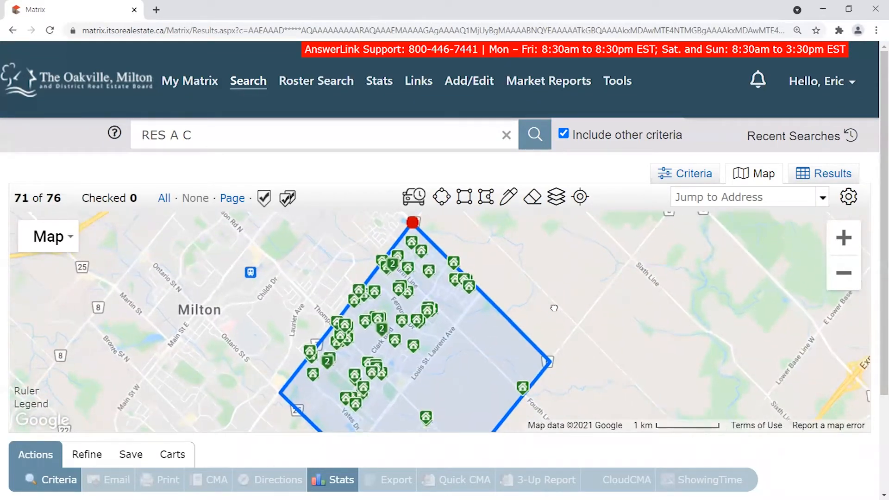
left_click_drag(576, 282, 560, 239)
scroll(560, 240, "down", 1)
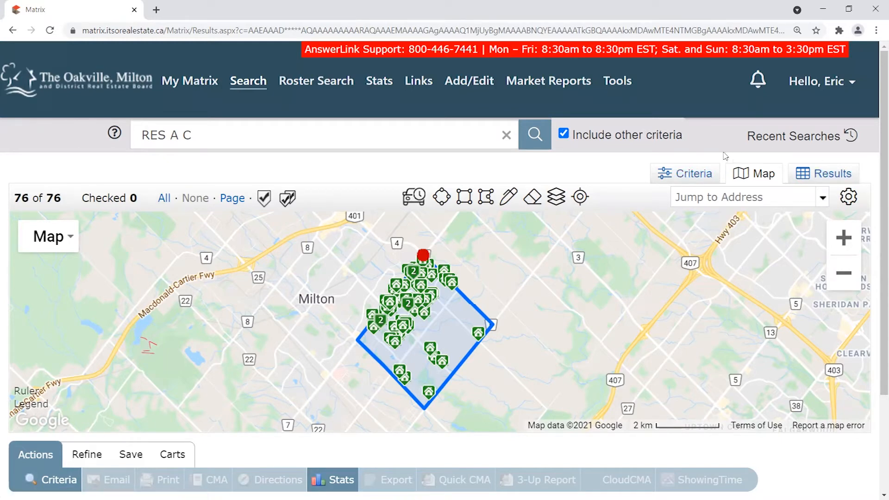
In Criteria, untick Conditional status and tick House under Property Sub Type.
left_click(693, 175)
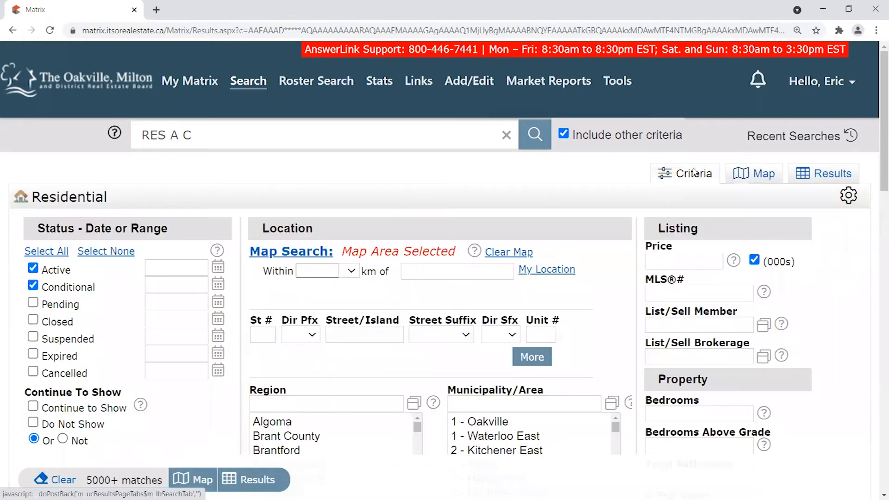
left_click_drag(153, 481, 97, 482)
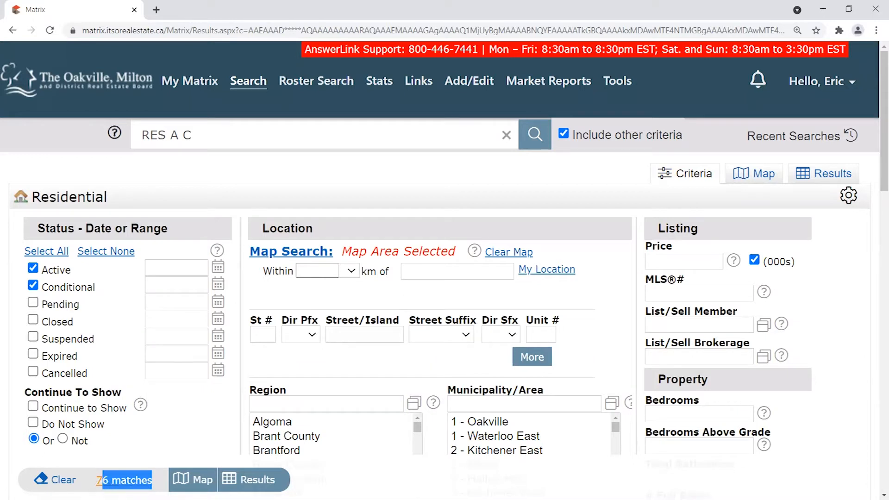
left_click(154, 439)
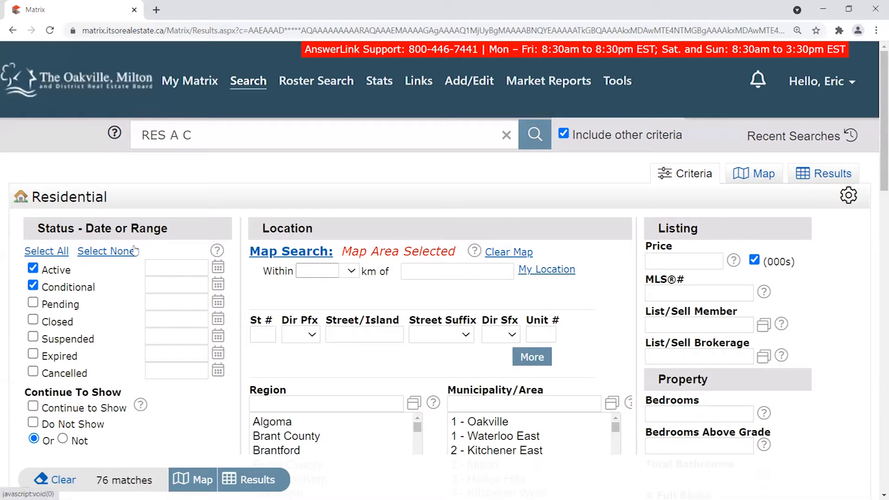
left_click(36, 288)
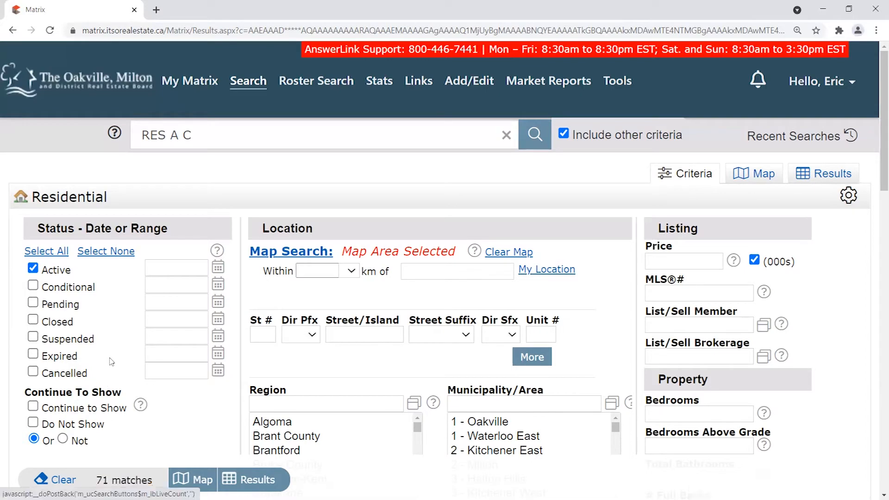
scroll(70, 278, "down", 3)
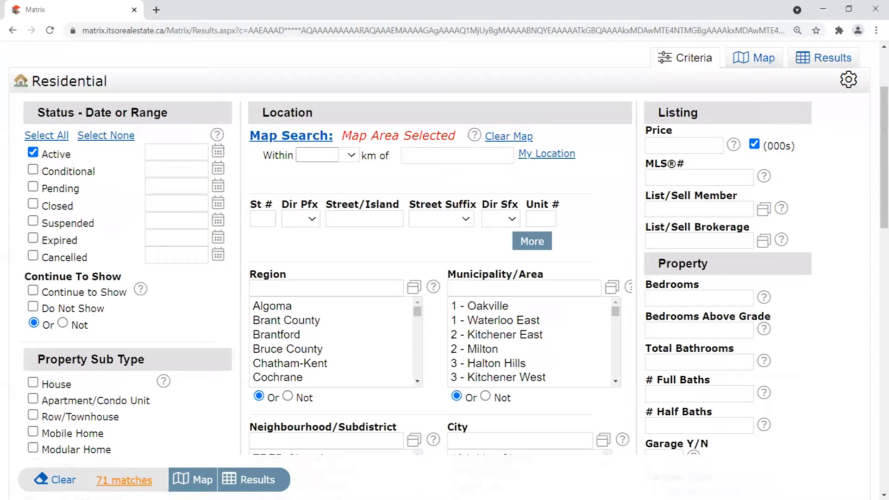
left_click(34, 383)
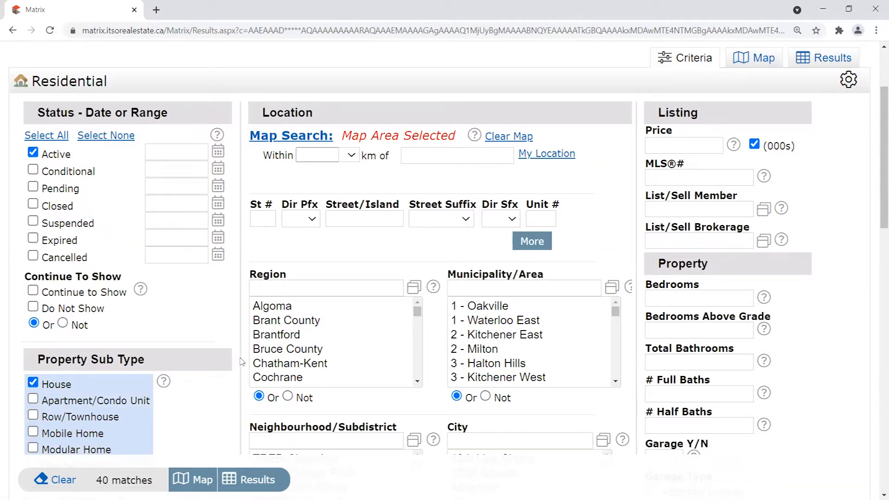
scroll(235, 381, "up", 2)
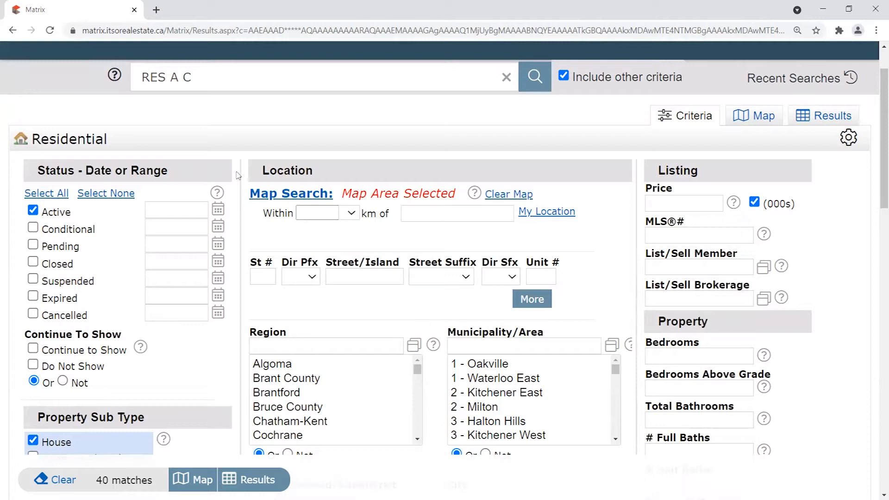
Enter 1200-1300 in the Price (000s) field, narrowing results to 5 matches.
left_click(685, 200)
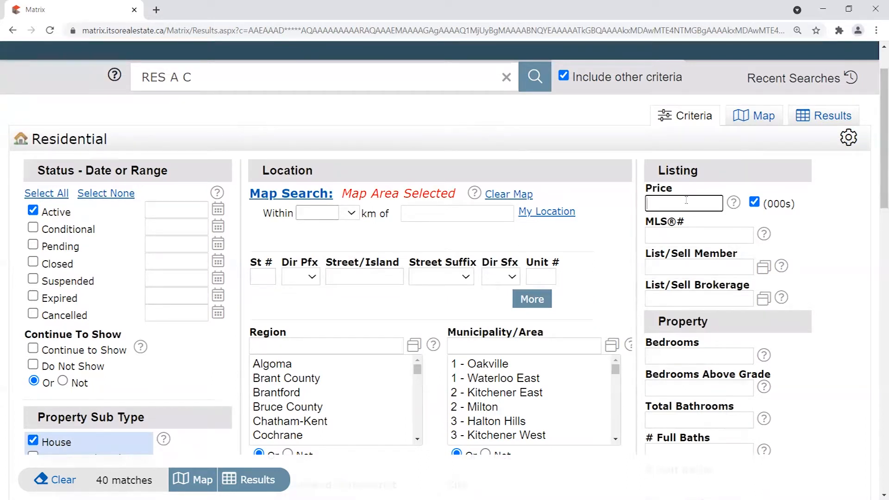
type("1200-1300")
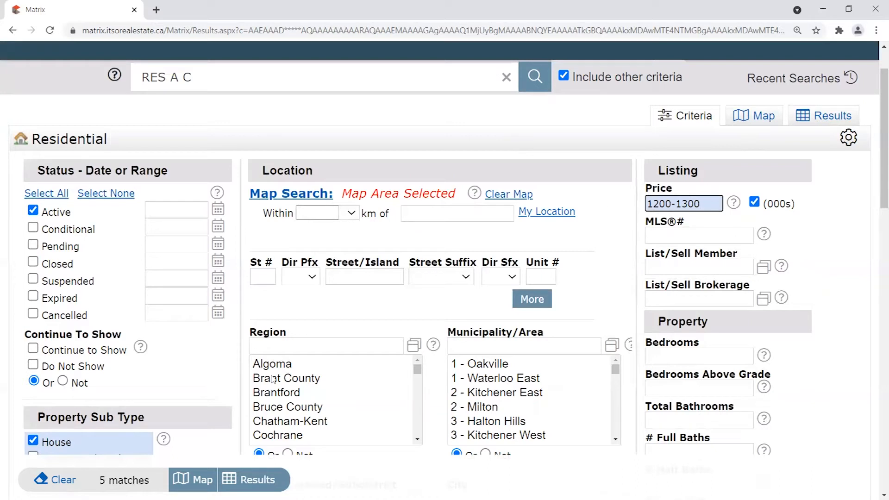
left_click_drag(702, 204, 601, 195)
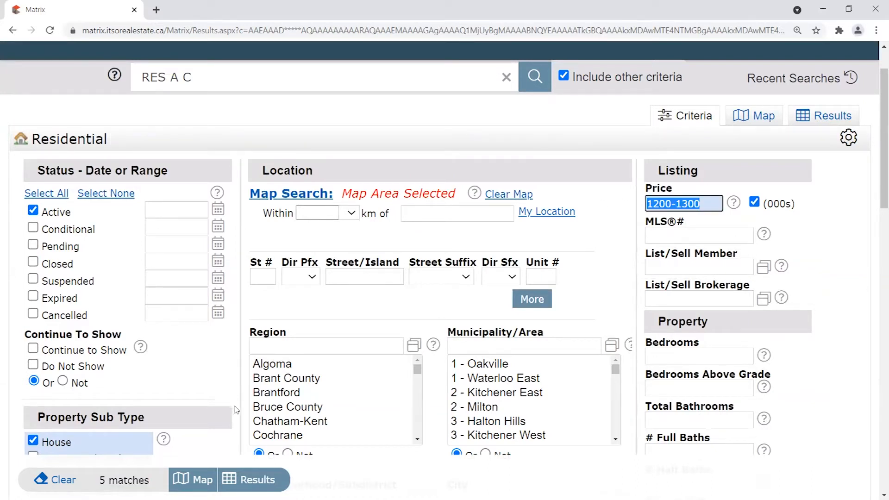
scroll(237, 409, "down", 3)
scroll(261, 407, "down", 3)
scroll(261, 408, "up", 1)
scroll(185, 324, "up", 3)
scroll(85, 130, "down", 1)
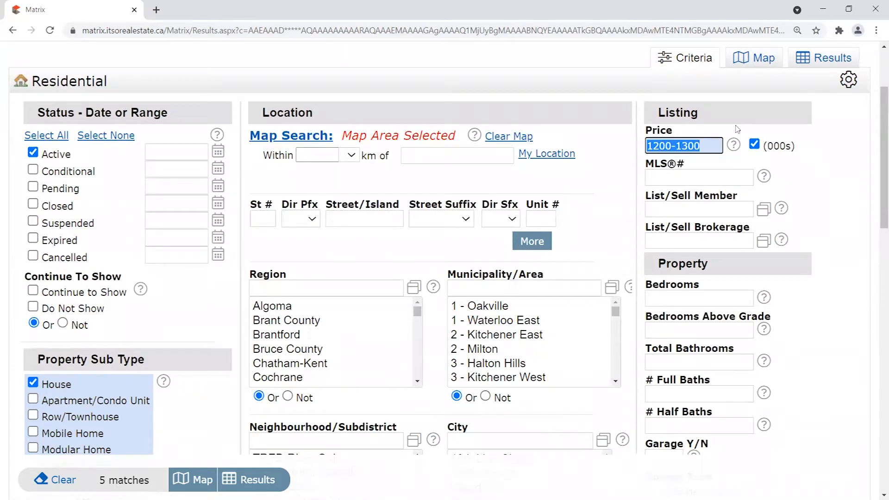
scroll(652, 139, "up", 1)
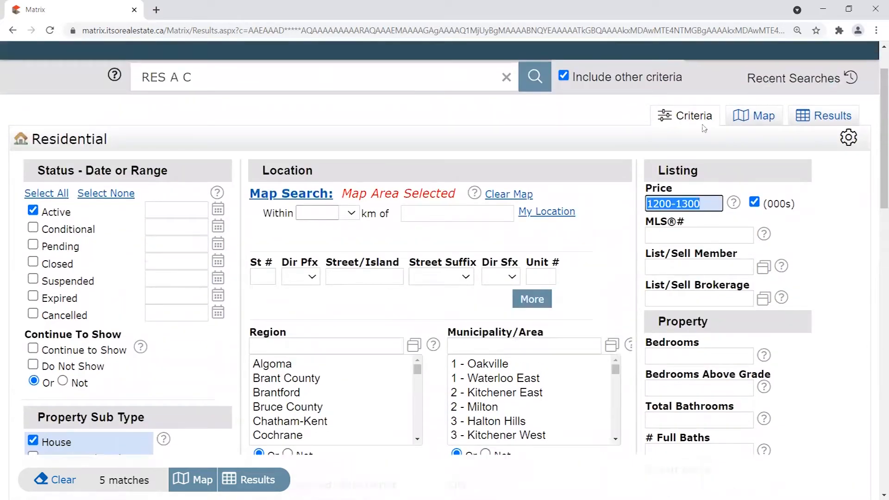
Return to the map and read the prices of the matching house pins.
left_click(754, 116)
scroll(538, 234, "up", 1)
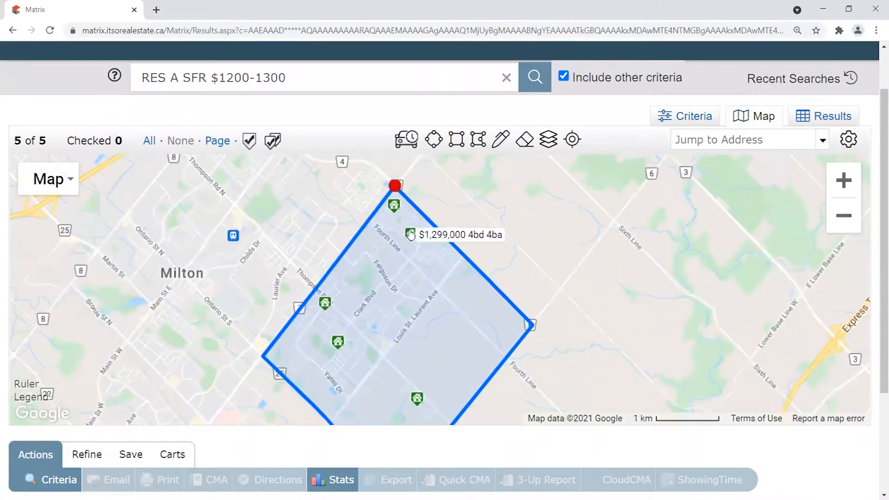
mouse_move(338, 351)
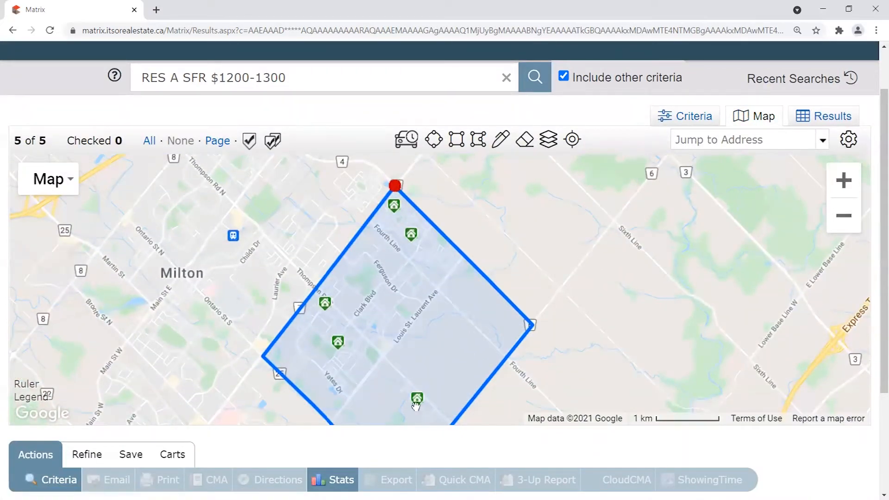
mouse_move(403, 222)
mouse_move(430, 404)
left_click(395, 186)
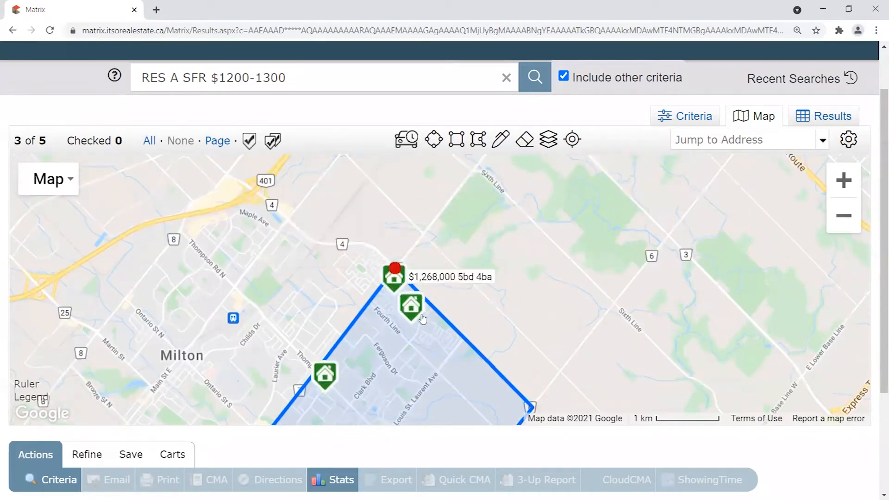
left_click(393, 273)
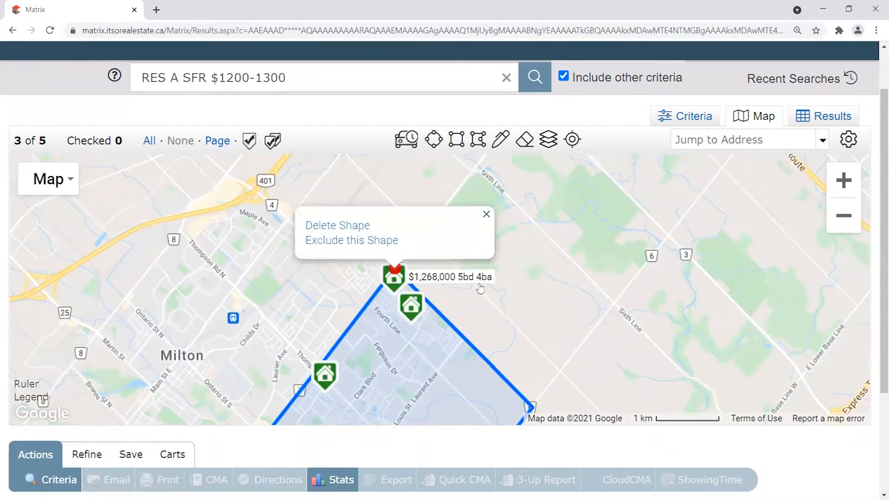
Frame all 5 listings inside the polygon, then list them in a results table.
scroll(597, 243, "down", 1)
scroll(609, 322, "up", 1)
left_click_drag(593, 204, 579, 318)
left_click_drag(582, 283, 578, 249)
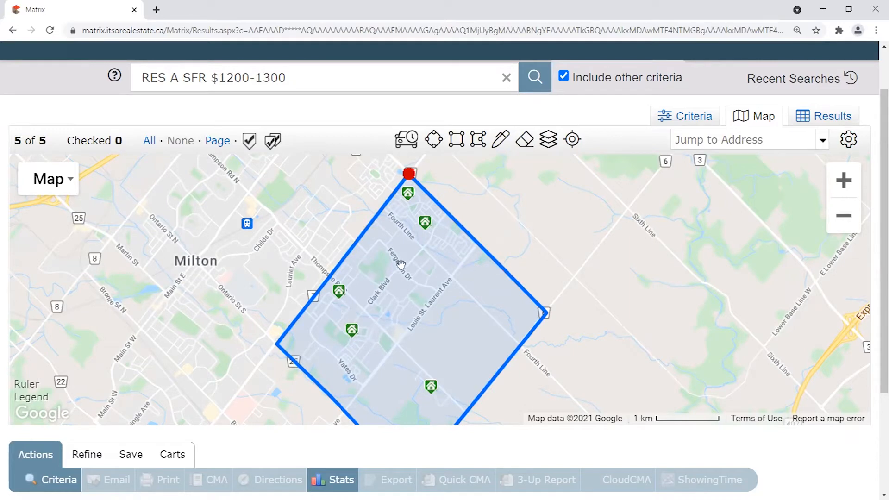
scroll(548, 262, "down", 2)
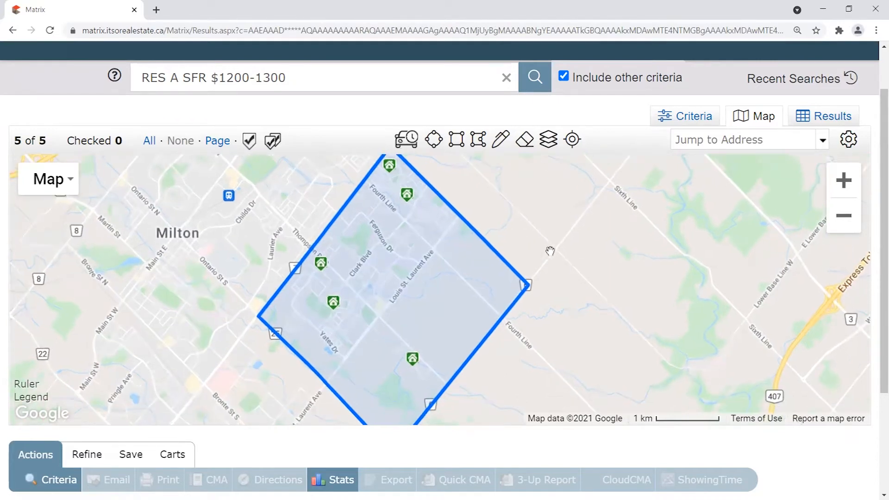
left_click_drag(566, 245, 557, 253)
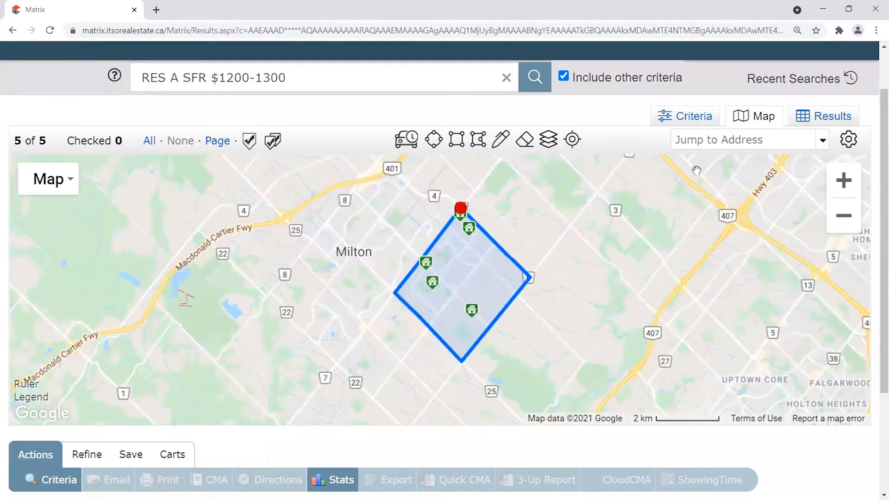
left_click(829, 122)
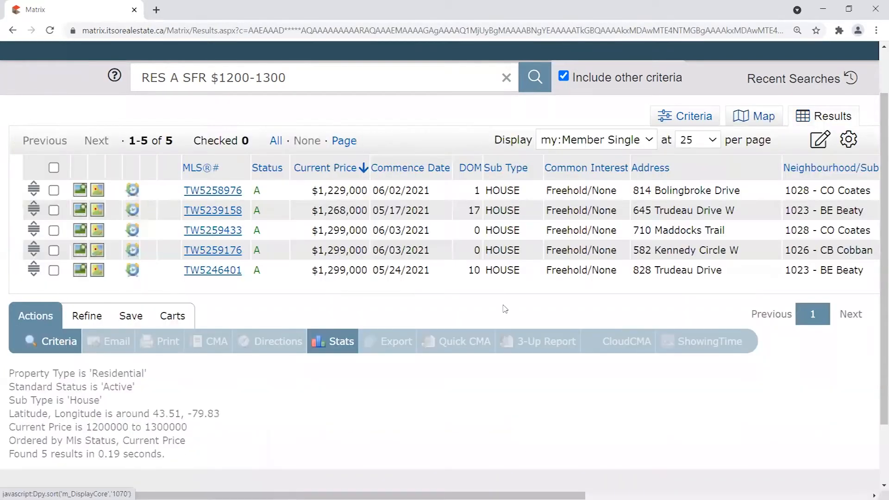
left_click_drag(323, 190, 348, 189)
left_click_drag(319, 270, 345, 271)
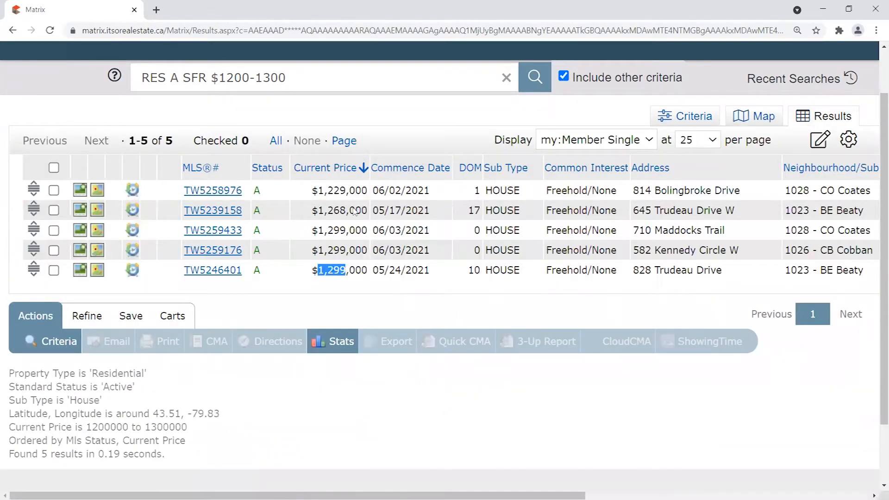
left_click_drag(328, 190, 350, 191)
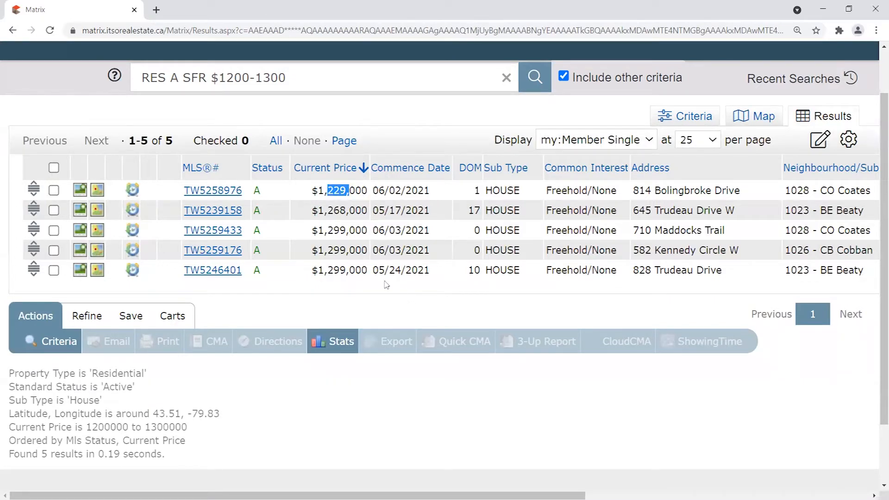
left_click(388, 268)
left_click_drag(87, 427, 204, 429)
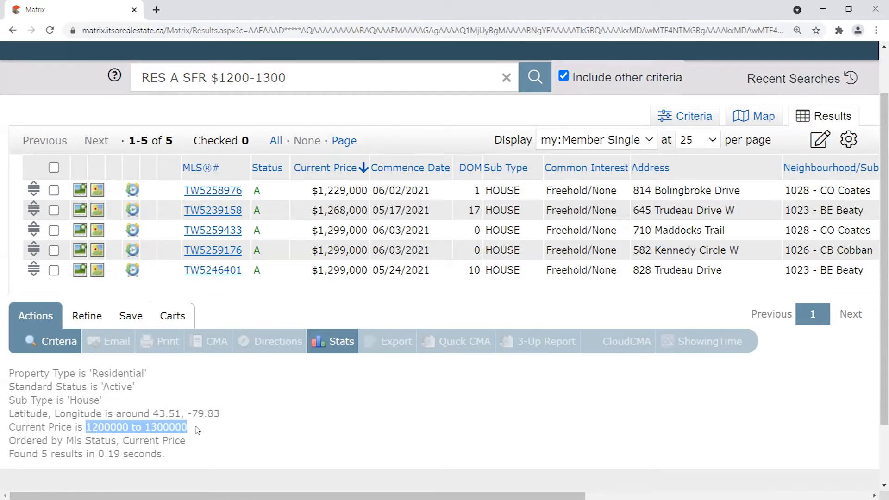
left_click(194, 431)
left_click_drag(184, 430, 156, 430)
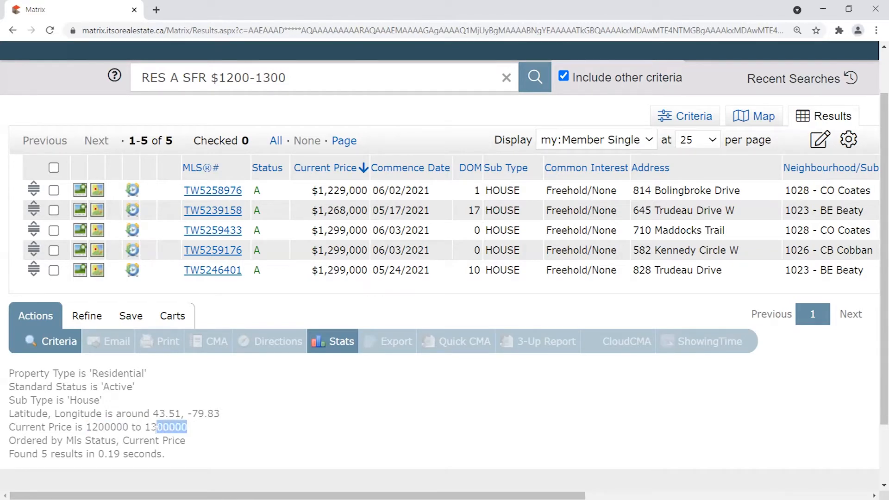
left_click_drag(100, 429, 131, 427)
left_click(249, 433)
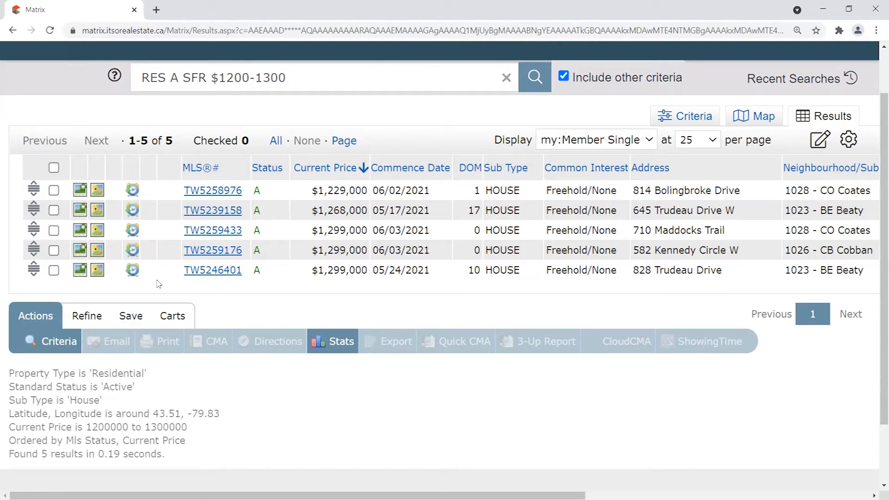
left_click_drag(7, 374, 151, 367)
left_click(151, 366)
left_click_drag(10, 374, 223, 426)
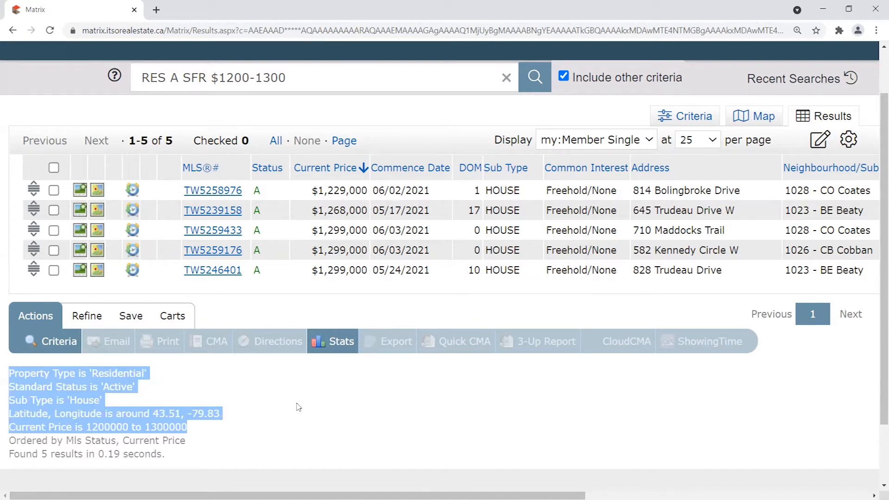
left_click_drag(9, 373, 211, 432)
left_click(124, 392)
left_click_drag(220, 413, 9, 414)
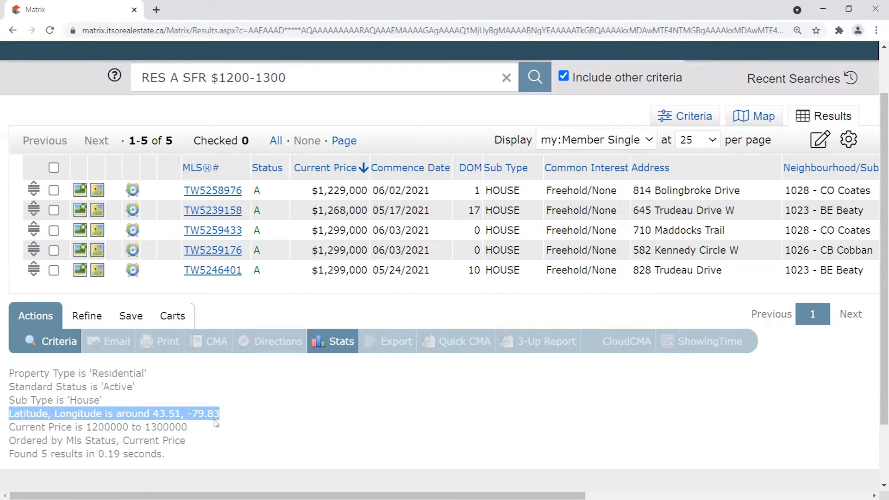
left_click_drag(188, 427, 8, 426)
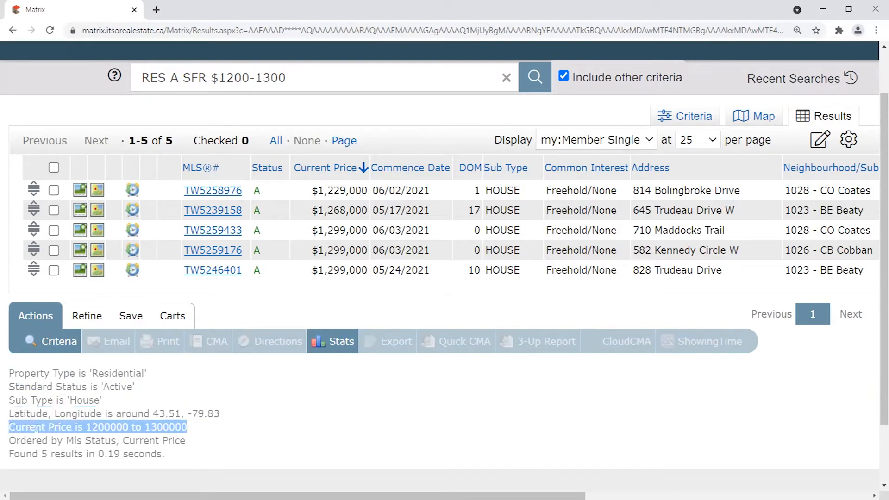
left_click(190, 429)
left_click_drag(190, 429, 11, 372)
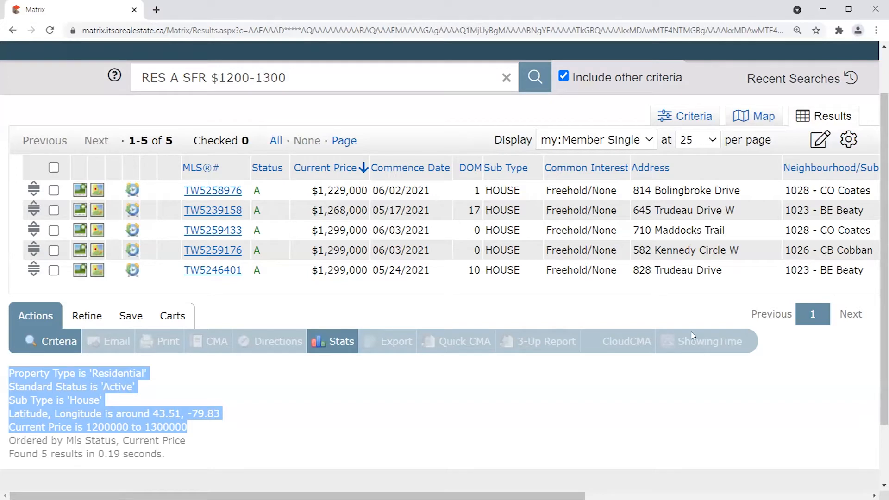
scroll(175, 280, "up", 1)
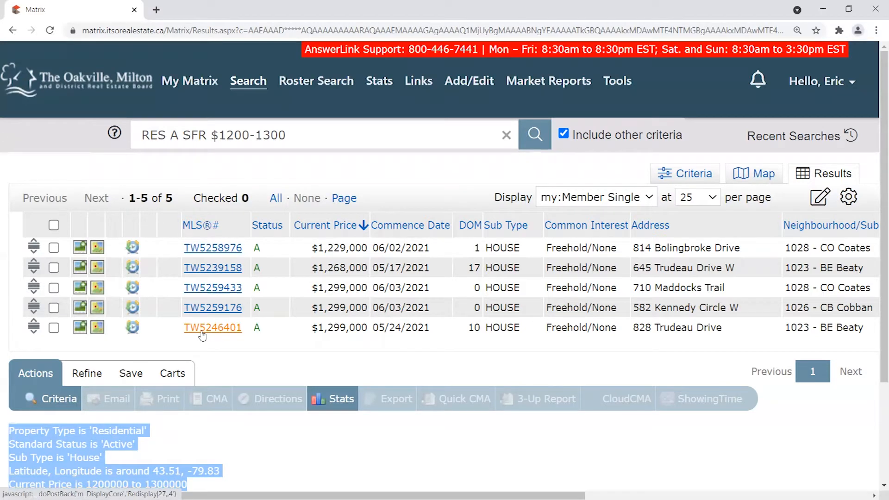
Tick and untick a listing, then choose Save > New Auto Email for the 5-house search.
left_click(54, 268)
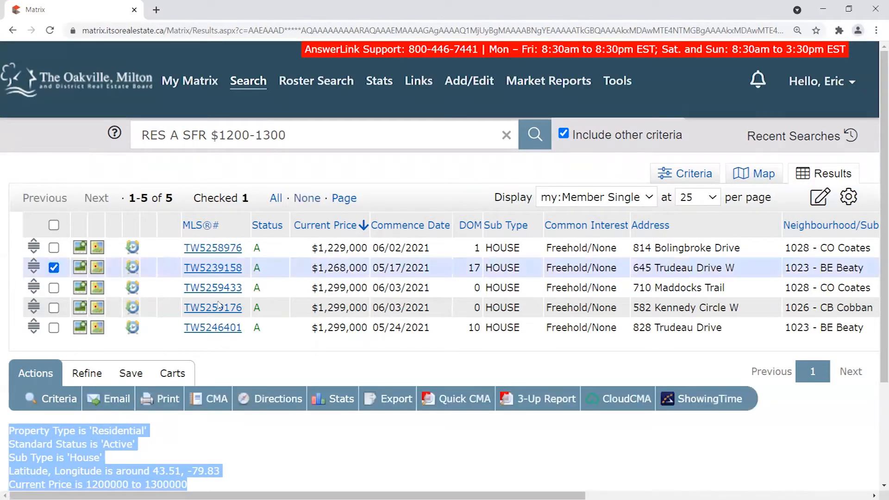
left_click(87, 373)
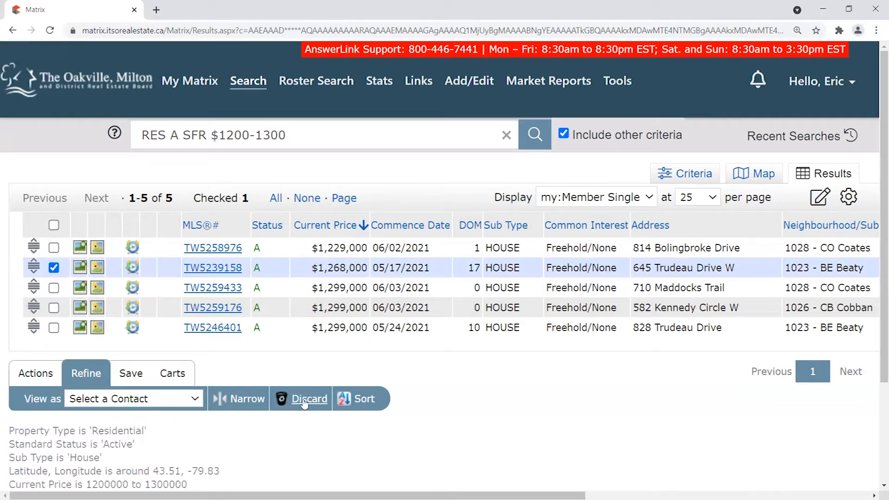
left_click(37, 373)
left_click(54, 268)
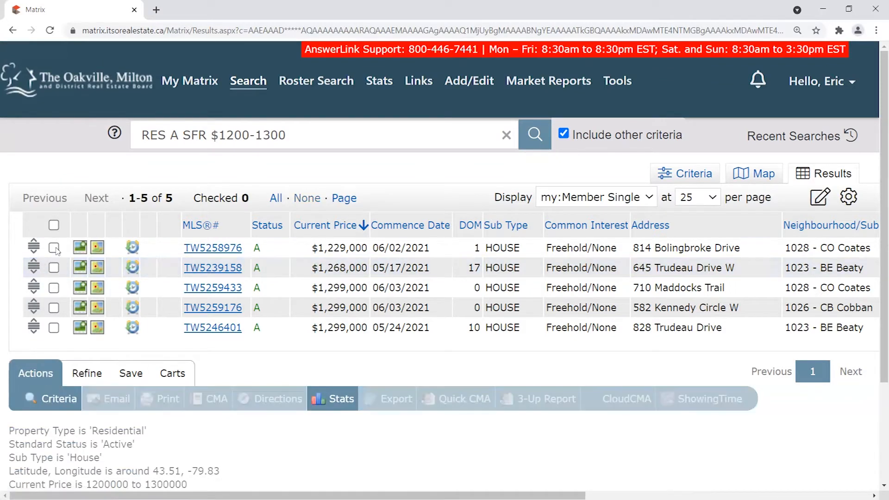
scroll(230, 220, "down", 1)
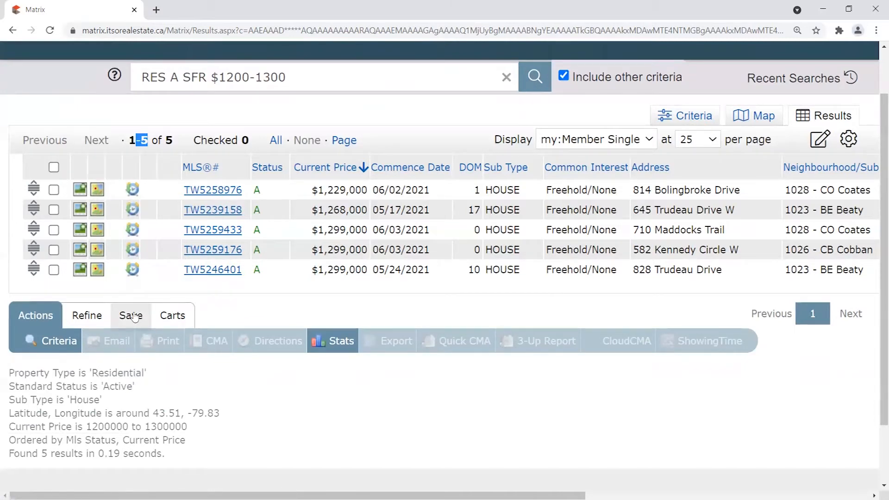
left_click(189, 296)
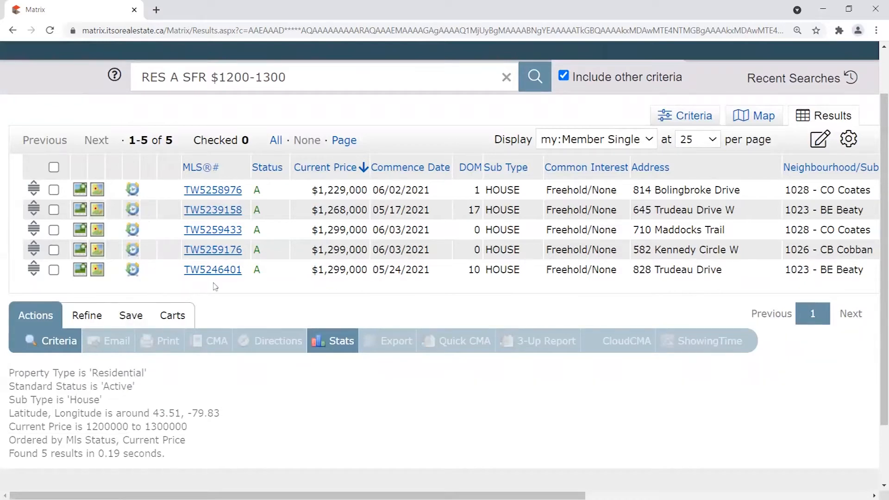
left_click(130, 320)
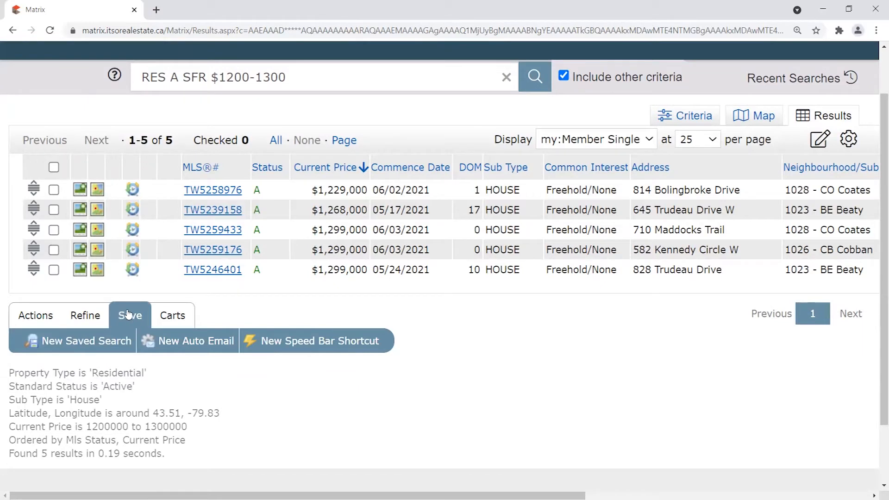
left_click(195, 343)
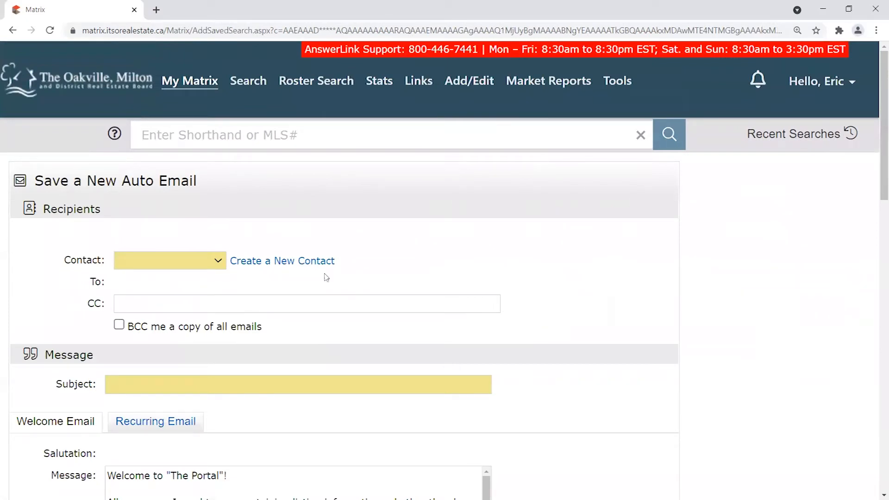
scroll(877, 134, "down", 1)
mouse_move(876, 141)
left_mouse_down()
mouse_move(876, 351)
mouse_move(876, 151)
mouse_move(876, 336)
left_mouse_up()
right_click(876, 336)
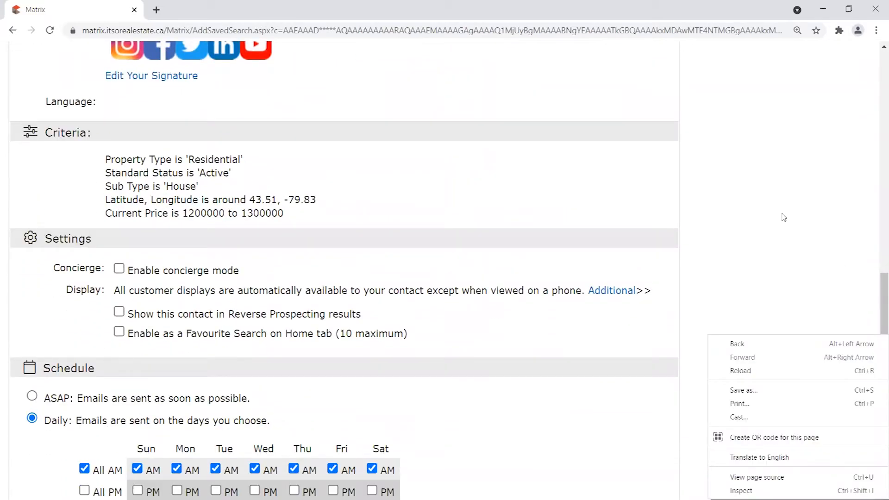
left_click(803, 227)
scroll(778, 266, "down", 2)
scroll(778, 267, "up", 1)
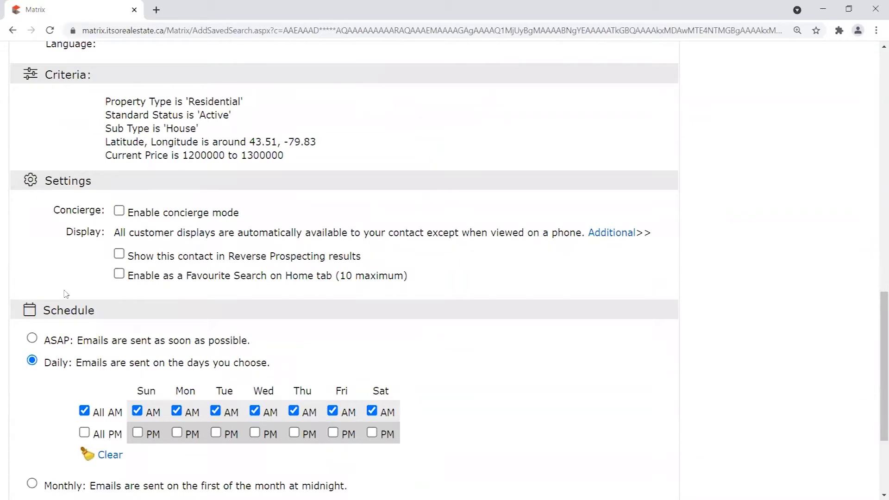
scroll(455, 423, "up", 15)
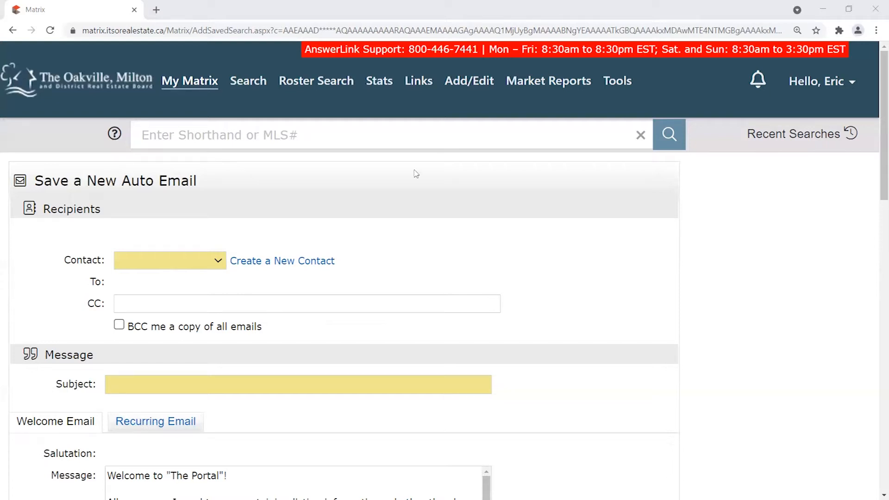
left_click(817, 135)
left_click(816, 117)
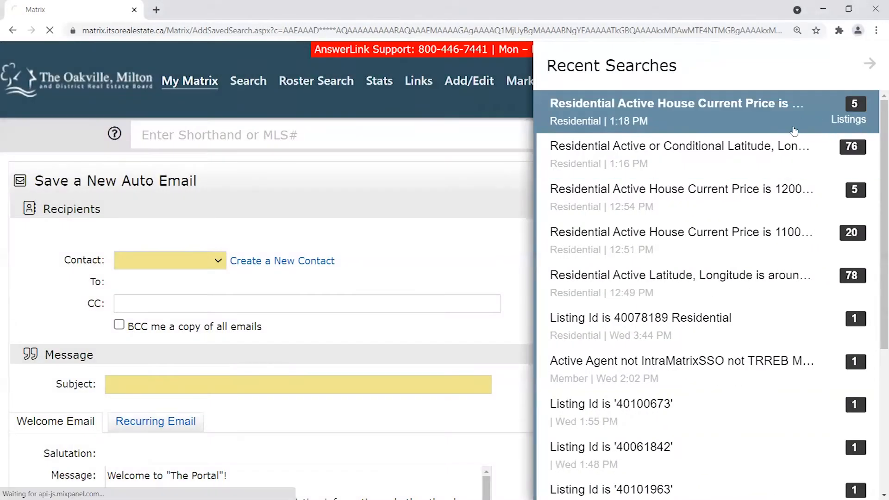
scroll(193, 249, "down", 1)
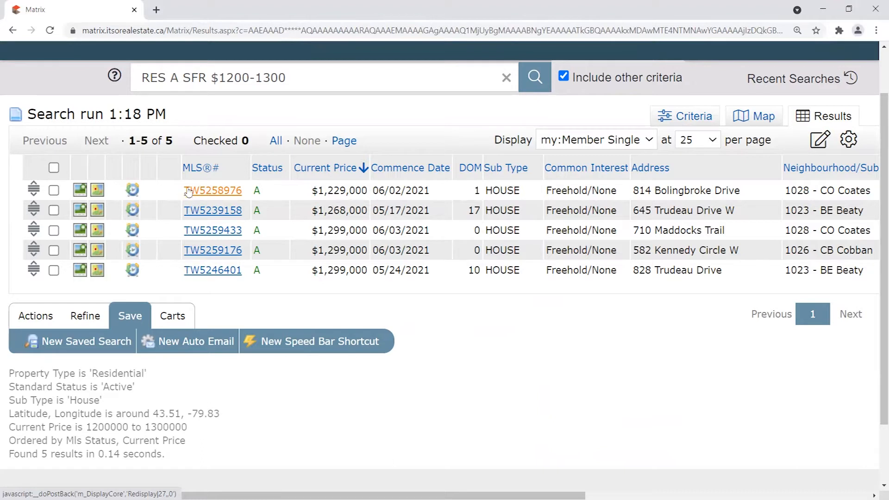
left_click_drag(243, 194, 193, 195)
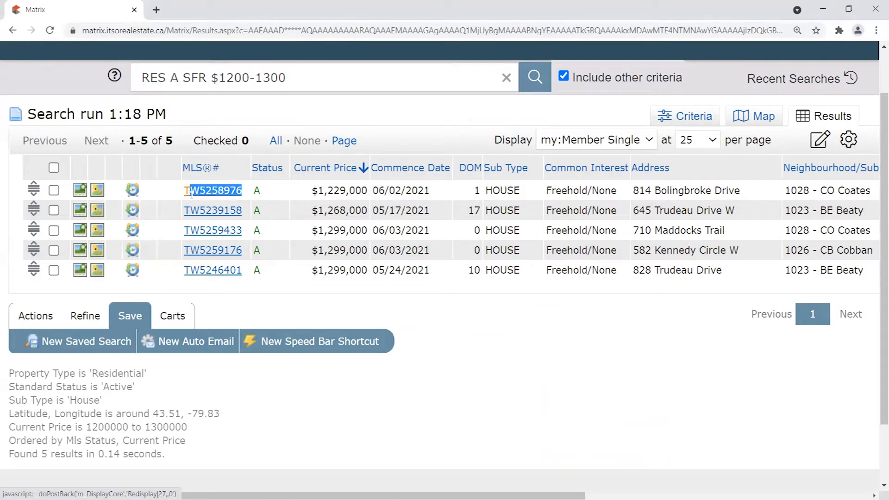
left_click_drag(192, 194, 190, 194)
left_click(252, 194)
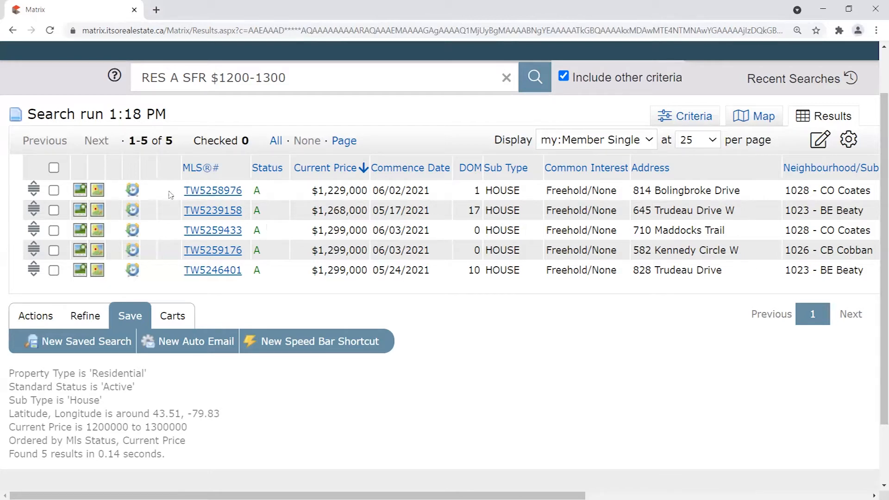
Open the Save a New Auto Email form for the 5-house search and scroll through it.
left_click(202, 348)
scroll(665, 275, "down", 1)
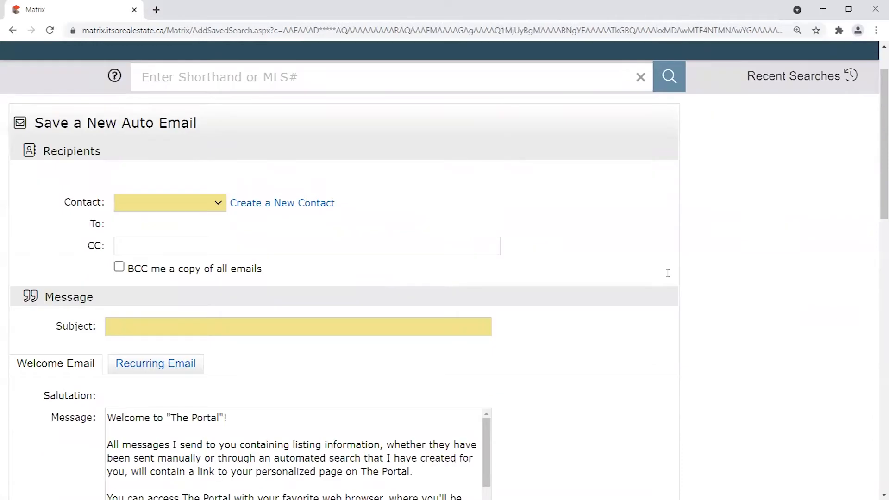
left_click_drag(60, 202, 107, 205)
left_click(486, 171)
scroll(189, 164, "down", 1)
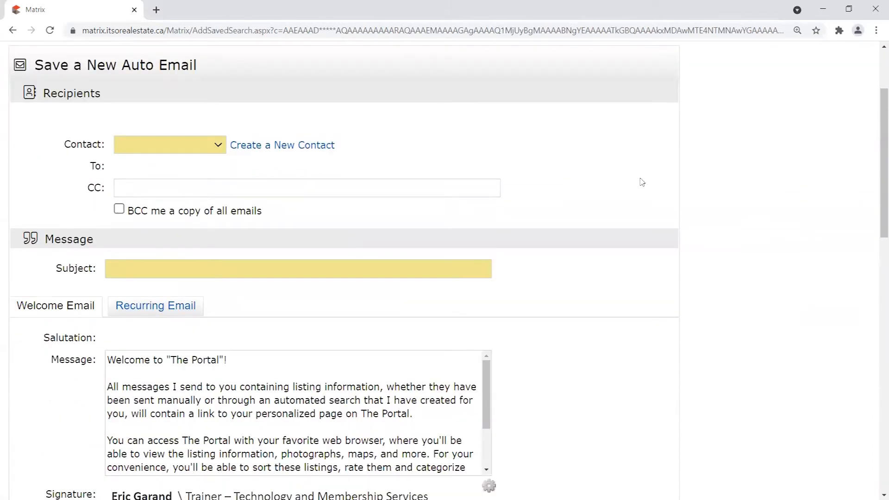
scroll(866, 219, "down", 5)
scroll(866, 219, "down", 8)
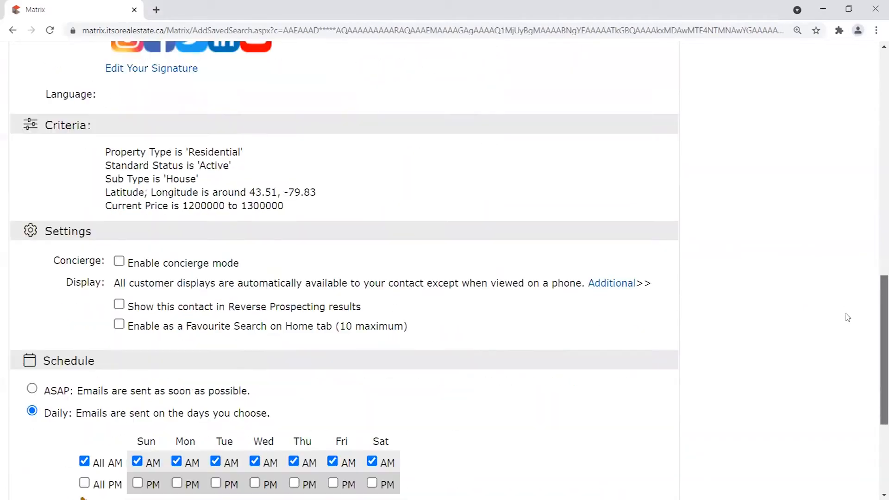
scroll(835, 325, "up", 4)
scroll(829, 223, "up", 7)
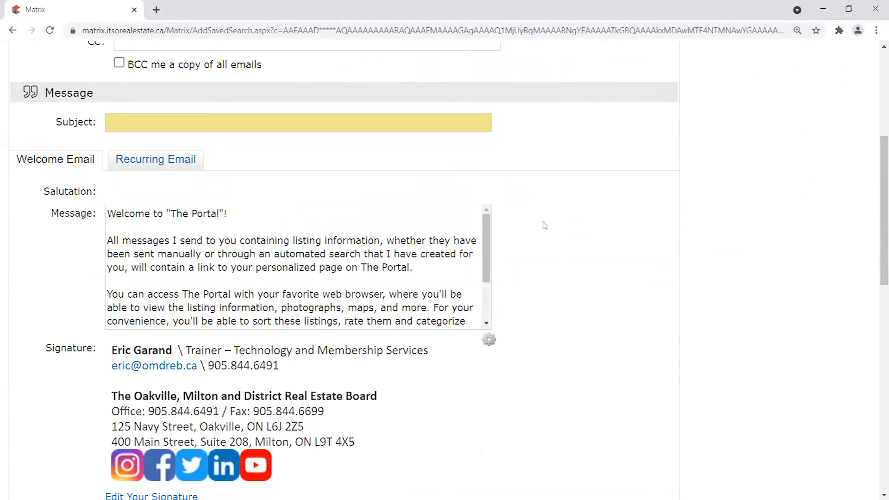
scroll(565, 254, "down", 4)
scroll(276, 280, "down", 4)
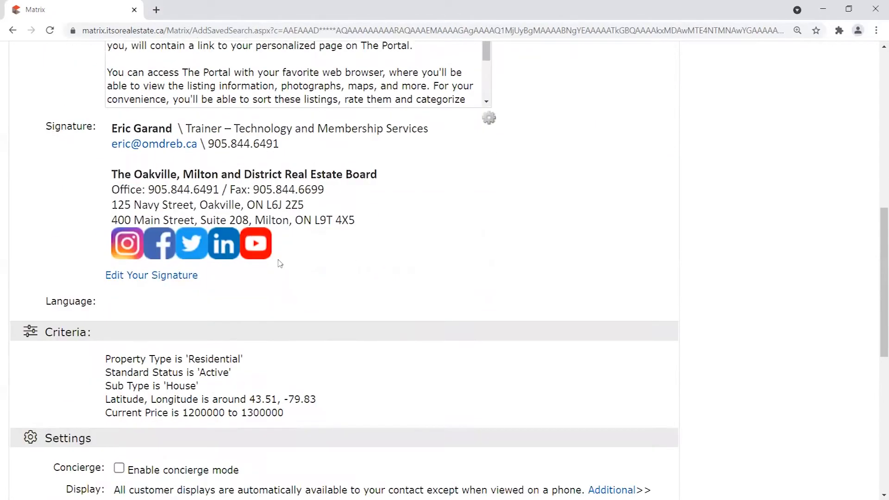
scroll(82, 298, "down", 4)
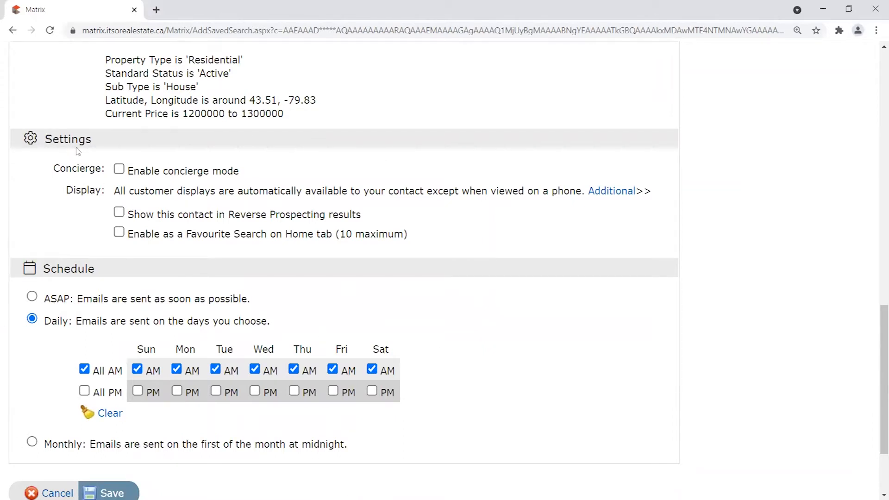
left_click_drag(876, 349, 843, 86)
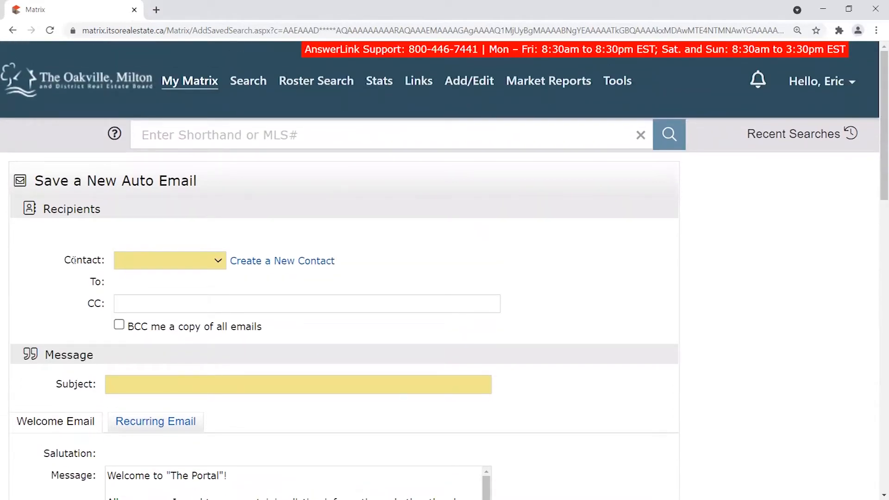
Choose the agent's own contact from the Contact list so the recipient e-mail fills in.
left_click(148, 260)
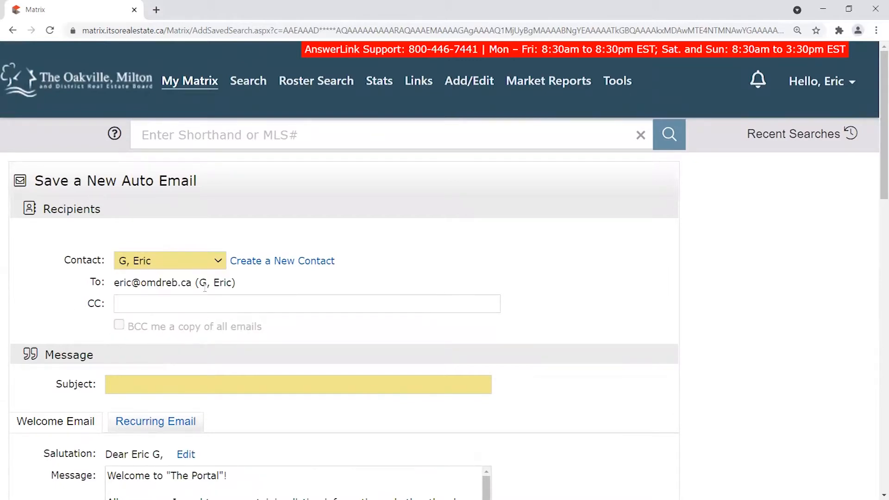
mouse_move(191, 287)
left_mouse_down()
mouse_move(105, 283)
mouse_move(207, 282)
left_mouse_up()
left_click(105, 282)
left_click(329, 260)
scroll(348, 250, "down", 1)
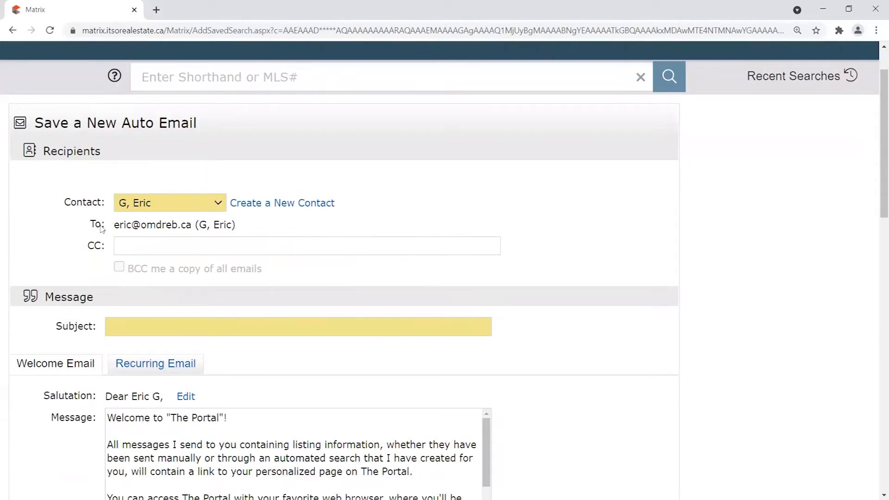
scroll(135, 209, "down", 1)
Reconfirm the same contact as recipient and place the cursor in the Subject field.
left_click(150, 152)
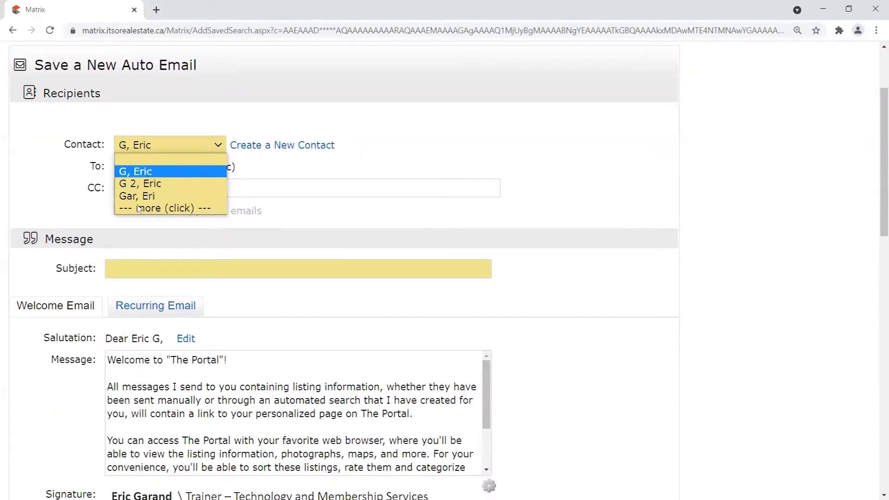
left_click(83, 146)
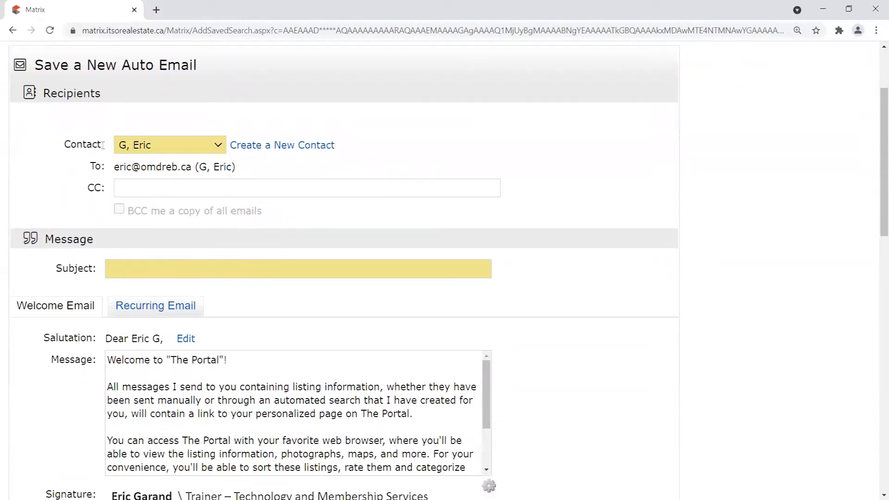
left_click_drag(114, 168, 217, 168)
left_click(331, 176)
scroll(59, 193, "down", 2)
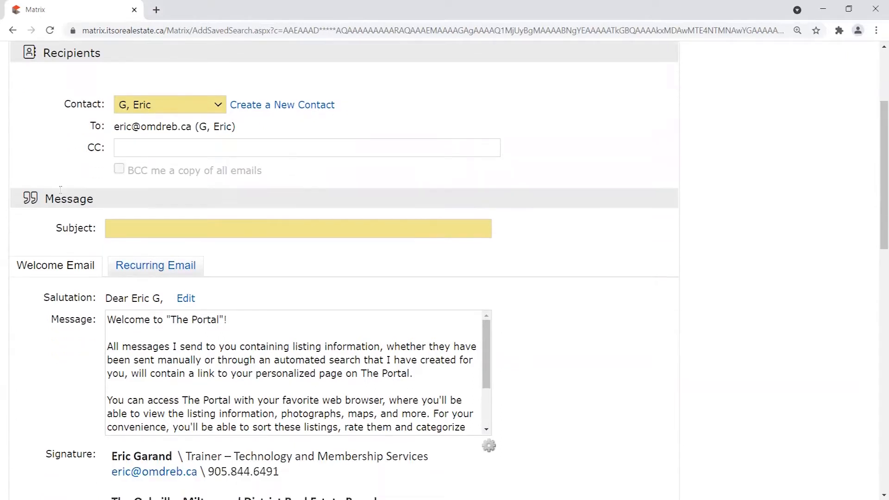
scroll(70, 259, "up", 2)
left_click(179, 270)
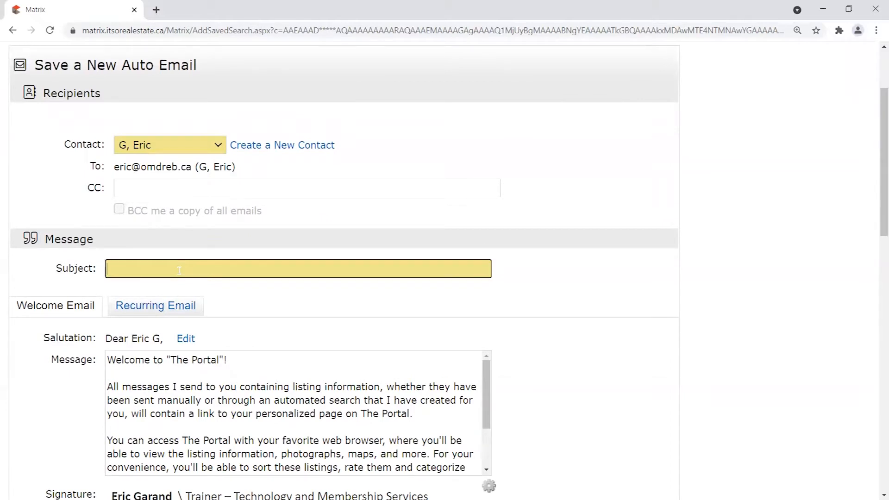
Enter 'Milton Properties of Interest' as the subject, replacing the lowercase start.
type("Milton Properties of Interest")
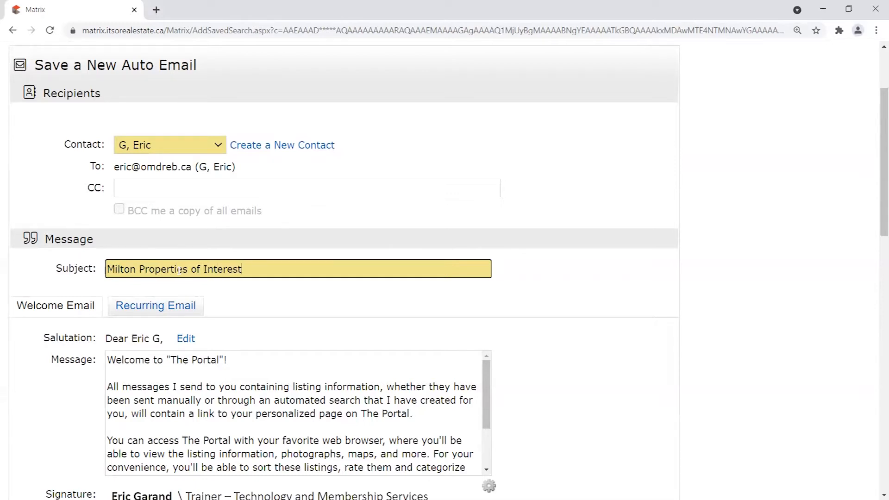
left_click(118, 280)
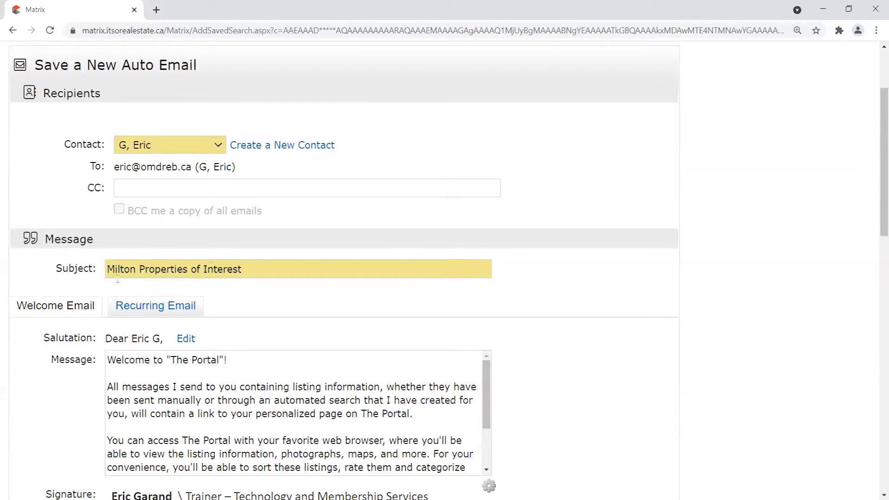
triple_click(286, 266)
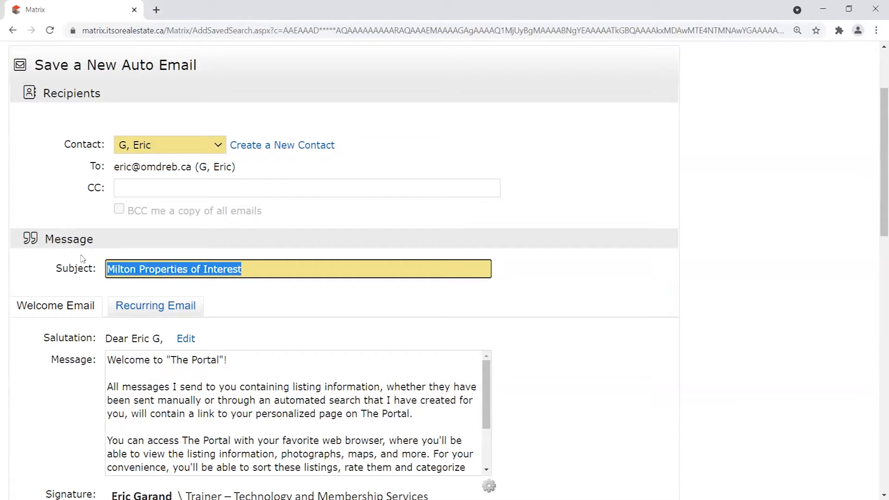
left_click(259, 290)
left_click_drag(252, 271, 81, 277)
left_click(83, 280)
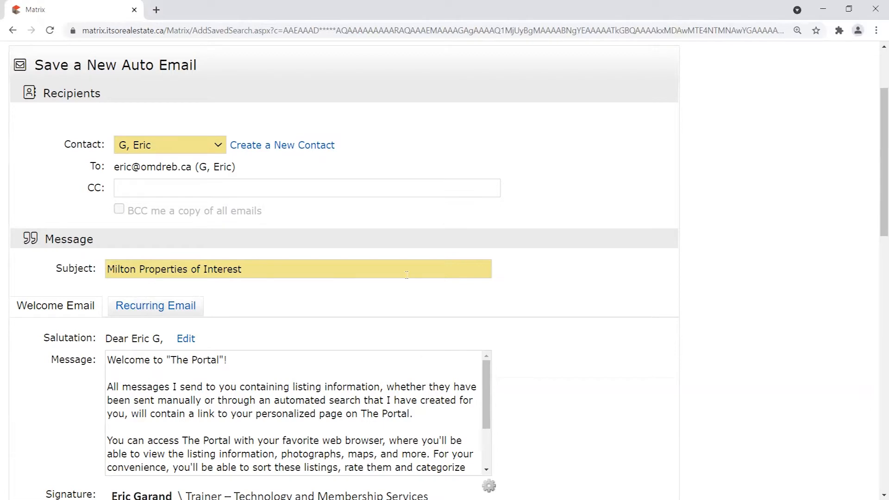
left_click_drag(260, 270, 40, 266)
left_click(627, 282)
scroll(555, 274, "down", 4)
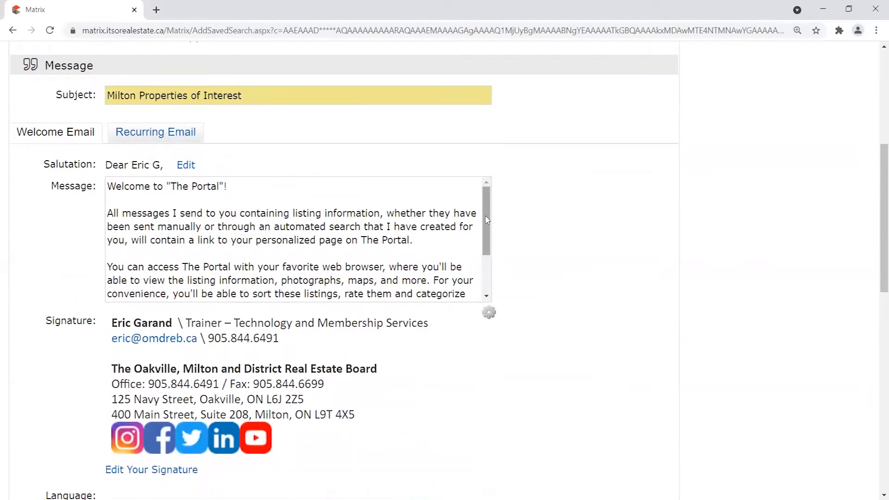
left_click(134, 139)
left_click(58, 135)
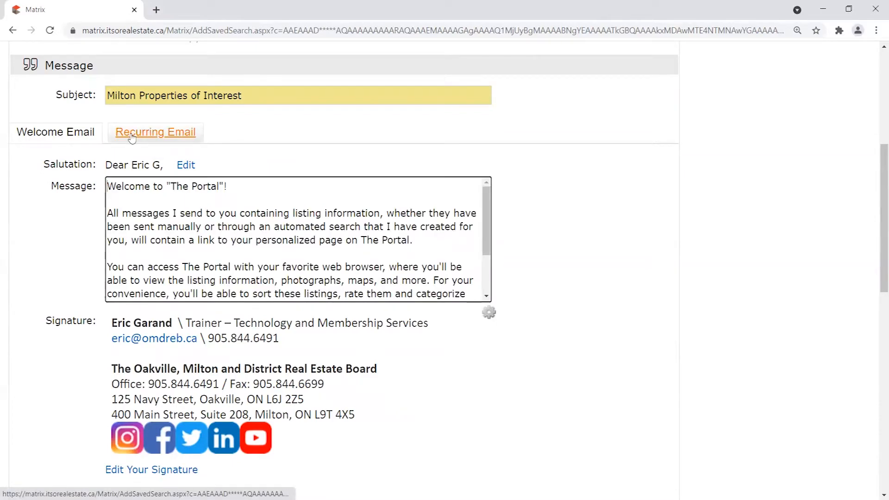
left_click(133, 138)
left_click(54, 132)
left_click(19, 134)
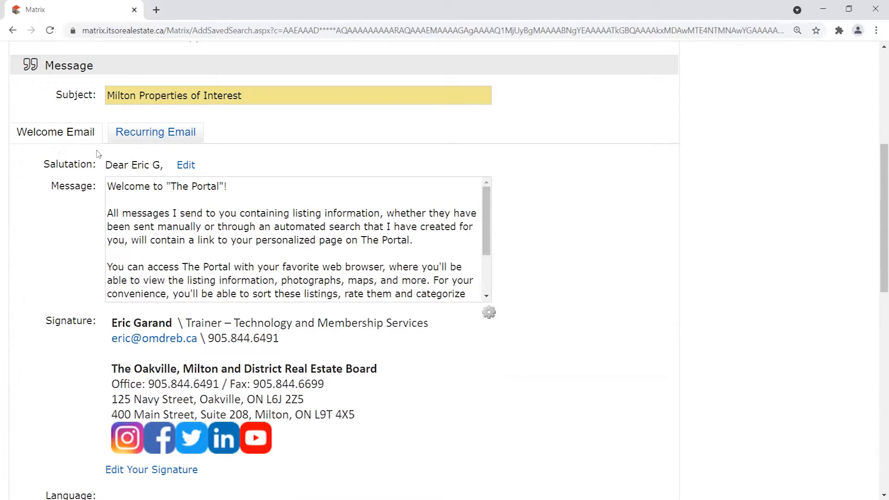
left_click(488, 213)
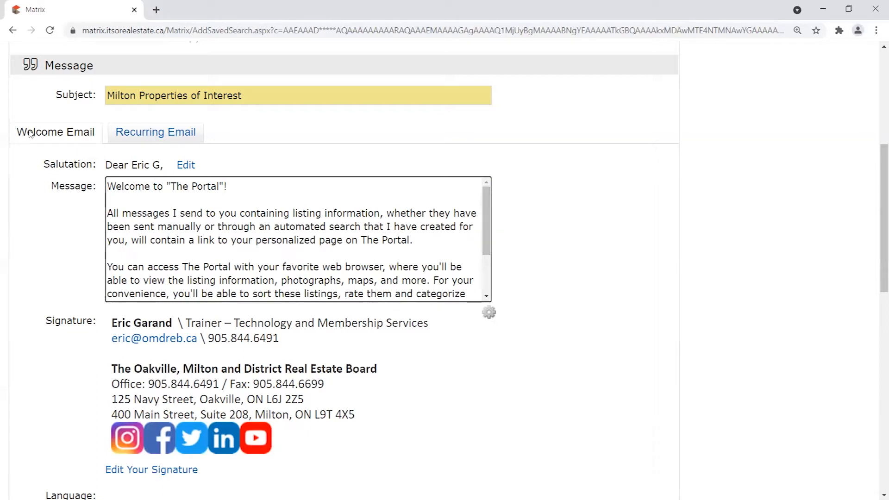
left_click_drag(108, 186, 256, 190)
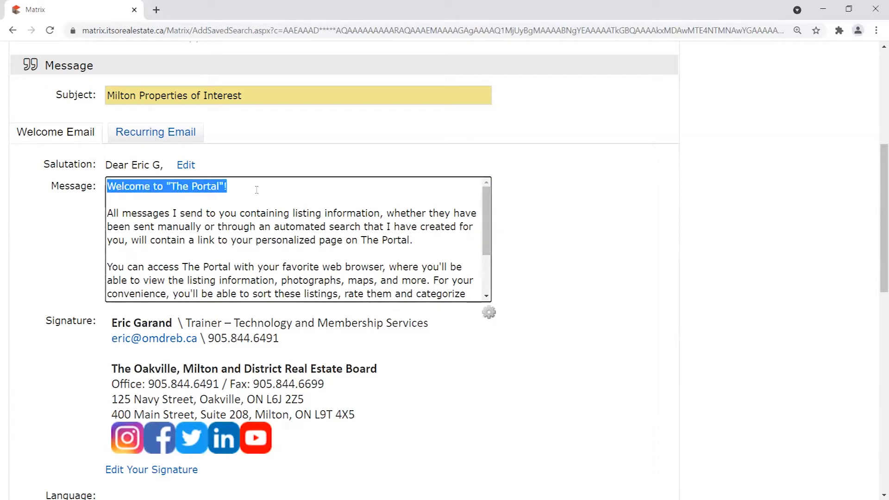
left_click(475, 214)
scroll(486, 238, "down", 2)
scroll(484, 227, "up", 2)
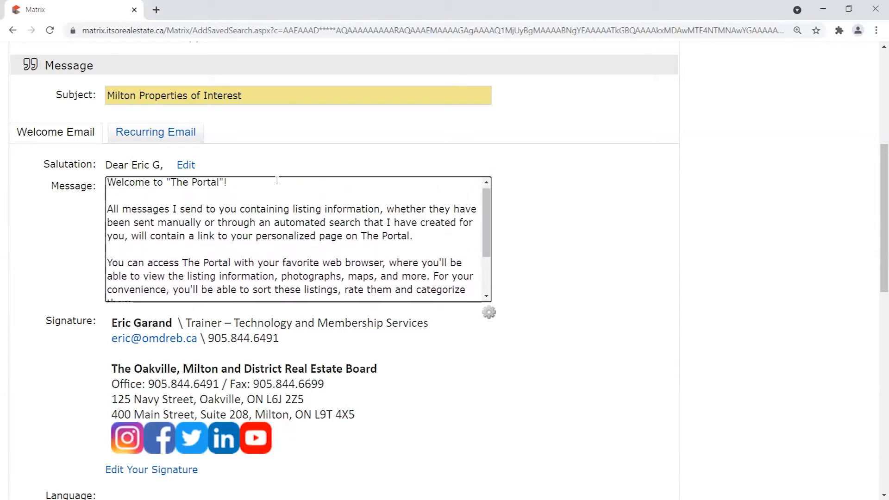
left_click(267, 186)
key("Return")
key("Return")
key("Return")
scroll(307, 260, "up", 2)
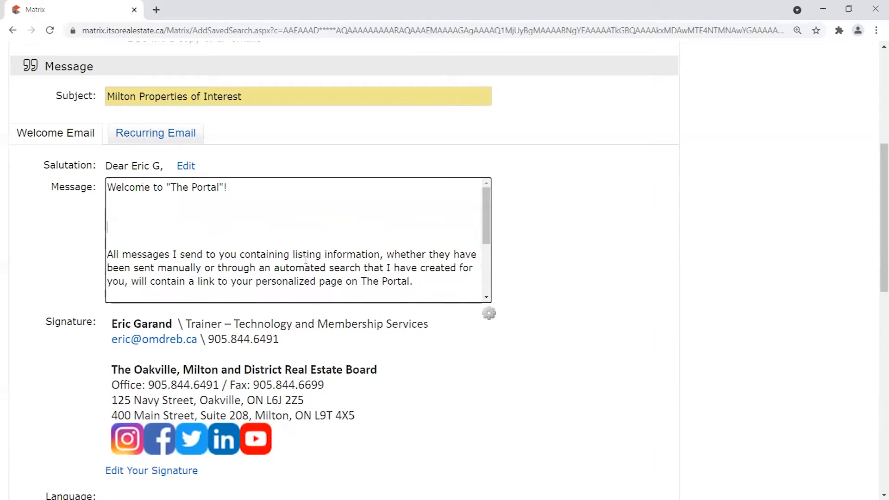
scroll(306, 259, "down", 1)
key("BackSpace")
key("BackSpace")
key("BackSpace")
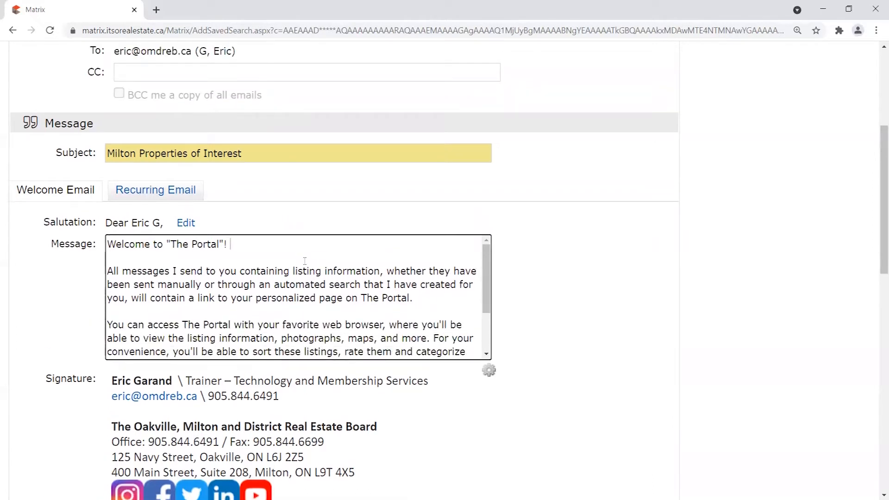
type("Change")
key("BackSpace")
key("BackSpace")
key("BackSpace")
key("BackSpace")
key("BackSpace")
left_click_drag(483, 269, 491, 324)
scroll(491, 324, "up", 3)
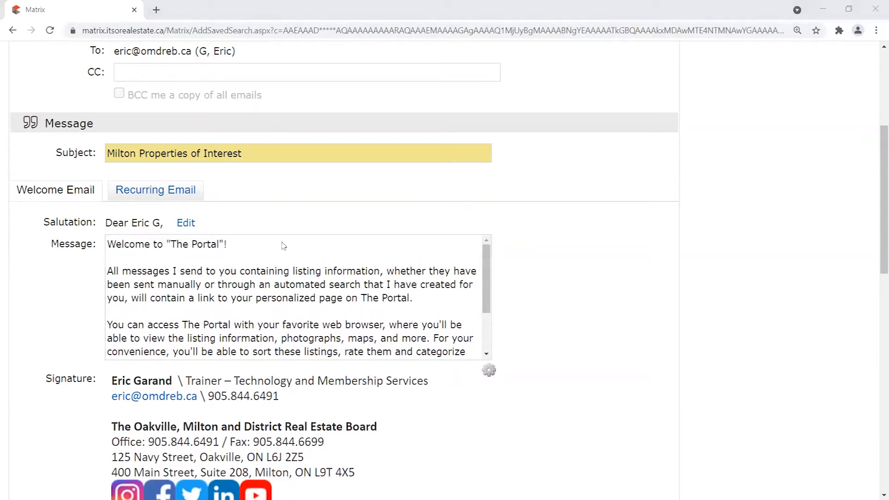
left_click_drag(484, 257, 489, 295)
left_click_drag(453, 352, 157, 353)
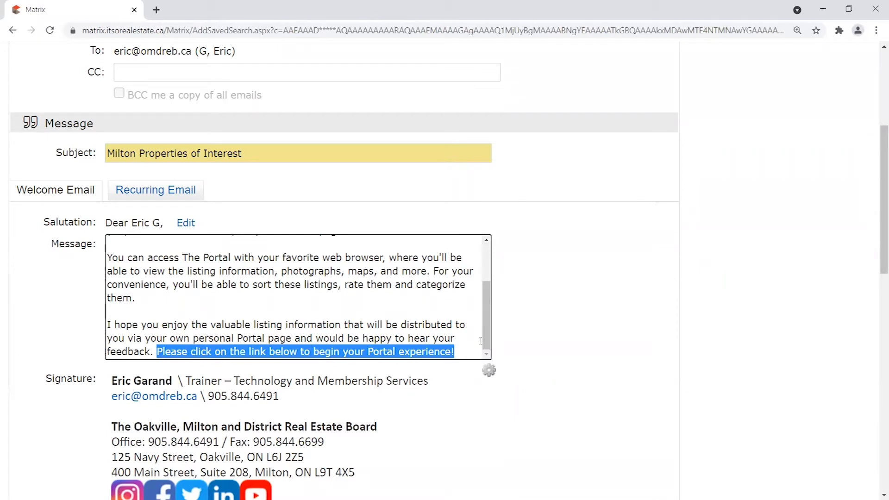
scroll(296, 297, "up", 5)
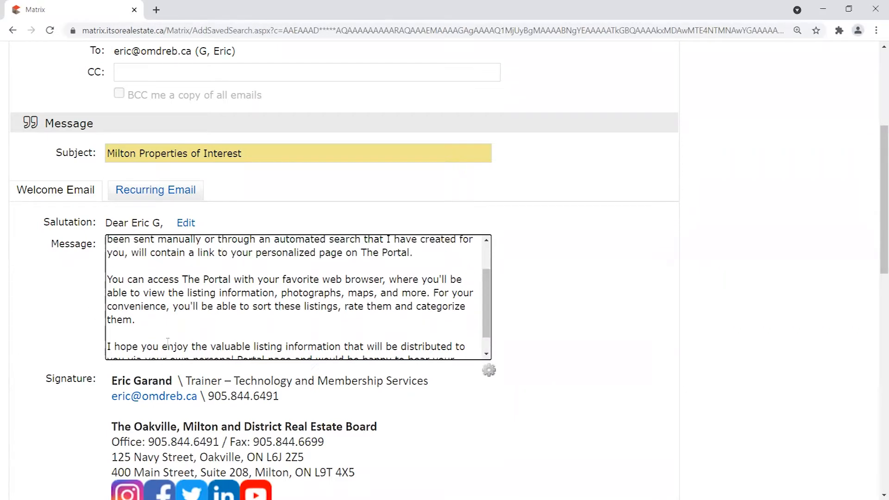
scroll(535, 276, "down", 2)
scroll(417, 241, "down", 10)
scroll(496, 251, "up", 5)
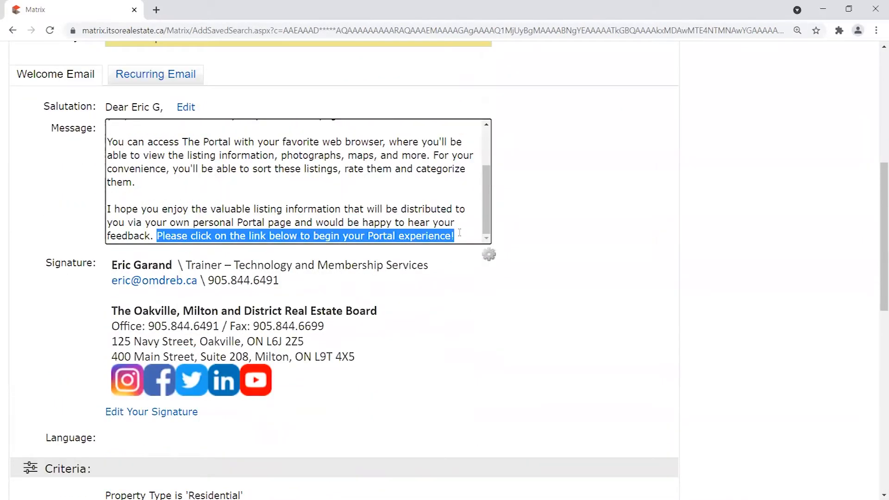
left_click_drag(456, 236, 156, 237)
left_click(157, 236)
left_click_drag(206, 236, 311, 236)
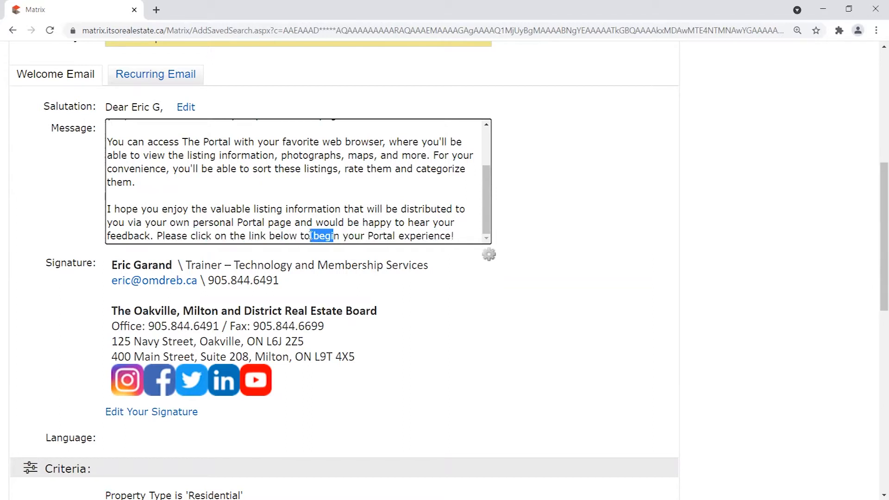
left_click_drag(457, 236, 157, 234)
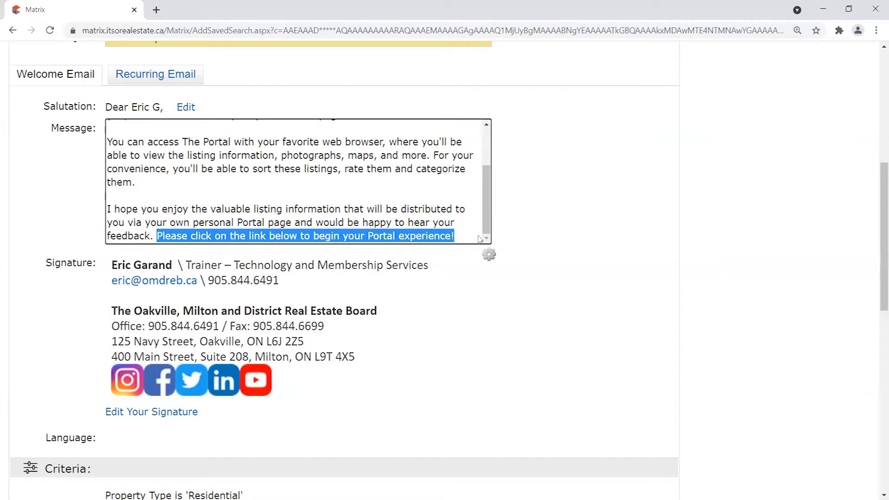
left_click_drag(462, 235, 157, 236)
left_click_drag(463, 238, 157, 237)
mouse_move(487, 186)
left_mouse_down()
mouse_move(487, 150)
mouse_move(486, 186)
left_mouse_up()
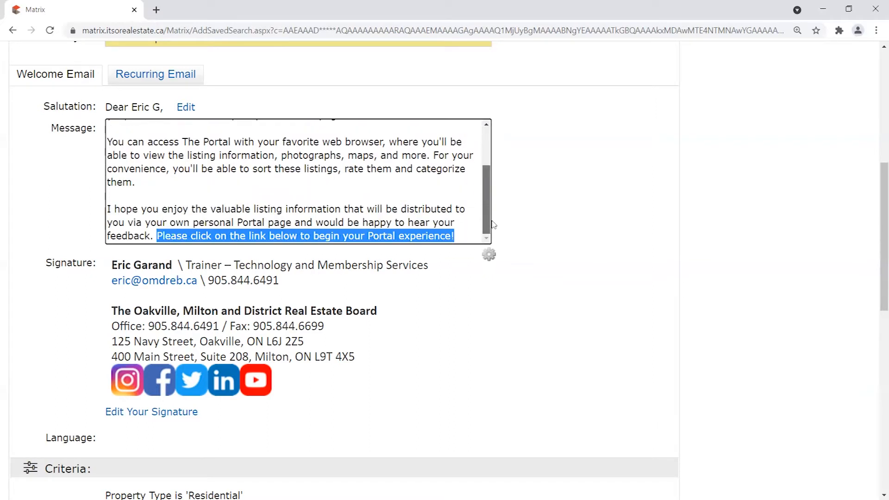
left_click_drag(154, 235, 477, 239)
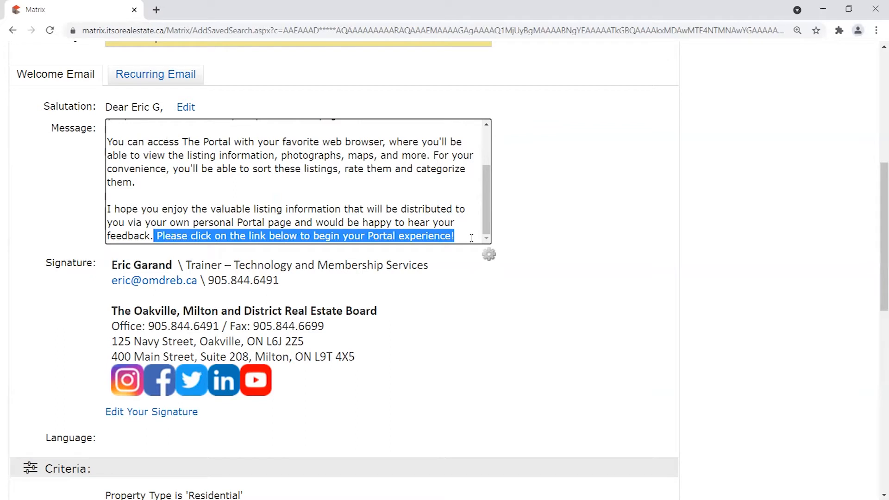
left_click(460, 236)
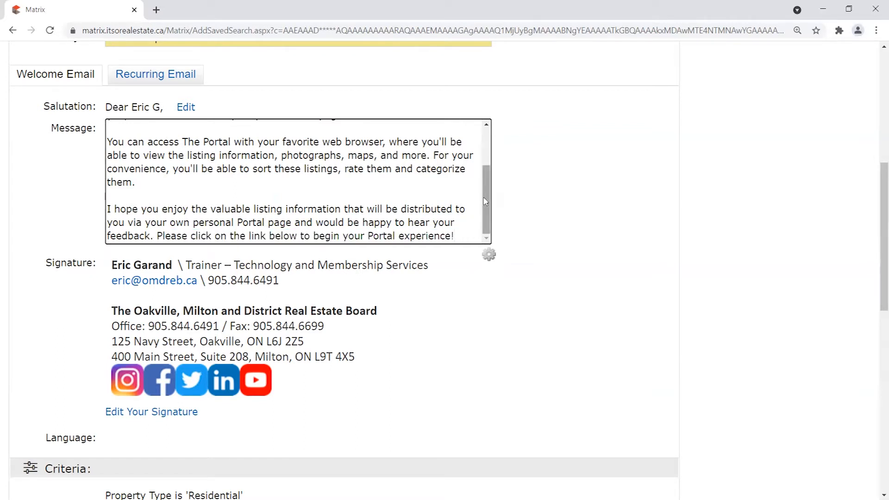
left_click_drag(485, 202, 484, 166)
scroll(301, 155, "up", 1)
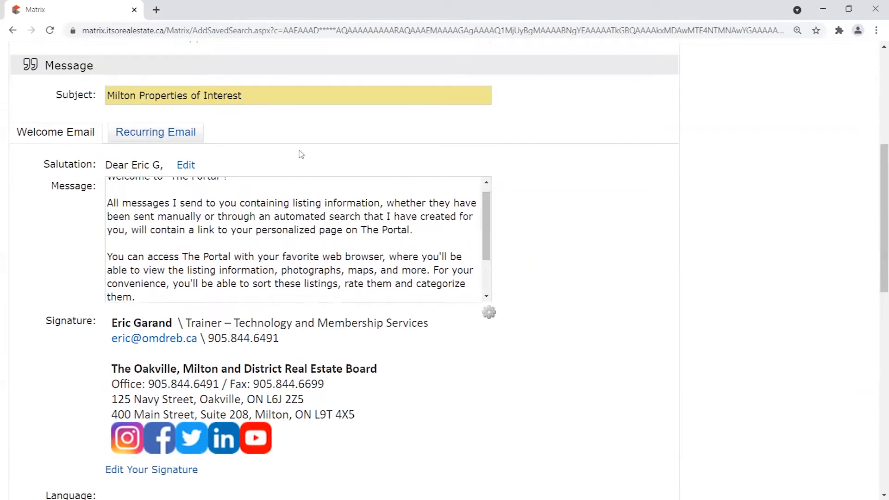
left_click_drag(486, 217, 484, 203)
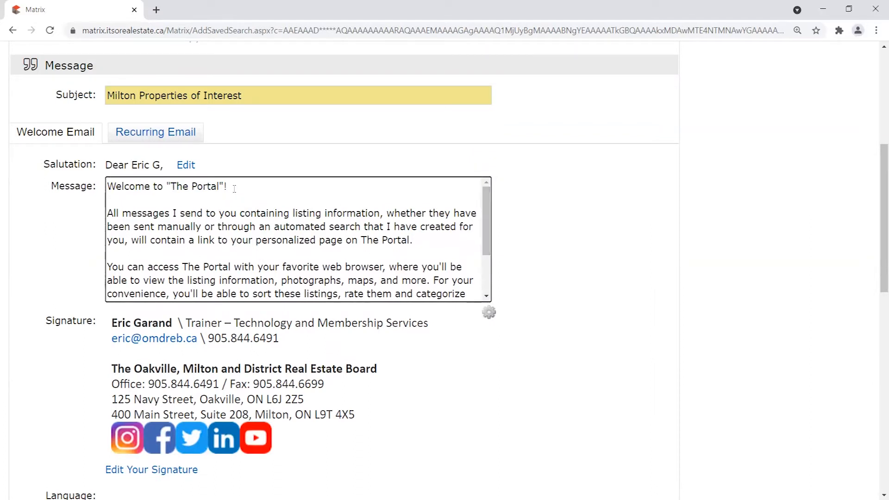
left_click(489, 313)
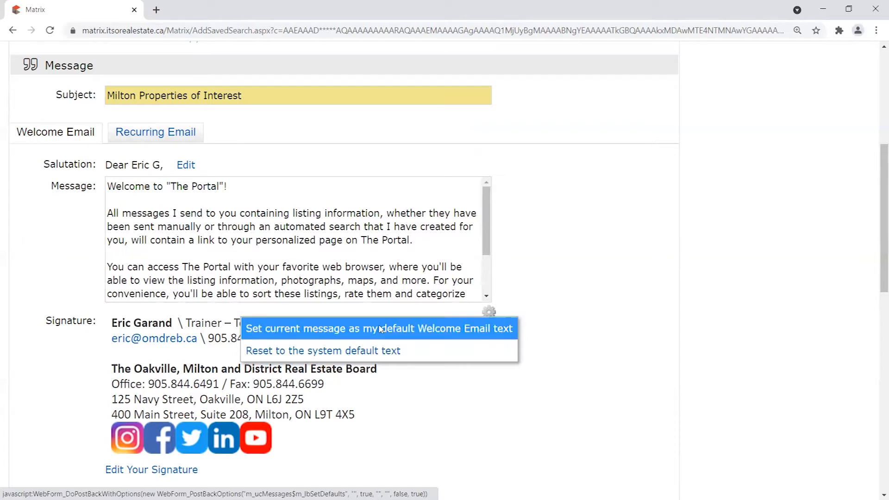
mouse_move(488, 217)
left_mouse_down()
mouse_move(493, 274)
mouse_move(495, 218)
left_mouse_up()
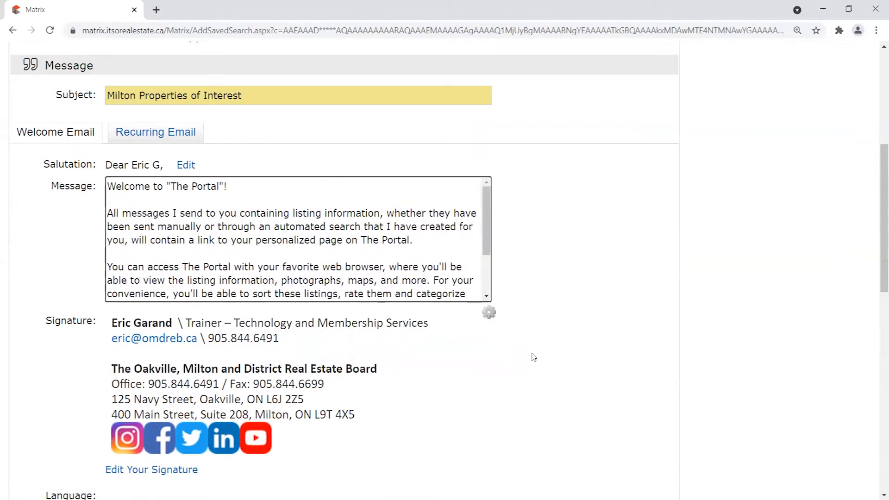
left_click(489, 312)
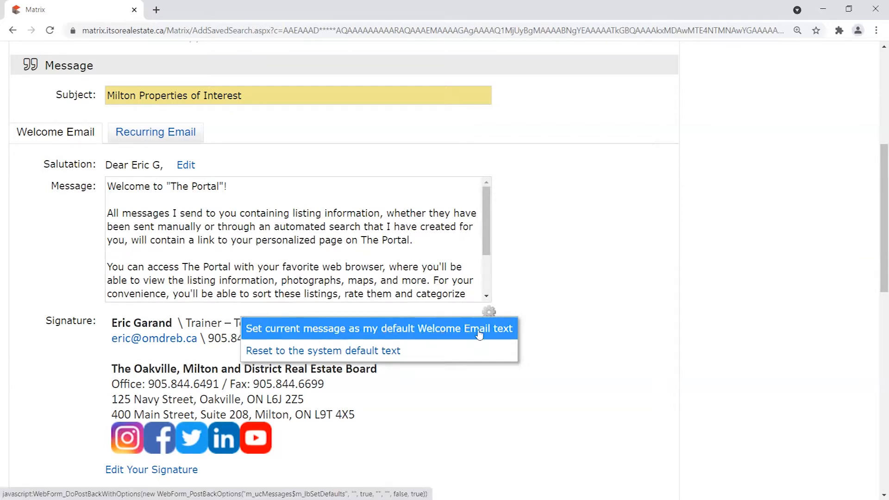
left_click(145, 137)
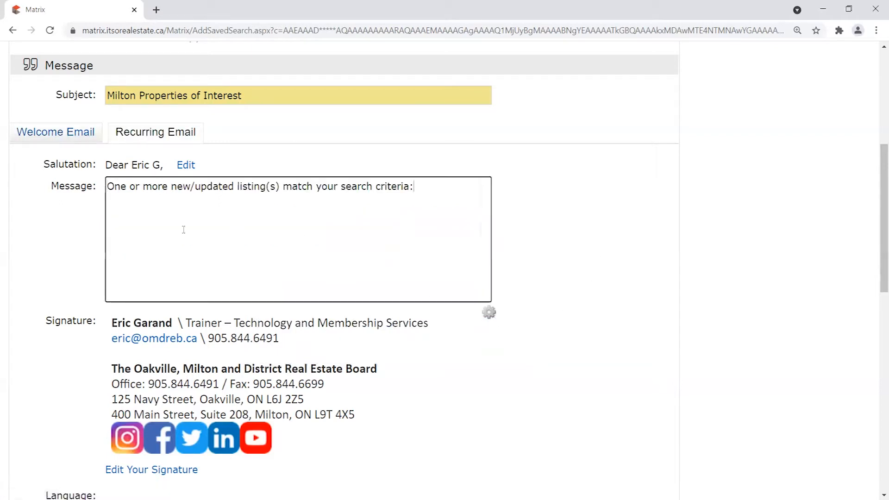
left_click(489, 314)
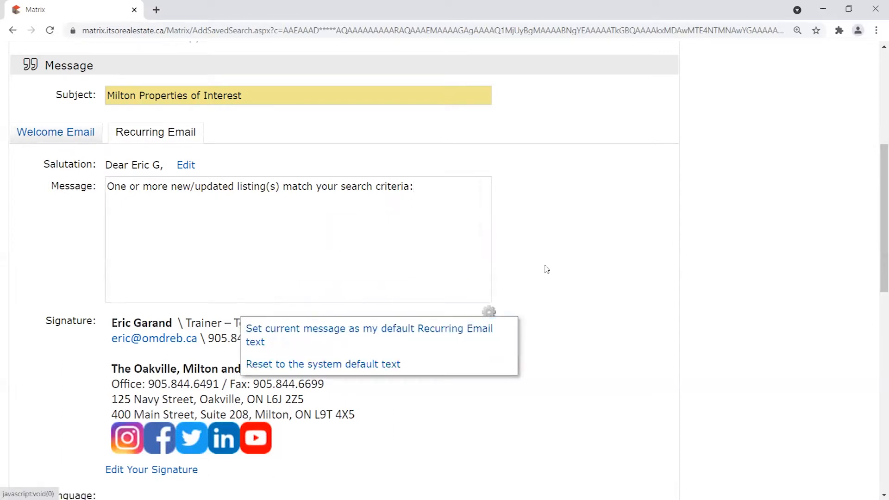
left_click_drag(414, 186, 63, 184)
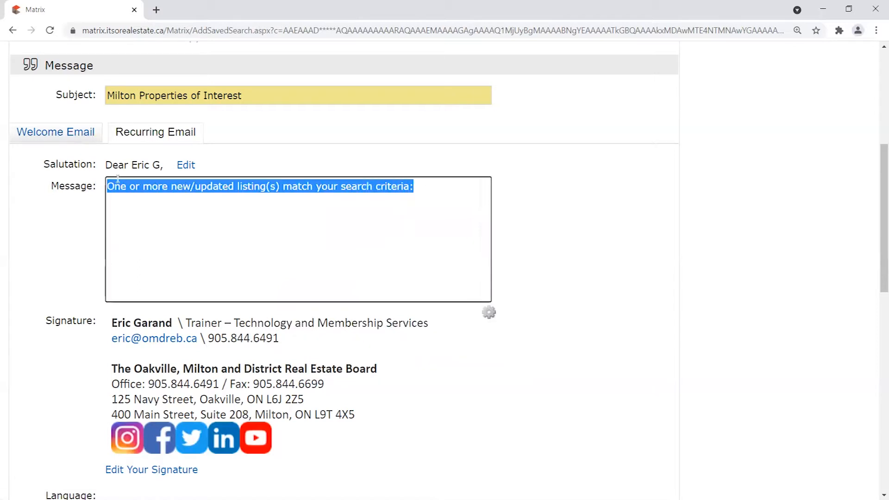
left_click(435, 188)
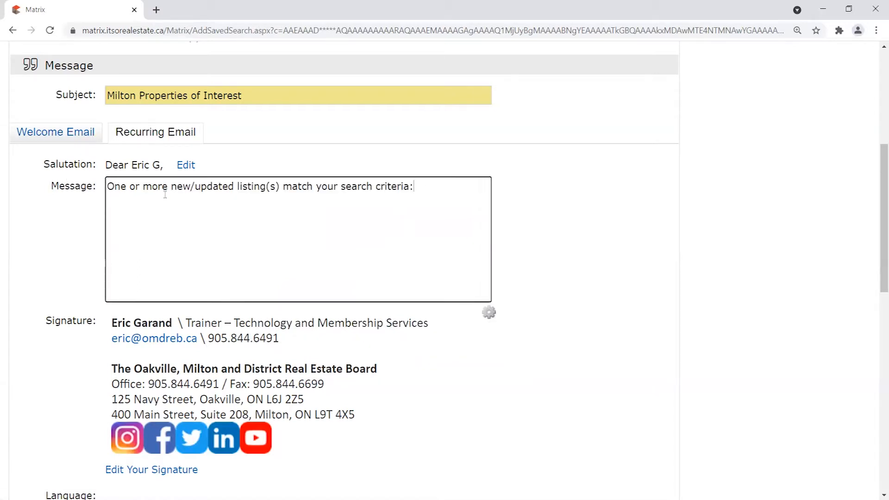
left_click_drag(449, 185, 86, 185)
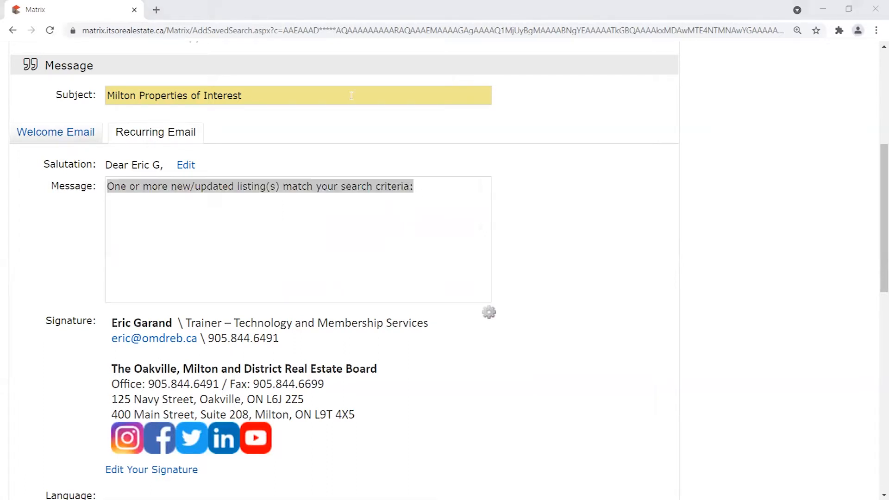
left_click(327, 186)
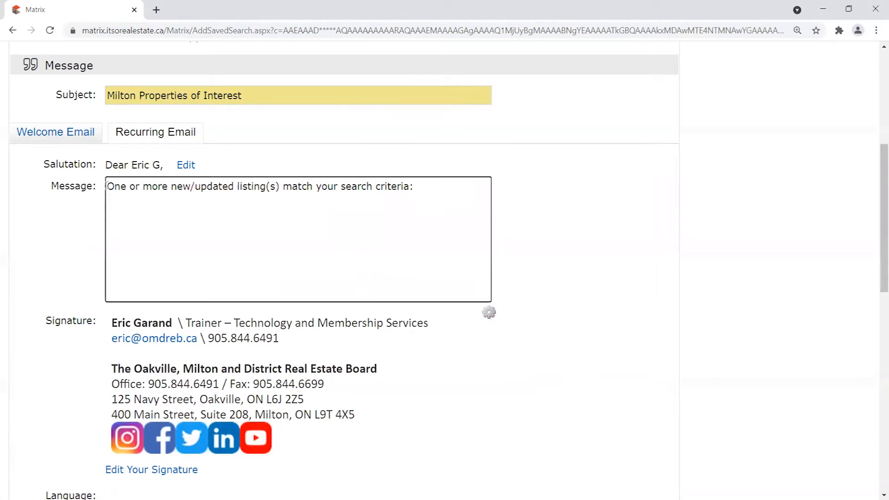
left_click_drag(110, 187, 450, 185)
left_click(455, 186)
left_click_drag(414, 186, 105, 187)
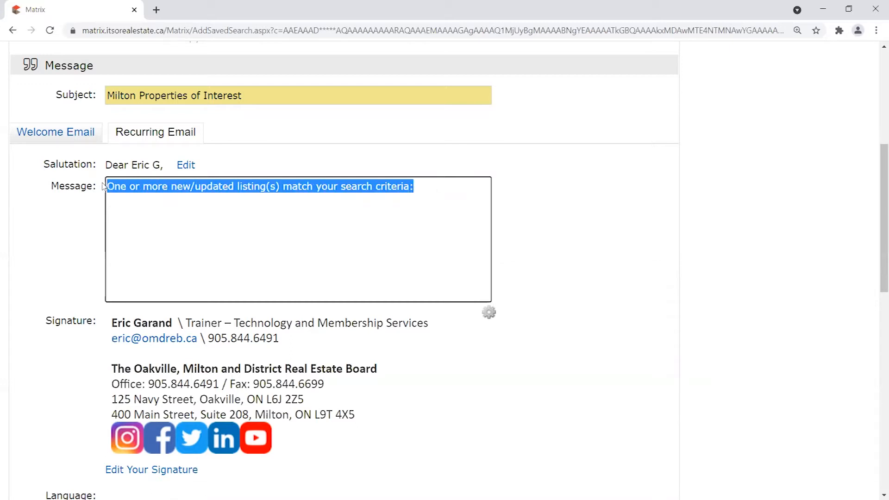
left_click(188, 208)
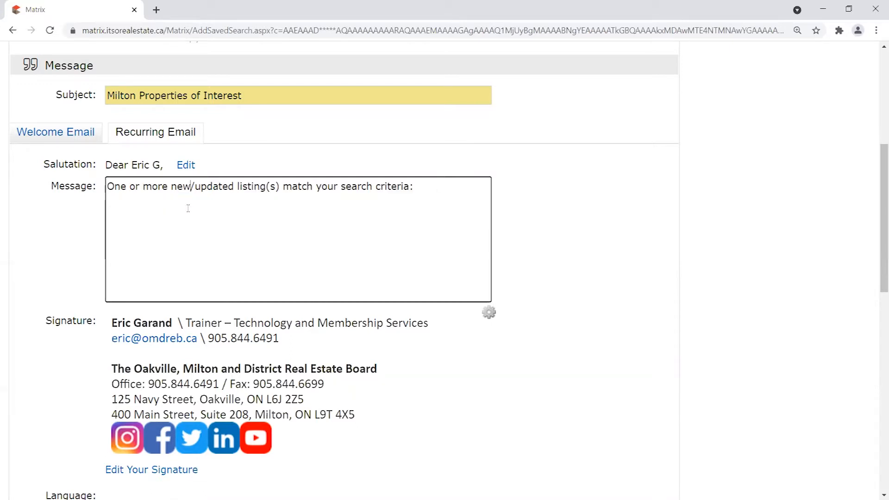
left_click_drag(106, 187, 463, 192)
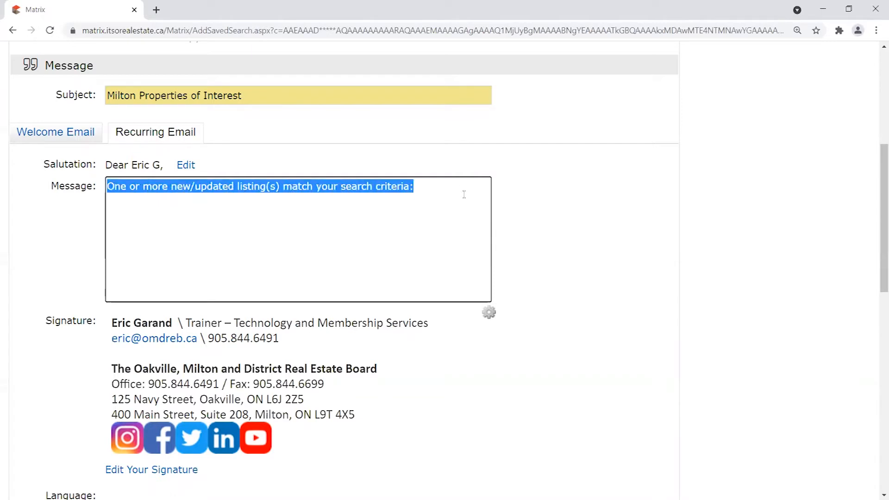
left_click(283, 186)
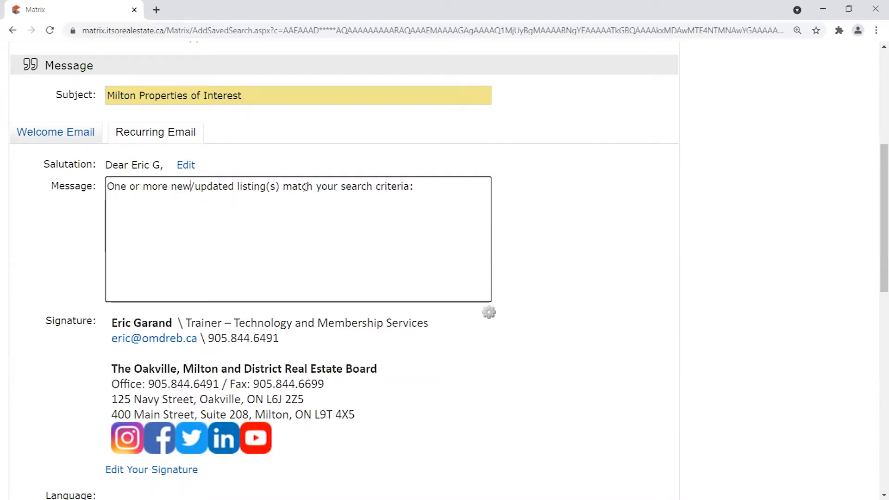
left_click_drag(283, 186, 414, 188)
left_click(432, 192)
left_click(65, 133)
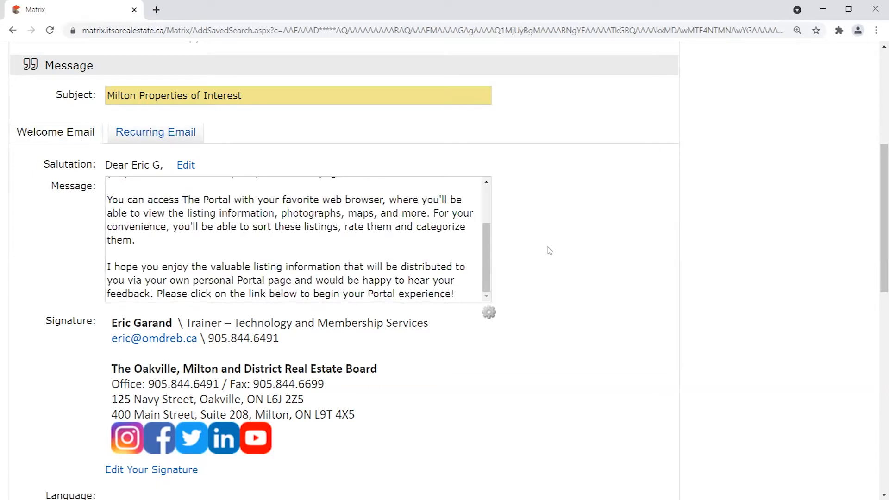
scroll(548, 251, "down", 2)
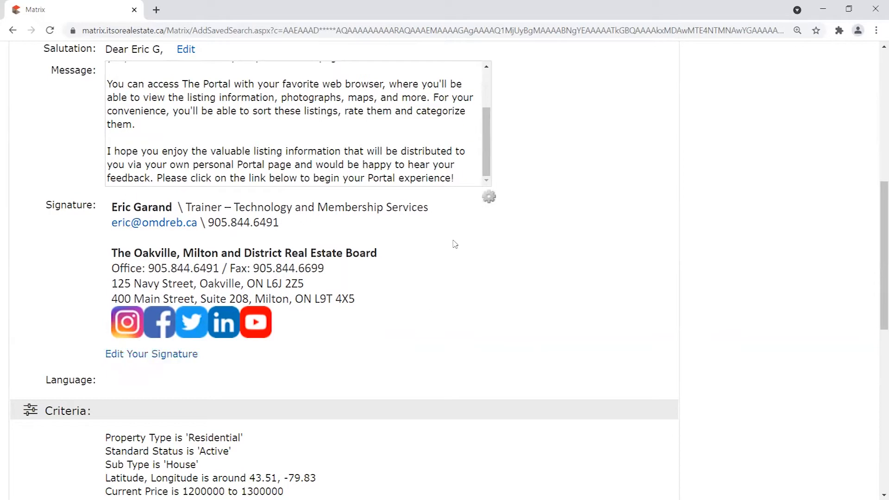
scroll(259, 373, "down", 1)
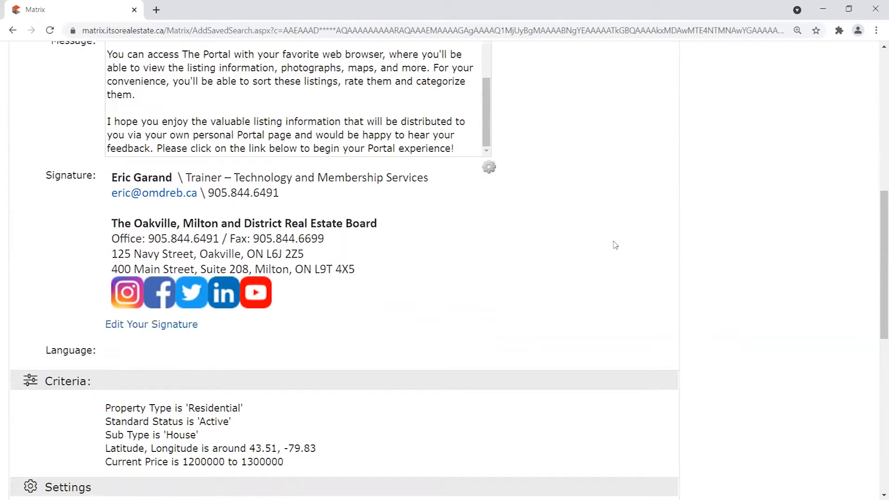
scroll(509, 232, "down", 2)
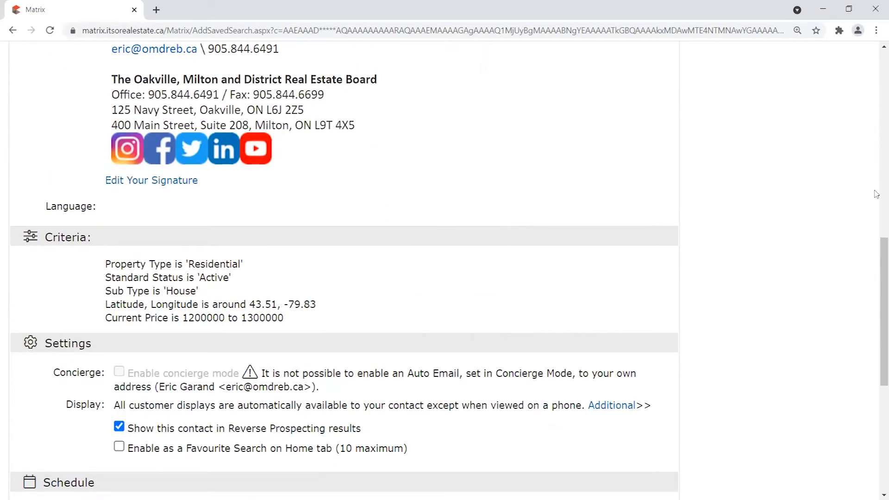
left_click_drag(877, 243, 871, 300)
right_click(870, 298)
left_click(780, 211)
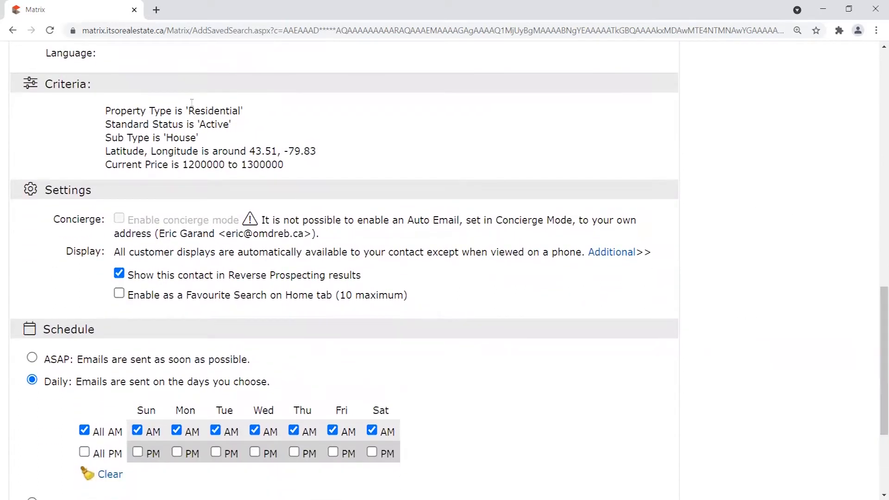
left_click_drag(45, 84, 304, 162)
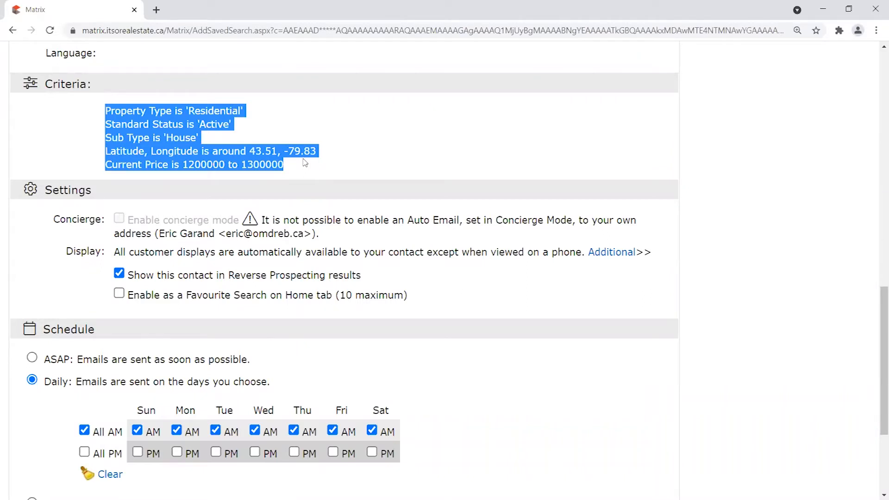
left_click(105, 112)
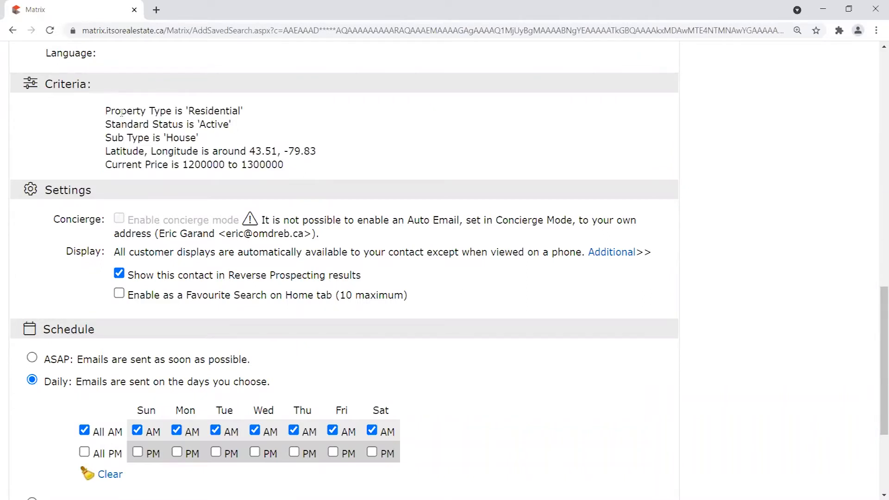
left_click_drag(105, 111, 309, 170)
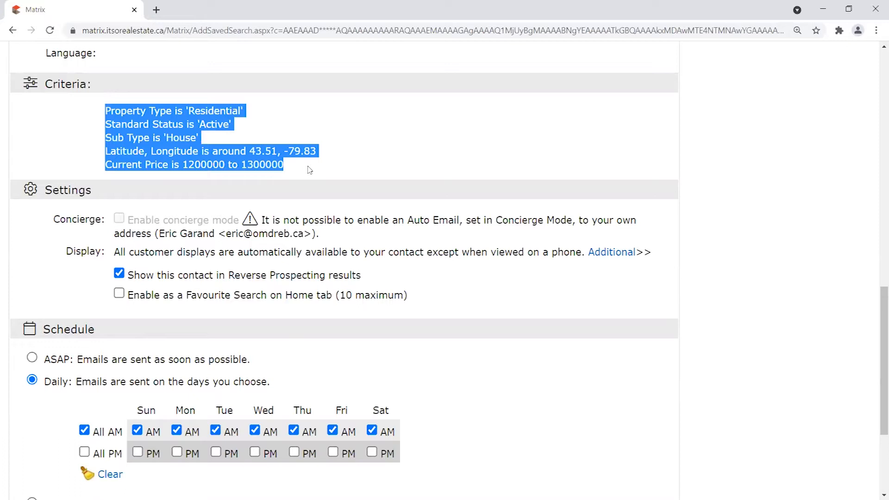
left_click(309, 170)
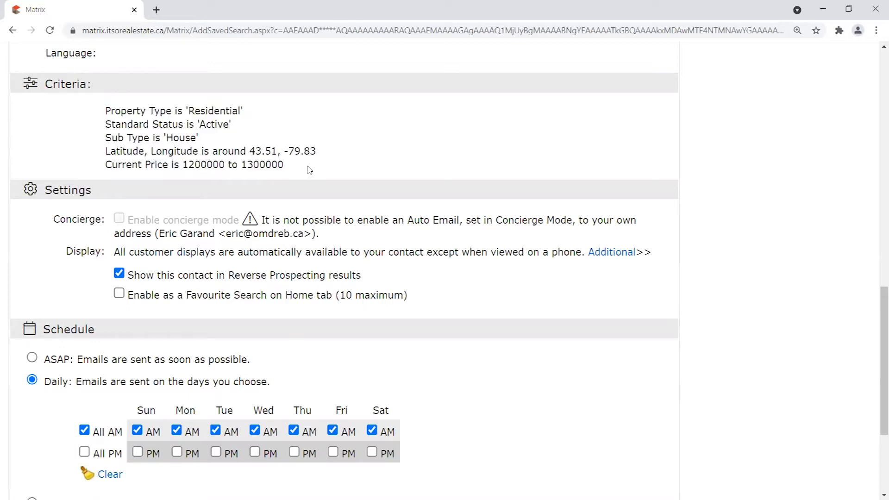
left_click_drag(287, 170, 78, 119)
left_click(125, 108)
left_click_drag(188, 111, 248, 107)
left_click_drag(197, 124, 233, 124)
left_click_drag(163, 137, 199, 138)
left_click_drag(106, 152, 353, 149)
left_click_drag(285, 165, 108, 165)
left_click(316, 170)
left_click_drag(106, 111, 301, 164)
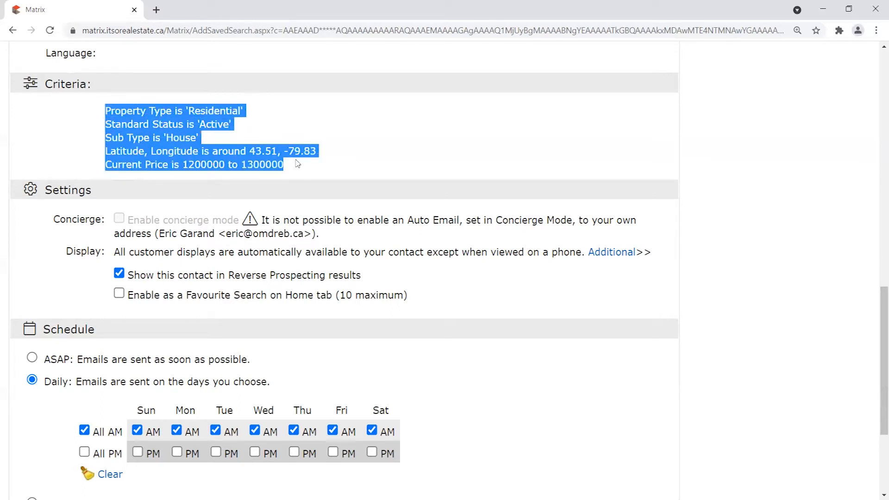
left_click(301, 167)
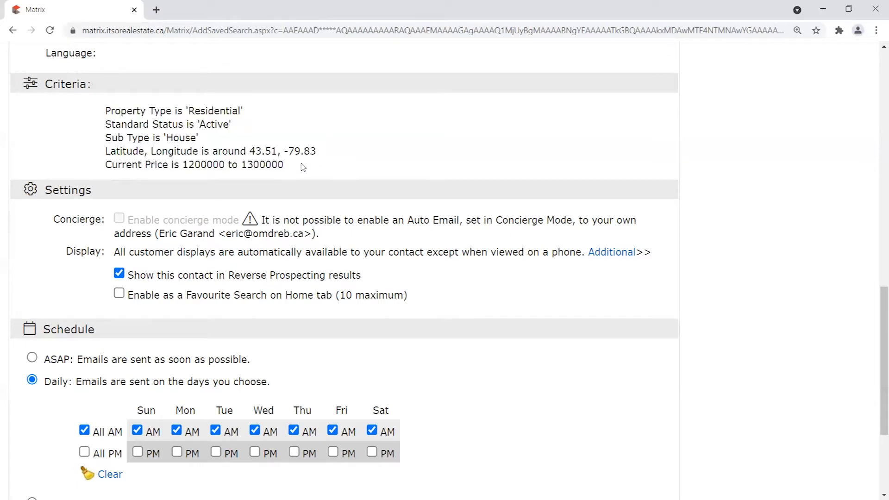
scroll(311, 179, "up", 10)
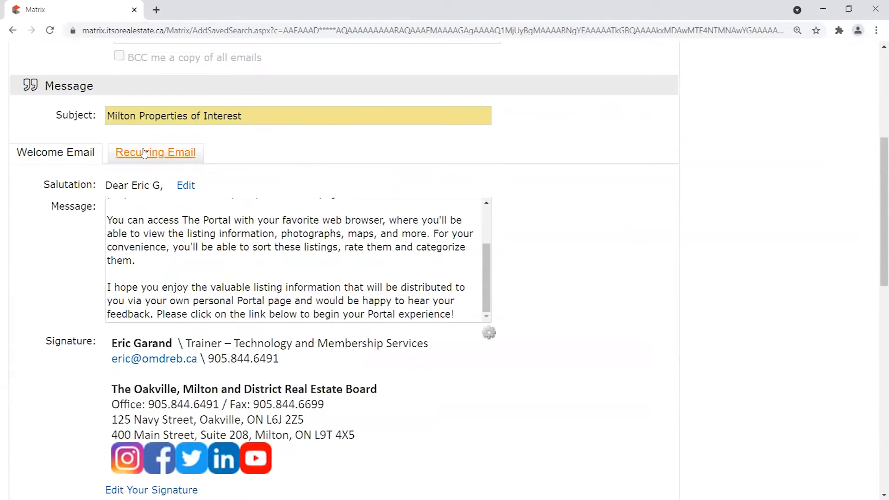
Compare the Recurring and Welcome email messages, then scroll down past Settings to Schedule.
left_click(168, 150)
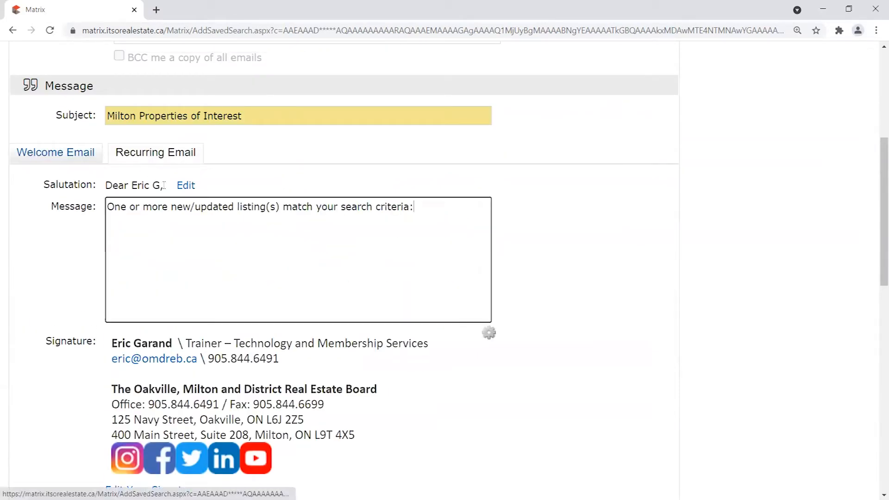
left_click(58, 153)
scroll(521, 235, "down", 10)
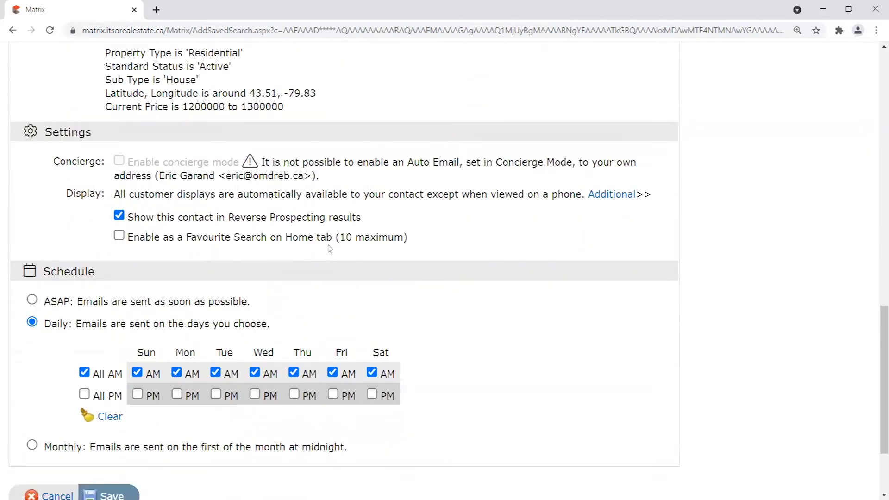
scroll(179, 206, "up", 1)
scroll(50, 124, "down", 1)
left_click_drag(226, 175, 303, 176)
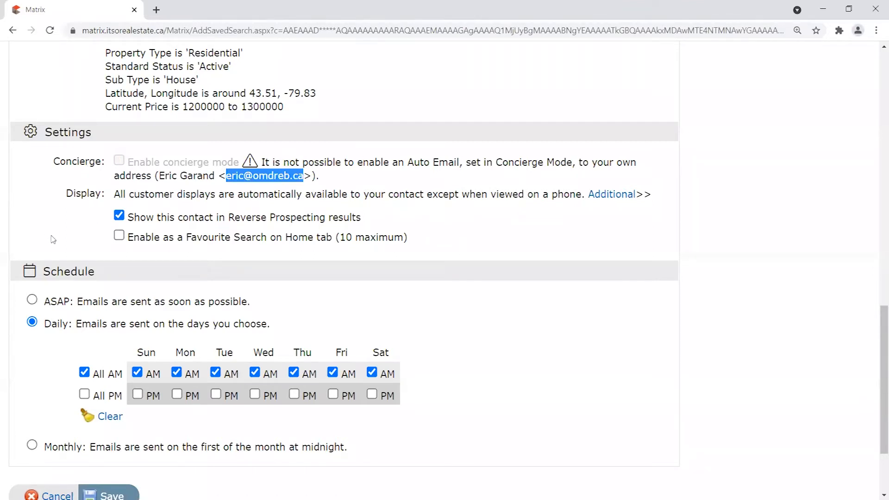
left_click_drag(40, 268, 114, 276)
scroll(174, 277, "down", 1)
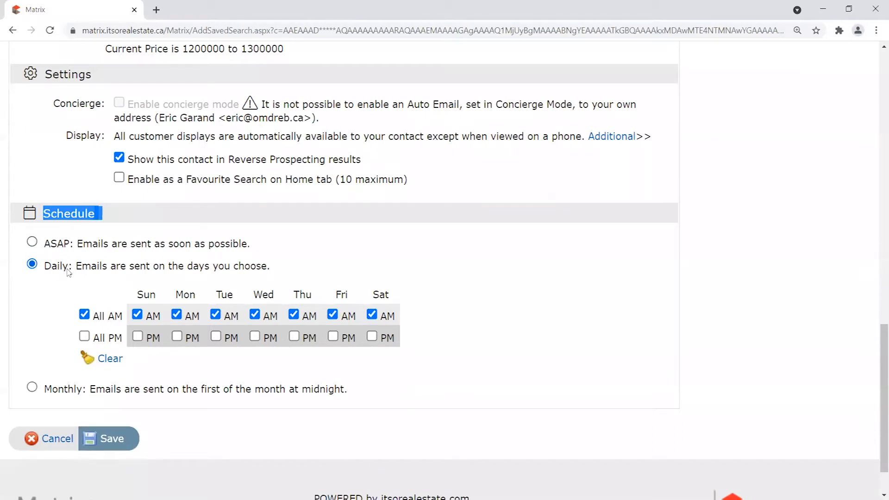
Switch the schedule from Daily to ASAP, briefly trying Daily before returning to ASAP.
left_click(60, 244)
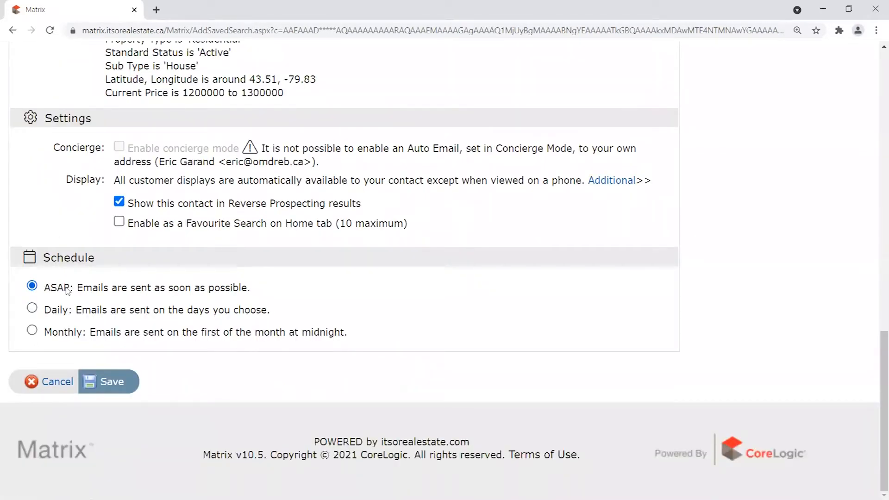
left_click_drag(41, 257, 115, 259)
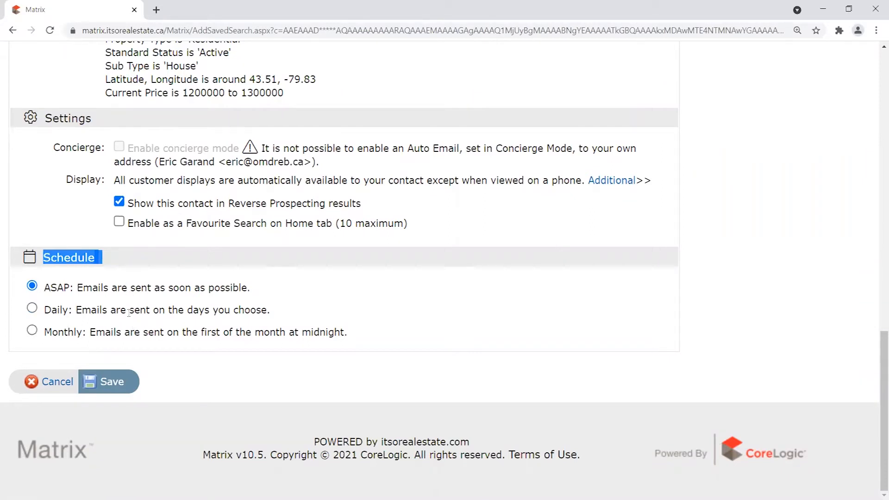
left_click(78, 290)
left_click_drag(52, 291, 148, 290)
left_click_drag(60, 313, 140, 310)
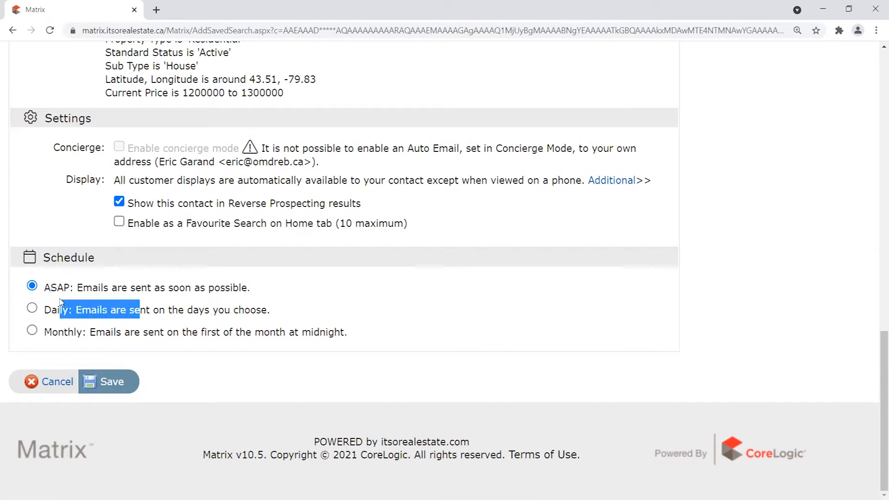
left_click(60, 314)
left_click_drag(51, 294, 56, 287)
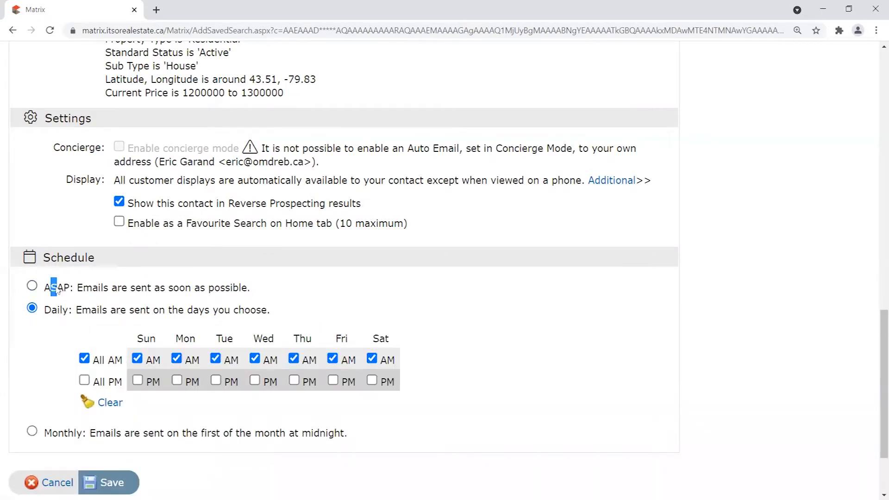
left_click(56, 288)
left_click_drag(268, 288, 286, 281)
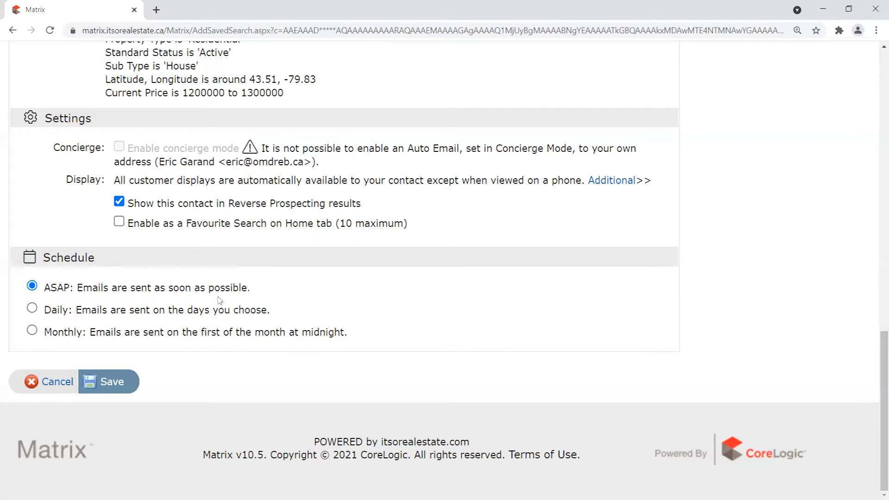
left_click_drag(45, 259, 116, 265)
left_click(117, 267)
left_click_drag(250, 287, 75, 287)
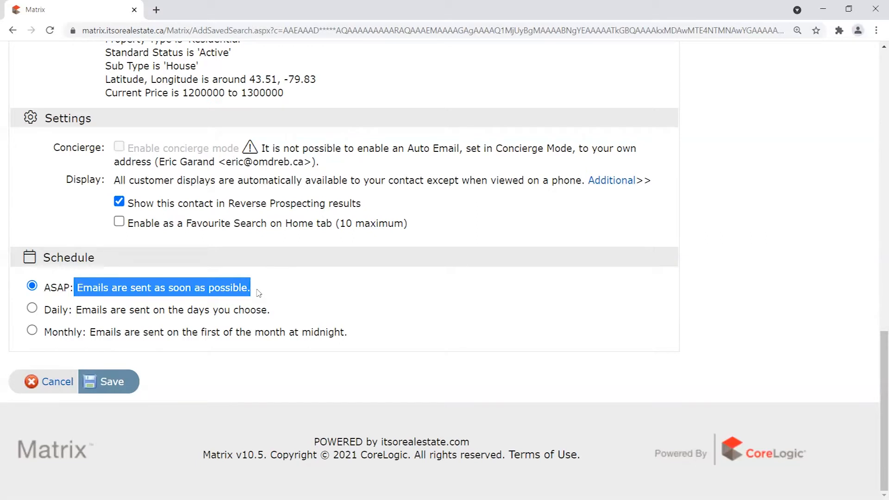
scroll(309, 168, "up", 1)
left_click_drag(298, 158, 105, 96)
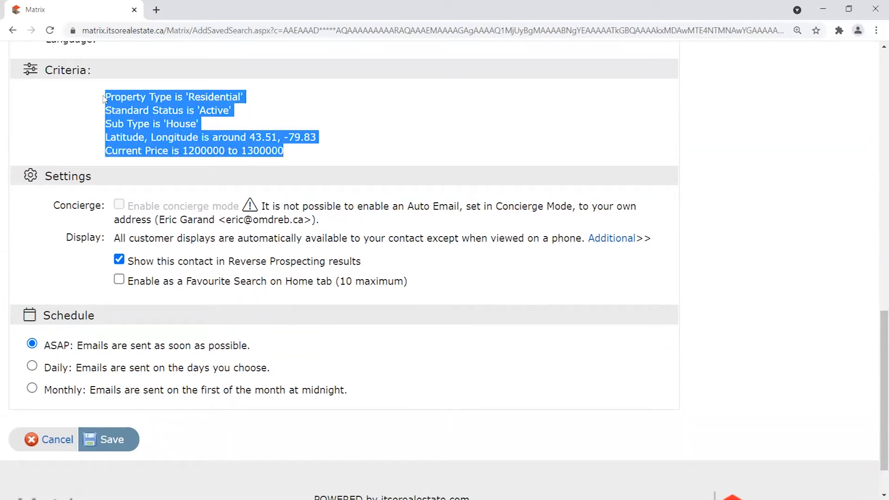
left_click_drag(254, 349, 78, 348)
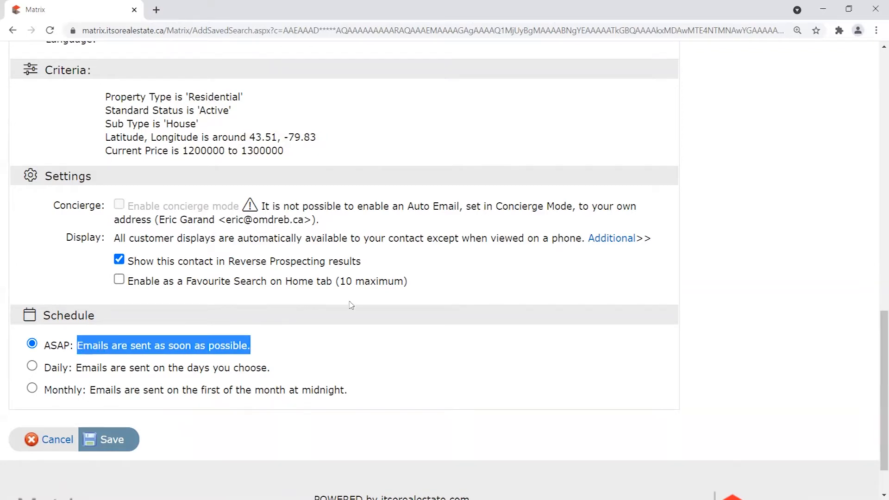
scroll(351, 304, "up", 8)
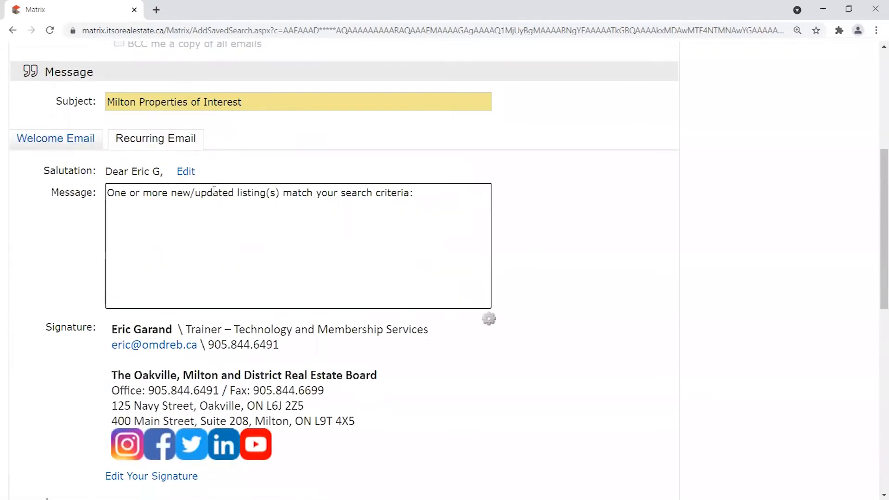
scroll(427, 325, "down", 6)
scroll(426, 325, "down", 3)
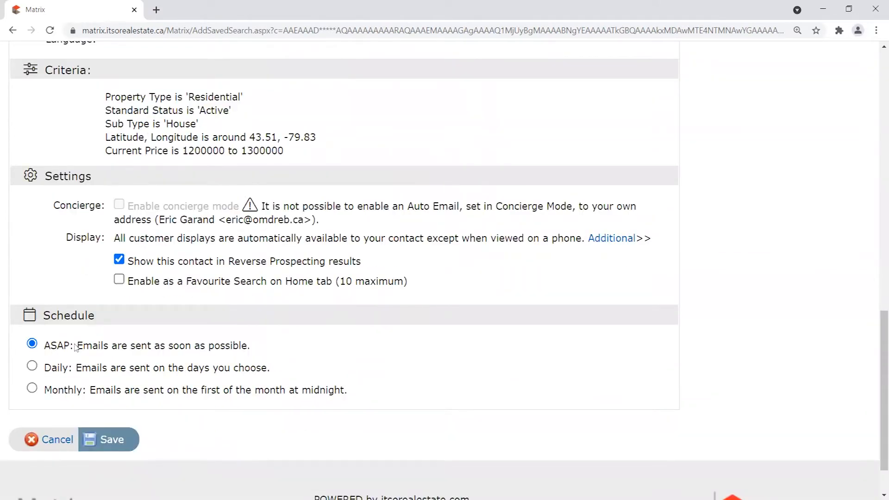
left_click_drag(254, 346, 78, 346)
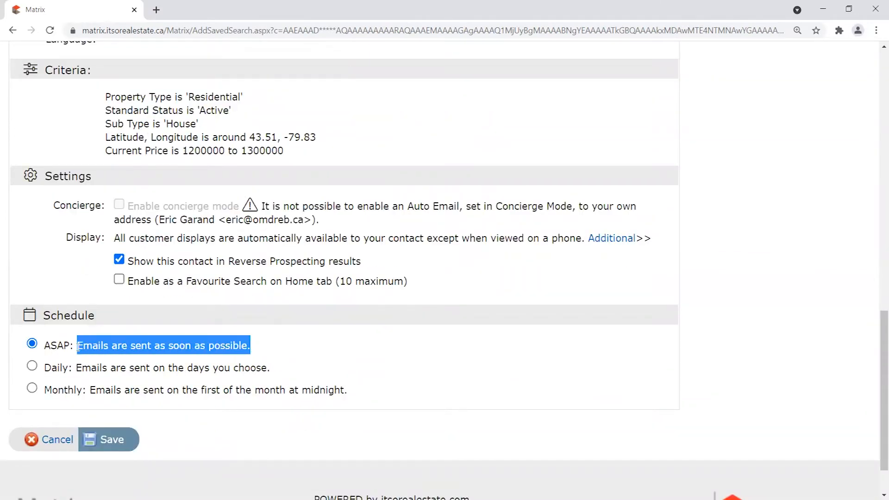
left_click(258, 343)
left_click_drag(43, 345, 131, 345)
left_click_drag(196, 342, 297, 346)
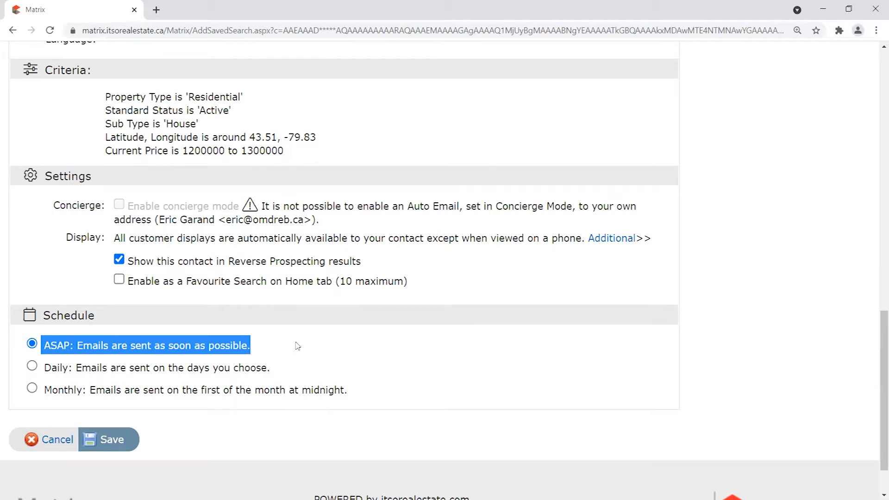
left_click_drag(108, 91, 295, 152)
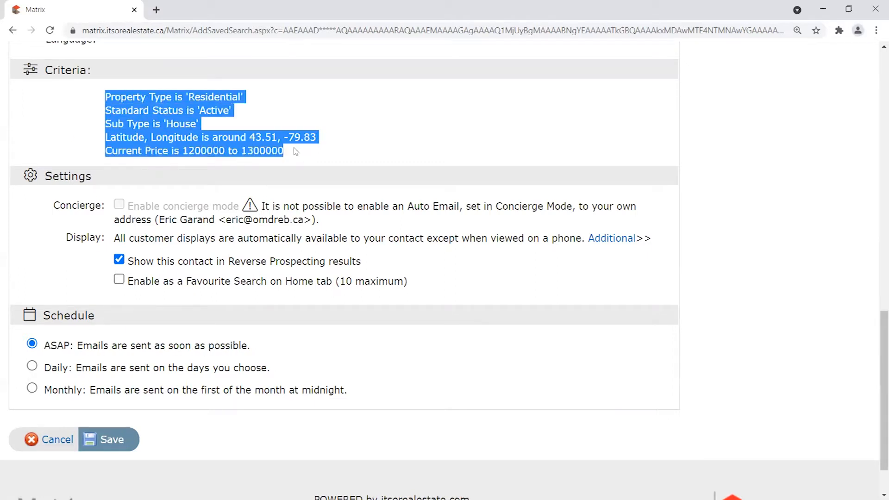
left_click_drag(256, 353, 49, 342)
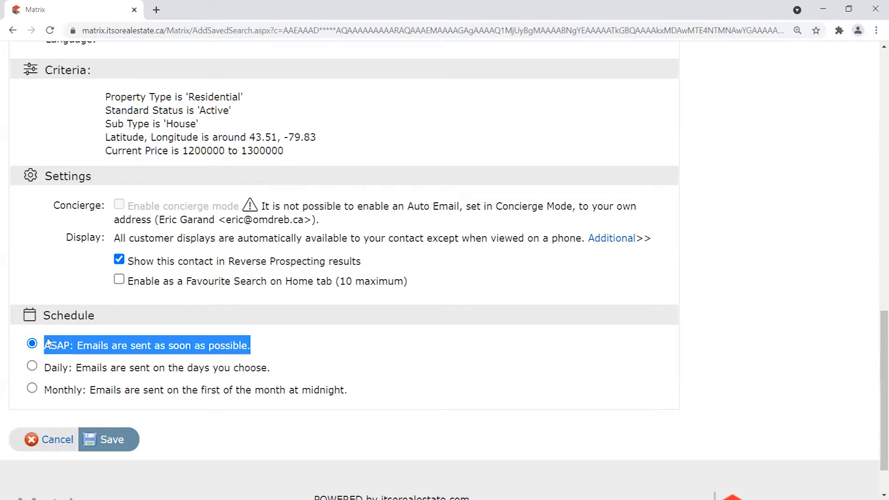
left_click_drag(254, 351, 44, 343)
left_click(140, 347)
left_click_drag(256, 347, 48, 347)
left_click_drag(109, 96, 364, 151)
left_click_drag(254, 347, 45, 348)
left_click_drag(252, 346, 45, 343)
left_click(258, 347)
left_click_drag(257, 348, 37, 356)
left_click_drag(304, 151, 105, 97)
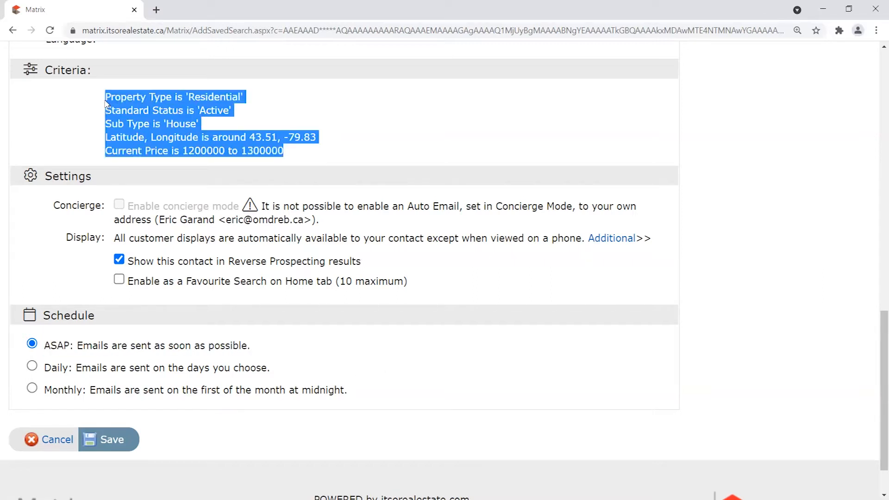
left_click(251, 346)
left_click_drag(254, 346, 46, 347)
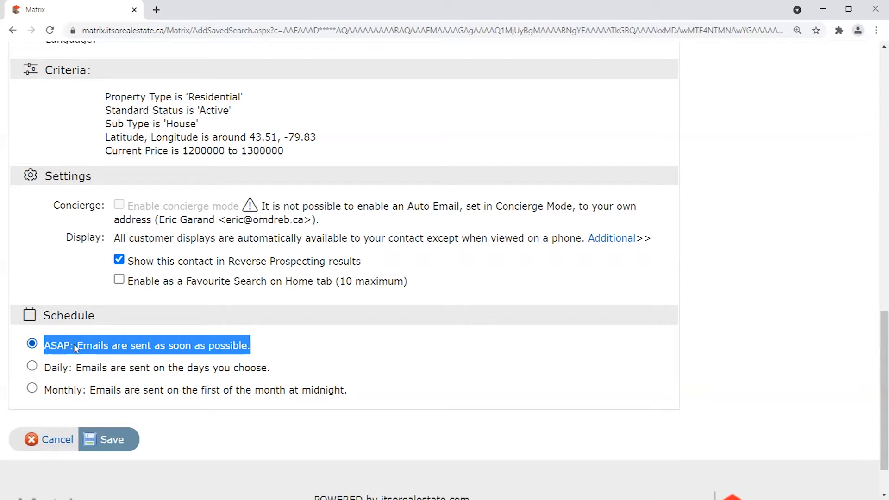
left_click(265, 347)
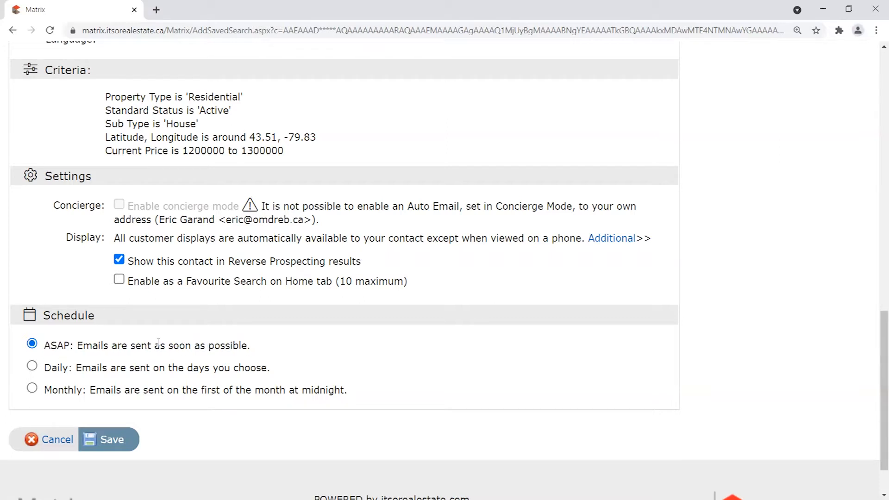
Select the Daily schedule, showing All AM delivery checked for Sunday through Saturday.
left_click(32, 367)
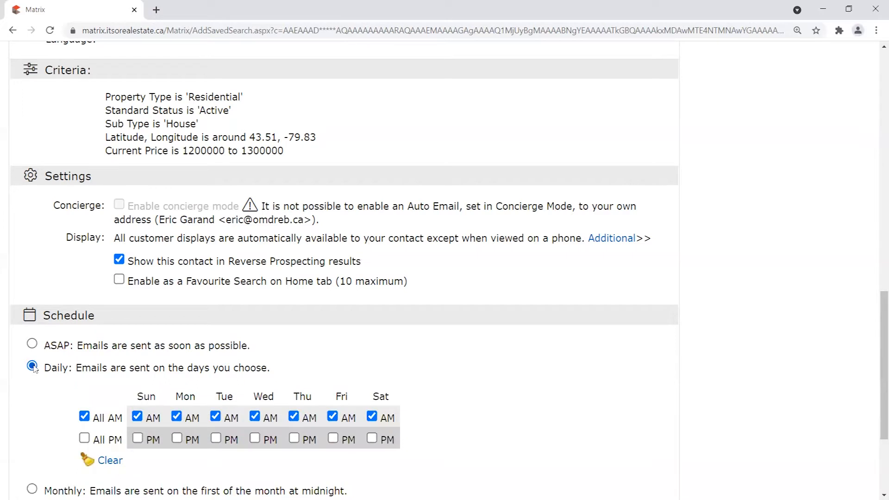
scroll(407, 312, "down", 1)
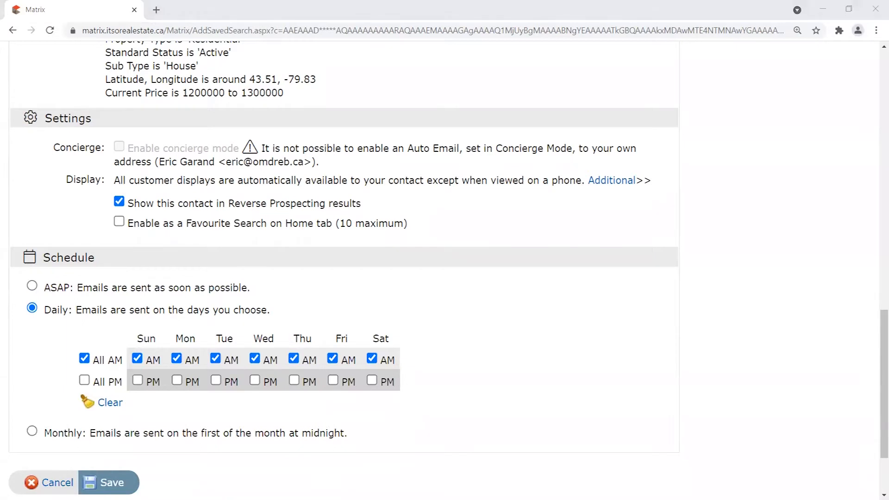
left_click(288, 314)
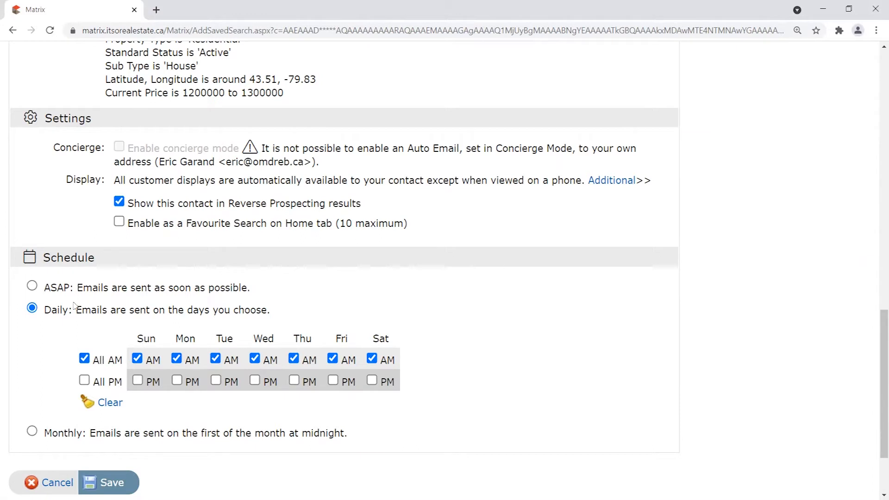
left_click_drag(45, 310, 69, 312)
left_click(133, 357)
scroll(402, 364, "up", 1)
left_click_drag(106, 97, 299, 152)
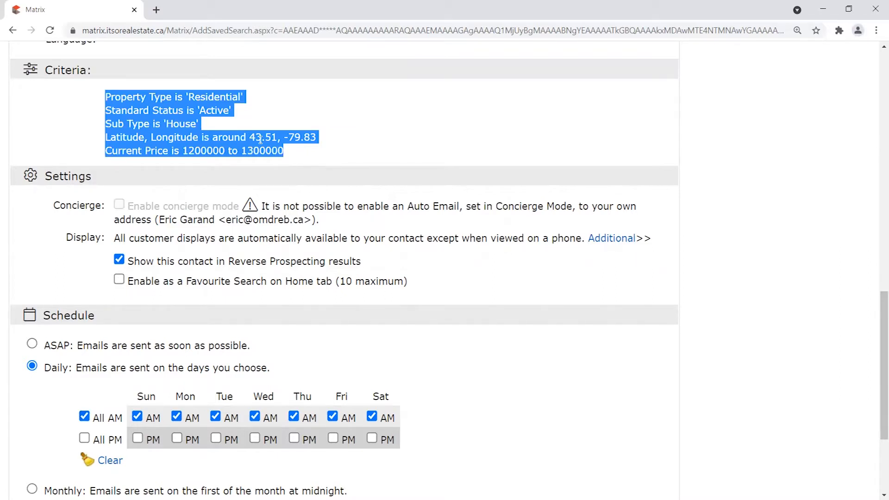
scroll(260, 140, "down", 1)
left_click_drag(135, 339, 401, 332)
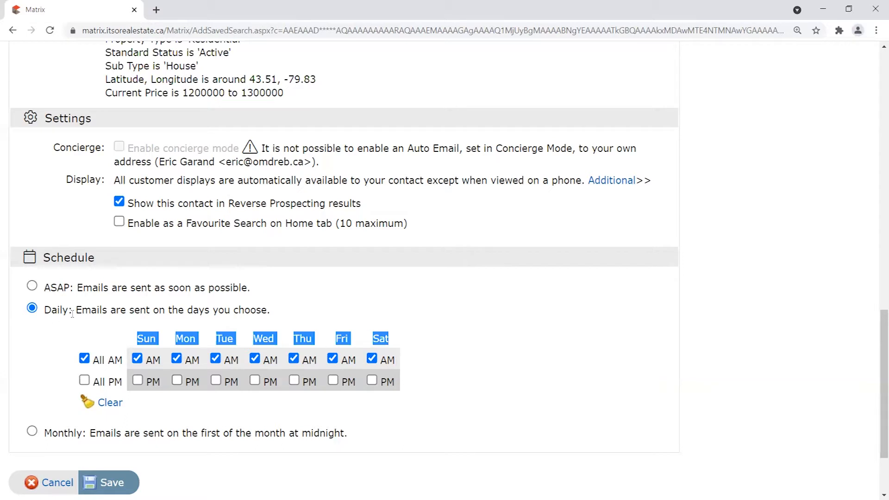
left_click_drag(51, 311, 271, 322)
left_click(276, 316)
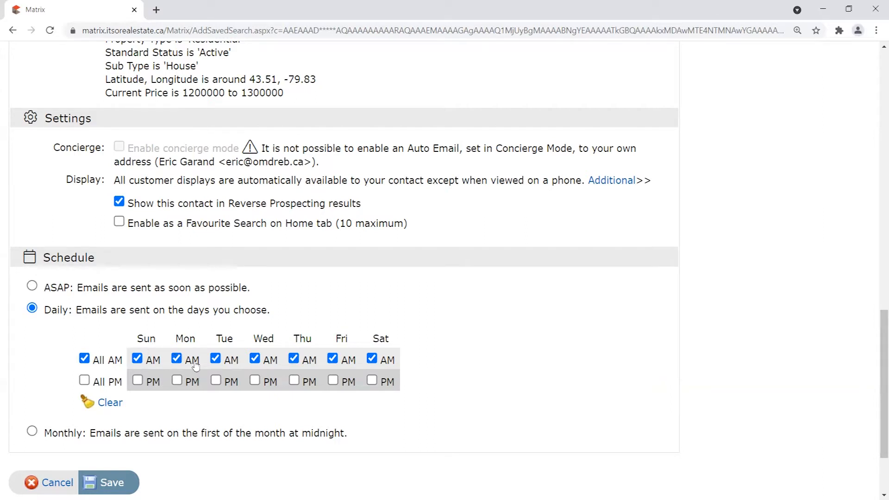
Uncheck the Monday–Friday morning slots, leaving only Sunday and Saturday mornings.
left_click(333, 359)
left_click(294, 359)
left_click(255, 359)
left_click(177, 359)
left_click(216, 359)
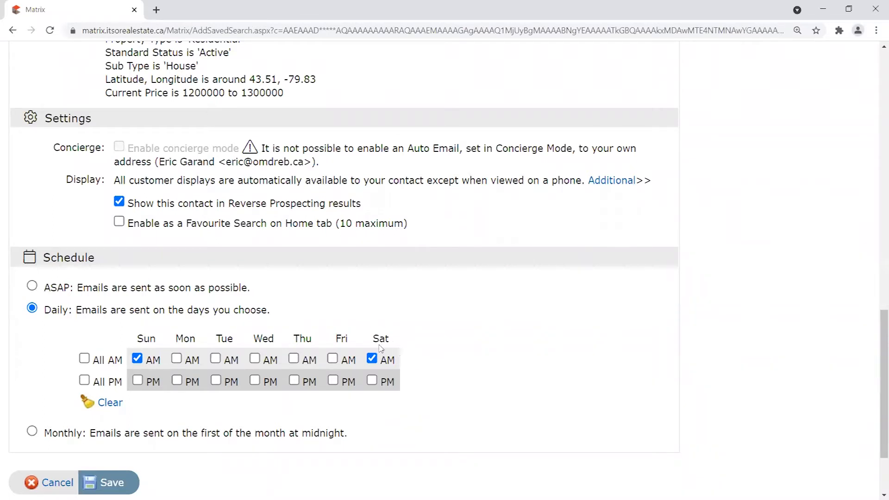
Review the Sat and PM columns, the Daily description and the five search criteria.
left_click_drag(372, 339, 389, 343)
mouse_move(401, 366)
left_mouse_down()
mouse_move(388, 362)
mouse_move(431, 358)
mouse_move(383, 368)
mouse_move(430, 368)
mouse_move(415, 364)
left_mouse_up()
left_click(415, 363)
left_click_drag(46, 316, 295, 318)
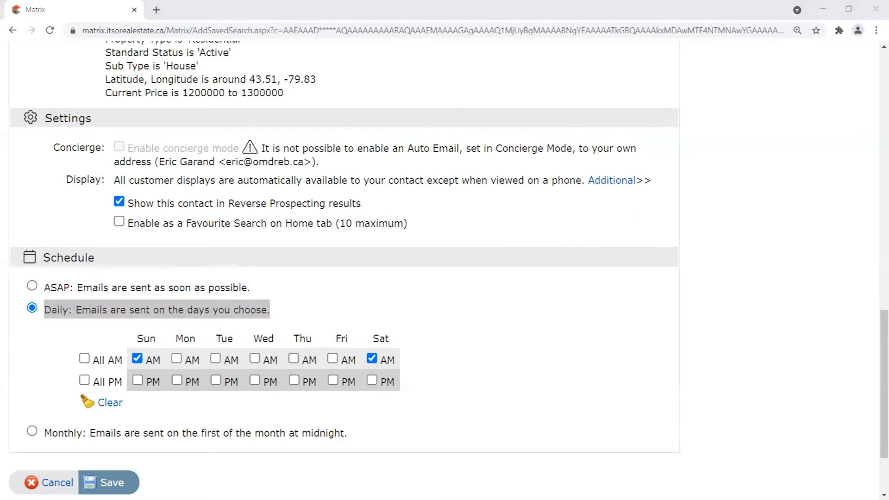
left_click(337, 297)
scroll(437, 341, "up", 3)
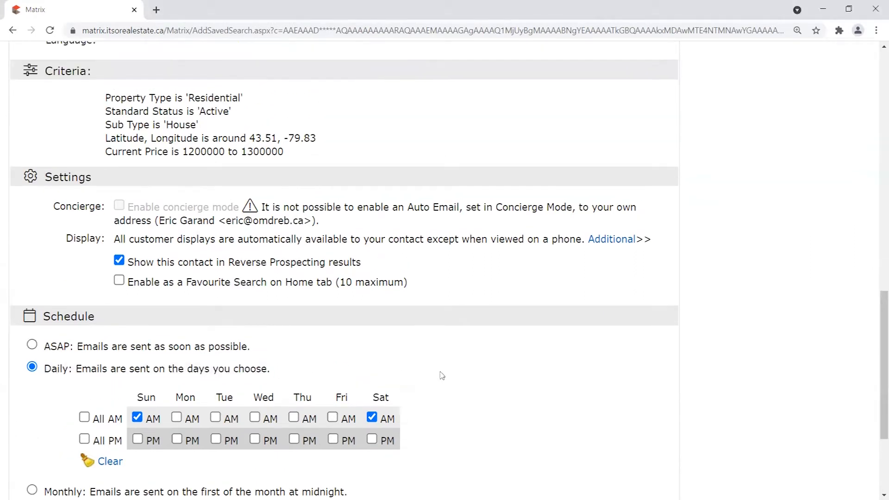
left_click_drag(103, 158, 316, 211)
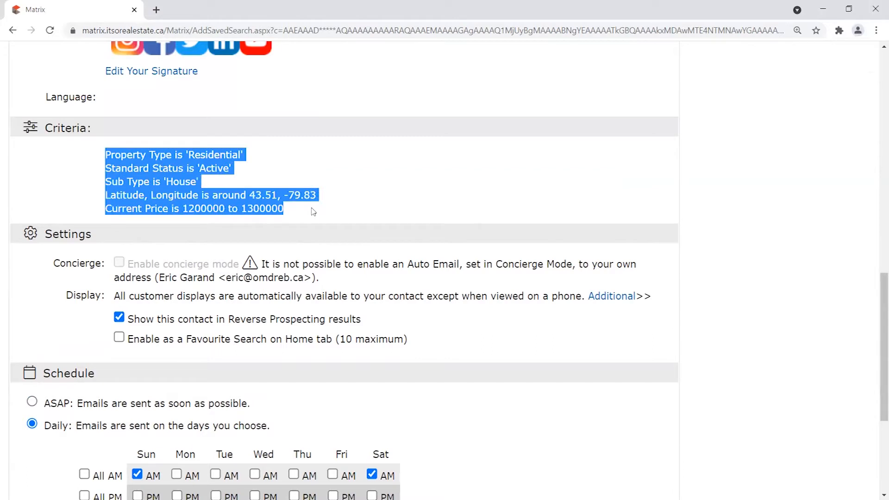
scroll(390, 352, "down", 1)
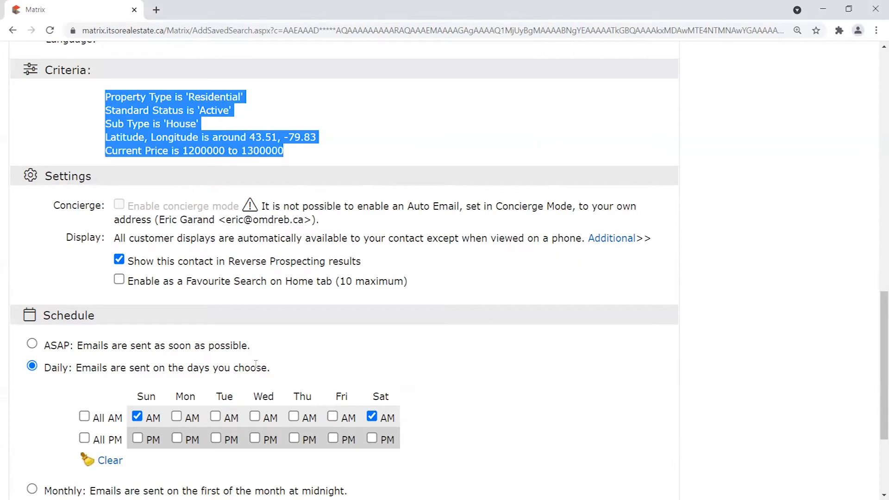
scroll(334, 364, "down", 1)
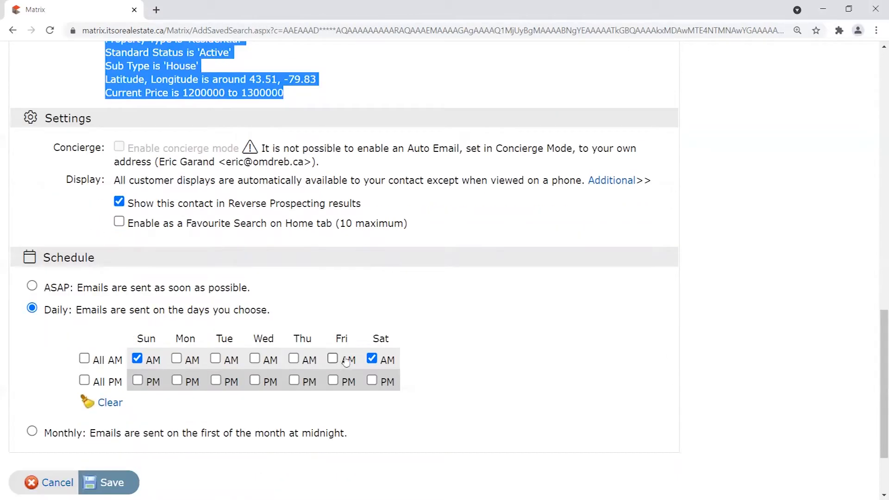
Try ASAP, return to Daily, and adjust the day slots to Sunday, Monday and Saturday mornings.
left_click(34, 287)
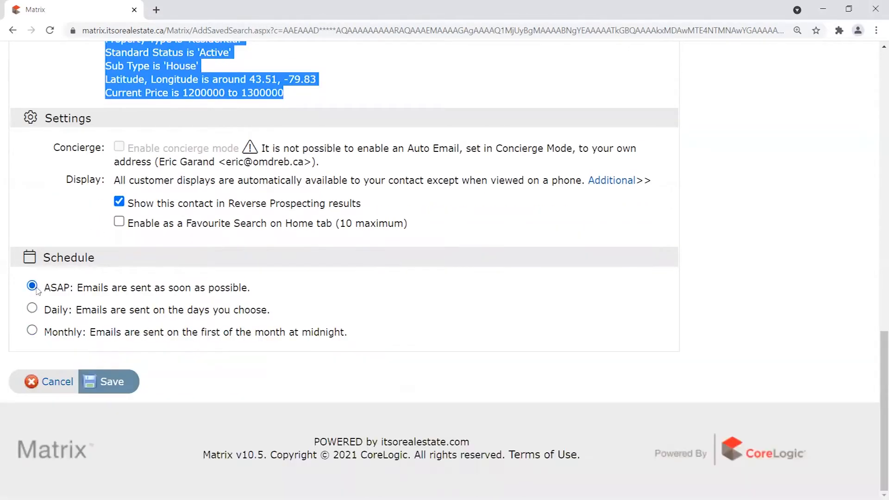
left_click(33, 309)
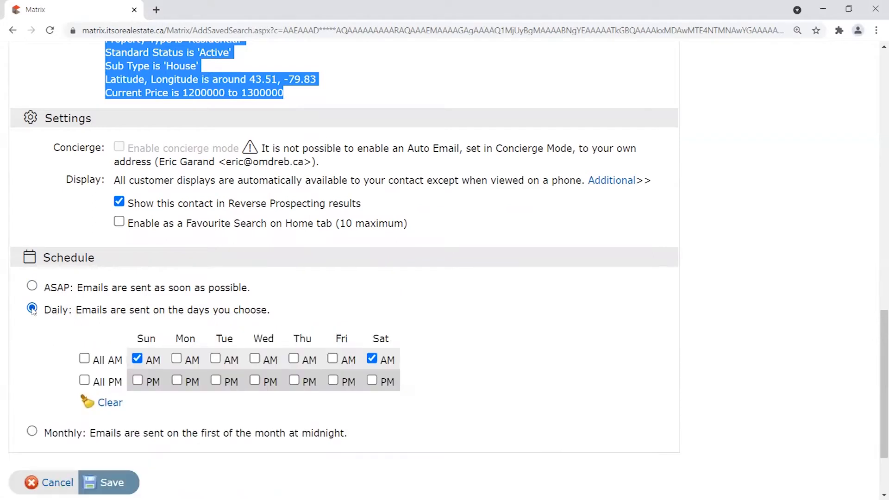
left_click(137, 358)
left_click(372, 359)
left_click(372, 359)
left_click(138, 359)
left_click(177, 358)
left_click(256, 359)
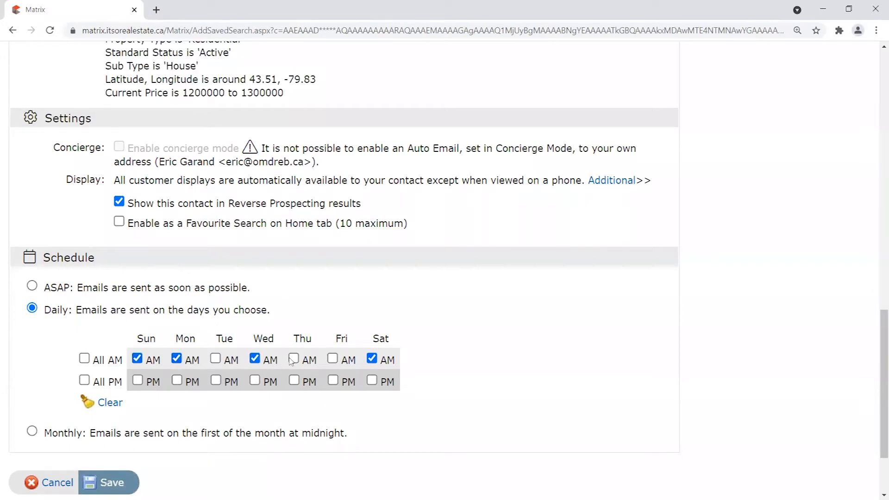
left_click(252, 359)
right_click(244, 361)
left_click(138, 359)
left_click(137, 360)
Switch briefly to ASAP, then back to Daily with Monday morning included.
left_click(33, 286)
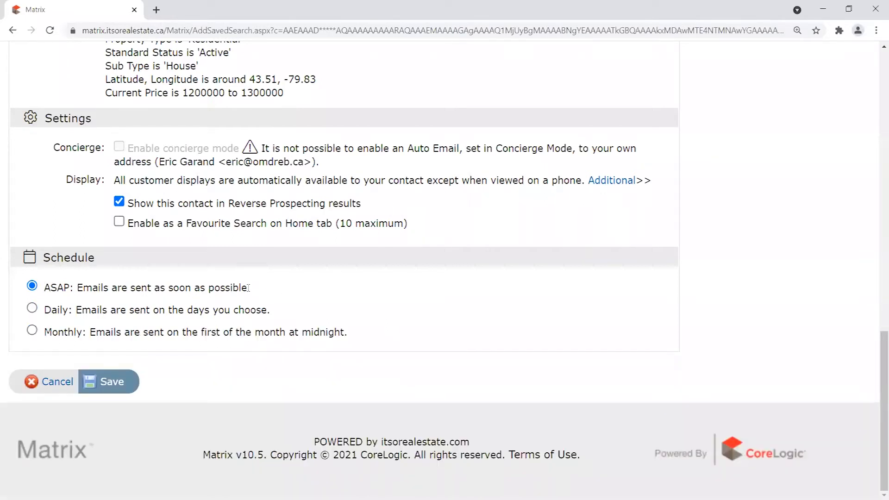
left_click_drag(247, 289, 51, 292)
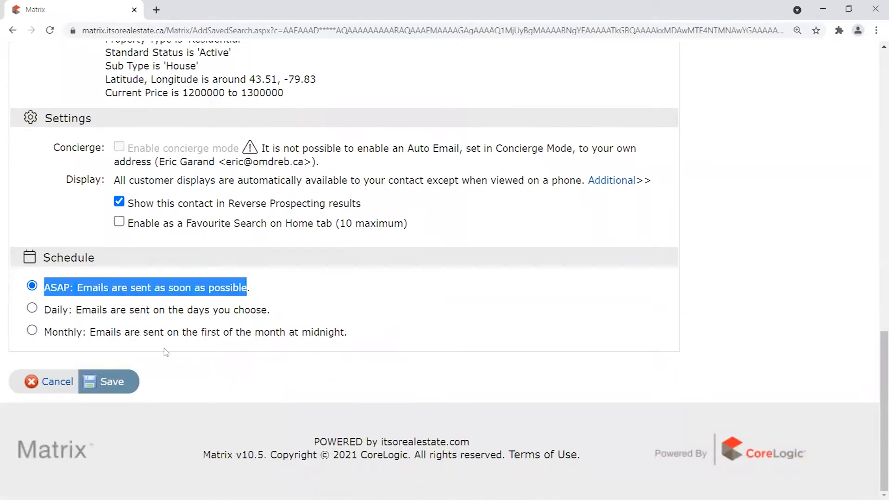
left_click(271, 288)
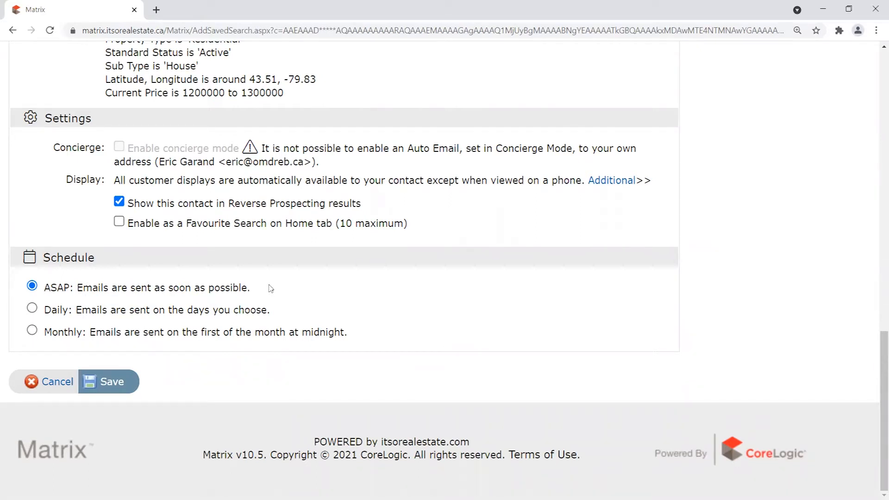
left_click(32, 309)
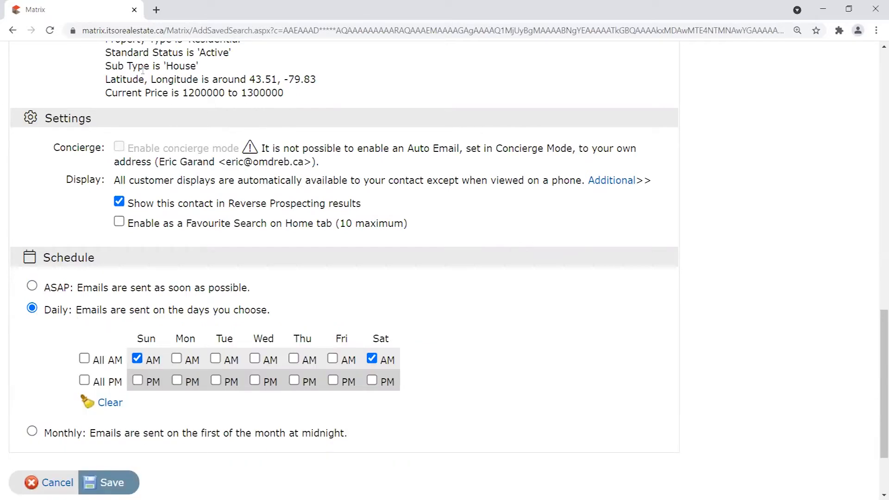
scroll(143, 71, "up", 1)
left_click_drag(106, 95, 355, 167)
scroll(278, 285, "down", 2)
left_click(176, 301)
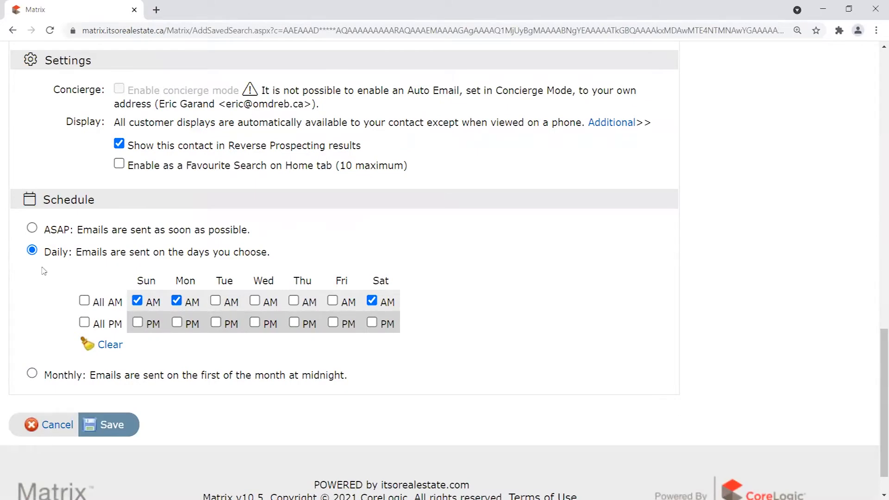
Switch the schedule to ASAP and review its description against the search criteria.
left_click(32, 227)
left_click(370, 95)
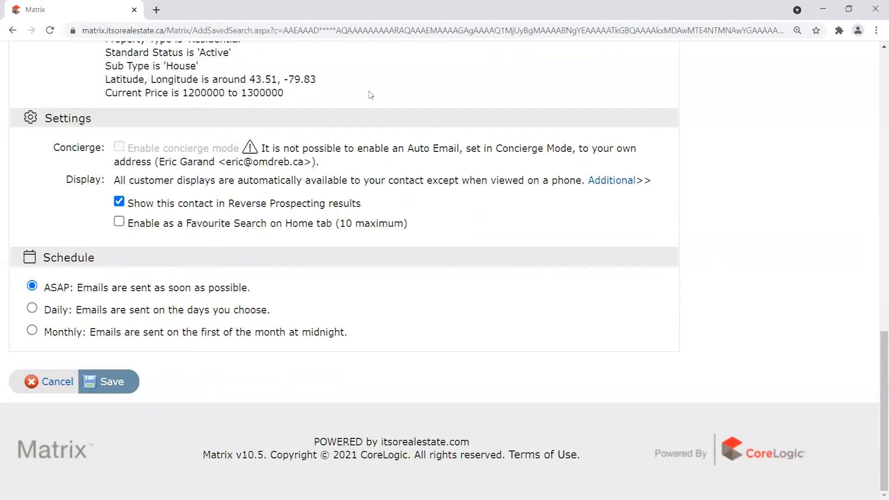
scroll(371, 95, "up", 2)
left_click_drag(283, 209, 106, 153)
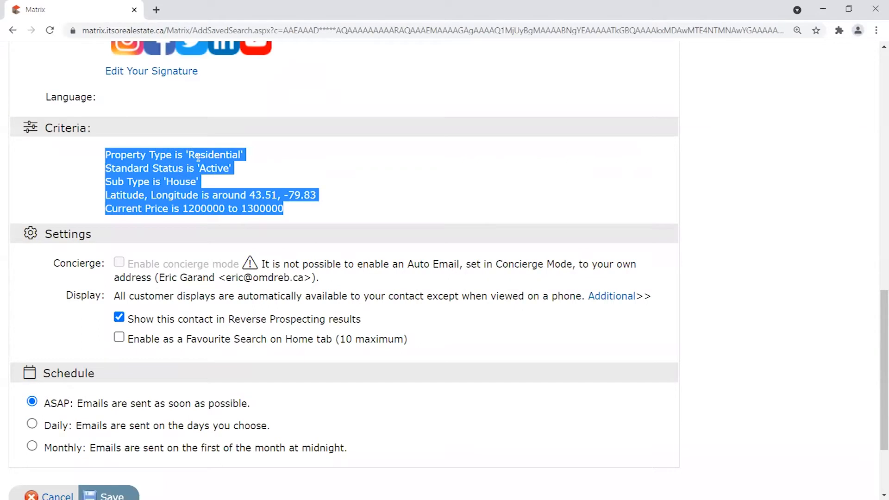
scroll(224, 169, "down", 1)
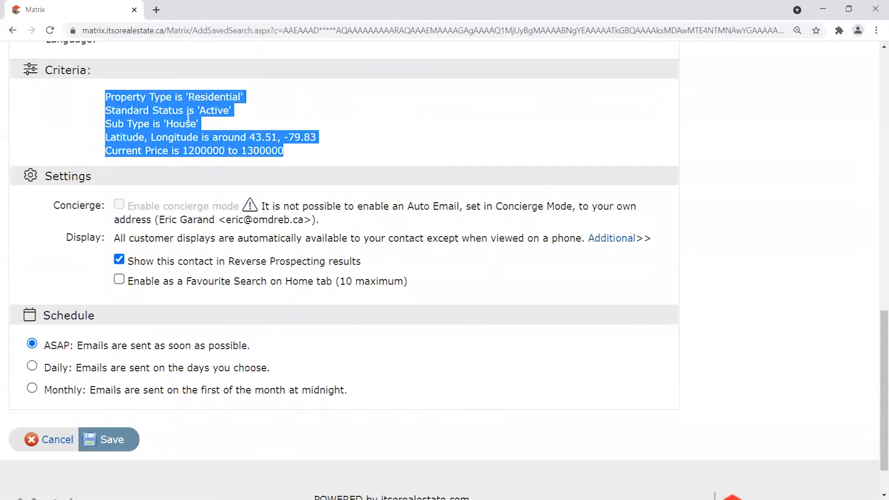
left_click_drag(50, 347, 260, 353)
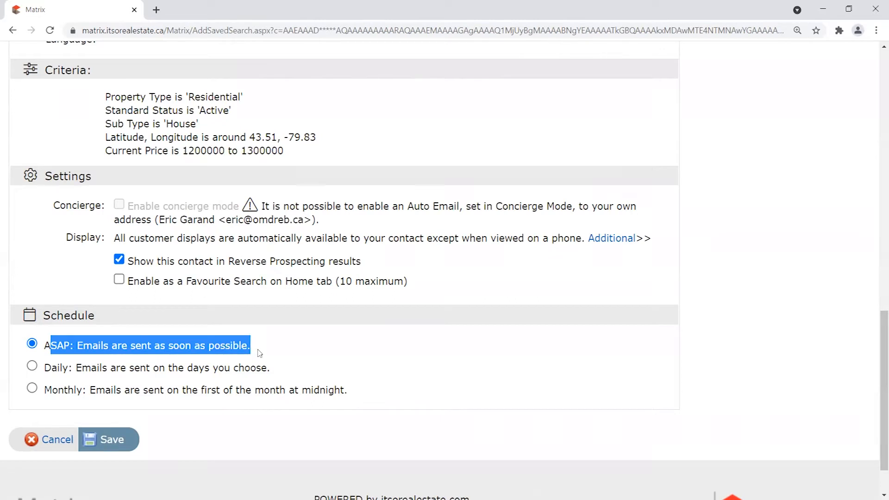
left_click_drag(105, 97, 320, 152)
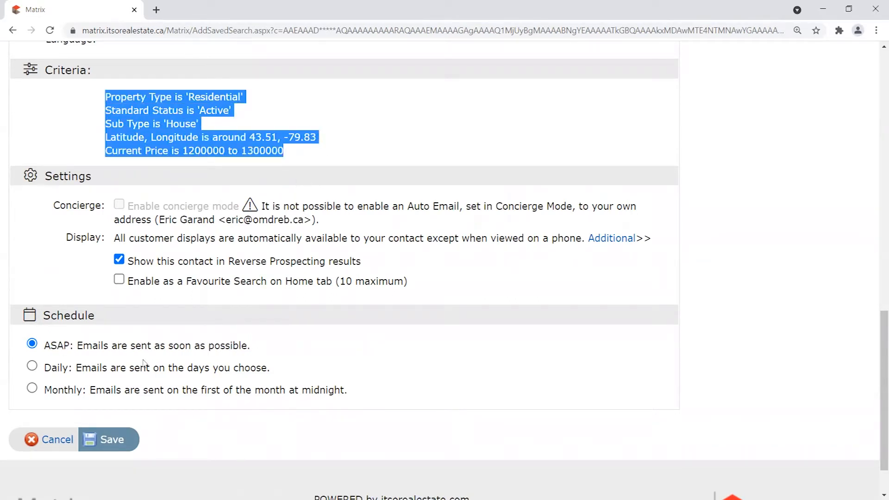
triple_click(218, 347)
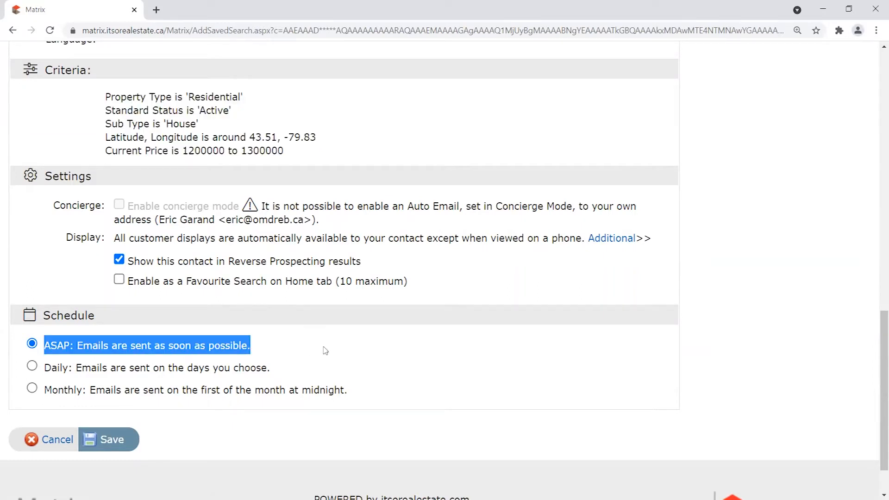
Try the Monthly schedule, then settle back on ASAP.
scroll(321, 350, "down", 2)
left_click_drag(46, 332, 187, 333)
left_click_drag(46, 311, 92, 313)
left_click_drag(46, 335, 95, 335)
left_click_drag(43, 315, 94, 312)
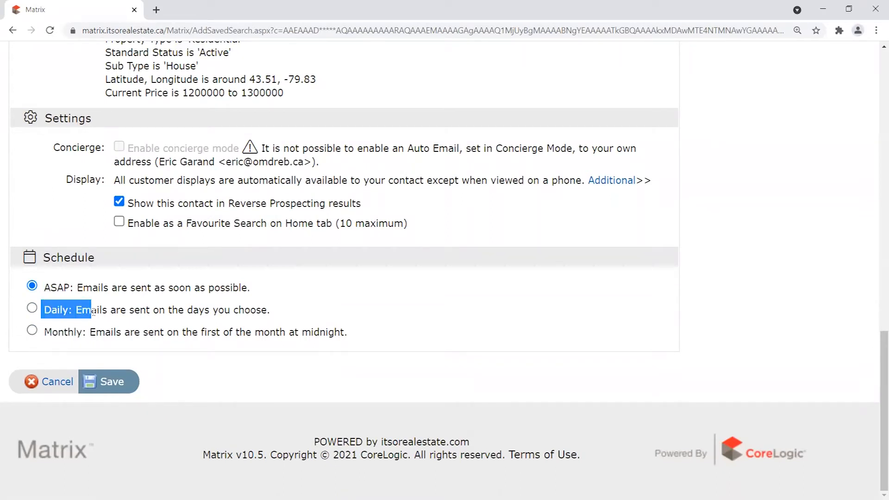
left_click_drag(45, 333, 140, 334)
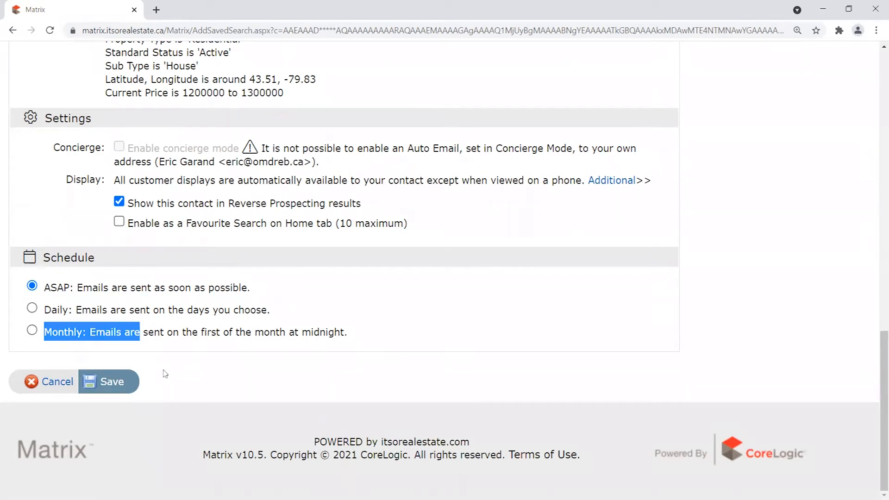
left_click(32, 330)
left_click_drag(45, 335, 360, 338)
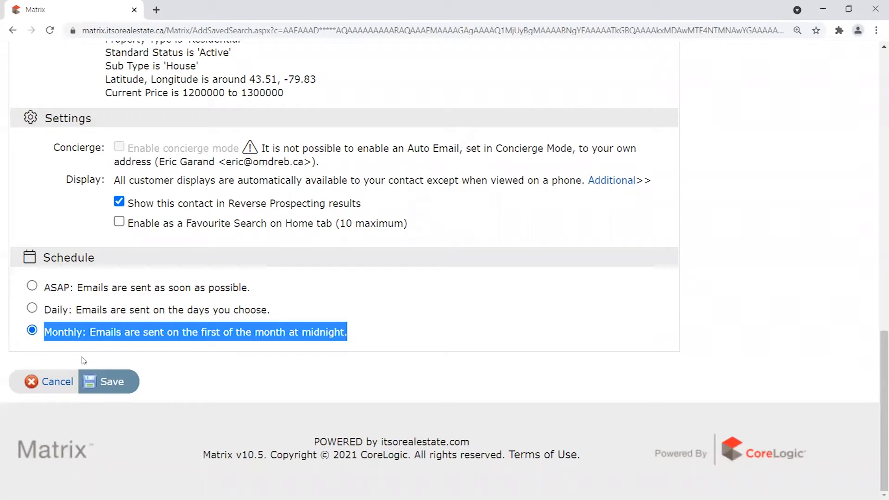
left_click(32, 286)
scroll(385, 334, "up", 1)
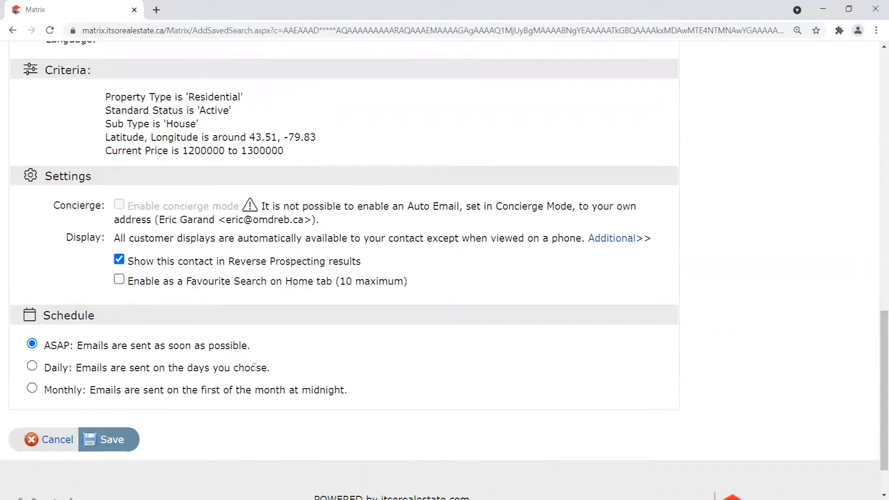
left_click_drag(45, 345, 268, 355)
scroll(417, 357, "up", 10)
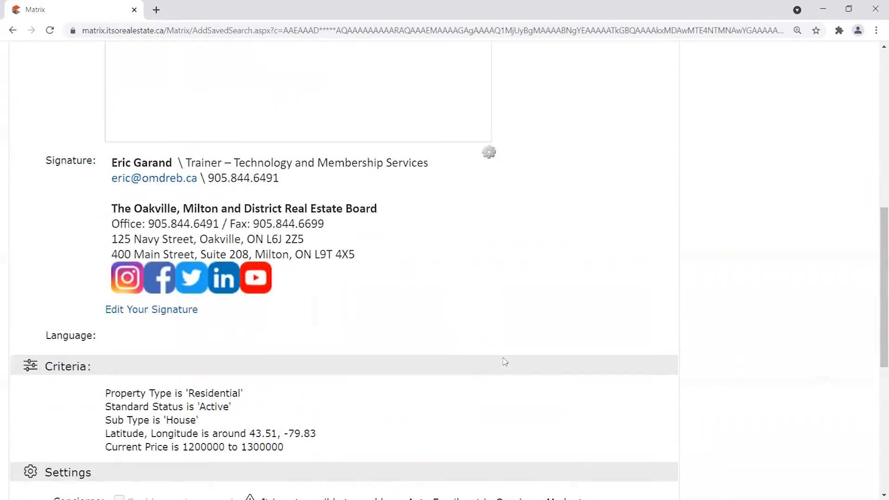
Choose the second contact in the Contact list as recipient, exposing the concierge mode option.
left_click(217, 153)
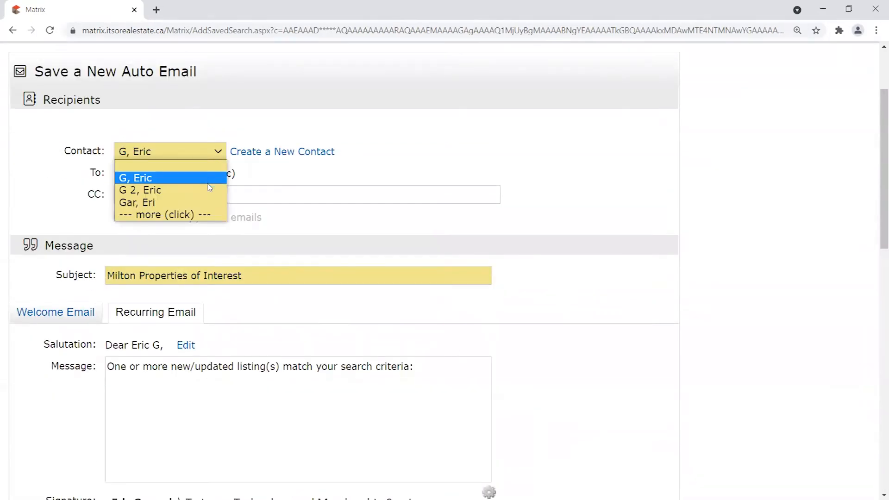
left_click(213, 190)
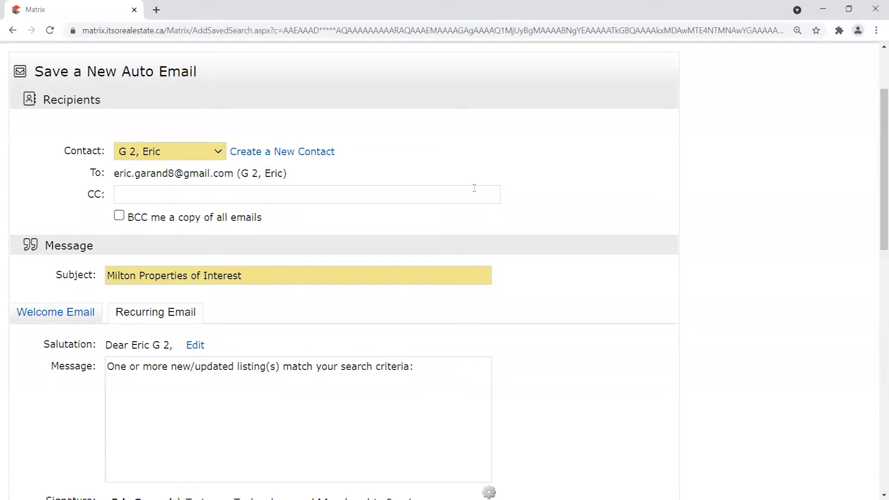
scroll(584, 250, "down", 10)
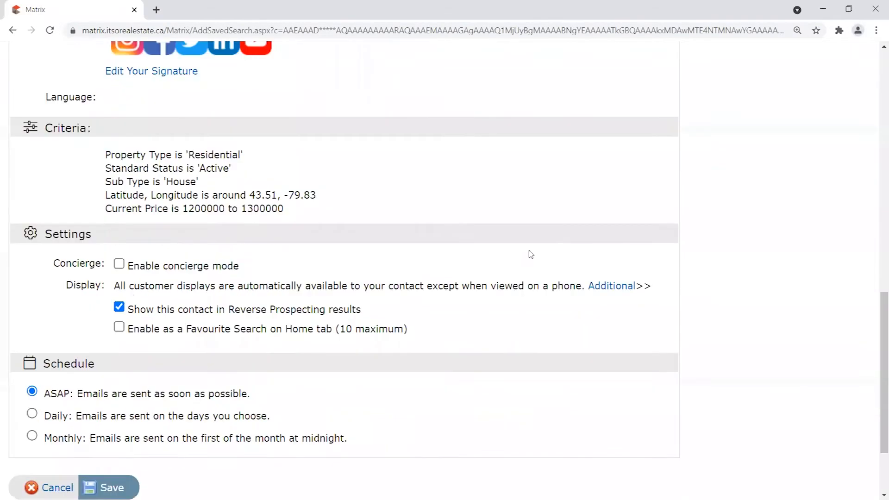
left_click_drag(270, 270, 128, 274)
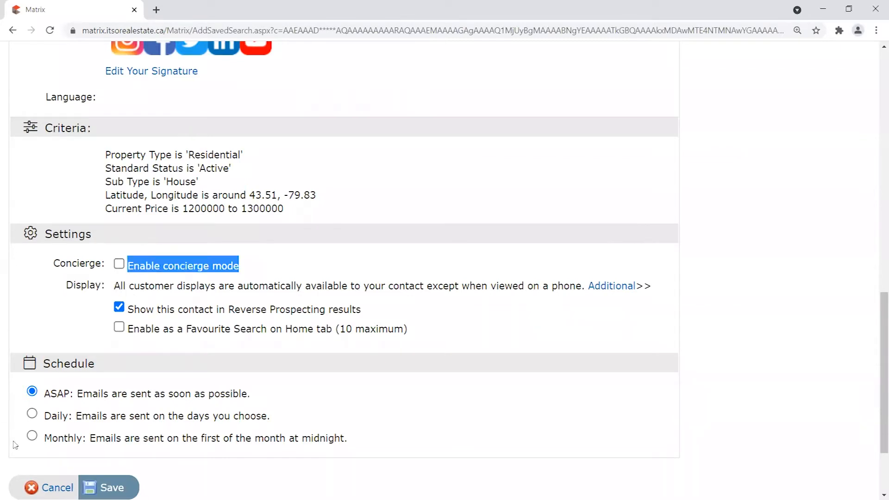
left_click_drag(252, 255, 128, 268)
left_click_drag(53, 263, 104, 265)
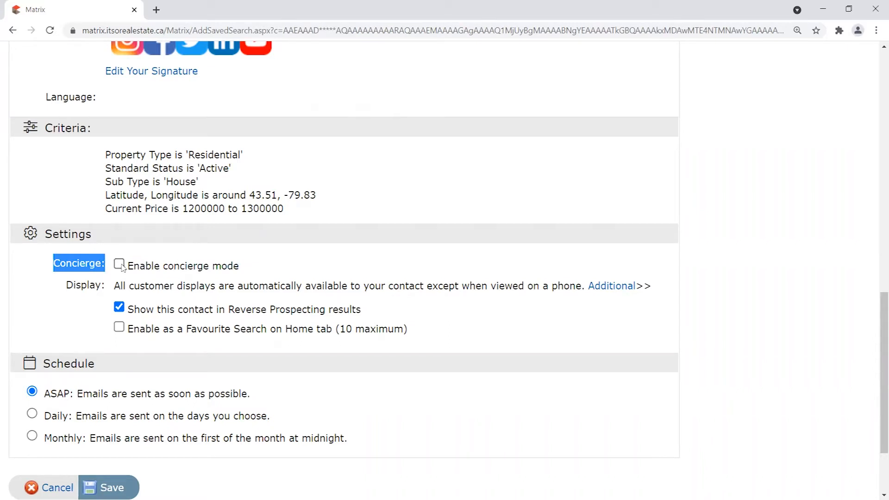
Tick Enable concierge mode, keeping alert notifications also sent by email.
left_click(119, 264)
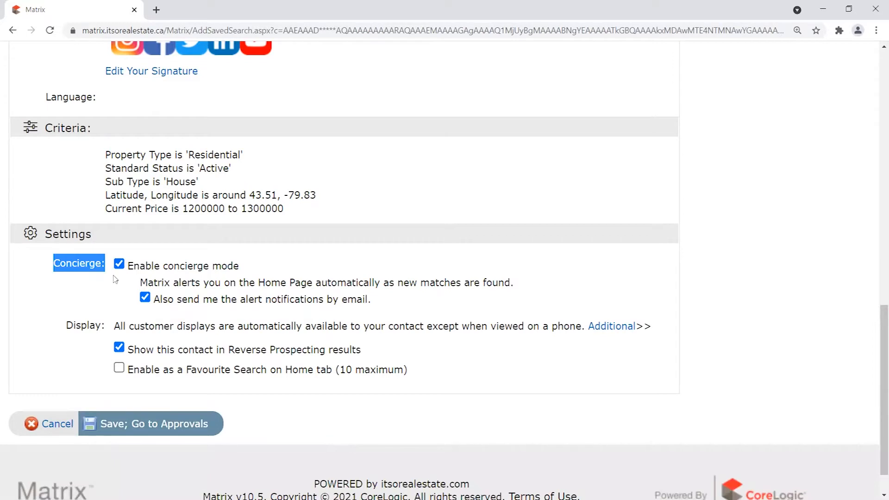
left_click(120, 266)
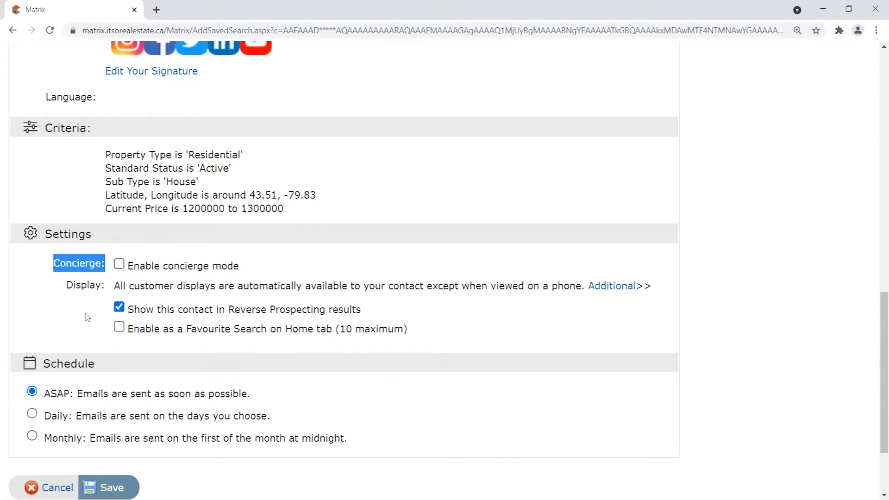
left_click(120, 264)
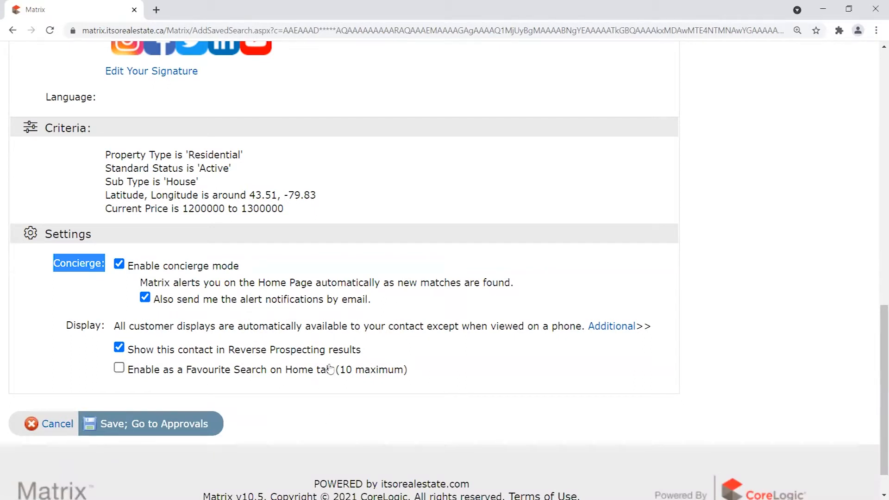
left_click_drag(212, 265, 48, 267)
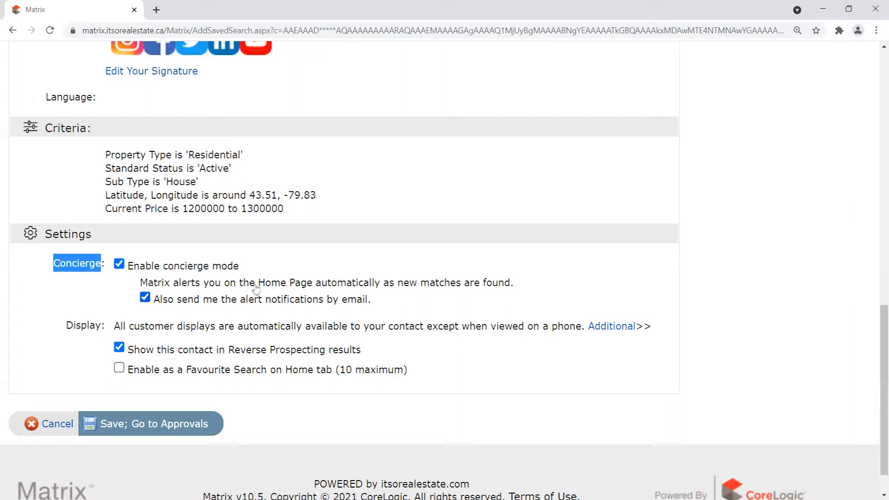
Review the concierge mode wording and the saved search criteria lines.
left_click_drag(164, 266, 249, 269)
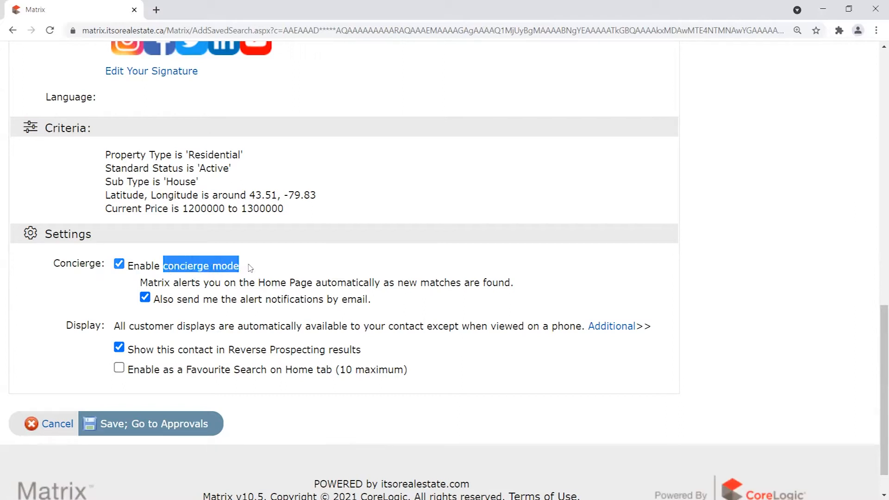
left_click(291, 260)
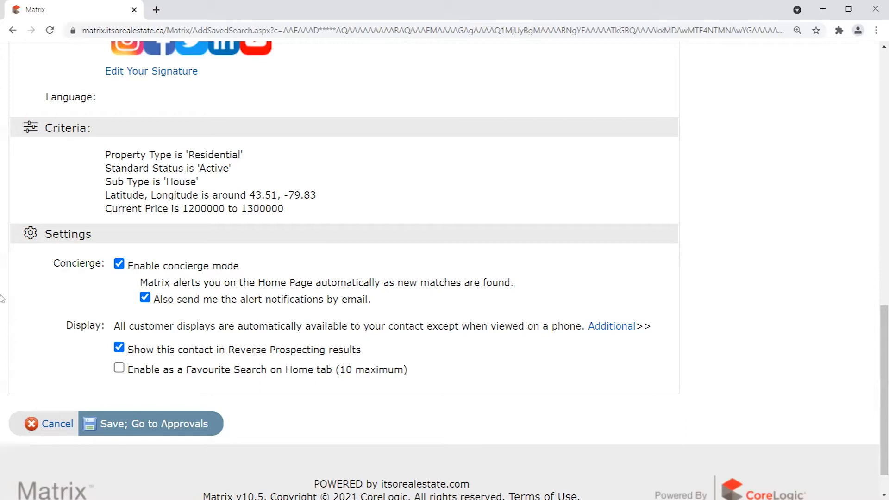
left_click_drag(105, 155, 302, 210)
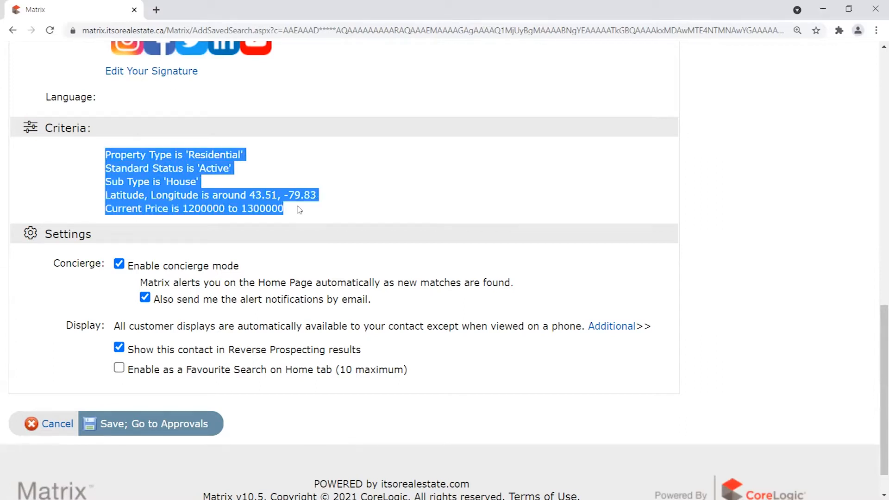
left_click(291, 223)
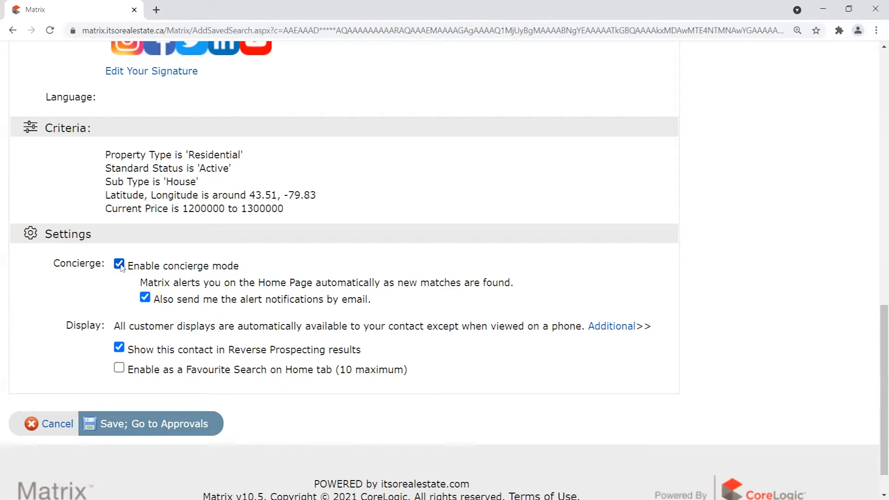
left_click_drag(123, 279, 311, 264)
left_click(52, 267)
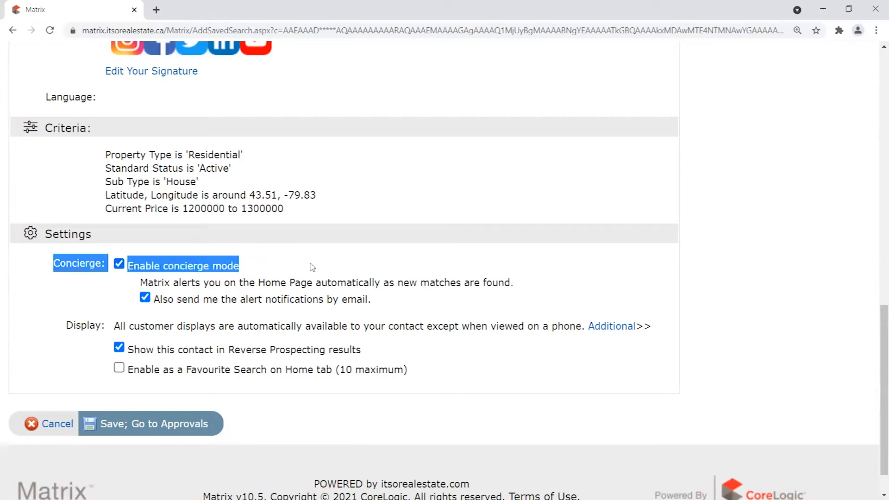
left_click(268, 263)
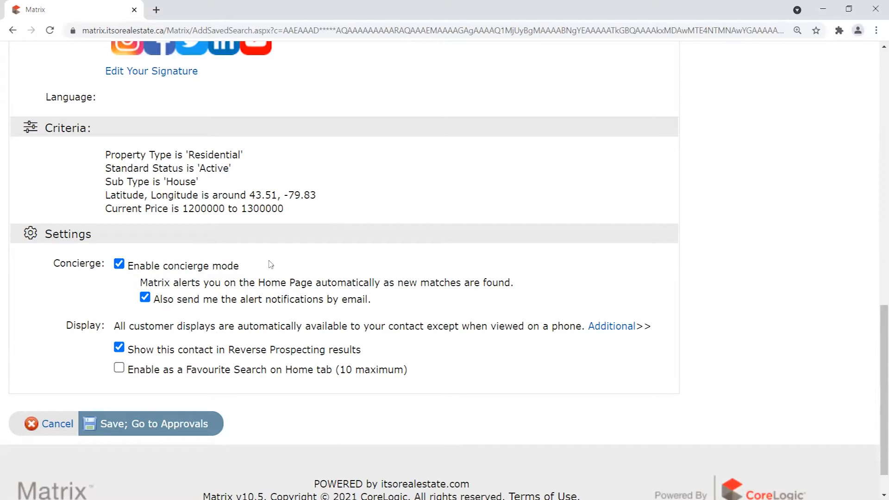
left_click_drag(247, 265, 50, 268)
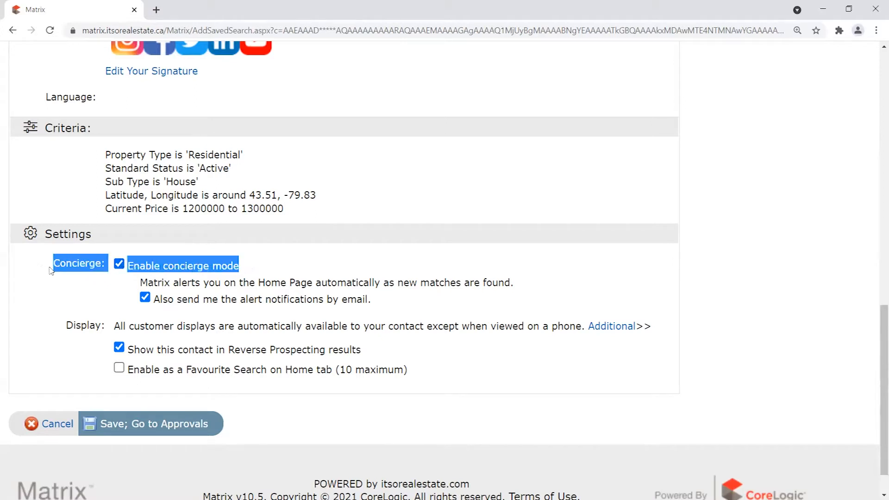
left_click(243, 257)
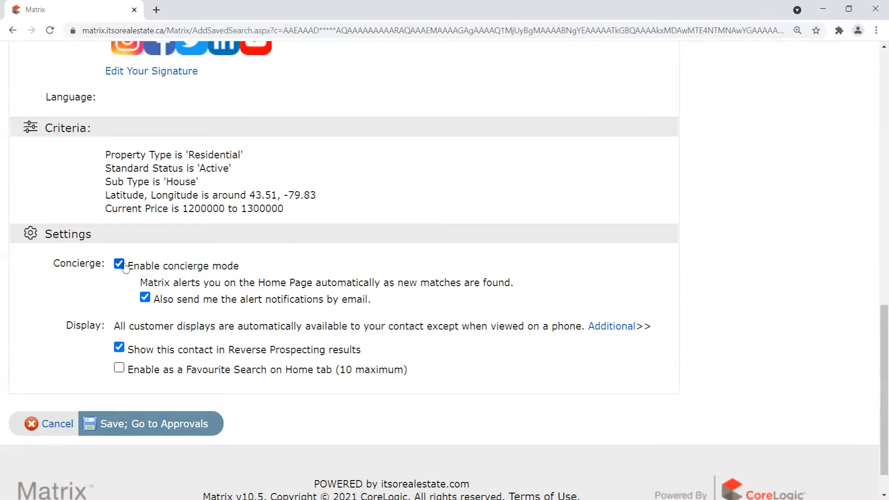
left_click_drag(244, 266, 51, 268)
left_click(270, 265)
scroll(271, 261, "down", 1)
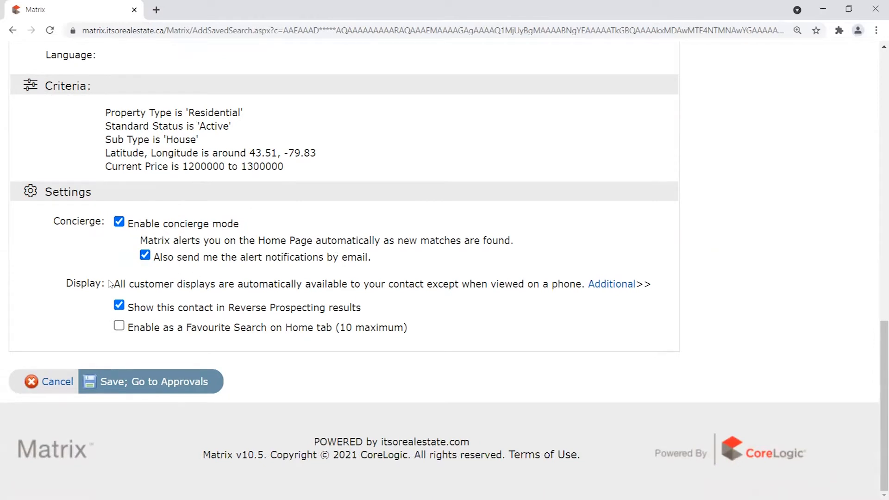
Toggle concierge mode off to show the ASAP email schedule, then re-enable it.
left_click(121, 223)
left_click(120, 223)
left_click(120, 221)
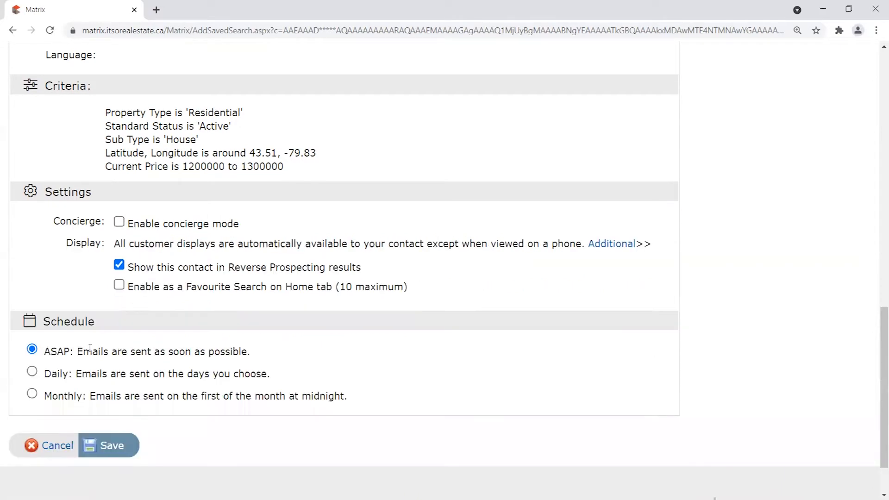
mouse_move(250, 347)
left_mouse_down()
mouse_move(27, 353)
mouse_move(250, 352)
left_mouse_up()
left_click(119, 221)
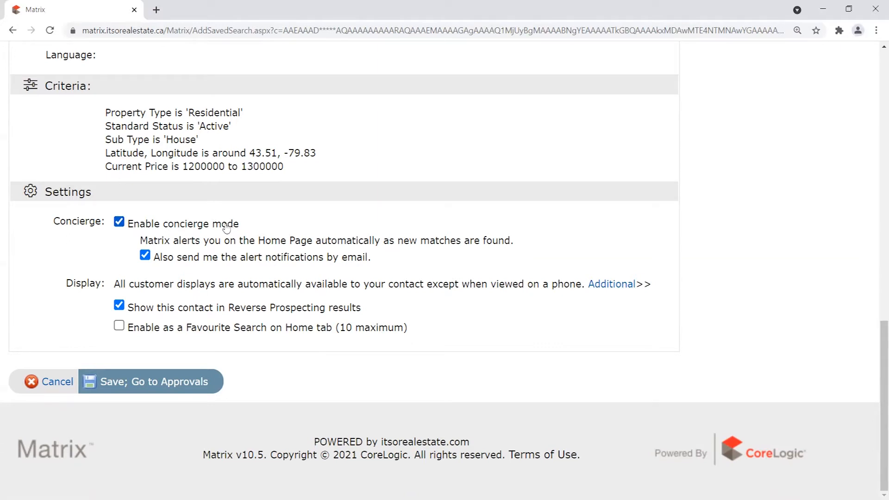
Go over the Display row explanation and settings block.
left_click_drag(65, 287, 583, 285)
left_click(56, 286)
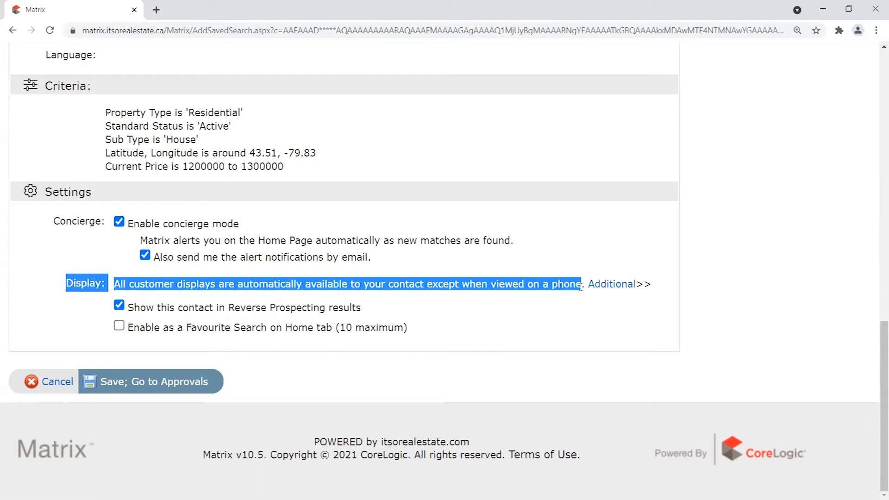
left_click_drag(582, 284, 654, 282)
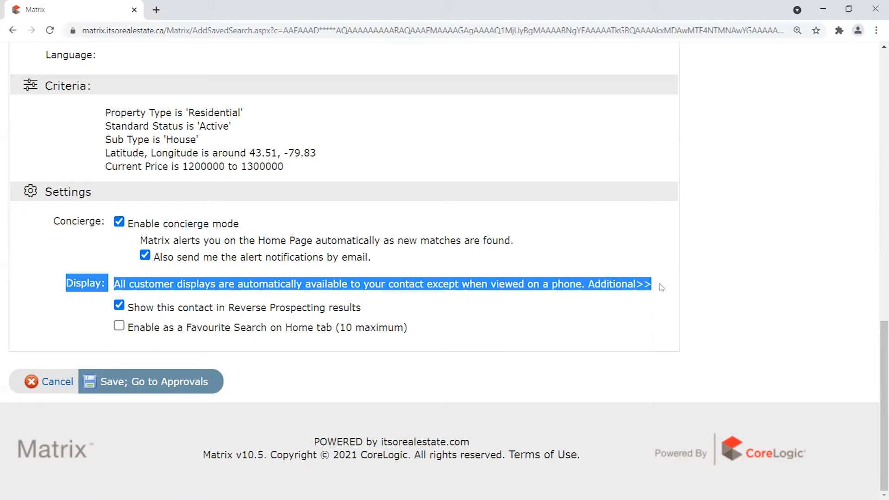
left_click(669, 287)
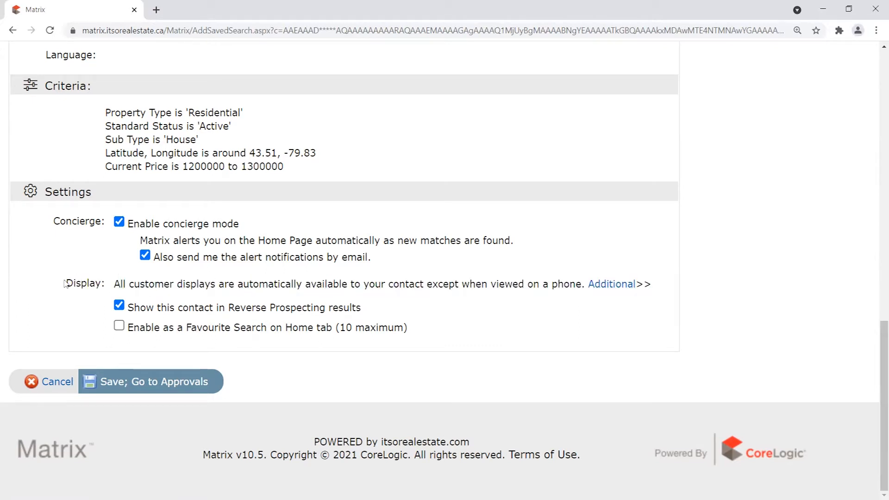
left_click_drag(66, 283, 584, 286)
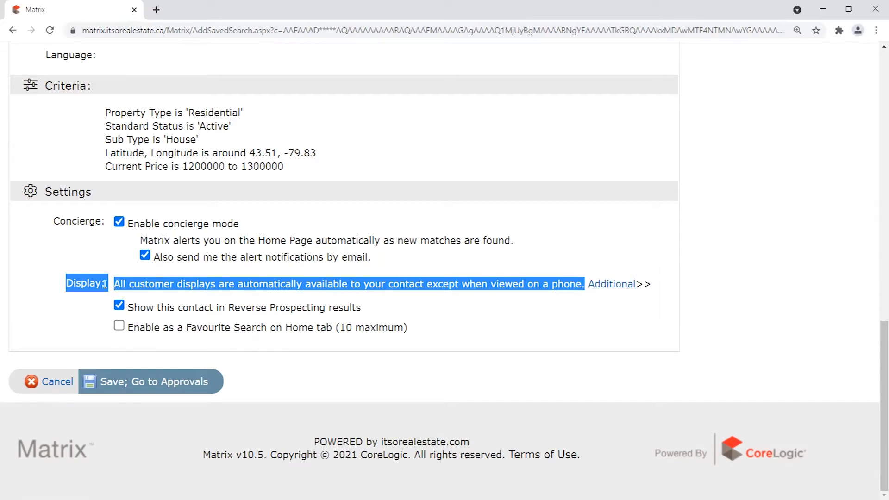
left_click(70, 282)
left_click_drag(65, 284, 273, 285)
left_click(277, 285)
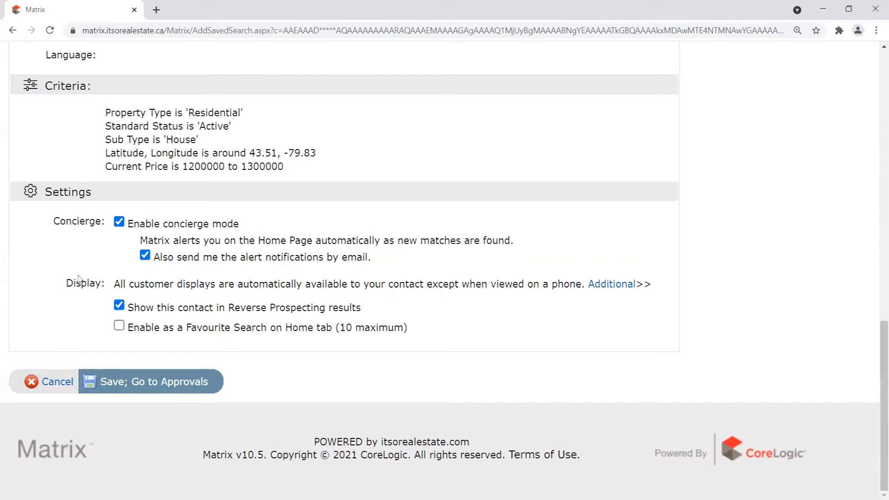
left_click_drag(67, 283, 579, 280)
left_click(633, 277)
left_click_drag(67, 283, 558, 283)
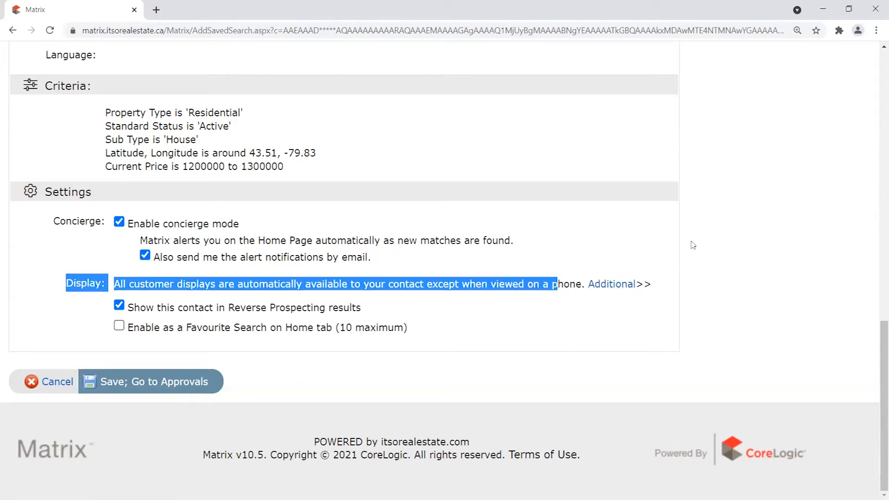
left_click(693, 245)
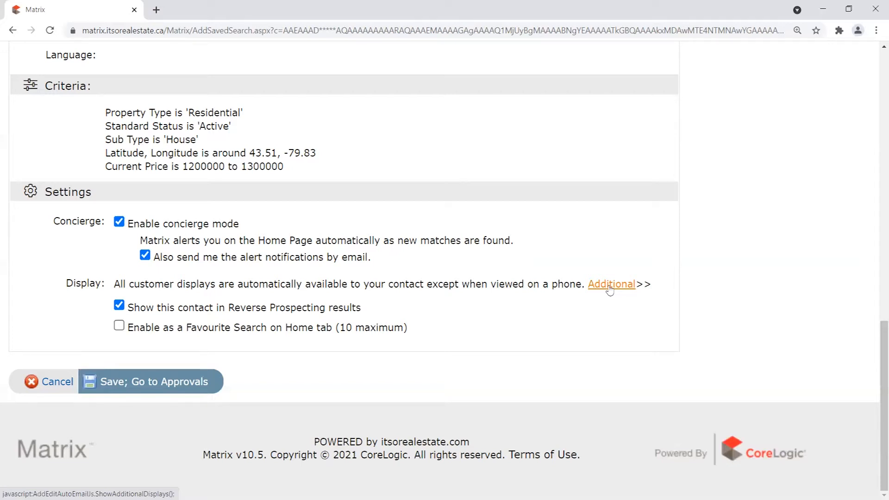
left_click_drag(63, 284, 667, 266)
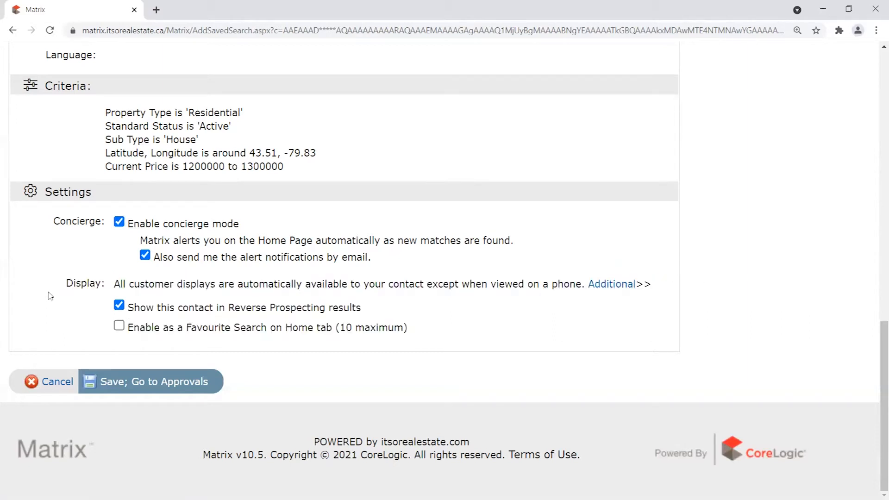
left_click_drag(64, 283, 584, 284)
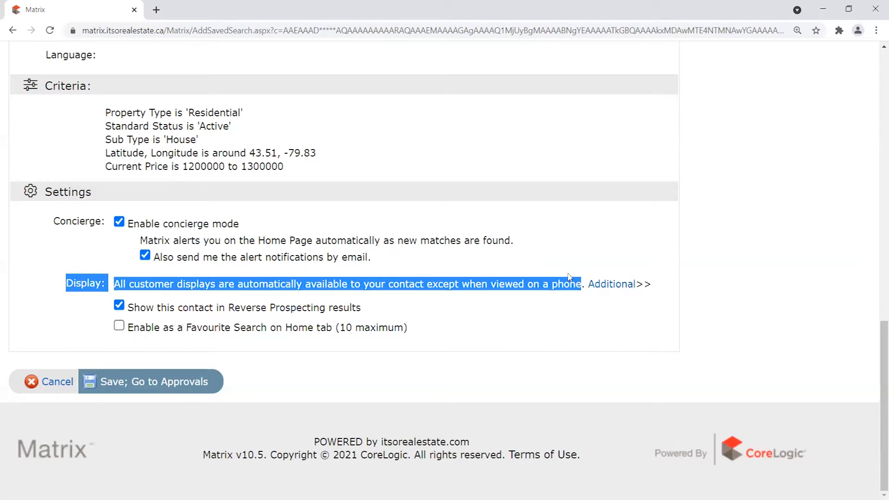
left_click(694, 264)
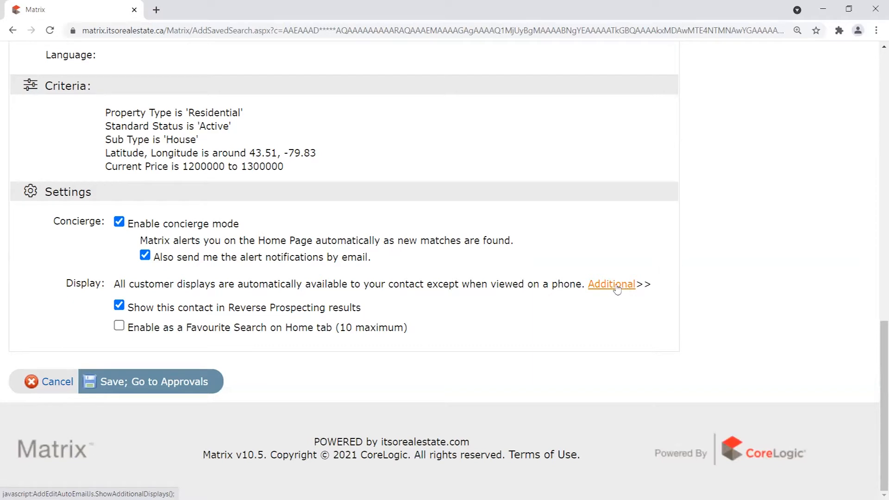
Choose Member Full as the additional display for the contact.
left_click(617, 286)
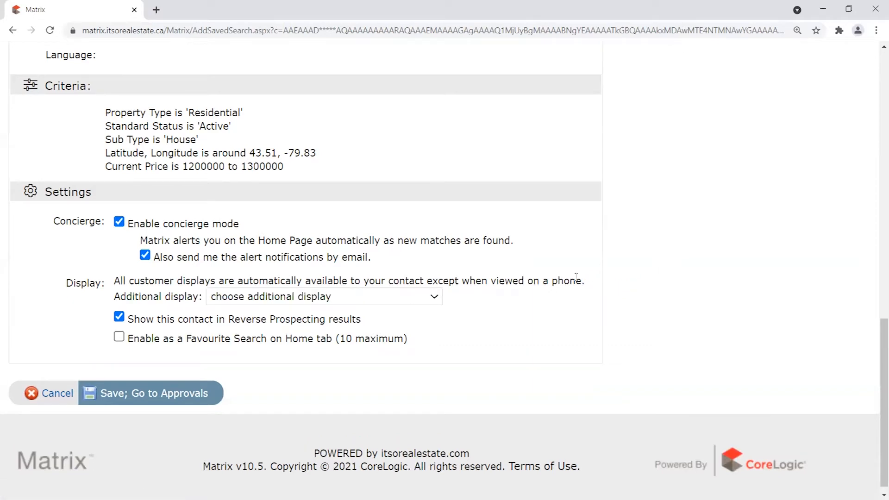
left_click(303, 296)
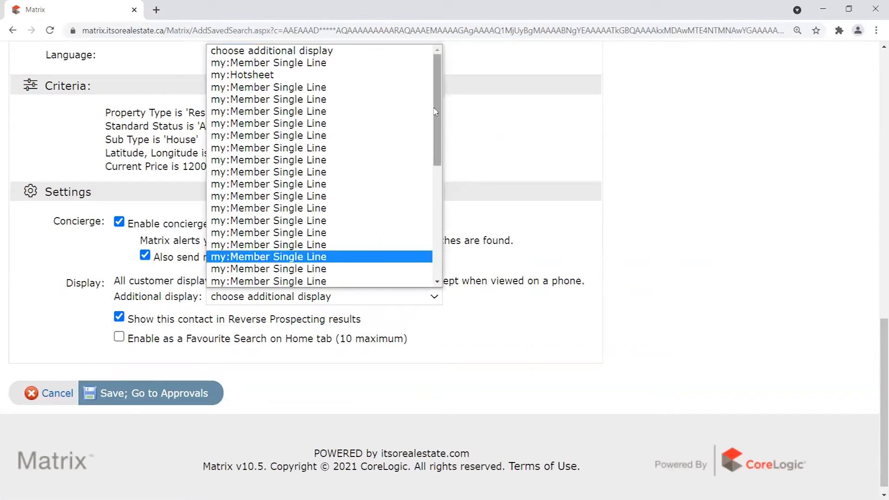
scroll(428, 164, "down", 3)
scroll(427, 163, "down", 3)
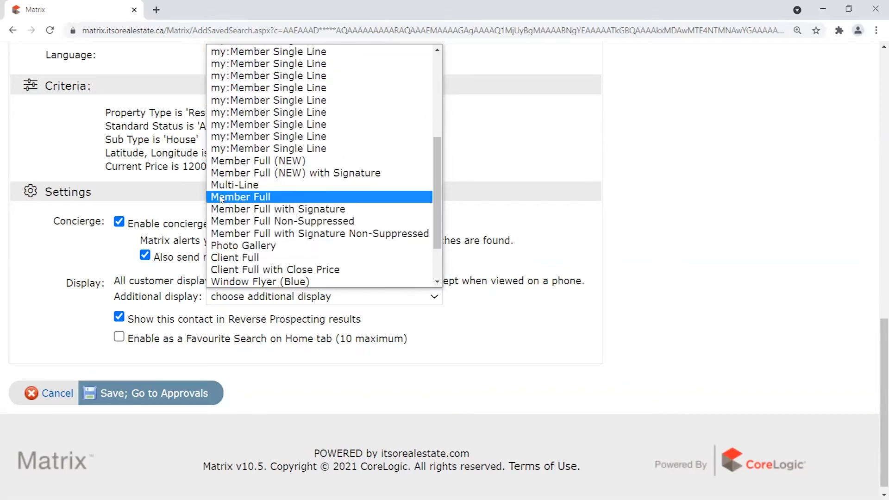
left_click(268, 197)
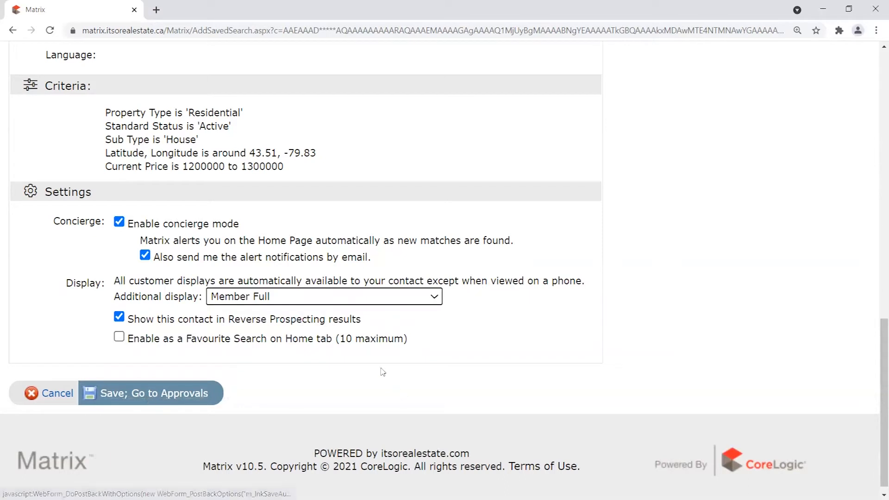
left_click_drag(124, 281, 527, 294)
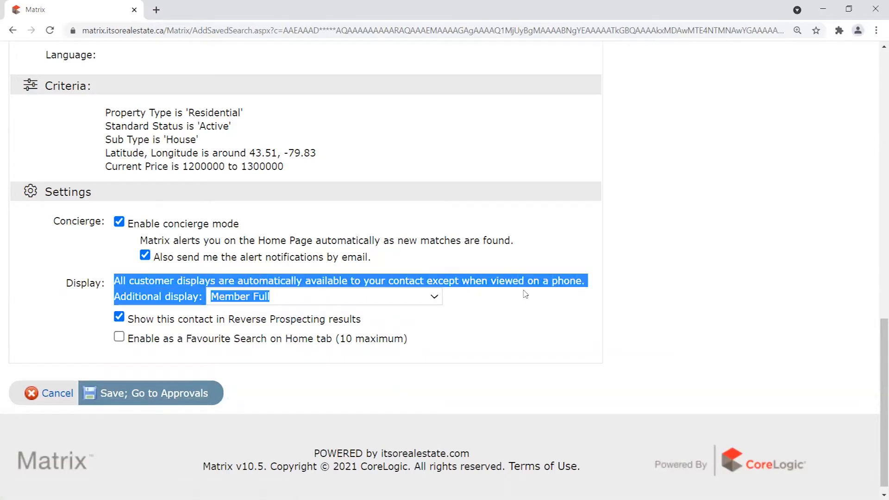
left_click(488, 294)
Reset the additional display back to no choice.
left_click(349, 302)
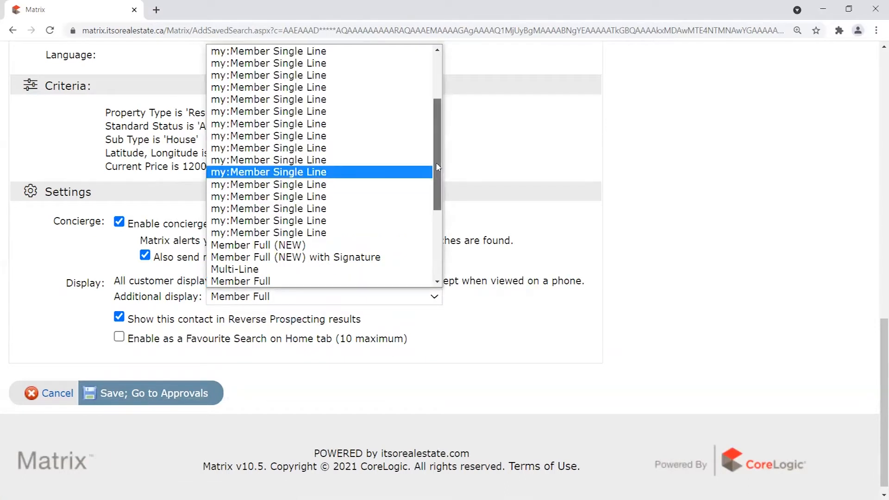
scroll(288, 153, "up", 5)
left_click(327, 51)
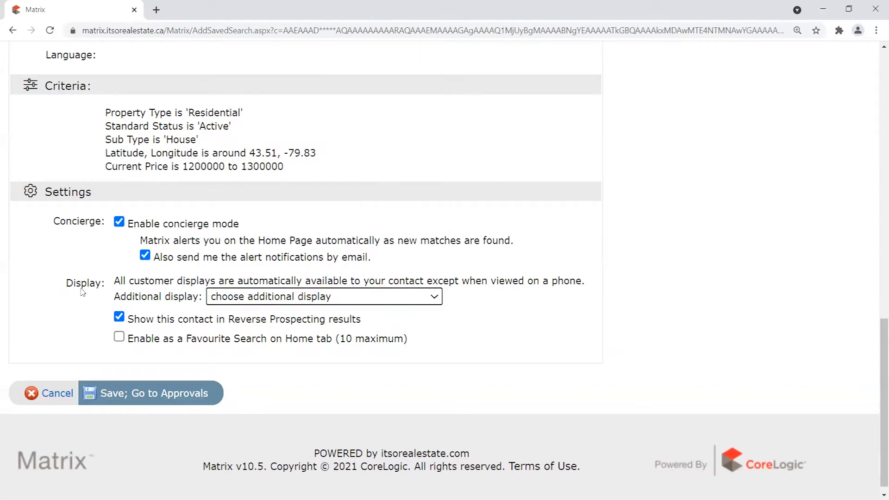
left_click_drag(67, 284, 503, 302)
left_click(490, 303)
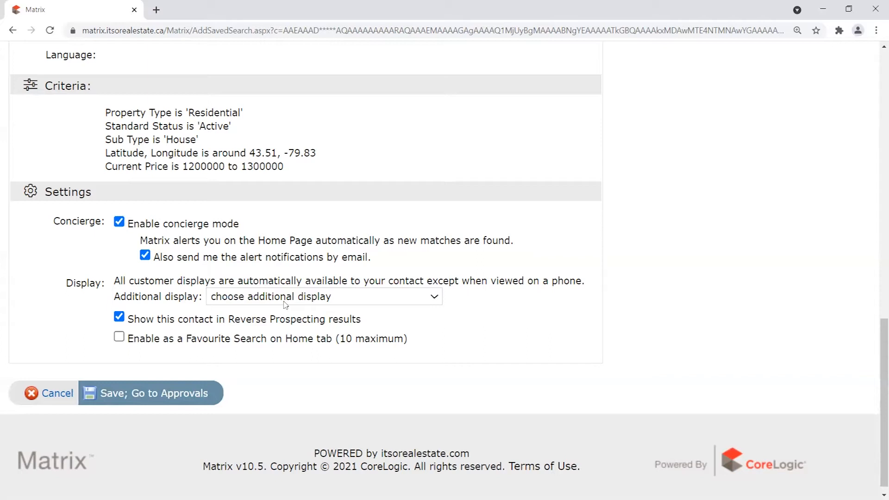
left_click_drag(68, 283, 365, 281)
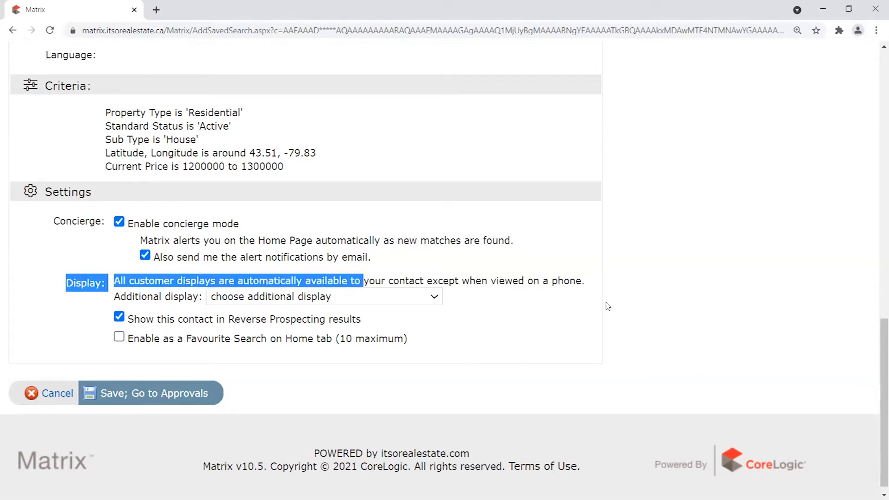
left_click(366, 280)
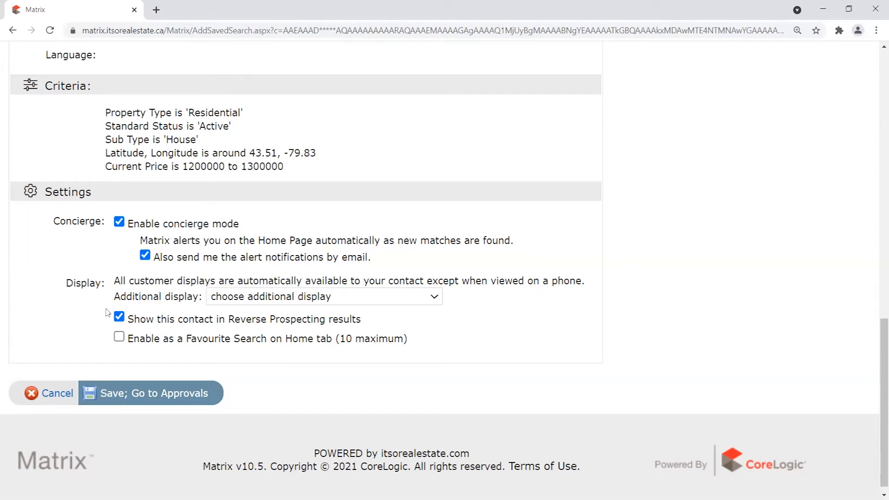
left_click(240, 299)
left_click(240, 299)
left_click(239, 299)
left_click(239, 299)
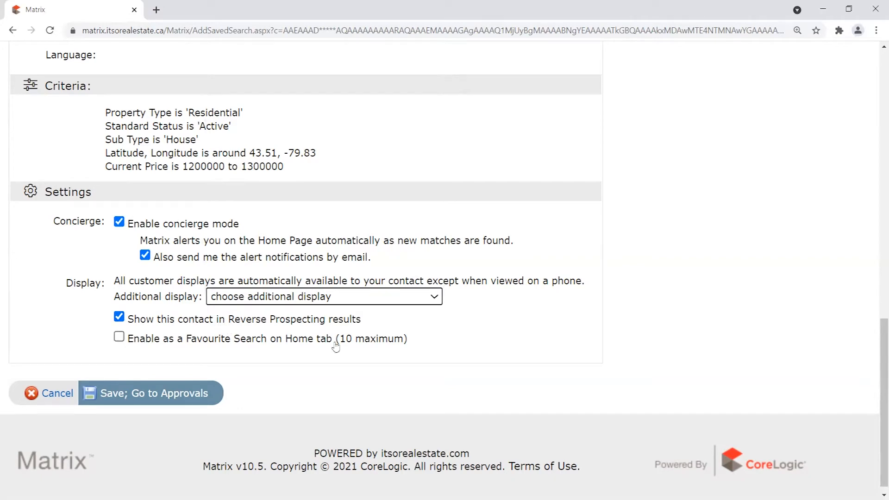
Choose the agent's own contact as the recipient.
scroll(532, 343, "up", 15)
left_click(202, 167)
left_click(121, 192)
left_click_drag(116, 198, 195, 190)
left_click(383, 200)
Review the Concierge Mode warning and the agent's own name and address.
scroll(572, 213, "down", 5)
scroll(285, 199, "down", 6)
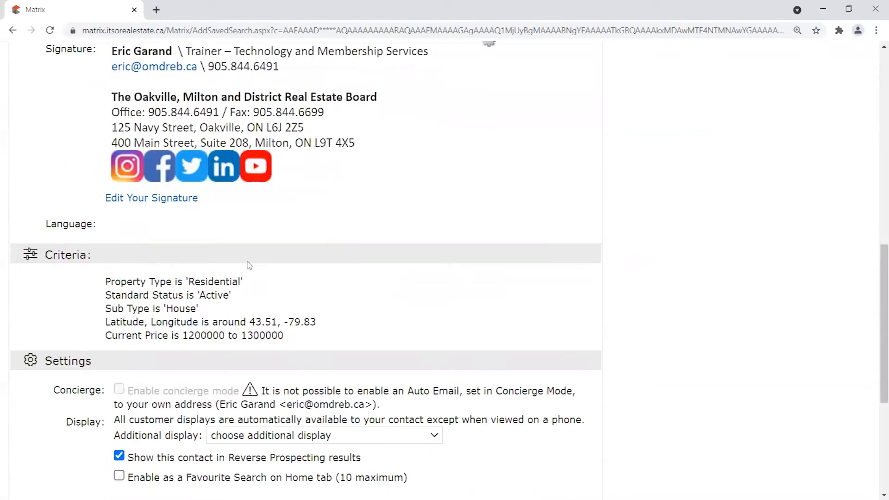
left_click_drag(126, 223, 255, 224)
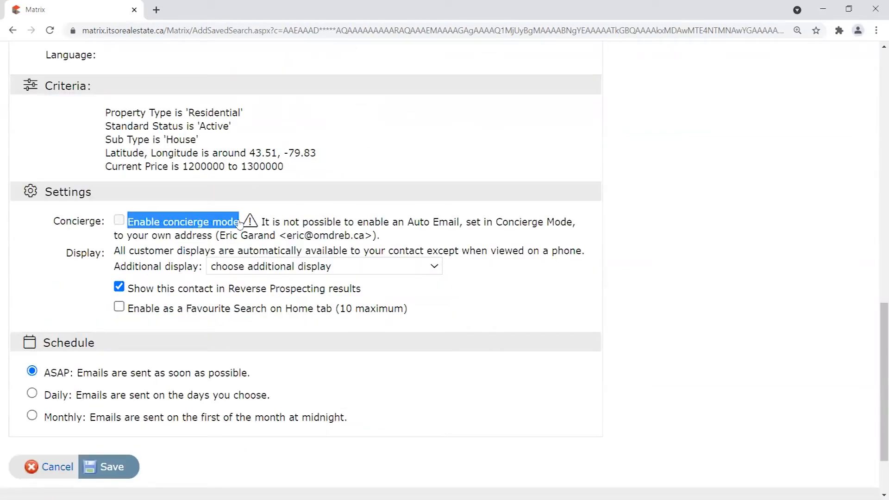
left_click(121, 218)
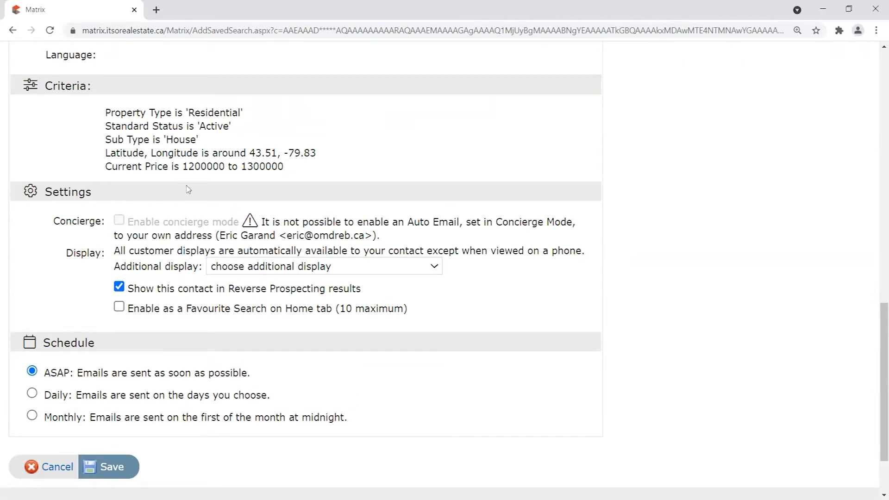
left_click_drag(493, 222, 573, 222)
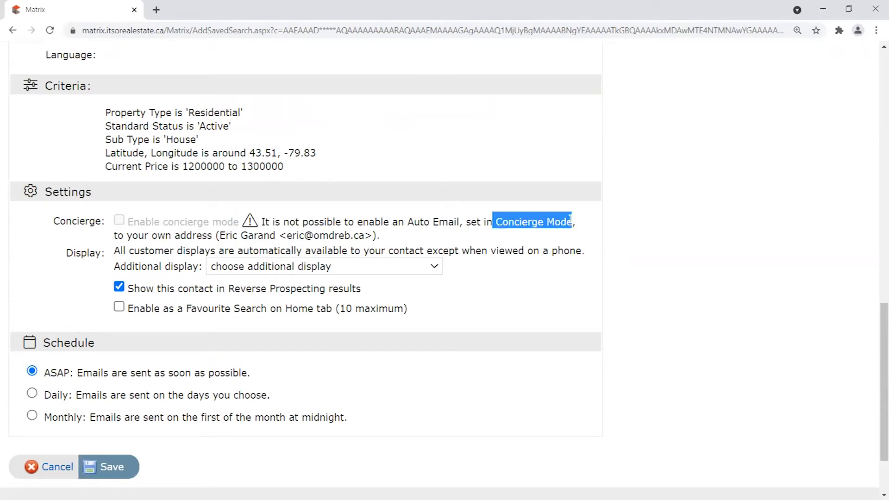
left_click_drag(221, 236, 374, 236)
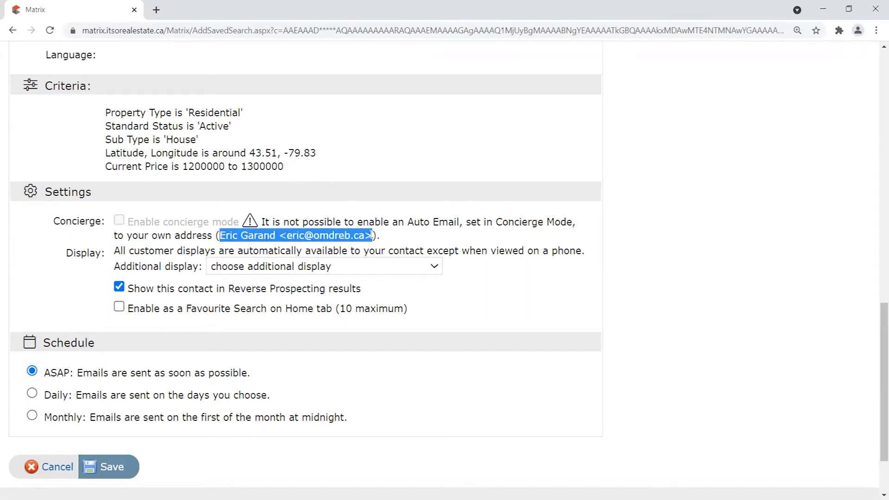
left_click(401, 215)
left_click_drag(222, 236, 374, 236)
left_click(418, 238)
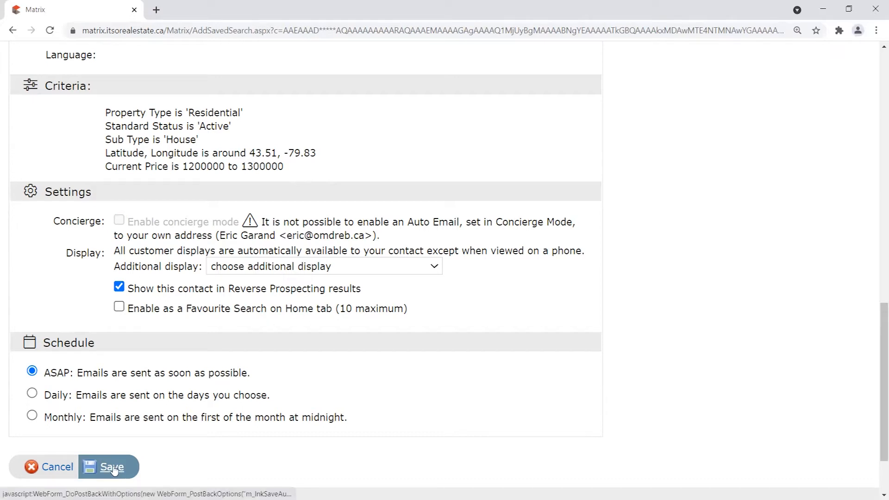
Save the Milton Properties of Interest auto email and check the confirmation.
left_click_drag(44, 373, 266, 374)
scroll(250, 231, "up", 1)
double_click(106, 115)
left_click_drag(226, 173, 294, 227)
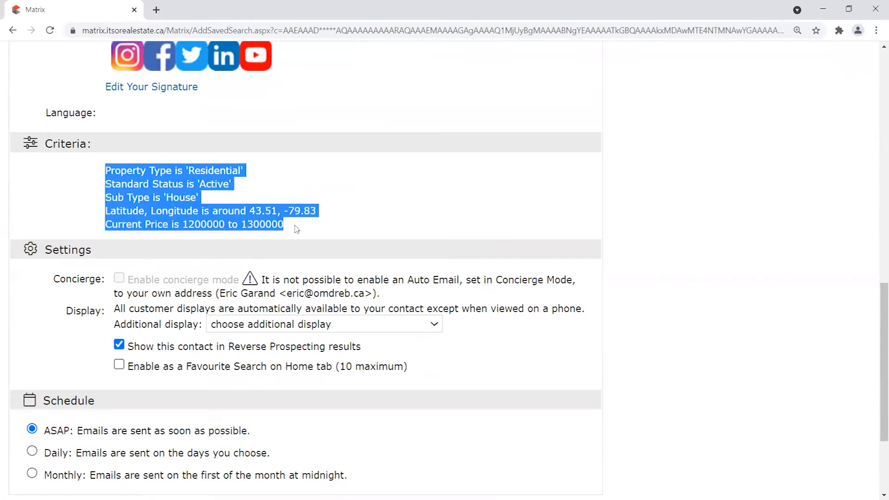
scroll(324, 227, "down", 3)
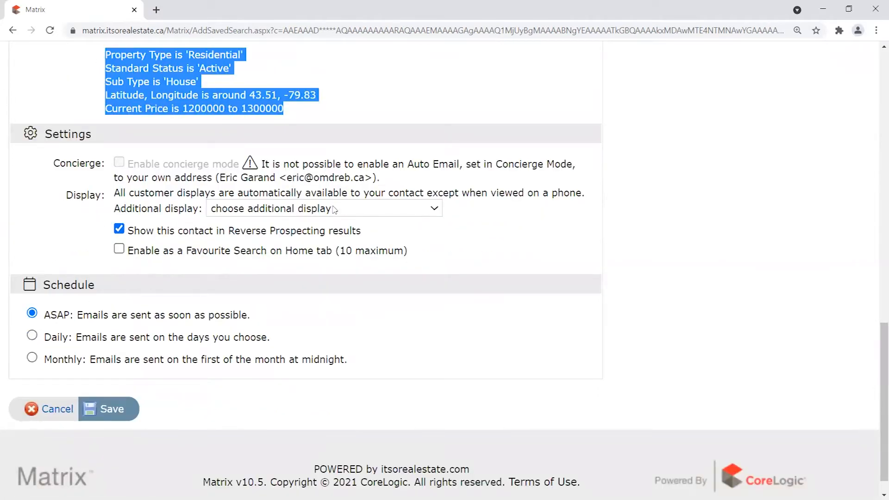
left_click(112, 410)
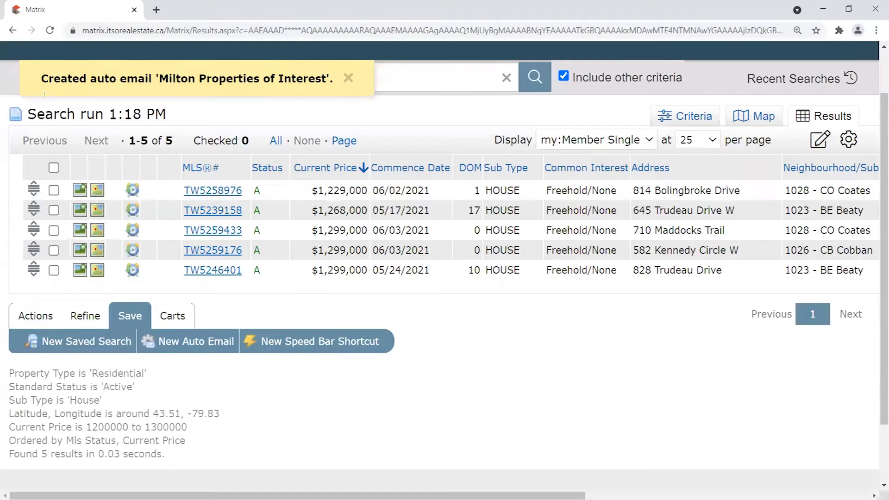
left_click_drag(169, 79, 330, 80)
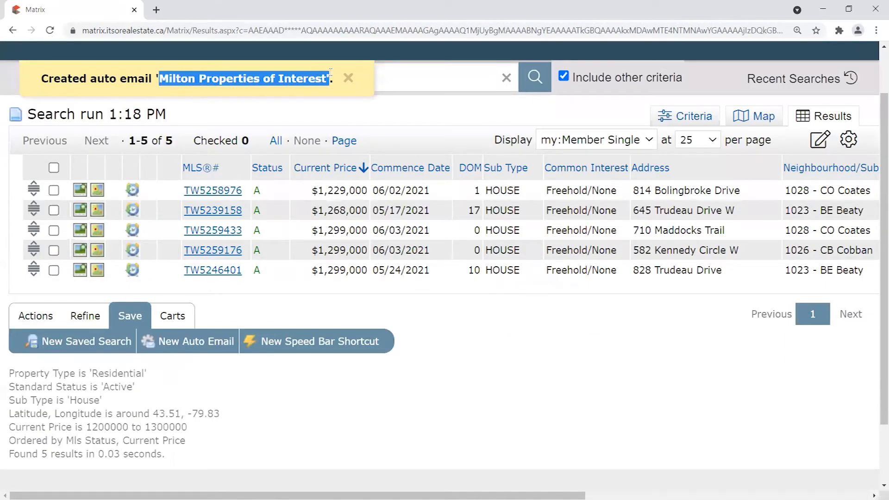
scroll(399, 394, "up", 1)
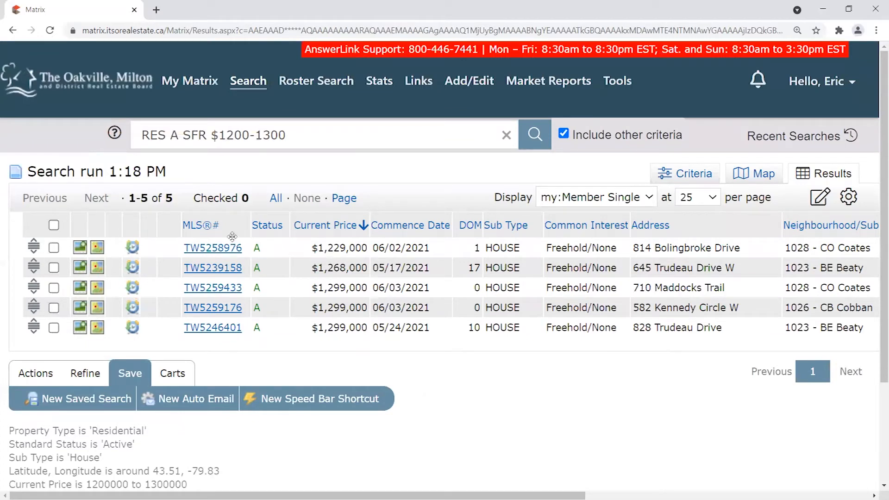
Return to the Matrix home dashboard and scroll to the Milton and Oakville Hot Sheets.
left_click(103, 84)
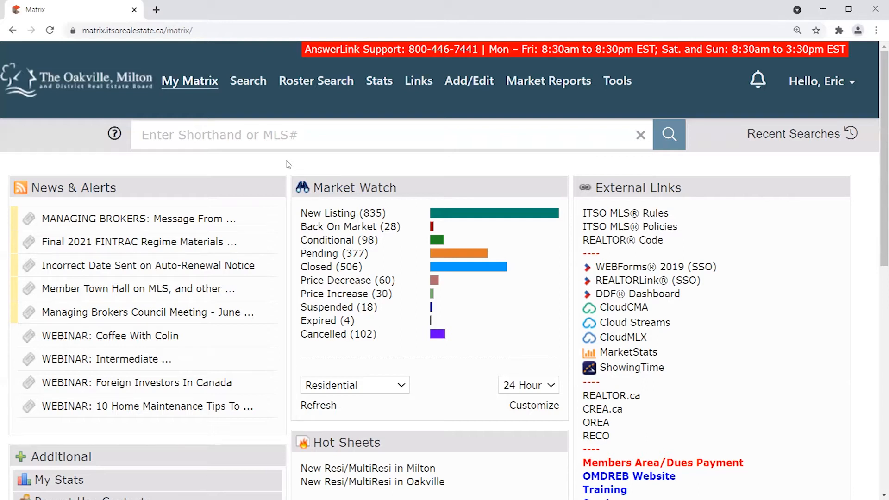
mouse_move(185, 80)
scroll(466, 241, "down", 1)
scroll(465, 240, "down", 1)
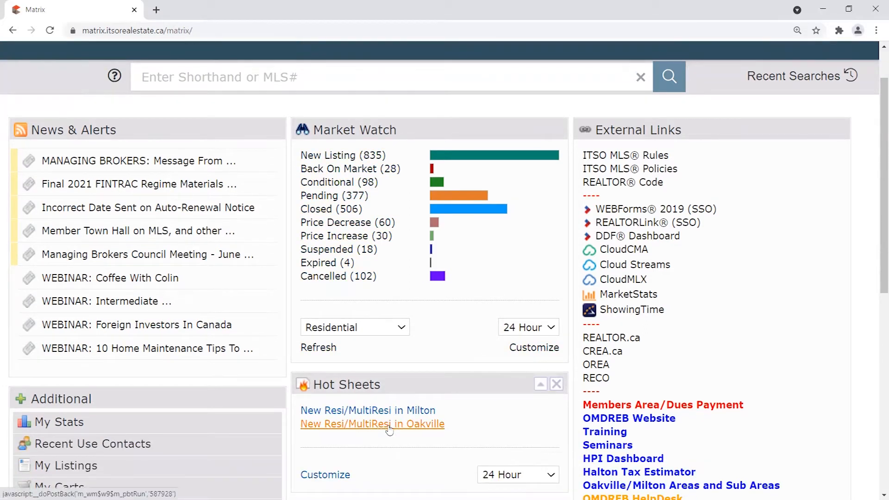
left_click(410, 425)
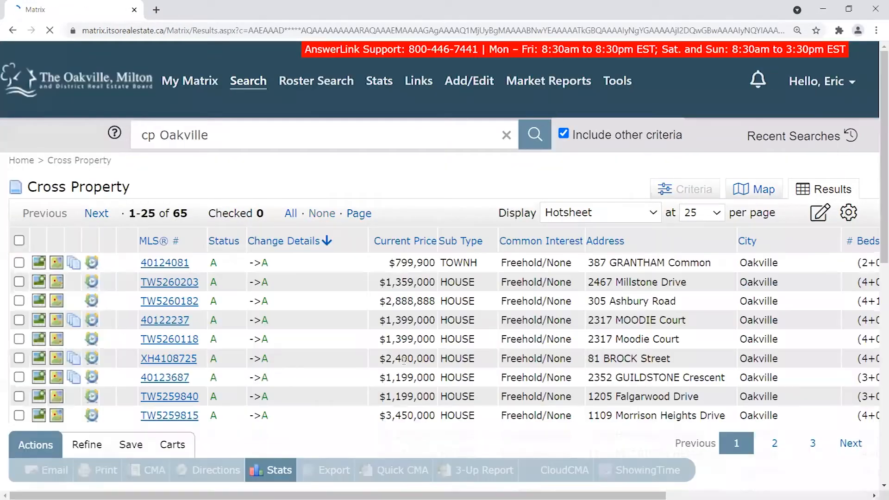
left_click(170, 322)
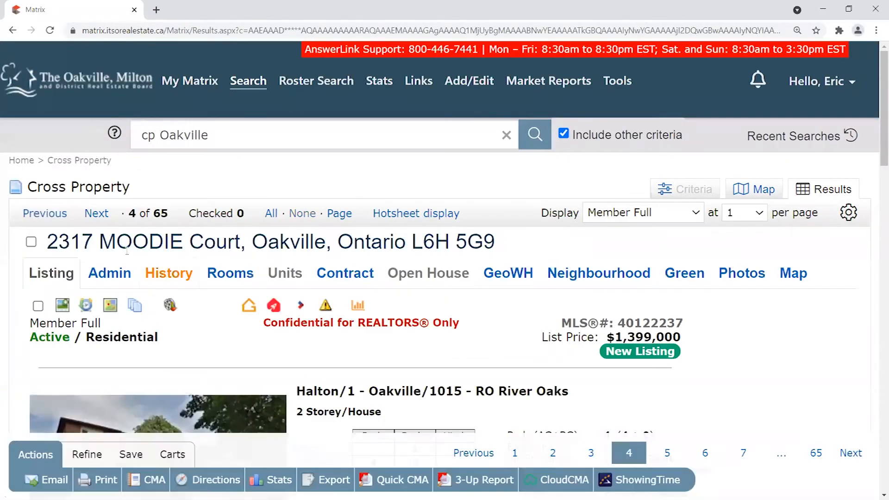
left_click_drag(46, 242, 220, 242)
left_click(221, 241)
scroll(254, 337, "down", 2)
left_click(55, 481)
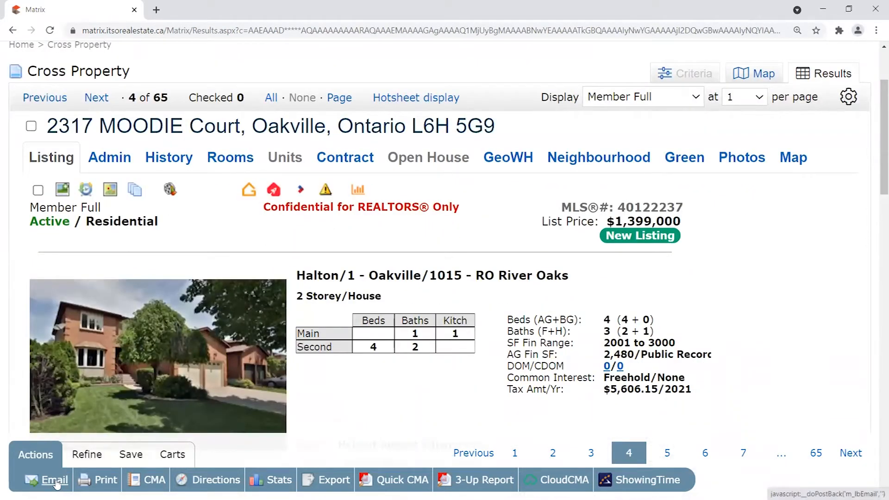
Review the customer display explanation on the Email 1 Listing form.
scroll(771, 324, "down", 1)
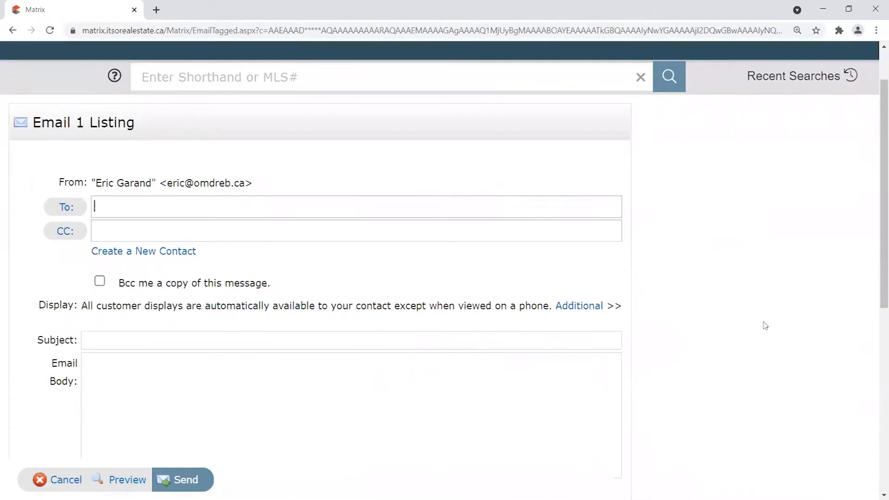
scroll(754, 320, "down", 1)
scroll(755, 316, "up", 1)
left_click_drag(39, 305, 549, 306)
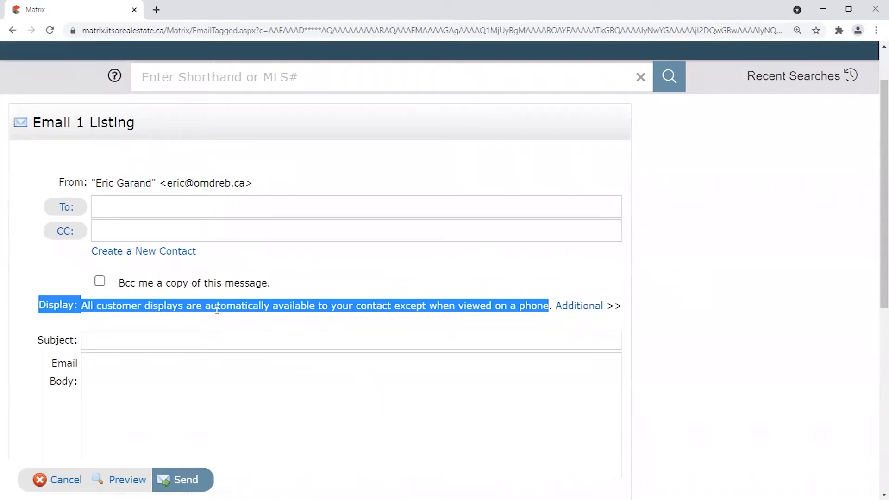
left_click(41, 305)
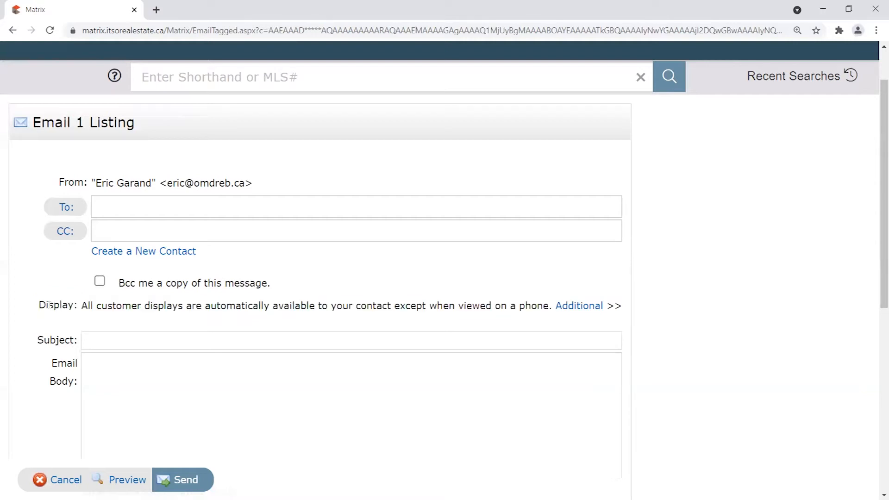
left_click_drag(41, 304, 554, 302)
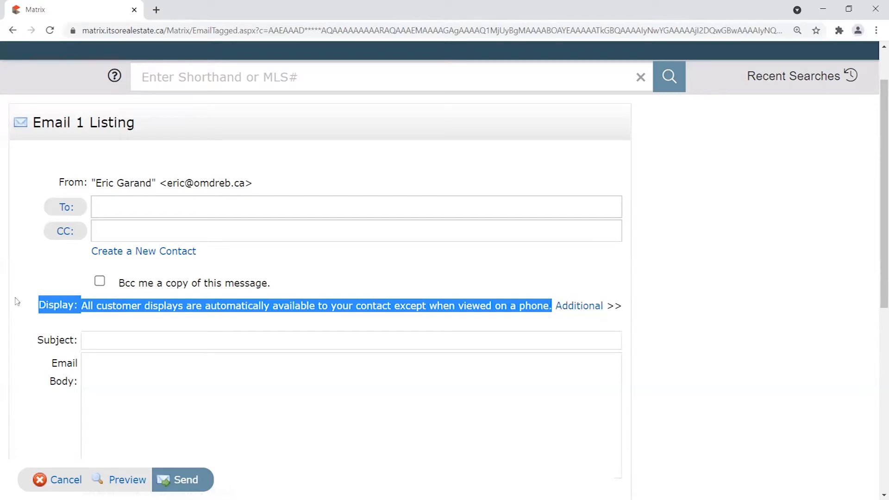
left_click(41, 306)
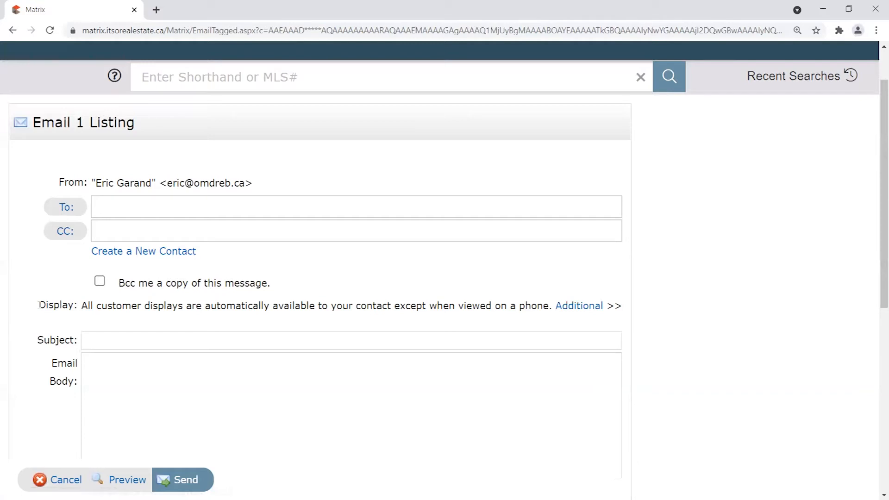
Reveal the additional display choice and preview the email as the client portal page.
left_click(587, 308)
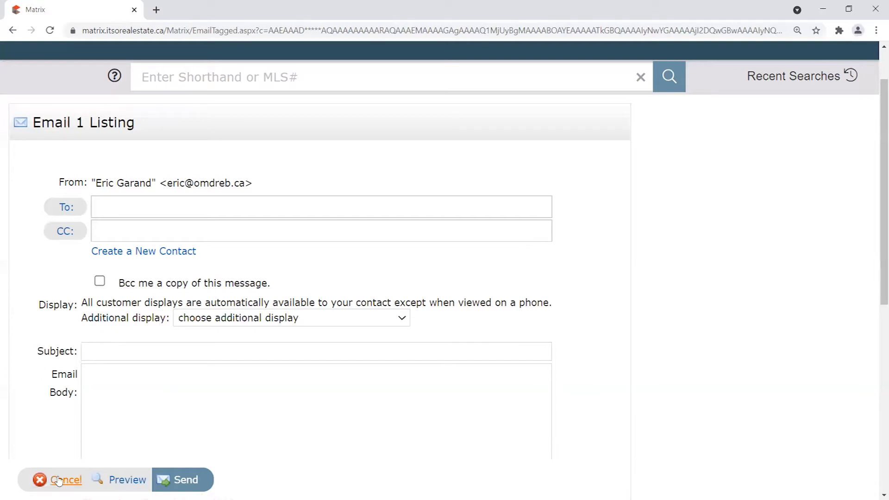
left_click(124, 480)
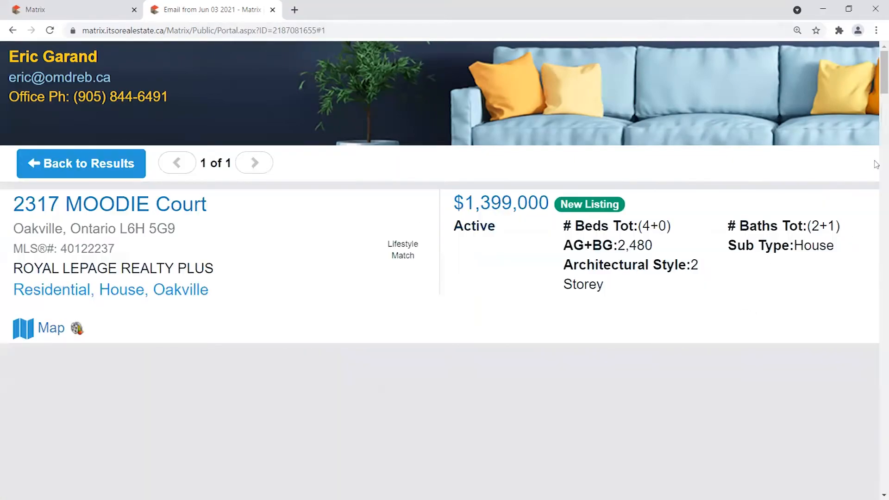
left_click_drag(884, 83, 810, 221)
Set Member Full as the additional display and preview the email again.
left_click(273, 11)
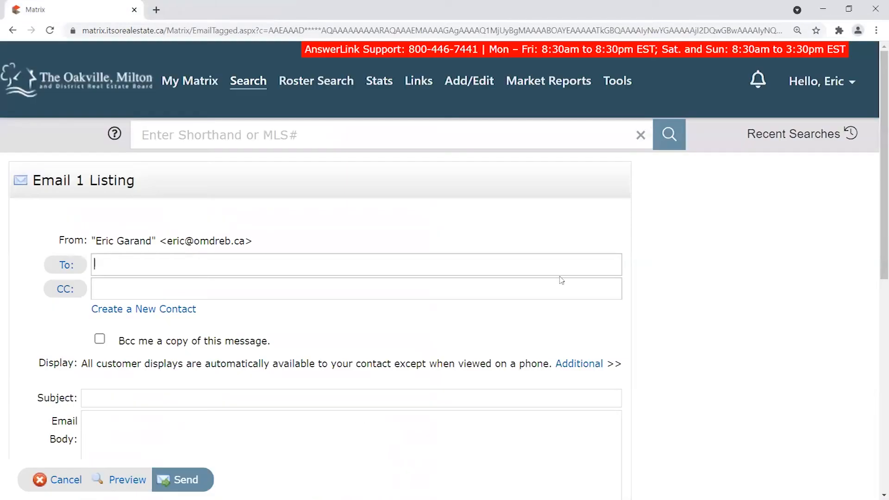
left_click(593, 367)
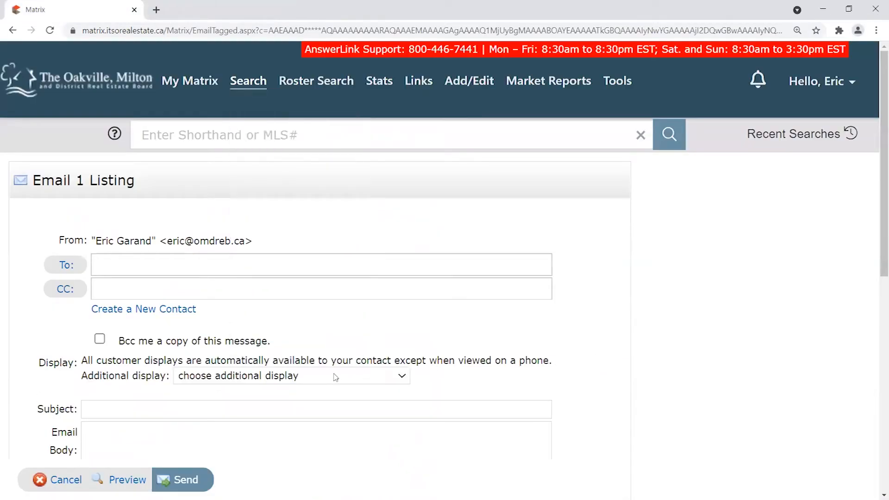
left_click(314, 376)
left_click_drag(405, 198, 400, 279)
left_click(223, 287)
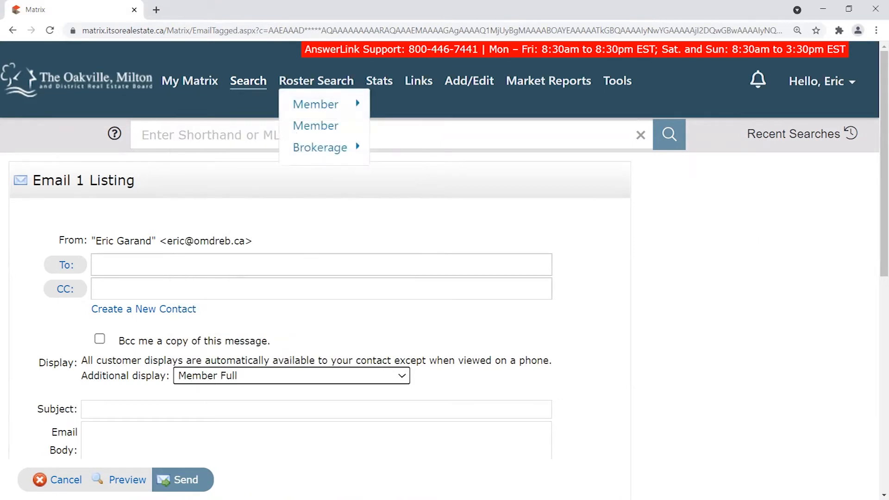
left_click(128, 480)
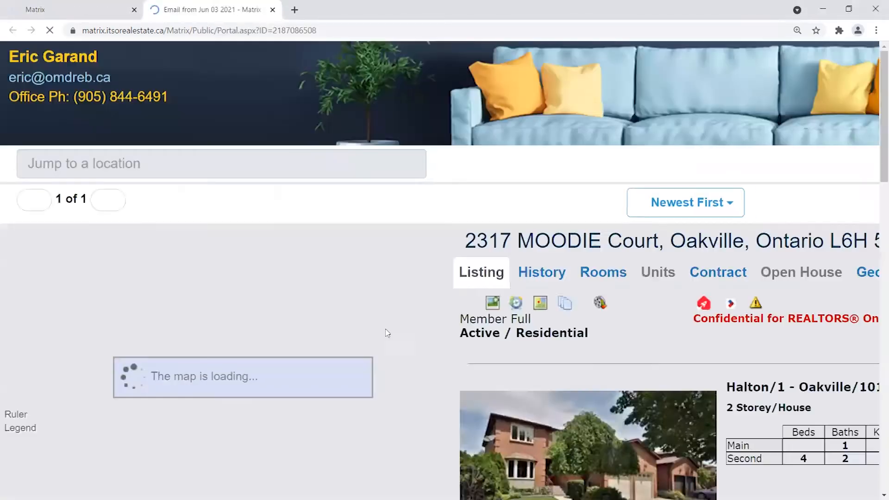
Review the seller line, brokerage details and 2.5% buyer agency compensation in the preview.
scroll(401, 204, "down", 6)
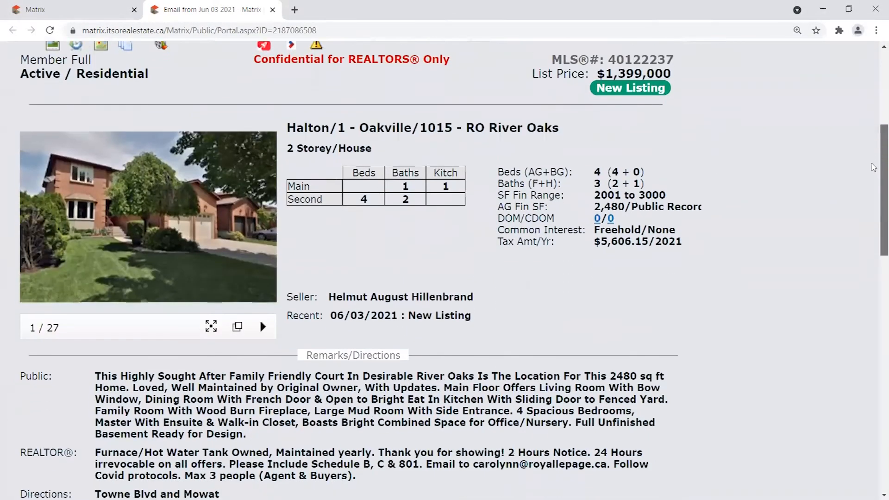
left_click_drag(284, 284, 491, 281)
left_click_drag(877, 146, 845, 396)
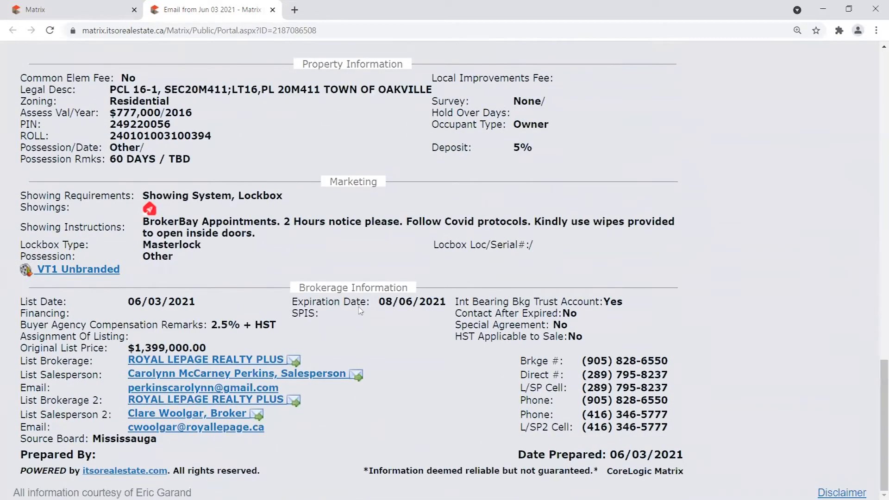
left_click_drag(290, 294, 417, 288)
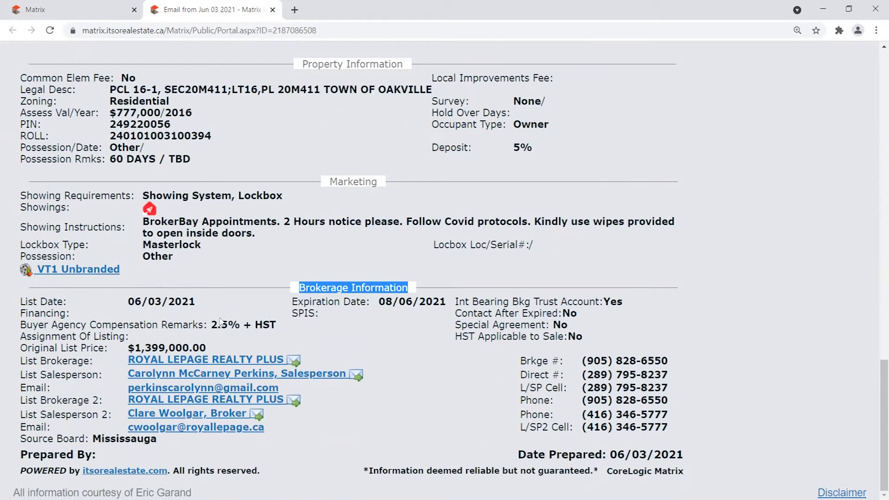
left_click_drag(212, 325, 242, 327)
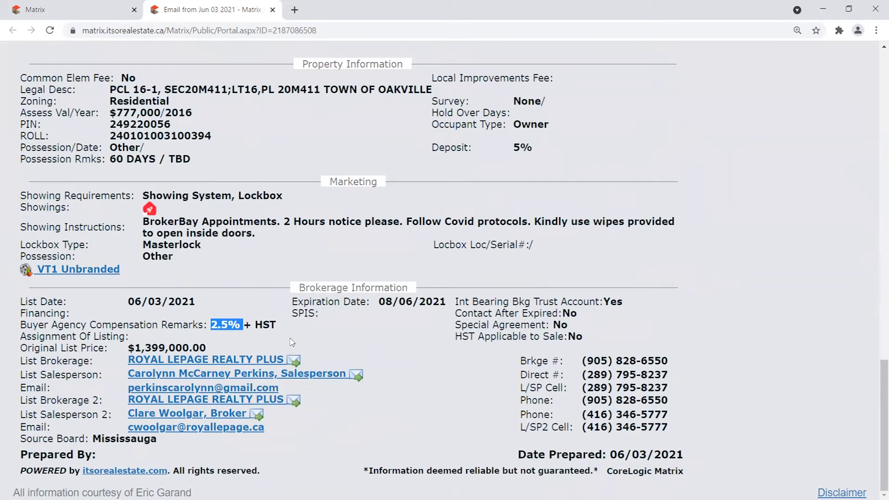
left_click_drag(21, 296, 701, 482)
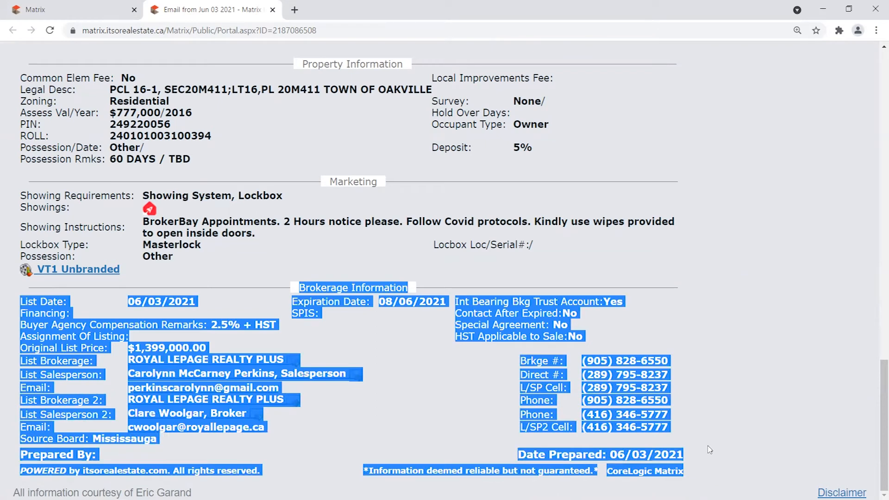
left_click_drag(712, 448, 701, 443)
left_click(702, 401)
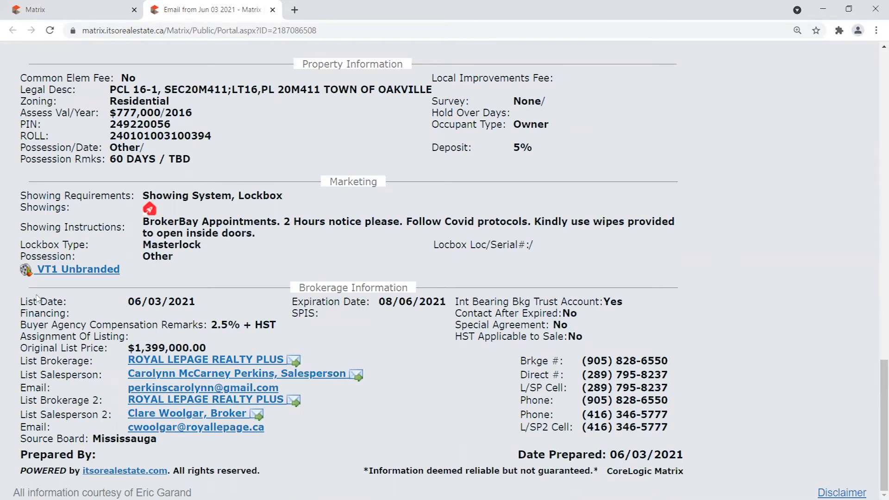
left_click_drag(17, 306, 718, 419)
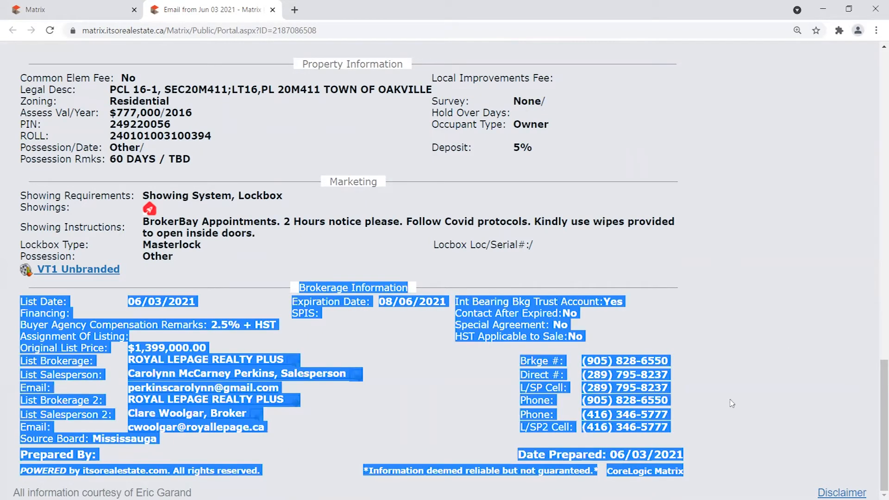
left_click(732, 403)
left_click_drag(878, 403, 828, 64)
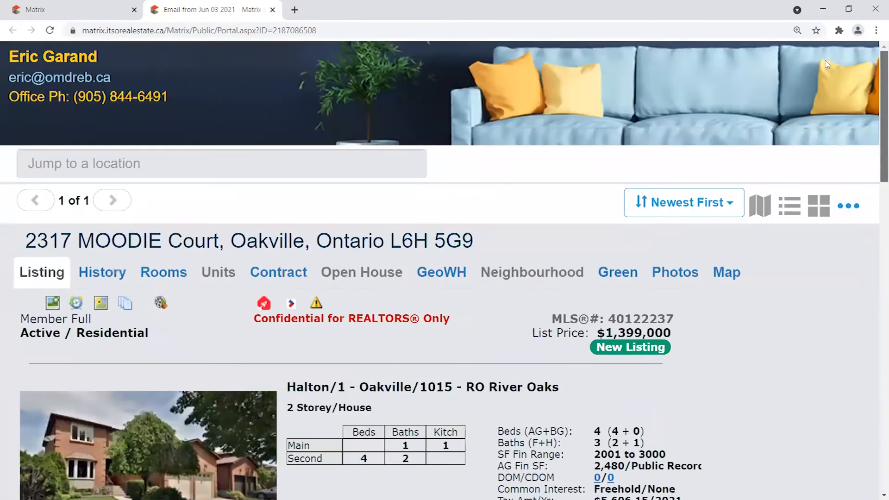
left_click(273, 10)
Review the display options note on the Email 1 Listing form, then cancel the email.
scroll(88, 298, "down", 1)
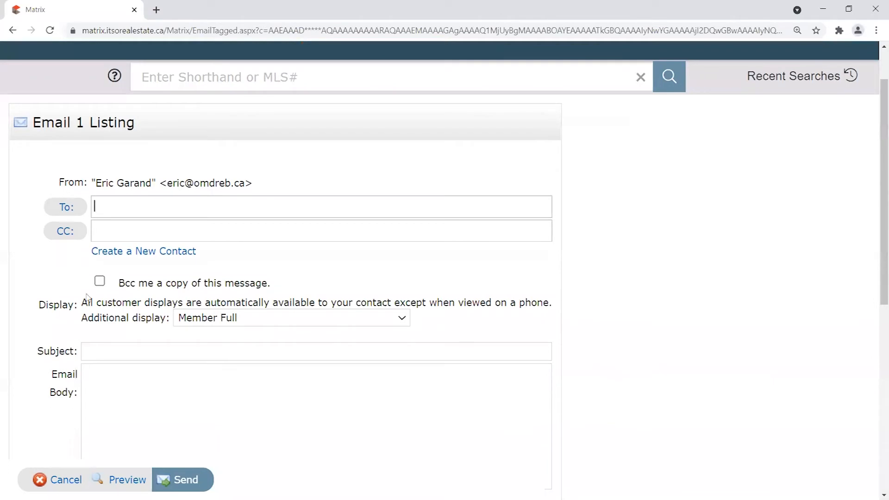
left_click_drag(41, 300, 163, 313)
left_click_drag(31, 122, 142, 117)
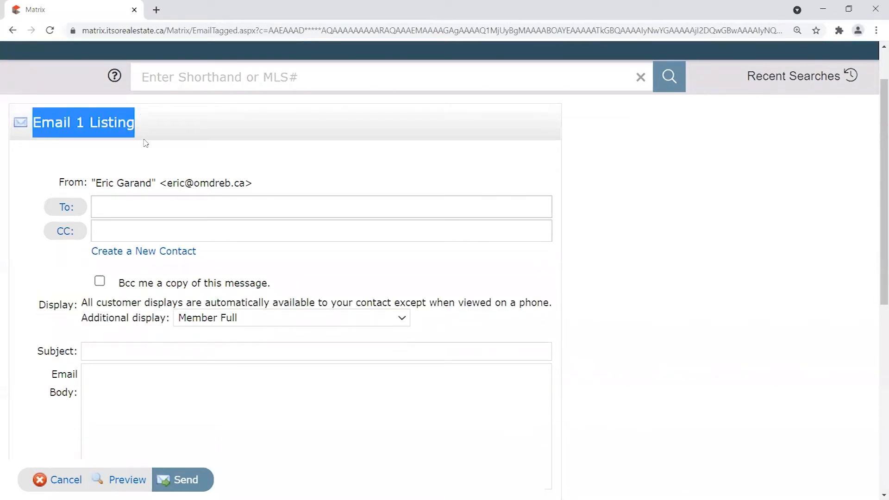
left_click(53, 304)
left_click_drag(53, 304, 170, 322)
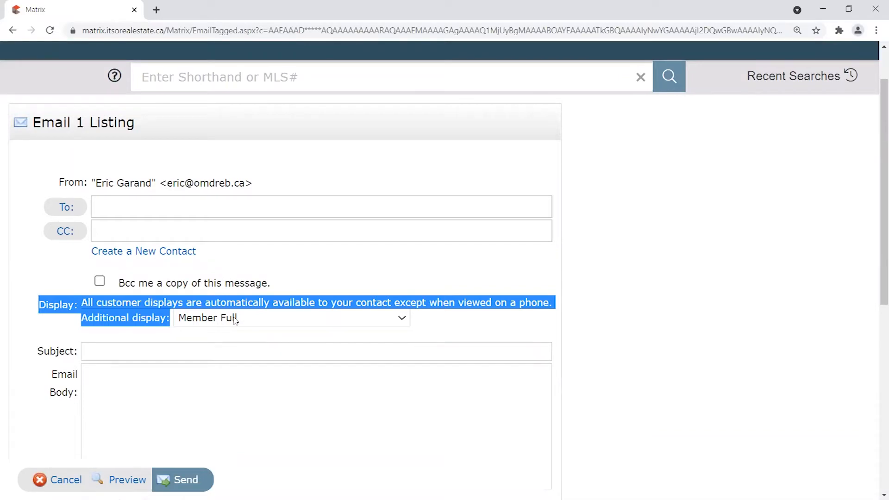
left_click(63, 481)
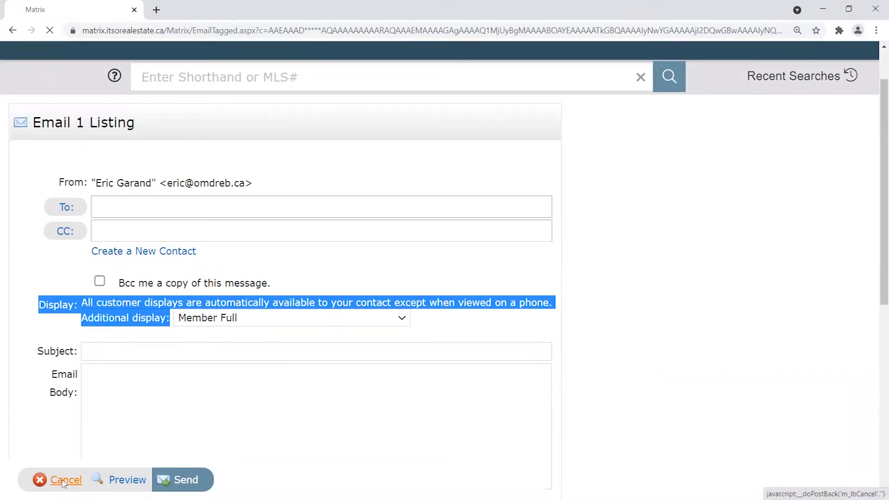
Review the Display setting and seller line on the listing page.
scroll(498, 293, "down", 2)
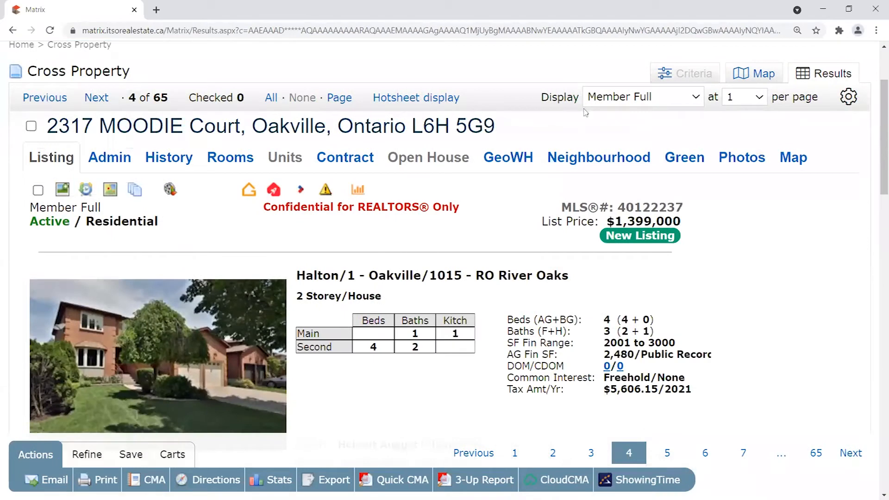
left_click_drag(541, 97, 578, 95)
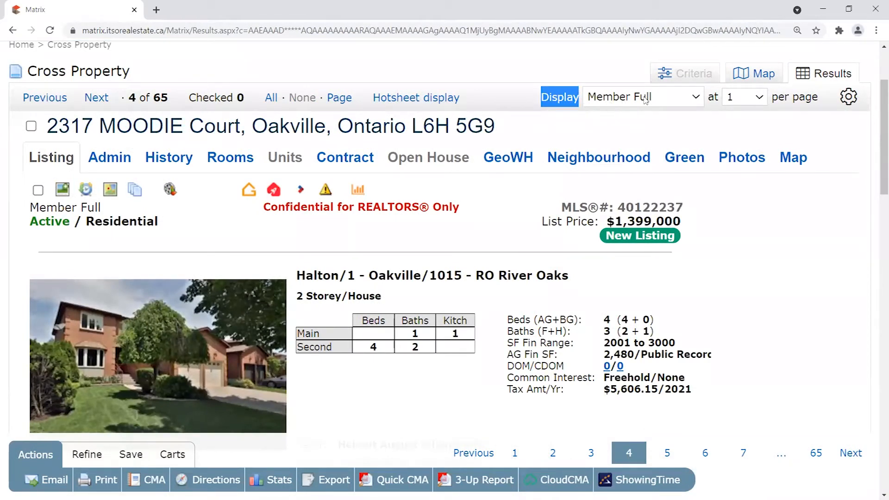
scroll(435, 291, "down", 1)
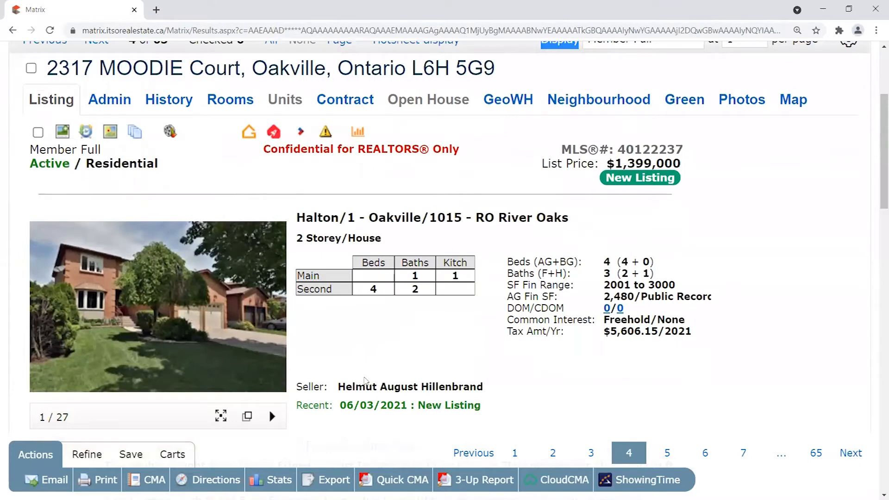
left_click_drag(304, 387, 491, 388)
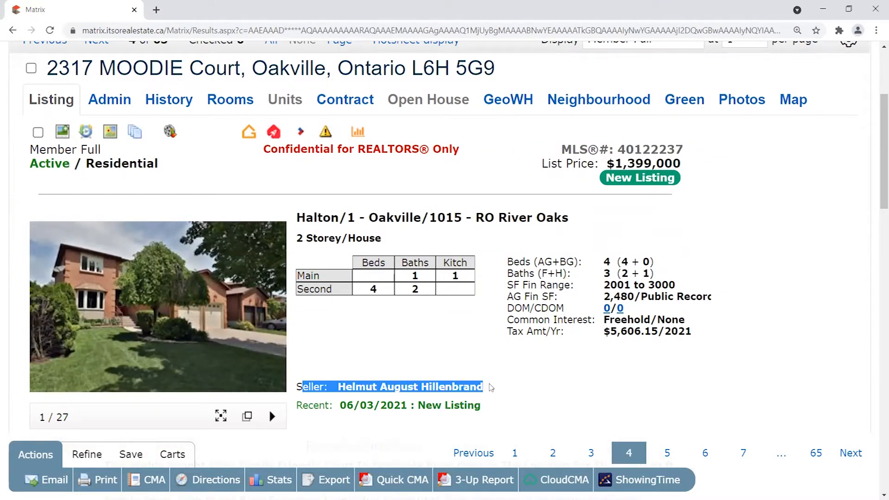
scroll(629, 173, "up", 1)
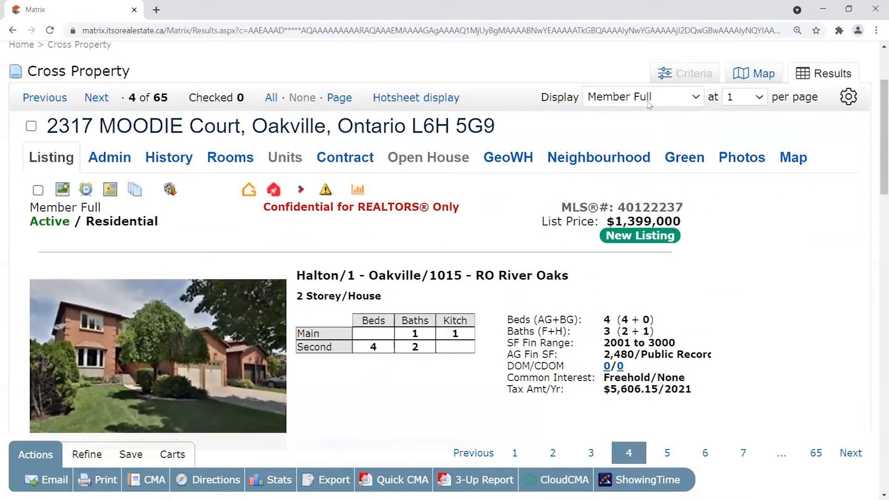
scroll(648, 104, "up", 2)
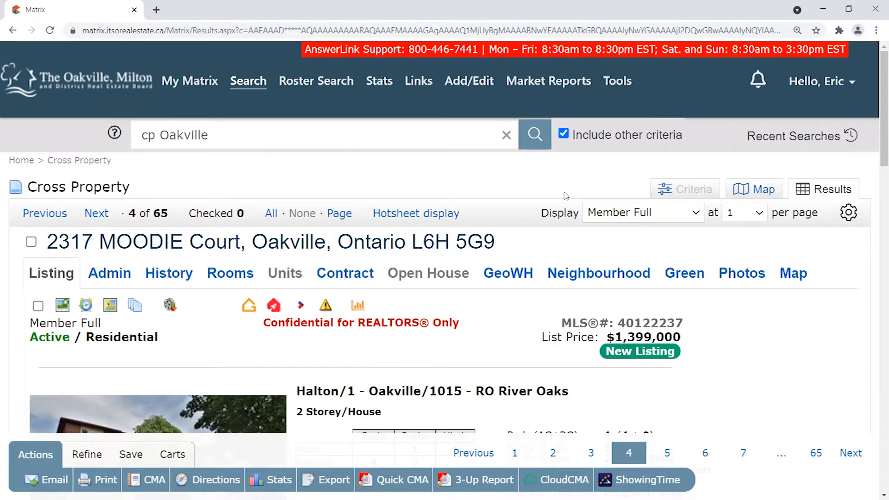
left_click(637, 211)
left_click_drag(835, 308, 833, 416)
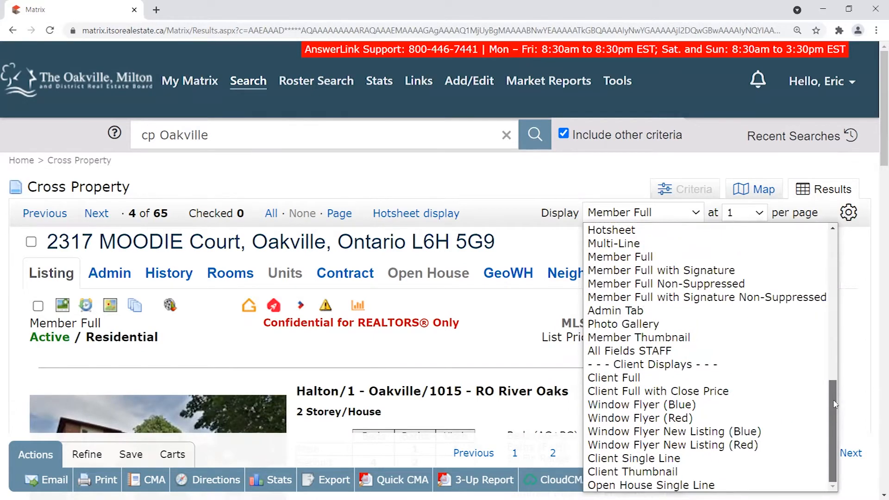
left_click(685, 377)
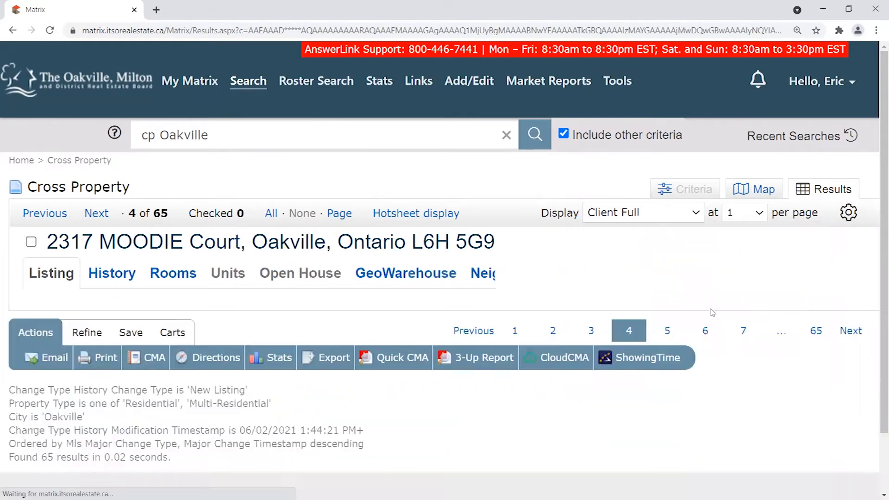
scroll(581, 223, "down", 6)
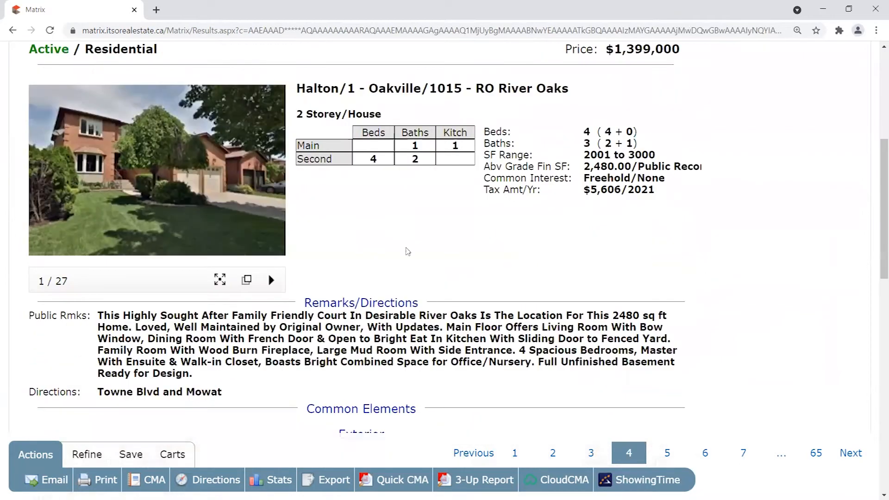
scroll(304, 252, "up", 5)
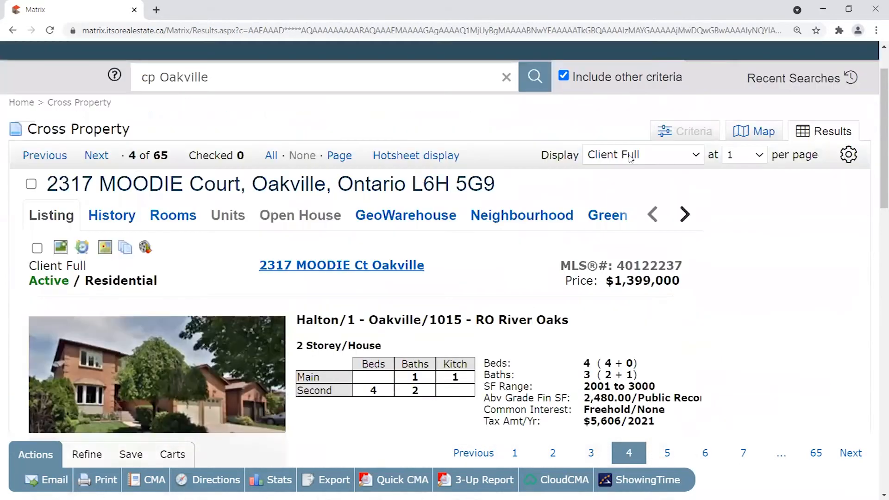
double_click(554, 159)
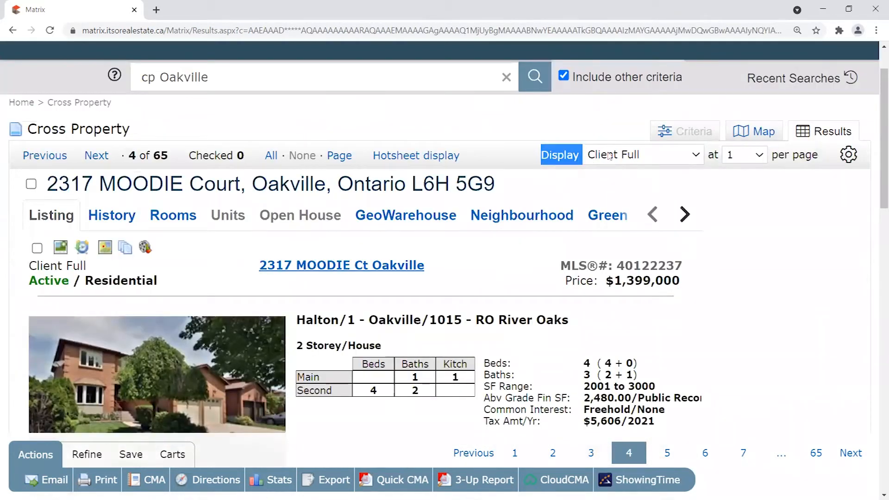
left_click(621, 178)
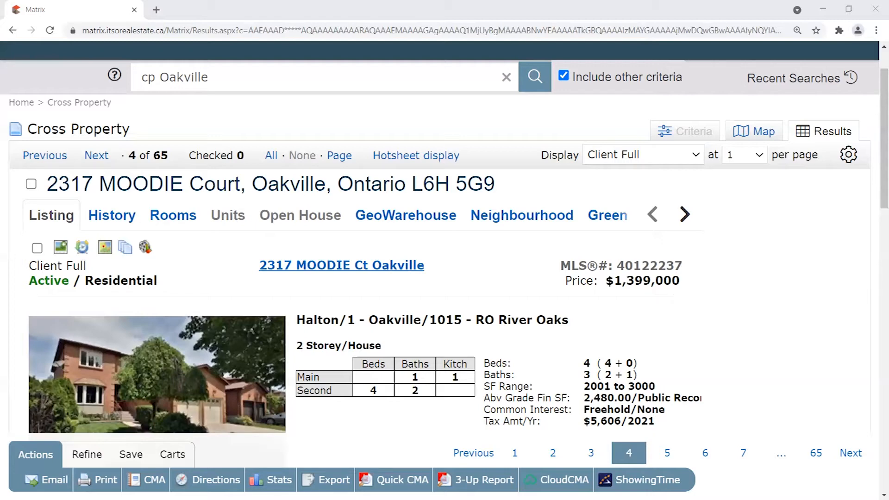
scroll(476, 206, "up", 2)
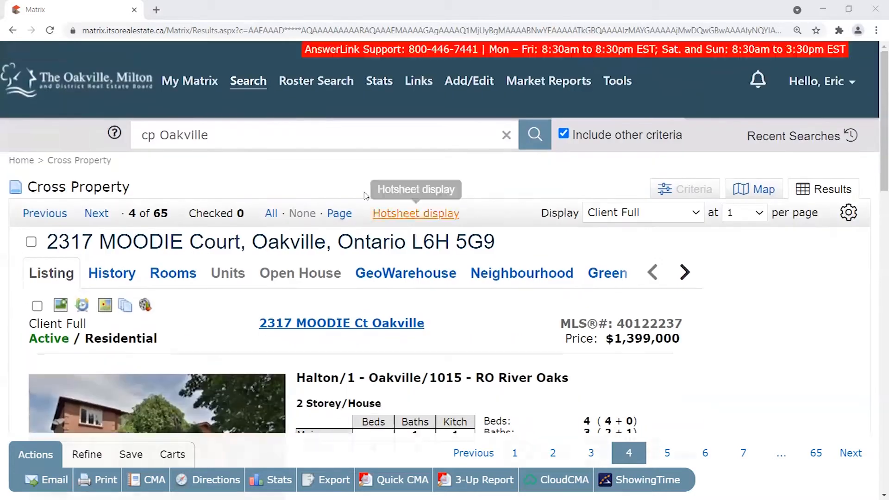
Go back to the My Matrix home page via the board logo, checking the Roster Search and My Matrix menus.
left_click(118, 92)
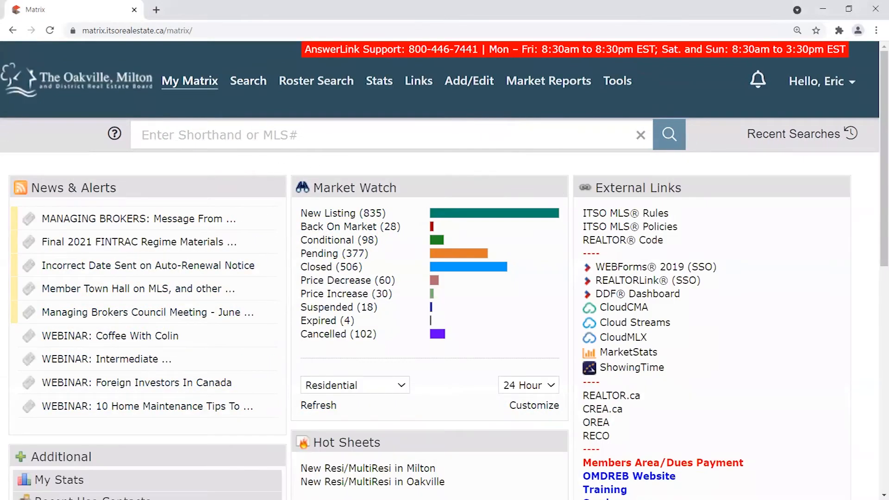
mouse_move(324, 81)
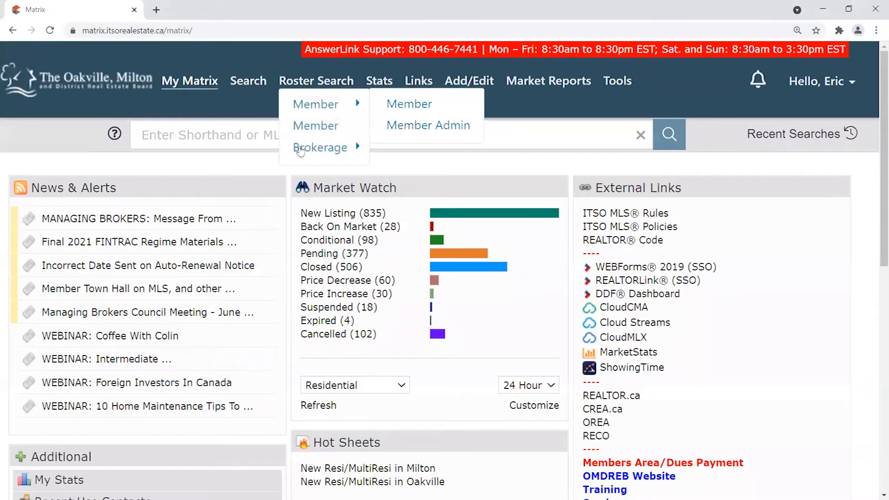
mouse_move(299, 149)
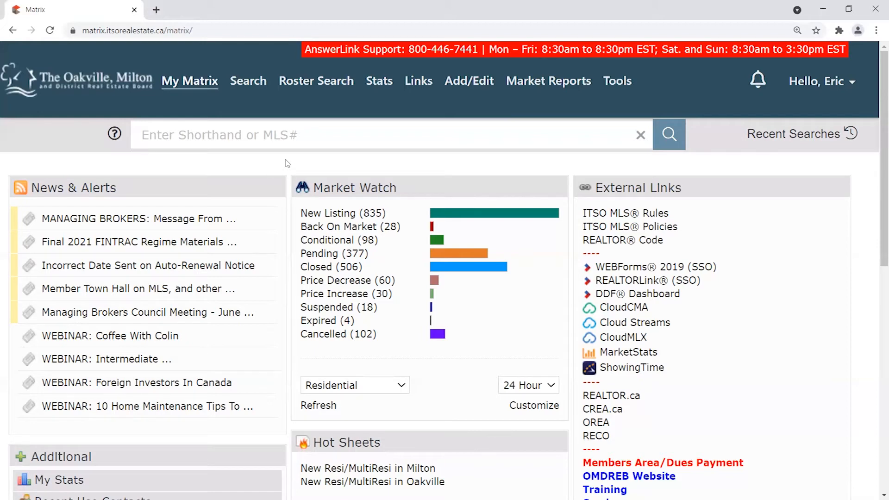
mouse_move(191, 90)
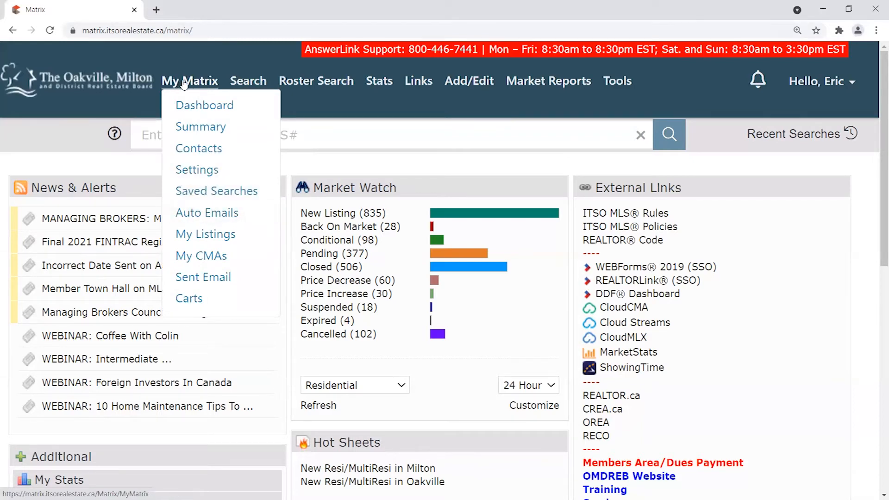
left_click(197, 216)
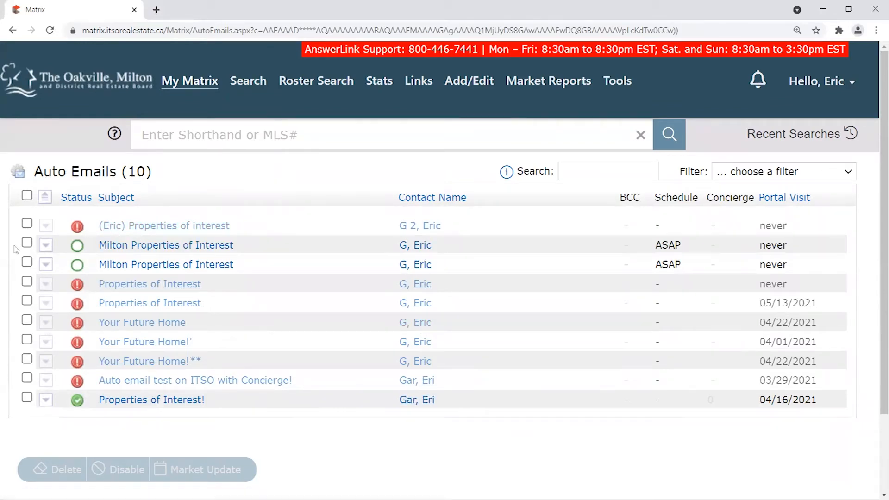
left_click_drag(246, 263, 124, 246)
left_click(92, 247)
left_click(46, 246)
left_click(46, 246)
left_click(47, 266)
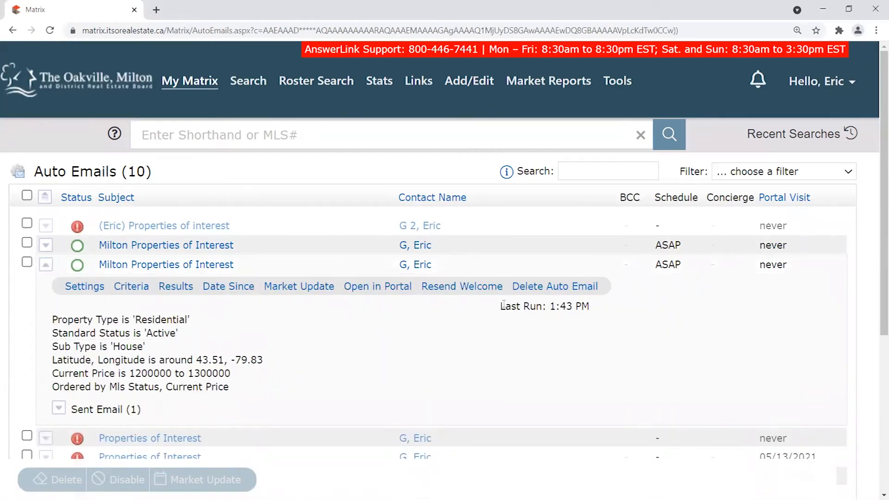
left_click_drag(502, 306, 595, 306)
left_click(561, 308)
left_click(45, 245)
double_click(566, 287)
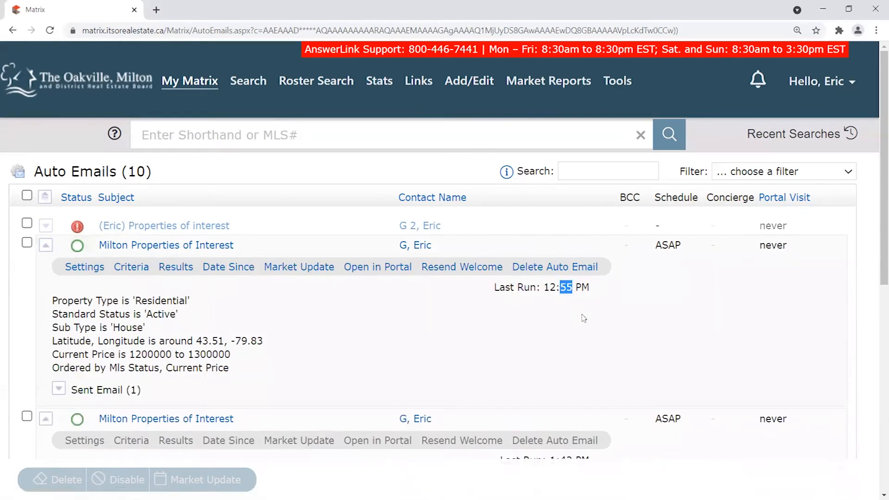
left_click(592, 293)
left_click_drag(575, 288, 605, 289)
left_click(608, 290)
left_click(560, 289)
left_click(46, 245)
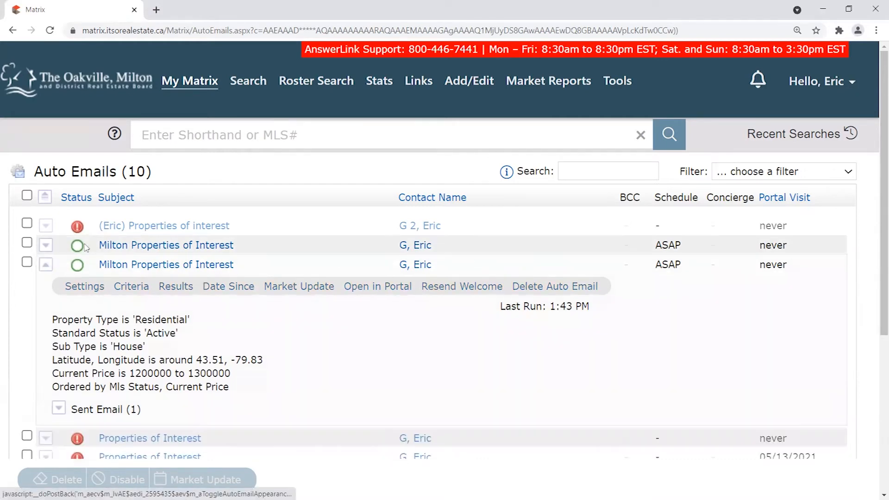
left_click(46, 266)
left_click_drag(237, 246, 83, 246)
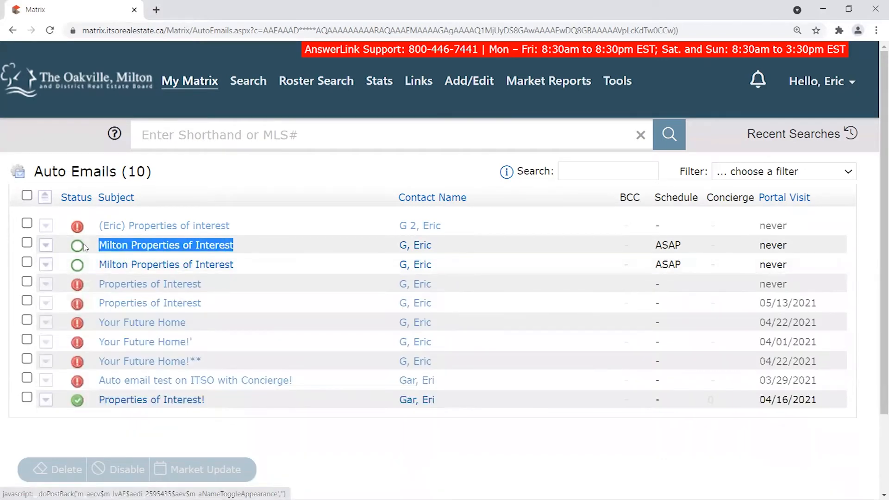
left_click(279, 259)
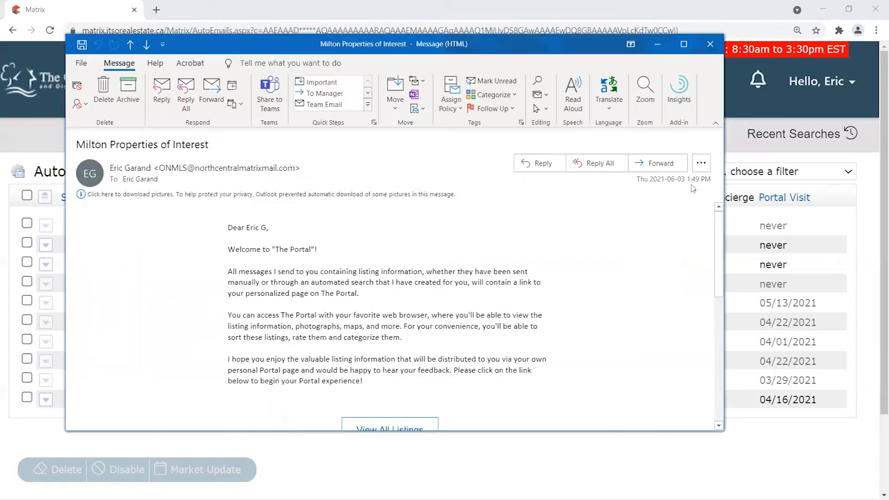
Enlarge the Milton Properties of Interest welcome message window and position it over the browser.
left_click_drag(691, 181, 701, 182)
left_click_drag(721, 431, 866, 484)
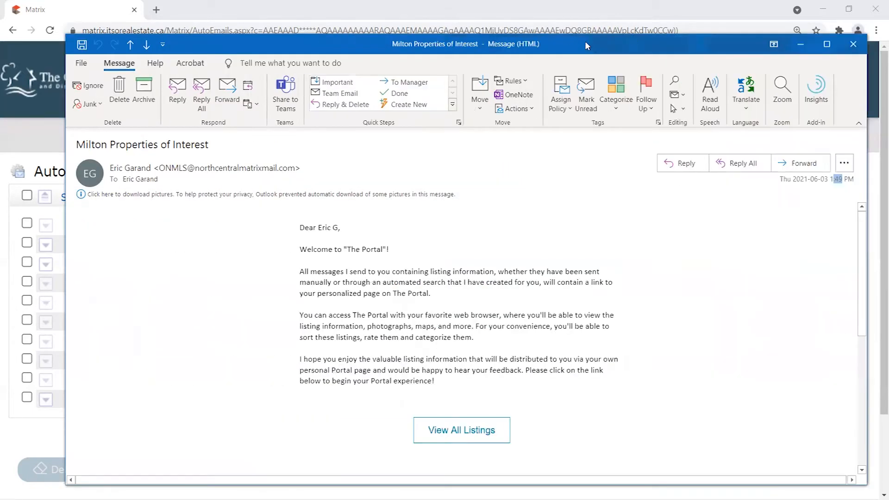
left_click_drag(585, 40, 553, 25)
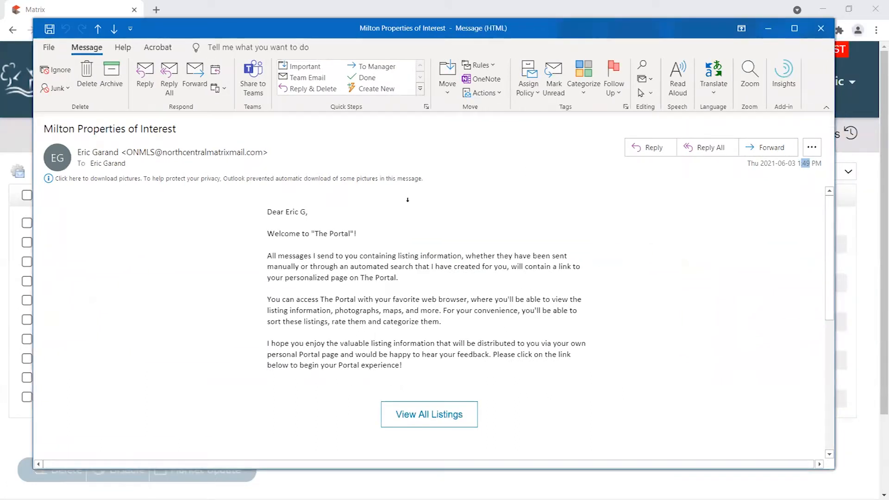
left_click_drag(566, 28, 563, 32)
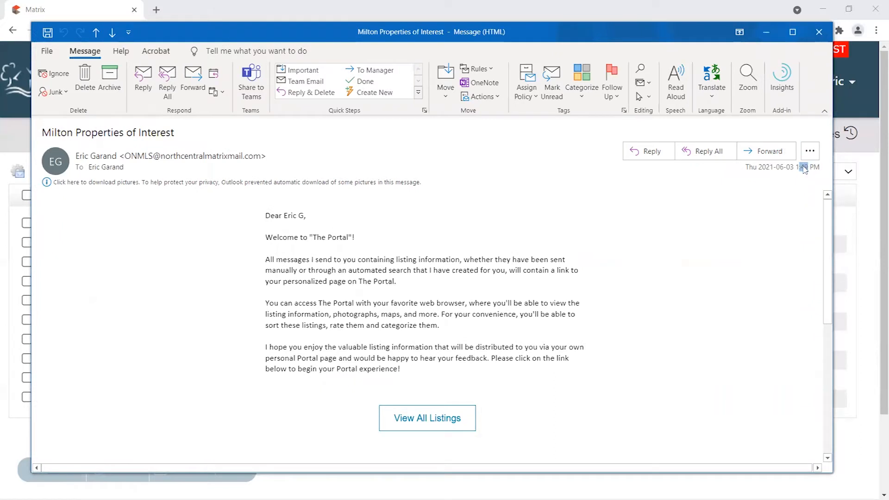
Point out the email's sent date and time, then bring up the reading Zoom settings.
mouse_move(808, 168)
left_mouse_down()
mouse_move(784, 170)
mouse_move(807, 170)
mouse_move(796, 170)
left_mouse_up()
left_click_drag(692, 39, 693, 34)
left_click(807, 163)
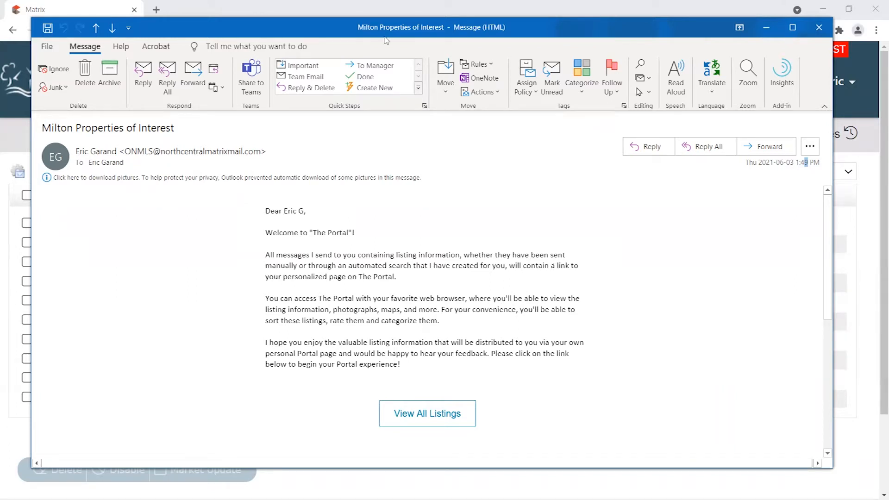
left_click_drag(573, 34, 568, 40)
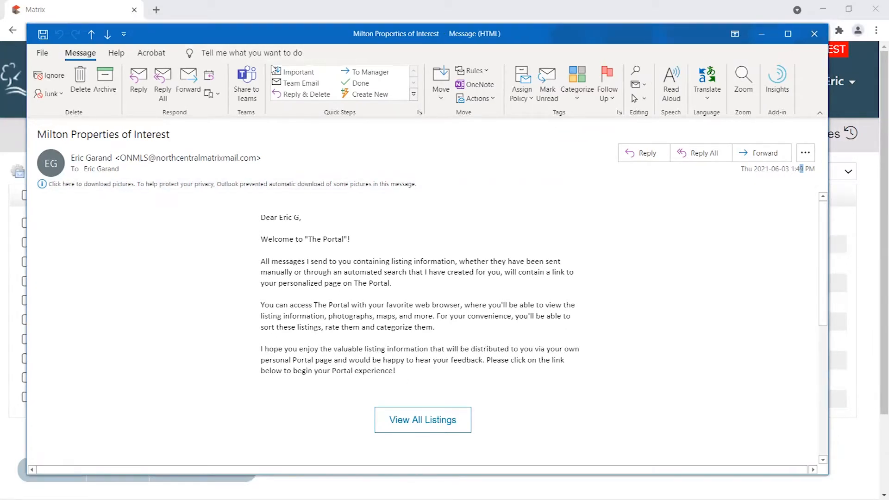
left_click(742, 90)
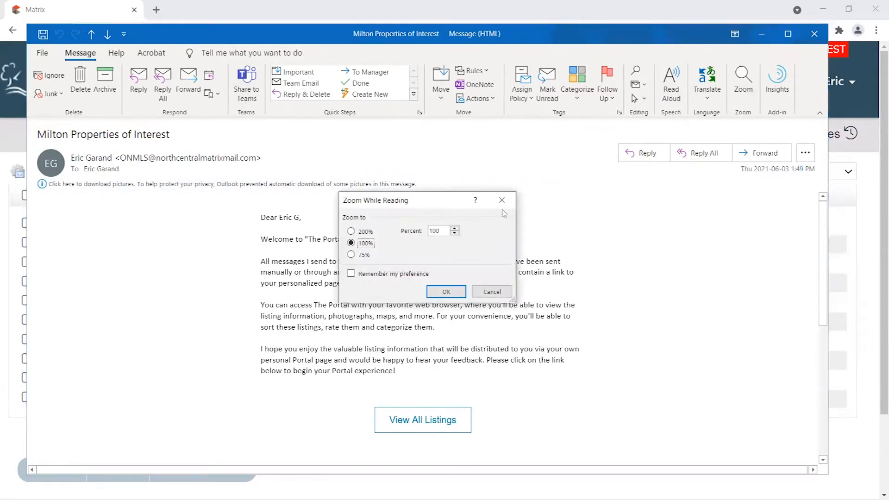
Change the reading zoom from 100% to 150% and shift the message window up.
left_click_drag(436, 231, 433, 231)
type("5")
left_click(447, 292)
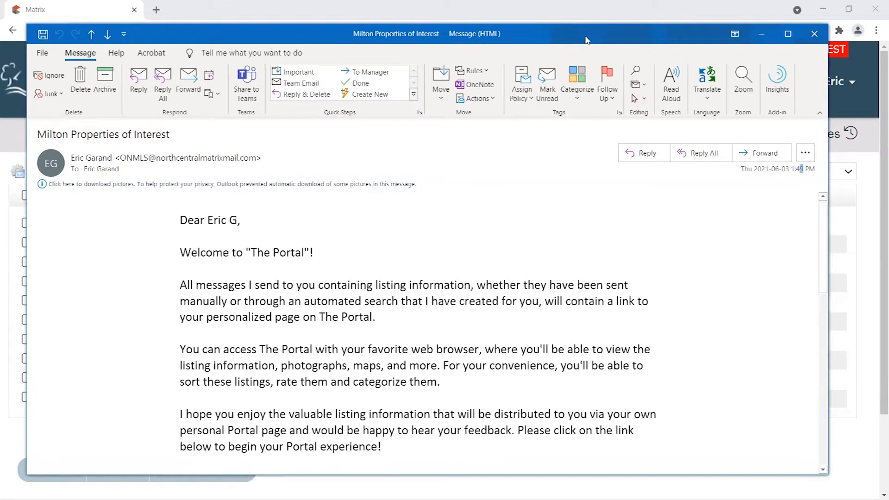
left_click_drag(586, 40, 581, 33)
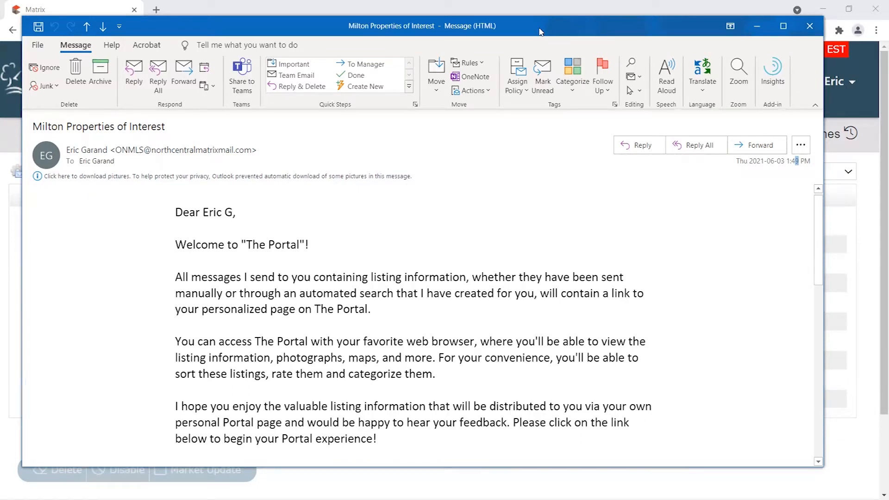
mouse_move(114, 150)
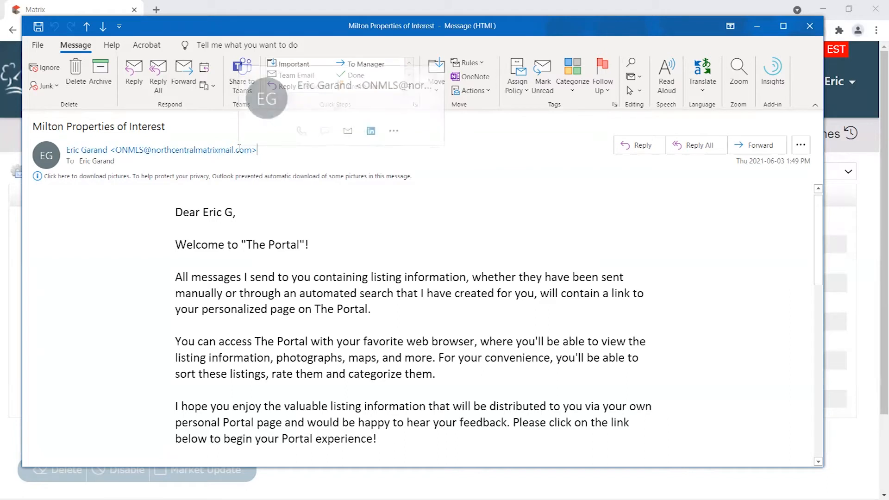
Highlight the recipient's name in the greeting and the 'Welcome to The Portal' line.
left_click_drag(820, 208, 821, 207)
double_click(205, 215)
left_click(233, 214)
left_click_drag(233, 214, 204, 212)
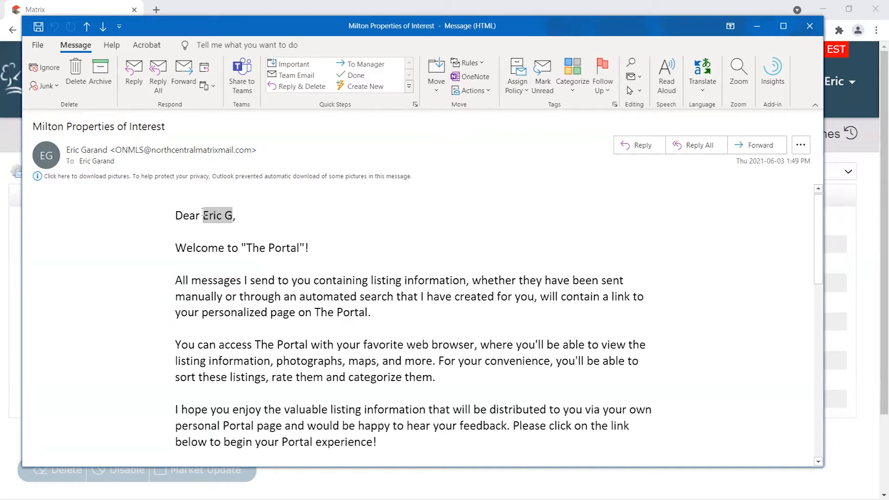
scroll(194, 240, "down", 2)
scroll(207, 223, "up", 2)
left_click(181, 241)
triple_click(276, 243)
Highlight the sentence inviting the client to click, then open the portal via View All Listings.
scroll(522, 231, "down", 1)
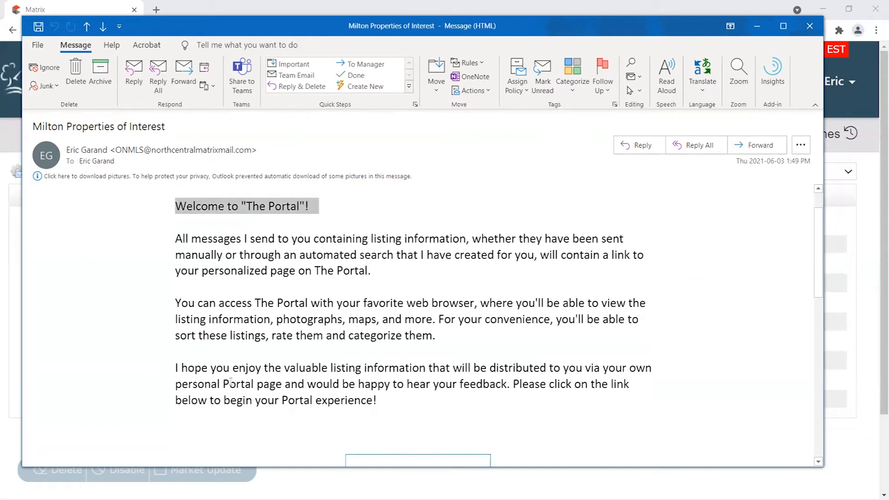
scroll(231, 381, "down", 2)
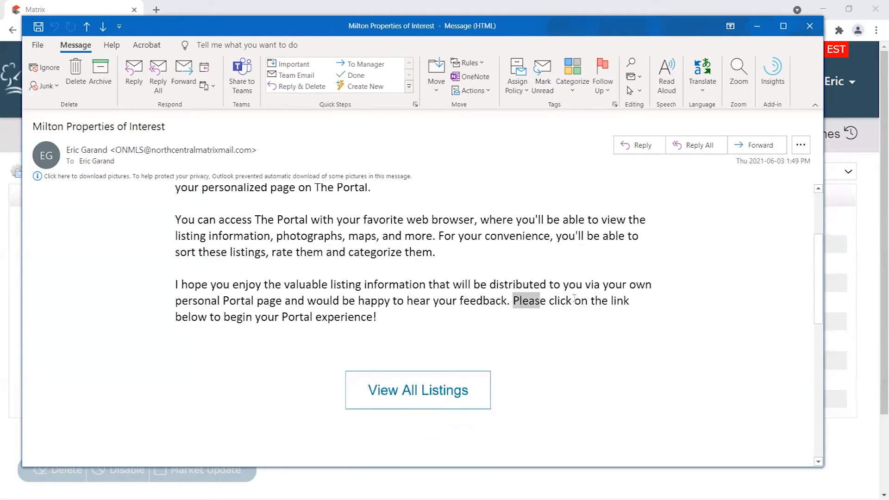
left_click_drag(567, 300, 632, 320)
scroll(617, 321, "down", 1)
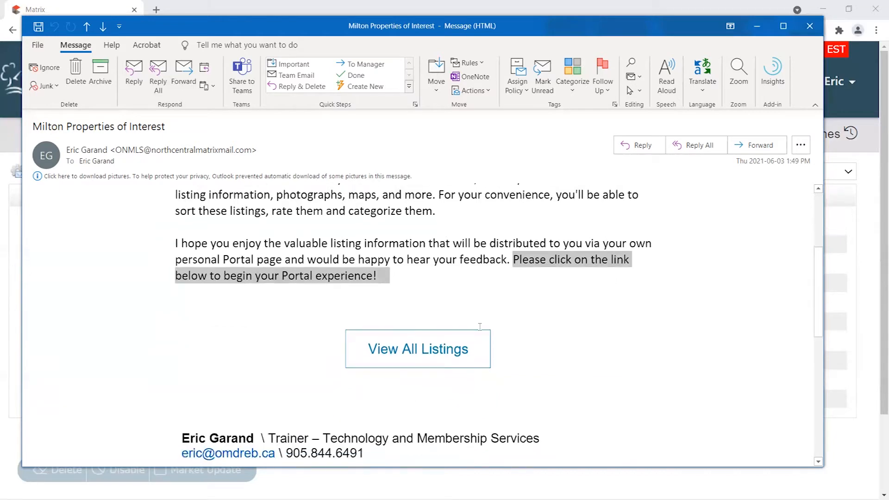
scroll(638, 292, "down", 2)
scroll(638, 291, "down", 1)
scroll(512, 264, "up", 3)
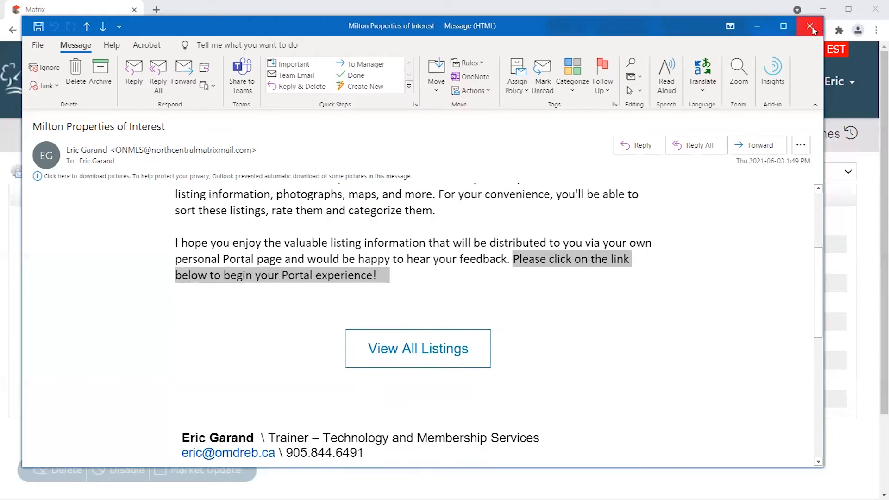
left_click(416, 351)
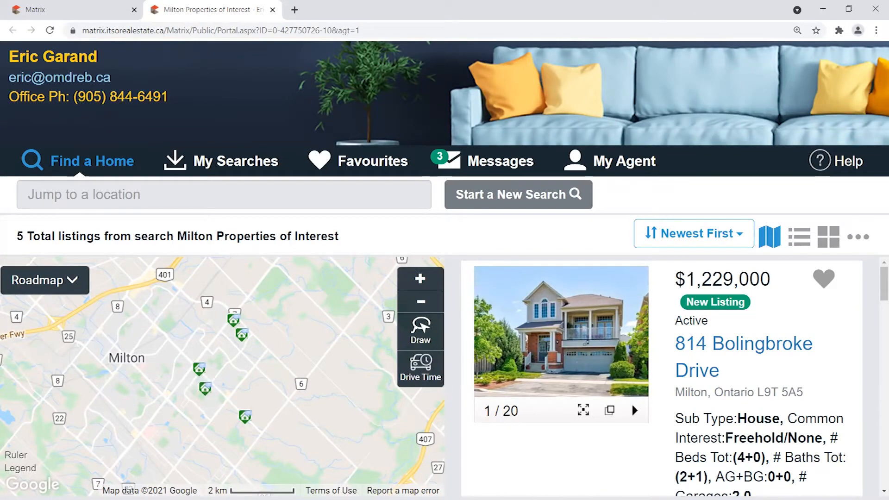
Close the welcome email, minimize PowerPoint, and return to the maximized Matrix Auto Emails page.
left_click(848, 9)
mouse_move(812, 300)
left_mouse_down()
mouse_move(813, 383)
mouse_move(812, 300)
left_mouse_up()
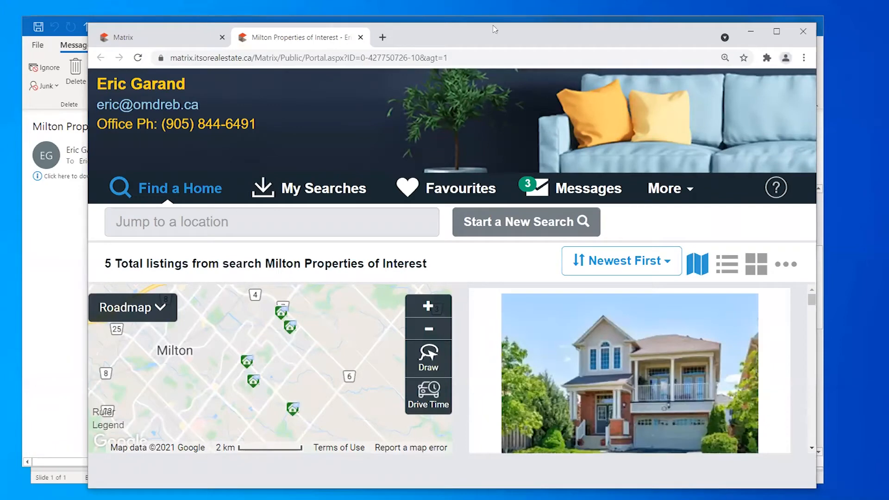
left_click_drag(482, 41, 476, 46)
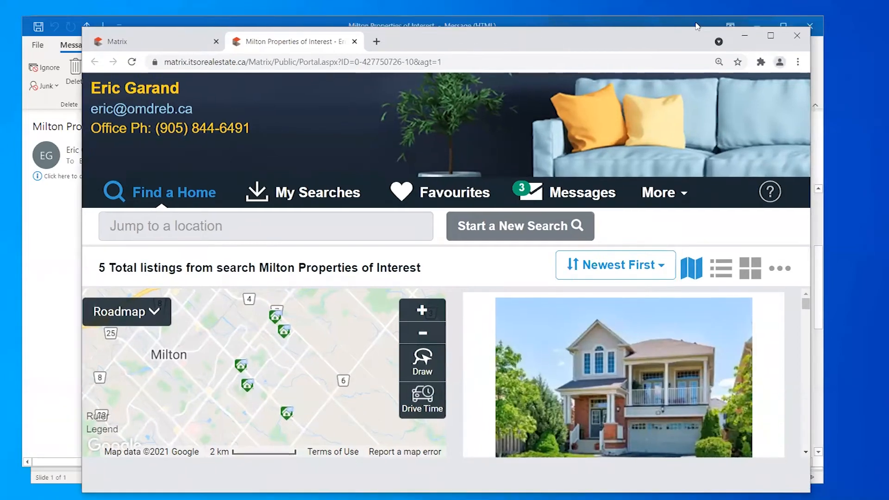
left_click(696, 23)
left_click(810, 28)
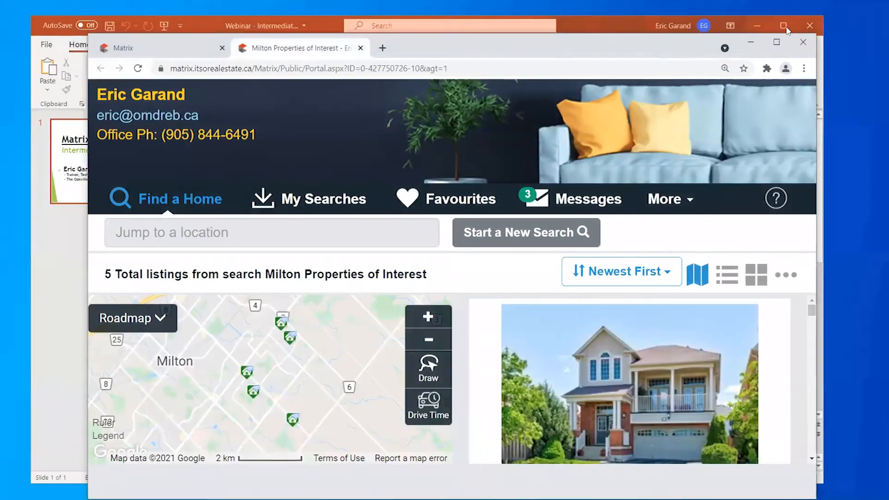
left_click(765, 28)
left_click(765, 29)
left_click_drag(602, 40, 569, 18)
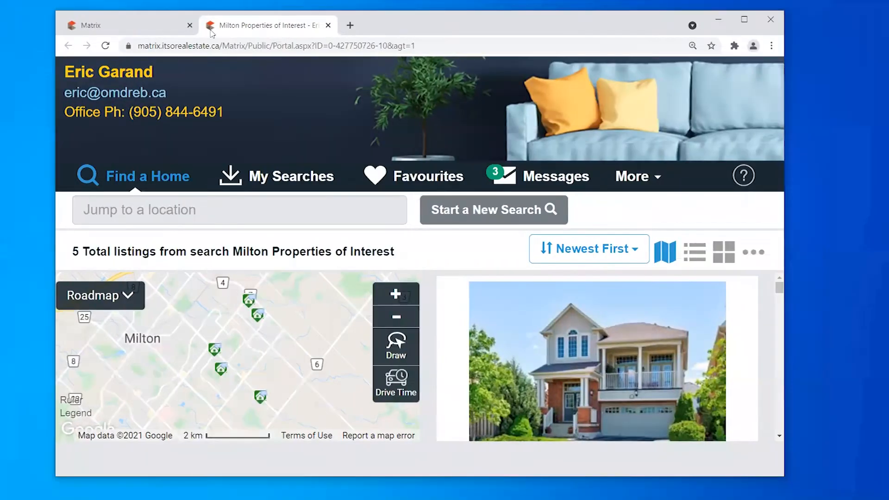
left_click(170, 31)
left_click(745, 19)
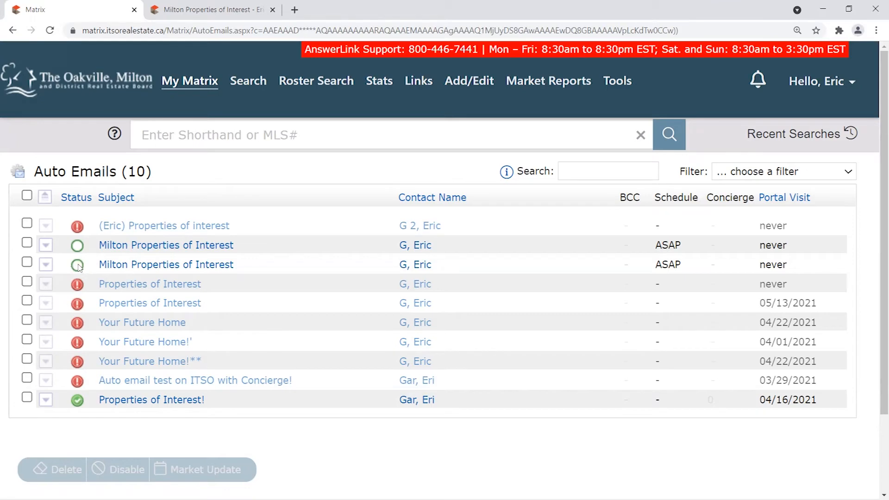
mouse_move(77, 267)
right_click(76, 403)
key("Escape")
mouse_move(79, 403)
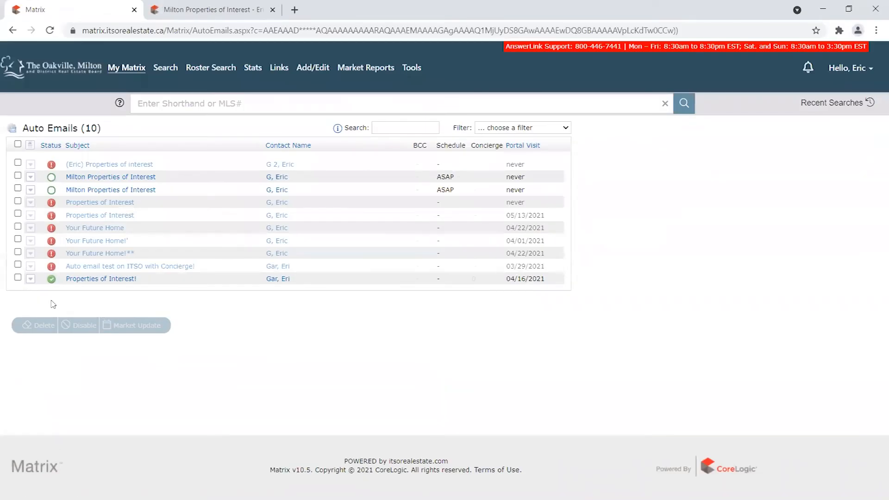
Zoom the Auto Emails page in twice with Ctrl+Plus.
key("ctrl+plus")
key("ctrl+plus")
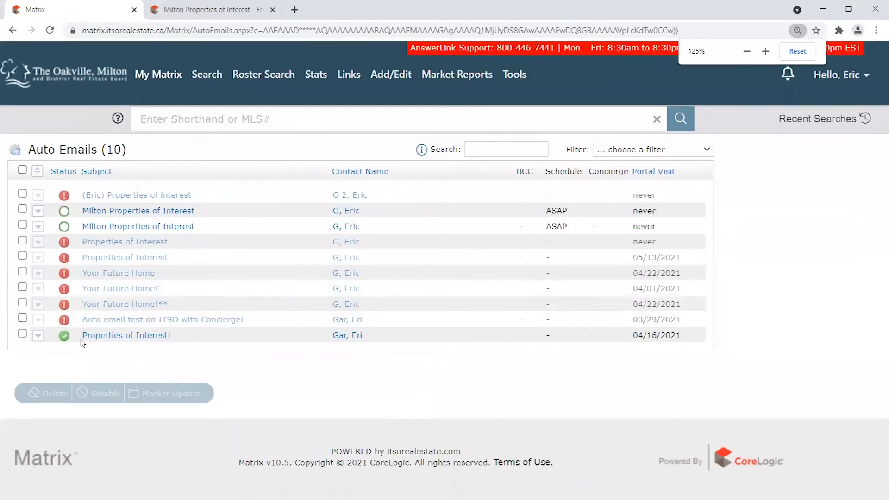
mouse_move(64, 339)
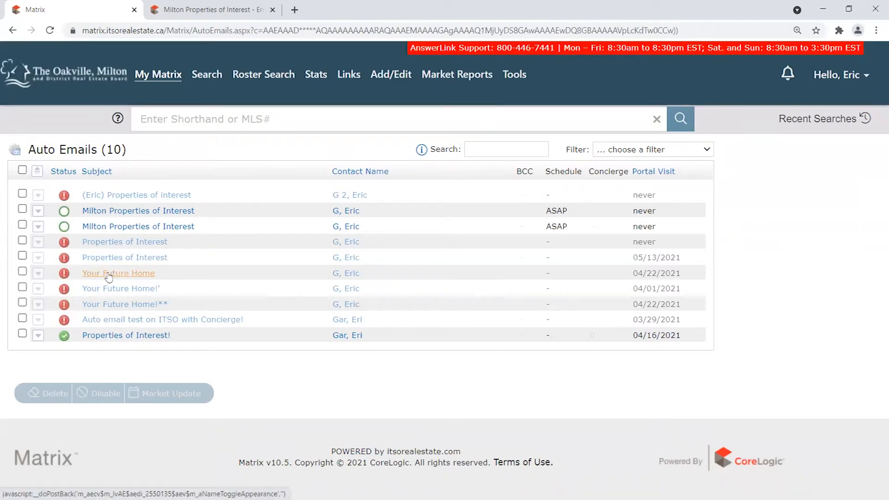
key("ctrl+plus")
key("ctrl+plus")
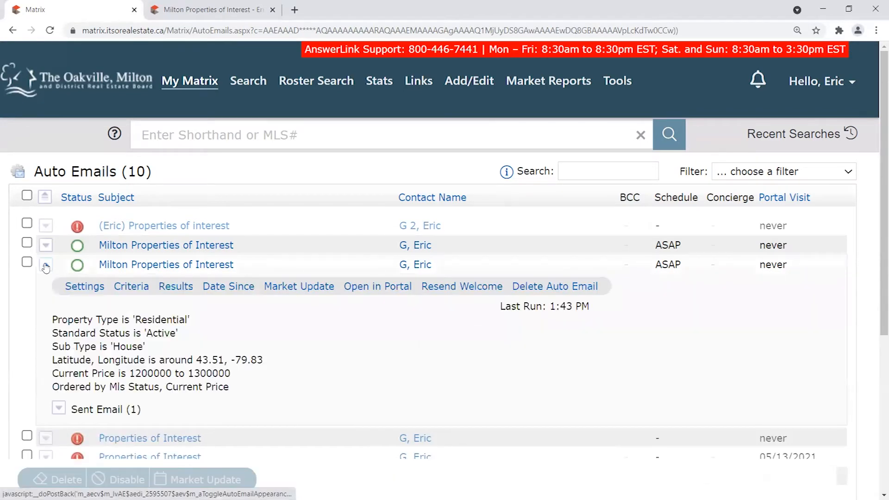
left_click_drag(550, 306, 573, 307)
left_click(258, 323)
left_click(46, 265)
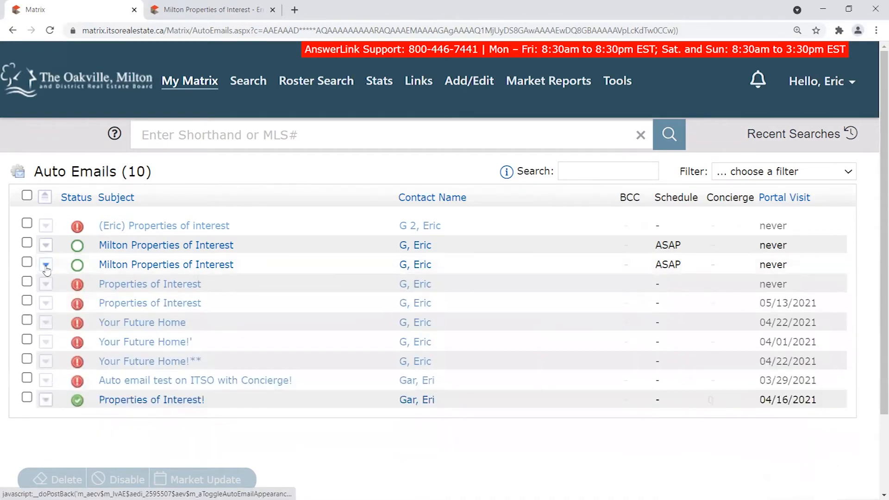
left_click(46, 265)
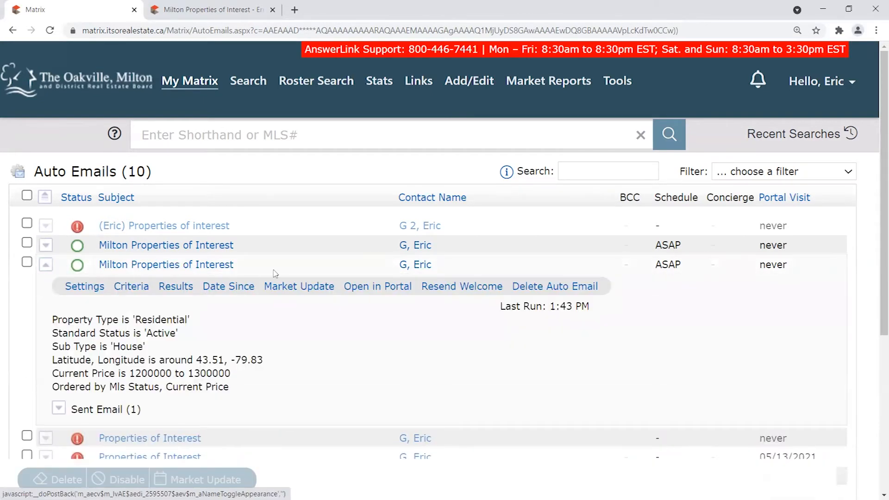
left_click_drag(282, 274, 98, 273)
left_click(69, 297)
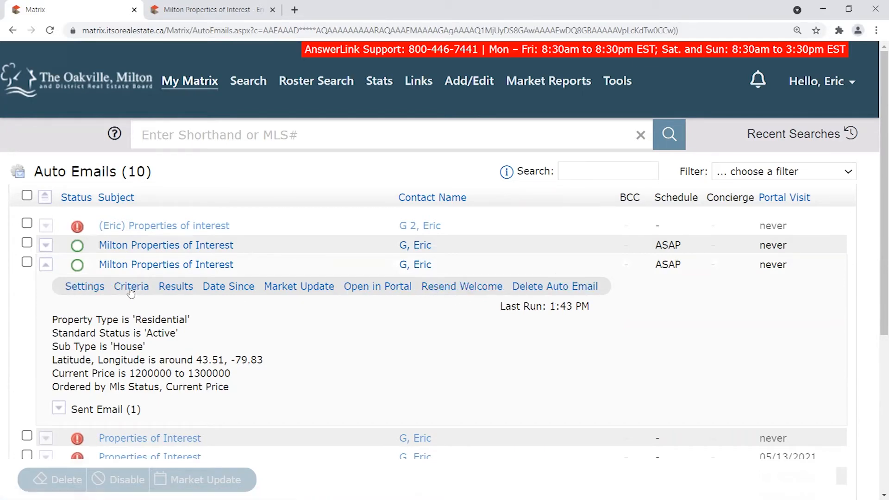
scroll(61, 320, "down", 1)
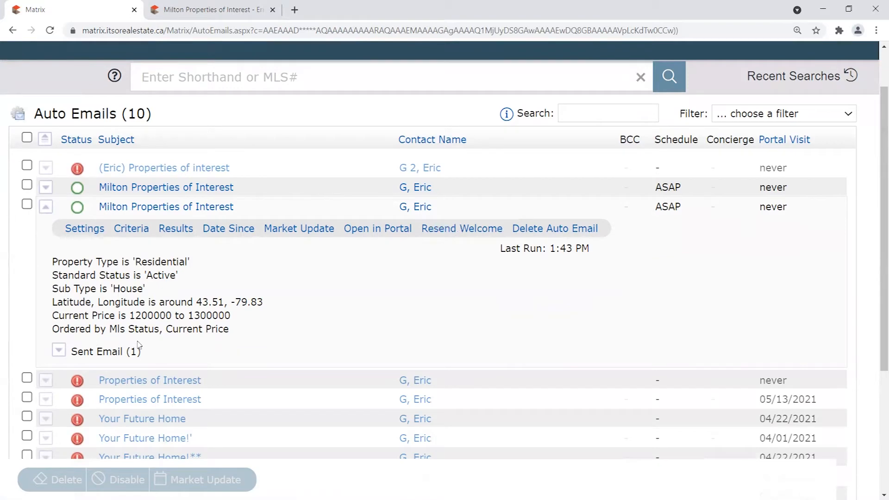
left_click_drag(158, 354, 71, 351)
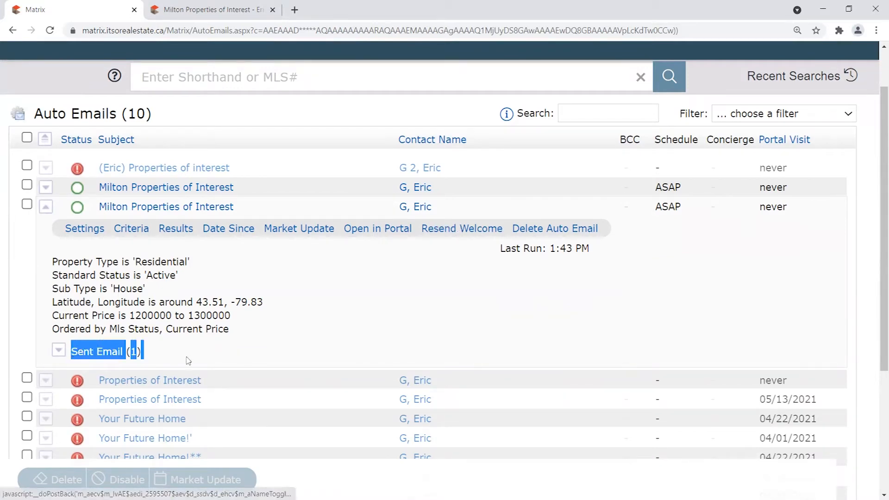
left_click(162, 353)
right_click(89, 339)
left_click_drag(59, 330, 63, 331)
left_click(64, 331)
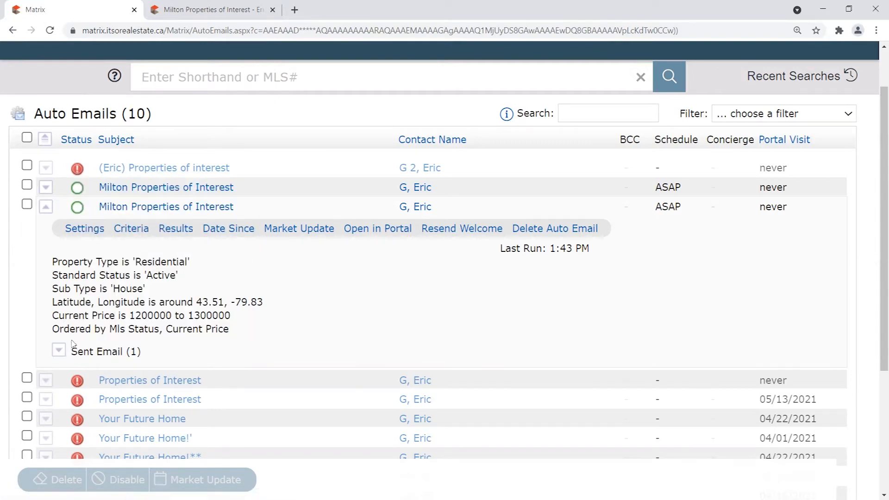
Show the Sent Email (1) history: Initial email at 1:48 PM, never viewed, then hide it.
left_click(59, 352)
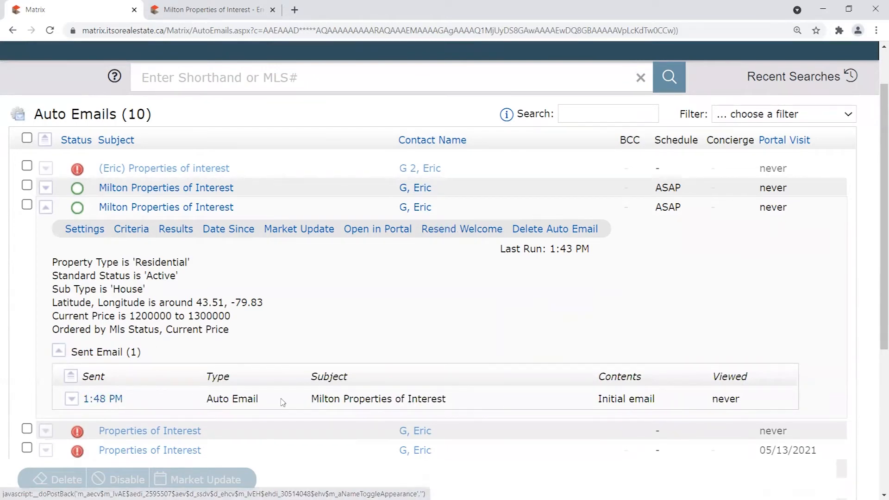
triple_click(624, 398)
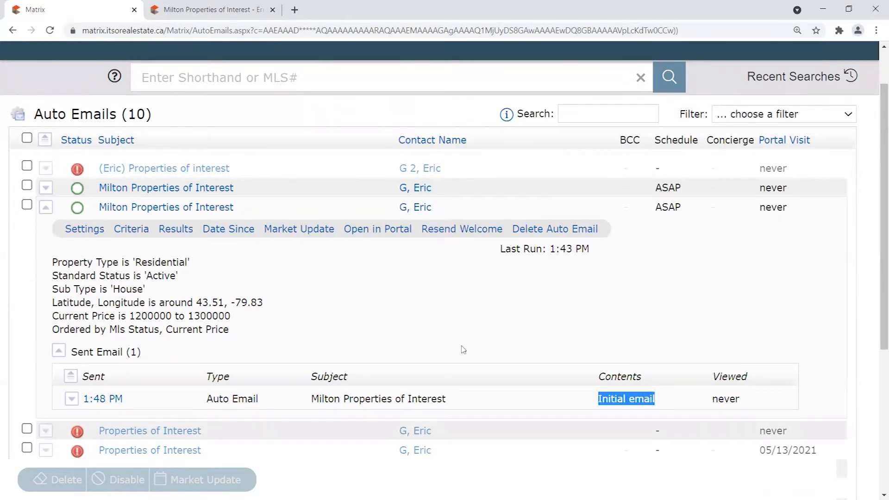
left_click(69, 399)
left_click(70, 399)
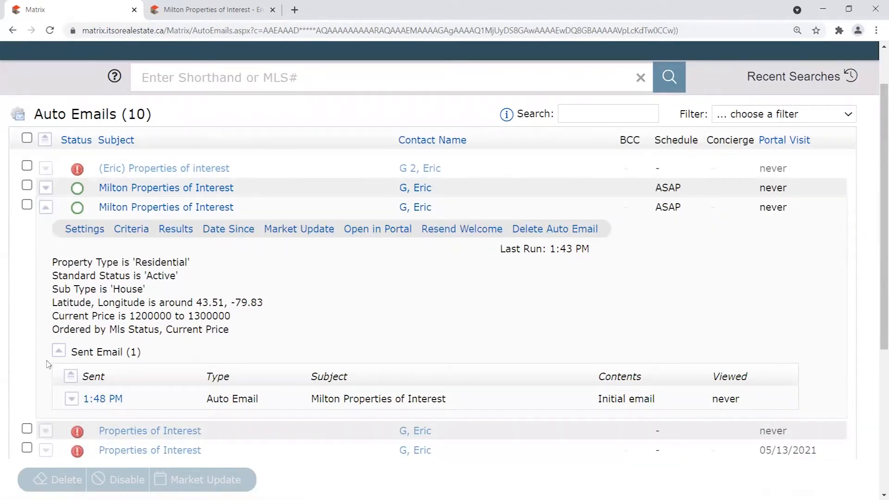
left_click_drag(740, 404, 708, 397)
left_click(757, 402)
left_click(59, 351)
Collapse the Milton row and expand Properties of Interest!, noting its 02/17/2021 last run.
left_click(46, 207)
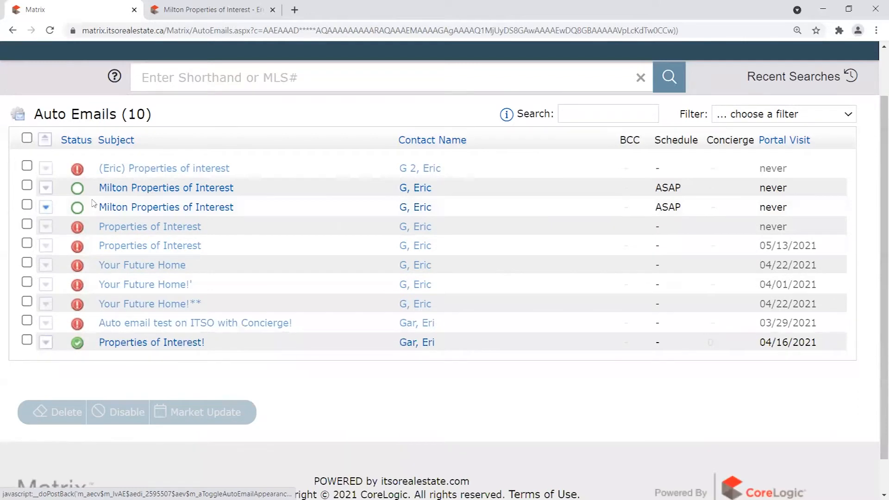
left_click(46, 344)
scroll(272, 327, "down", 3)
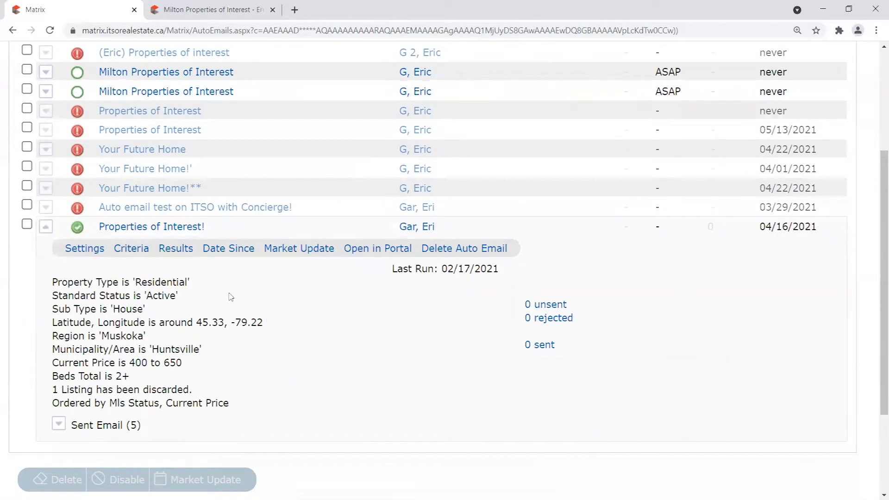
left_click_drag(464, 268, 471, 268)
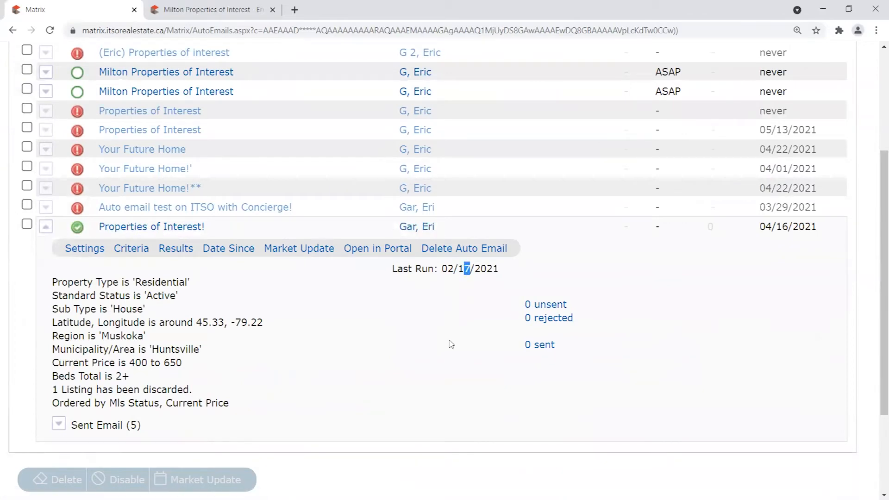
Show its five sent emails, highlighting viewed dates, the 2 New entry and the 04/15/2021 recipient.
left_click(59, 424)
scroll(487, 138, "down", 3)
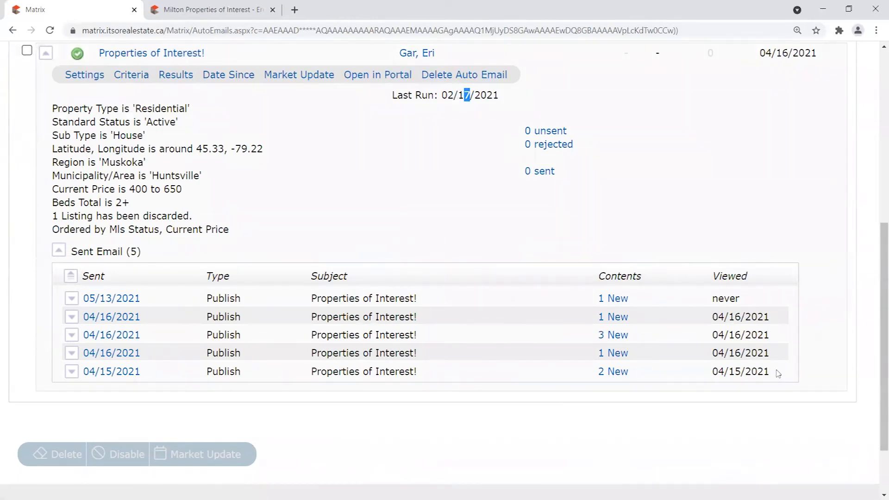
left_click_drag(784, 369, 705, 373)
left_click_drag(772, 355, 696, 349)
left_click_drag(764, 336, 687, 324)
left_click_drag(637, 367, 575, 371)
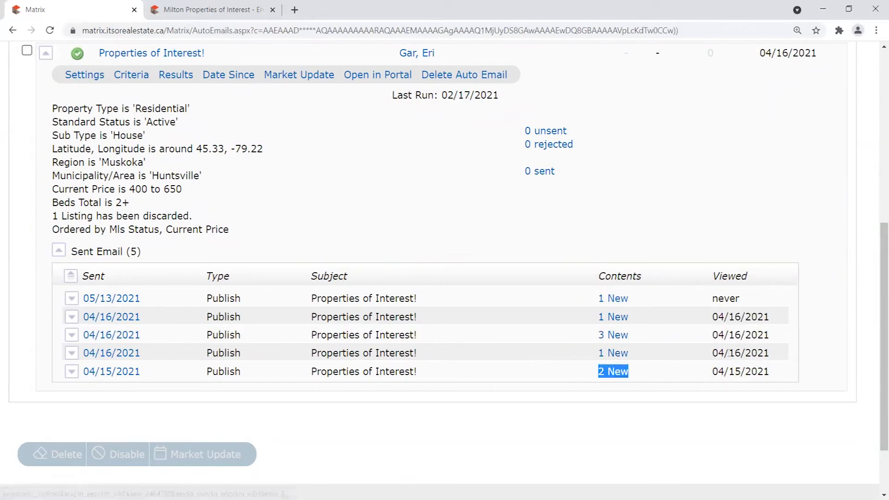
left_click(72, 371)
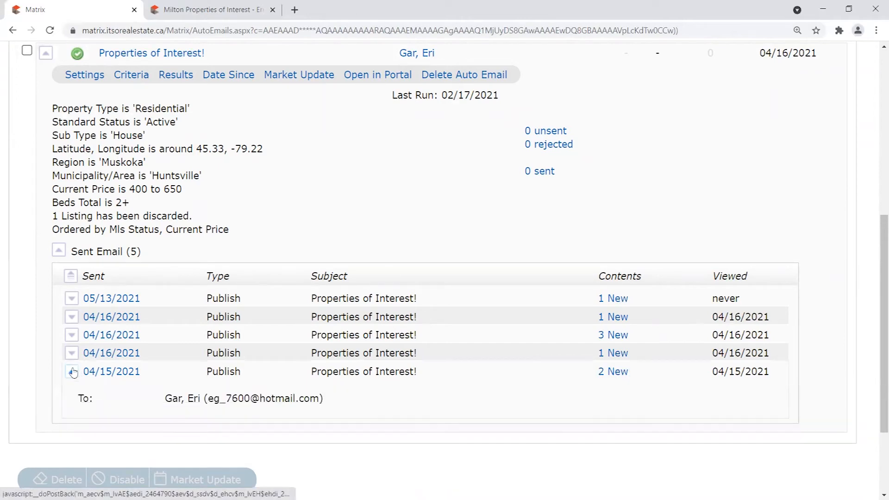
Collapse the Auto email test and Properties of Interest! details and scroll back up.
scroll(77, 361, "up", 4)
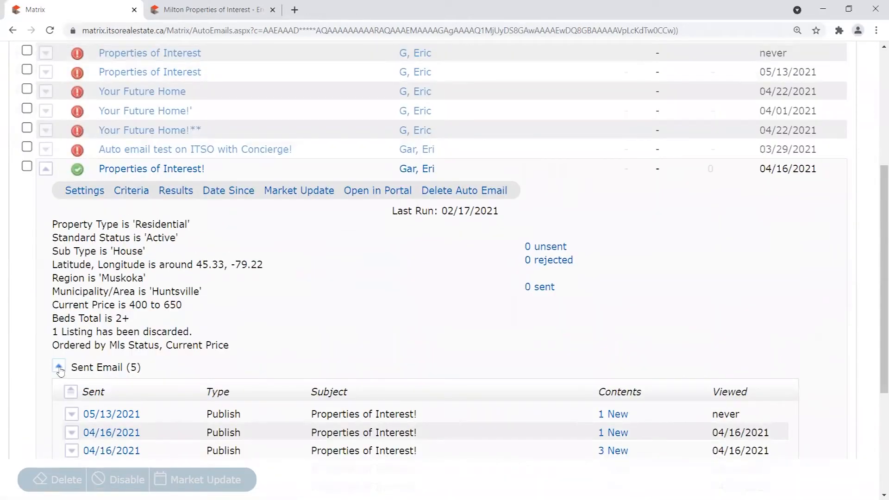
scroll(78, 324, "up", 2)
left_click(45, 267)
left_click(45, 268)
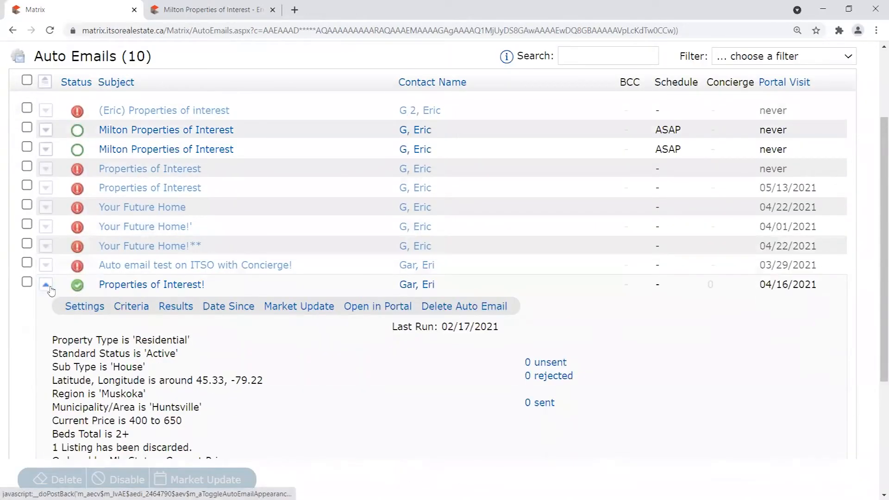
left_click(46, 285)
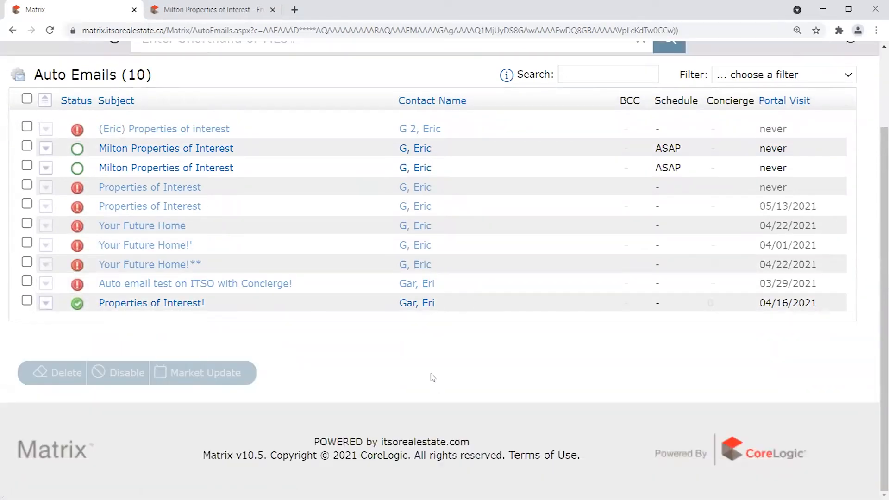
scroll(433, 386, "up", 2)
scroll(416, 392, "up", 1)
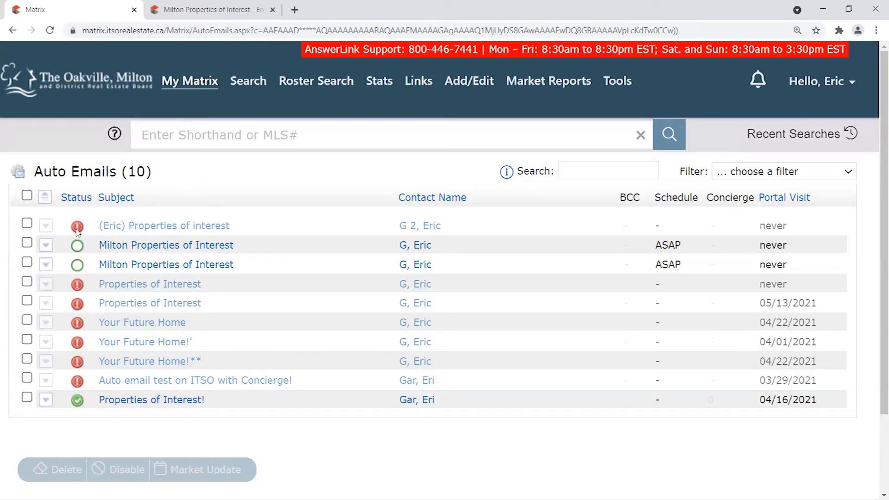
left_click(45, 226)
left_click(103, 226)
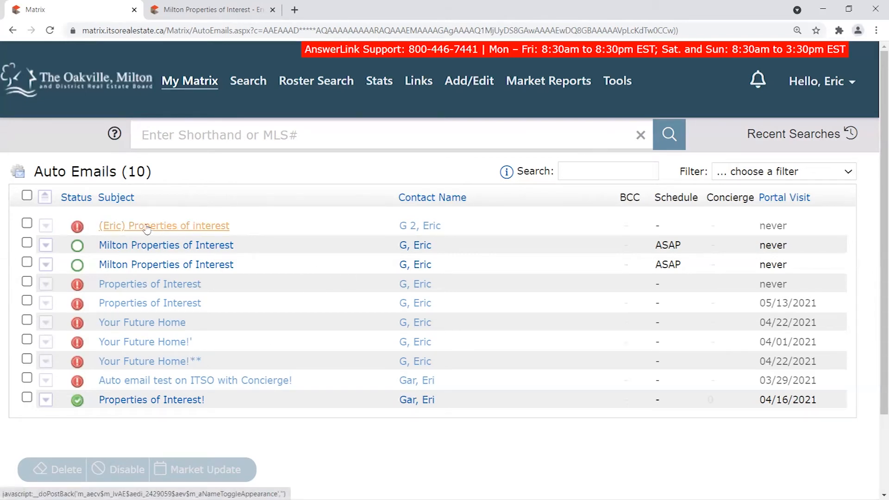
Check the first auto email's settings, disabled for 'Welcome Email Ignored by Client', then reload Auto Emails.
left_click(45, 225)
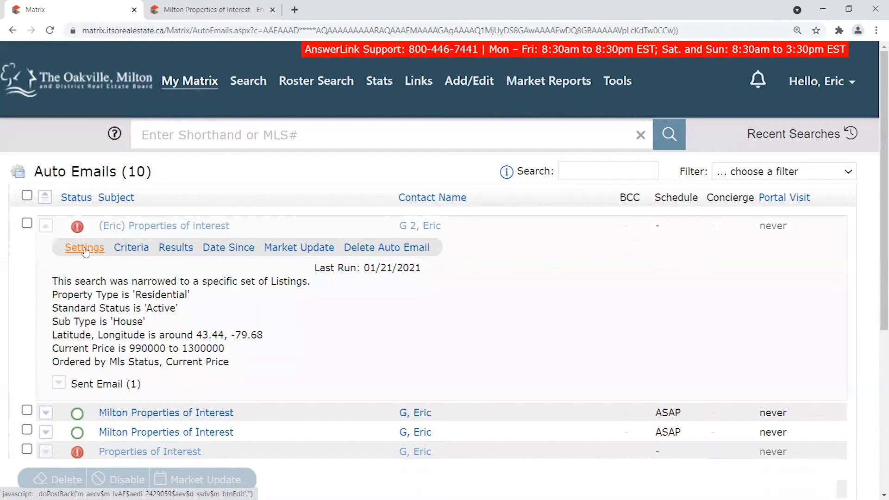
left_click(129, 250)
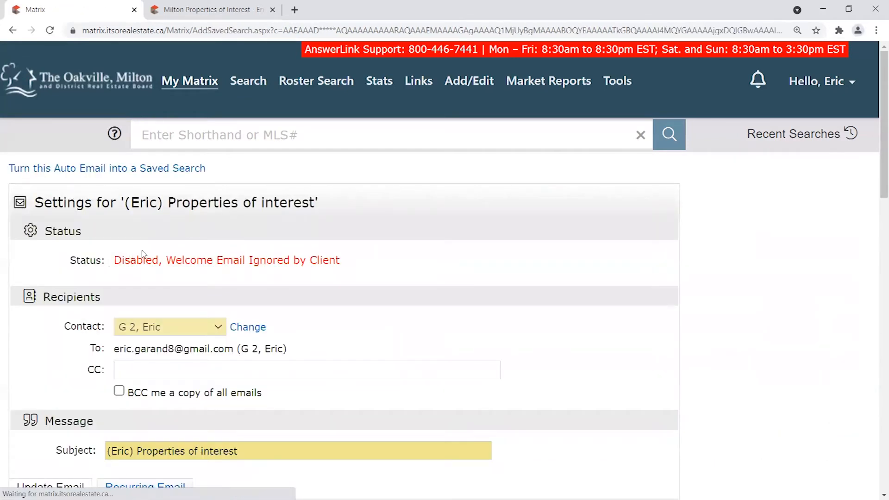
left_click_drag(114, 260, 365, 264)
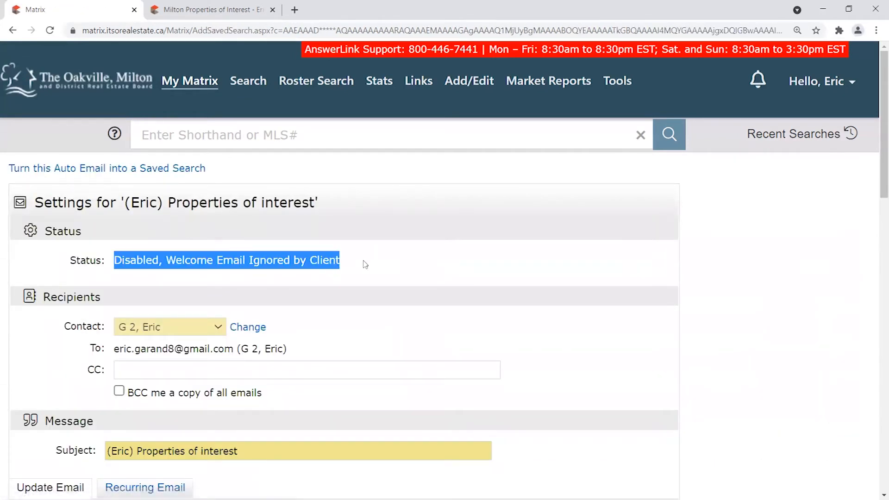
left_click(194, 264)
left_click_drag(163, 261, 478, 268)
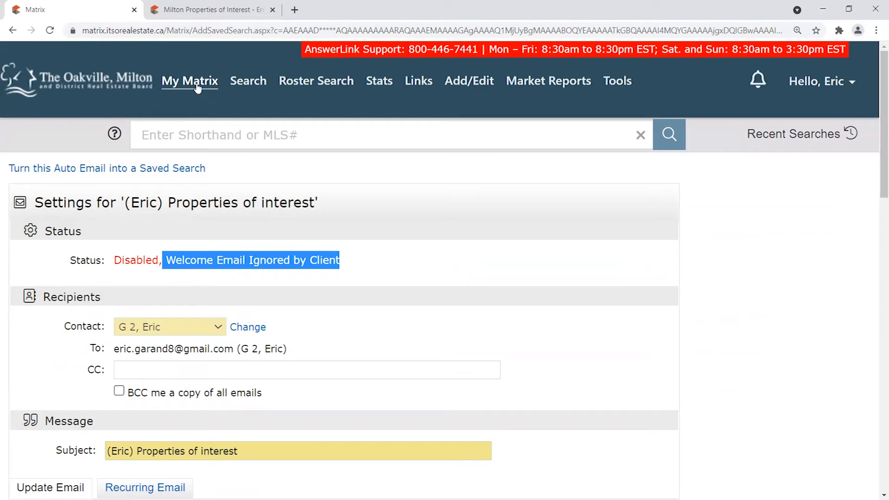
mouse_move(196, 86)
left_click(207, 214)
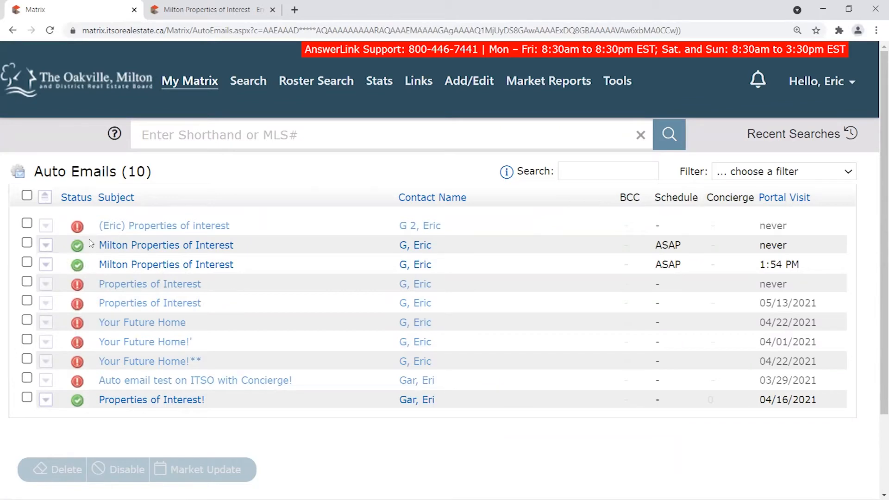
Confirm the third row's initial email was viewed at 1:54 PM, then tick the second Milton auto email.
left_click(46, 264)
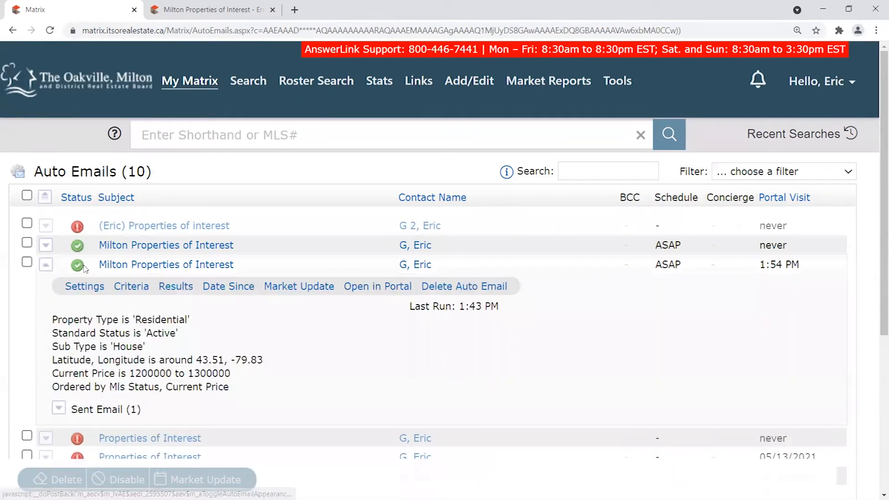
left_click(104, 410)
scroll(754, 342, "down", 3)
left_click_drag(756, 340, 712, 341)
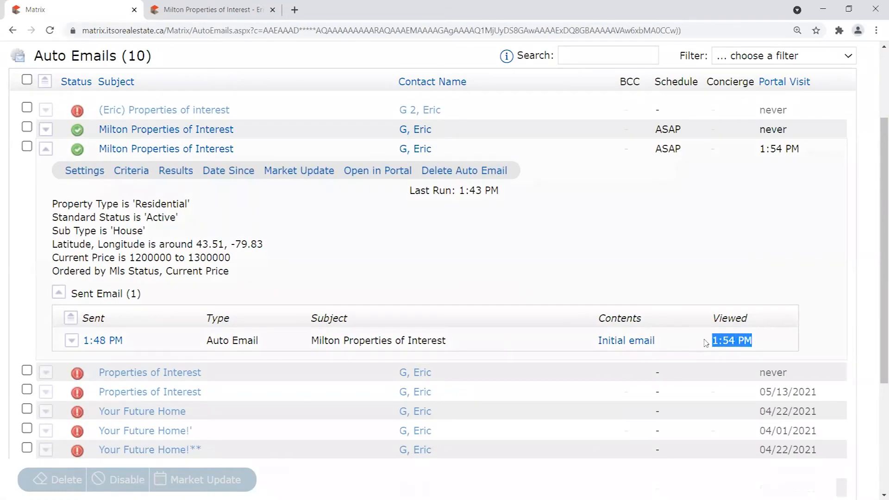
scroll(87, 160, "up", 1)
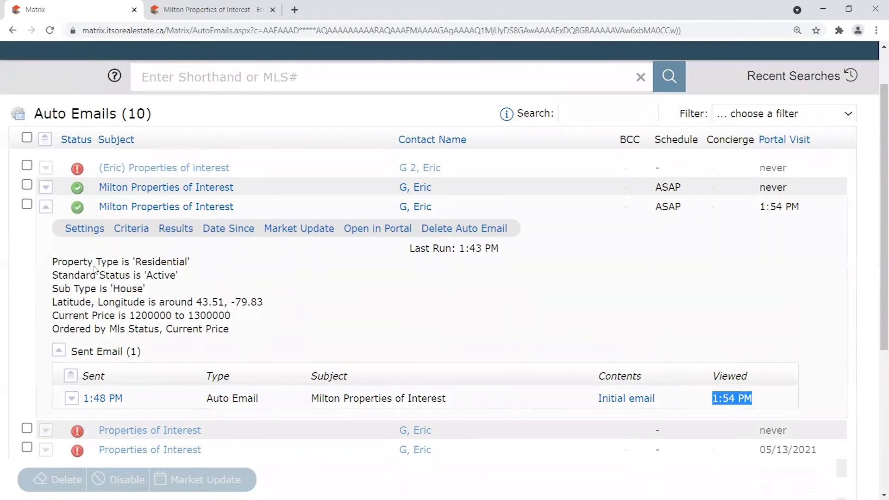
left_click(45, 207)
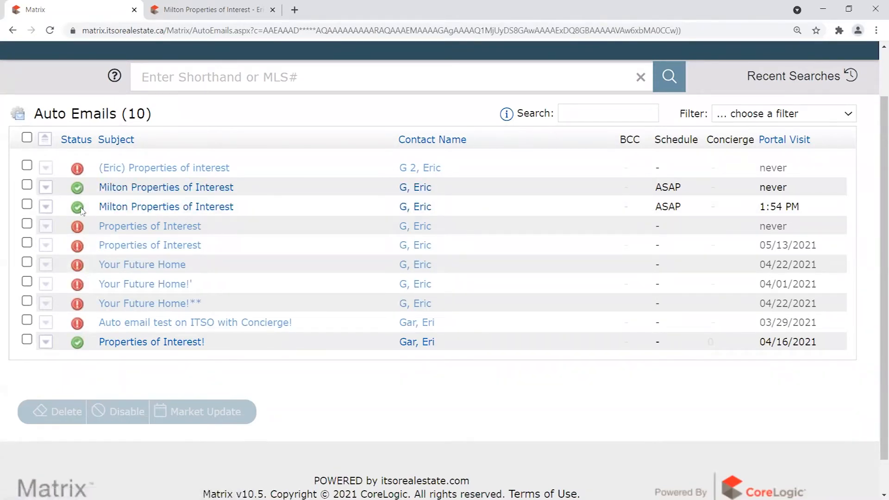
left_click(27, 186)
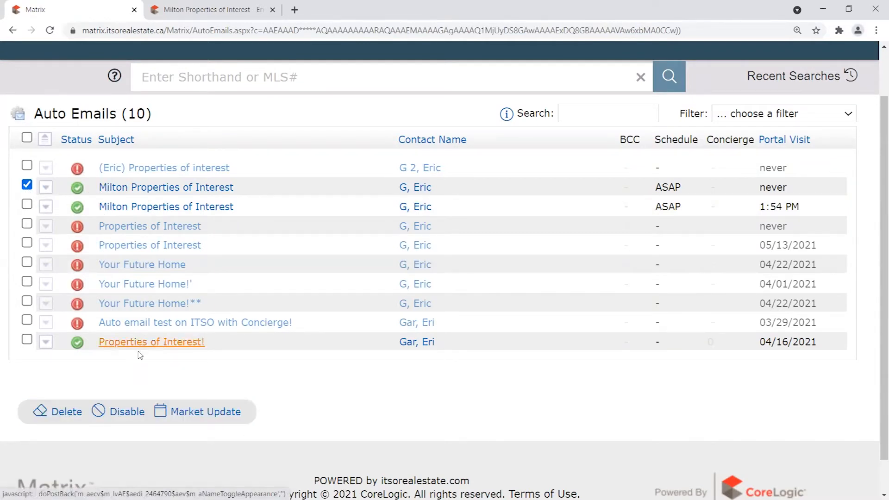
Disable the unvisited Milton auto email, then review the remaining active Milton row's details.
left_click(125, 414)
left_click(509, 95)
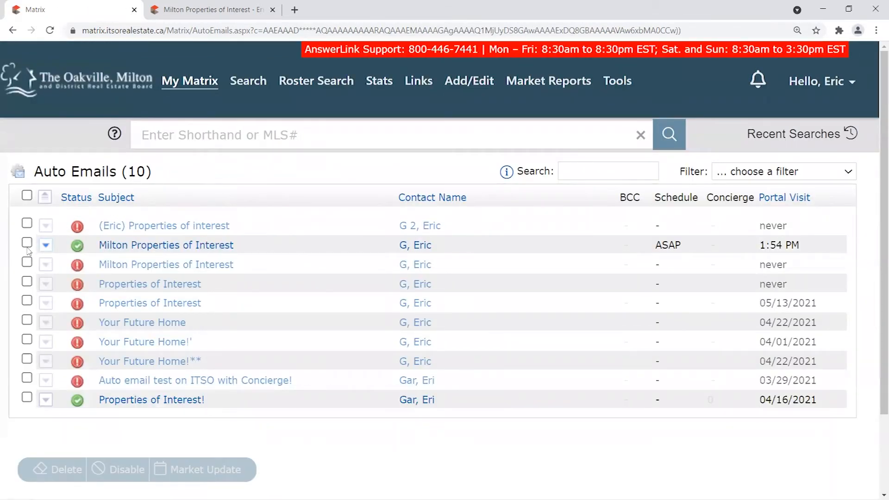
left_click(46, 247)
double_click(460, 287)
left_click(116, 322)
left_click(46, 246)
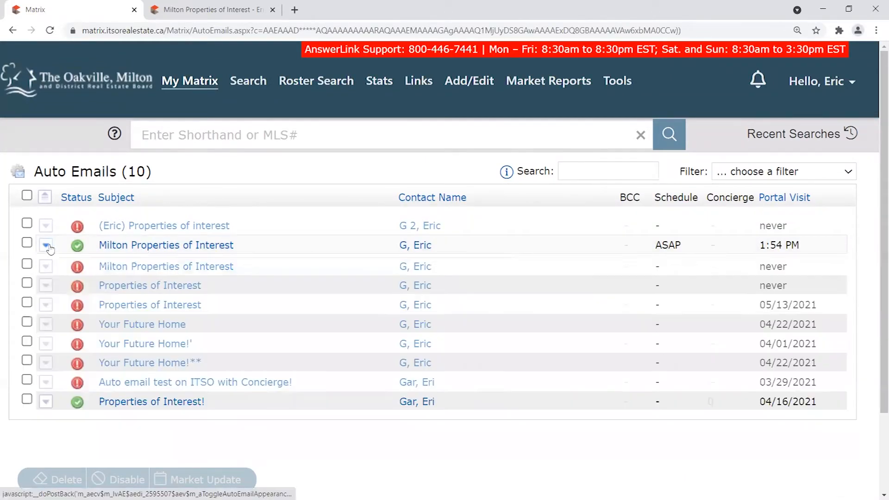
left_click(45, 247)
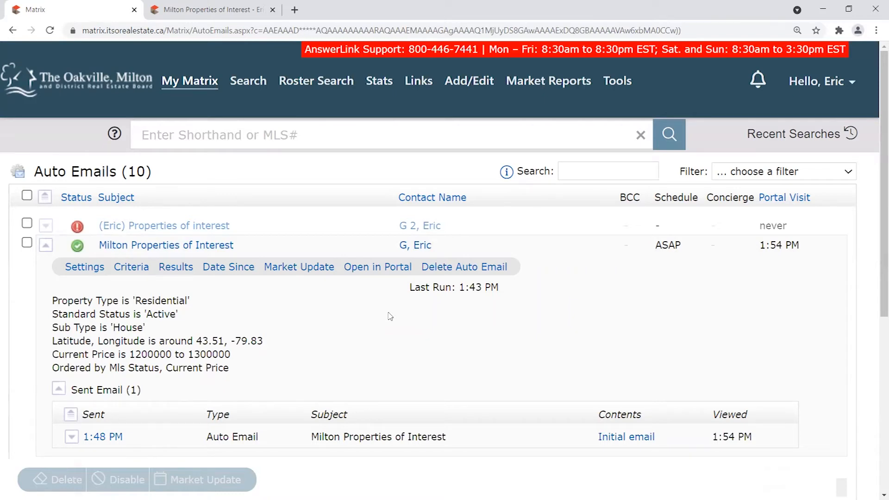
scroll(412, 311, "down", 1)
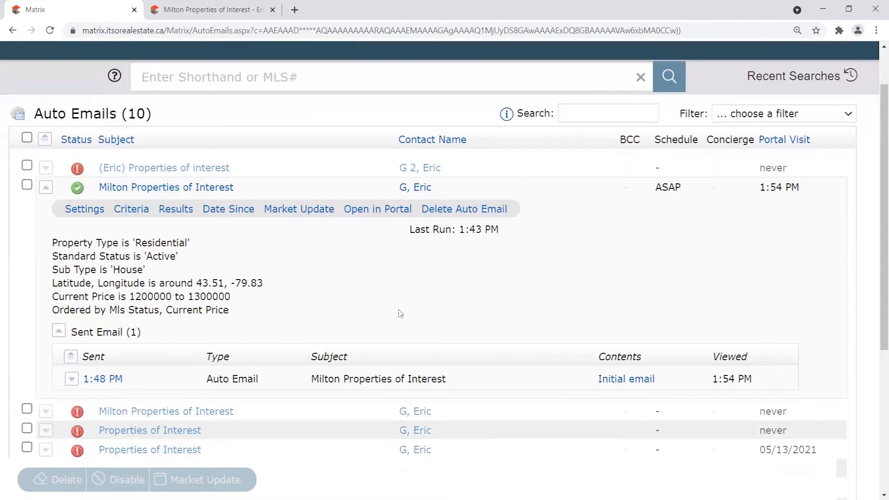
left_click(48, 193)
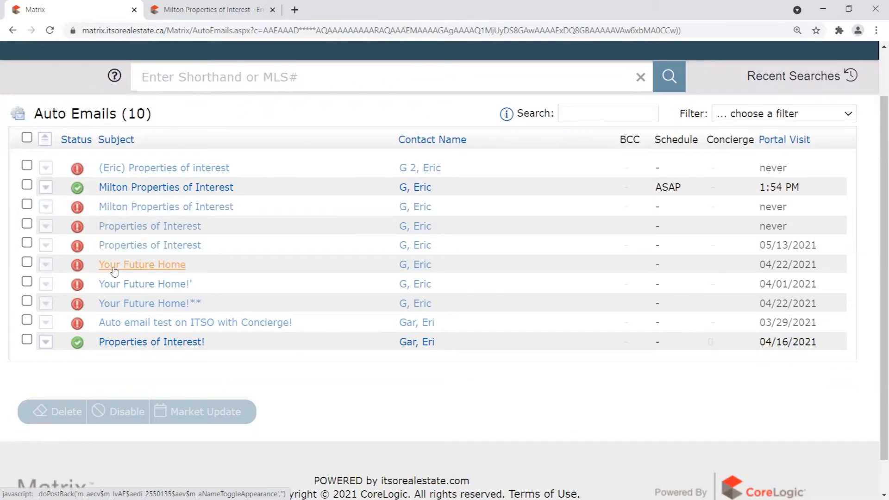
left_click(46, 265)
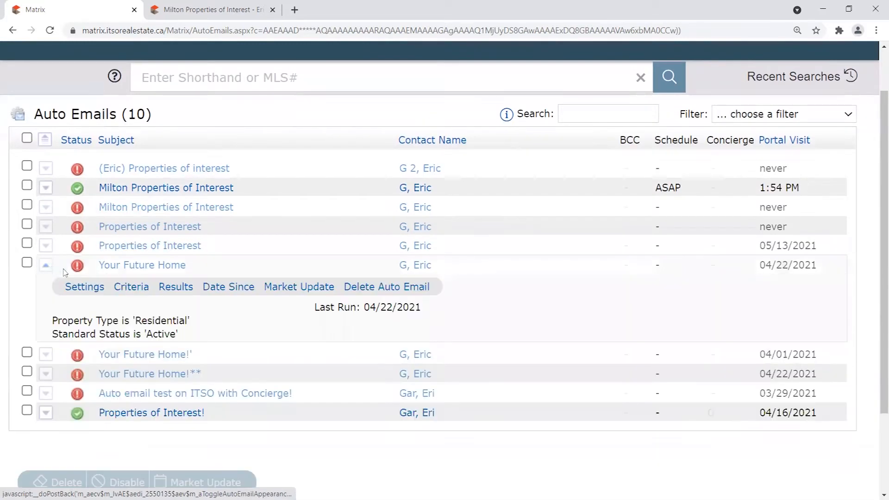
left_click(84, 287)
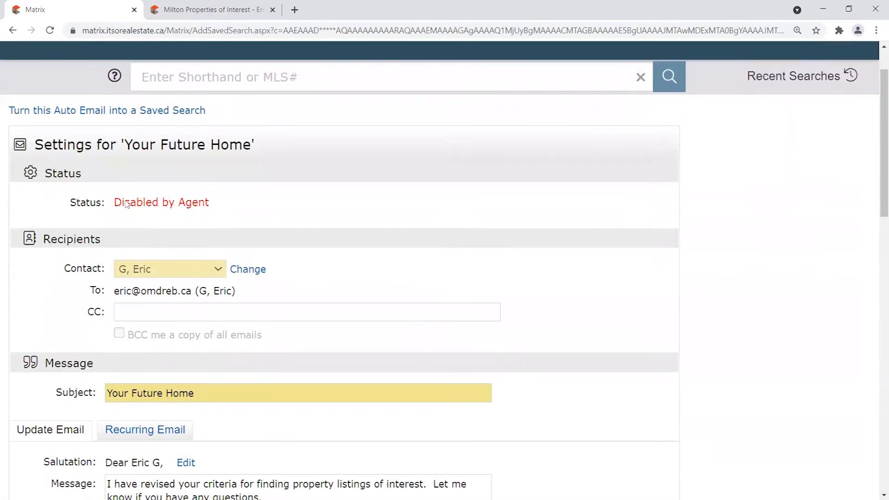
left_click_drag(126, 204, 211, 204)
scroll(44, 243, "down", 10)
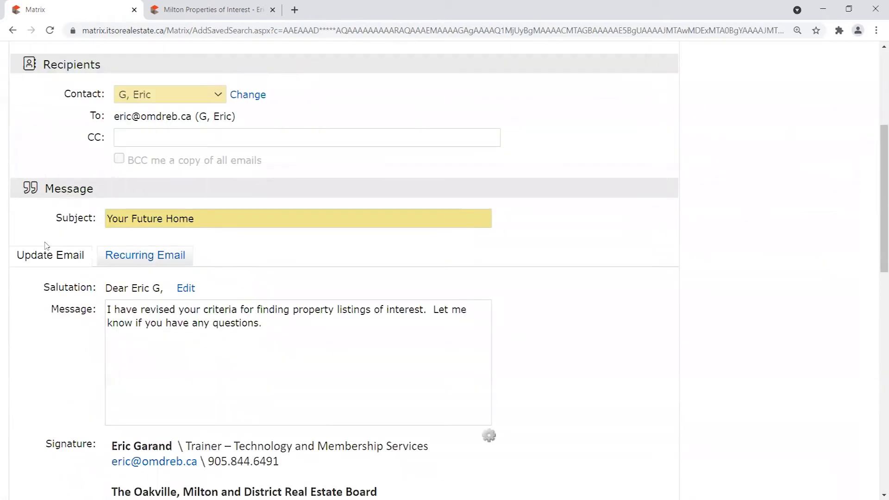
scroll(47, 241, "down", 5)
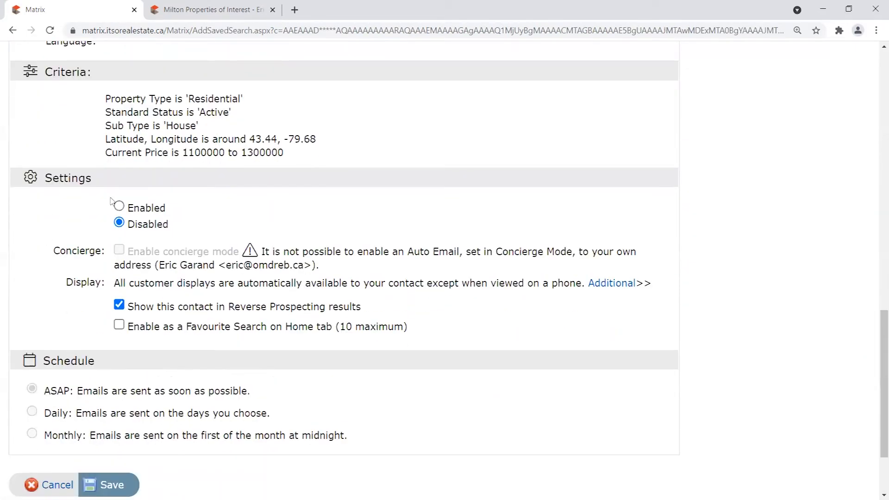
left_click(120, 207)
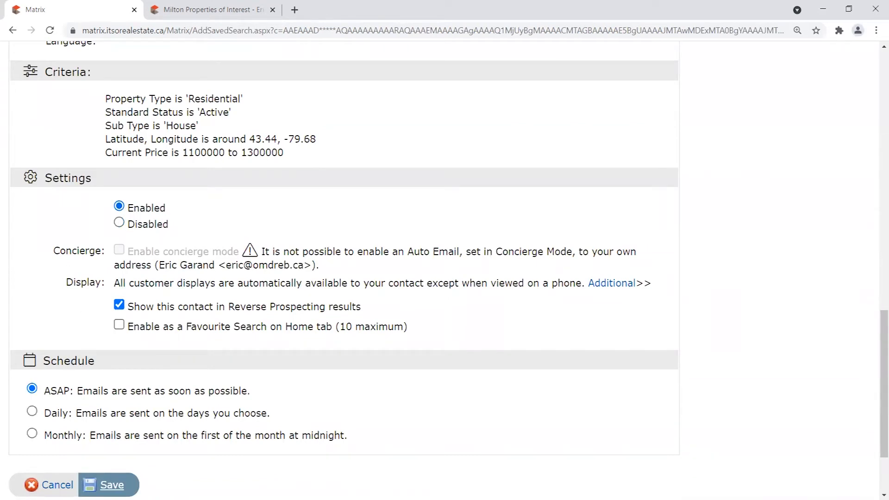
left_click(61, 484)
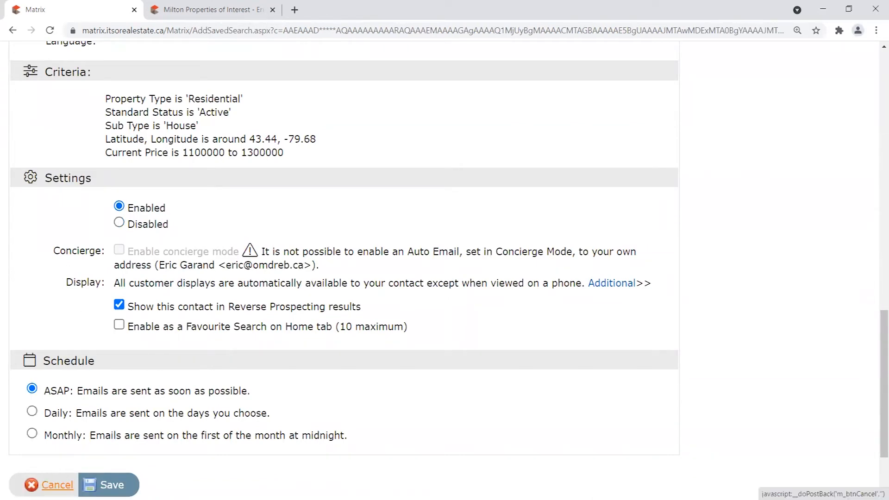
Check the 05/13/2021 Properties of Interest email settings, then switch to the Milton portal tab.
left_click(45, 322)
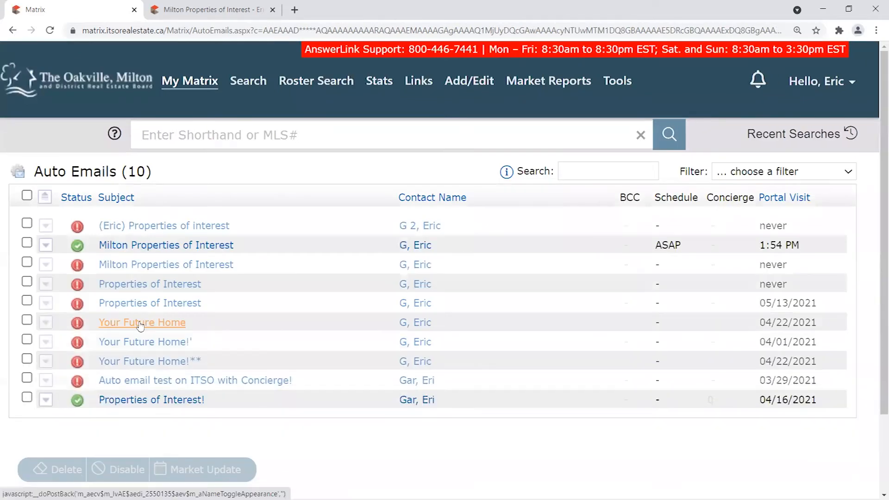
scroll(139, 320, "down", 2)
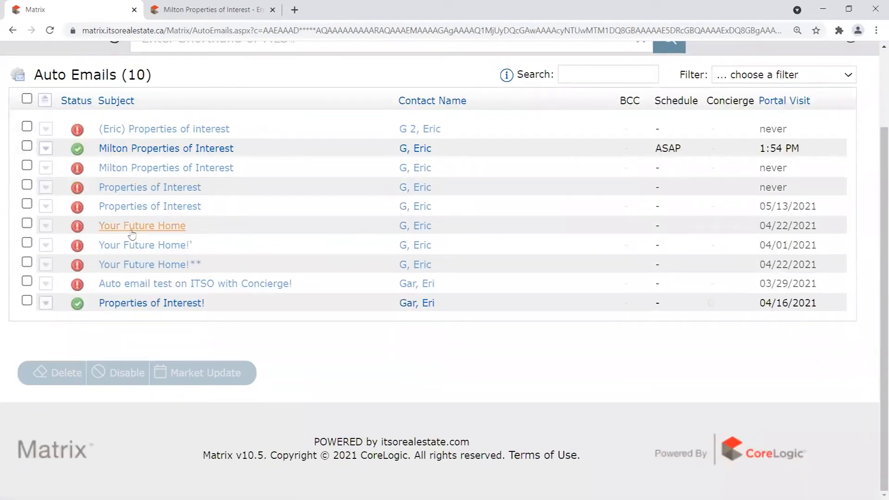
left_click(46, 206)
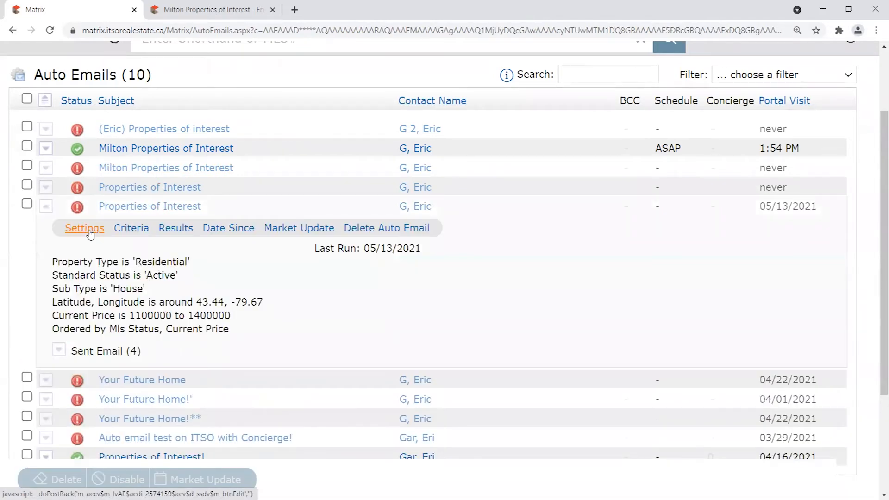
left_click(75, 237)
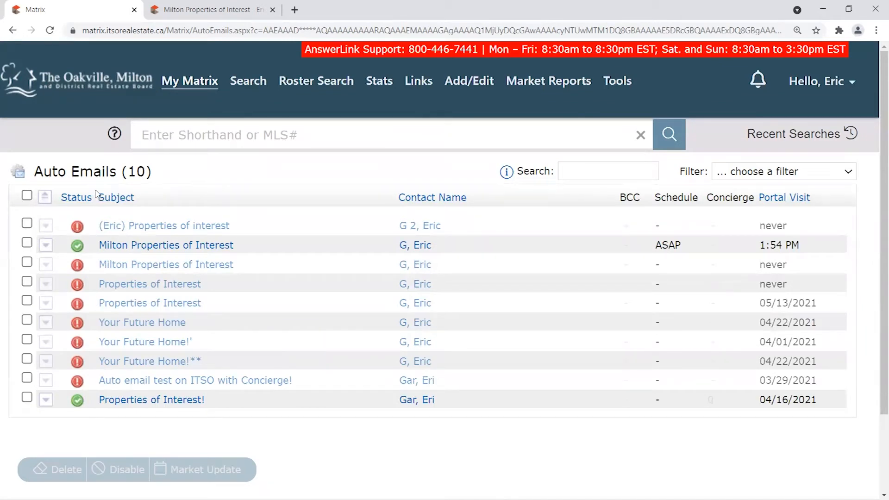
left_click(107, 79)
left_click(209, 11)
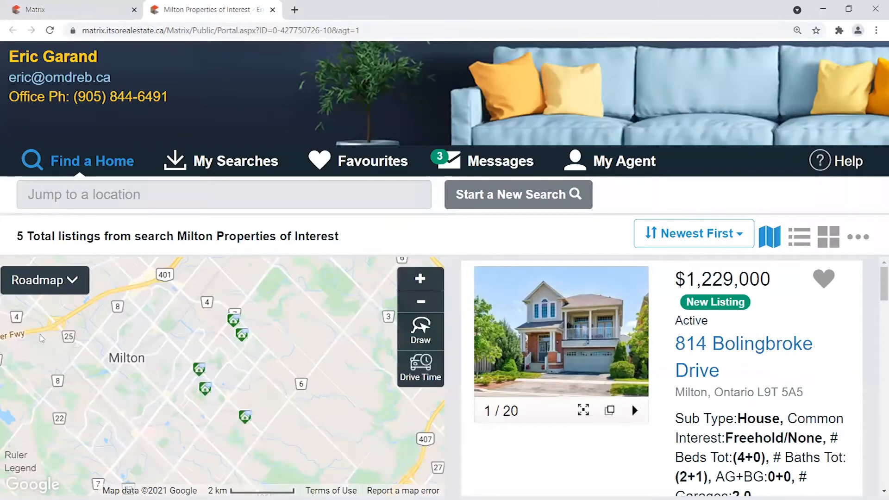
Explore the Milton listings on the map, zooming in and noting the 5 total listings.
mouse_move(250, 344)
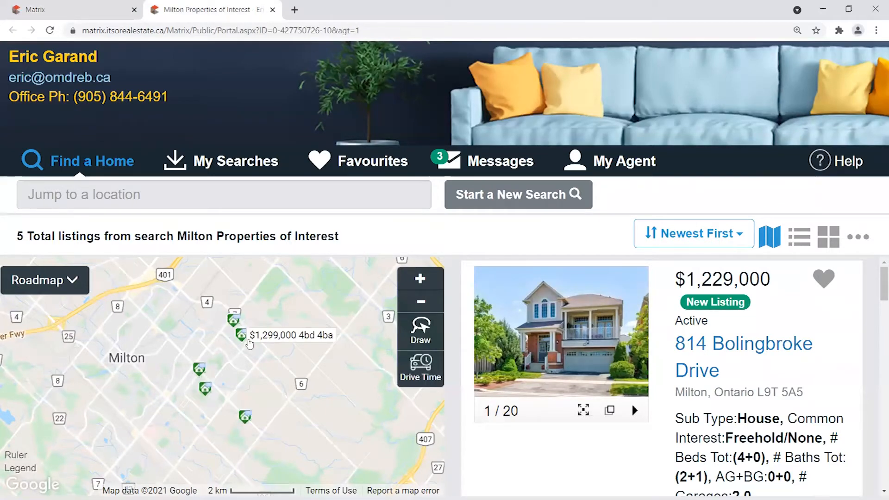
scroll(285, 327, "down", 2)
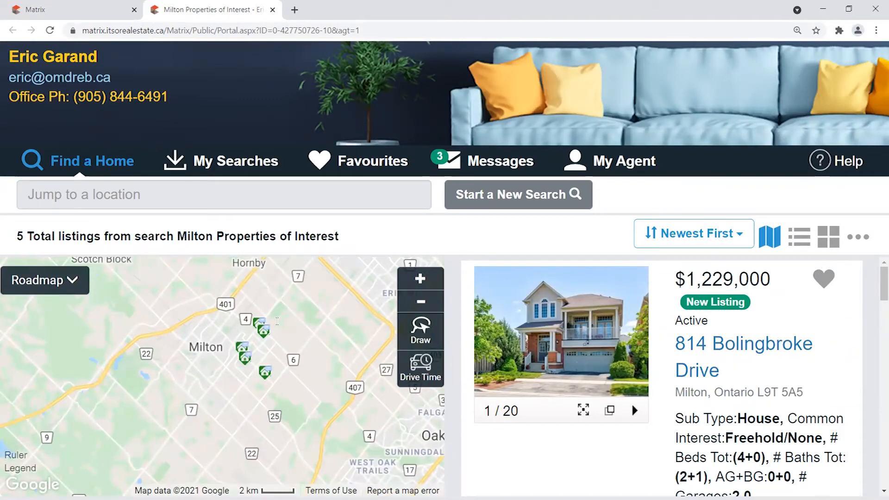
scroll(268, 390, "up", 2)
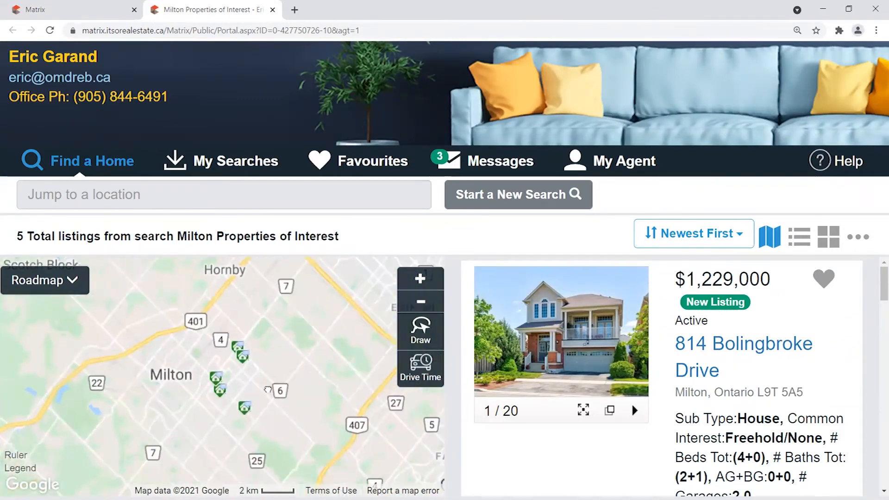
scroll(268, 390, "up", 1)
scroll(877, 288, "down", 1)
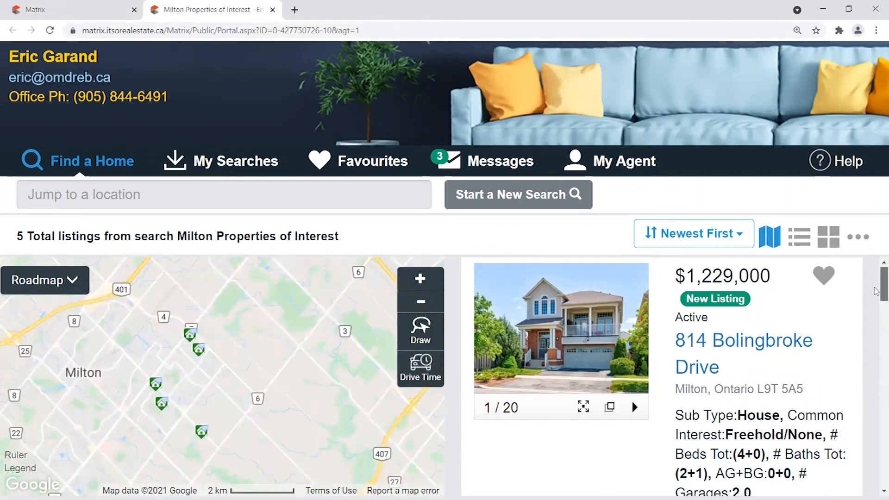
scroll(877, 301, "down", 5)
left_click_drag(876, 316, 877, 283)
left_click_drag(17, 236, 94, 236)
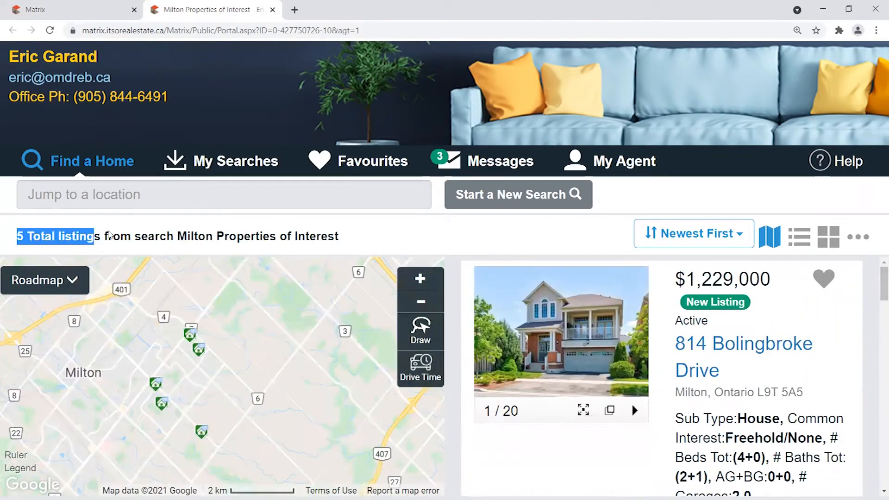
left_click(598, 248)
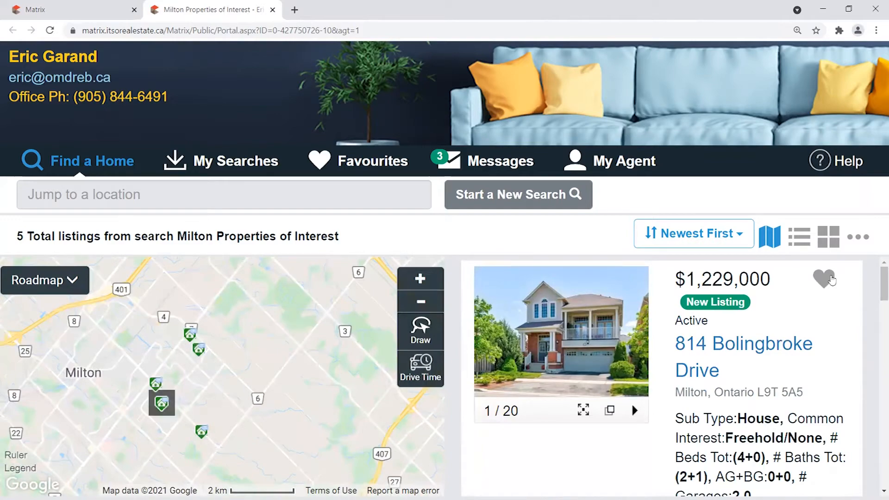
scroll(875, 279, "down", 3)
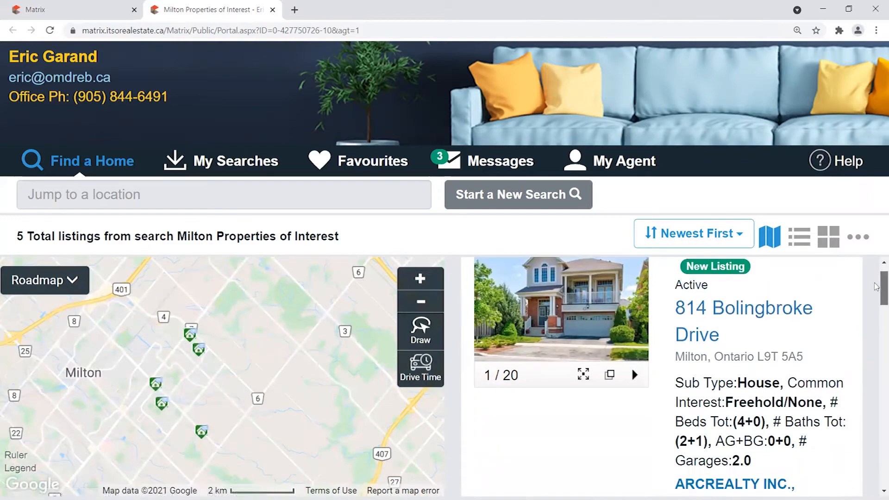
scroll(876, 329, "down", 8)
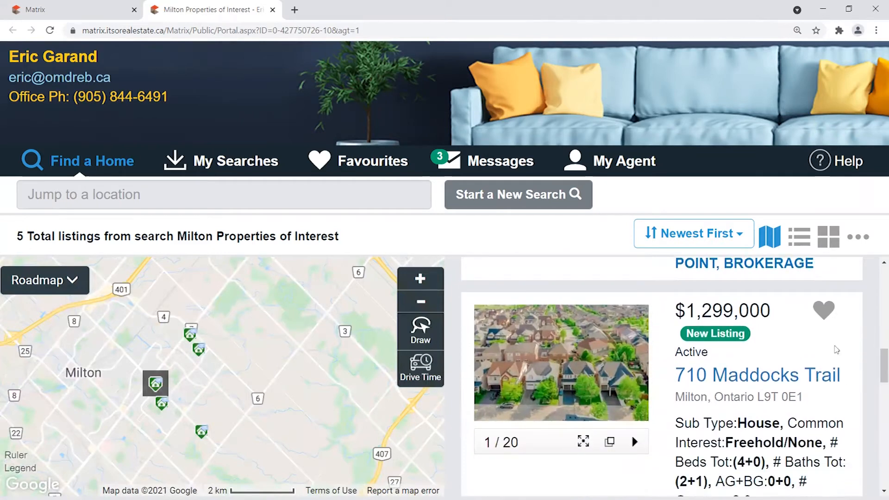
scroll(875, 352, "down", 5)
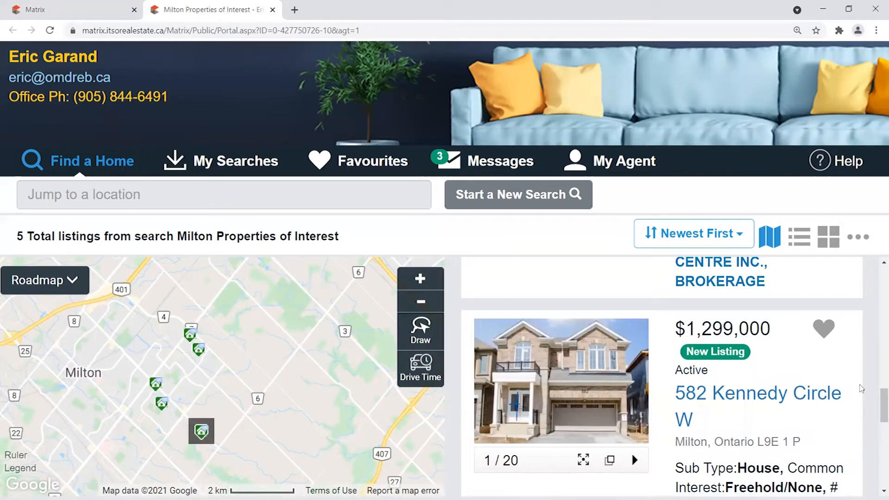
left_click(825, 329)
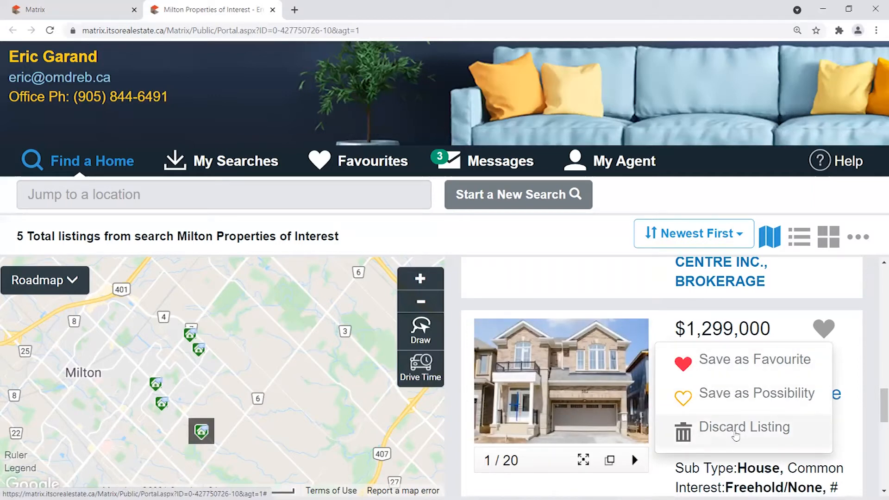
left_click(704, 435)
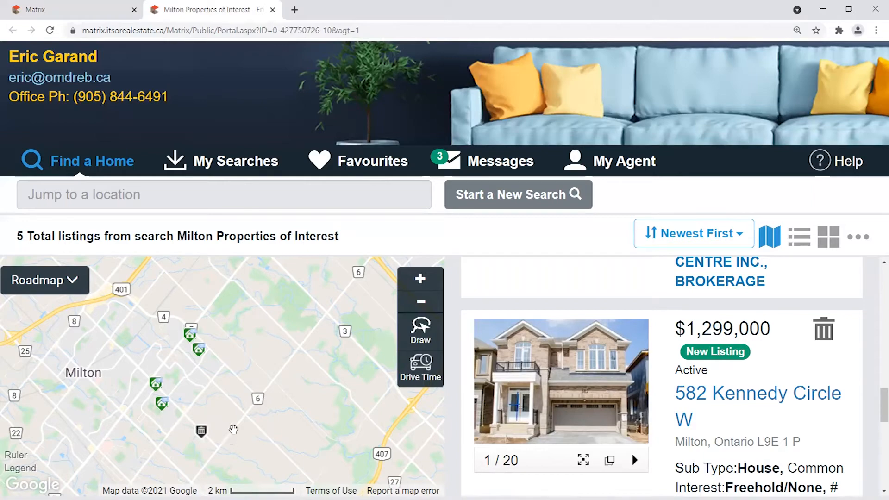
left_click_drag(878, 405, 875, 323)
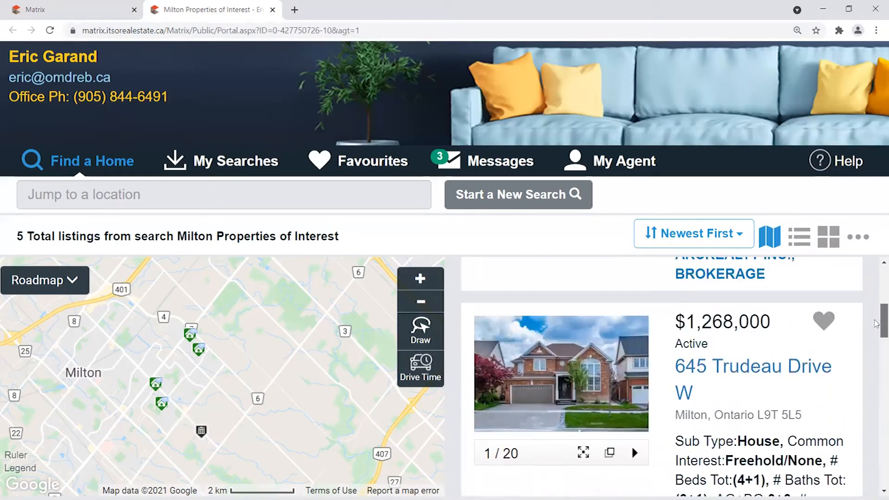
left_click(823, 327)
left_click(764, 353)
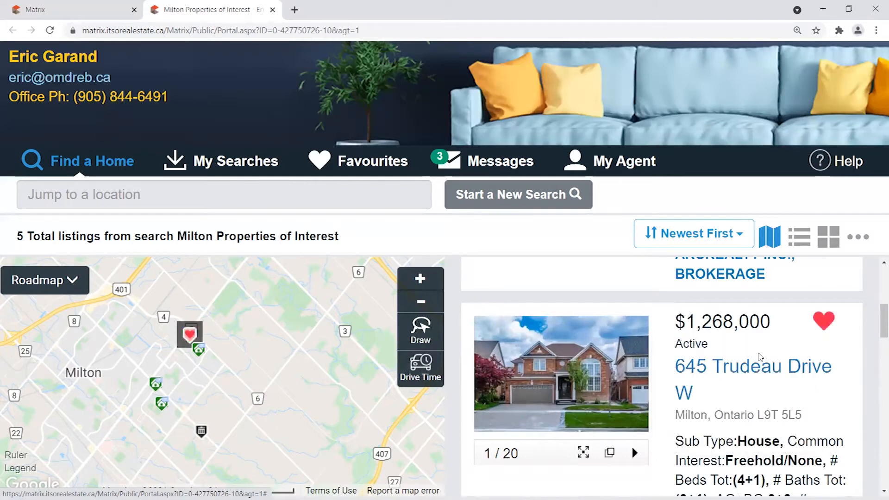
left_click_drag(877, 343, 876, 293)
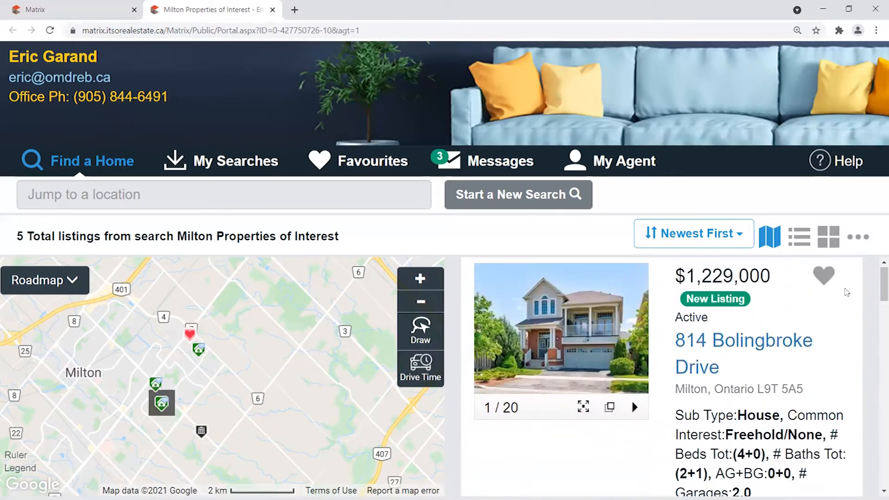
left_click(825, 280)
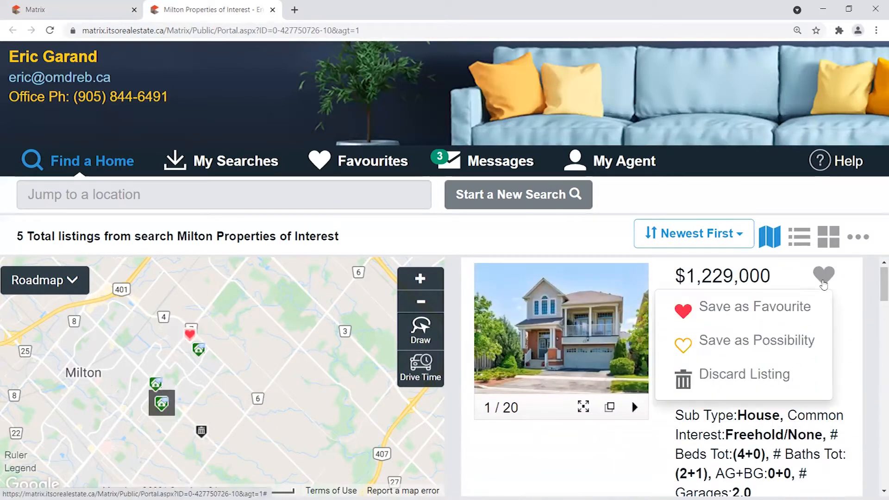
left_click(714, 348)
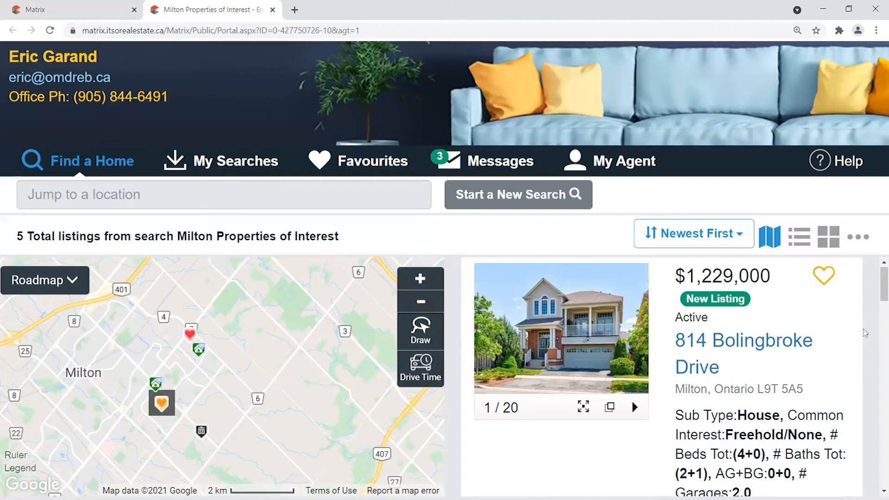
scroll(880, 285, "down", 2)
mouse_move(196, 340)
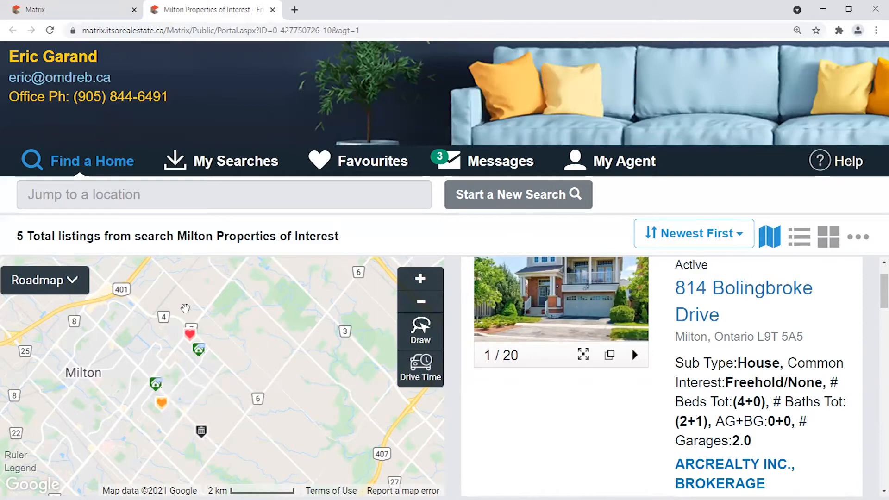
left_click_drag(877, 279, 876, 445)
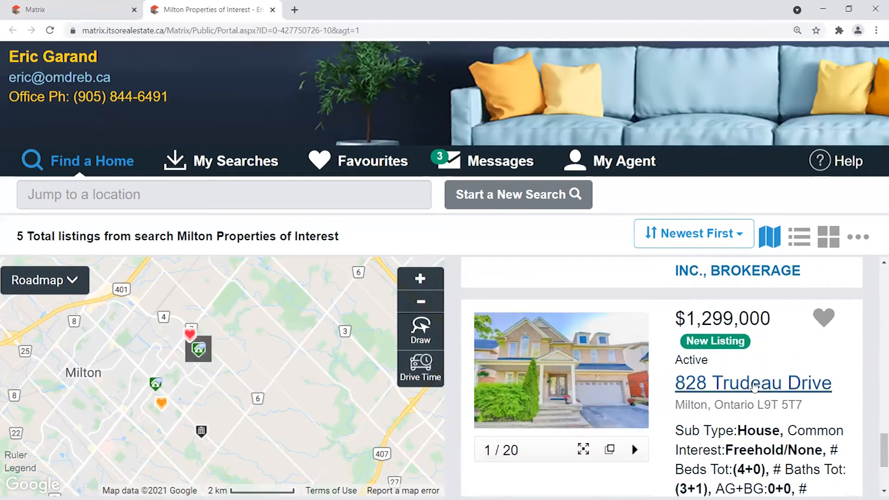
left_click(746, 388)
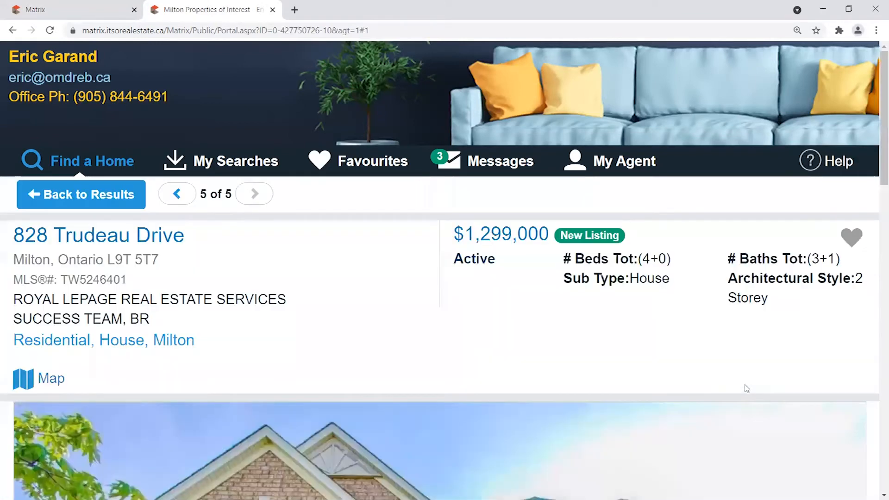
left_click(853, 238)
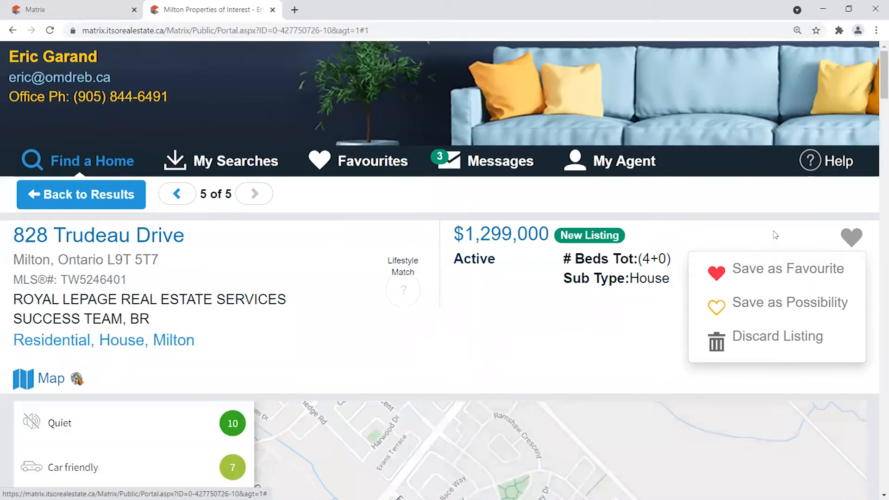
left_click(846, 236)
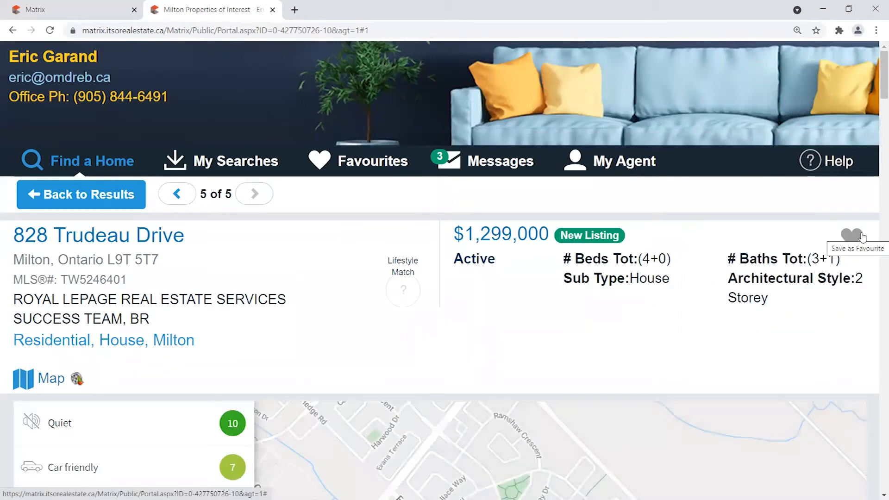
left_click_drag(876, 76, 877, 109)
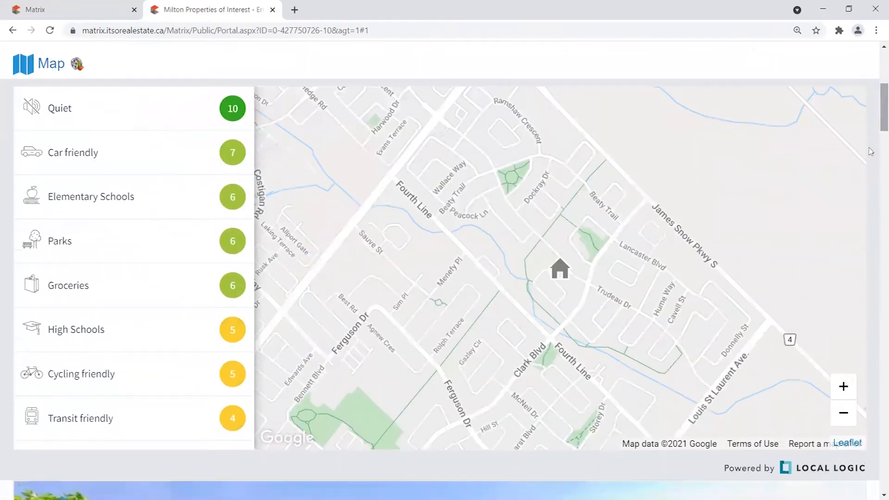
left_click(847, 413)
left_click(844, 386)
left_click_drag(877, 133, 876, 183)
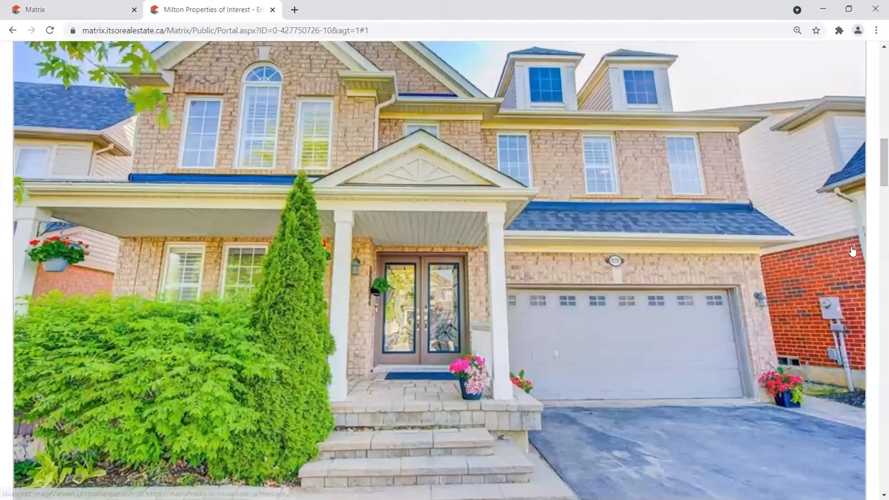
scroll(843, 255, "down", 8)
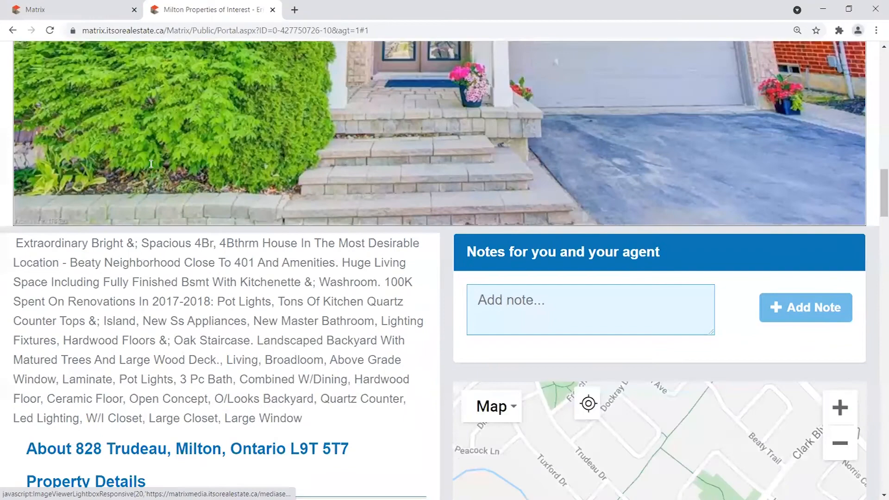
scroll(151, 164, "down", 9)
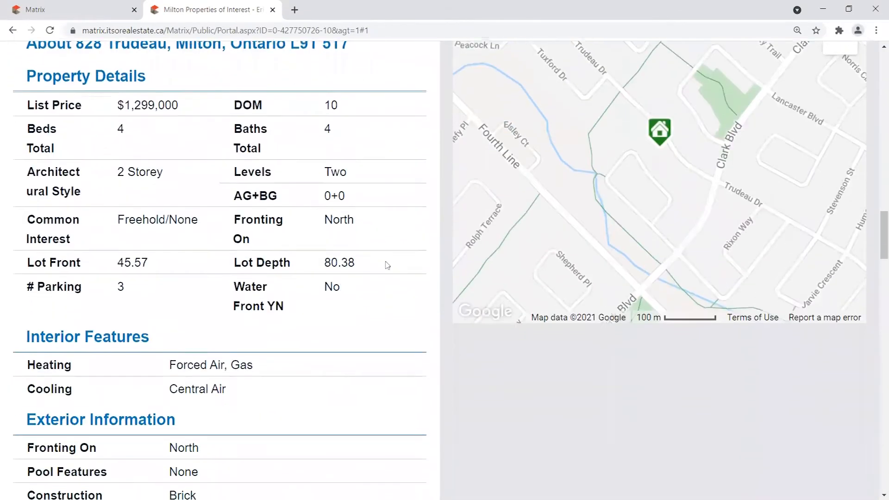
scroll(384, 306, "down", 20)
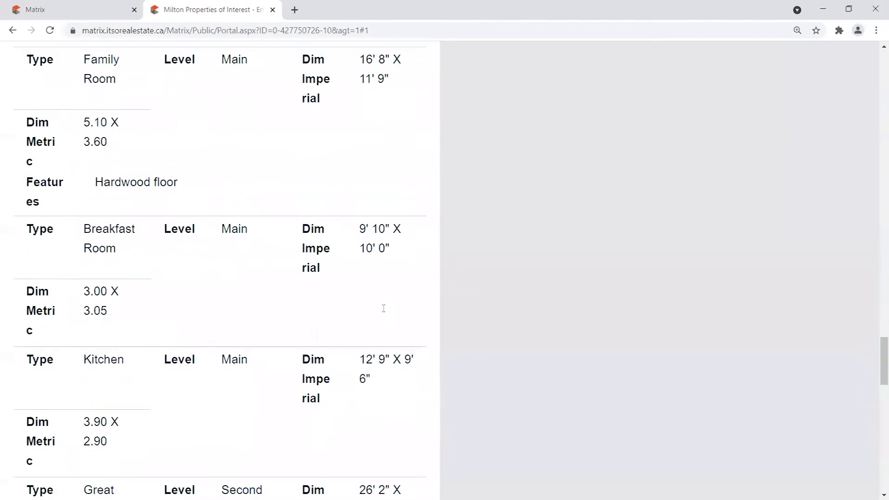
scroll(384, 308, "down", 20)
scroll(381, 343, "up", 16)
scroll(381, 341, "up", 20)
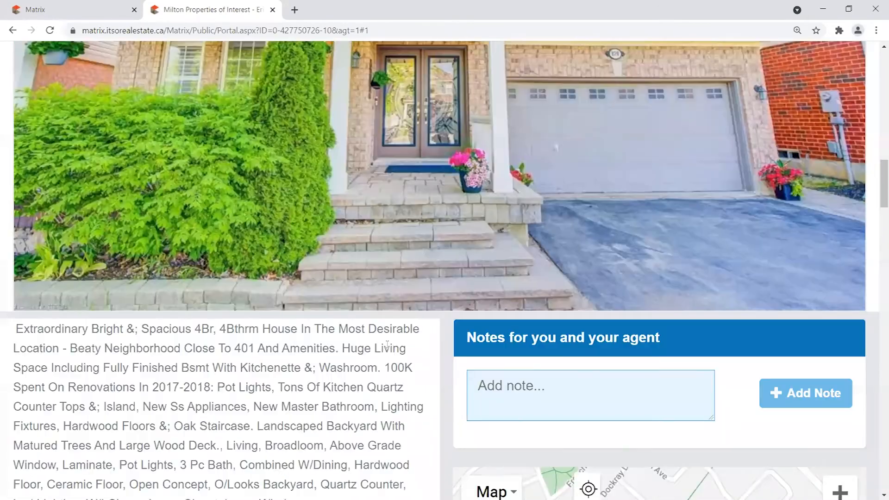
scroll(387, 345, "up", 2)
scroll(509, 333, "down", 3)
Post the note 'Hey, I really like this one, can you send me more information.' to the agent.
left_click(594, 330)
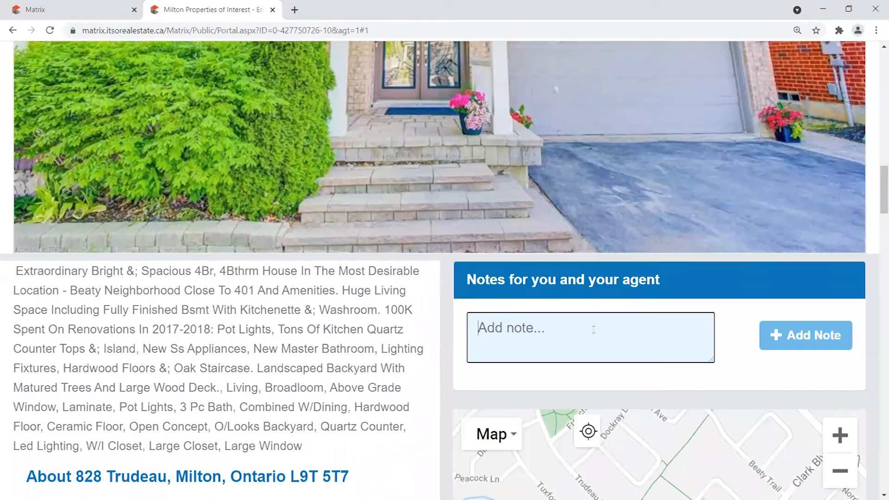
left_click_drag(471, 284, 756, 295)
left_click(595, 350)
type("Hey, I really like this one, can you send me more information.")
left_click(810, 330)
scroll(653, 405, "down", 1)
left_click_drag(571, 331, 634, 340)
left_click_drag(738, 379, 596, 374)
left_click(502, 357)
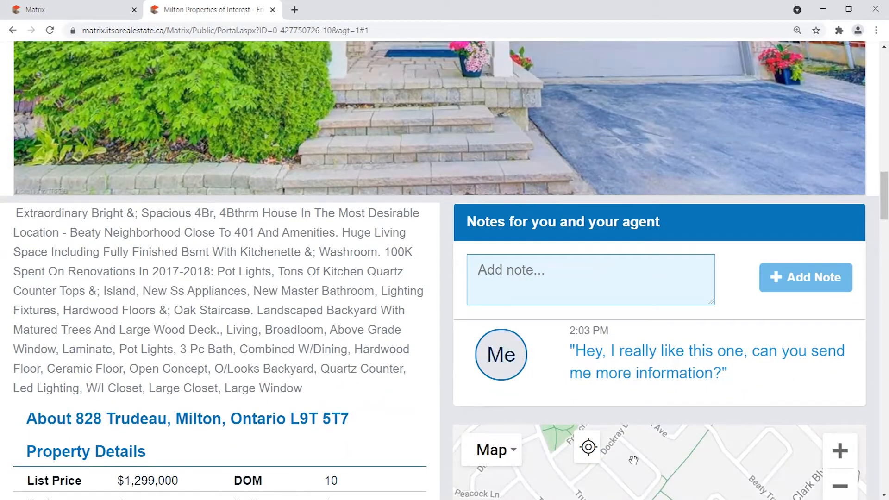
left_click(525, 268)
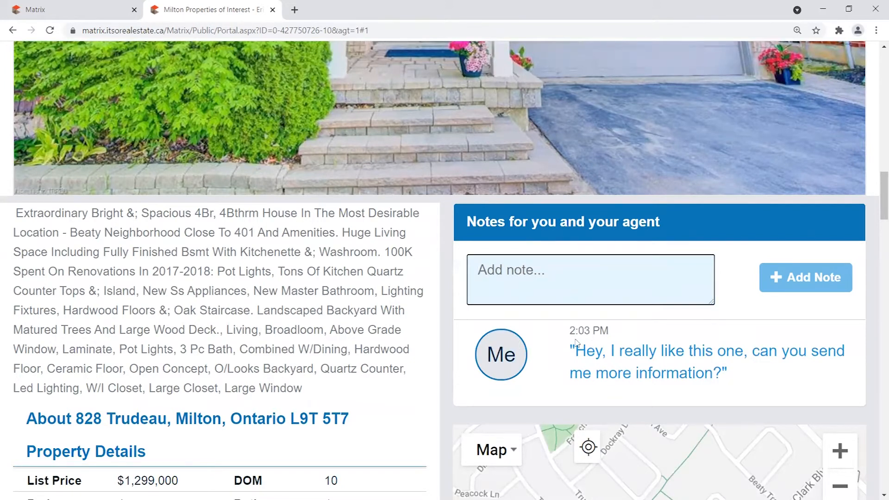
left_click_drag(571, 351, 841, 381)
left_click(827, 367)
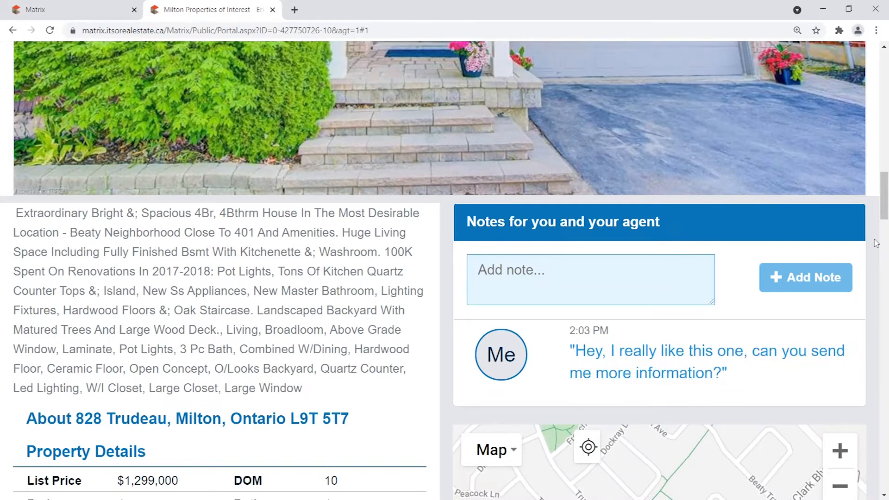
left_click_drag(878, 167, 877, 131)
scroll(877, 79, "up", 7)
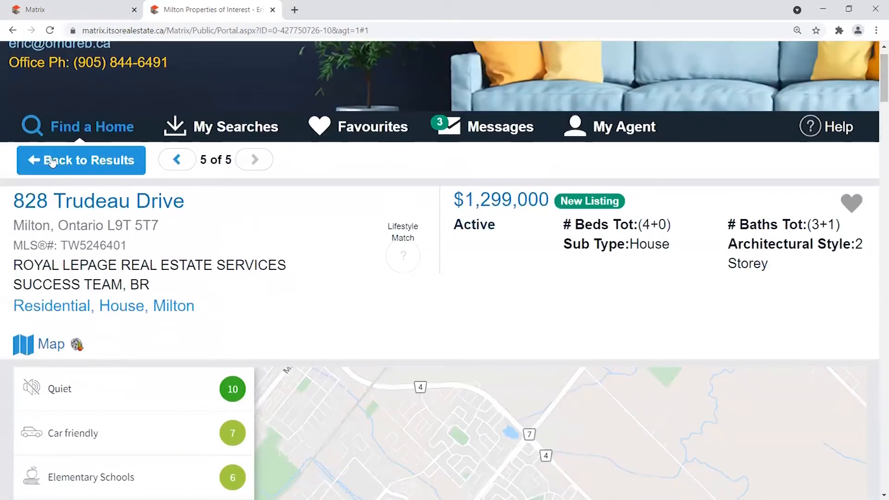
left_click(51, 161)
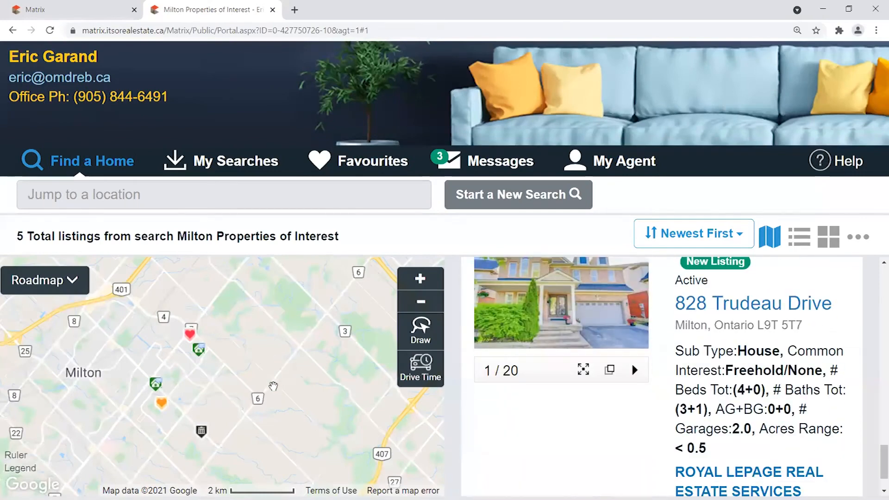
Close the portal browser tab, landing on the dashboard with News & Alerts and Hot Sheets.
mouse_move(204, 437)
scroll(454, 394, "up", 15)
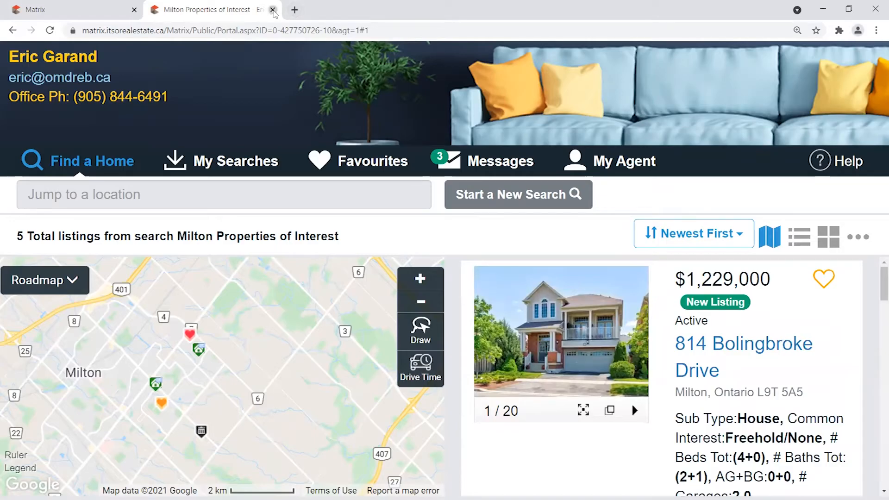
left_click(272, 10)
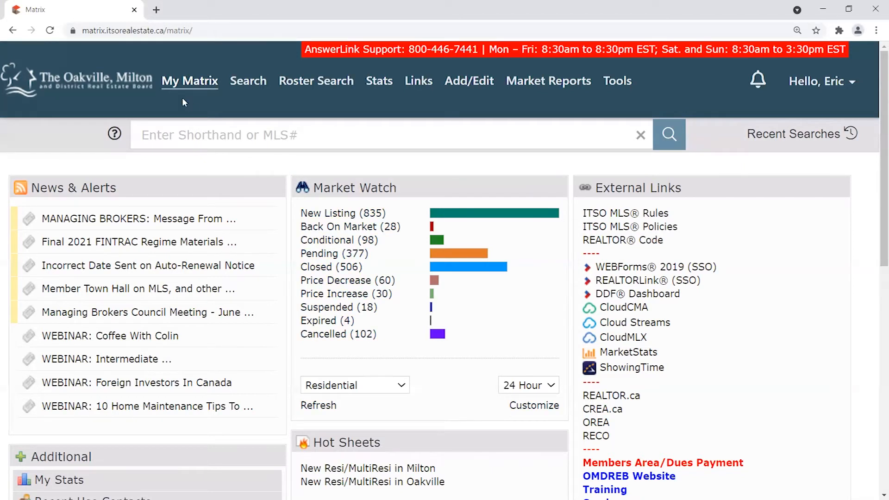
mouse_move(168, 84)
mouse_move(852, 86)
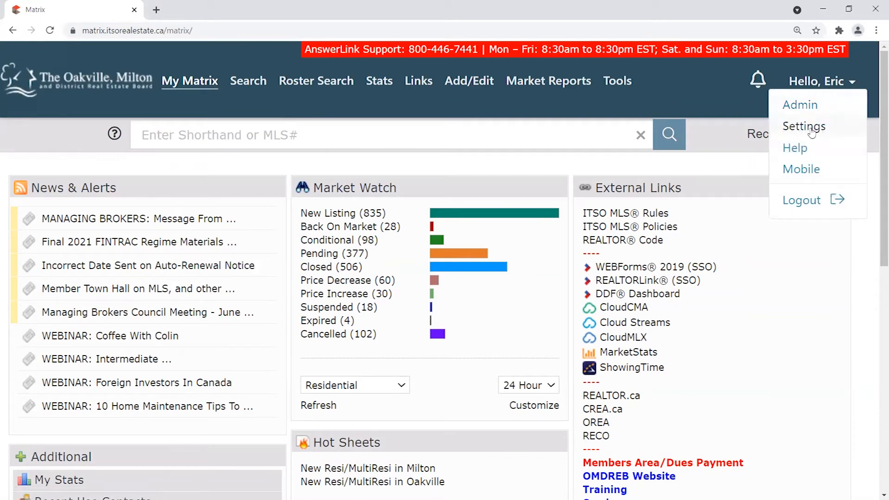
mouse_move(194, 90)
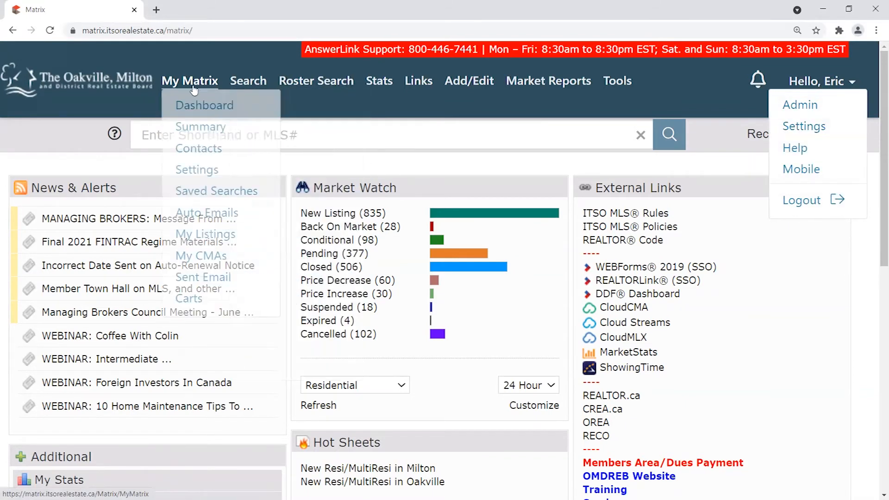
left_click(201, 172)
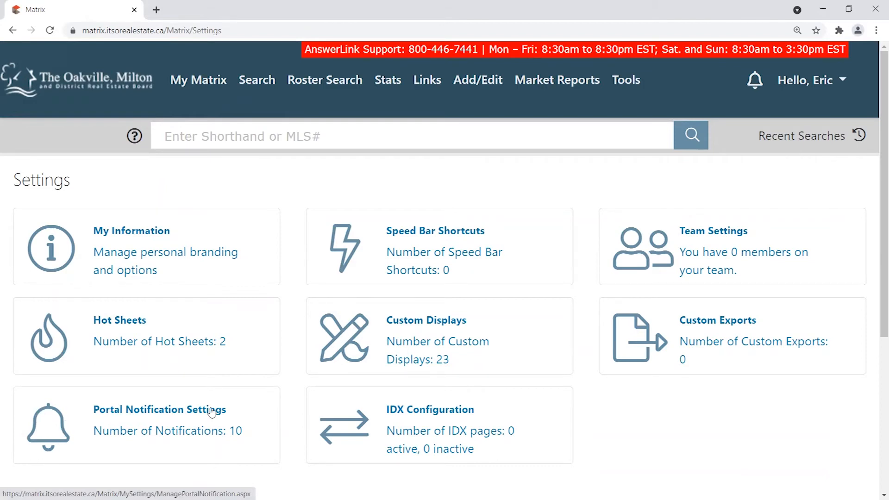
left_click(141, 426)
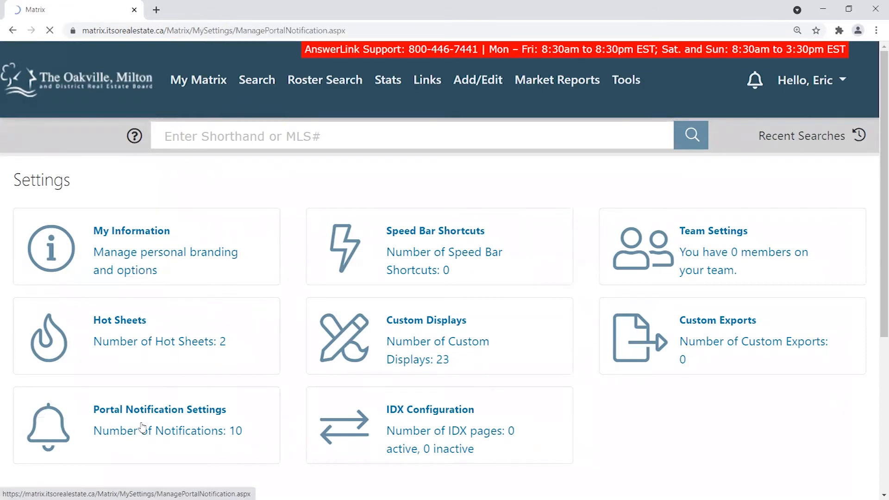
scroll(876, 176, "down", 1)
left_click_drag(875, 173, 872, 201)
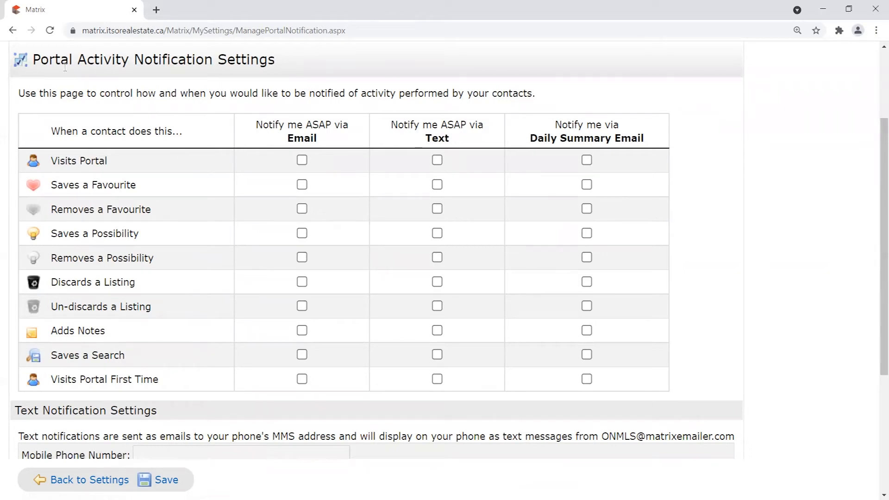
left_click_drag(35, 60, 279, 57)
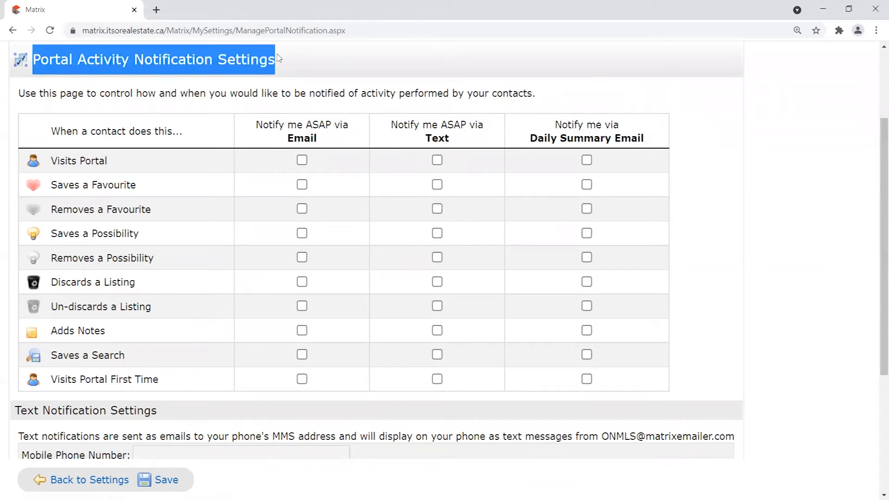
left_click(286, 58)
left_click_drag(263, 125, 343, 141)
left_click_drag(391, 124, 497, 138)
mouse_move(555, 124)
left_mouse_down()
mouse_move(644, 126)
mouse_move(664, 140)
mouse_move(608, 139)
mouse_move(554, 121)
left_mouse_up()
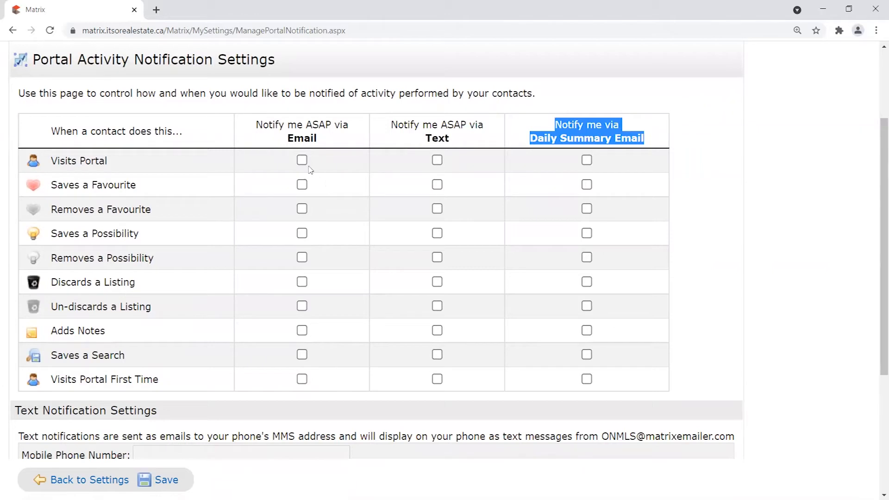
left_click(272, 138)
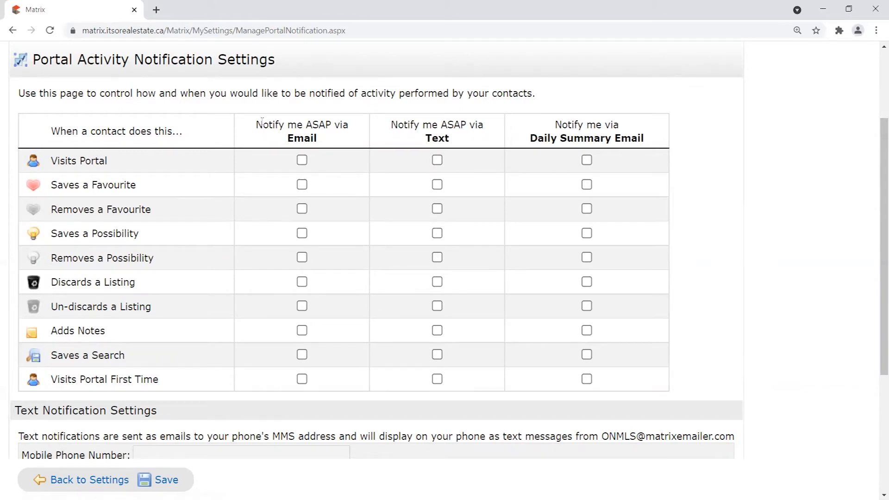
left_click_drag(256, 125, 343, 140)
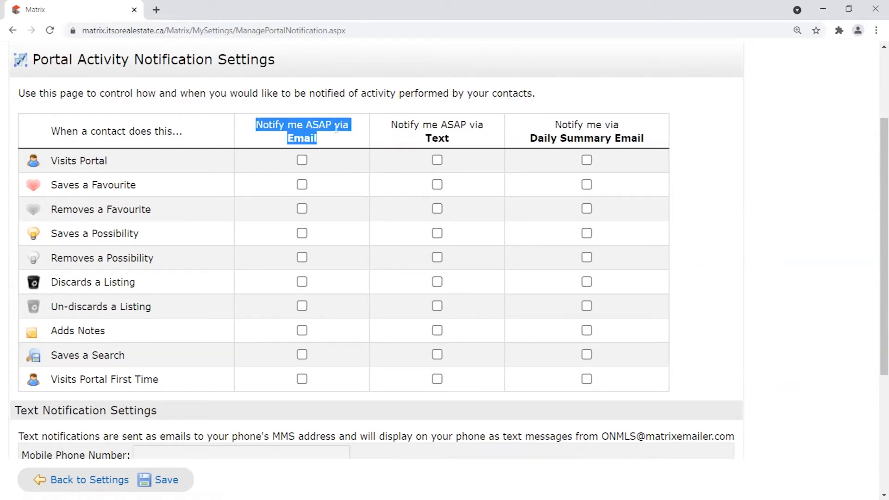
left_click(330, 146)
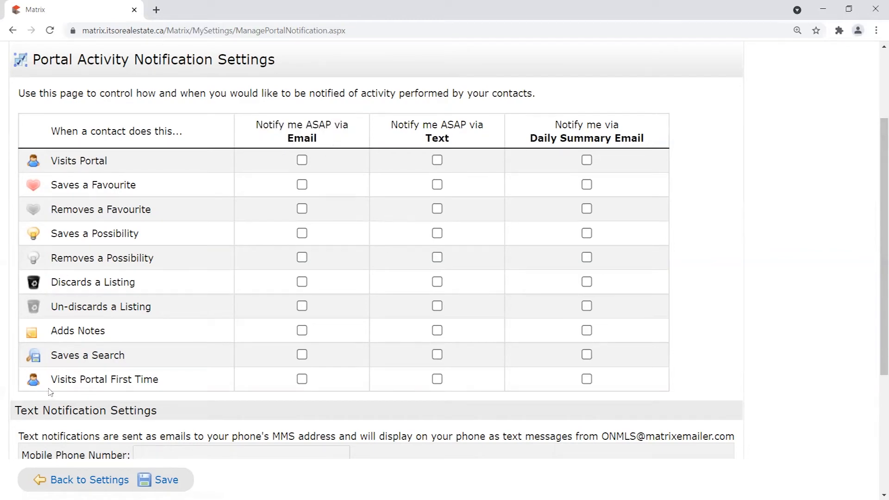
left_click_drag(50, 393, 234, 377)
Try the email, text and daily summary options for first portal visits, leaving all unticked.
left_click(302, 379)
left_click(302, 379)
left_click(437, 379)
left_click(438, 379)
left_click(587, 380)
triple_click(554, 138)
left_click(610, 391)
left_click(587, 379)
Tick immediate email for Saves a Favourite, Saves a Possibility, Discards a Listing, Adds Notes, Visits Portal First Time.
left_click_drag(52, 188, 155, 189)
left_click(157, 189)
left_click(302, 185)
left_click(302, 233)
left_click(303, 282)
left_click(302, 331)
left_click(302, 380)
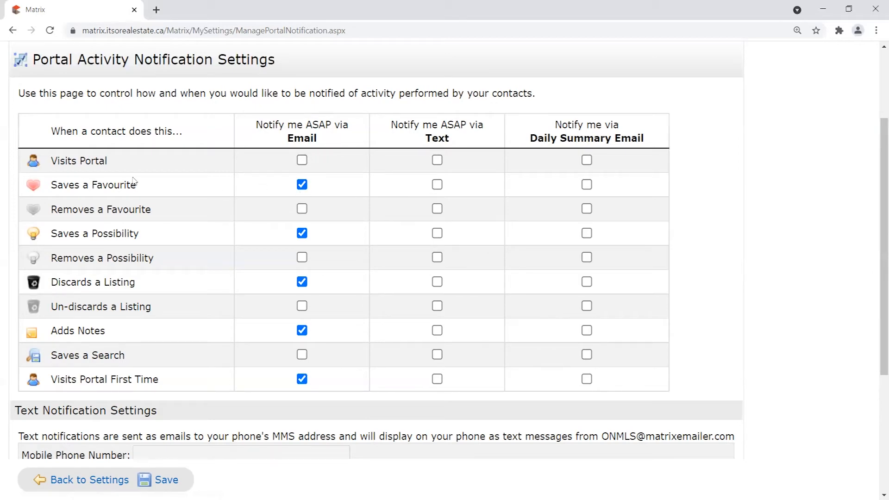
Highlight the five ticked event rows to review the email alert choices.
left_click_drag(55, 185, 136, 185)
left_click_drag(57, 233, 139, 233)
left_click_drag(50, 282, 136, 282)
left_click_drag(51, 331, 123, 333)
left_click_drag(162, 382, 28, 381)
left_click_drag(106, 332, 15, 329)
left_click(308, 173)
left_click_drag(142, 283, 51, 283)
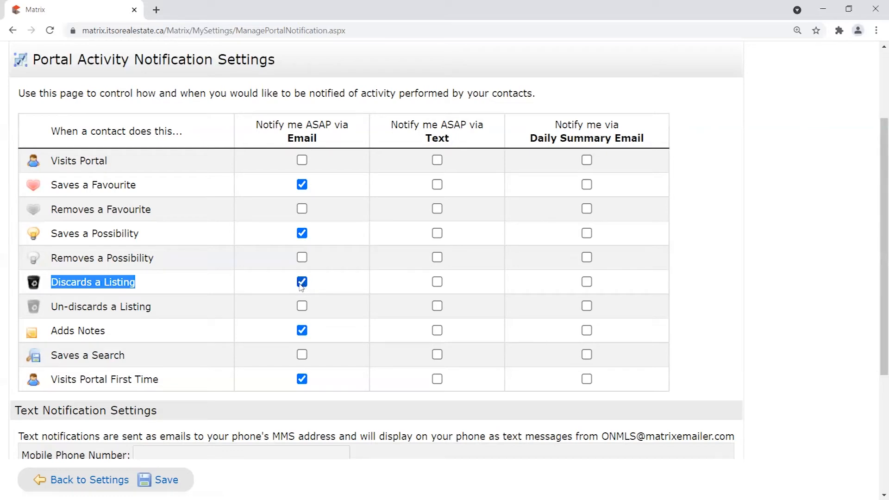
triple_click(126, 186)
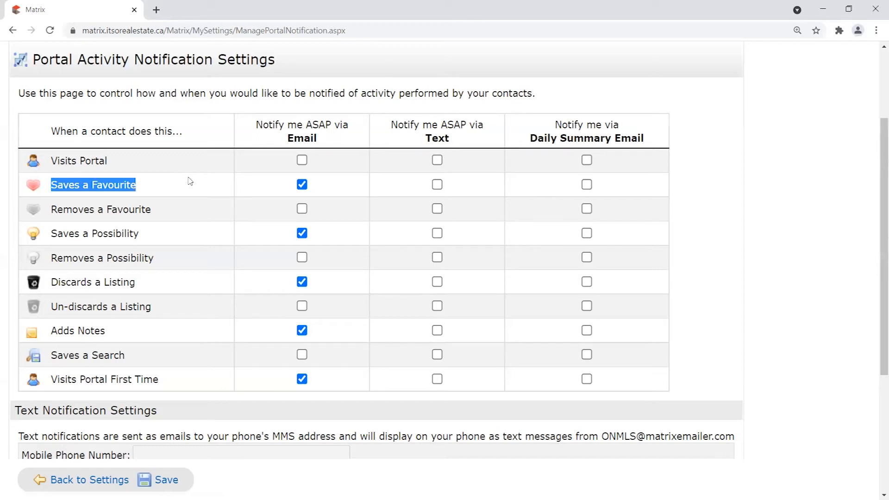
left_click(128, 179)
left_click_drag(111, 191, 141, 188)
left_click(147, 185)
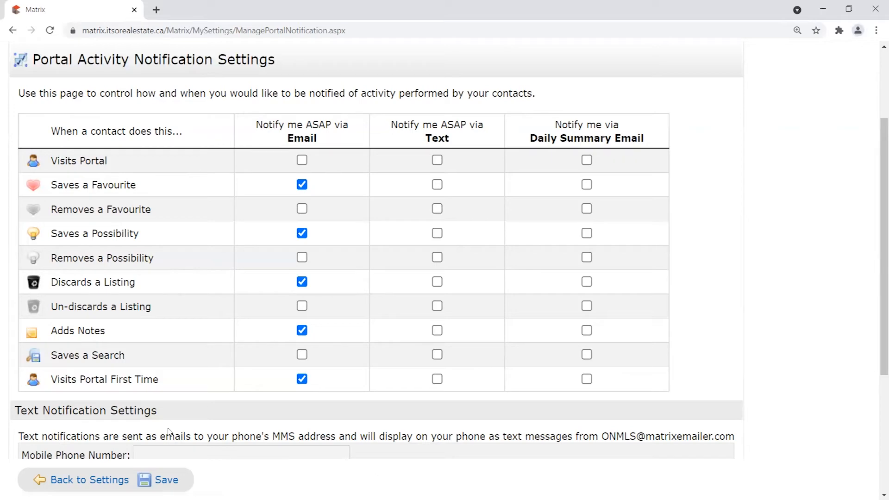
left_click_drag(33, 61, 284, 60)
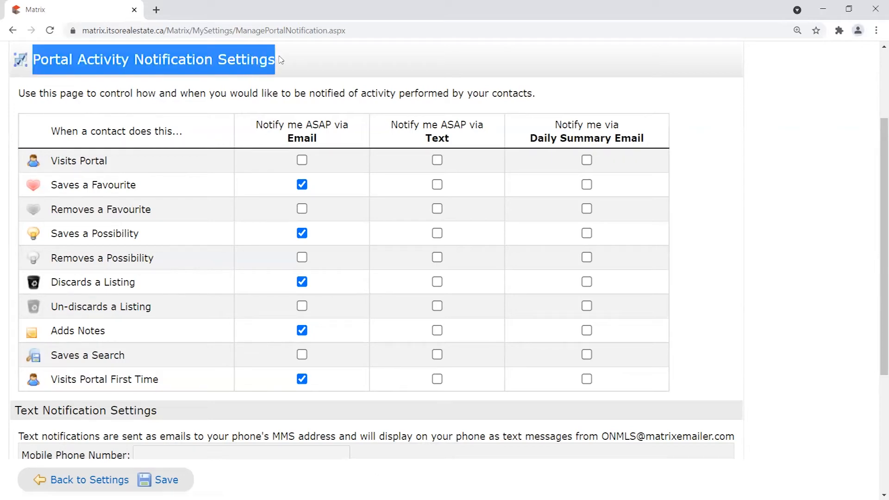
left_click(300, 73)
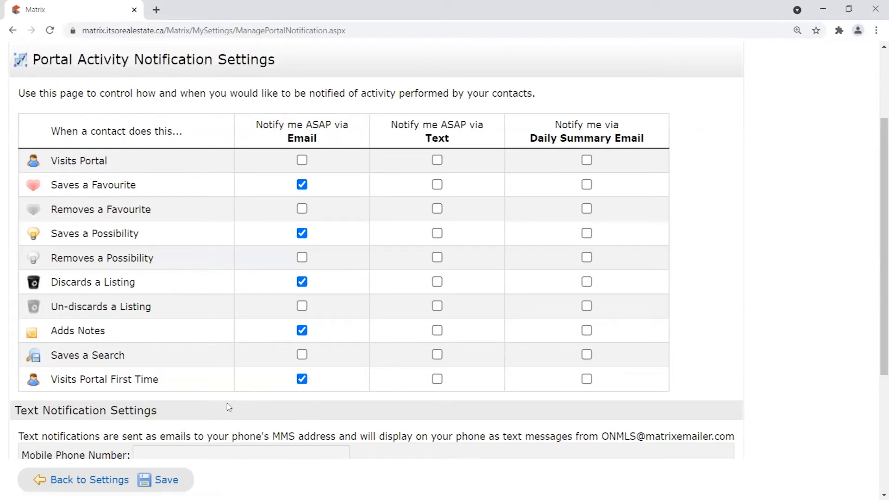
Scroll through the notification page, reviewing the text notification settings explanation.
scroll(304, 408, "down", 3)
scroll(324, 222, "up", 1)
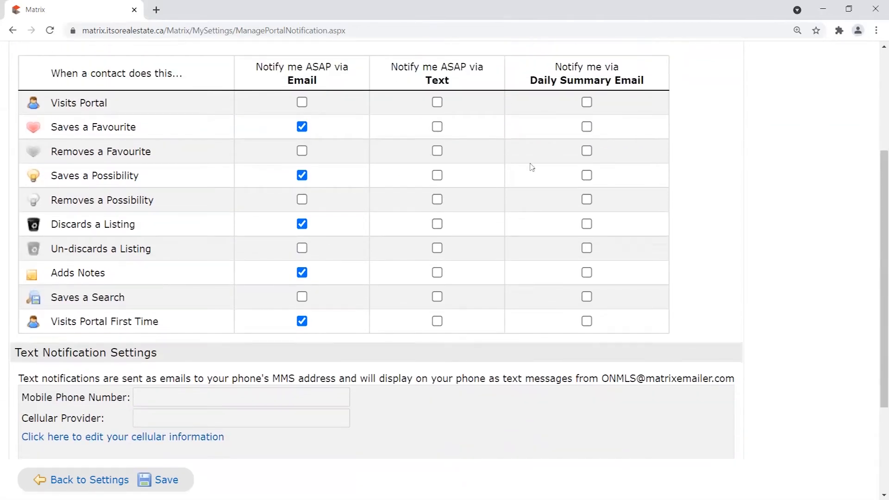
scroll(449, 390, "up", 1)
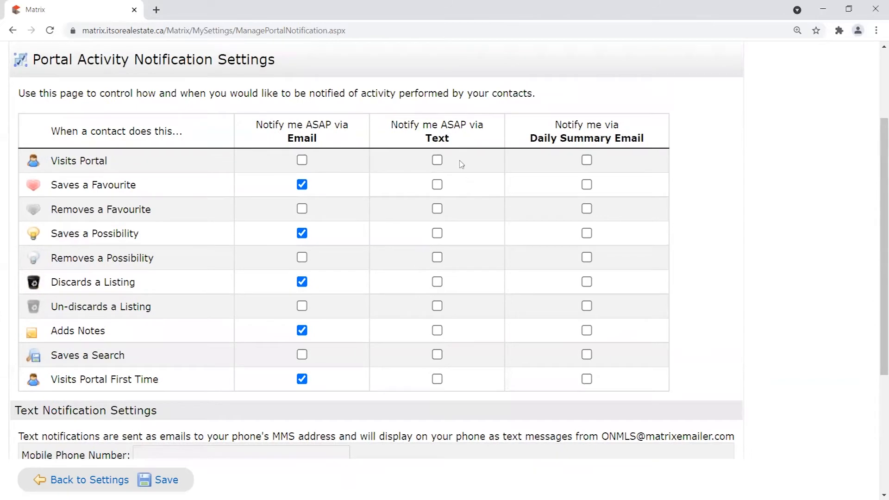
scroll(460, 165, "down", 1)
left_click_drag(407, 64, 482, 79)
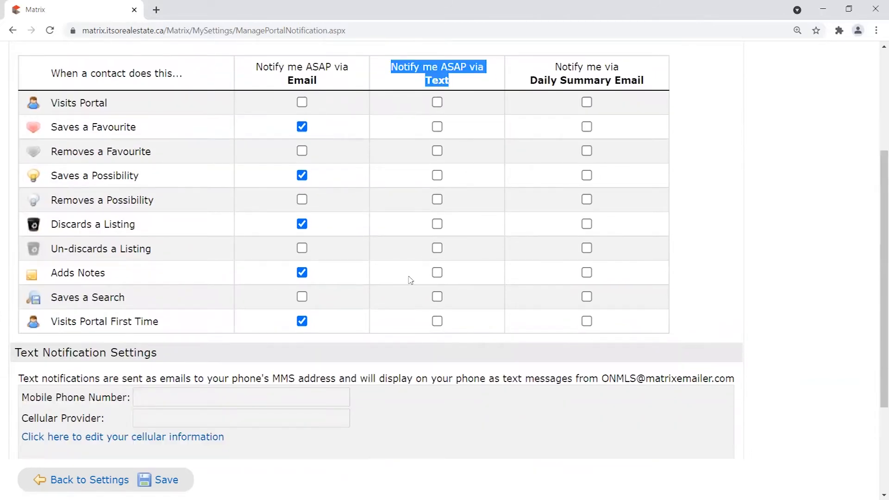
scroll(411, 278, "down", 1)
left_click_drag(20, 321, 304, 395)
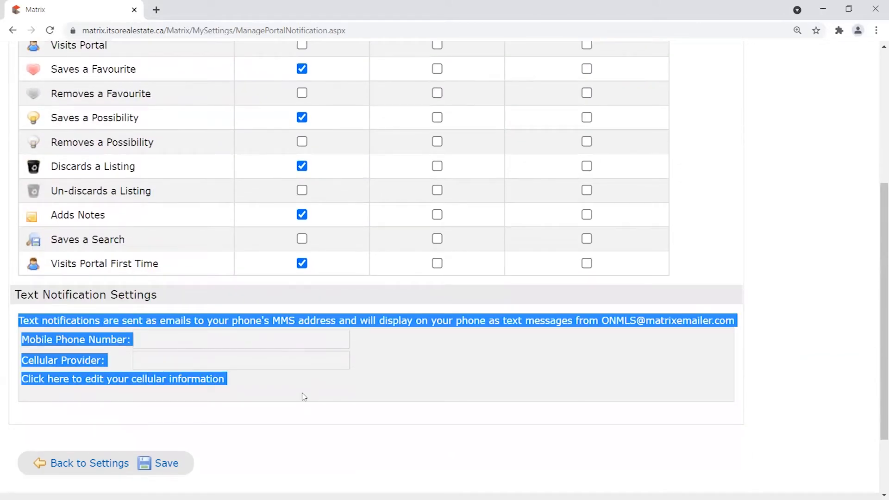
left_click(303, 388)
scroll(235, 334, "down", 1)
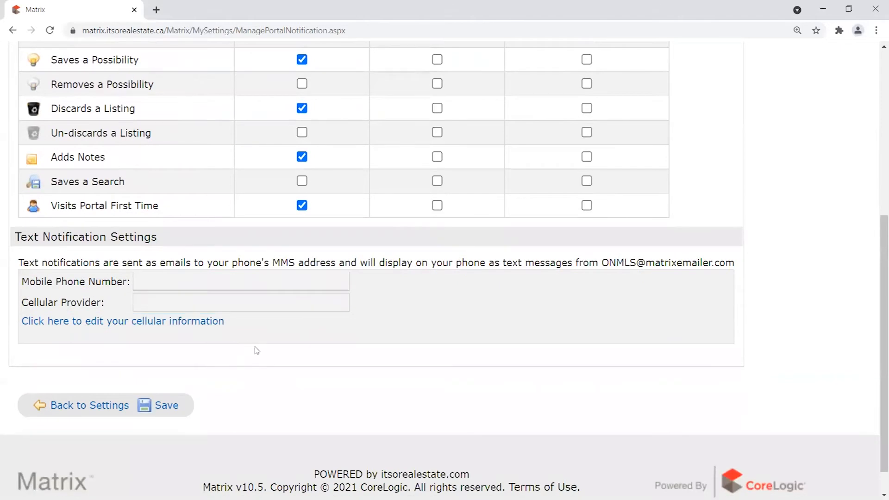
scroll(254, 352, "up", 1)
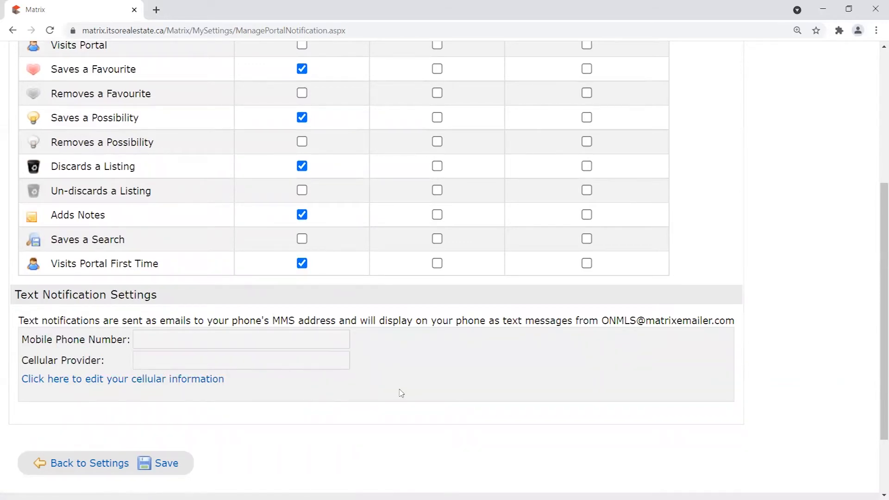
scroll(401, 393, "down", 2)
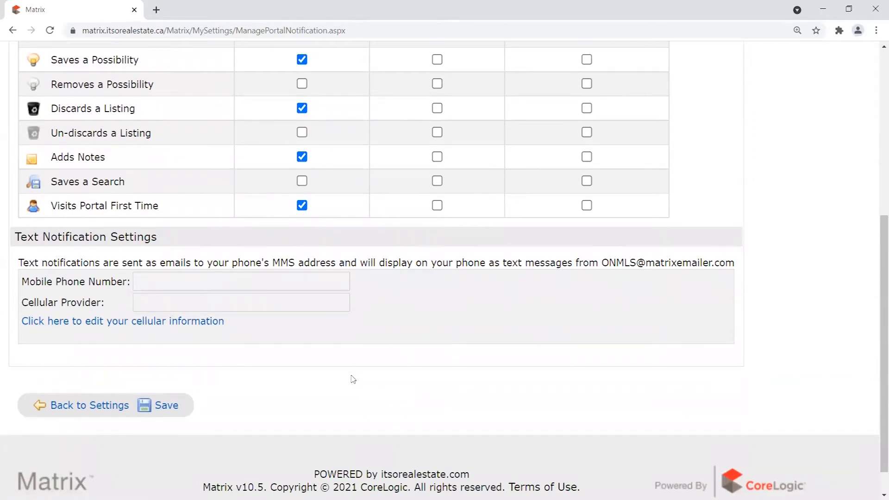
scroll(352, 379, "up", 4)
scroll(427, 396, "down", 2)
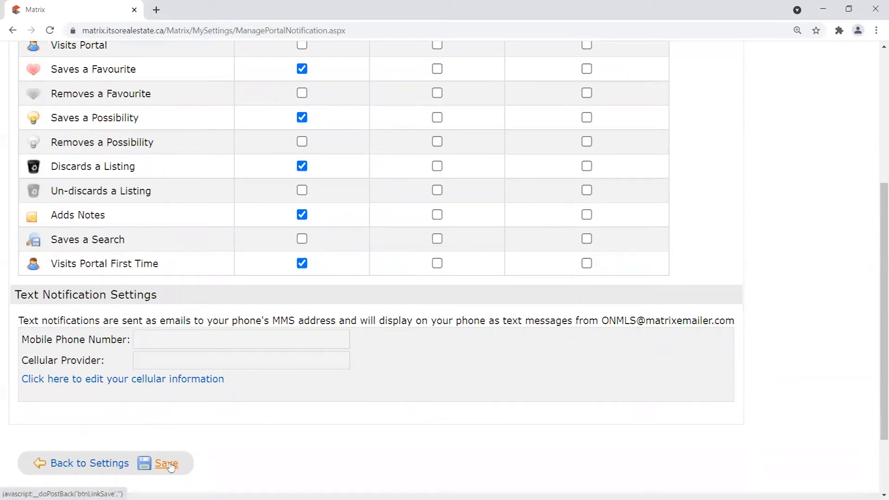
scroll(170, 466, "up", 1)
Untick all five immediate-email boxes and return to Settings without saving.
left_click(303, 127)
left_click(303, 175)
left_click(302, 224)
left_click(302, 273)
left_click(302, 321)
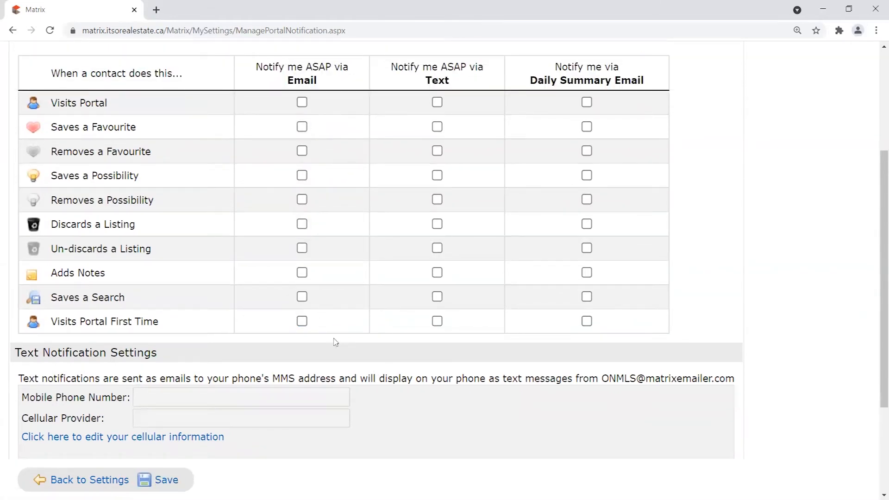
scroll(250, 369, "down", 2)
left_click(83, 463)
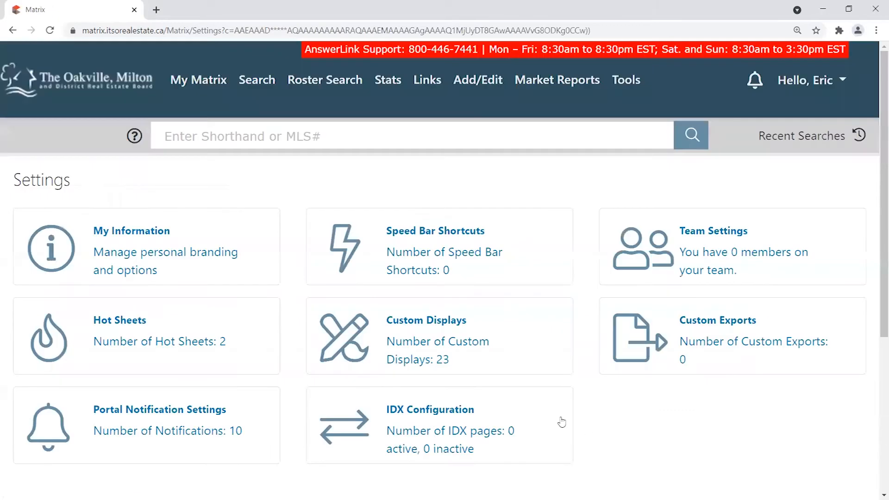
Go home, then reopen Portal Notification Settings via My Matrix > Settings.
left_click(93, 93)
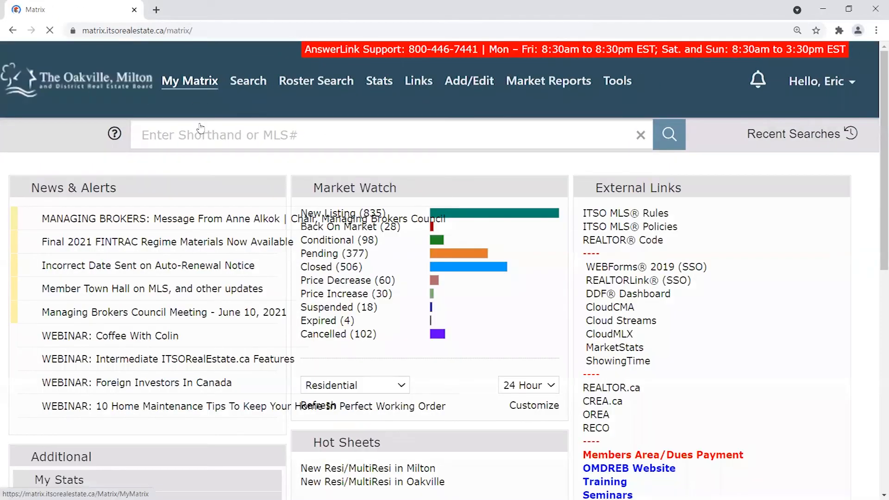
mouse_move(191, 82)
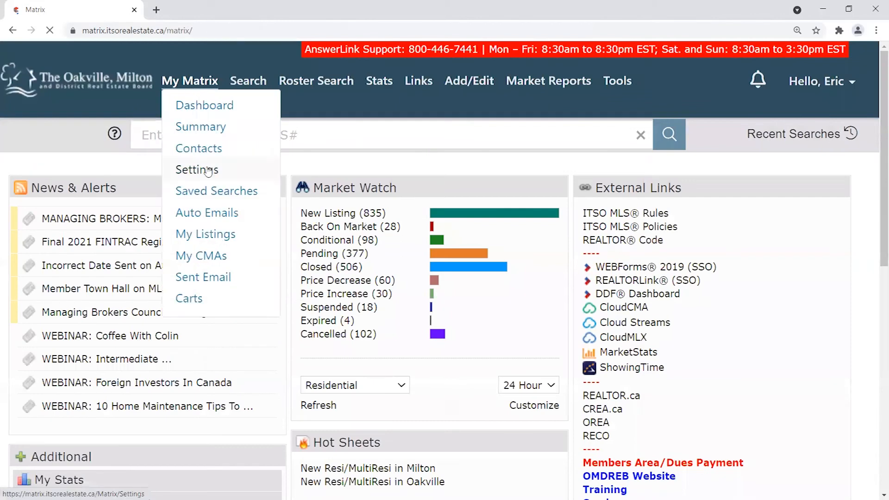
left_click(198, 169)
left_click(148, 430)
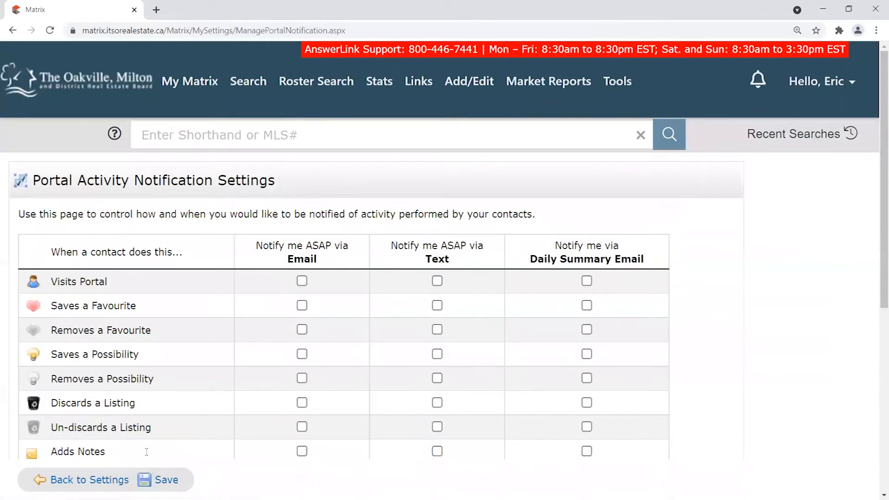
Return to the Matrix home page and close the Milton Properties of Interest Outlook message.
left_click(90, 79)
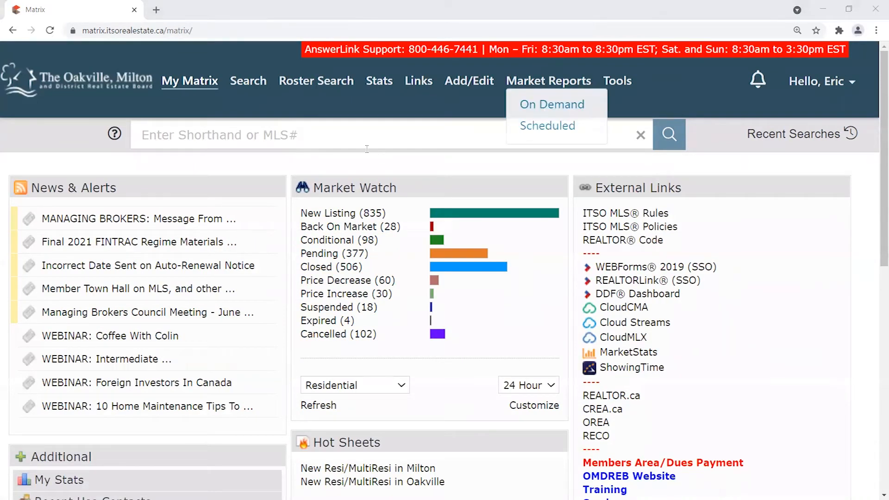
left_click(288, 158)
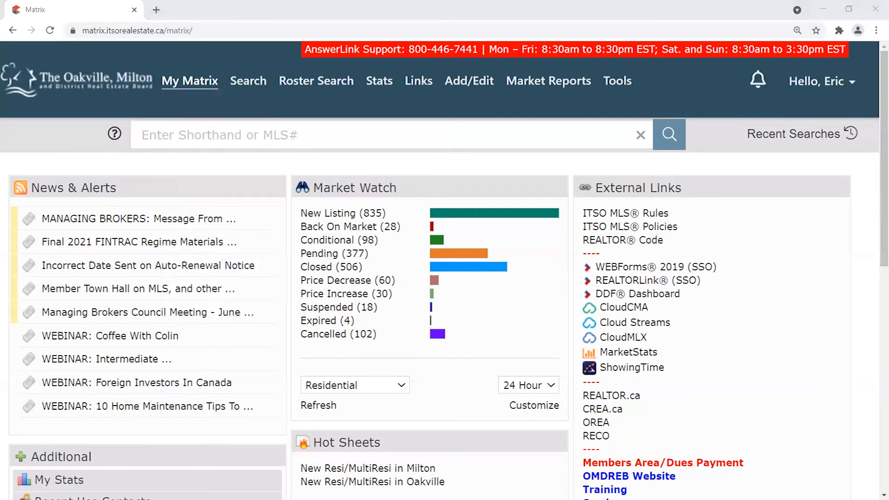
left_click_drag(572, 14, 546, 38)
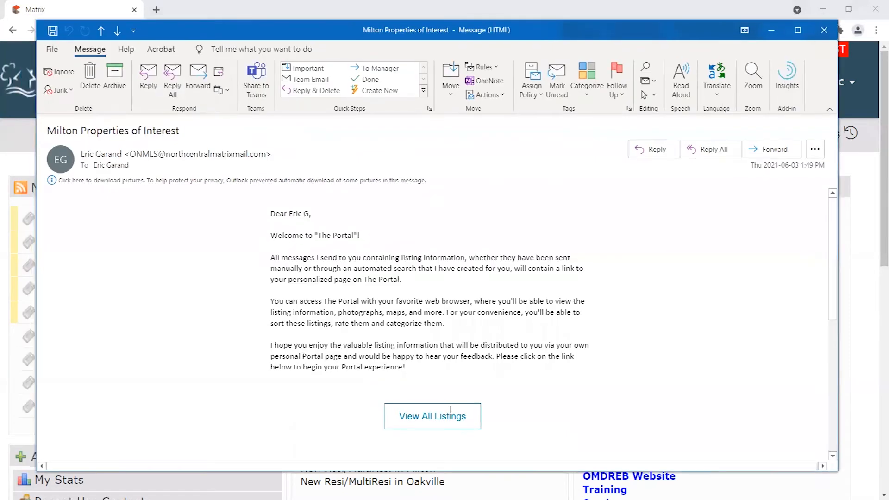
left_click(824, 30)
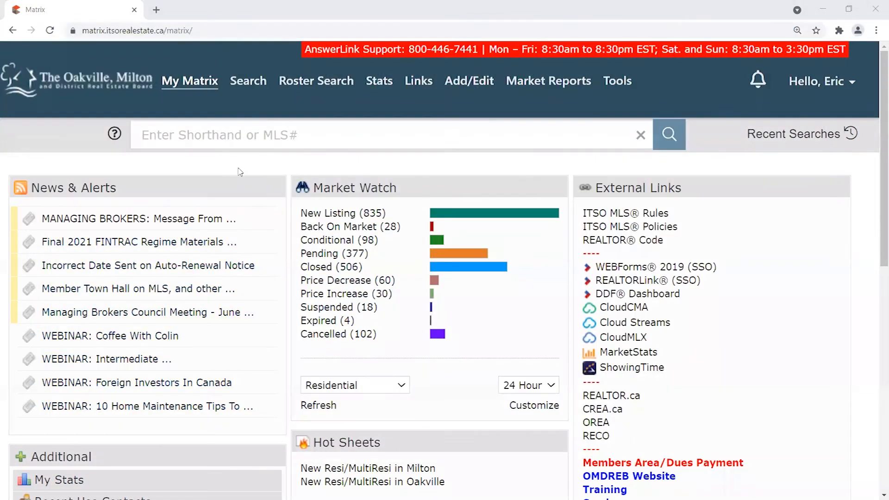
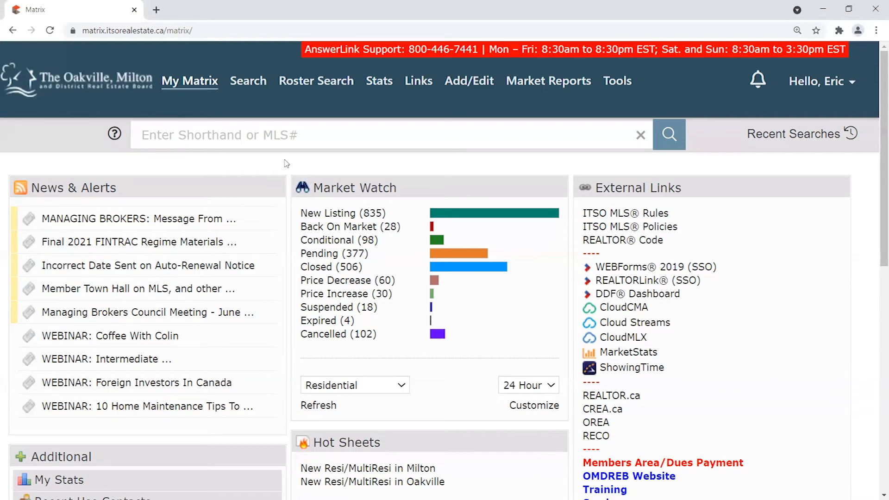
Open the Add/Edit Input page from the Add/Edit menu.
left_click(474, 88)
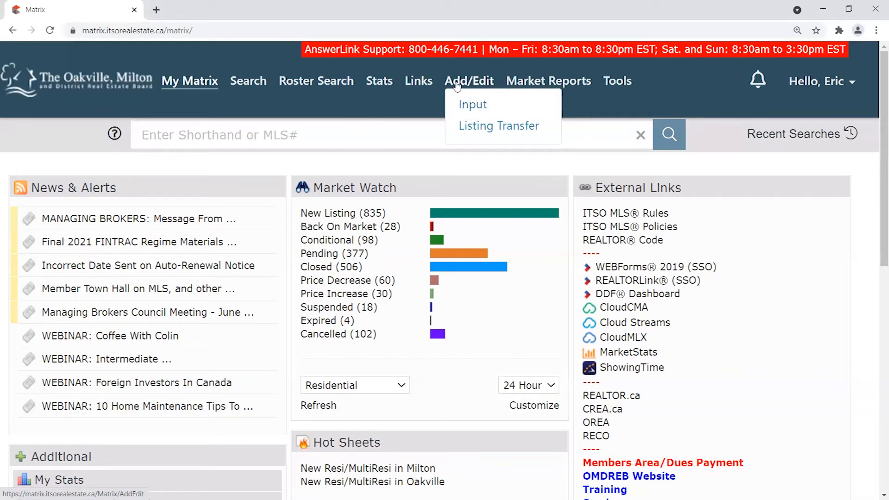
left_click(468, 82)
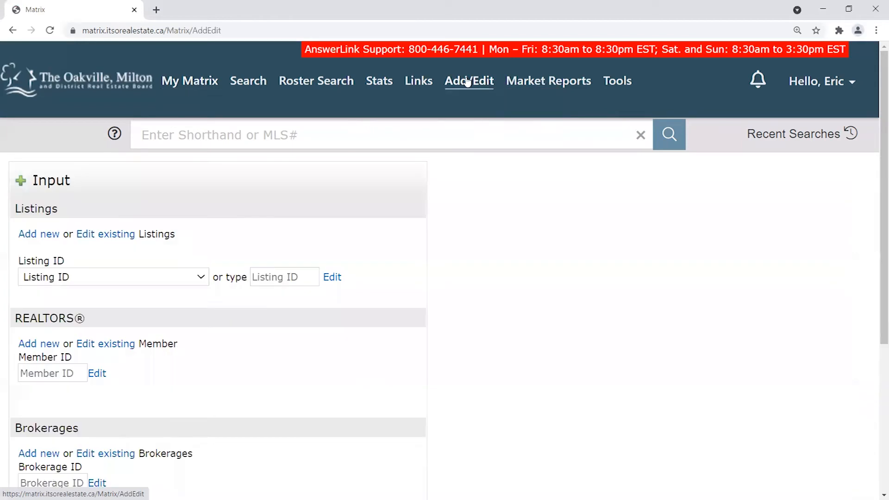
mouse_move(476, 89)
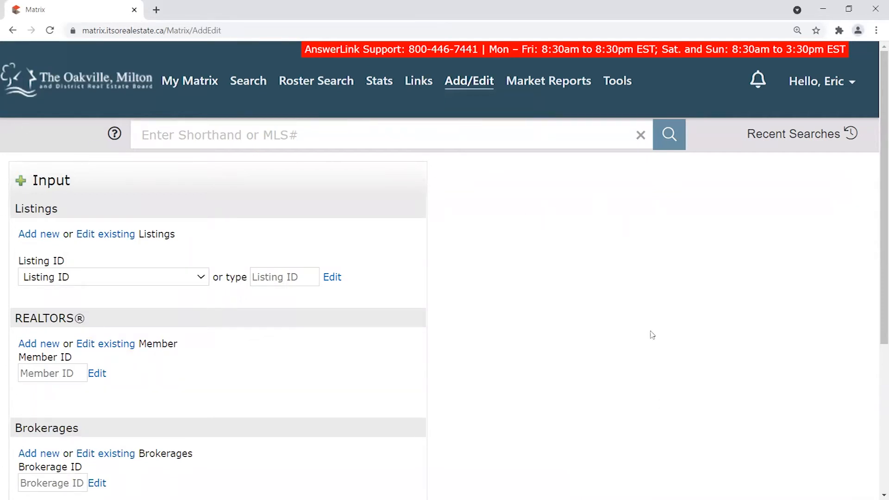
Expand and collapse the existing-listings list under Listings several times.
left_click(169, 280)
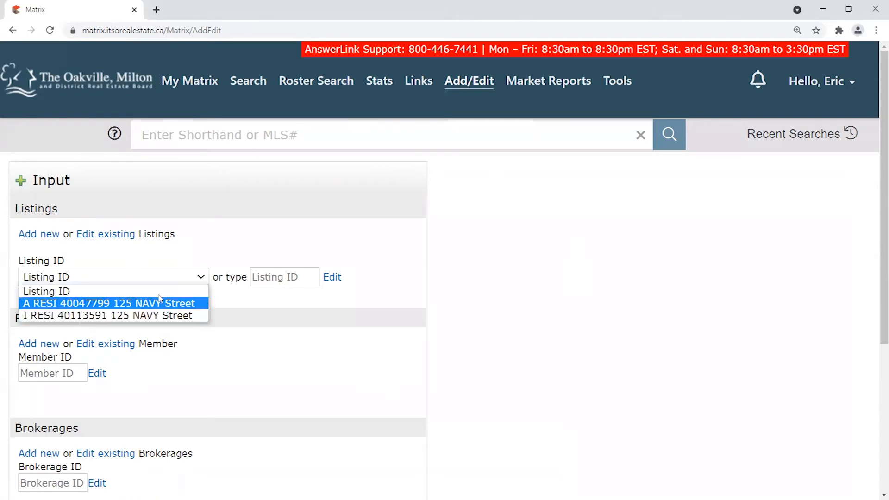
left_click(177, 258)
left_click(162, 279)
left_click(183, 262)
left_click(163, 277)
left_click(198, 261)
left_click(88, 277)
left_click(101, 264)
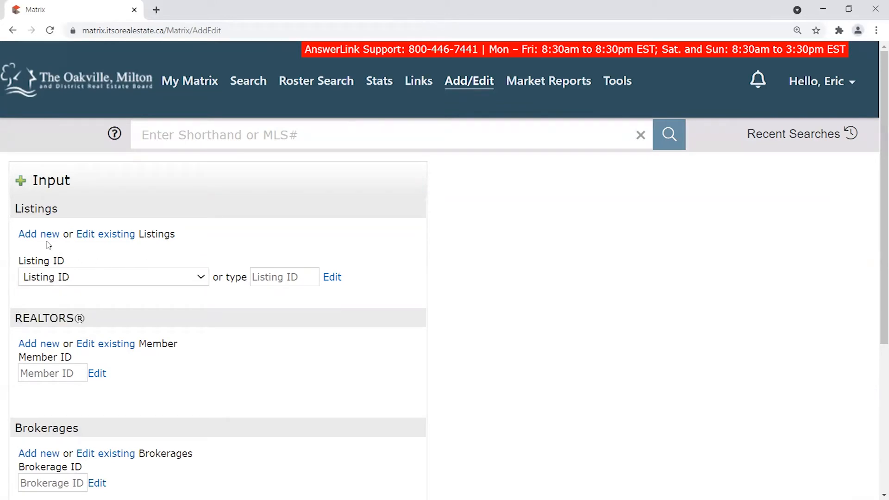
Highlight the Listings section and its Listing ID label to point them out.
left_click_drag(41, 181, 182, 232)
left_click(186, 231)
left_click_drag(31, 179, 375, 273)
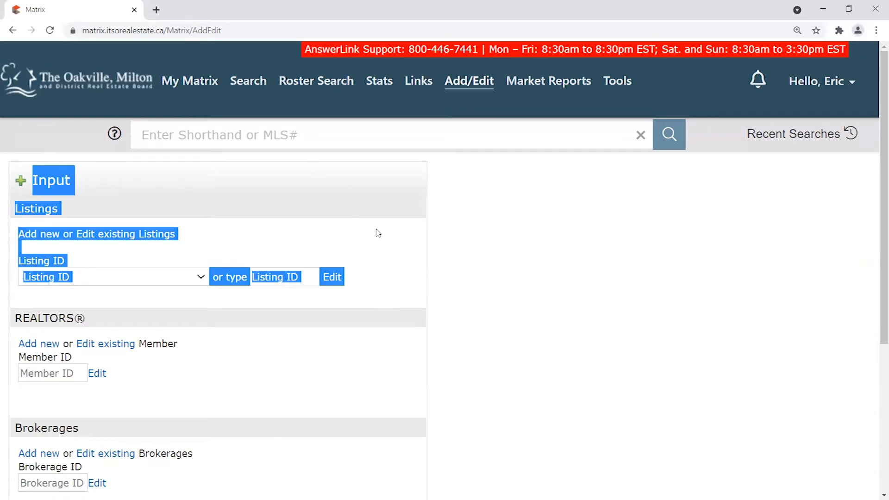
left_click(298, 226)
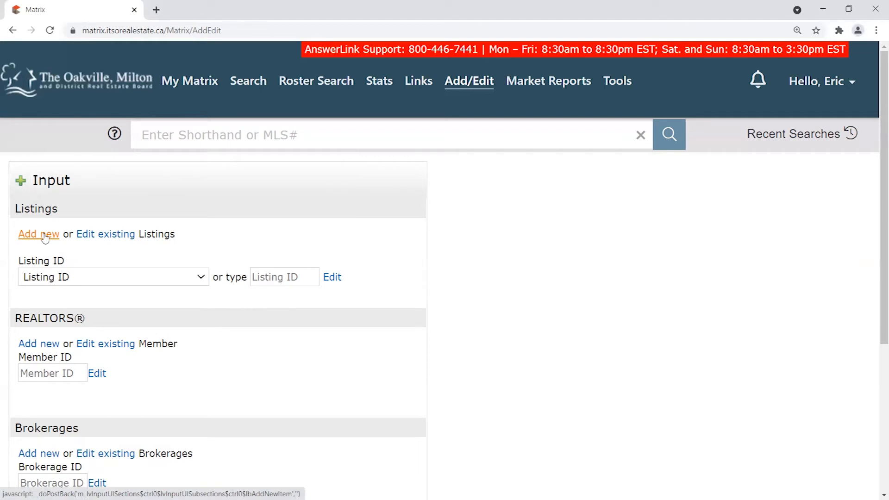
left_click_drag(19, 260, 71, 258)
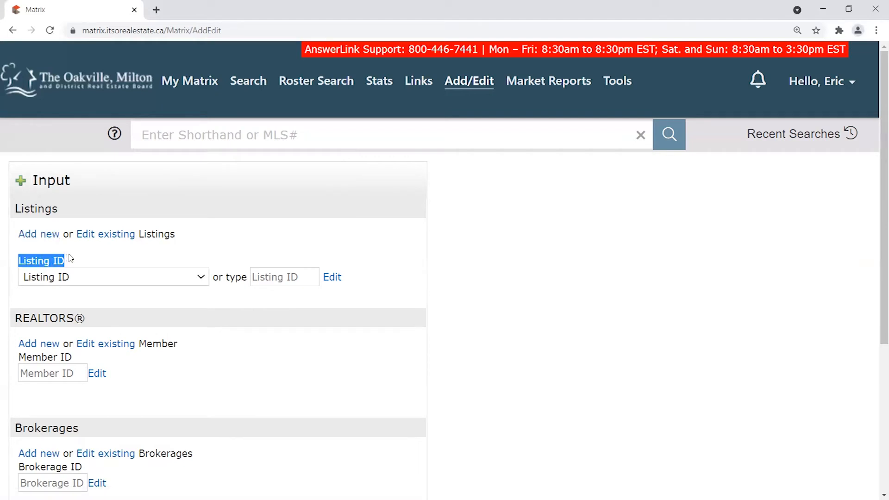
left_click(76, 260)
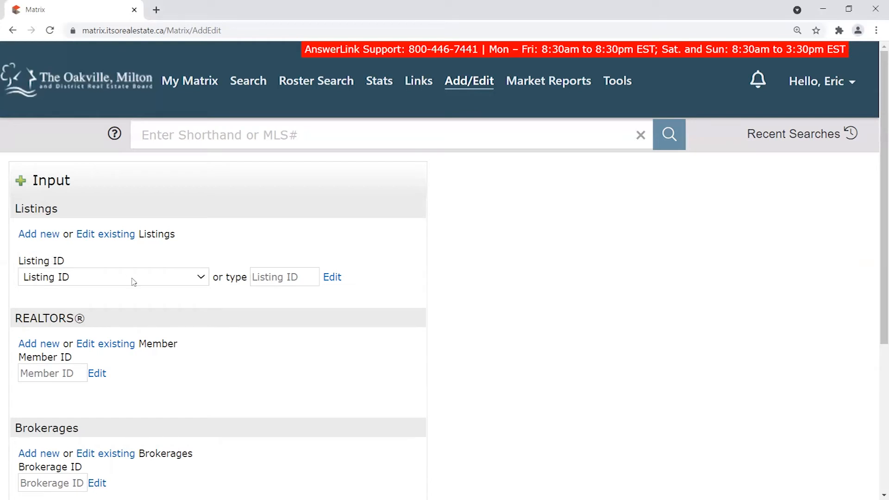
left_click(204, 279)
left_click(205, 280)
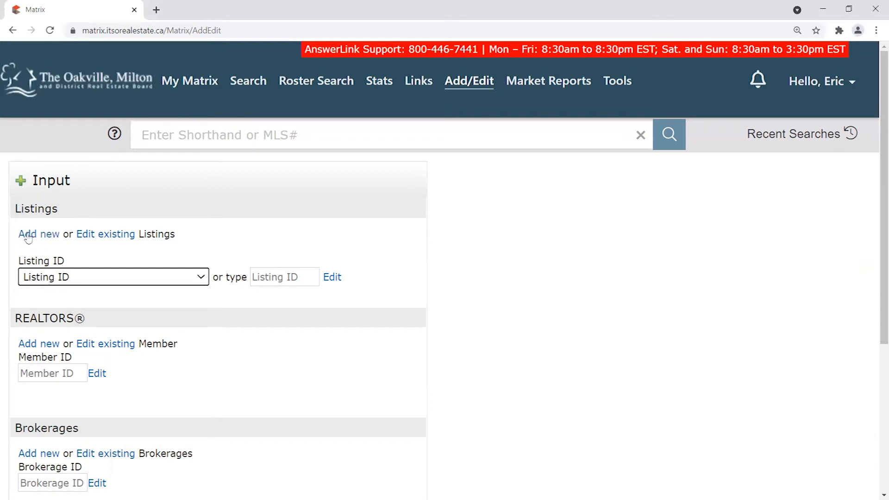
left_click(202, 276)
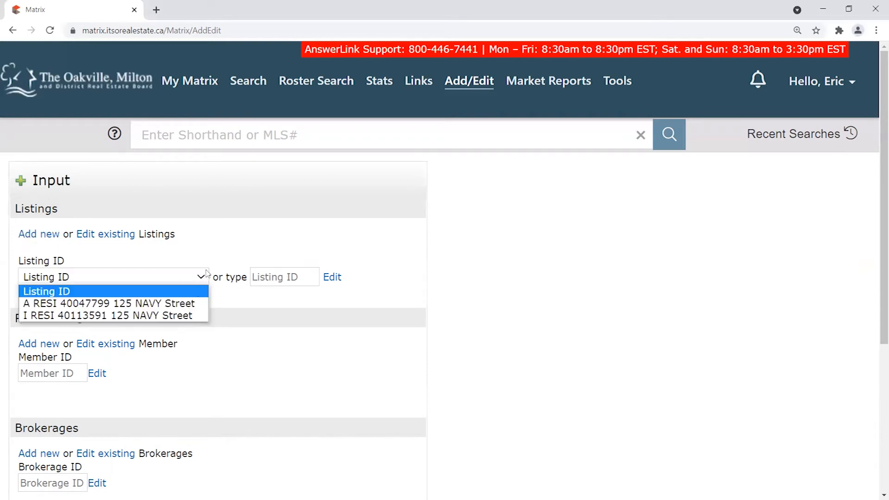
left_click(206, 273)
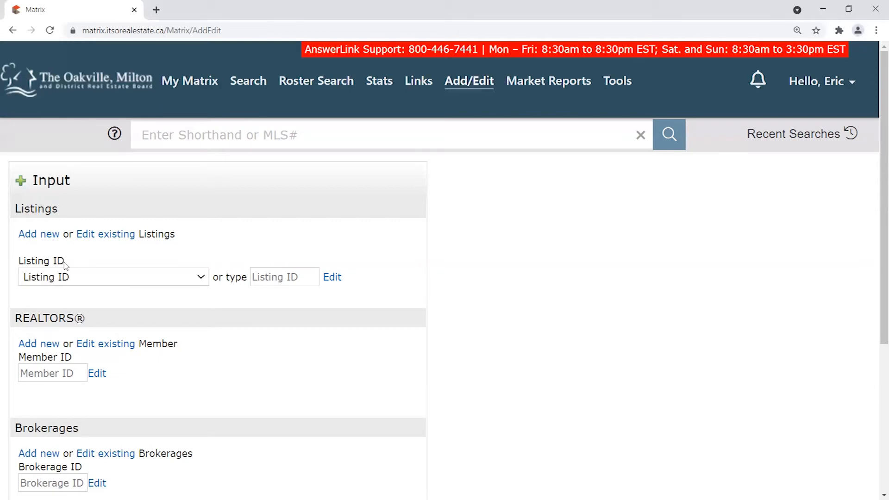
left_click(85, 277)
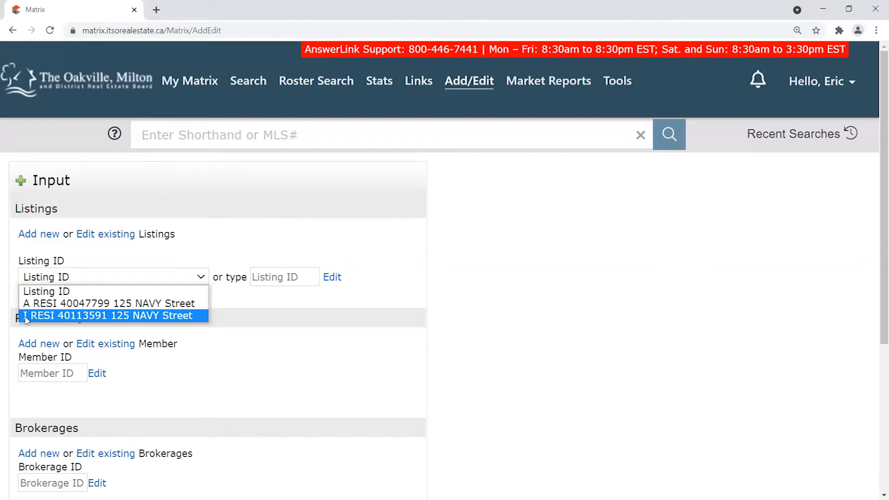
left_click(155, 277)
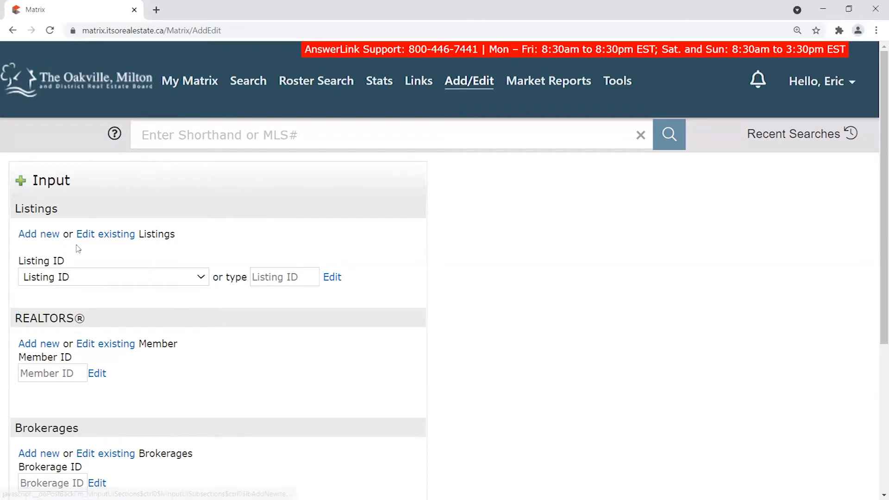
Add a new listing using the Residential Sale Add/Edit form.
left_click(38, 235)
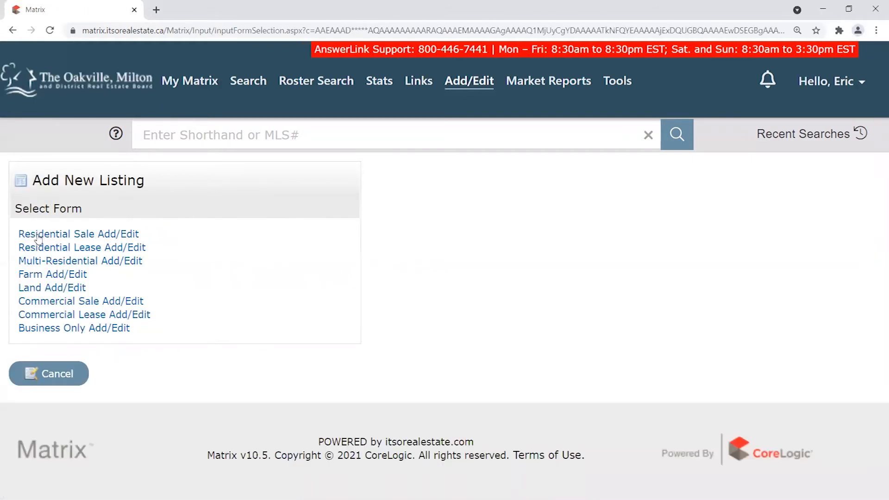
mouse_move(248, 80)
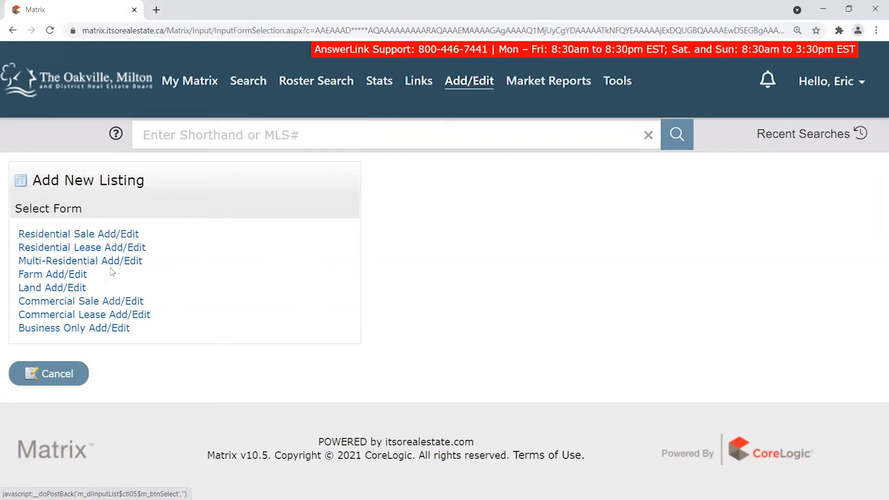
left_click(84, 239)
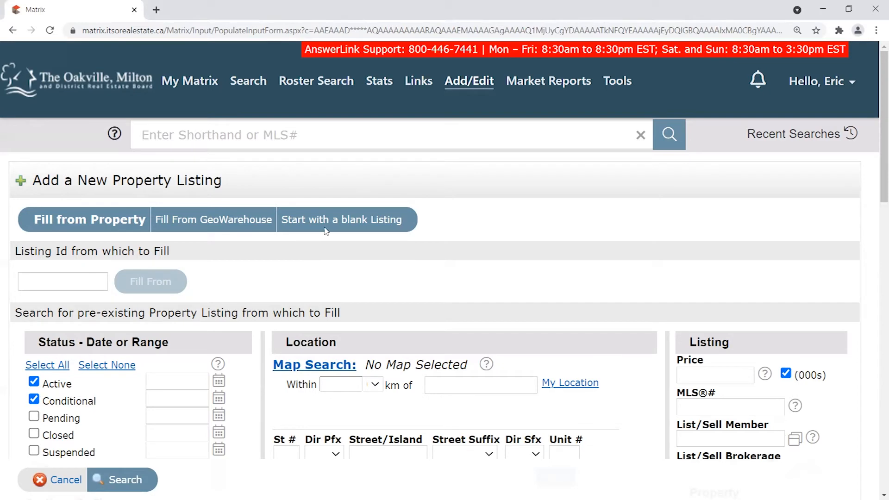
left_click_drag(32, 219, 435, 220)
left_click(77, 219)
left_click_drag(410, 217, 279, 223)
left_click(459, 221)
left_click_drag(407, 217, 277, 220)
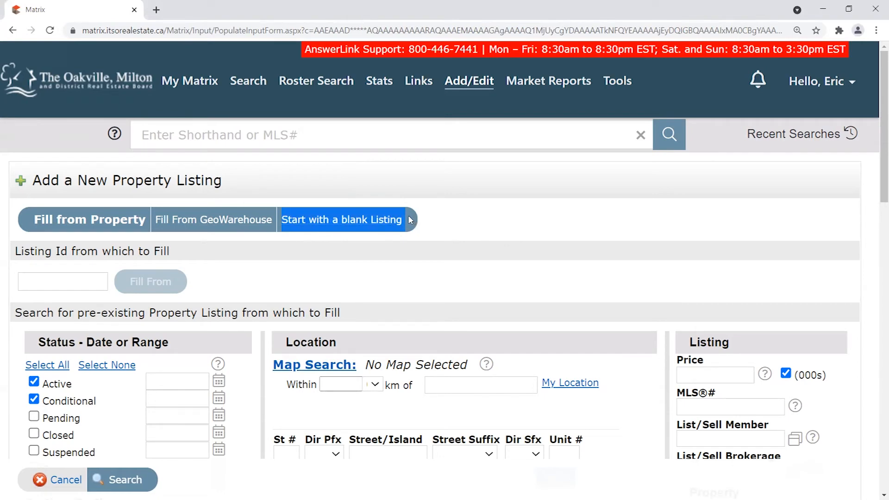
left_click_drag(407, 215, 279, 221)
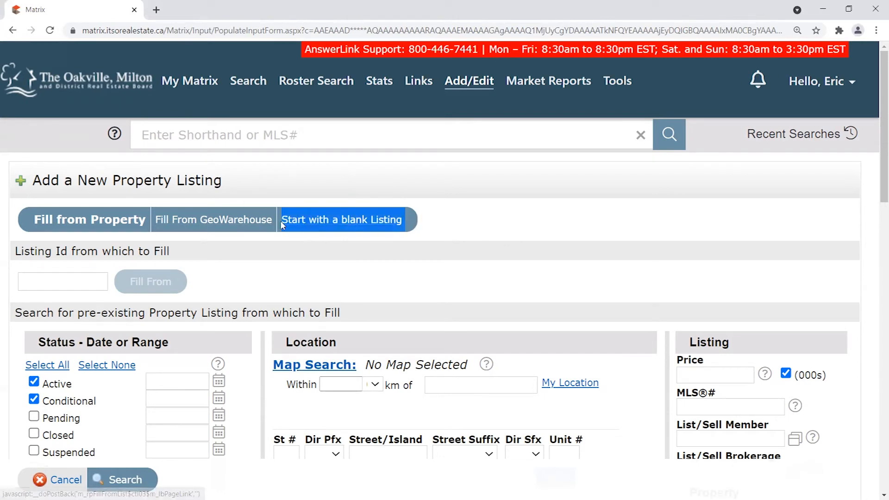
left_click(442, 201)
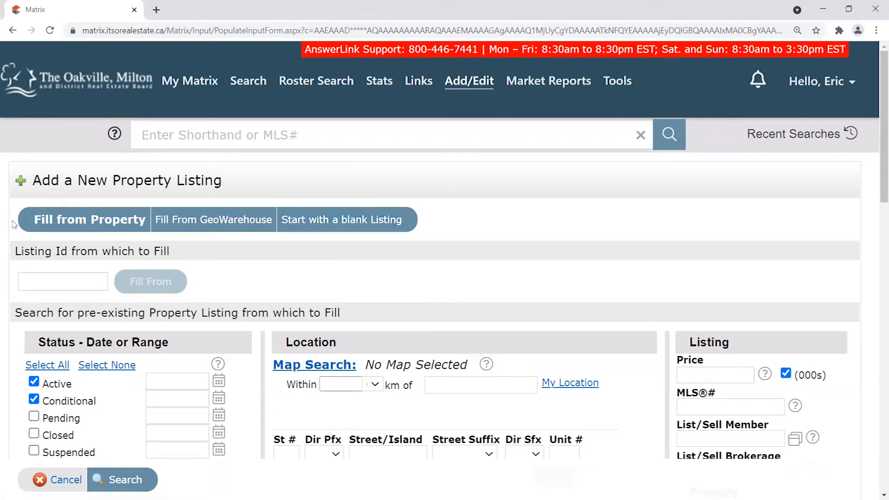
left_click_drag(27, 220, 149, 219)
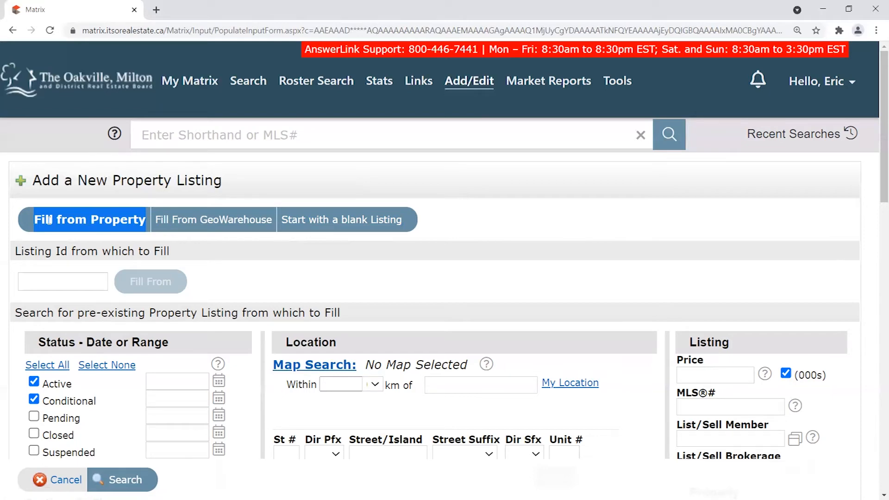
left_click_drag(30, 219, 148, 222)
left_click(65, 286)
left_click_drag(21, 253, 195, 255)
left_click(89, 252)
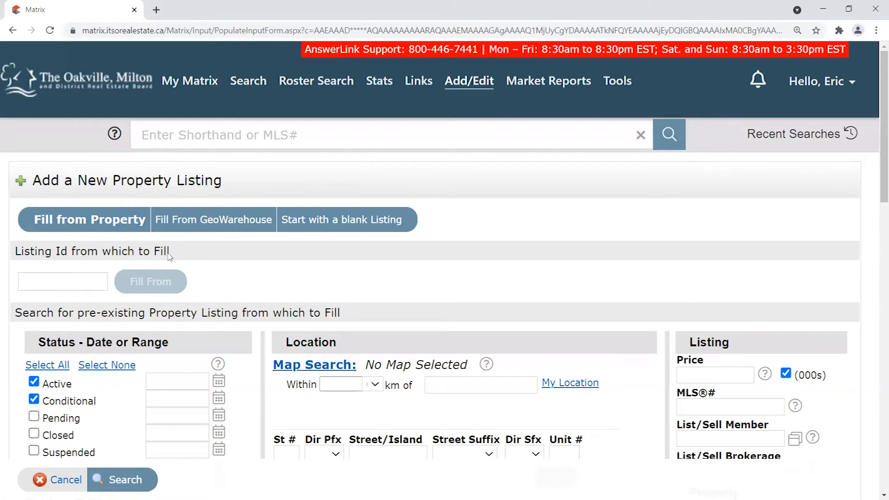
left_click(63, 281)
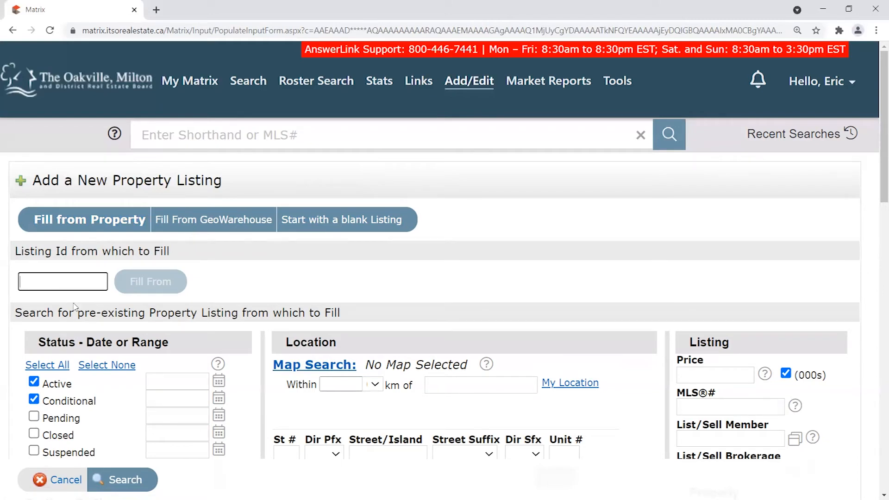
type("40")
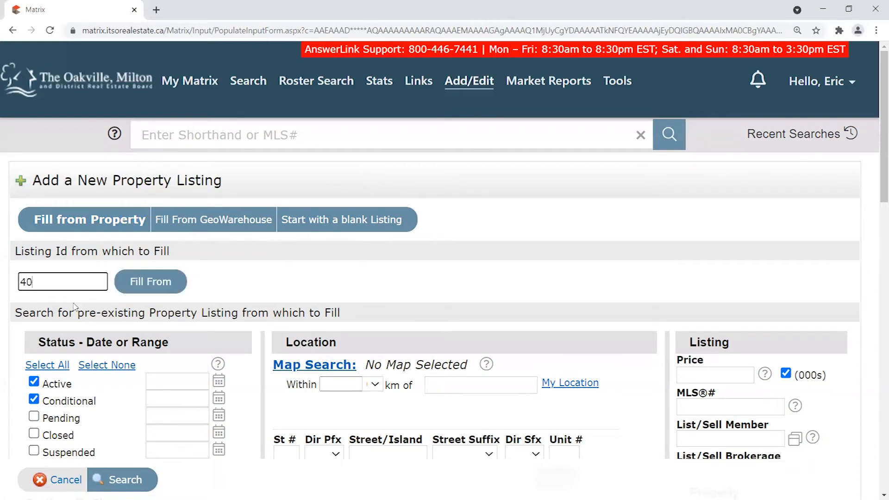
type("110242")
left_click_drag(79, 287, 13, 295)
left_click(82, 282)
left_click_drag(82, 282, 16, 283)
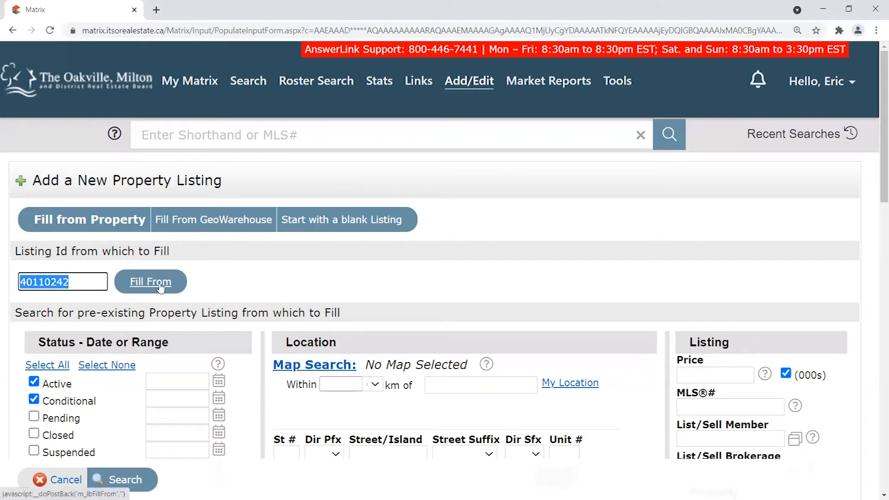
left_click(87, 280)
double_click(87, 279)
key("BackSpace")
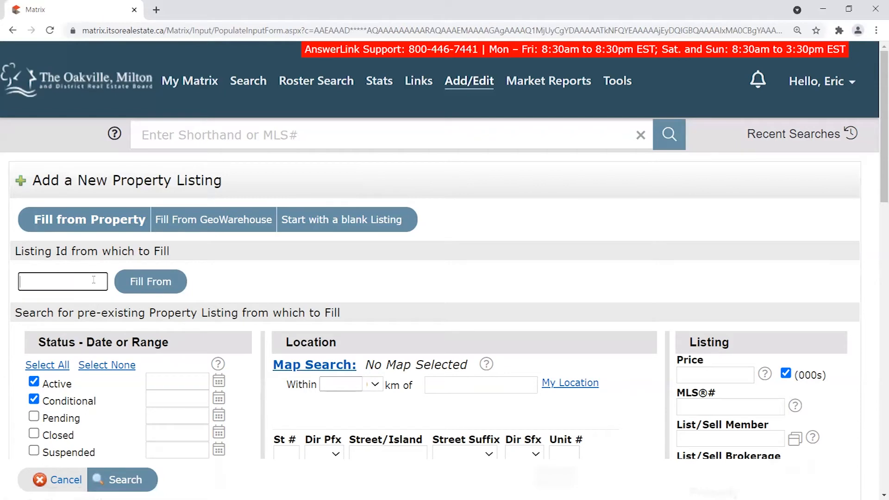
left_click_drag(33, 225, 144, 214)
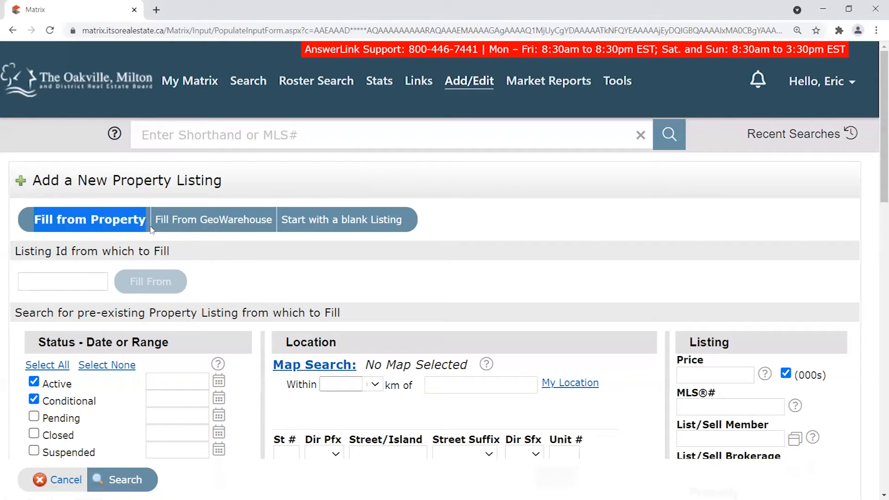
left_click_drag(158, 229, 275, 229)
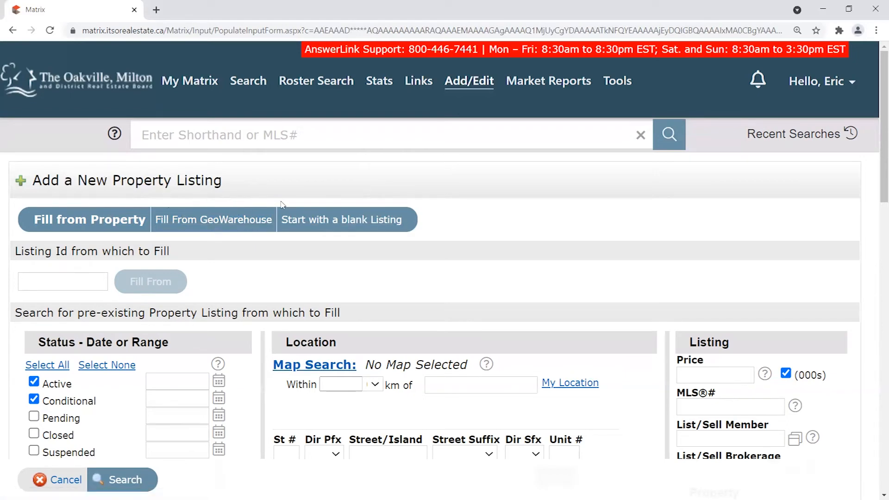
left_click_drag(275, 219, 156, 219)
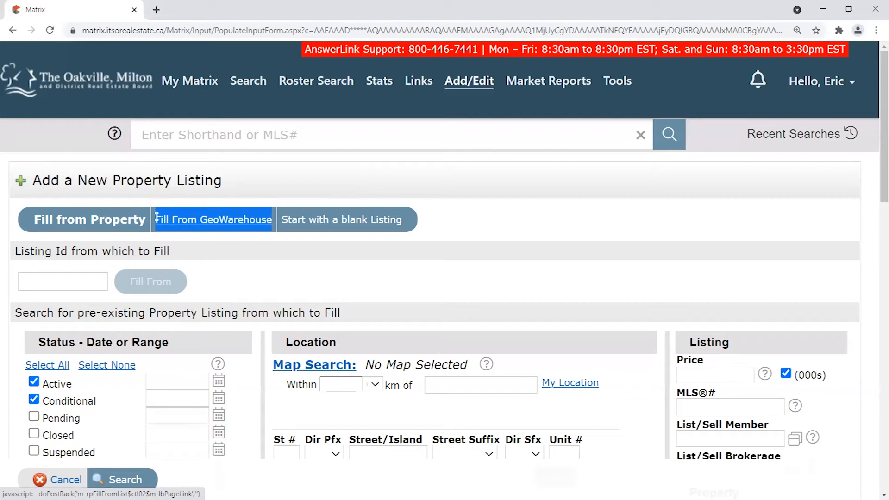
left_click(229, 242)
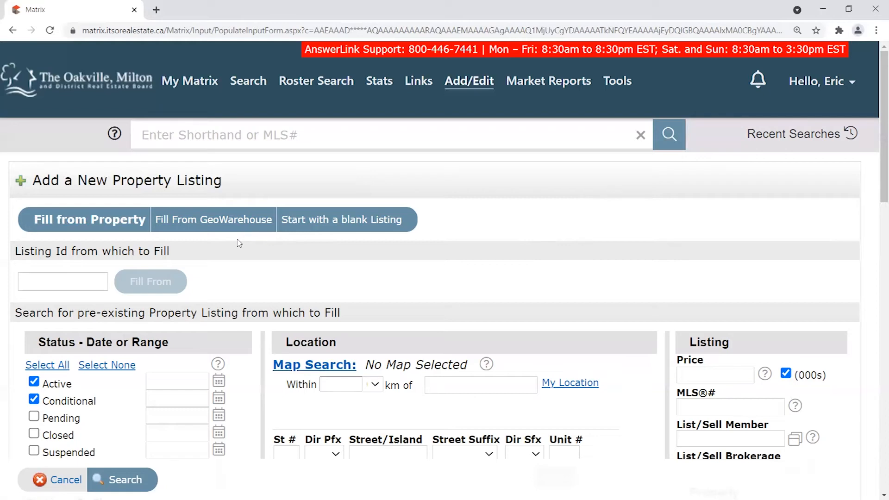
Open GeoWarehouse from the Tools menu in a new tab, undoing a stray dropped link.
mouse_move(631, 88)
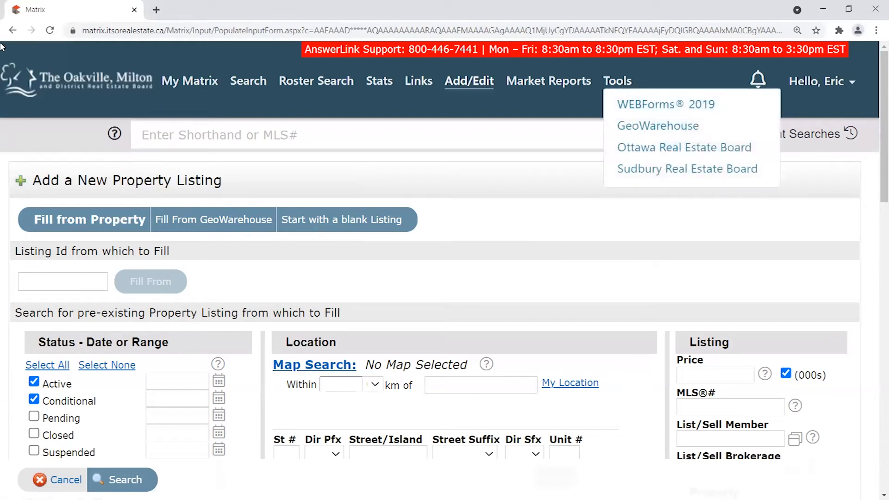
mouse_move(621, 82)
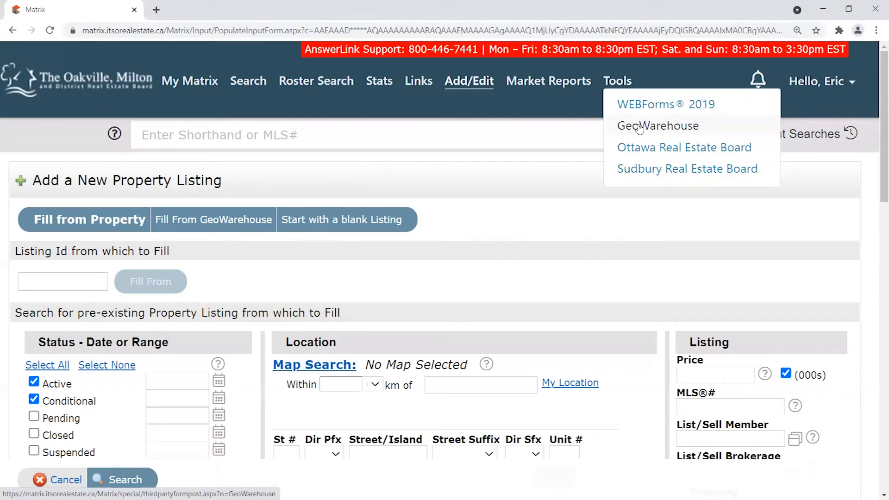
left_click_drag(639, 129, 598, 134)
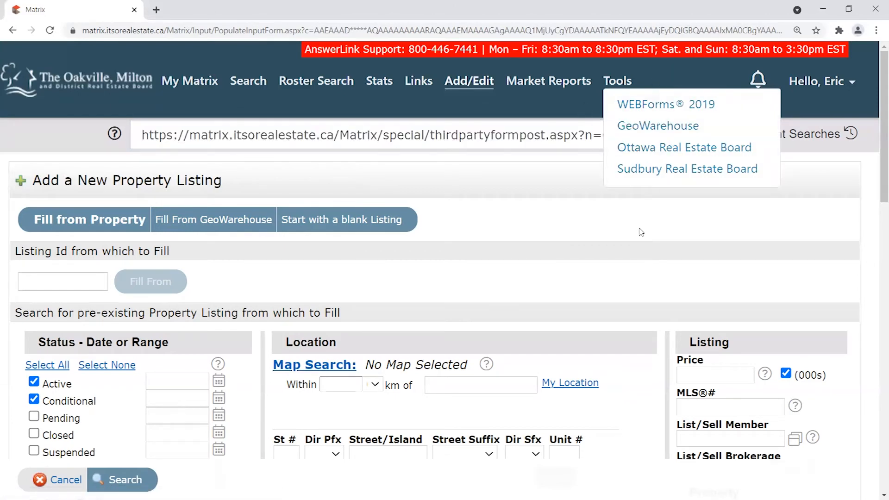
key("ctrl+z")
mouse_move(621, 81)
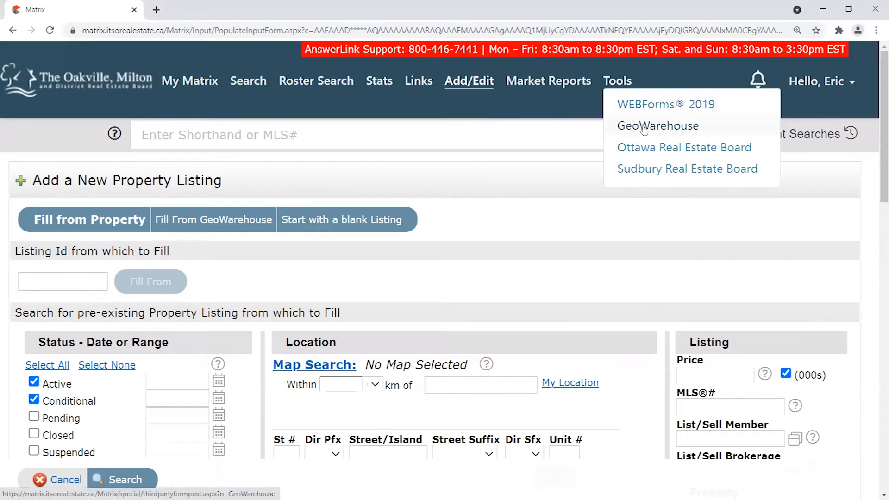
left_click(644, 129)
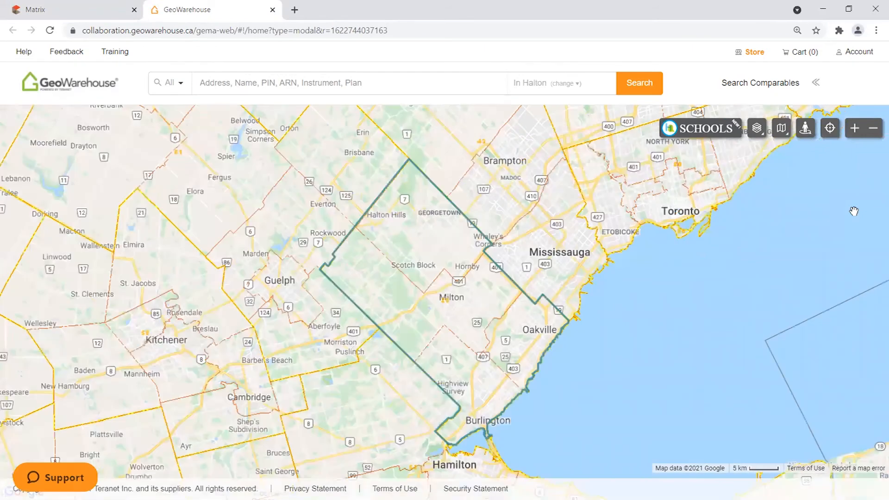
scroll(535, 381, "up", 2)
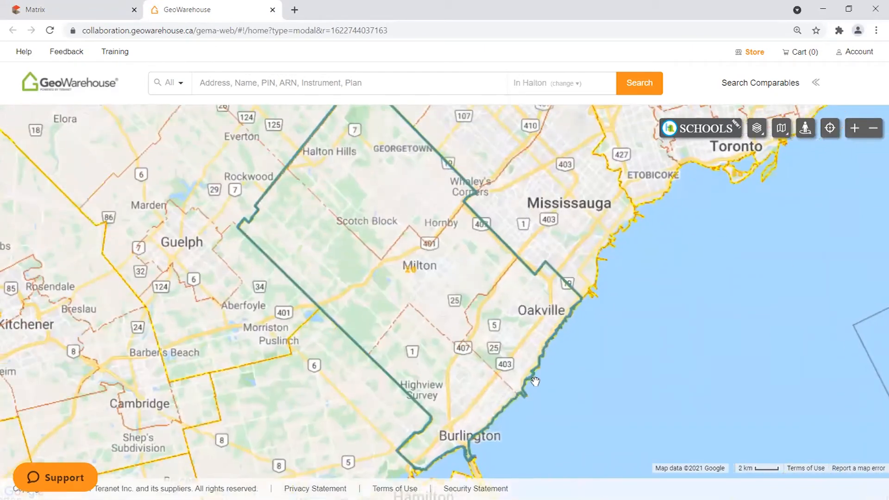
scroll(568, 319, "up", 1)
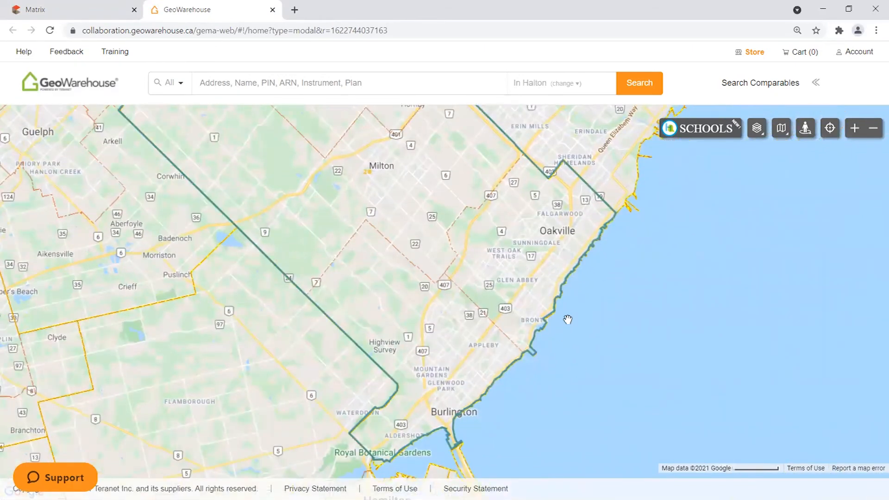
left_click_drag(629, 213, 521, 334)
scroll(499, 287, "up", 1)
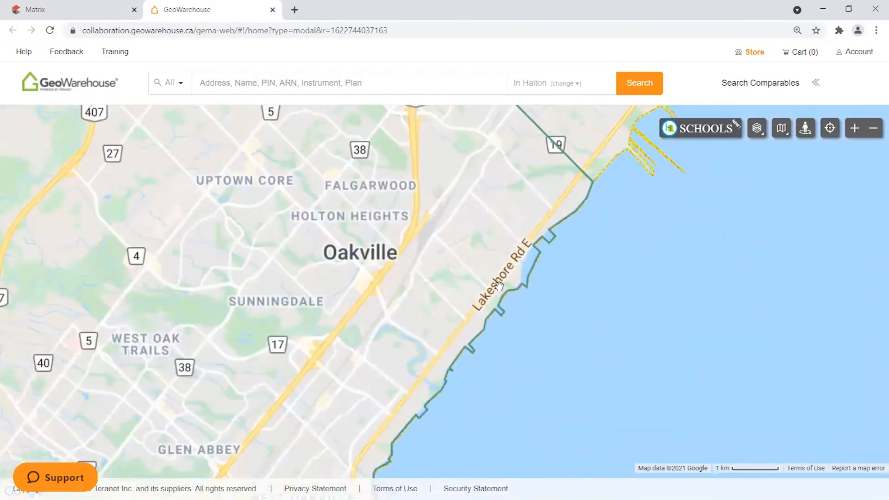
scroll(393, 373, "up", 1)
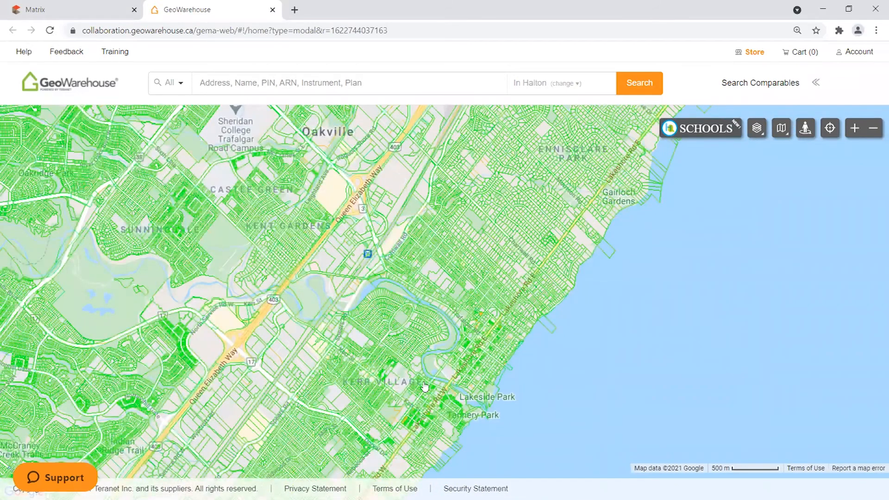
scroll(425, 383, "up", 1)
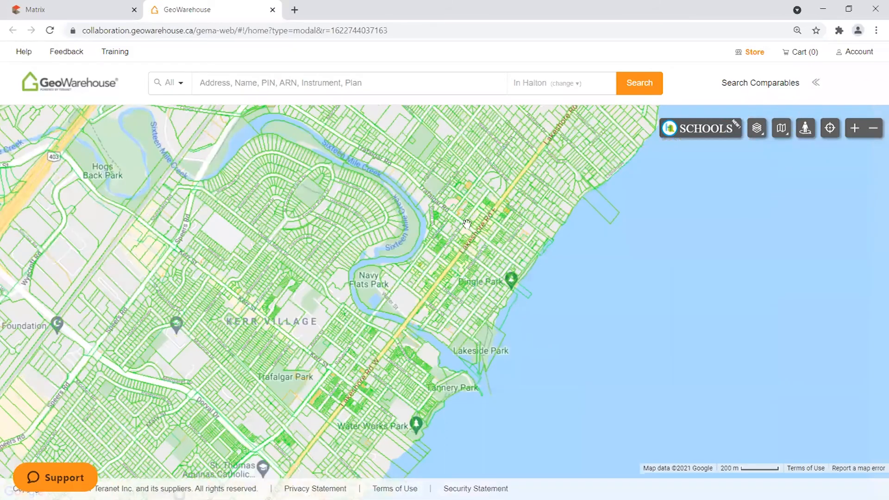
scroll(583, 338, "up", 1)
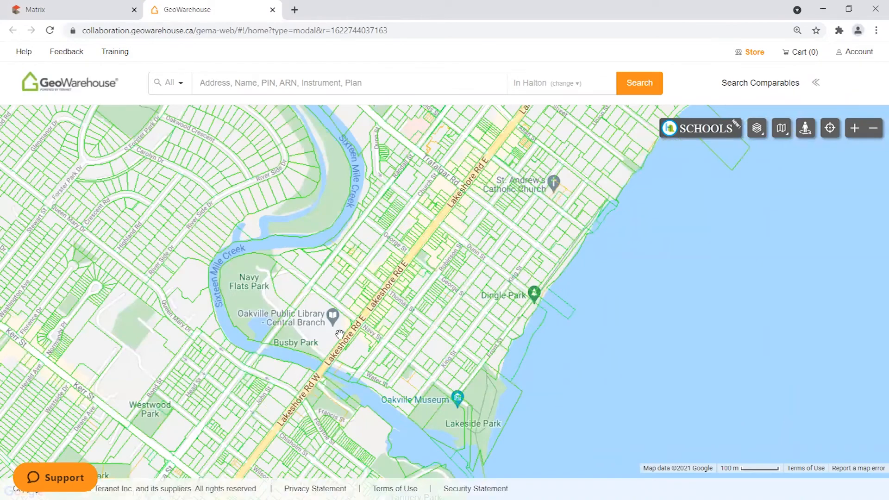
scroll(277, 294, "up", 1)
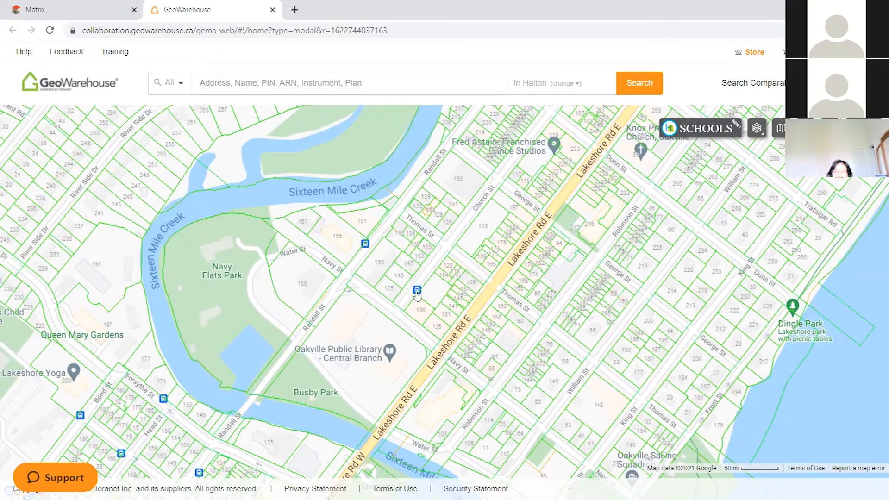
scroll(425, 353, "up", 1)
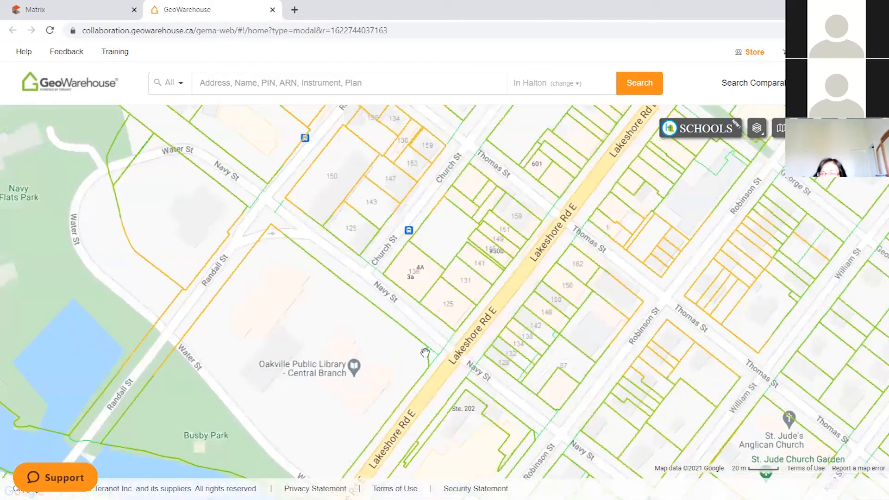
left_click_drag(377, 226, 482, 299)
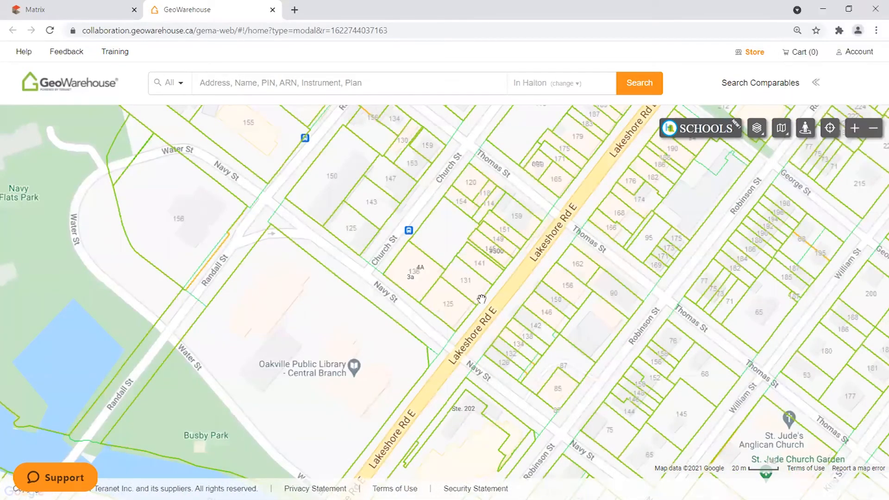
scroll(481, 299, "up", 1)
left_click_drag(478, 339, 438, 279)
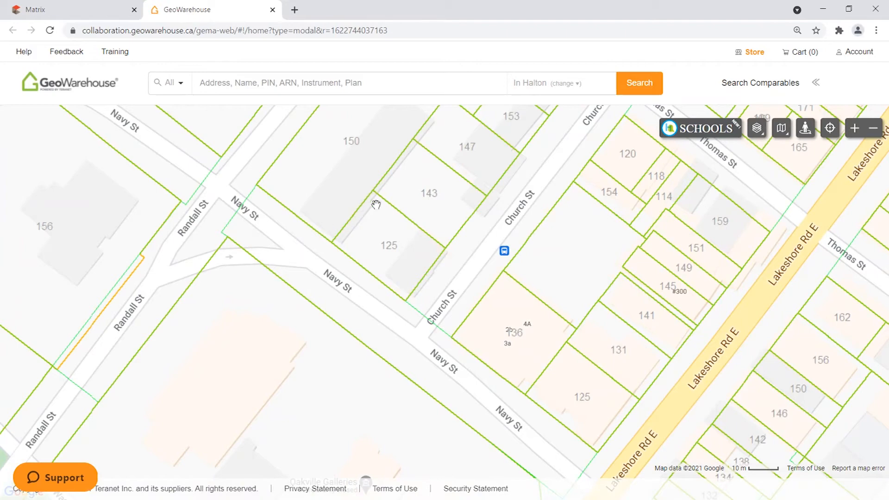
left_click(402, 262)
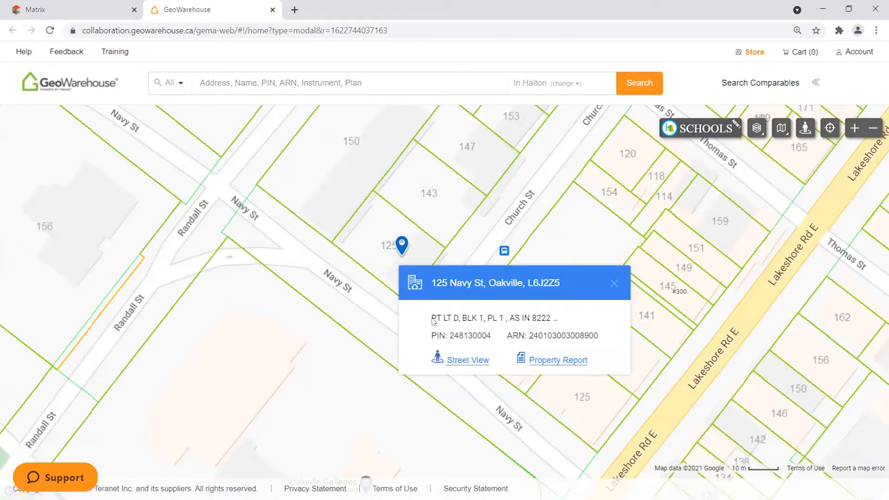
left_click_drag(432, 336, 584, 336)
left_click(558, 361)
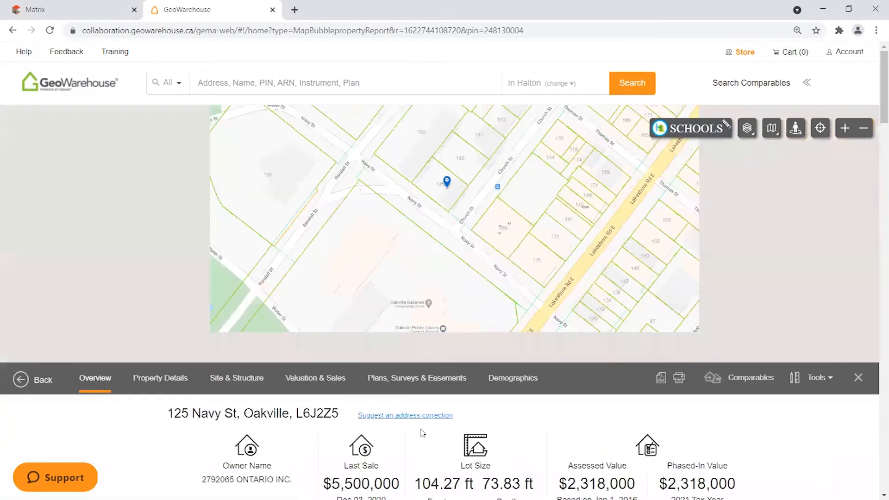
scroll(413, 284, "down", 5)
scroll(414, 283, "down", 5)
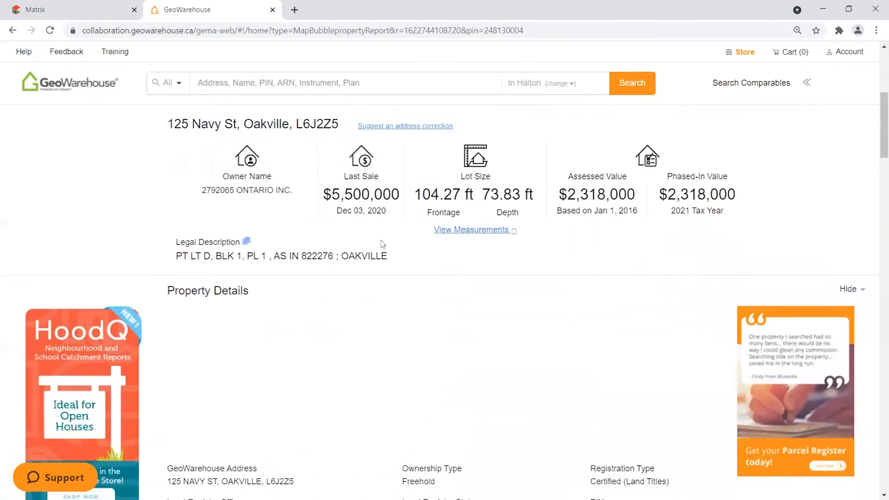
scroll(354, 251, "down", 7)
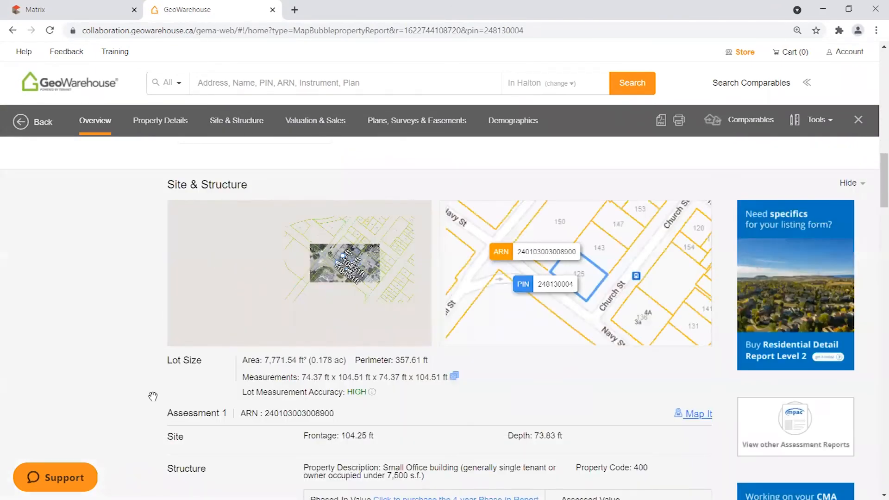
scroll(146, 375, "down", 9)
scroll(147, 376, "down", 4)
left_click_drag(256, 309, 526, 324)
left_click(155, 421)
Scroll back through the report, then close the GeoWarehouse tab.
scroll(156, 422, "up", 2)
scroll(155, 421, "up", 20)
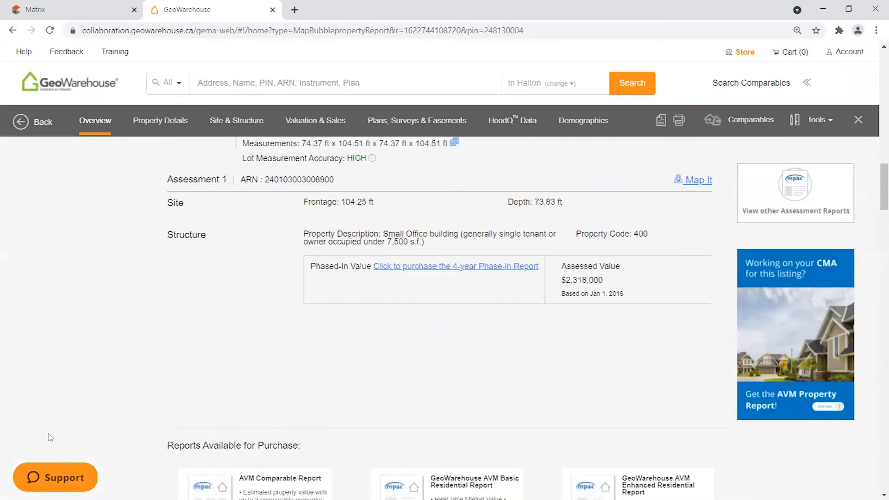
scroll(90, 428, "up", 7)
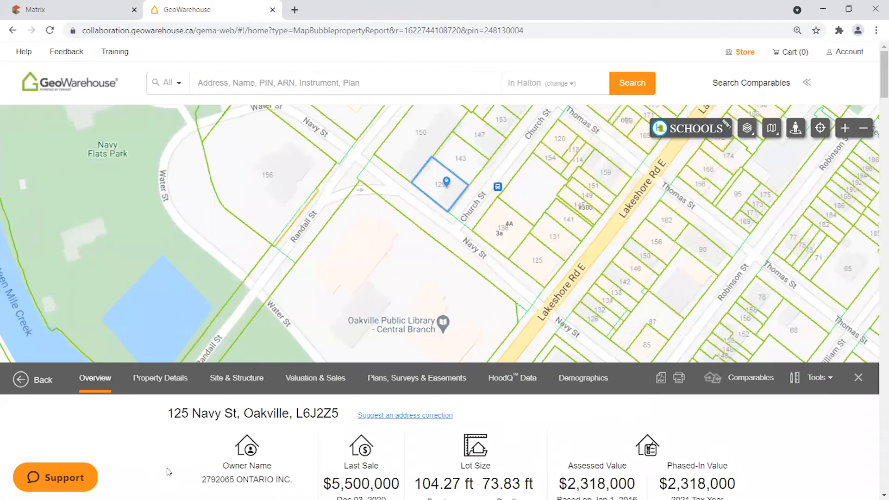
scroll(169, 472, "down", 4)
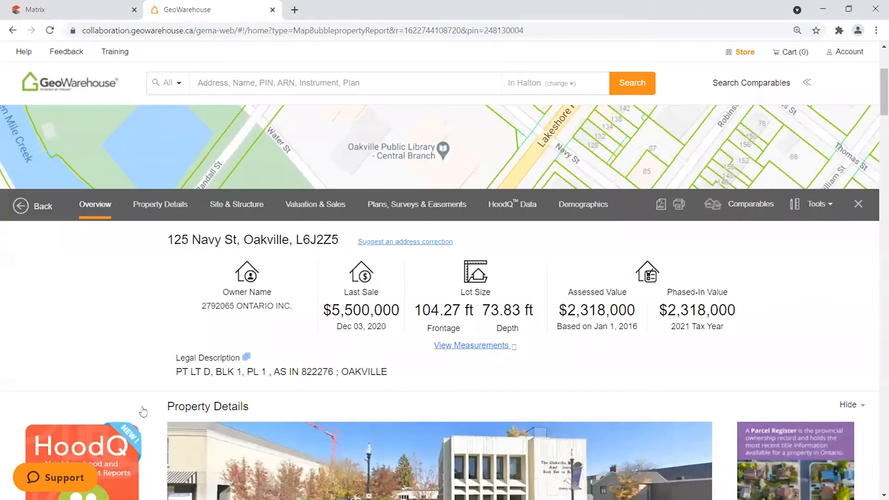
scroll(148, 406, "up", 2)
scroll(147, 407, "down", 2)
left_click(273, 10)
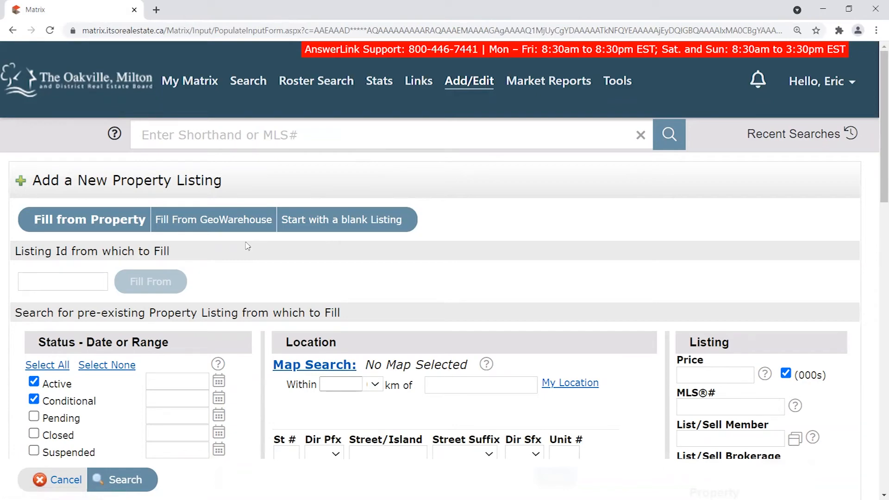
Highlight the Fill from Property and GeoWarehouse pre-fill options to explain them.
scroll(244, 269, "down", 4)
scroll(263, 203, "up", 4)
left_click_drag(273, 220, 157, 221)
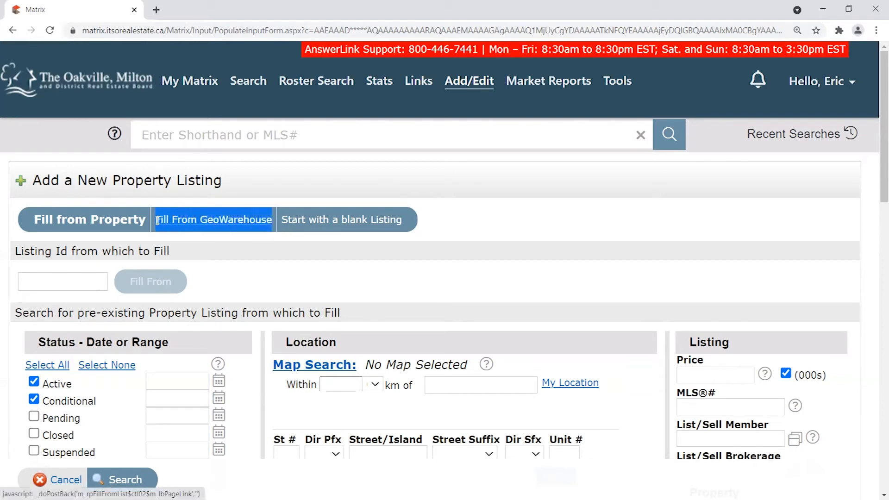
left_click(261, 250)
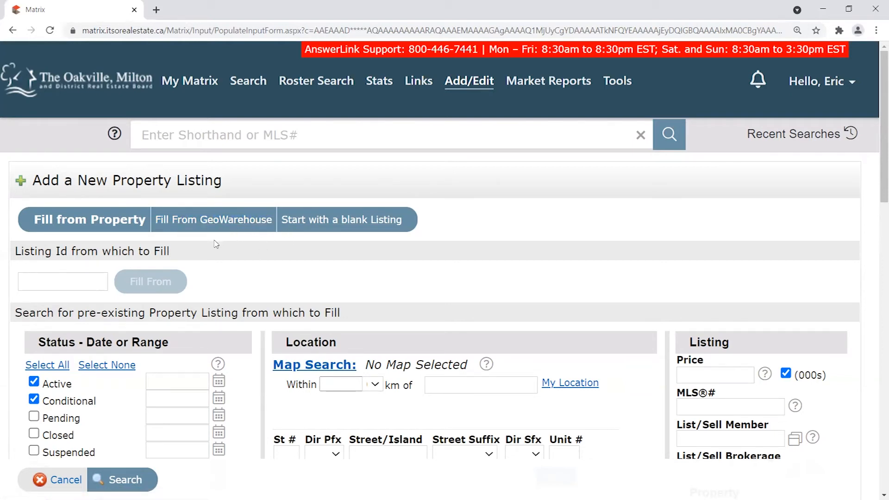
left_click_drag(273, 218, 156, 220)
left_click(249, 243)
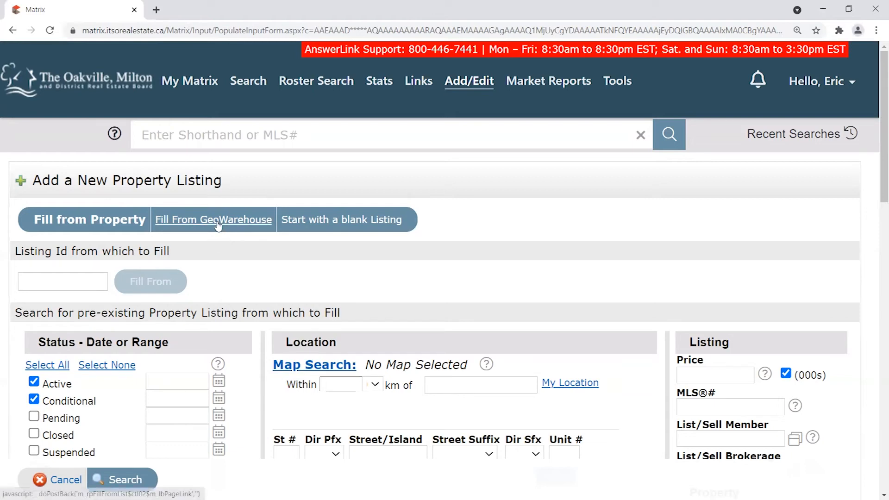
left_click_drag(27, 219, 408, 231)
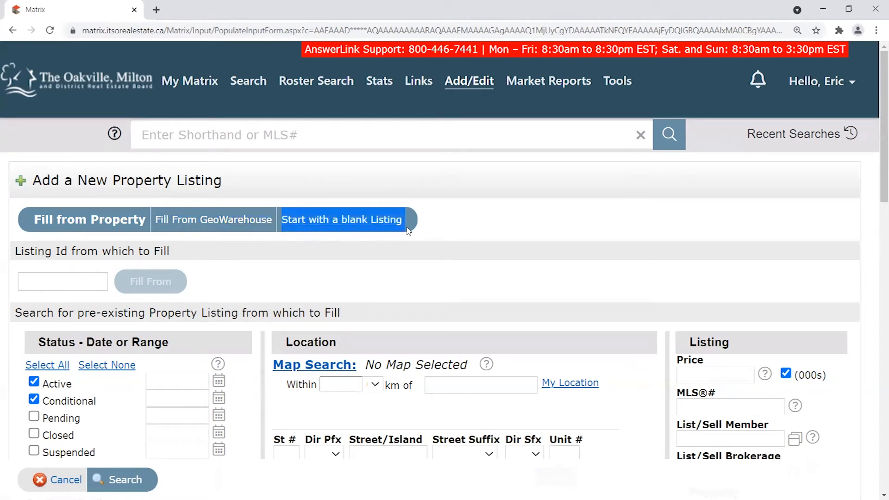
left_click(435, 222)
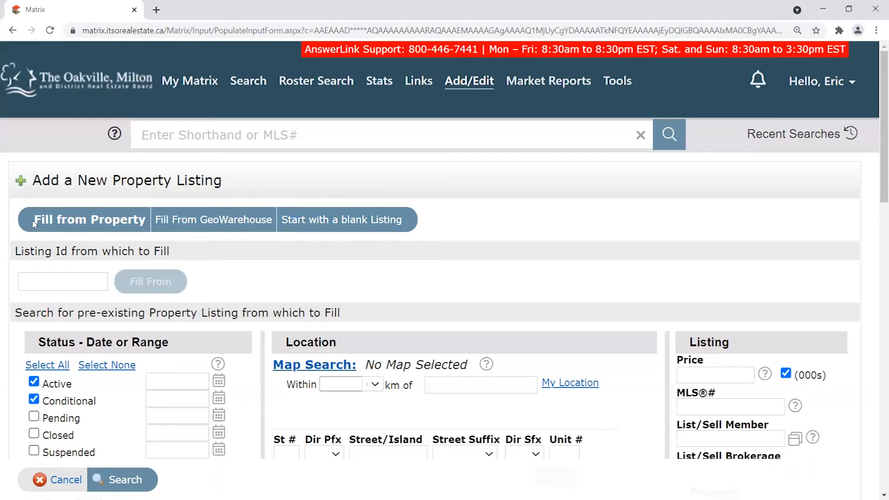
left_click_drag(155, 222, 273, 224)
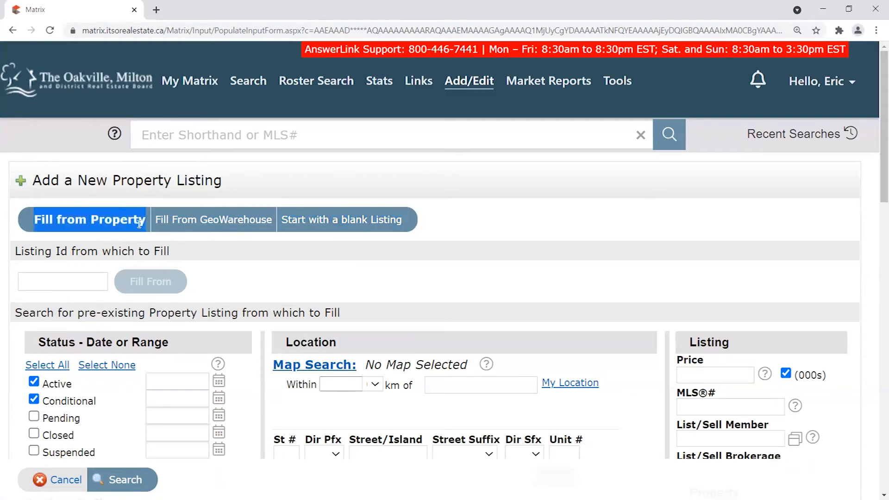
left_click(47, 218)
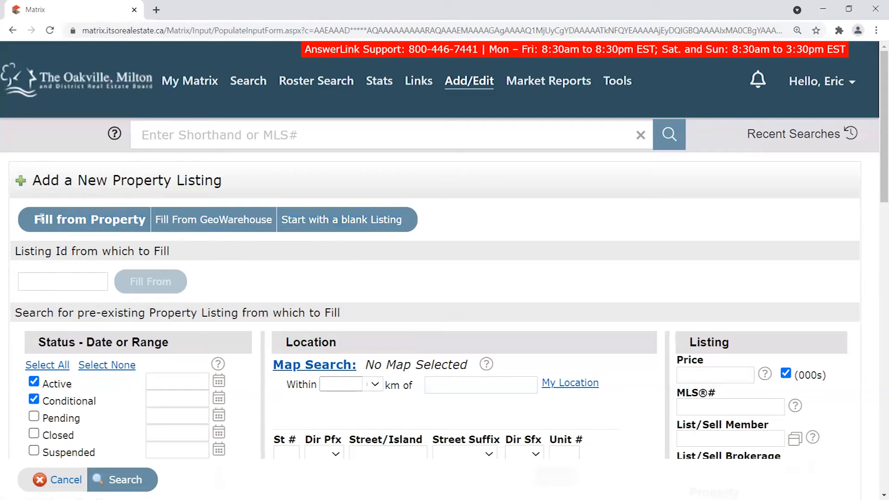
left_click_drag(33, 221, 145, 221)
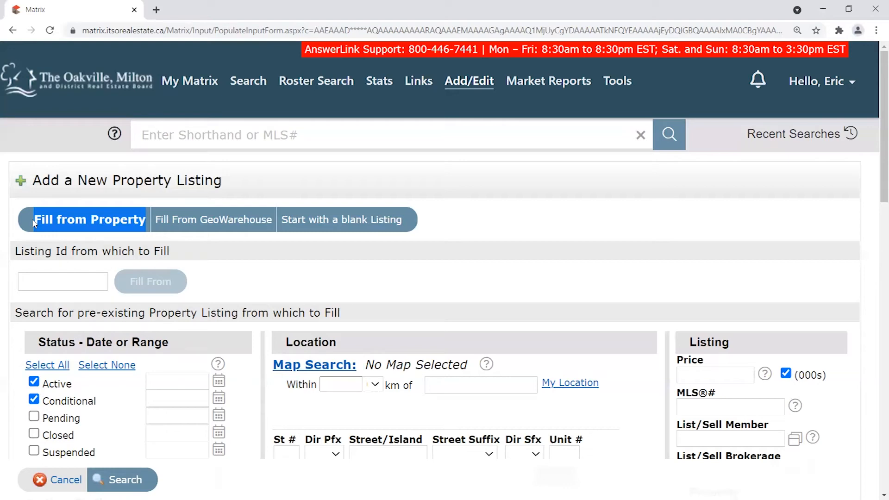
left_click_drag(32, 222, 146, 220)
left_click_drag(146, 221, 36, 221)
left_click_drag(144, 220, 35, 222)
left_click(118, 224)
left_click_drag(145, 221, 34, 222)
left_click(111, 221)
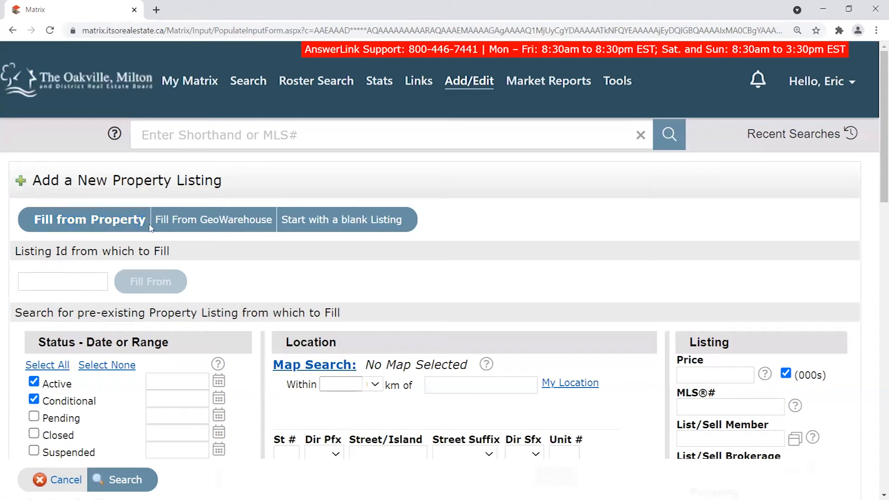
left_click_drag(142, 221, 35, 222)
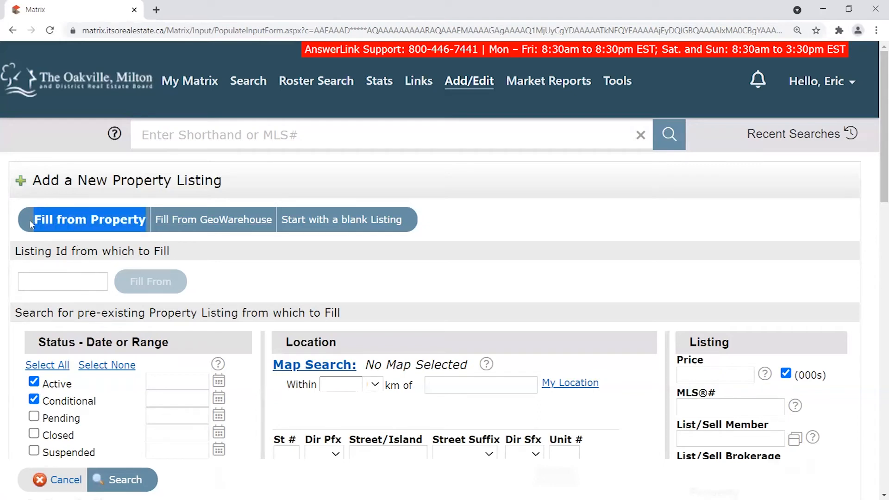
left_click(265, 251)
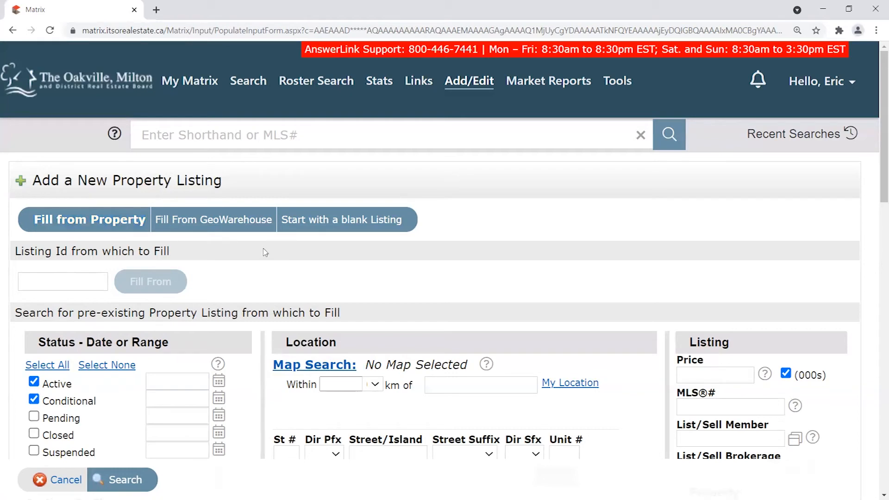
Switch to Fill From GeoWarehouse and highlight that option's text.
left_click(214, 221)
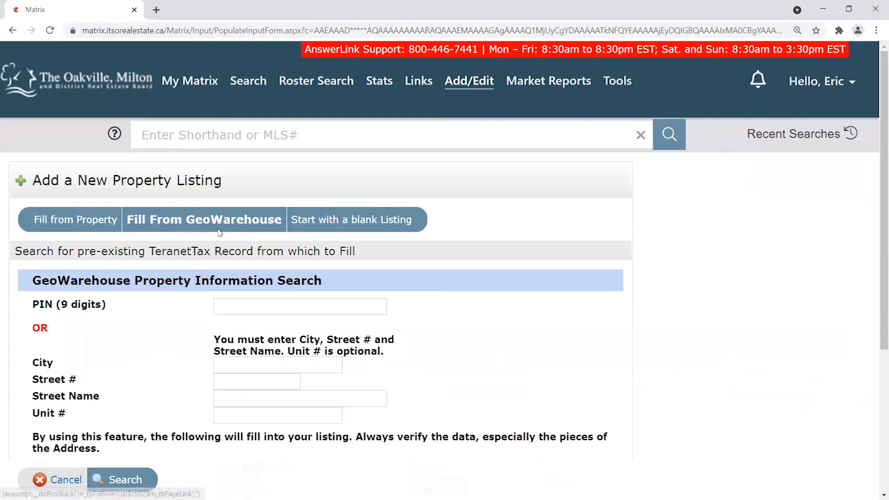
scroll(447, 253, "down", 3)
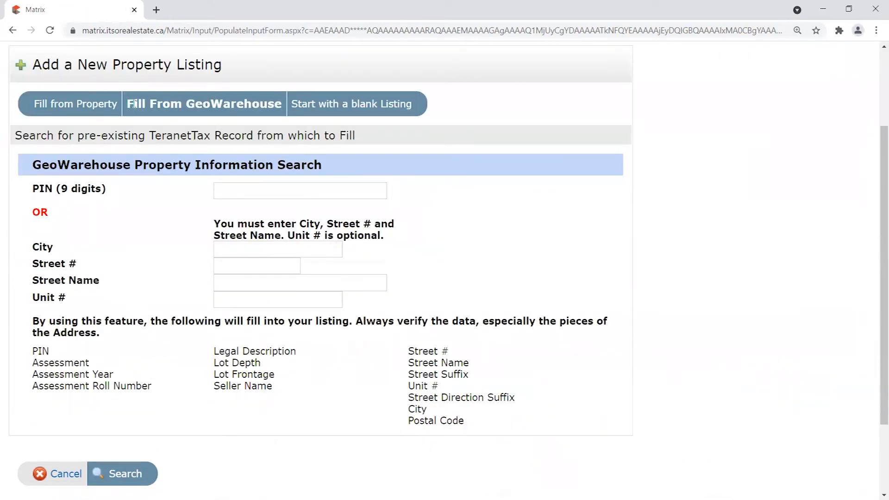
left_click_drag(125, 108, 263, 105)
left_click(280, 108)
left_click_drag(125, 105, 283, 105)
left_click(276, 116)
scroll(24, 215, "up", 1)
Highlight the PIN (9 digits), OR, and City, Street #, Street Name, Unit # labels.
left_click_drag(31, 269, 63, 270)
left_click(51, 269)
left_click(65, 273)
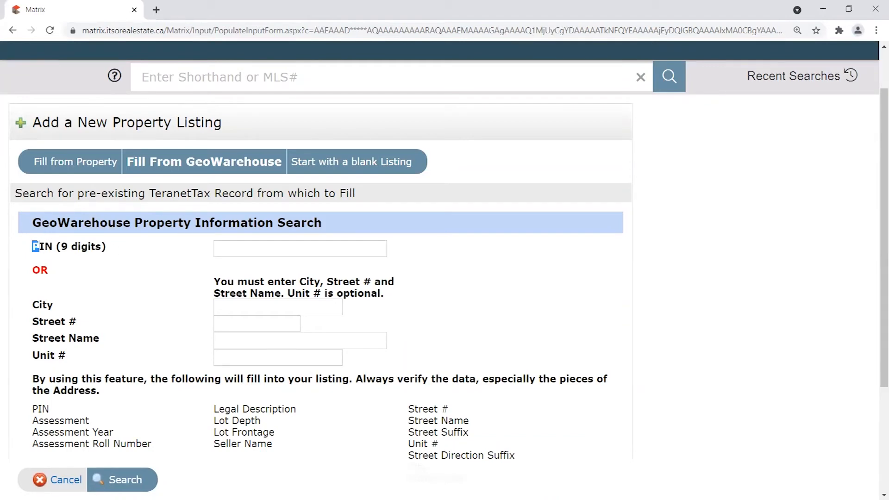
left_click_drag(32, 247, 113, 250)
left_click_drag(55, 274, 32, 272)
left_click_drag(33, 301, 90, 361)
scroll(155, 349, "down", 1)
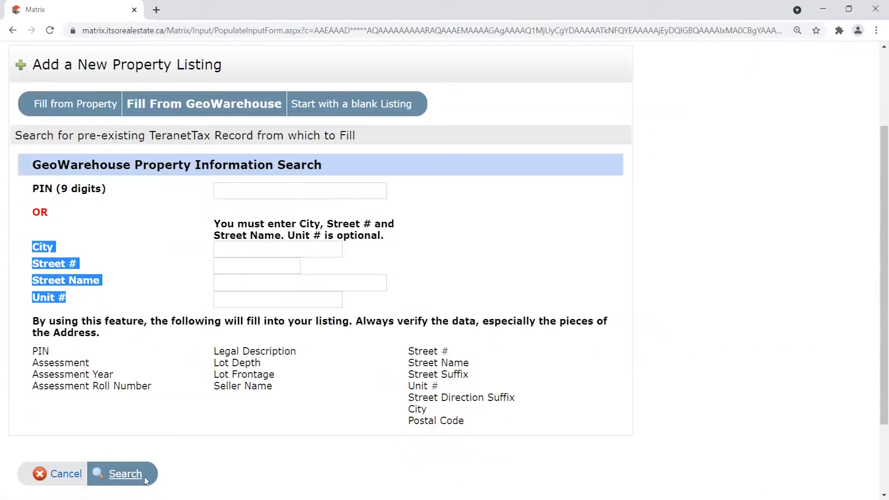
Move focus between the PIN, Street # and City fields.
left_click(298, 189)
left_click(287, 265)
left_click(274, 192)
left_click(276, 264)
left_click(276, 192)
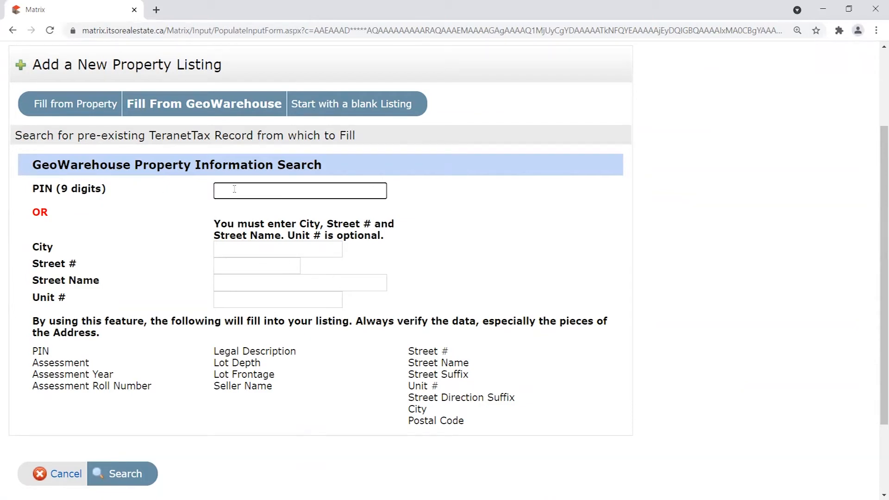
left_click(230, 248)
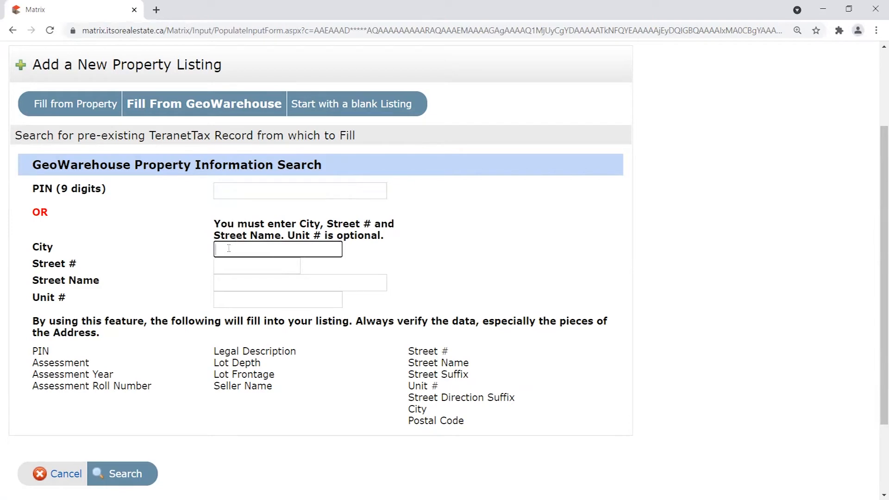
Highlight the instruction naming which address fields are required.
left_click_drag(215, 227, 386, 239)
left_click(225, 221)
left_click_drag(214, 225, 393, 236)
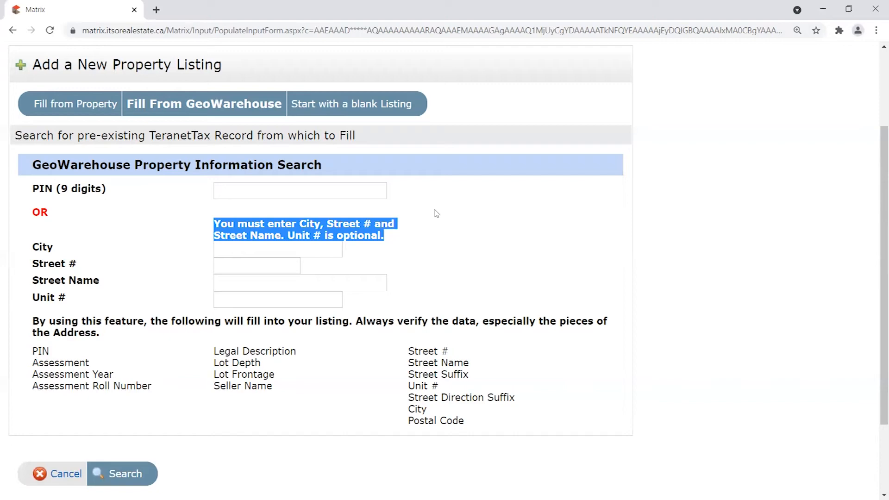
left_click(398, 237)
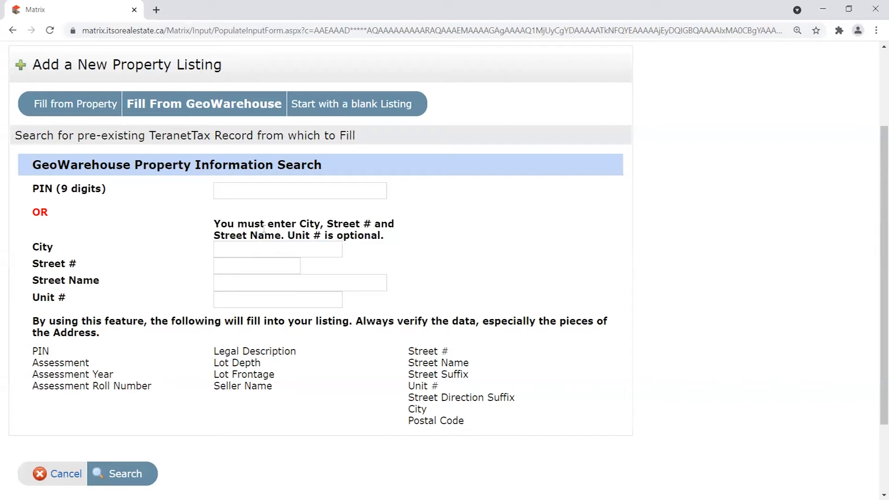
left_click_drag(296, 224, 378, 223)
left_click_drag(216, 225, 288, 237)
left_click(293, 236)
left_click(298, 246)
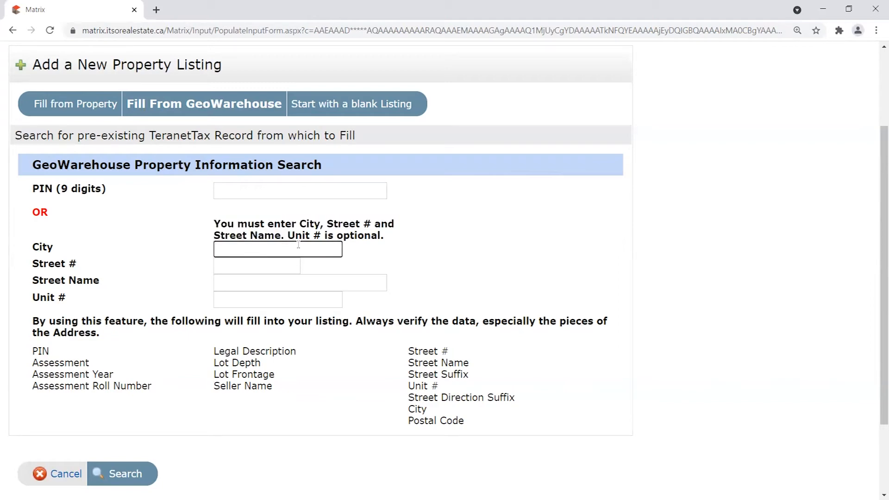
key("Tab")
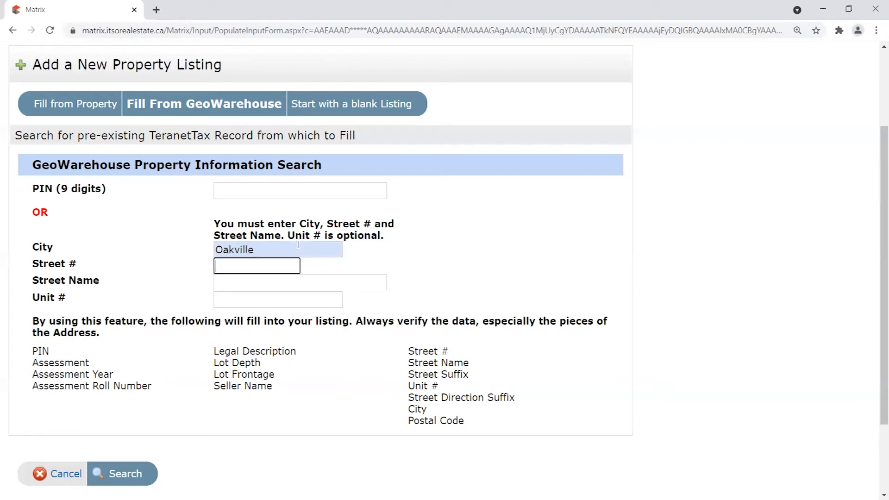
key("Tab")
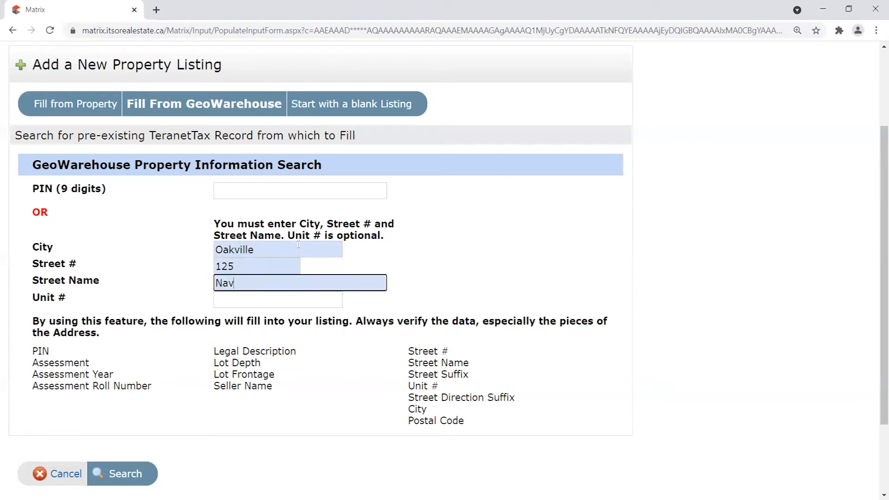
left_click(199, 270)
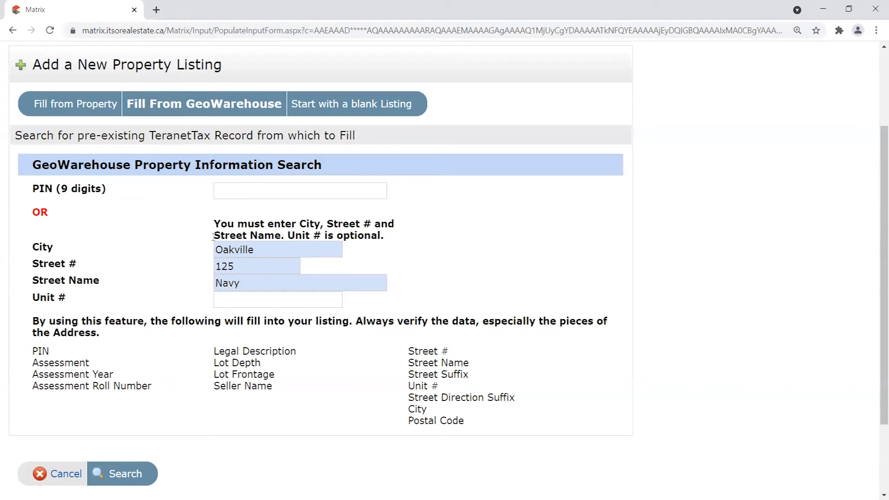
key("Tab")
key("Tab")
key("Tab")
left_click(181, 260)
left_click(128, 478)
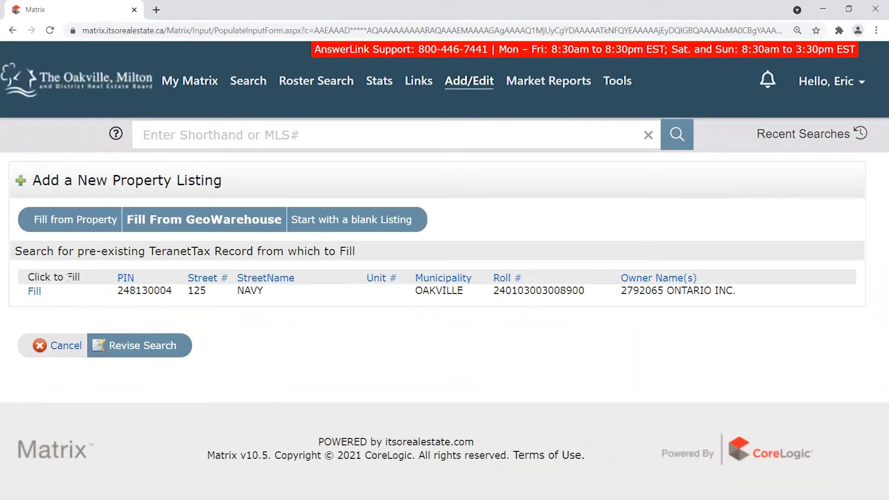
Point out the result's PIN and roll number, then cancel back to the new listing form.
left_click_drag(129, 293, 200, 292)
left_click_drag(436, 293, 587, 291)
left_click(658, 283)
left_click(62, 350)
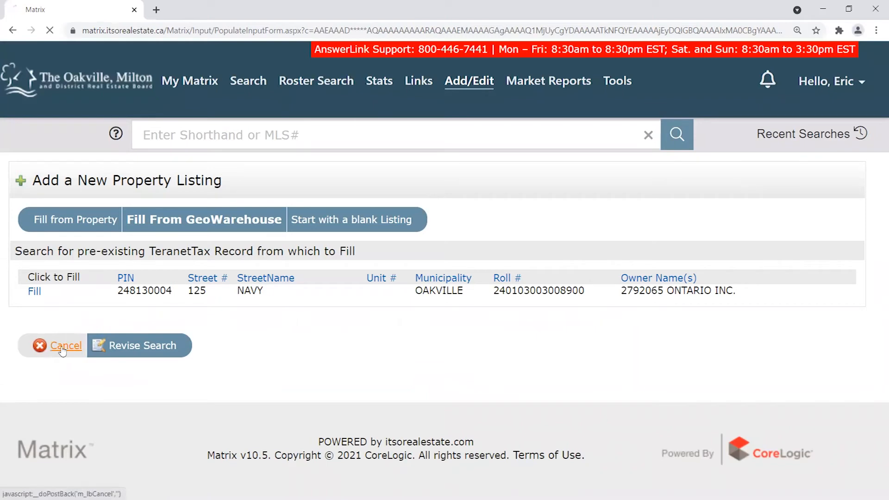
left_click(115, 233)
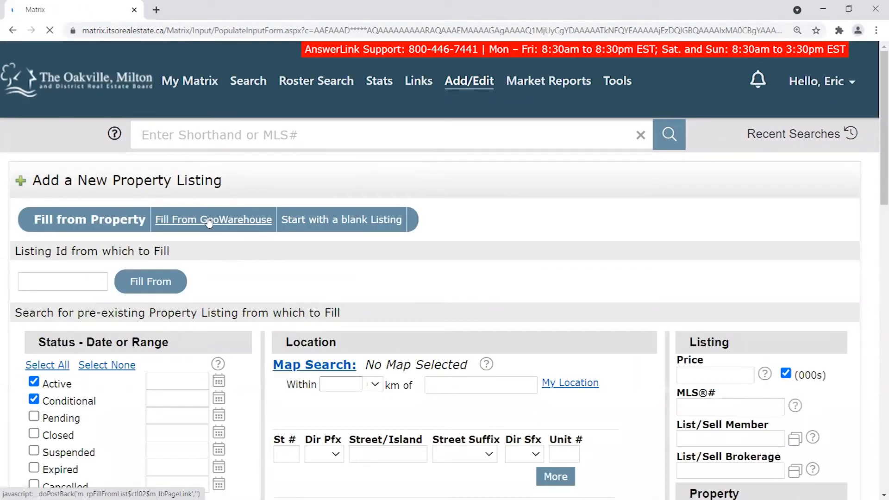
Reopen Fill From GeoWarehouse and step through the empty PIN, City and Street fields.
left_click(210, 223)
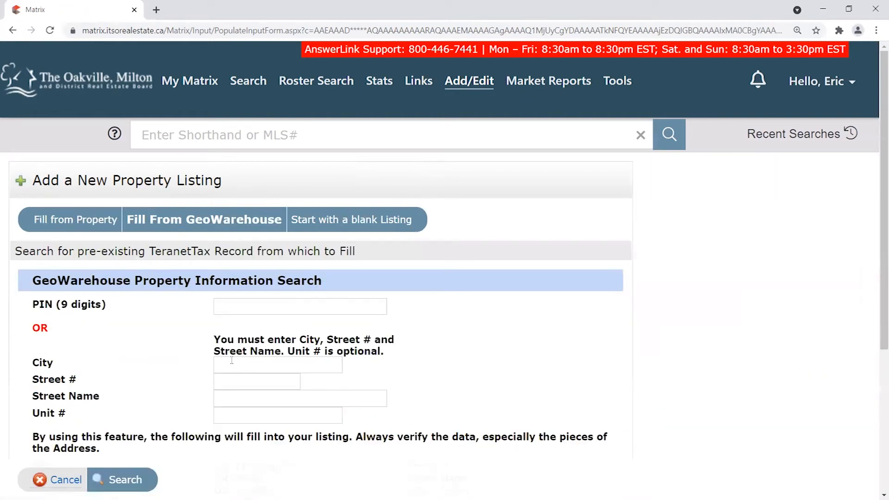
left_click(243, 398)
left_click(238, 365)
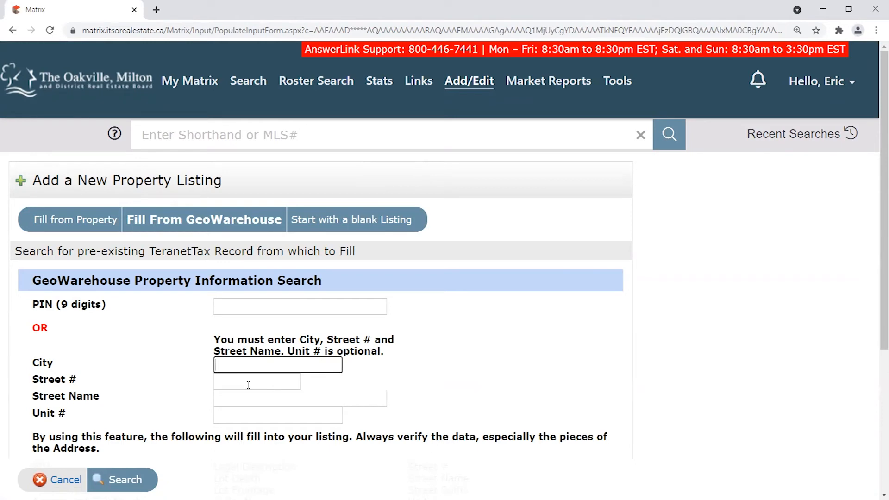
left_click(253, 380)
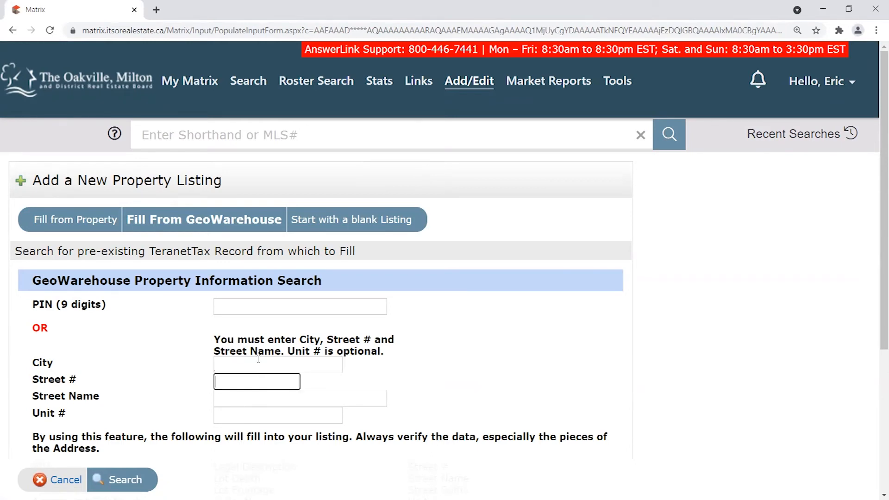
left_click(259, 368)
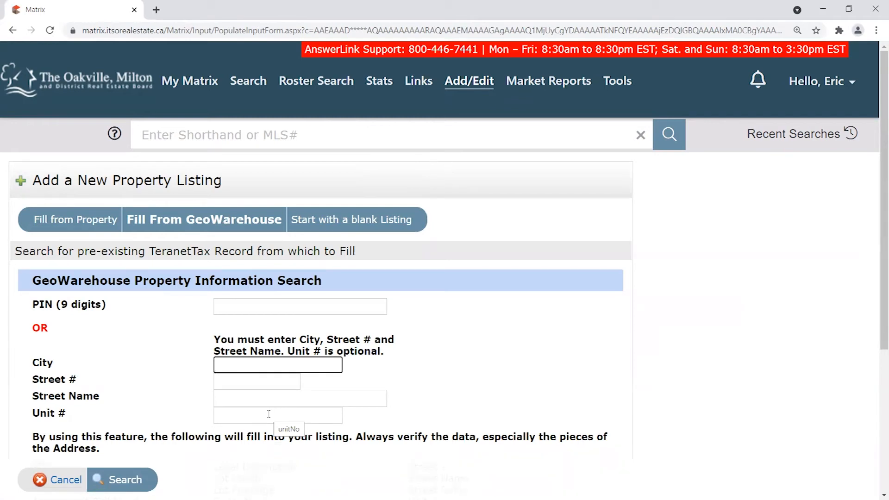
left_click(118, 418)
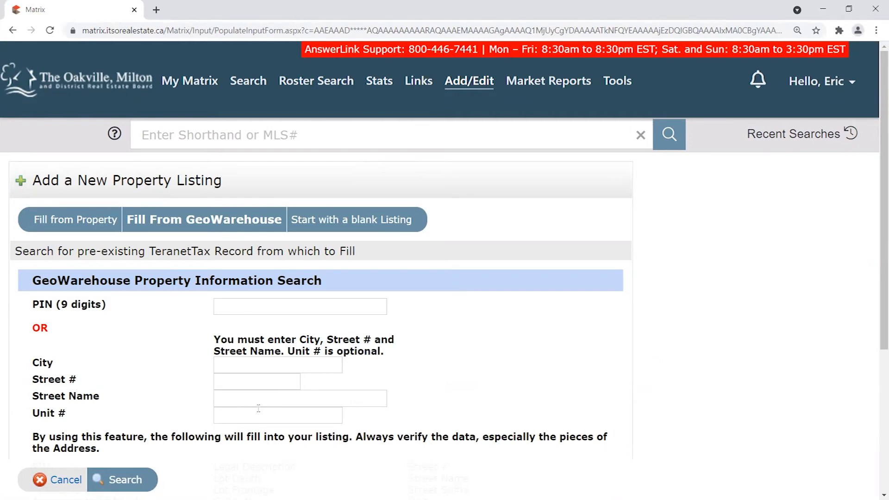
left_click(245, 303)
left_click_drag(36, 306, 129, 309)
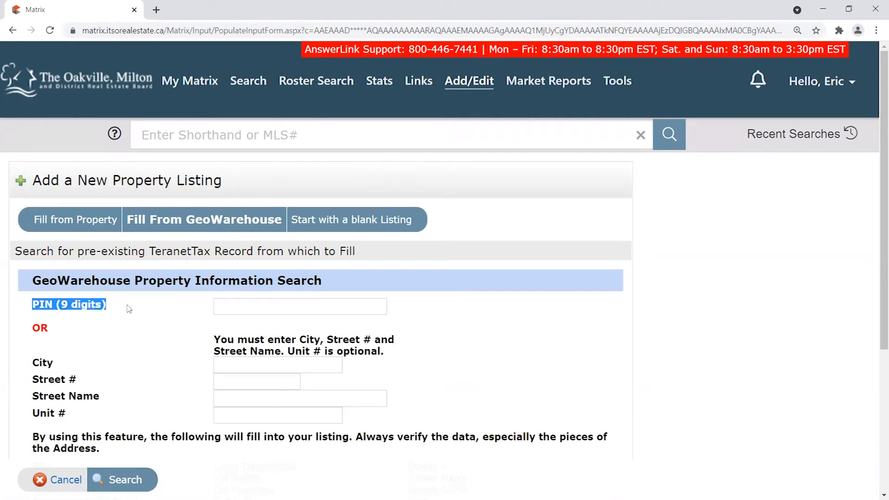
left_click(327, 302)
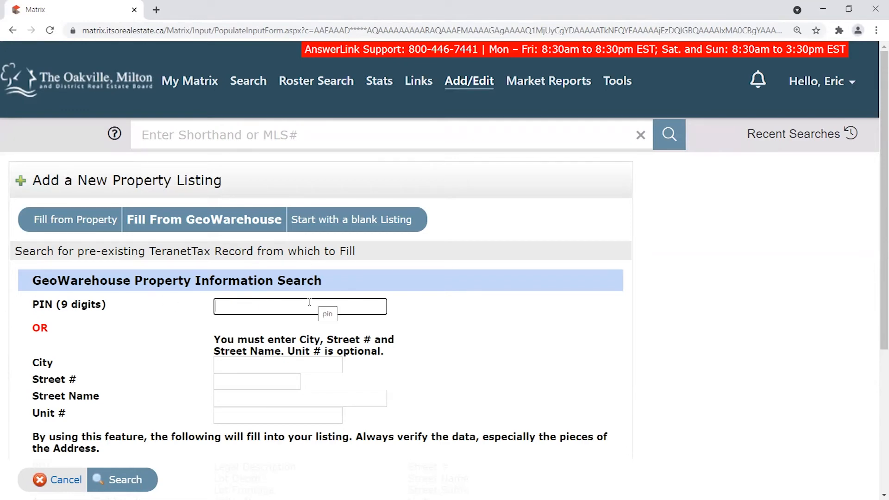
Open GeoWarehouse from the Tools menu and bring its tab forward.
mouse_move(623, 78)
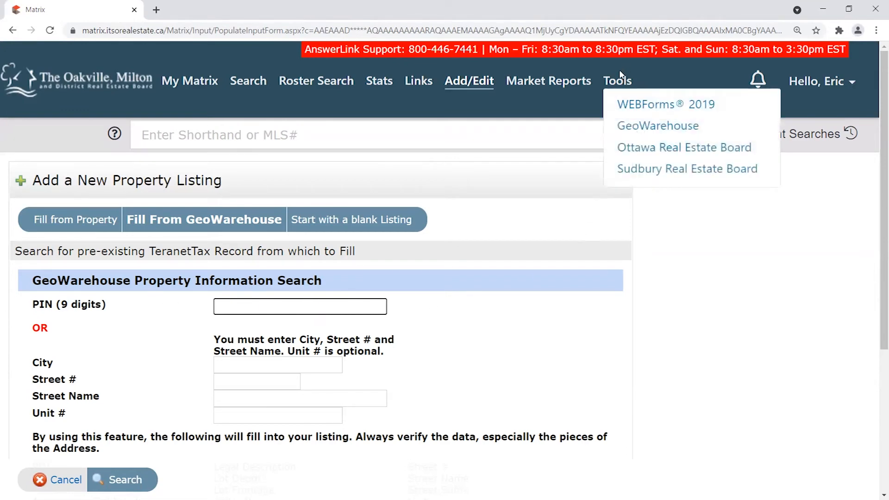
left_click(652, 128)
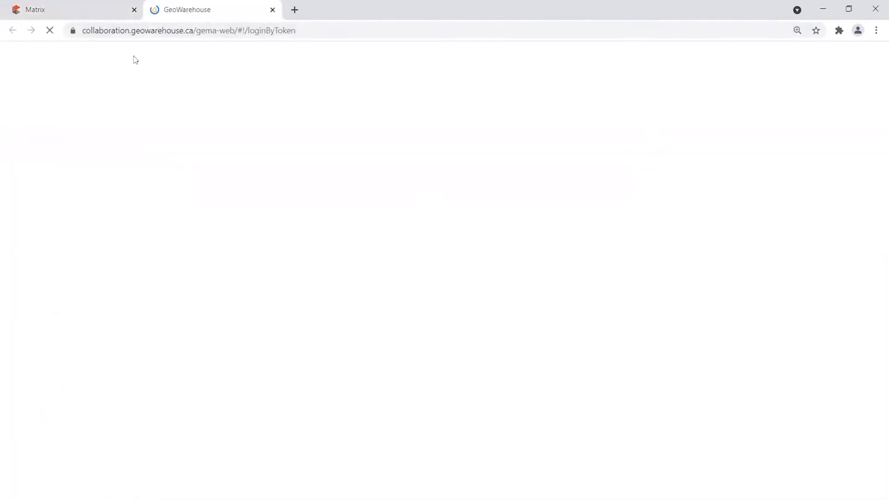
left_click(105, 14)
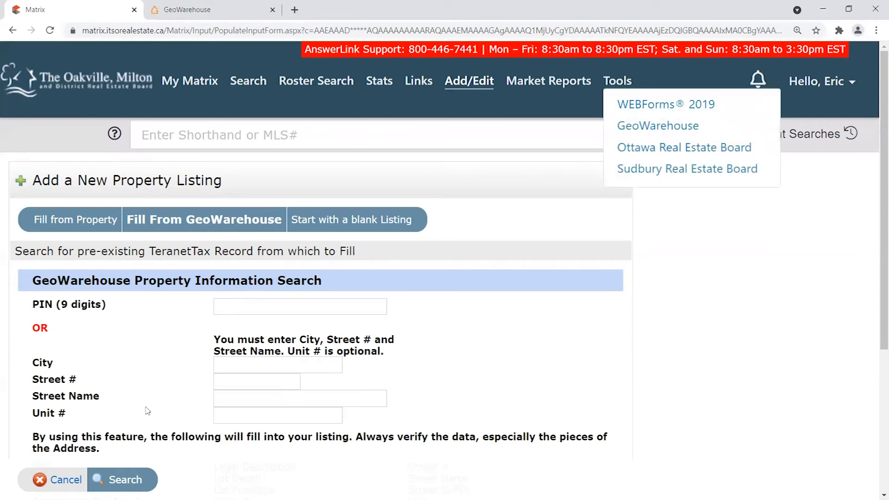
left_click(198, 12)
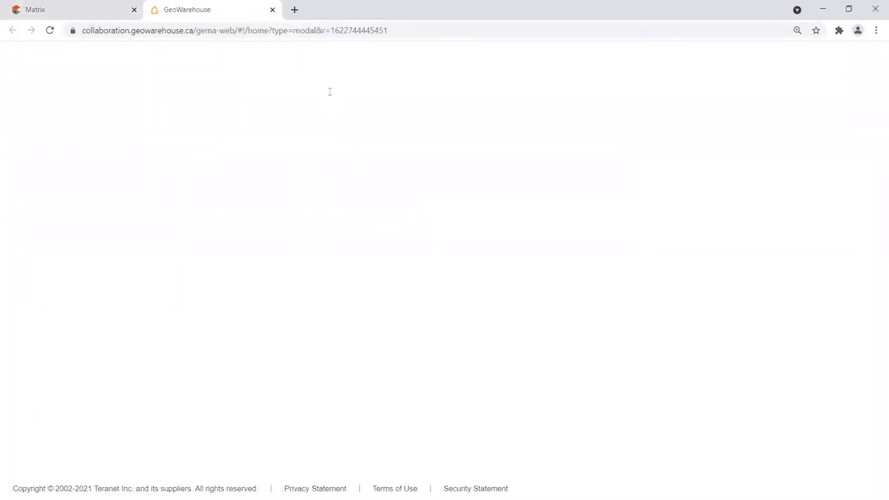
left_click(307, 84)
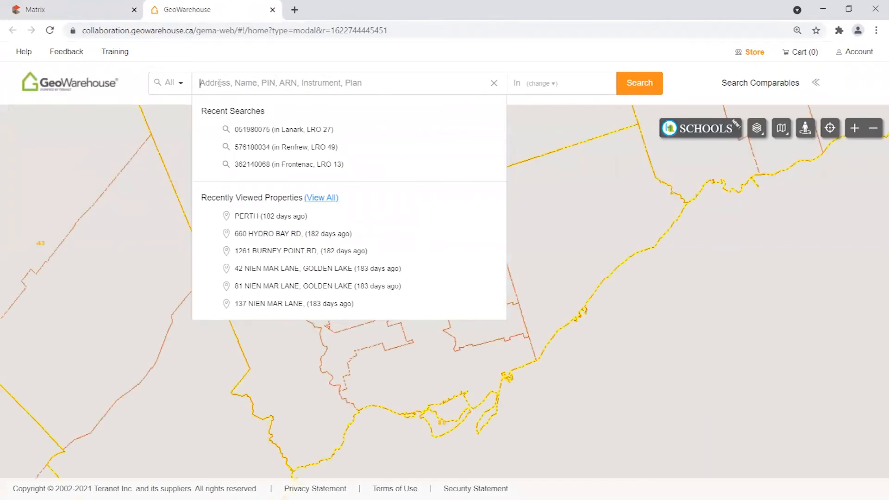
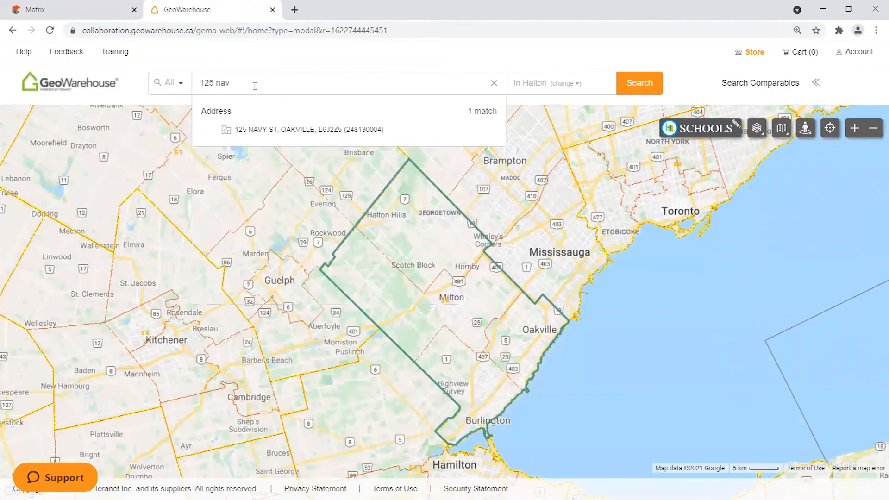
left_click_drag(234, 83, 201, 84)
left_click(214, 81)
left_click(278, 129)
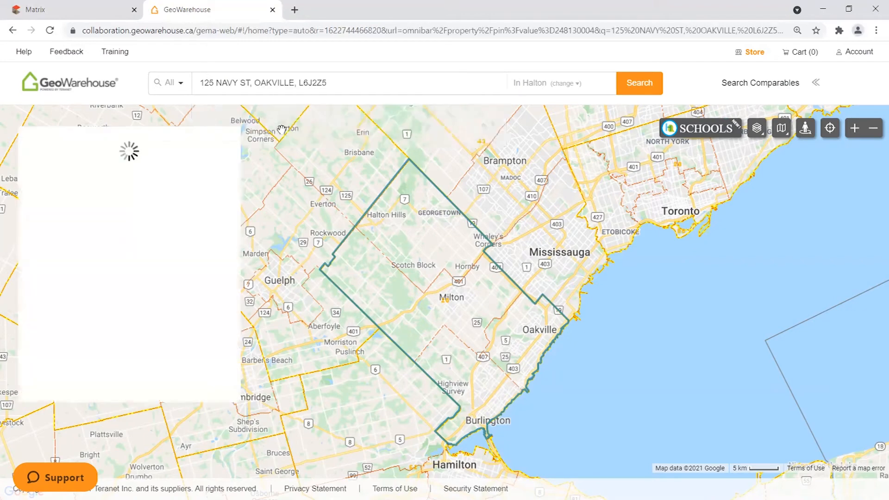
left_click_drag(113, 219, 76, 219)
right_click(83, 220)
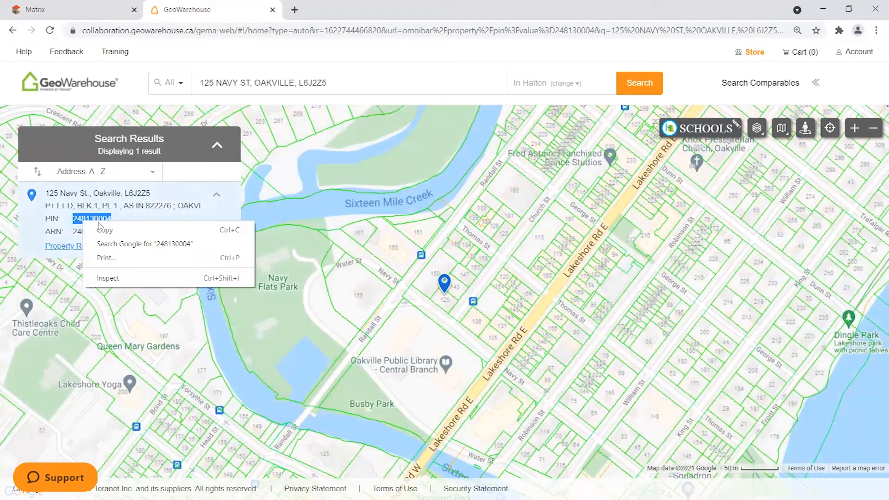
left_click(106, 230)
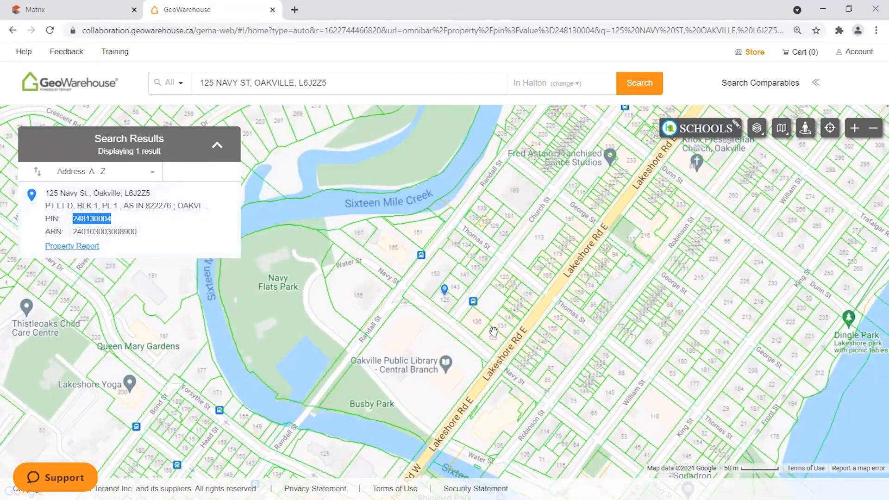
scroll(446, 305, "up", 2)
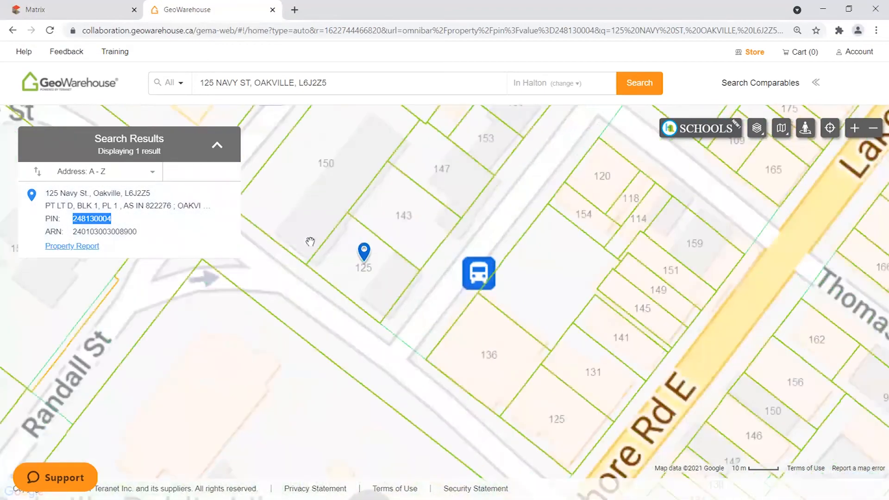
left_click(364, 250)
left_click(364, 251)
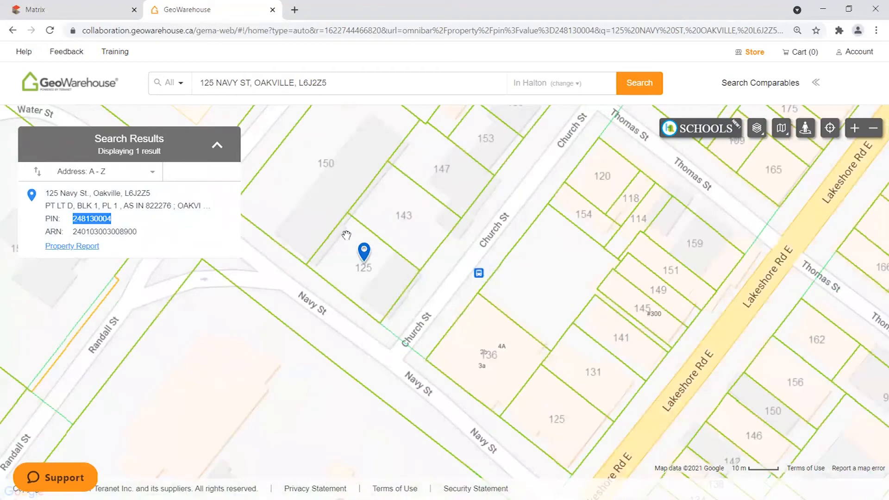
Paste PIN 248130004 into the Matrix PIN field and search for the tax record.
left_click(106, 17)
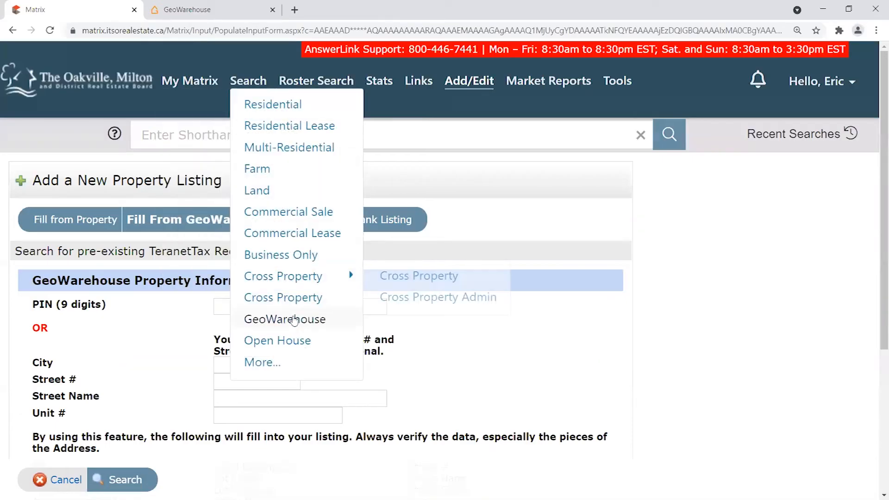
right_click(223, 308)
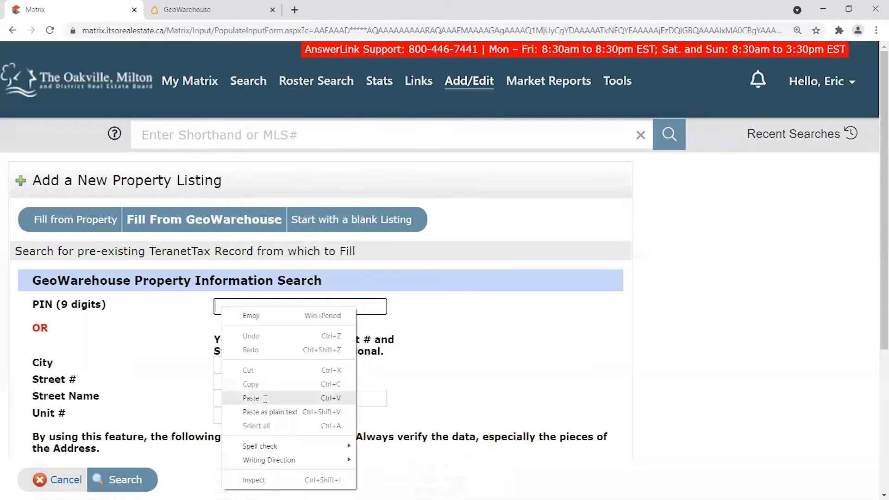
left_click(252, 339)
left_click_drag(272, 306, 206, 295)
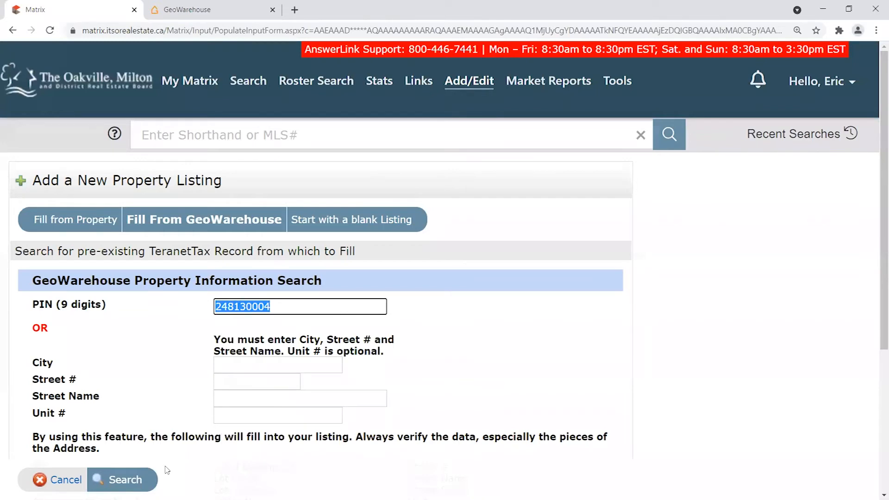
left_click(124, 482)
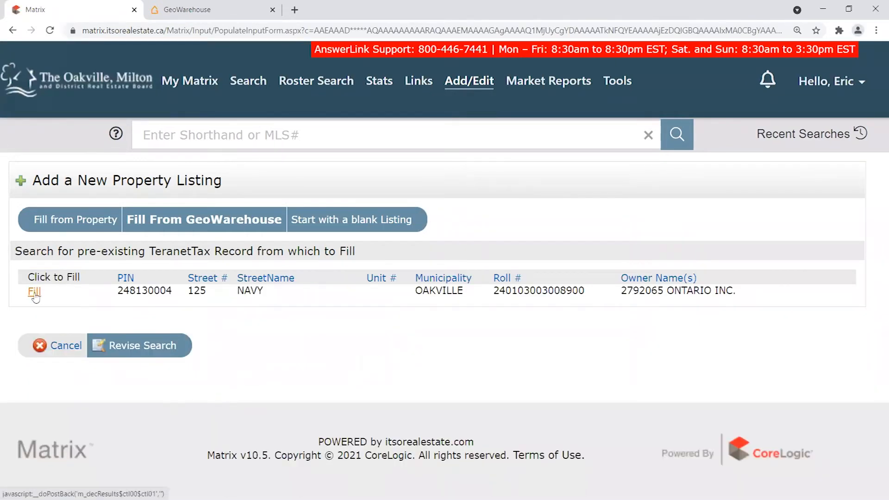
left_click_drag(728, 290, 116, 296)
left_click(326, 329)
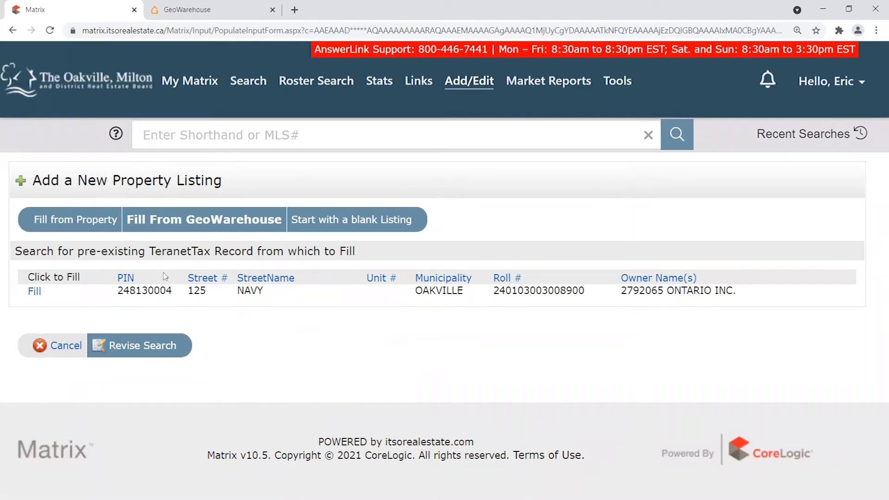
double_click(119, 292)
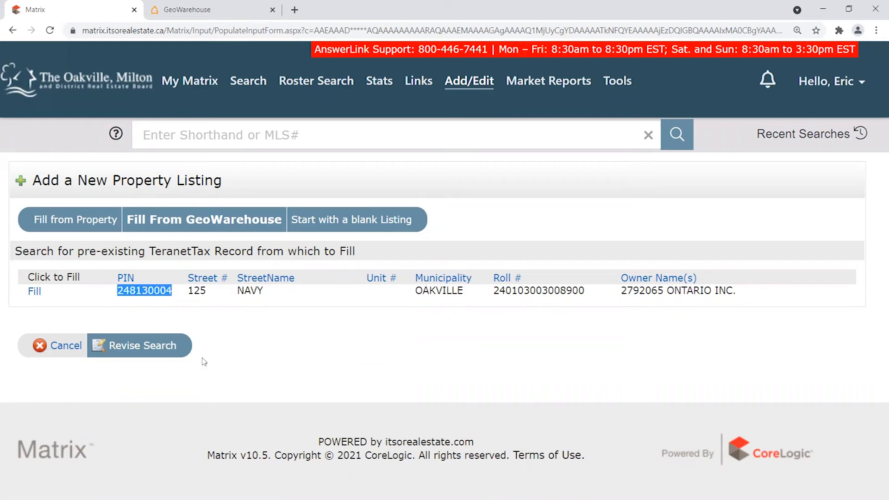
left_click(227, 304)
left_click(247, 12)
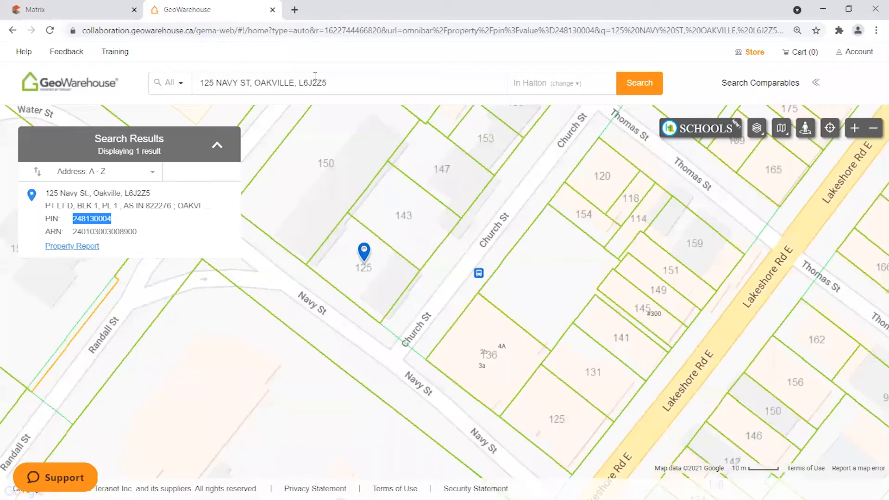
left_click(273, 9)
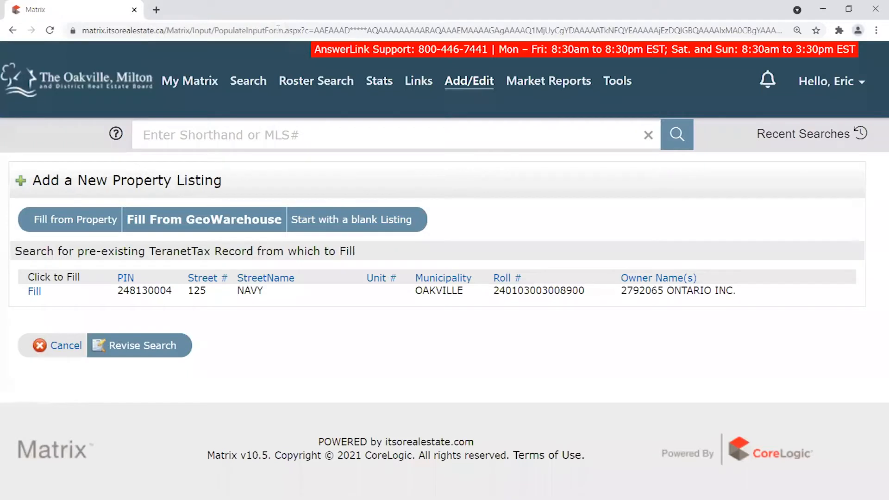
Fill a new Residential Sale listing from the 248130004 tax record and look over the General section.
left_click(35, 291)
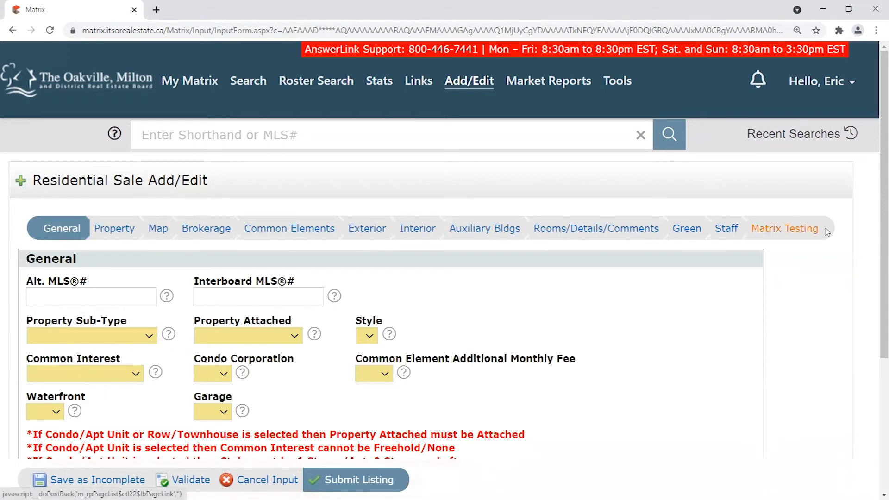
scroll(860, 235, "down", 2)
mouse_move(213, 120)
left_mouse_down()
mouse_move(30, 119)
mouse_move(229, 125)
left_mouse_up()
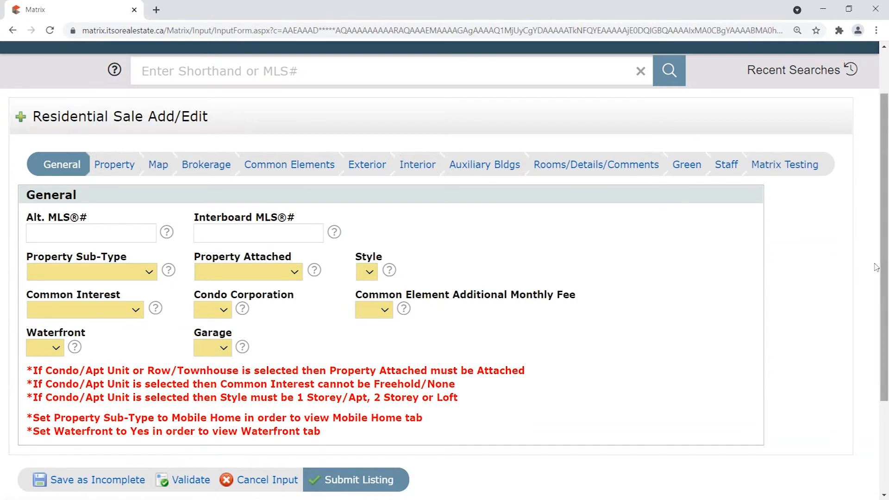
scroll(876, 256, "down", 2)
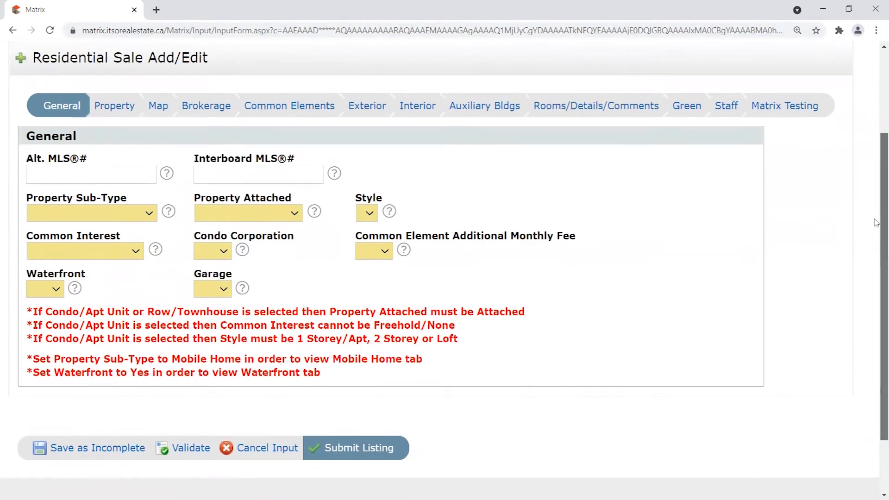
scroll(877, 215, "up", 1)
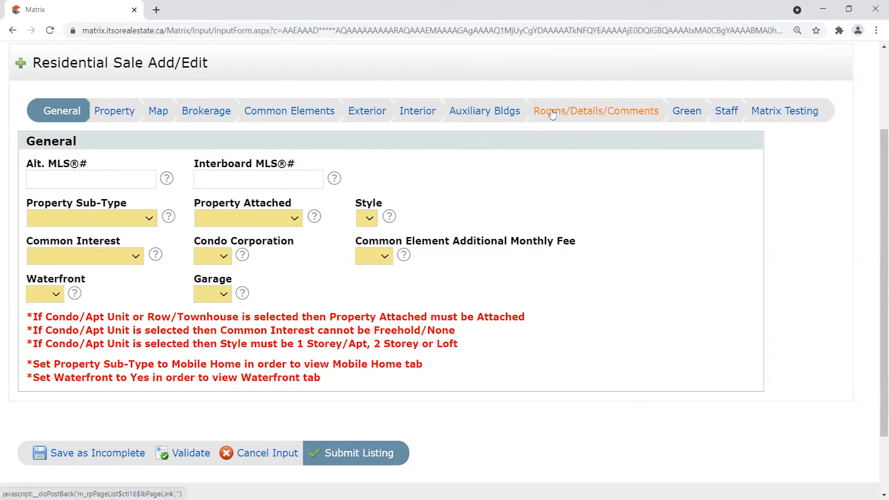
left_click(589, 112)
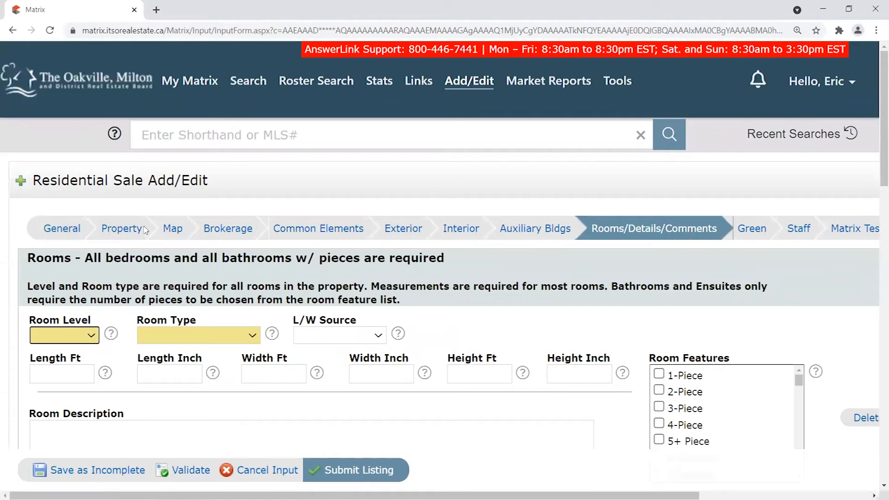
left_click(124, 228)
scroll(185, 324, "down", 5)
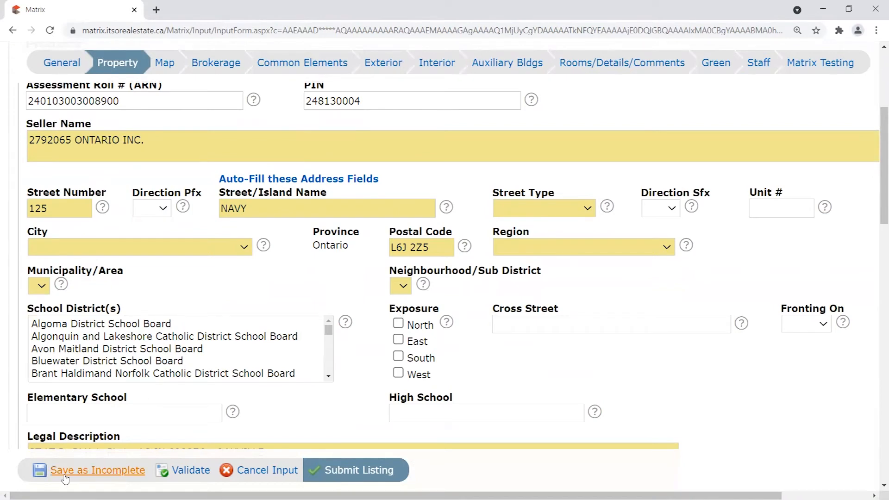
scroll(186, 232, "up", 4)
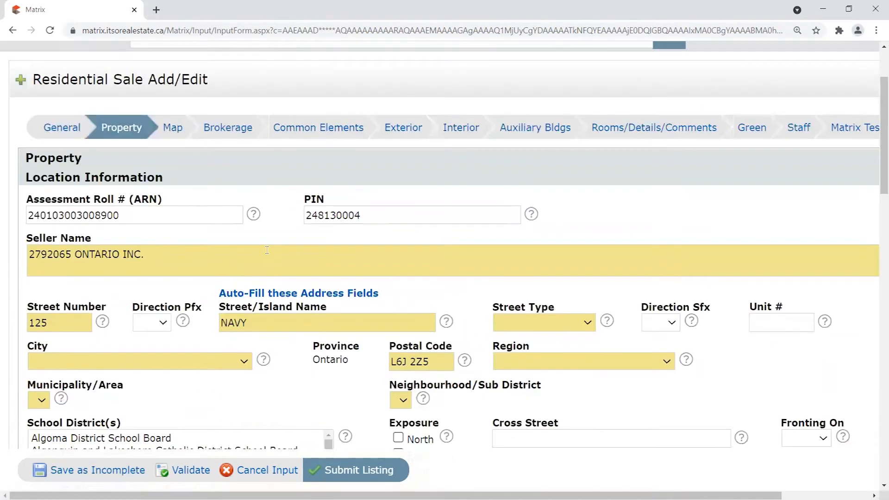
left_click(65, 189)
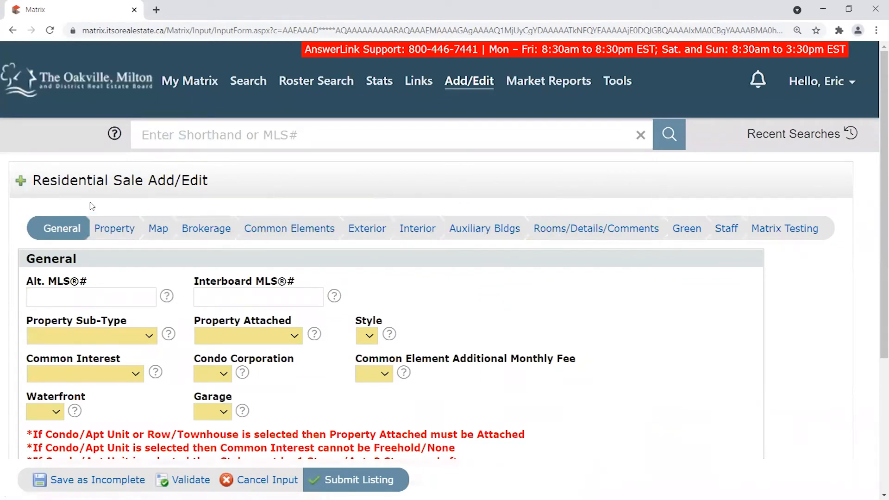
scroll(840, 315, "down", 3)
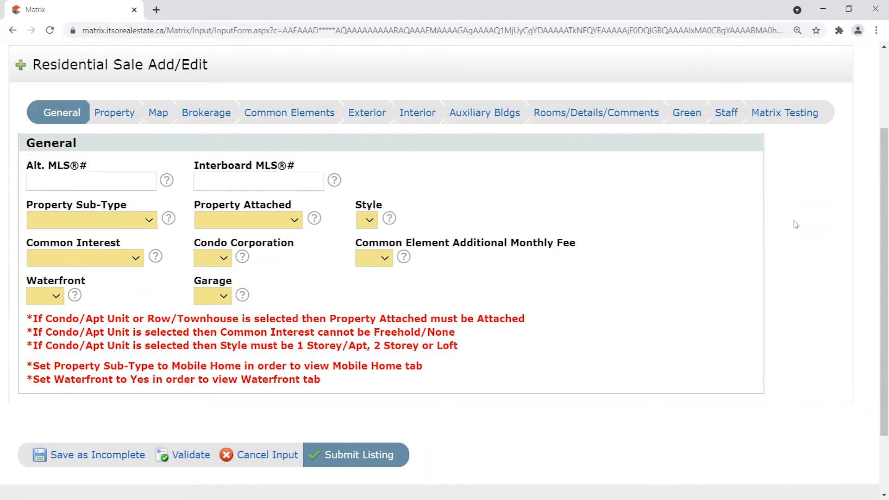
mouse_move(883, 214)
left_mouse_down()
mouse_move(876, 205)
mouse_move(873, 216)
left_mouse_up()
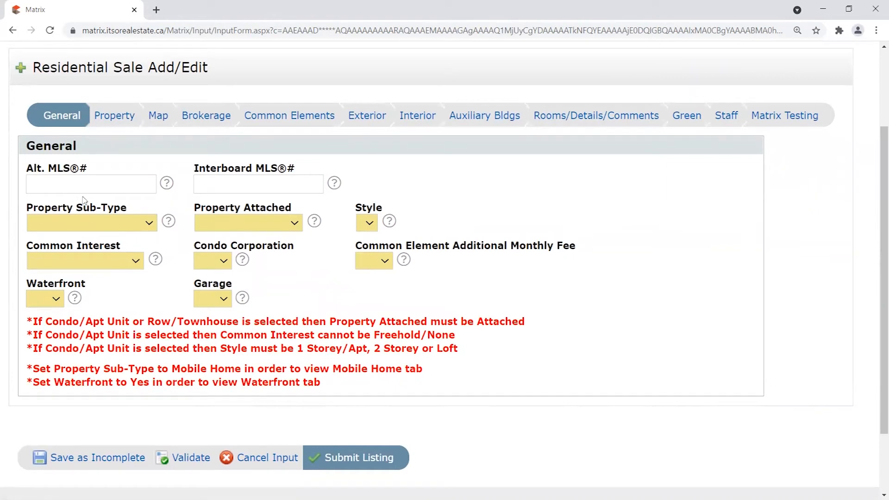
Look over the Property Sub-Type and Condo Corporation choices without changing them.
left_click(37, 182)
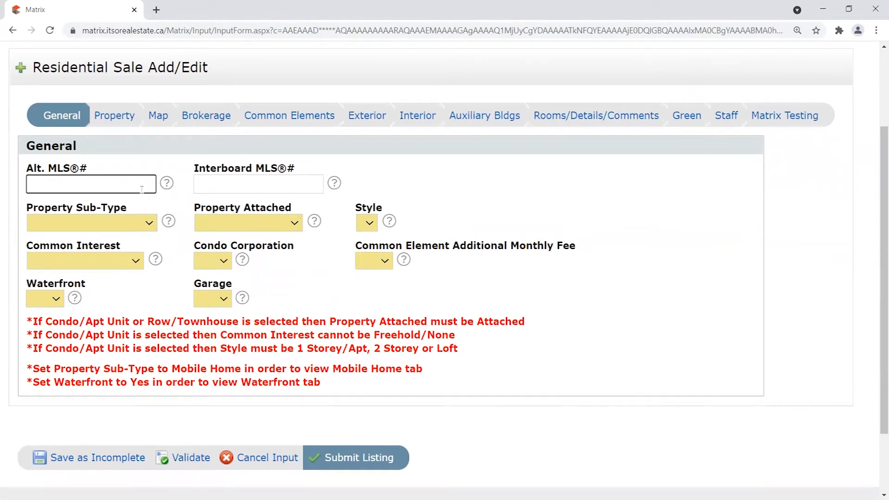
left_click(151, 225)
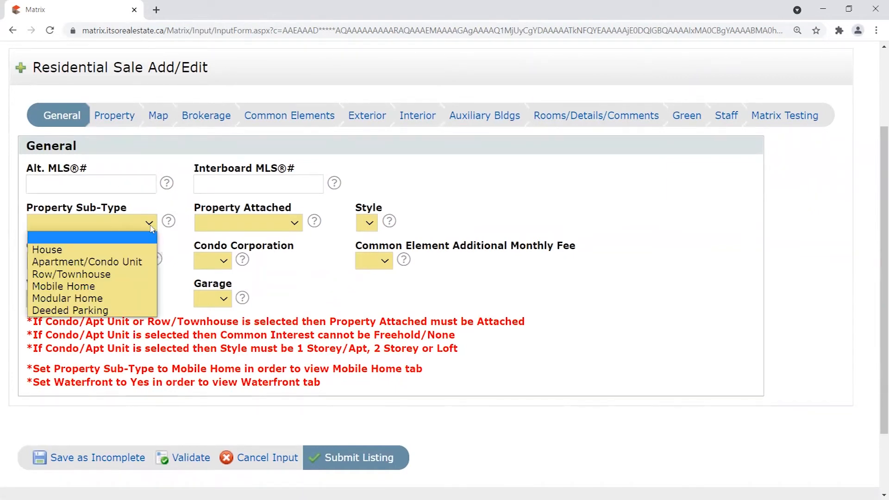
left_click(19, 224)
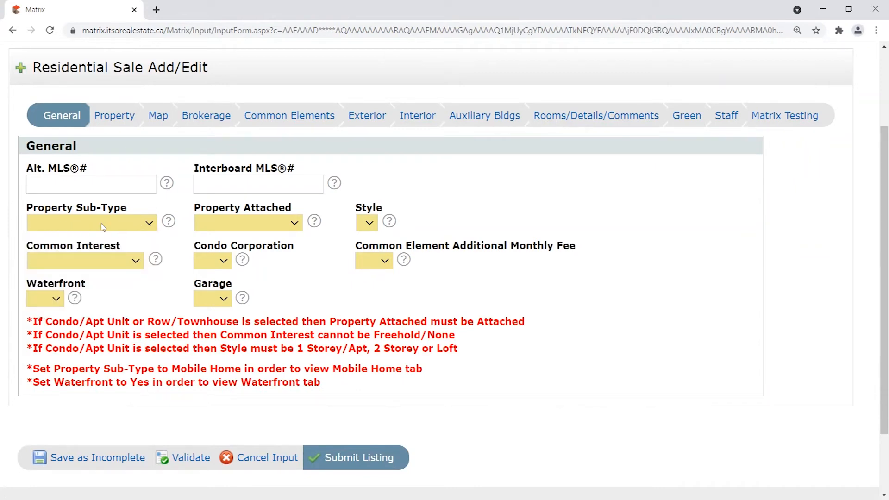
left_click(126, 183)
left_click(149, 223)
left_click(149, 223)
left_click(185, 219)
left_click(223, 261)
left_click(307, 268)
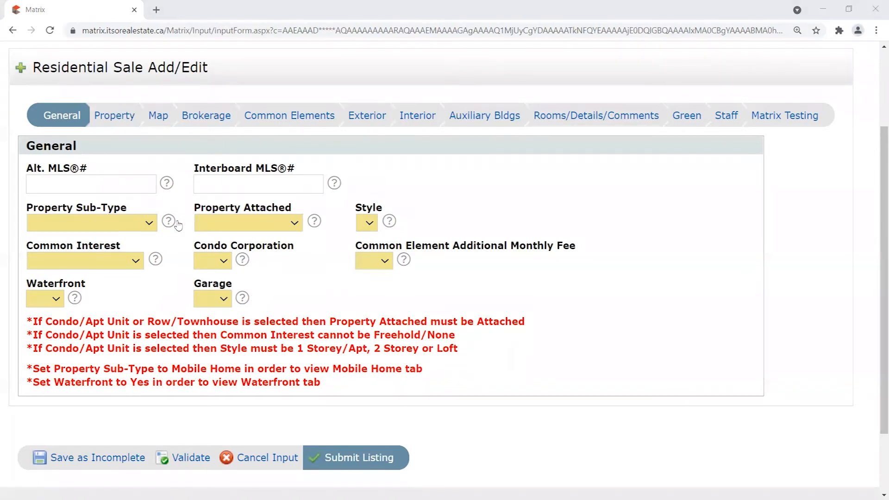
Set Property Sub-Type House, Attached Detached, Style 2 Storey, and Common Interest Freehold/None.
left_click(138, 227)
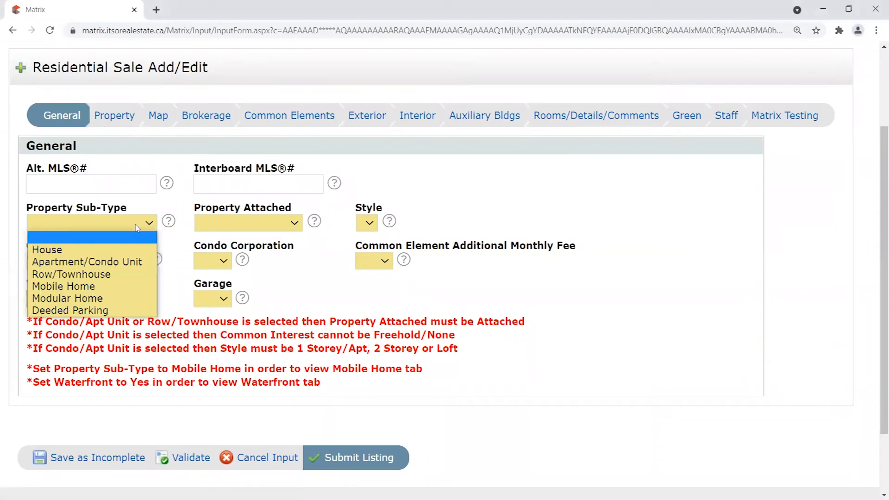
left_click(49, 252)
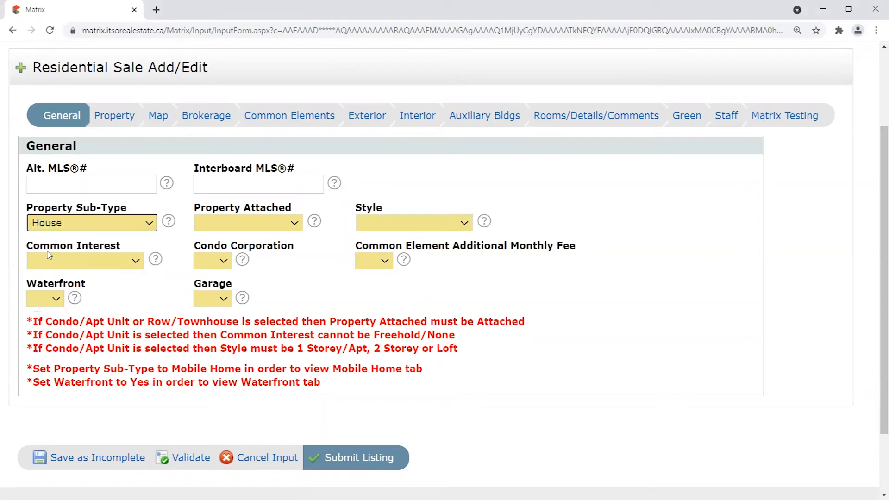
left_click(253, 225)
left_click(238, 251)
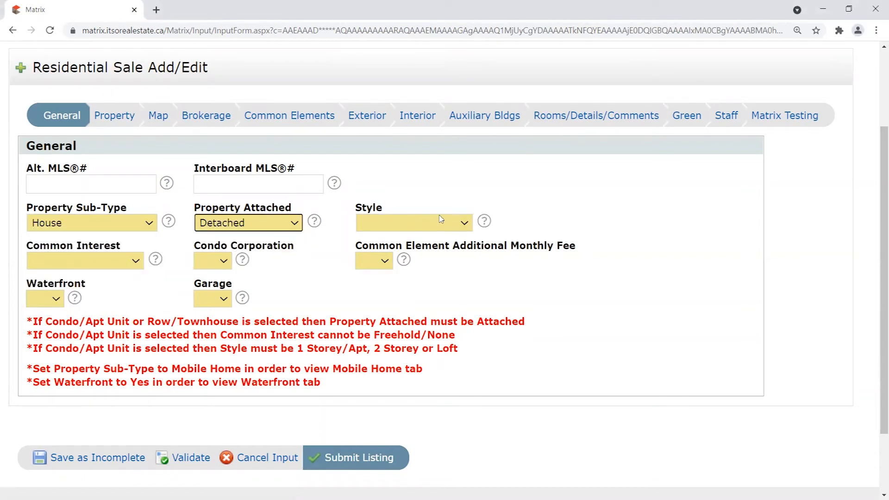
left_click(434, 224)
left_click(386, 274)
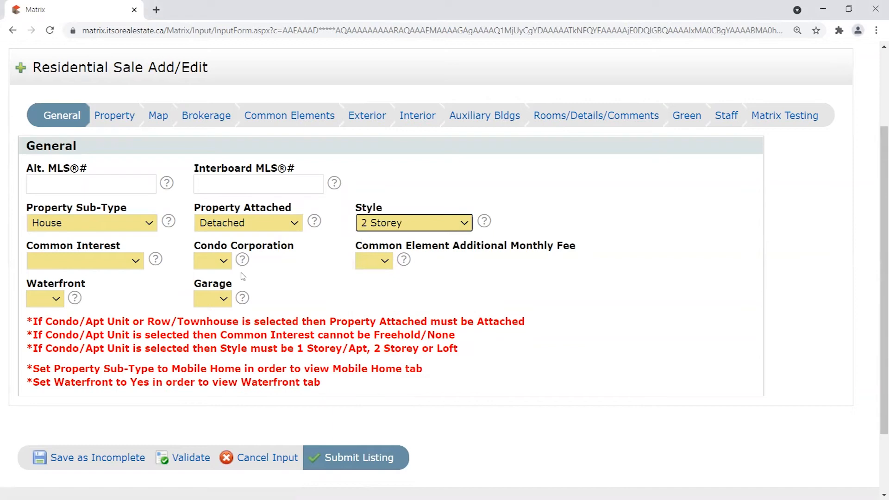
left_click(102, 268)
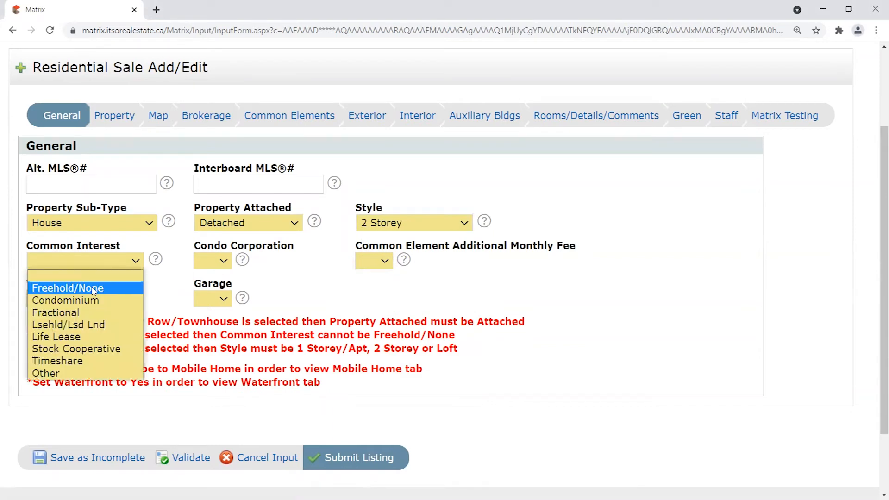
left_click(97, 289)
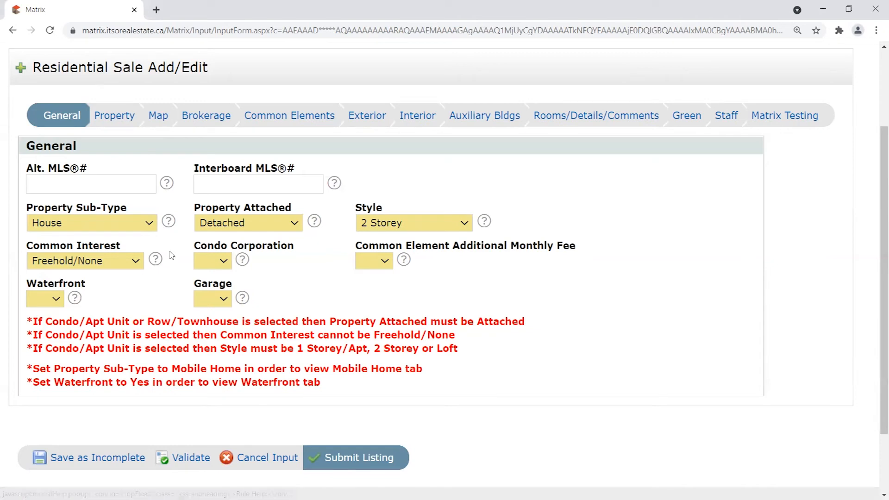
Set Condo Corporation, Common Element Additional Monthly Fee, Waterfront and Garage all to No.
left_click_drag(194, 245, 297, 246)
left_click(226, 261)
left_click(205, 300)
left_click(396, 262)
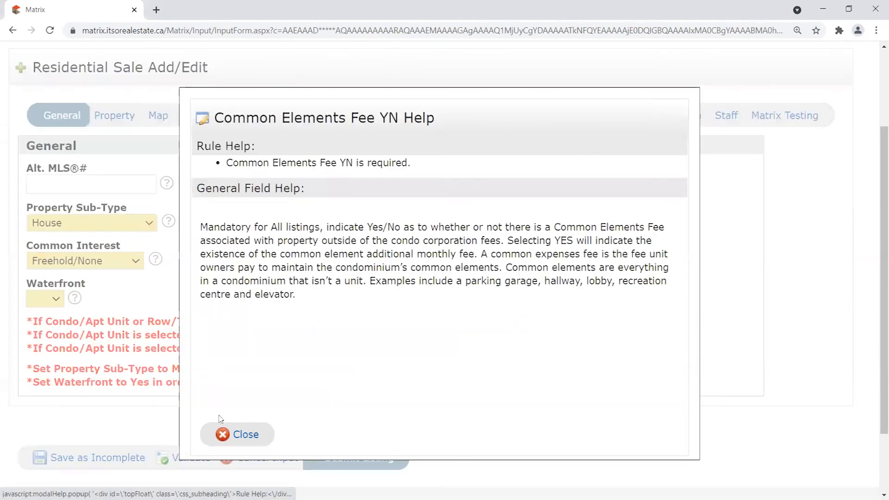
left_click(236, 435)
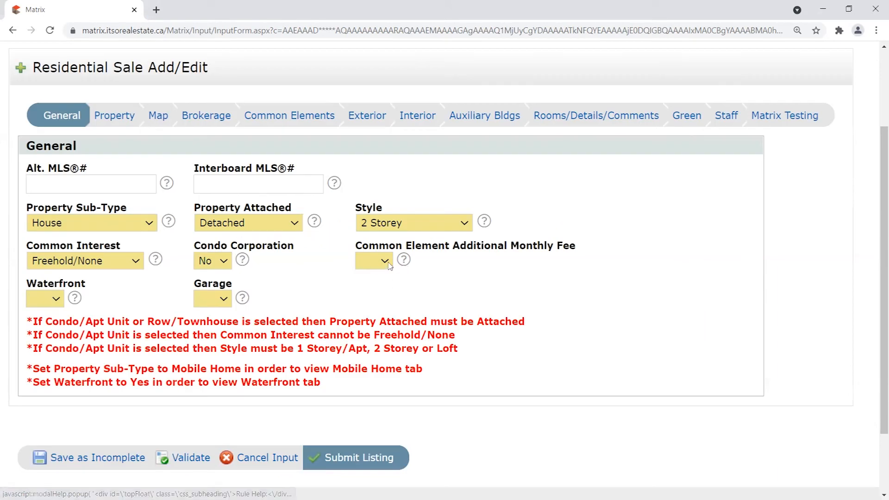
left_click(385, 261)
left_click(376, 298)
left_click(46, 299)
left_click(38, 341)
left_click(227, 297)
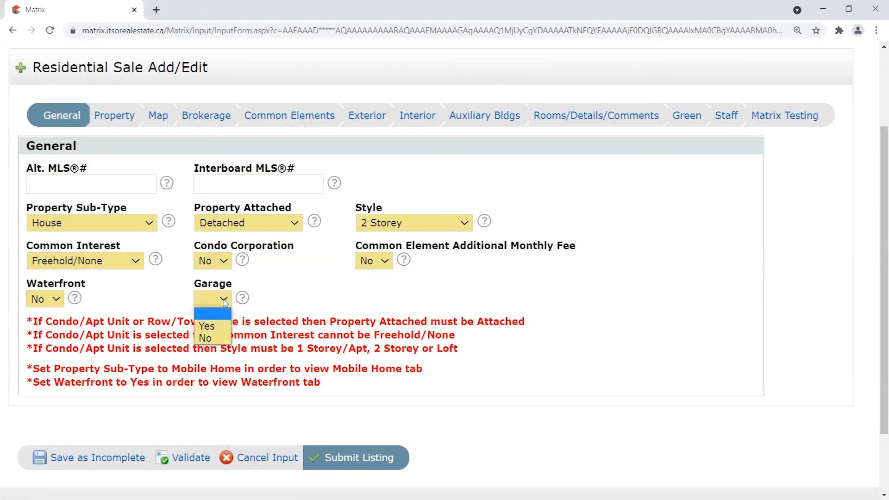
left_click(209, 339)
left_click(272, 292)
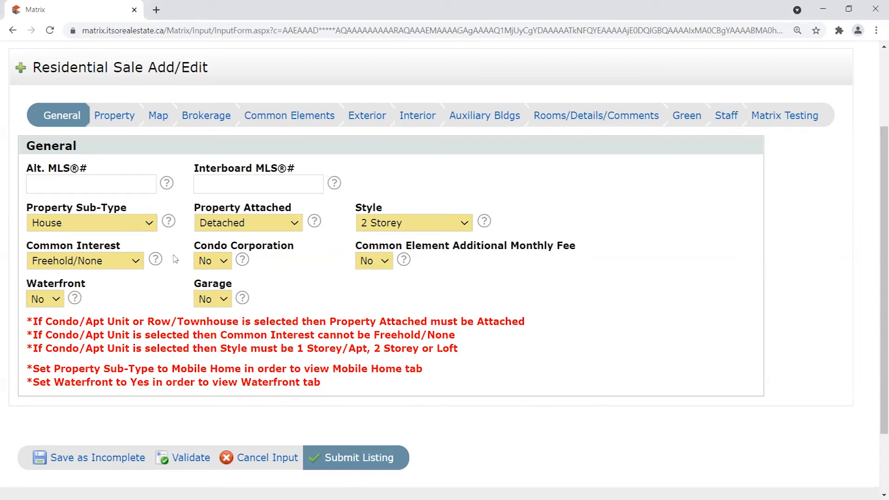
left_click(221, 262)
Toggle Condo Corporation between Yes and No, leave it at No, and validate the form.
left_click(206, 287)
left_click(214, 261)
left_click(216, 307)
left_click(247, 282)
left_click(219, 266)
left_click(211, 299)
left_click(207, 268)
left_click(213, 290)
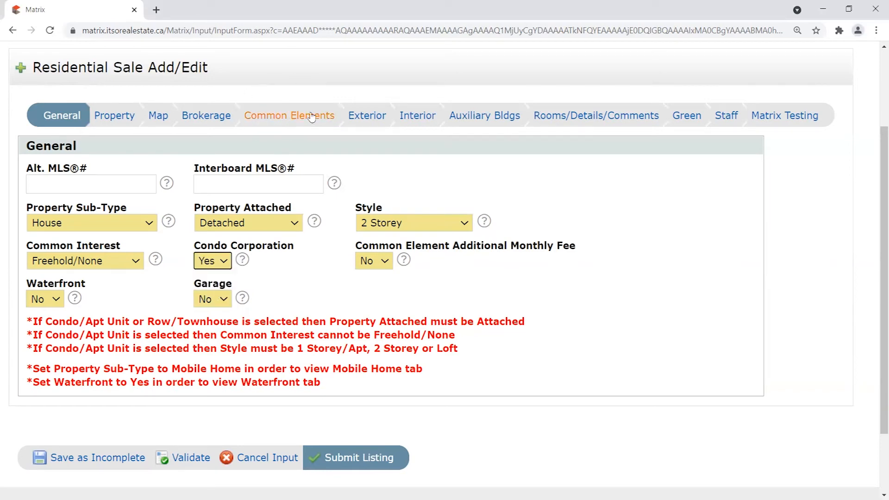
left_click(212, 265)
left_click(206, 300)
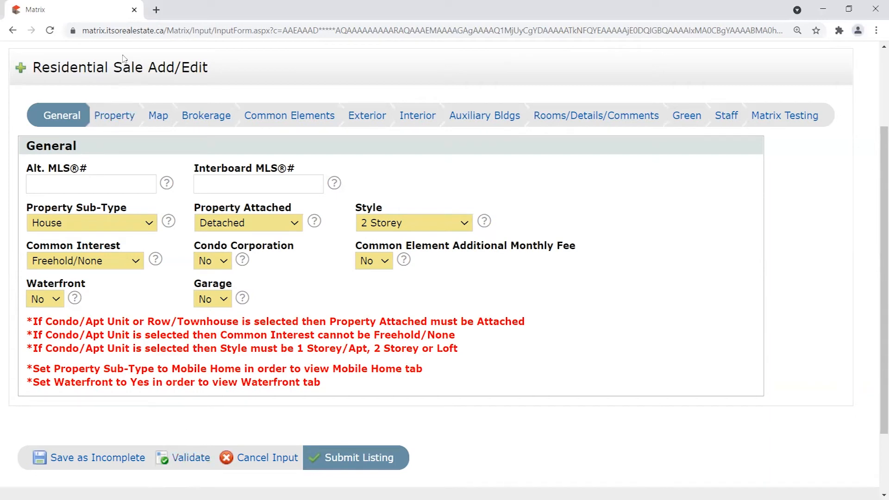
left_click(184, 462)
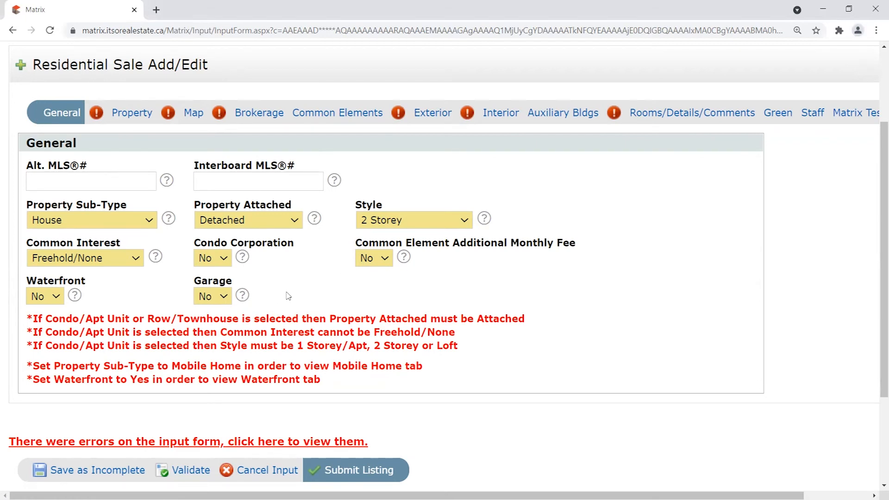
Review the input-form error notice and Condo Corporation choices, then go to the Property tab.
scroll(278, 291, "down", 3)
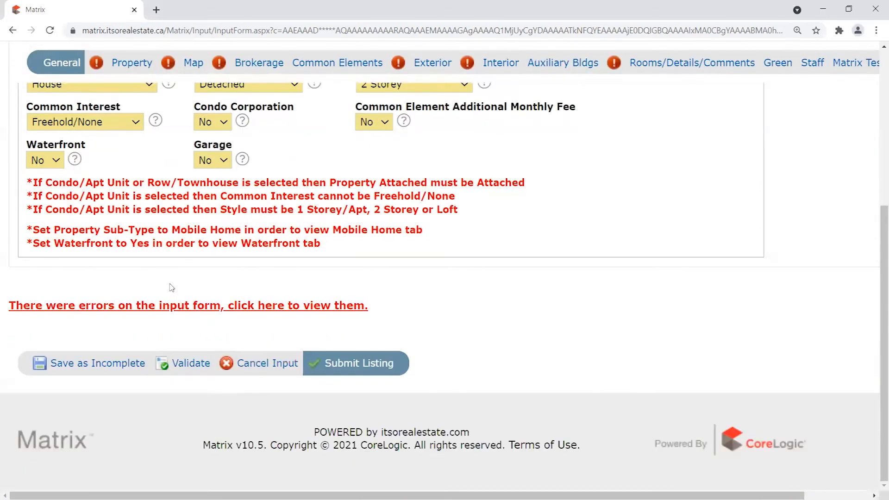
scroll(179, 419, "up", 1)
scroll(181, 419, "up", 1)
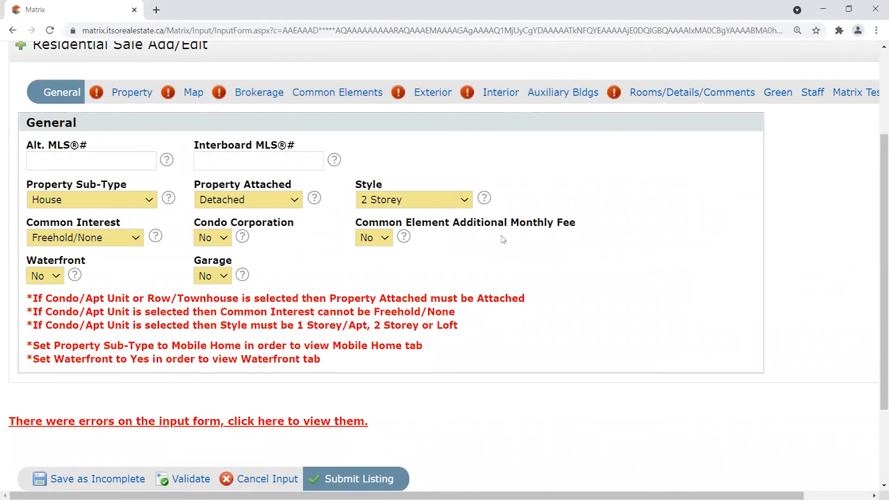
left_click(220, 238)
left_click(294, 234)
left_click(127, 95)
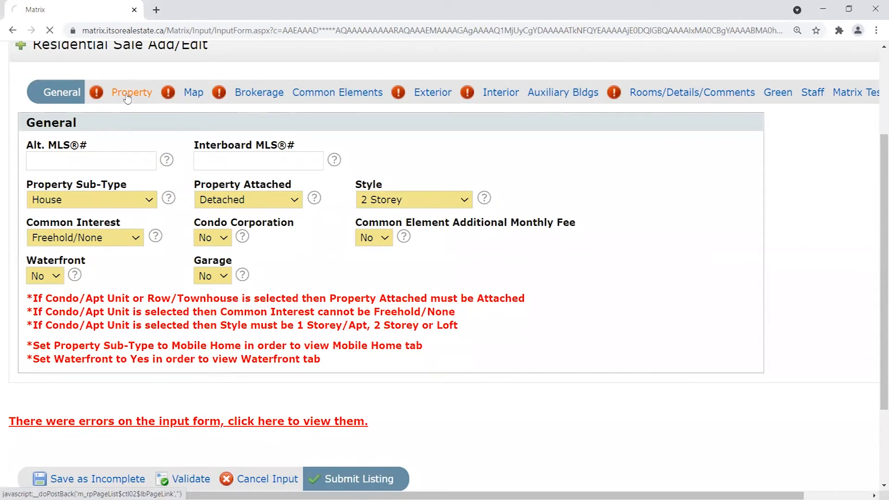
scroll(280, 243, "down", 1)
scroll(280, 243, "down", 1)
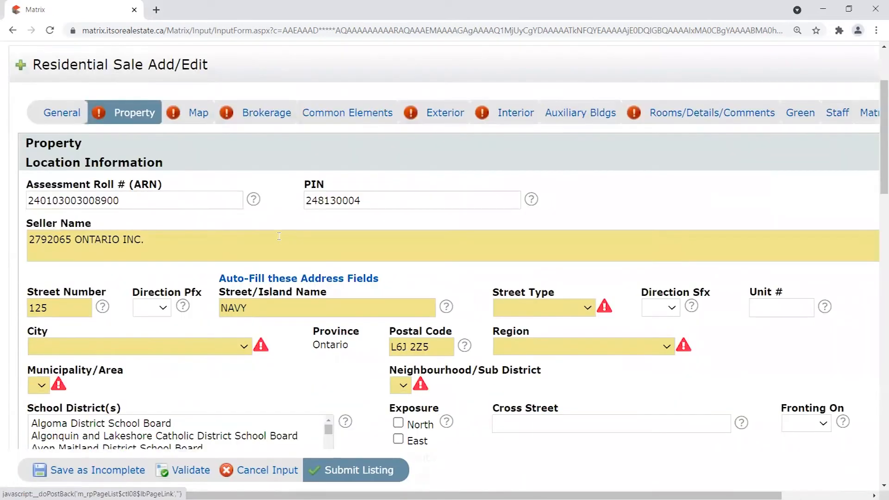
scroll(877, 114, "up", 1)
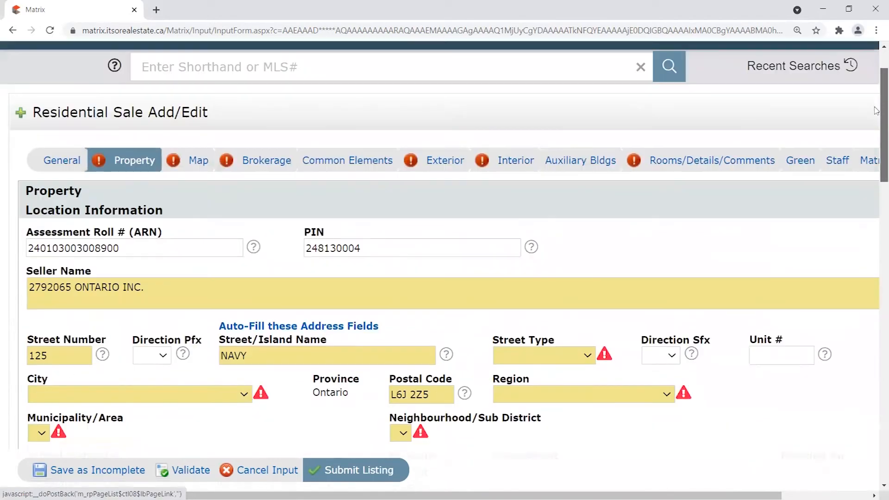
mouse_move(876, 114)
left_mouse_down()
mouse_move(876, 196)
mouse_move(880, 118)
left_mouse_up()
right_click(876, 117)
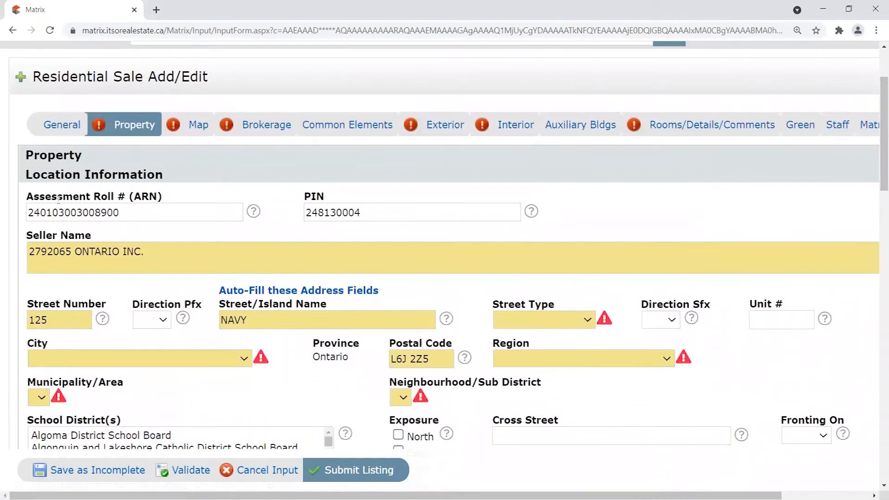
left_click_drag(45, 199, 161, 193)
double_click(306, 196)
left_click(153, 215)
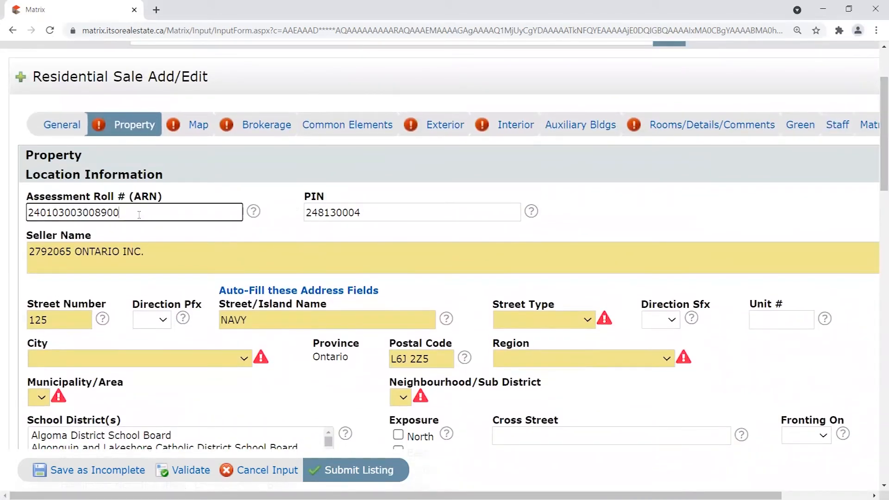
double_click(153, 216)
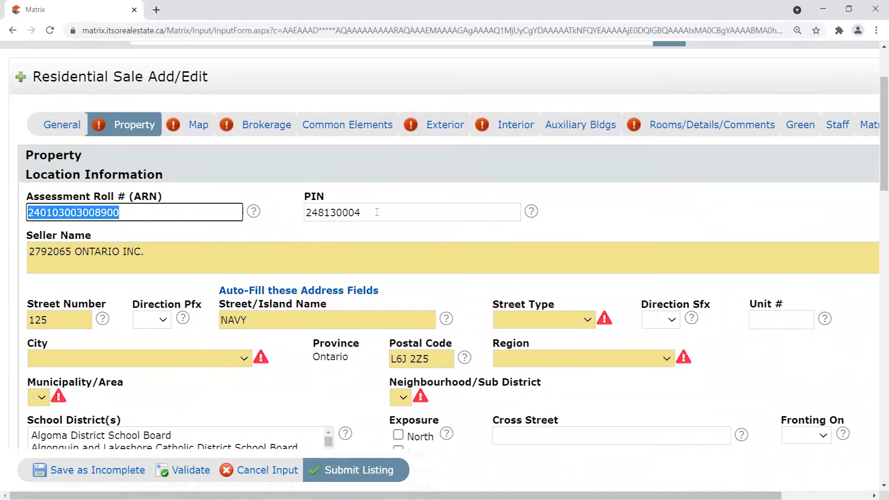
left_click_drag(377, 208, 284, 201)
left_click(288, 214)
scroll(284, 210, "down", 1)
left_click_drag(146, 194, 28, 195)
left_click(148, 233)
left_click(144, 193)
left_click_drag(144, 192, 29, 195)
left_click(110, 233)
scroll(110, 233, "down", 2)
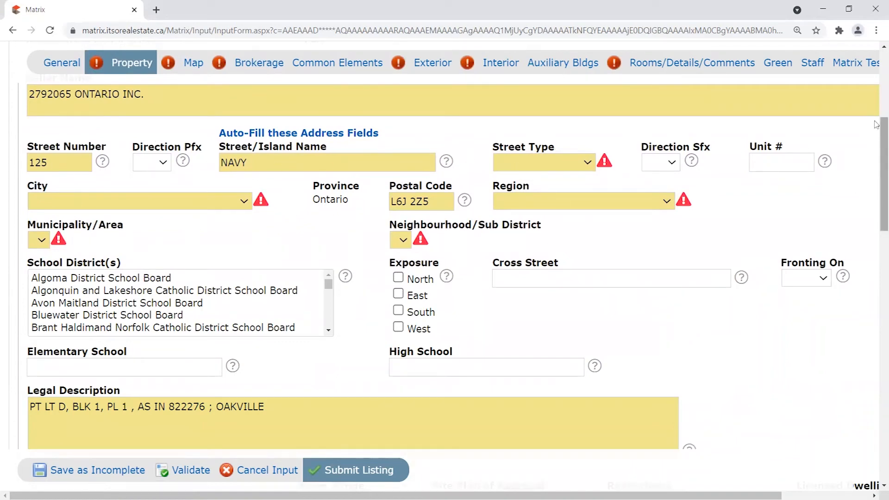
left_click_drag(877, 148, 876, 193)
scroll(877, 193, "down", 2)
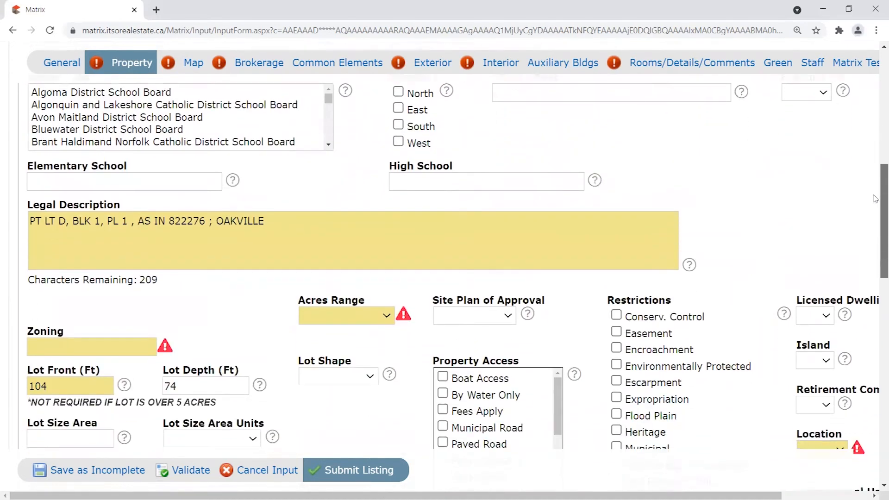
left_click_drag(377, 156, 0, 120)
left_click(259, 229)
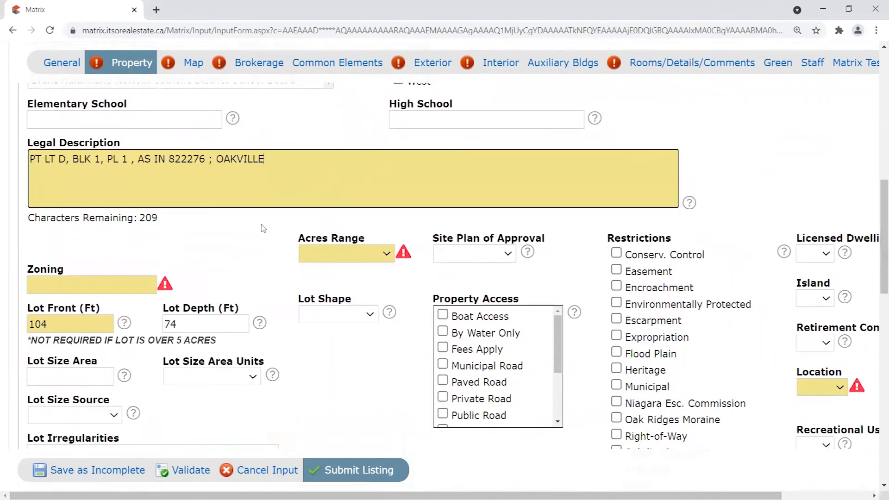
scroll(877, 240, "down", 2)
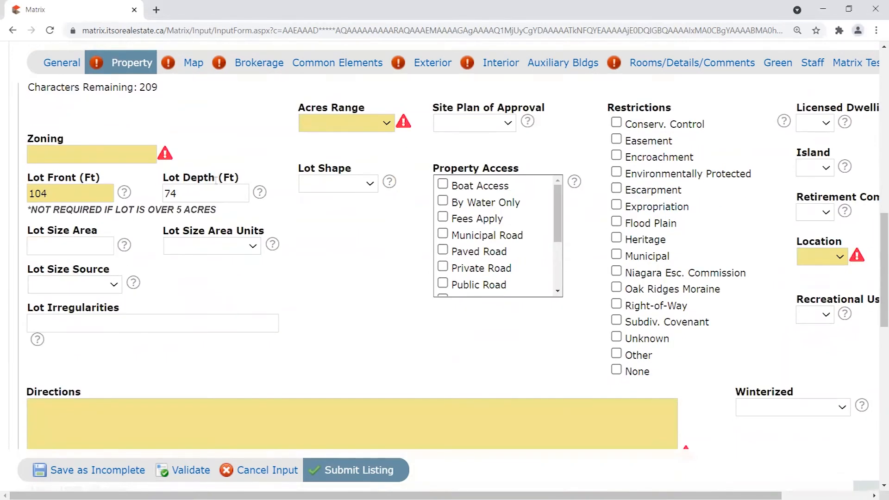
scroll(877, 337, "down", 7)
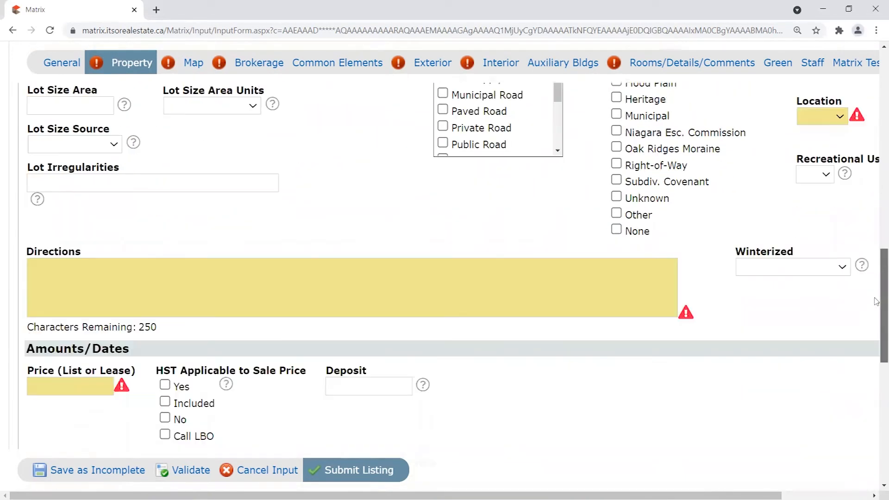
scroll(877, 356, "down", 1)
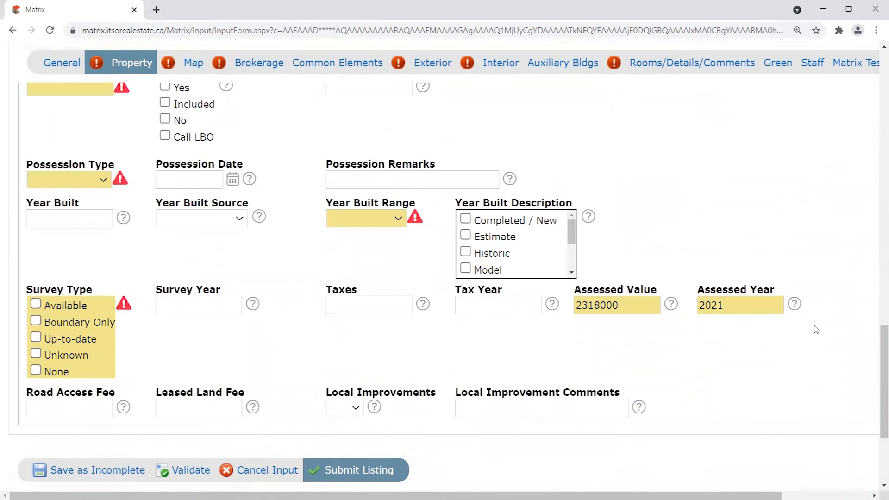
scroll(877, 376, "down", 1)
left_click_drag(877, 376, 875, 100)
scroll(804, 139, "down", 4)
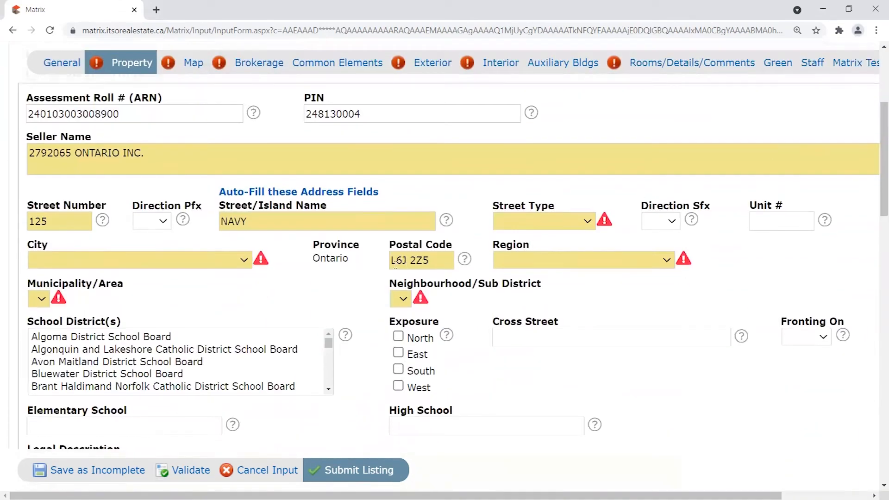
scroll(128, 189, "up", 1)
left_click_drag(150, 170, 1, 160)
left_click_drag(381, 170, 263, 166)
left_click(274, 173)
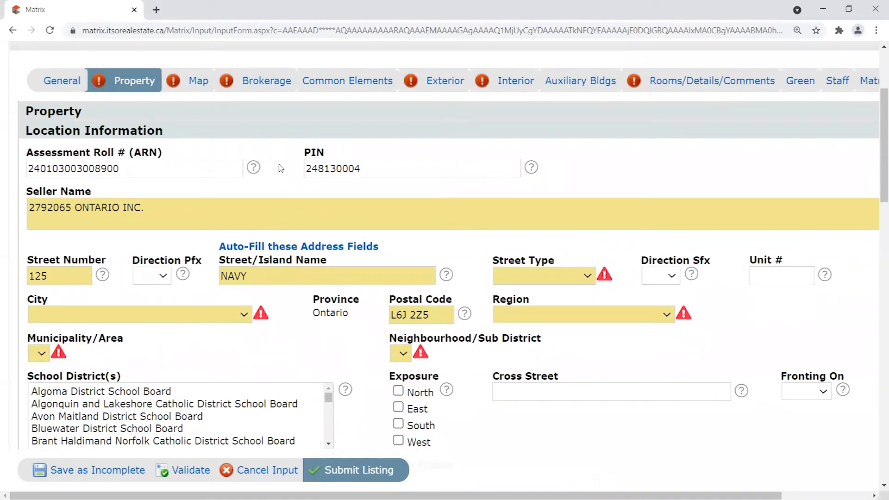
scroll(281, 169, "down", 2)
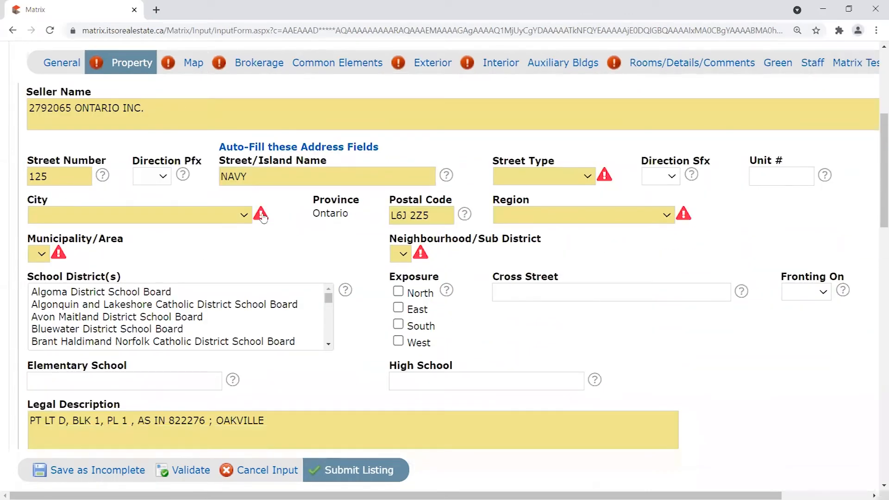
scroll(389, 253, "down", 7)
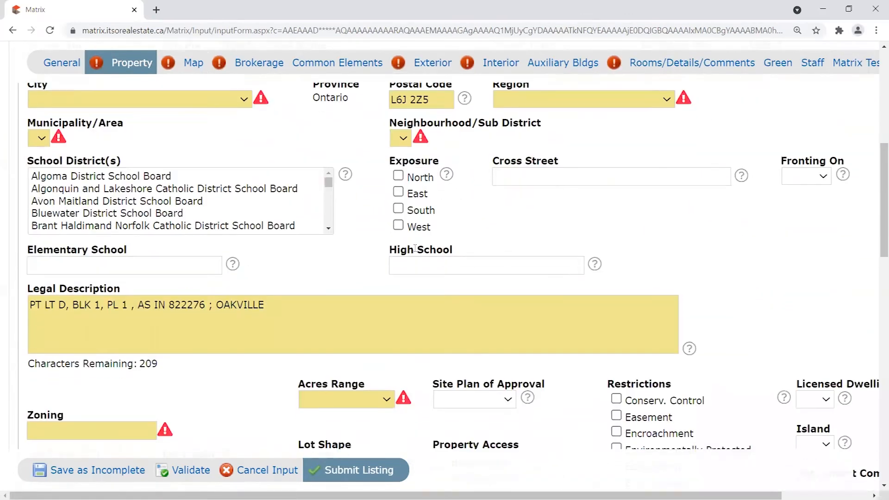
scroll(482, 338, "down", 9)
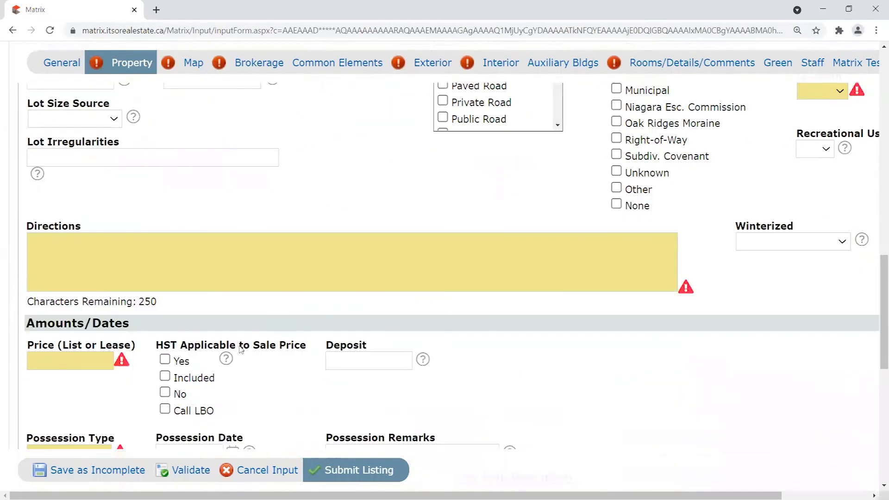
scroll(483, 337, "up", 11)
scroll(376, 334, "up", 7)
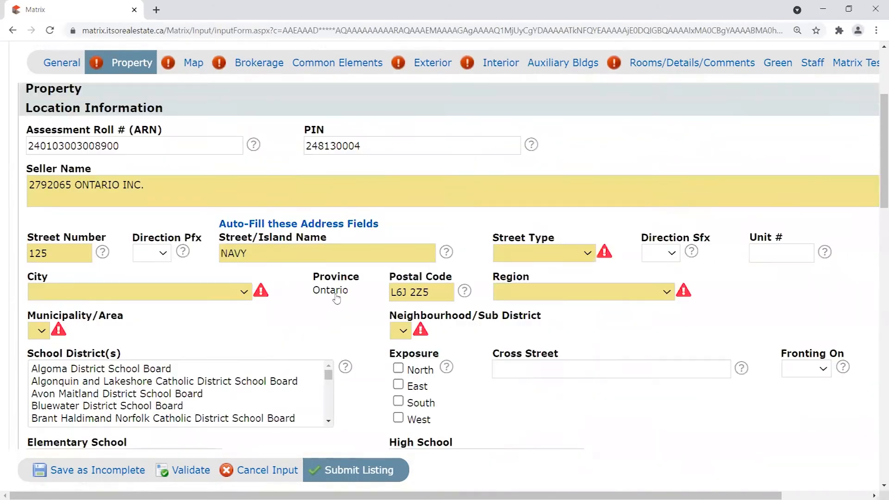
scroll(199, 266, "down", 2)
scroll(199, 266, "down", 1)
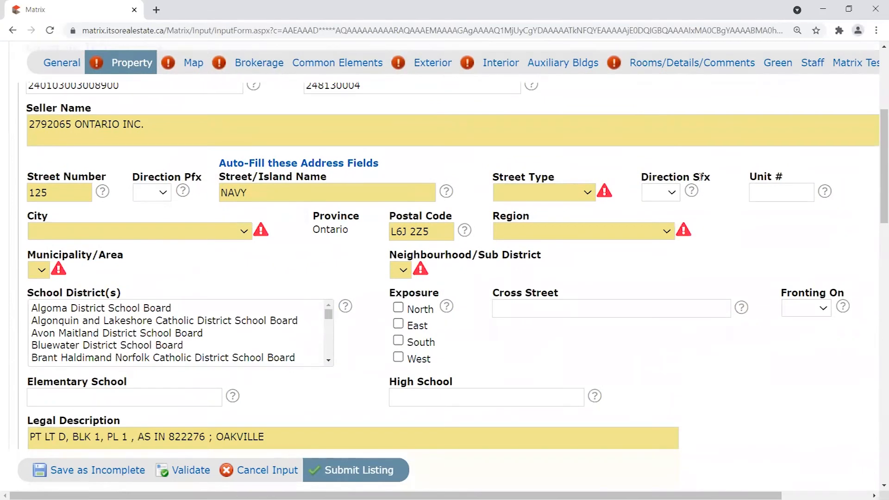
left_click(595, 193)
Set Street Type to Street, City to Oakville, Region to Halton and Municipality to 1 - Oakville.
left_click_drag(590, 231, 578, 380)
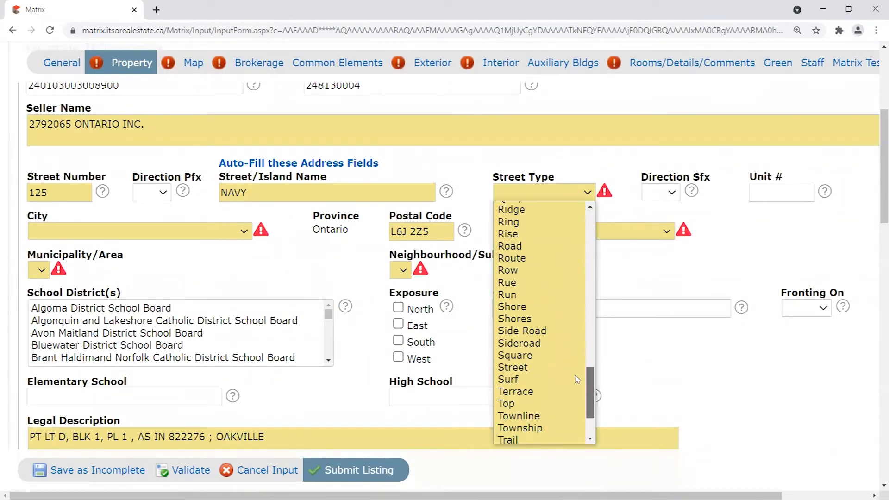
left_click(575, 367)
left_click(209, 232)
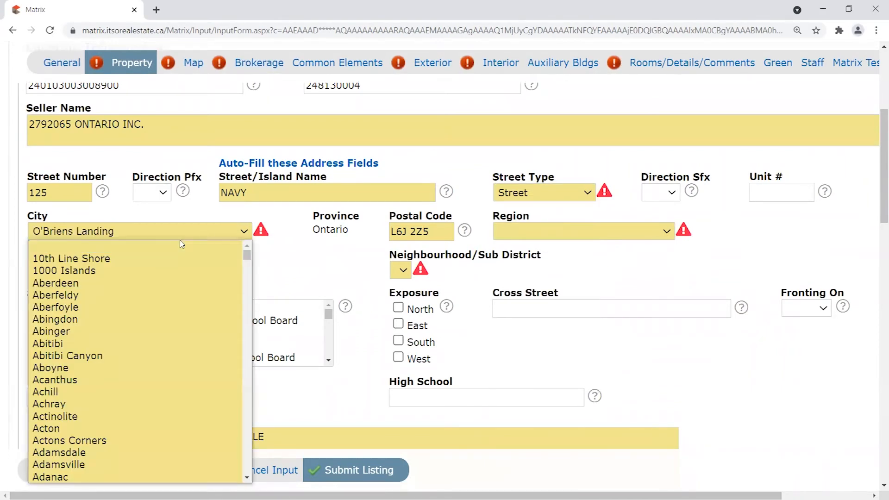
scroll(147, 310, "down", 2)
key("o")
scroll(209, 345, "down", 2)
scroll(176, 301, "down", 6)
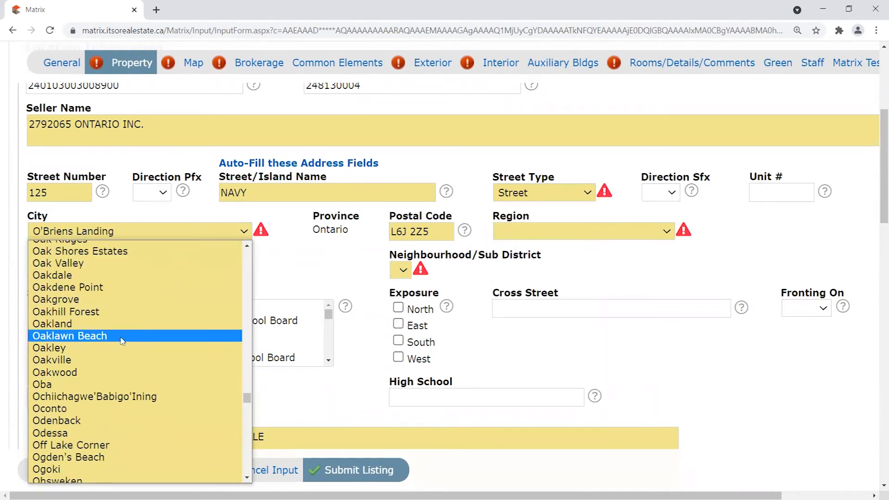
left_click(109, 364)
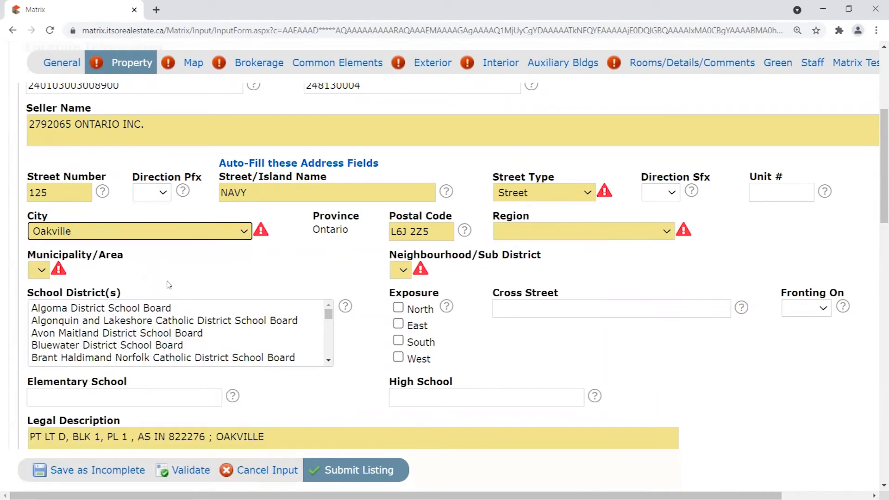
left_click(546, 237)
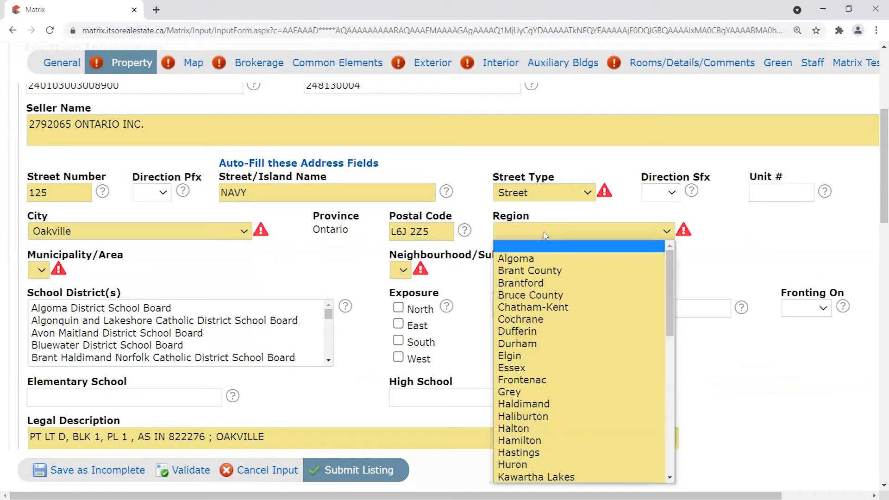
left_click(517, 429)
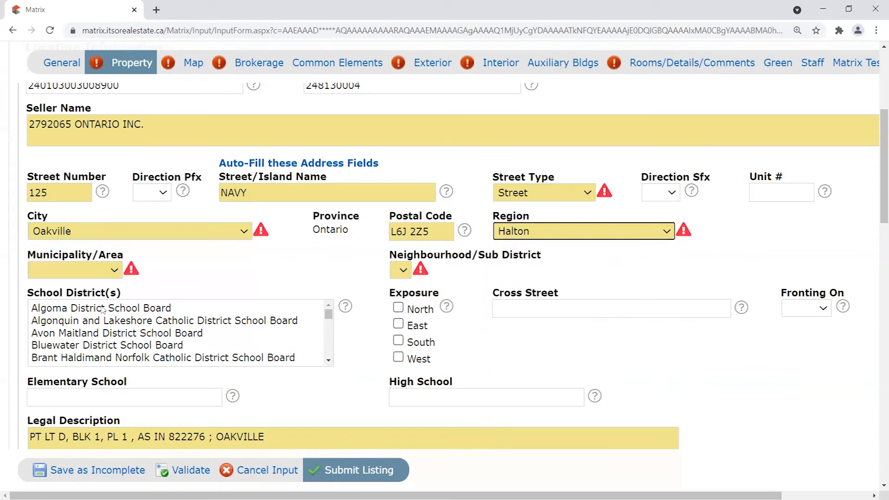
left_click(109, 271)
left_click(60, 297)
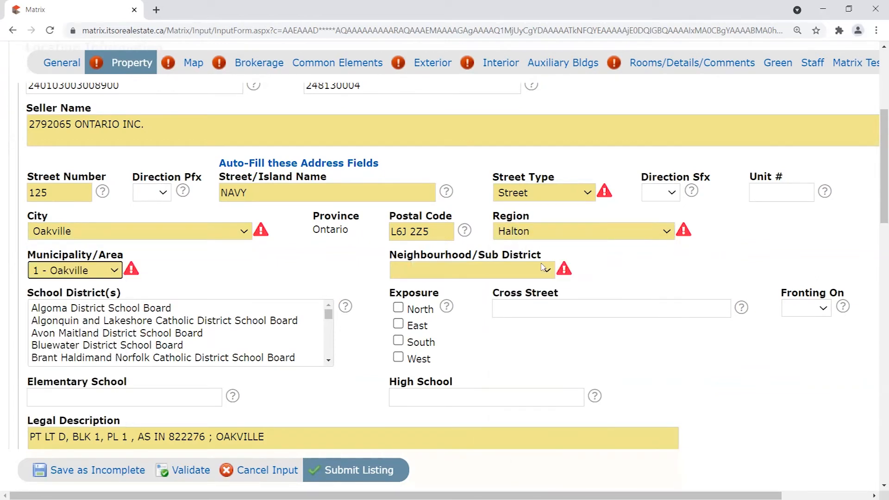
Browse the Neighbourhood/Sub District list and leave it blank.
left_click(547, 269)
left_click_drag(550, 80, 611, 95)
left_click(615, 100)
left_click_drag(390, 257, 545, 258)
left_click(399, 251)
left_click(523, 279)
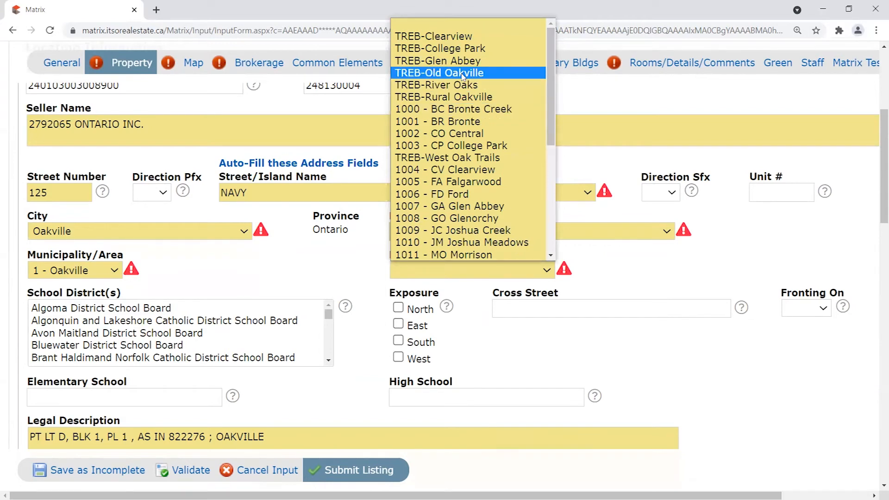
scroll(477, 134, "down", 5)
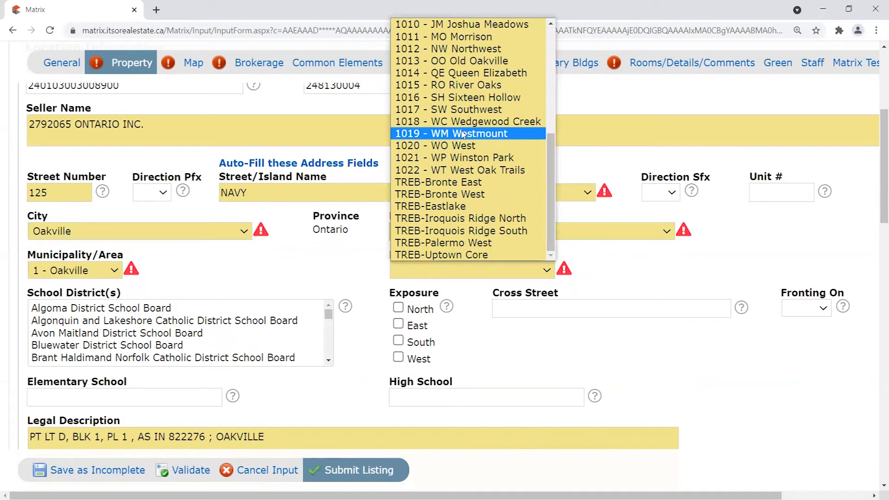
left_click_drag(554, 175, 552, 129)
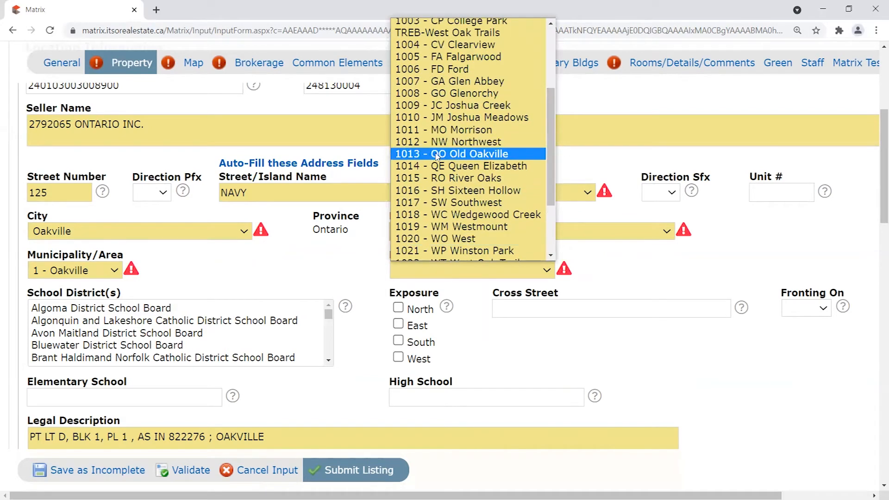
left_click_drag(554, 137, 551, 104)
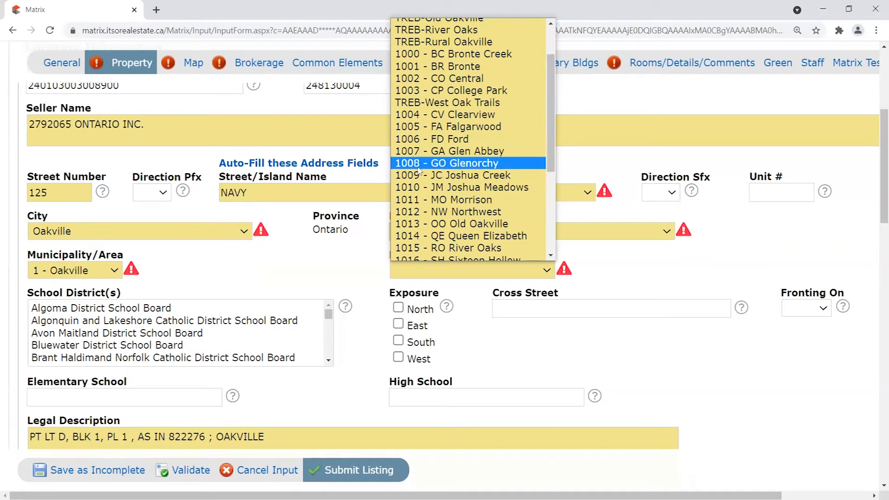
left_click(637, 272)
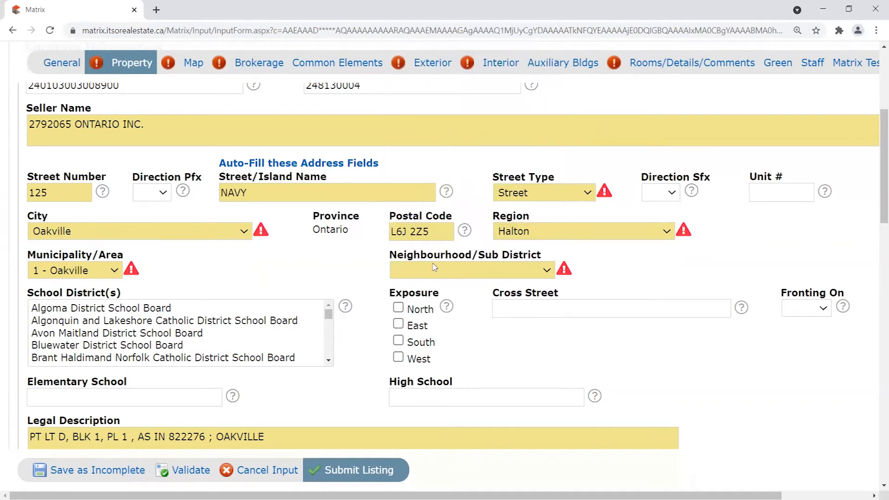
left_click_drag(390, 256, 547, 254)
left_click(615, 255)
Enter Residential as the zoning, choose < 0.5 Acres Range and Urban Location.
scroll(376, 239, "down", 1)
scroll(376, 239, "down", 5)
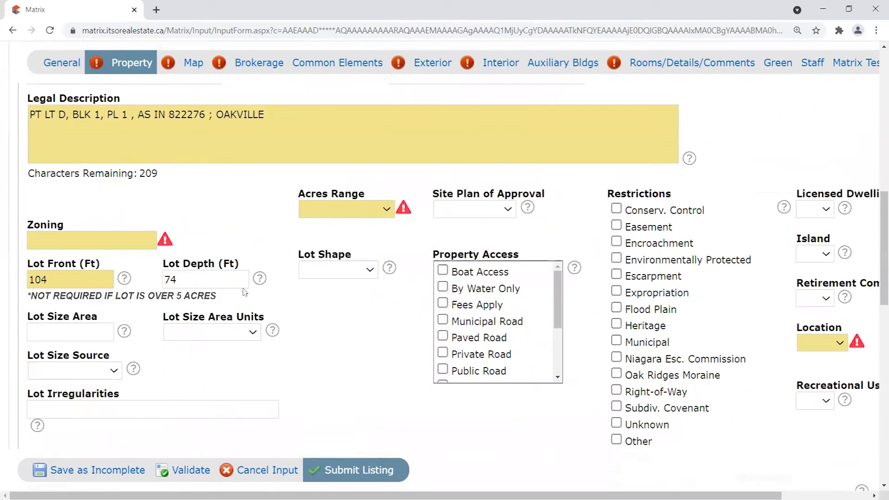
scroll(247, 245, "up", 1)
scroll(150, 284, "down", 1)
left_click(114, 221)
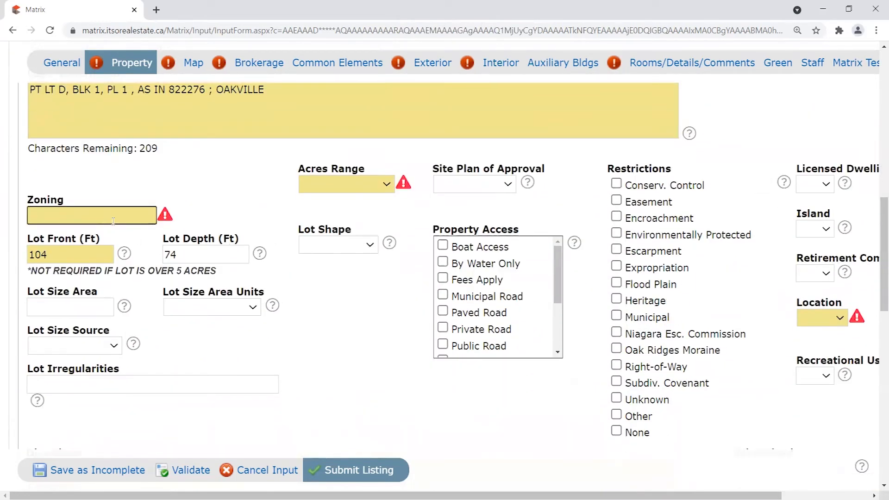
type("Residential")
left_click(341, 186)
left_click(349, 220)
scroll(651, 249, "down", 1)
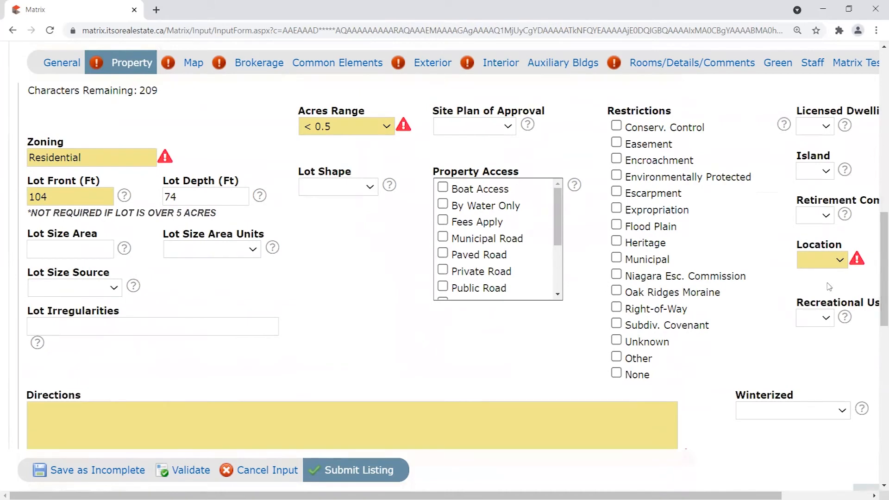
left_click(840, 260)
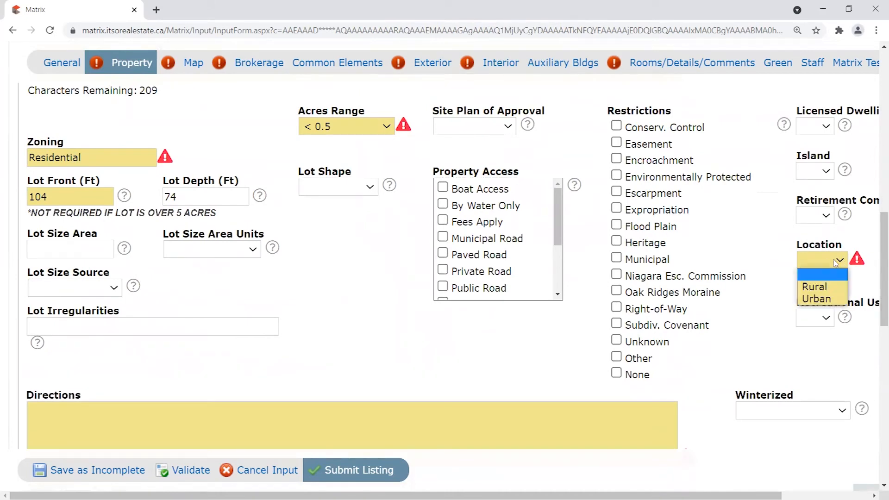
left_click(832, 299)
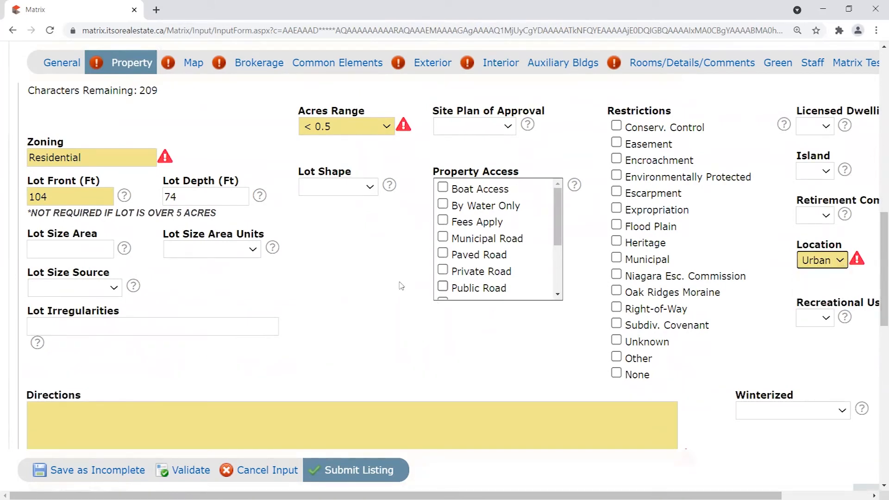
scroll(394, 282, "down", 1)
scroll(393, 281, "down", 3)
Enter the directions 'North of Lakeshore Rd E, corner of Navy and Church.'.
left_click(315, 214)
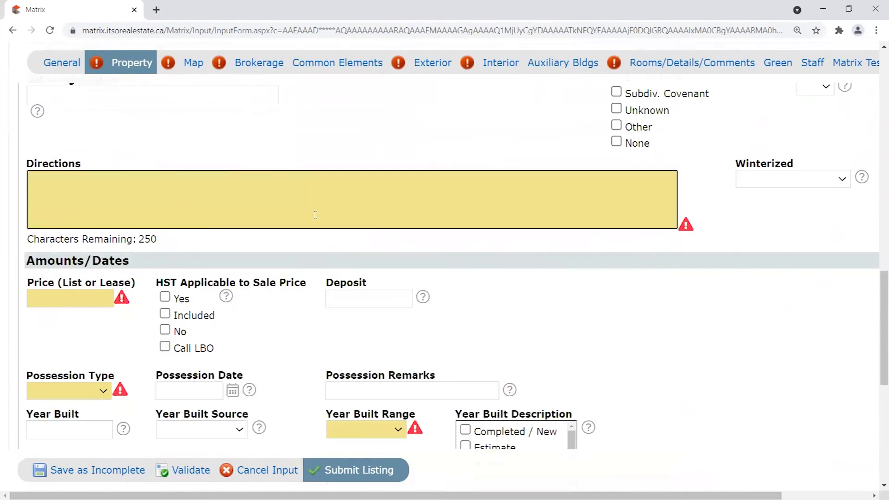
type("North of Lake")
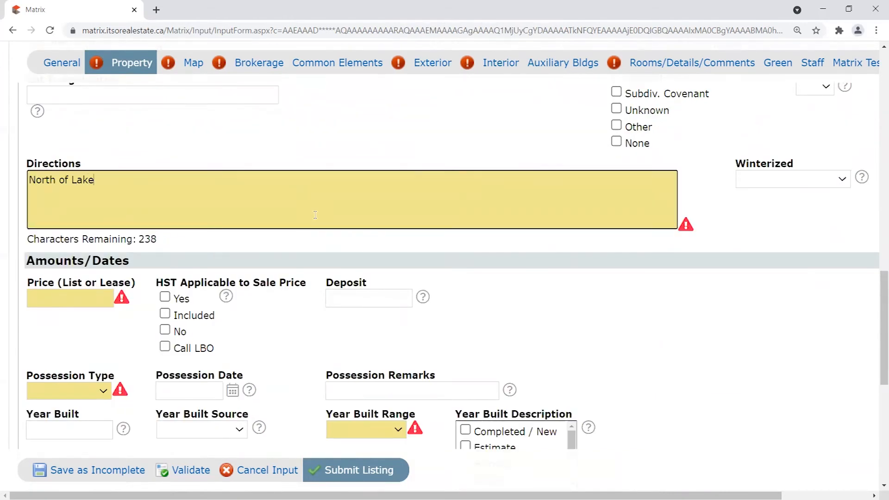
type("shore Rd E")
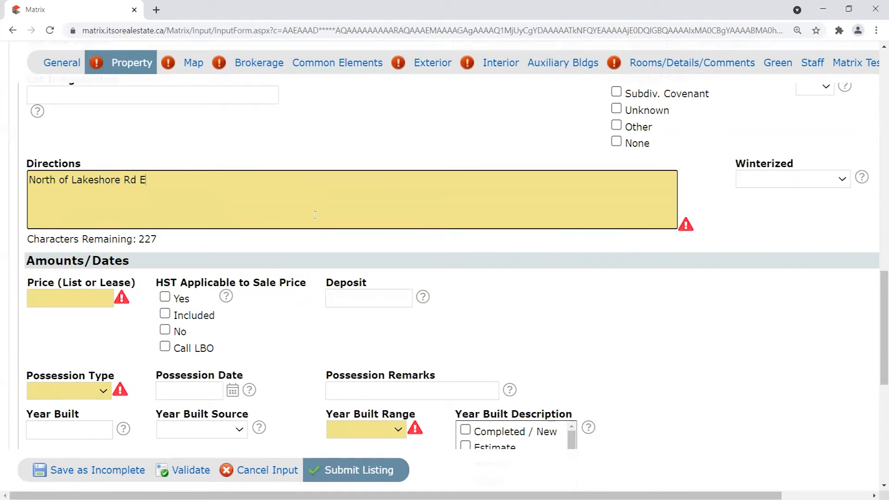
type(".")
key("BackSpace")
type(", curne")
key("BackSpace")
key("BackSpace")
key("BackSpace")
key("BackSpace")
key("BackSpace")
type("orner of Navy and Church.")
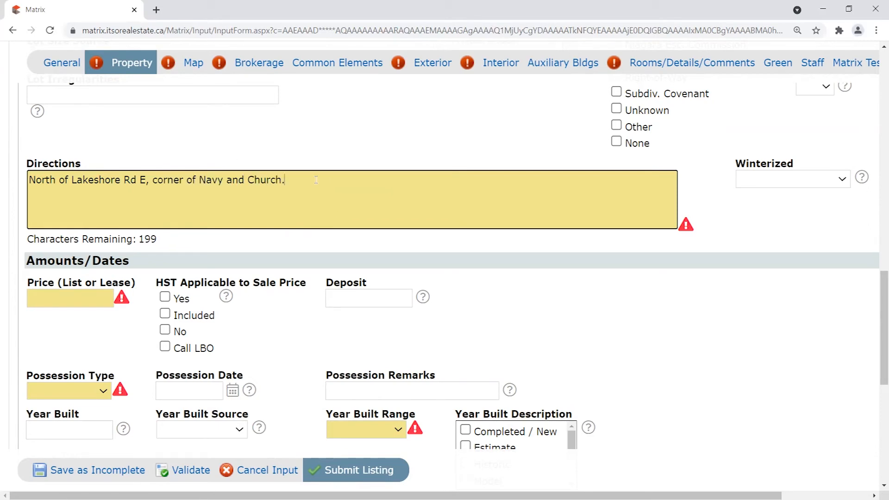
scroll(276, 249, "down", 1)
Set list price 5900000, Flexible possession, 31-50 Years built range, and Survey Type Available.
left_click(97, 244)
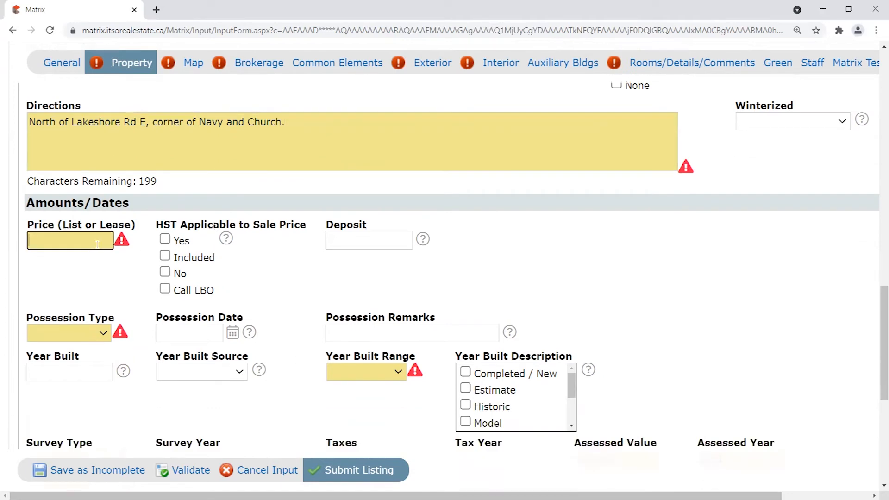
type("5900000")
left_click(87, 335)
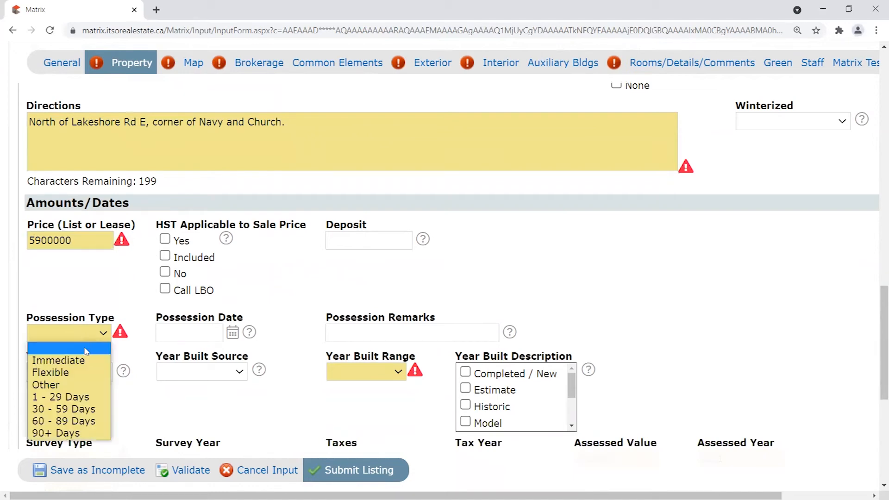
left_click(69, 372)
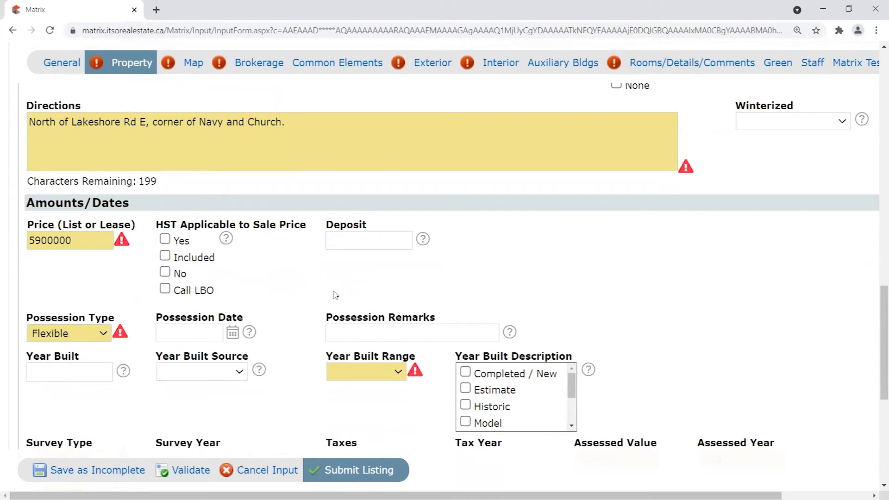
scroll(438, 352, "down", 1)
left_click(398, 318)
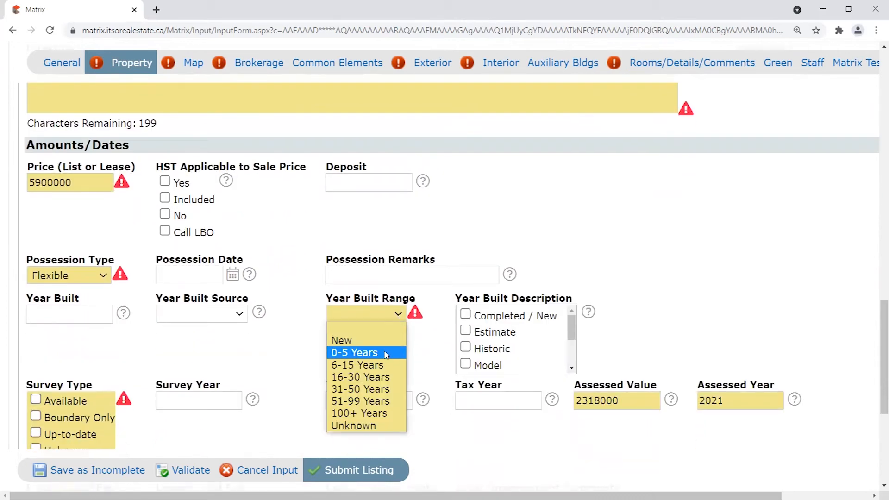
left_click(386, 390)
scroll(222, 368, "down", 2)
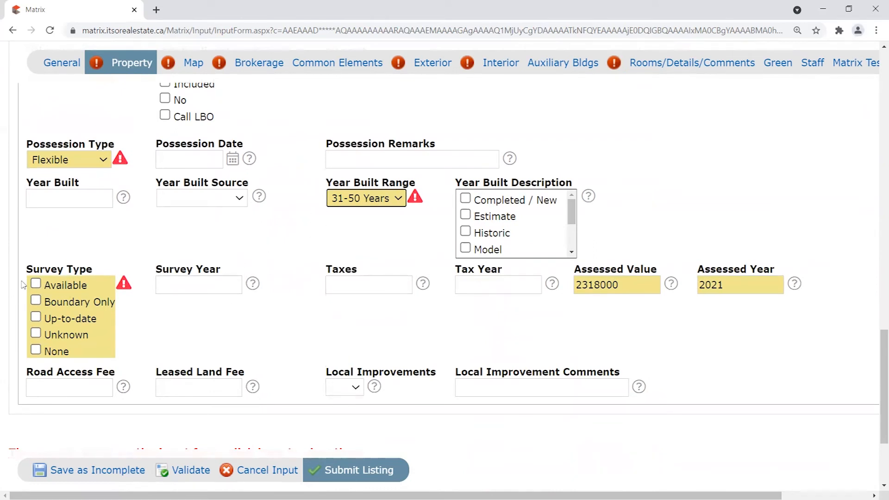
left_click(35, 285)
Validate the listing and review the Property tab's location fields for remaining warnings.
left_click_drag(876, 355, 876, 123)
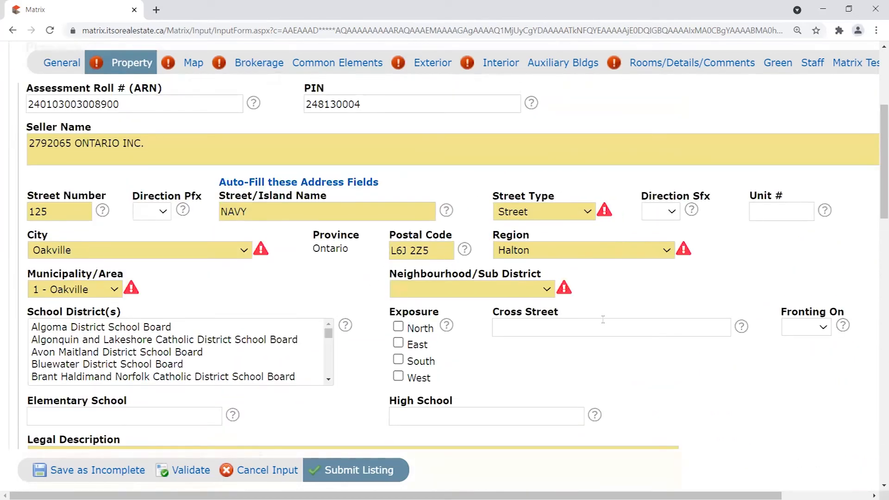
mouse_move(876, 165)
left_mouse_down()
mouse_move(876, 174)
mouse_move(876, 159)
left_mouse_up()
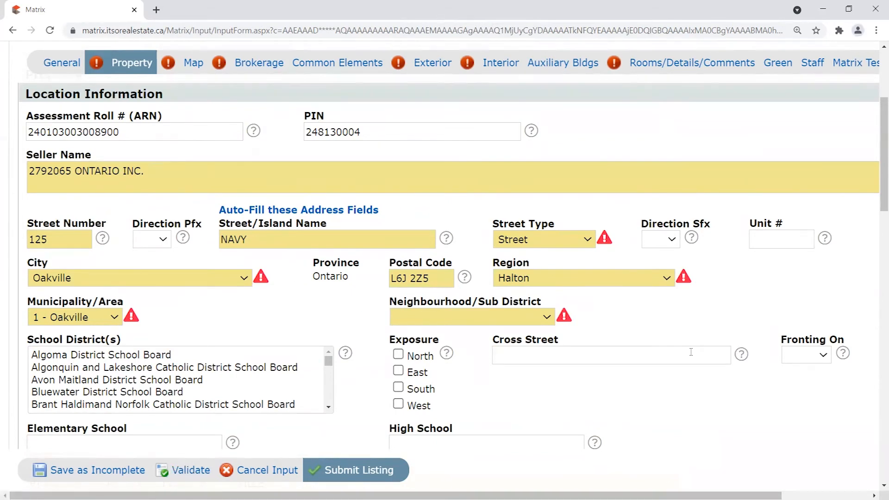
scroll(363, 314, "down", 6)
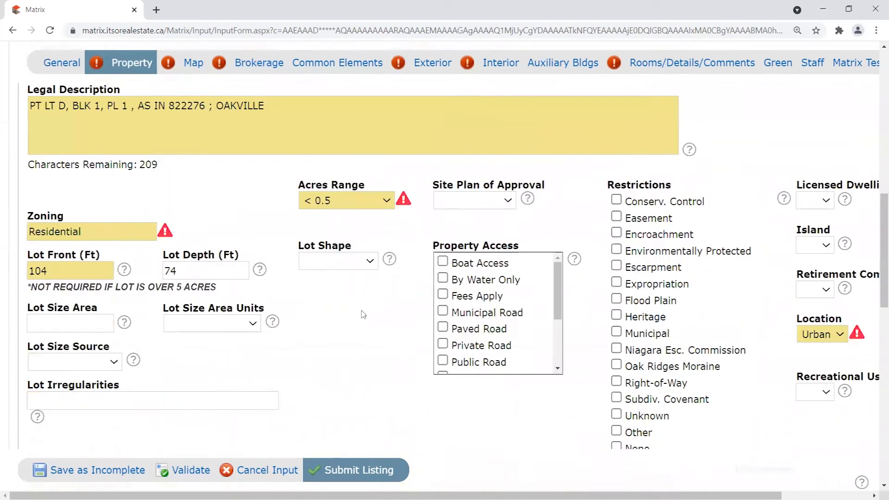
scroll(363, 315, "down", 2)
scroll(400, 307, "up", 1)
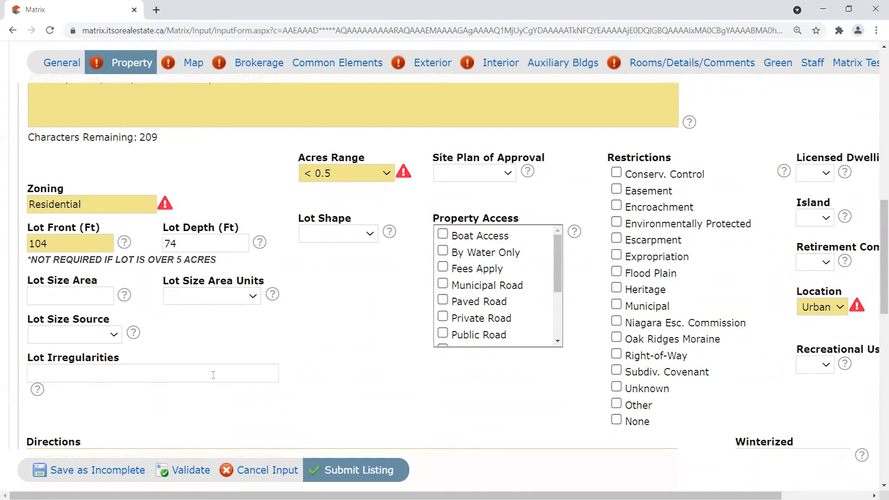
left_click(186, 473)
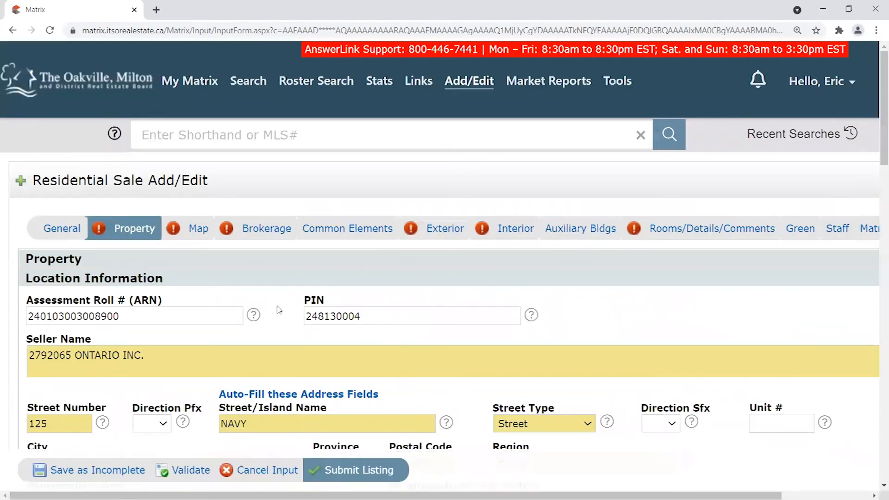
scroll(282, 309, "down", 4)
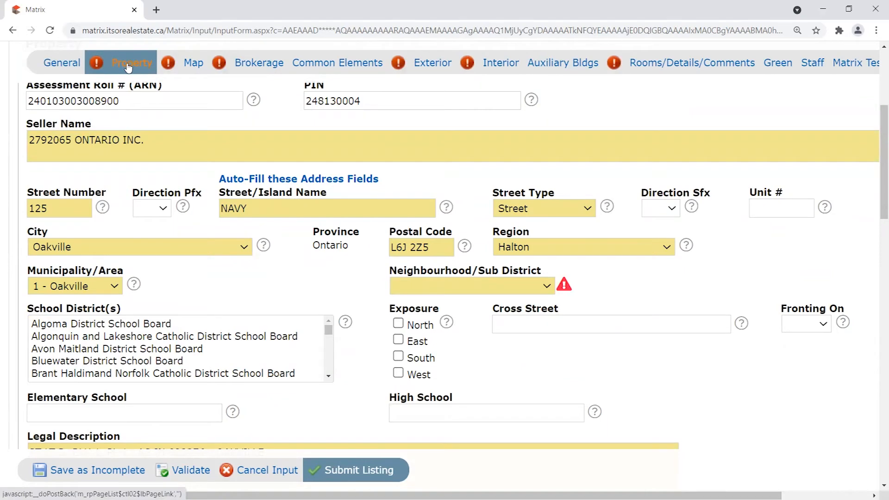
Save the listing as Incomplete and zoom in on the Input Succeeded page.
left_click(86, 471)
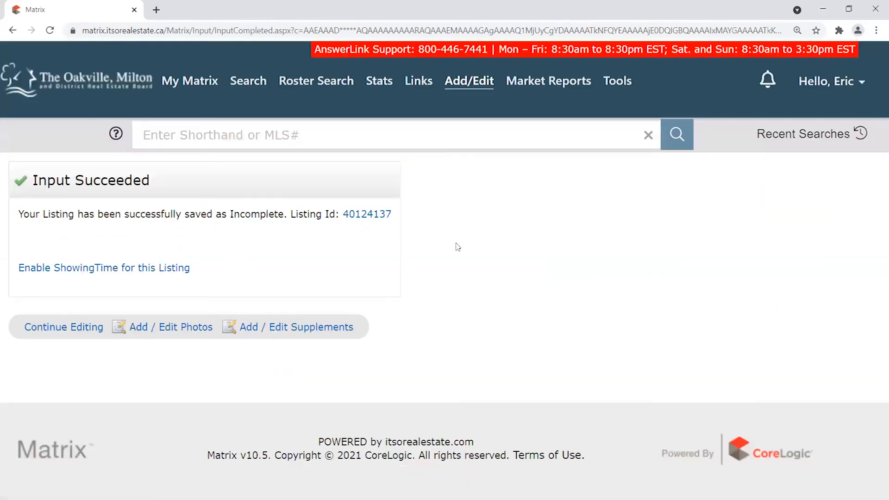
key("ctrl+plus")
key("ctrl+plus")
key("ctrl+plus")
key("ctrl+plus")
key("ctrl+plus")
key("ctrl+plus")
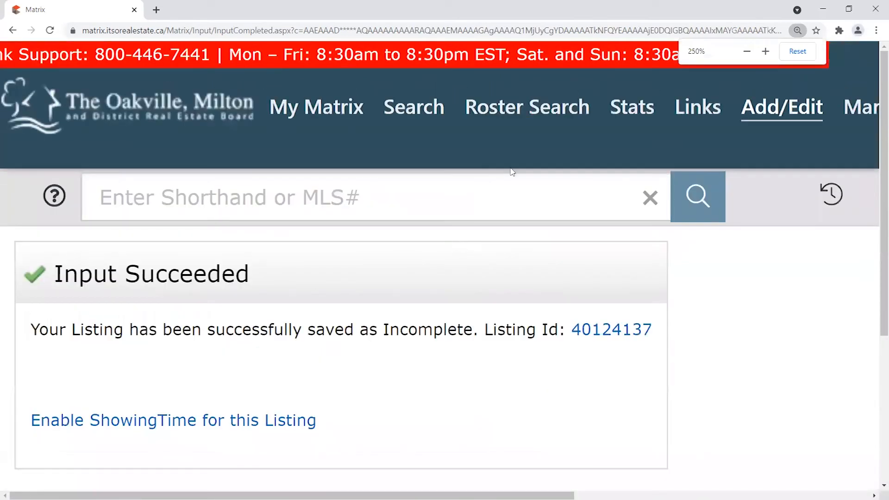
scroll(511, 171, "down", 2)
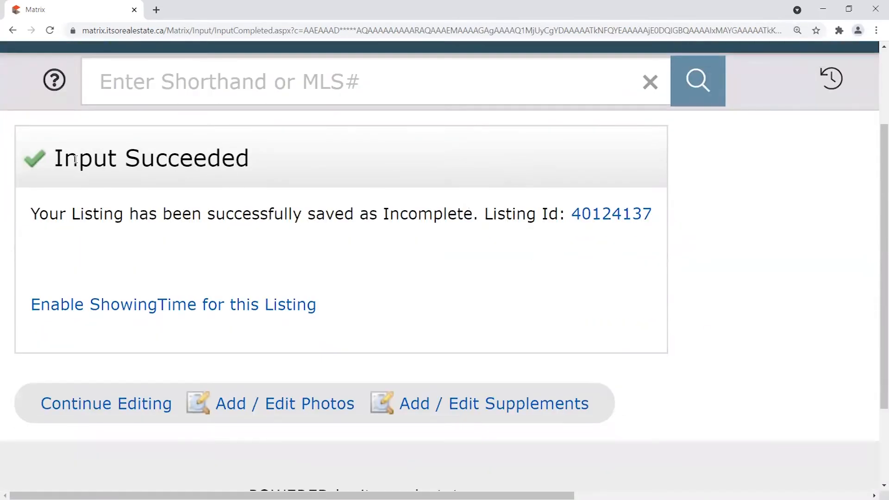
Highlight the Input Succeeded message and the newly assigned Listing Id.
left_click_drag(47, 162, 278, 163)
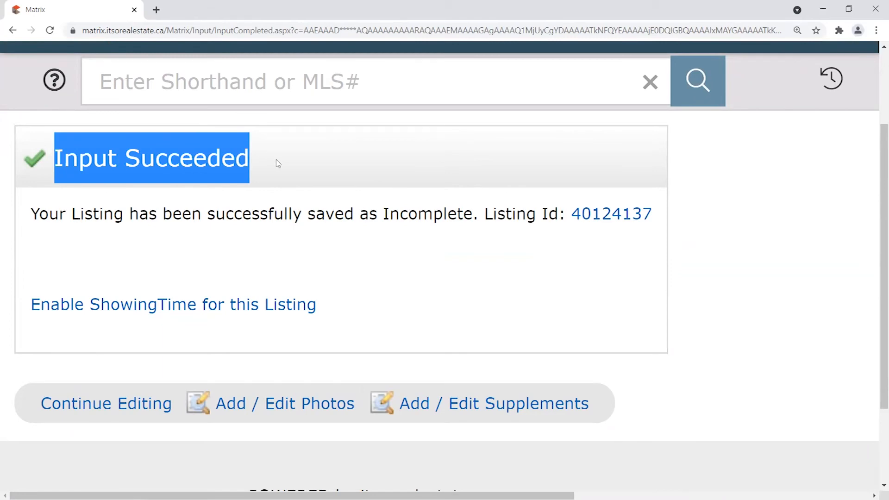
left_click_drag(31, 214, 472, 206)
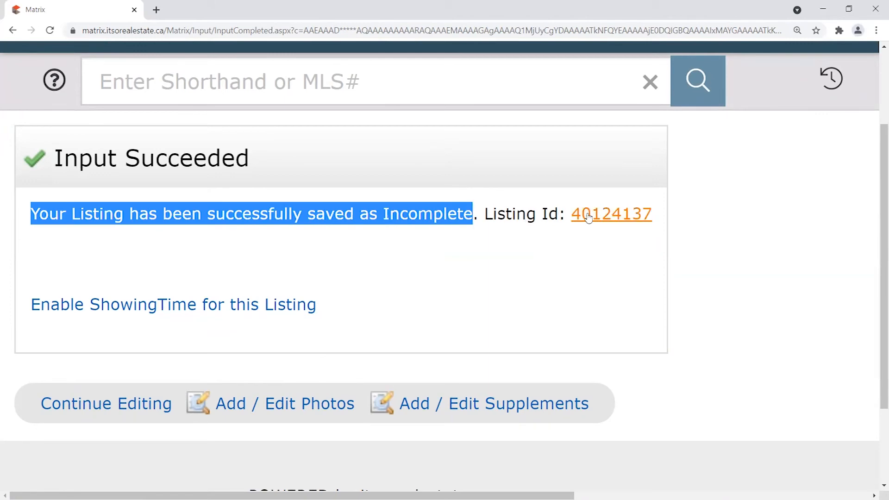
left_click_drag(569, 215, 660, 216)
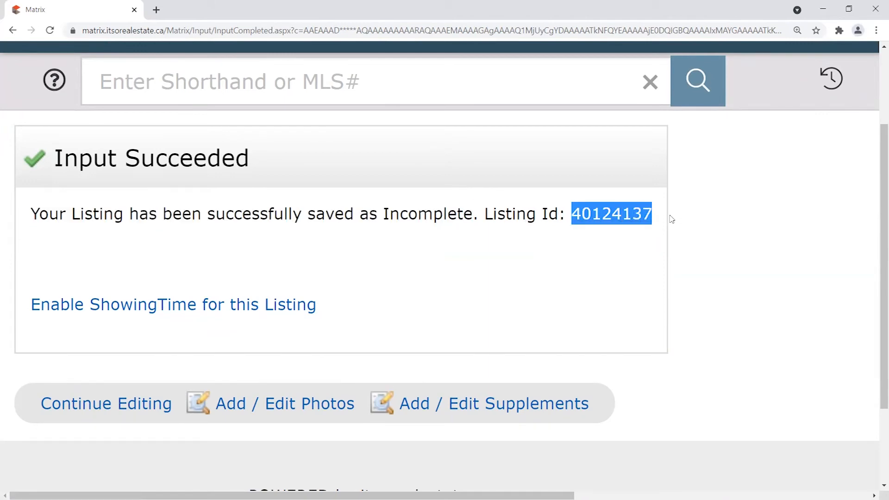
left_click(671, 218)
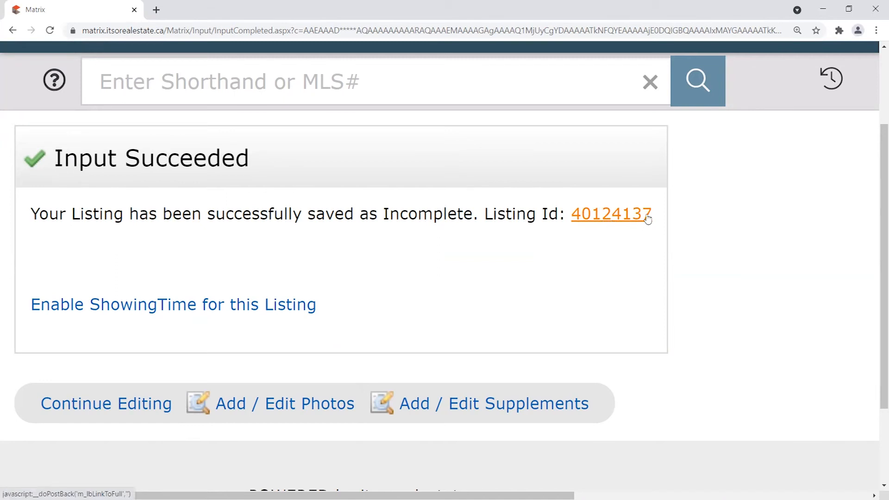
left_click_drag(657, 216, 566, 228)
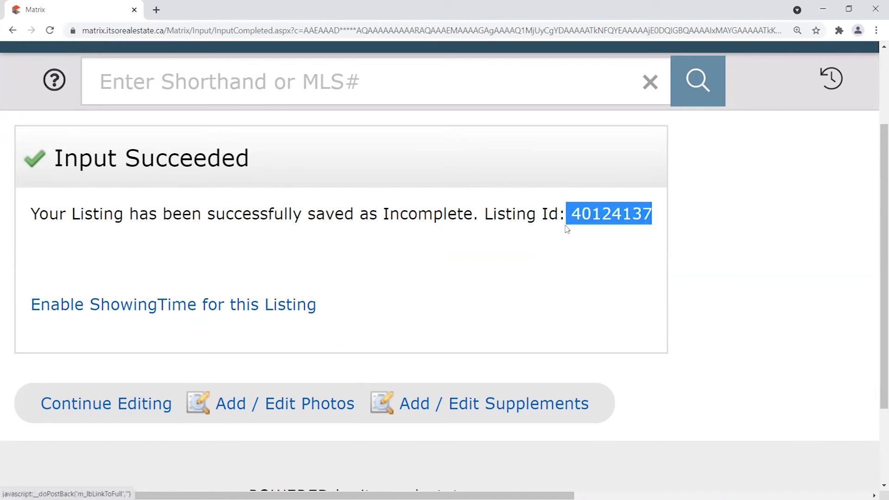
left_click(580, 244)
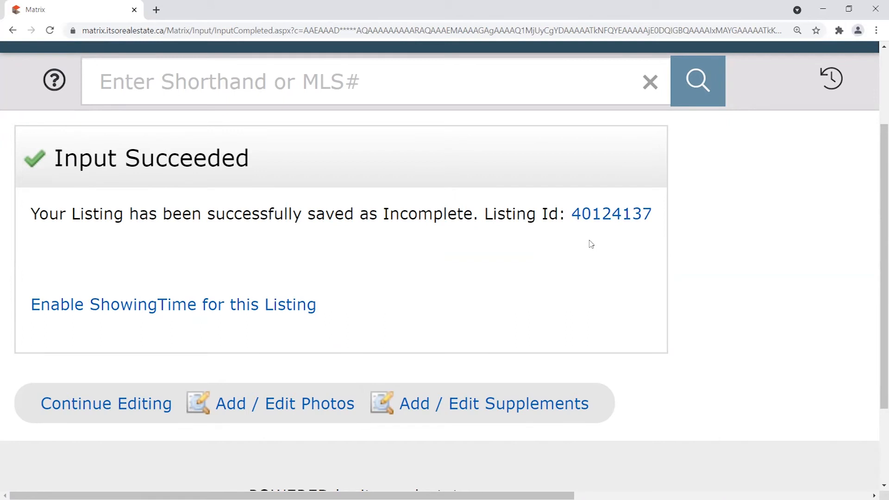
left_click_drag(662, 213, 570, 228)
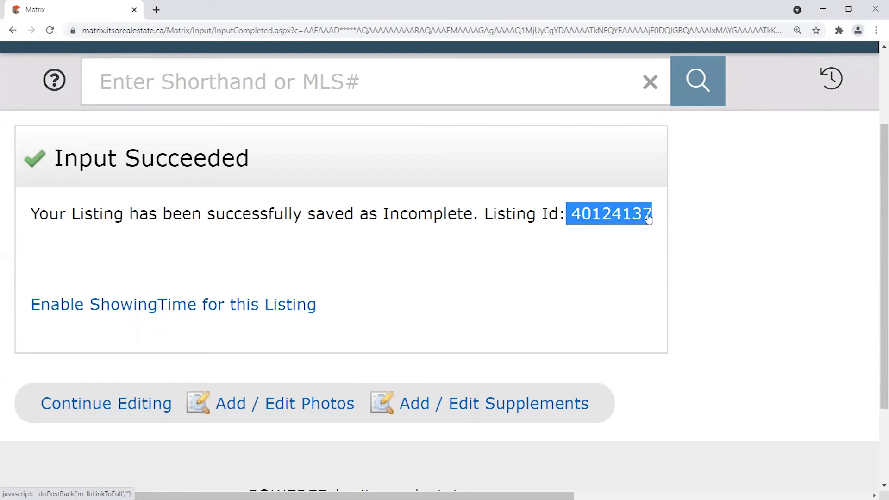
left_click_drag(660, 214, 551, 347)
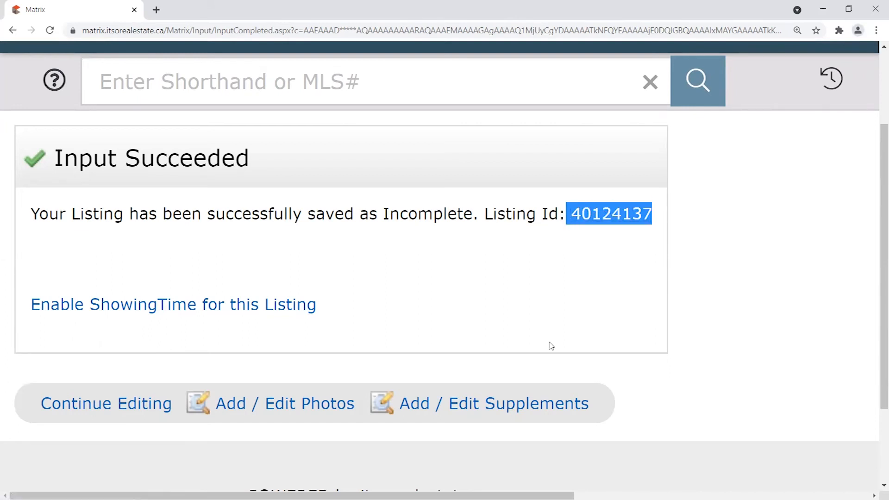
left_click(502, 230)
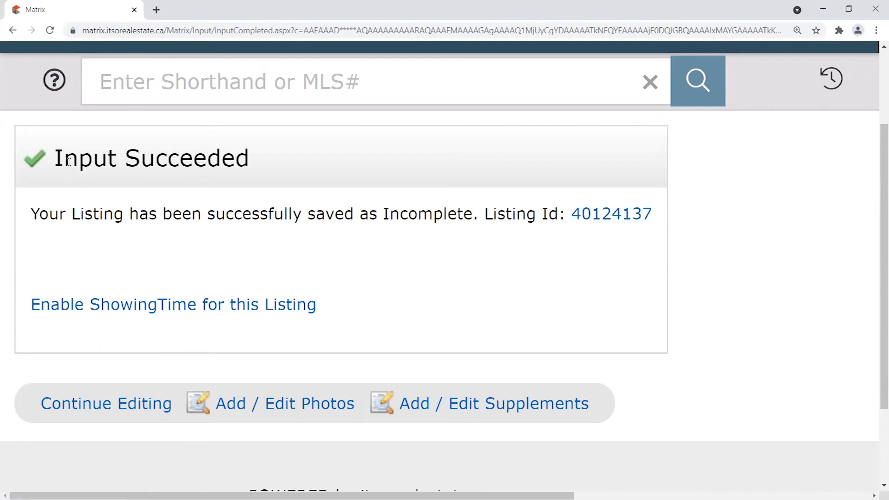
left_click_drag(53, 158, 452, 252)
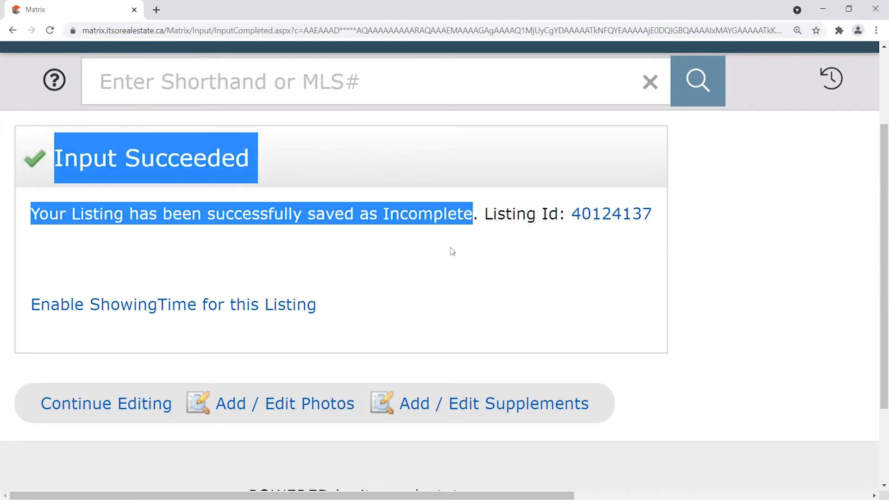
left_click(453, 253)
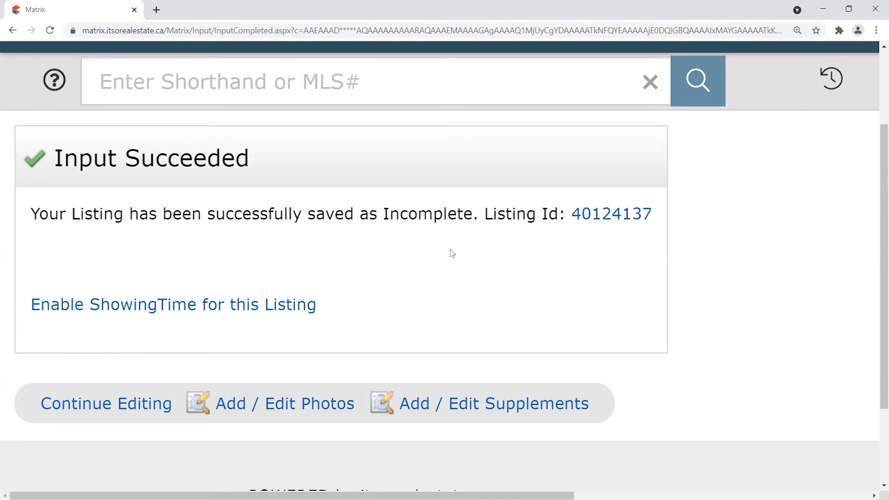
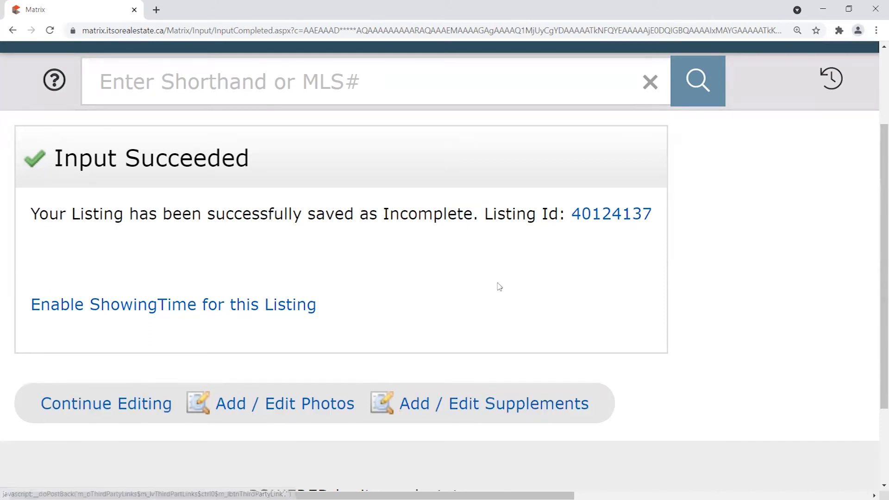
Zoom the browser out to 150% and go back to the My Matrix dashboard via the board logo.
key("ctrl+minus")
key("ctrl+minus")
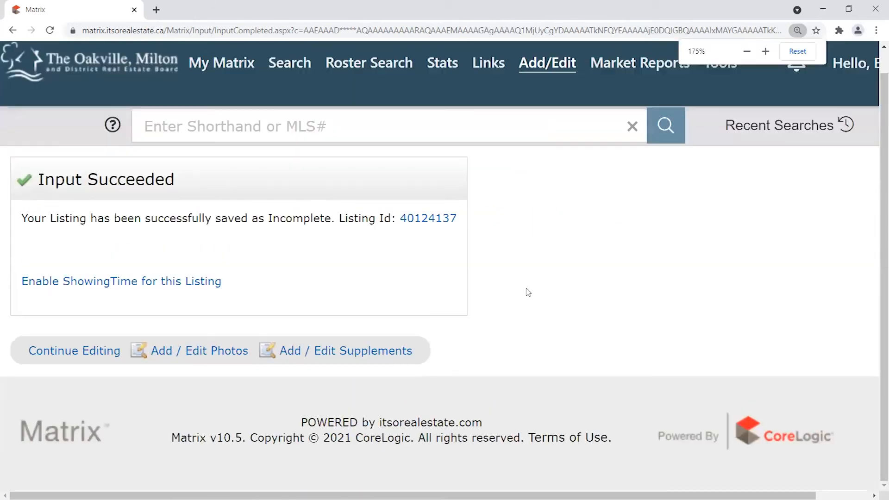
key("ctrl+minus")
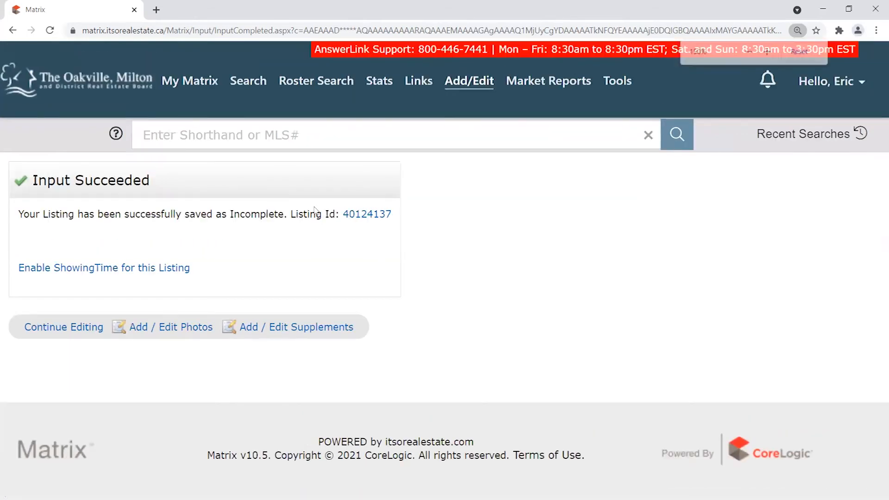
left_click(62, 89)
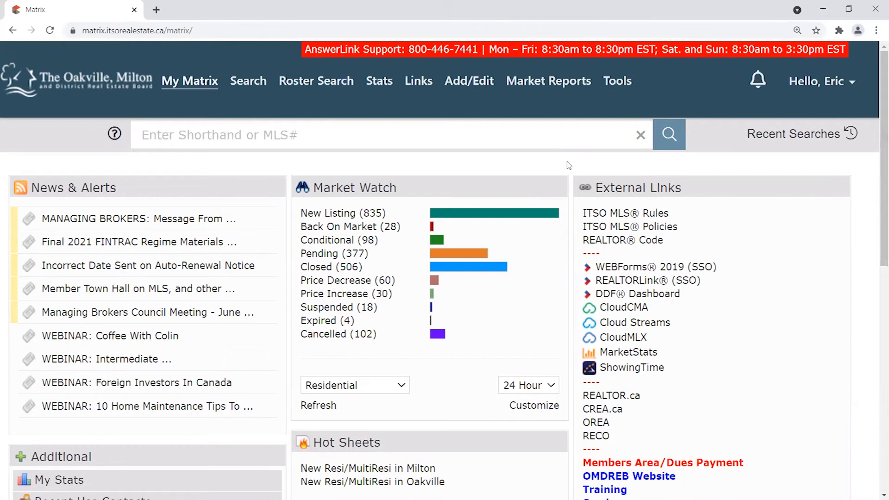
mouse_move(477, 89)
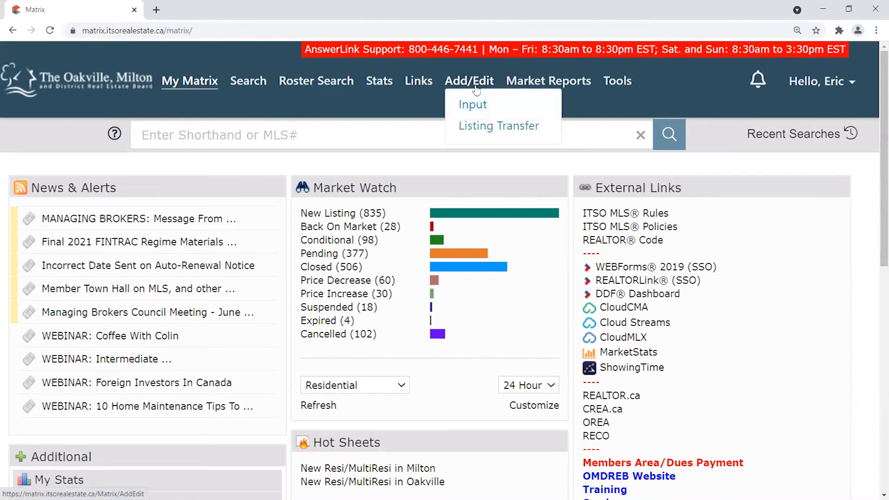
left_click(471, 109)
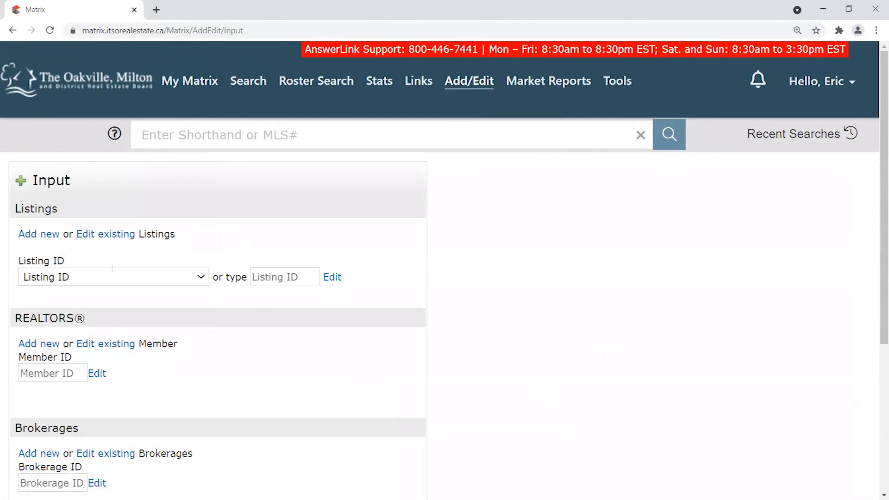
left_click_drag(18, 260, 72, 261)
left_click(77, 259)
left_click(202, 279)
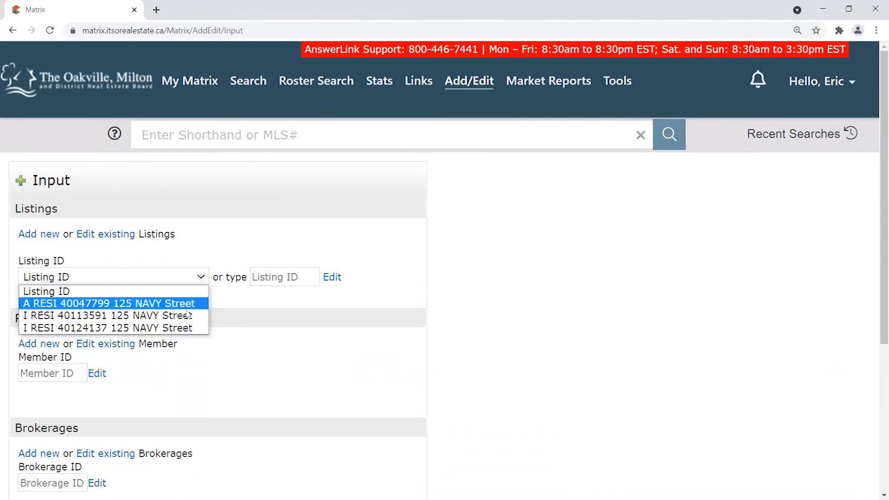
left_click(101, 328)
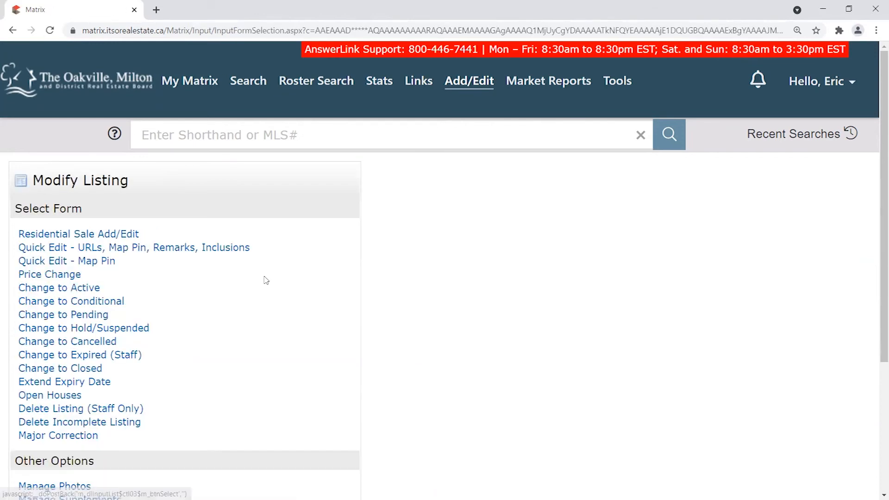
scroll(397, 252, "down", 1)
scroll(458, 245, "down", 1)
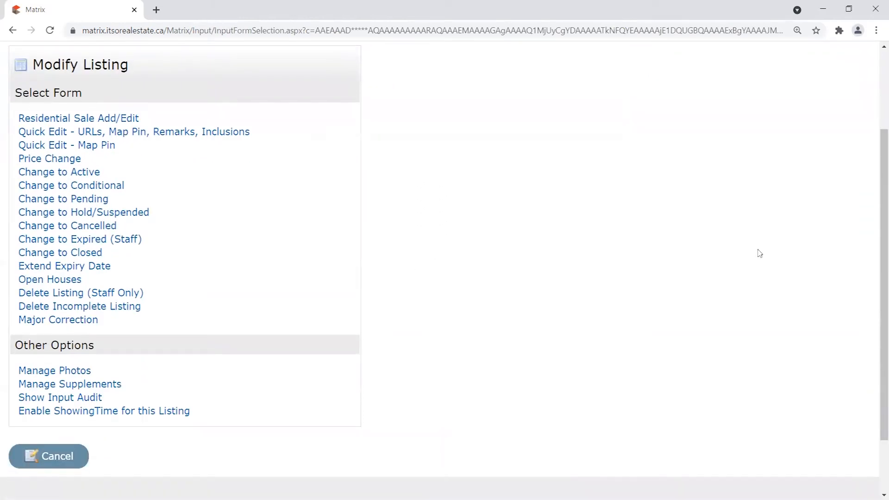
left_click_drag(882, 207, 881, 183)
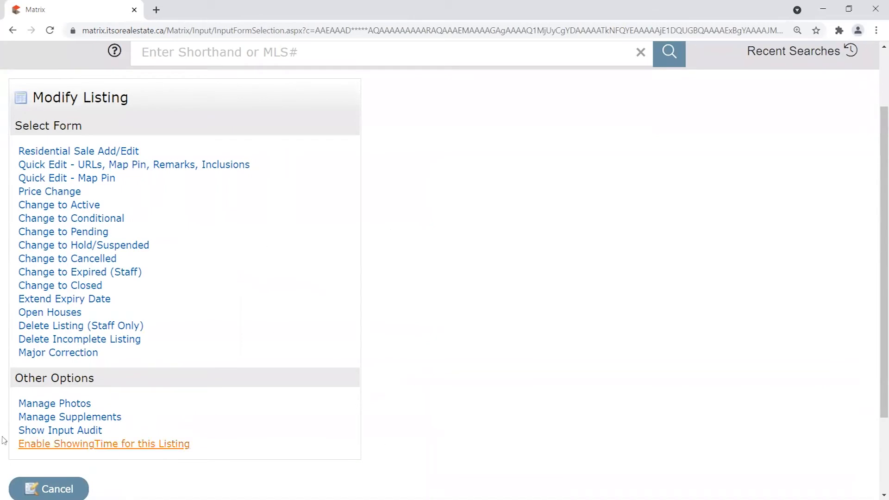
left_click_drag(129, 99, 33, 99)
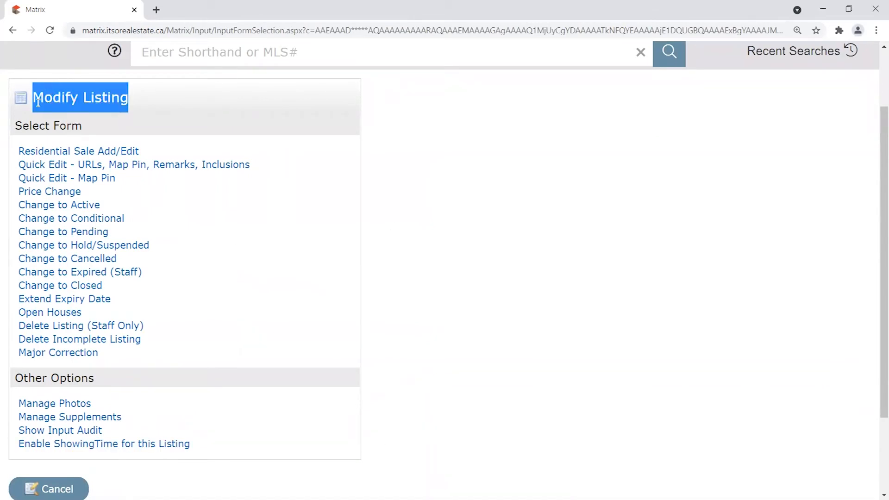
scroll(226, 258, "up", 1)
scroll(228, 257, "down", 1)
left_click(296, 187)
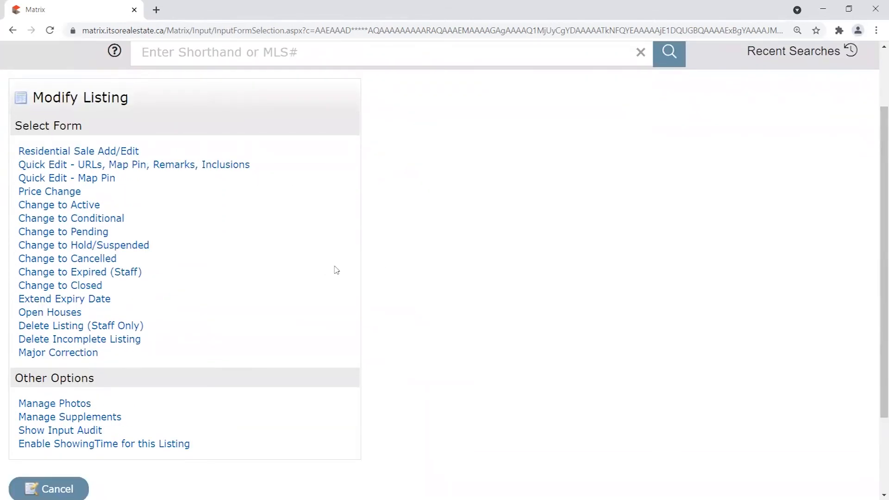
key("ctrl+plus")
key("ctrl+plus")
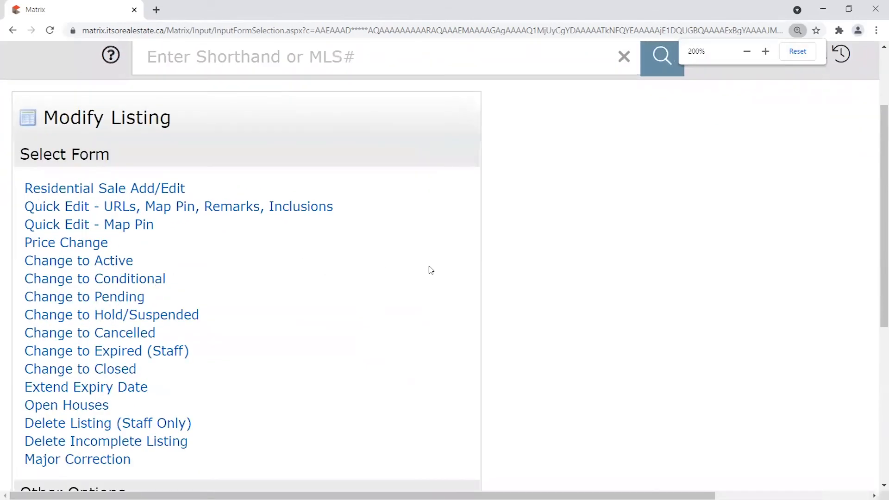
scroll(873, 157, "down", 1)
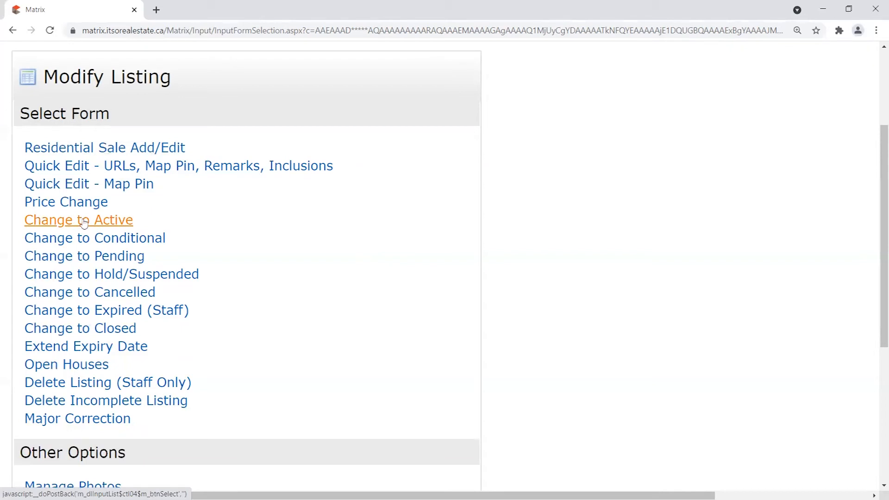
left_click_drag(45, 71, 216, 75)
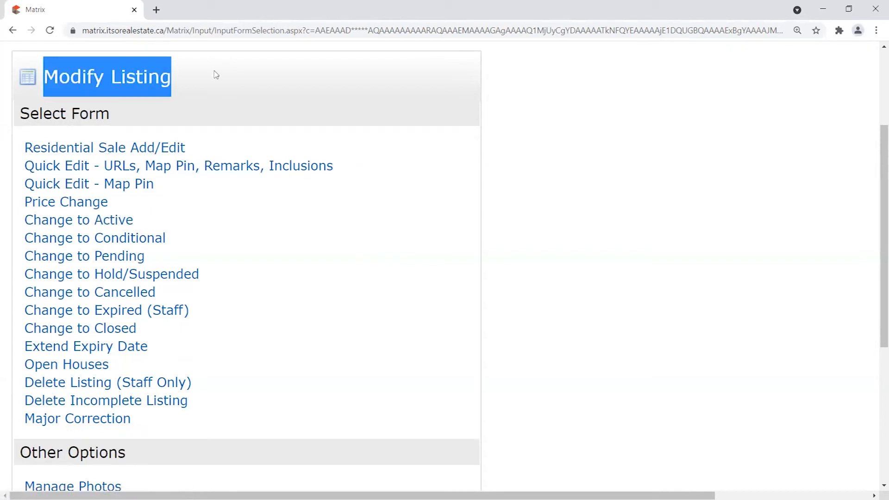
left_click_drag(20, 221, 111, 223)
left_click(160, 223)
left_click_drag(137, 328, 29, 218)
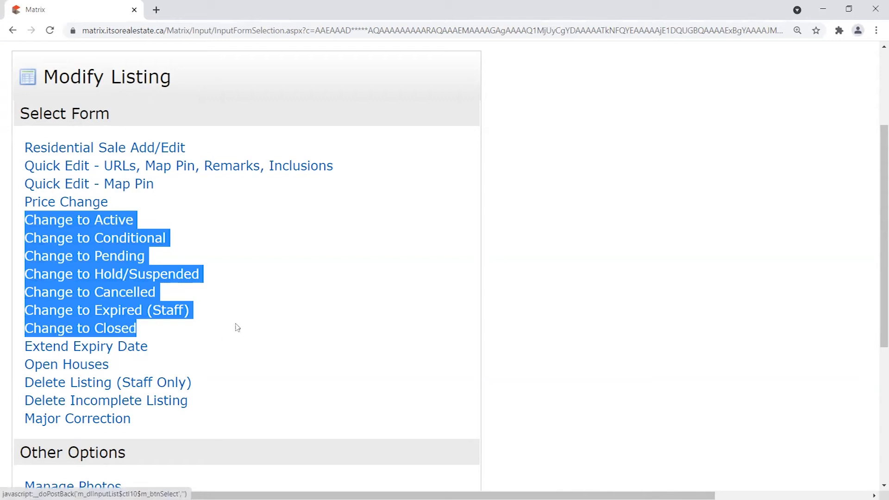
left_click(242, 268)
left_click_drag(45, 77, 182, 98)
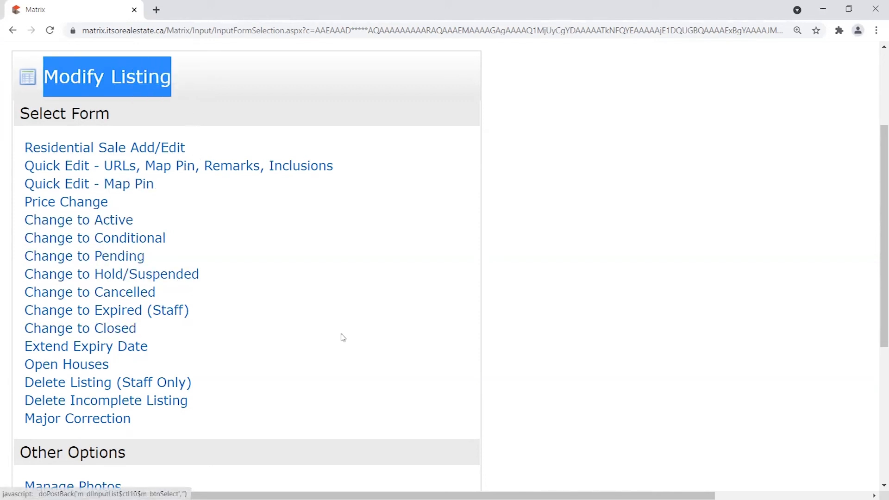
scroll(341, 337, "down", 1)
left_click_drag(193, 349, 14, 345)
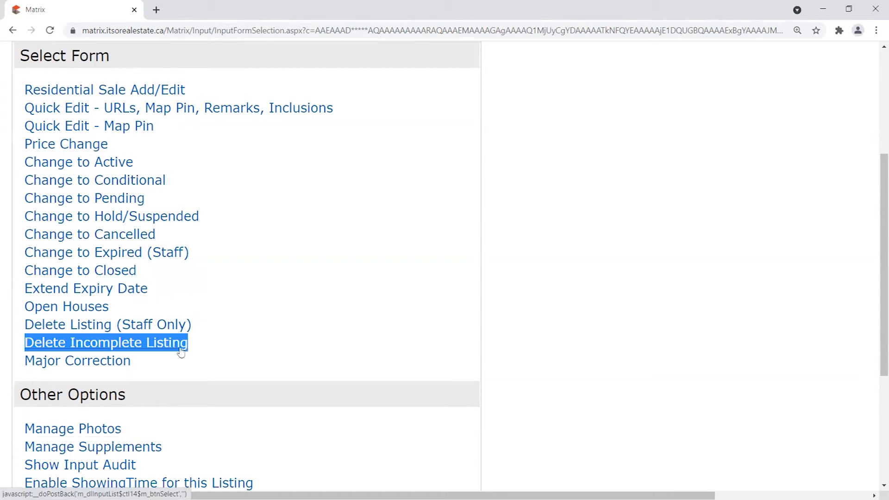
left_click(208, 342)
left_click_drag(208, 343, 26, 345)
left_click_drag(193, 347, 25, 345)
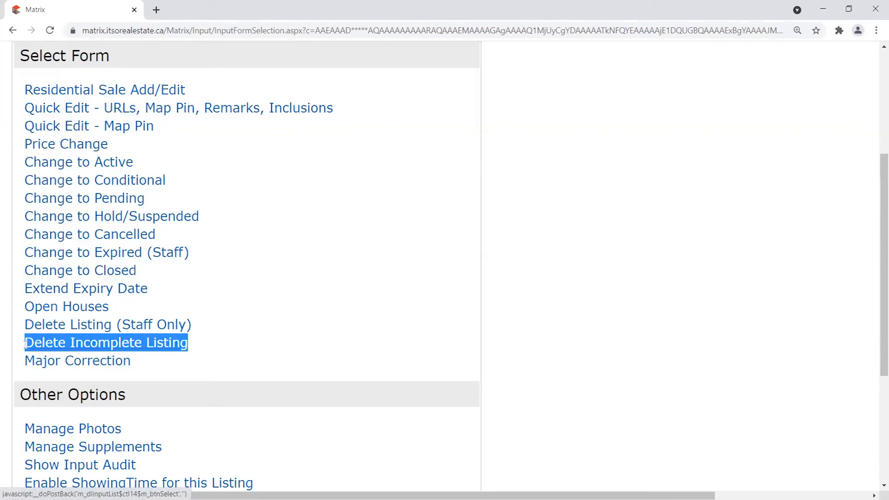
left_click(190, 346)
left_click_drag(190, 346, 25, 343)
scroll(235, 331, "down", 1)
scroll(237, 330, "down", 1)
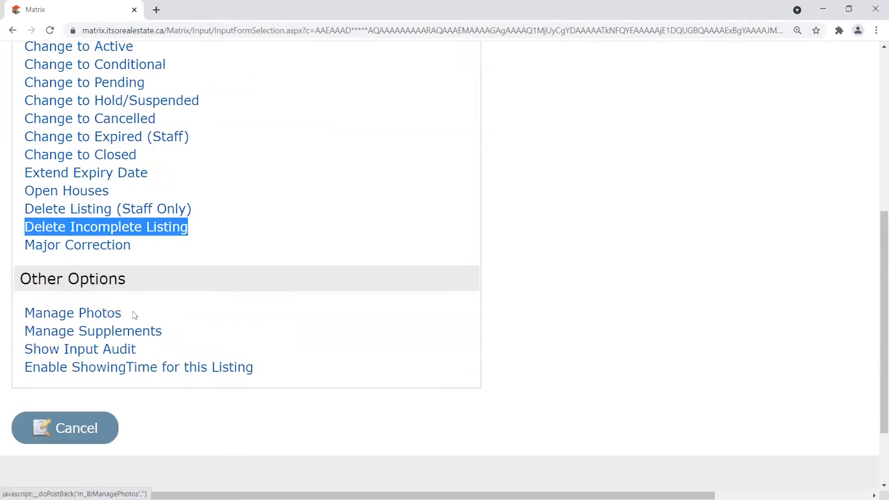
left_click_drag(134, 315, 25, 314)
left_click_drag(162, 331, 179, 323)
scroll(285, 328, "up", 1)
scroll(286, 328, "up", 4)
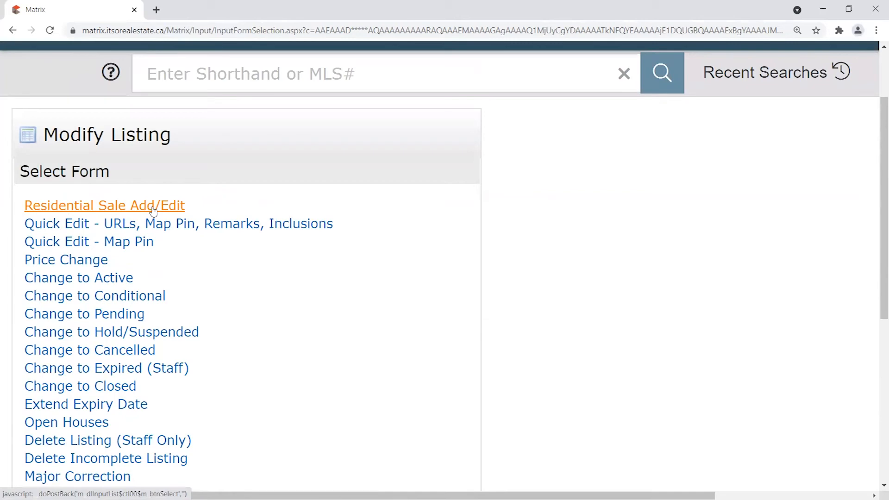
Open the Residential Sale Add/Edit form and zoom out to show more fields.
left_click(141, 207)
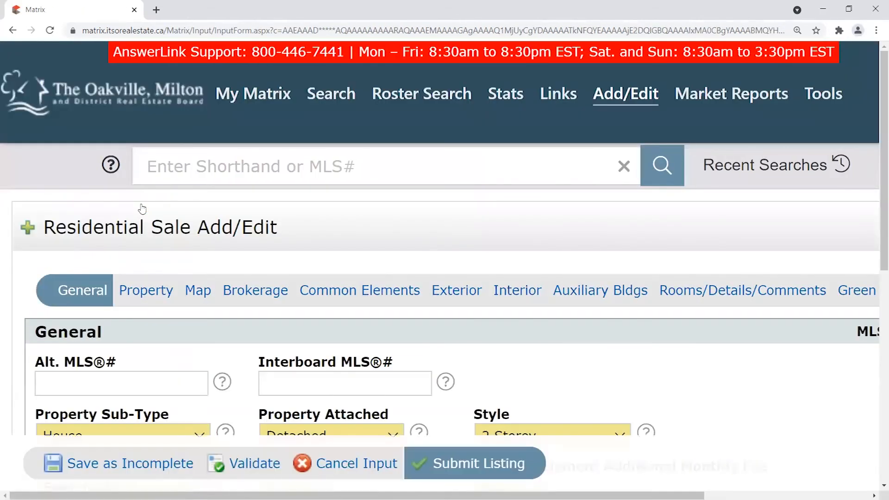
key("ctrl+minus")
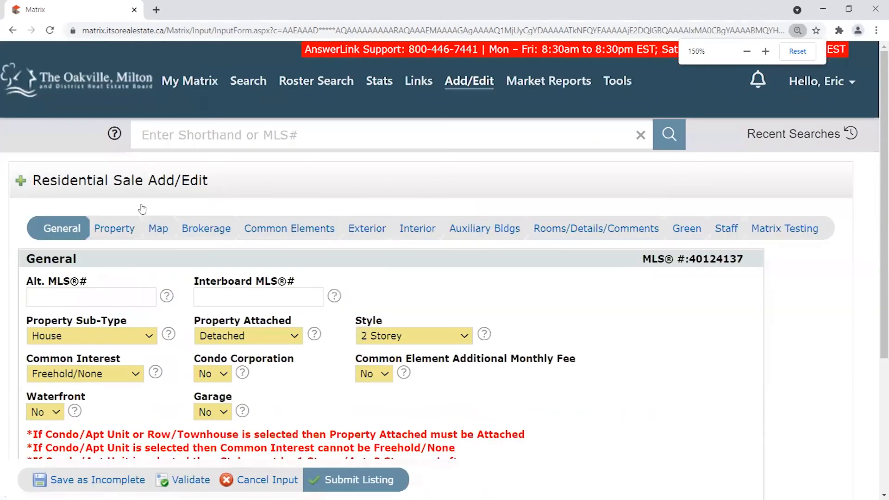
scroll(872, 264, "down", 2)
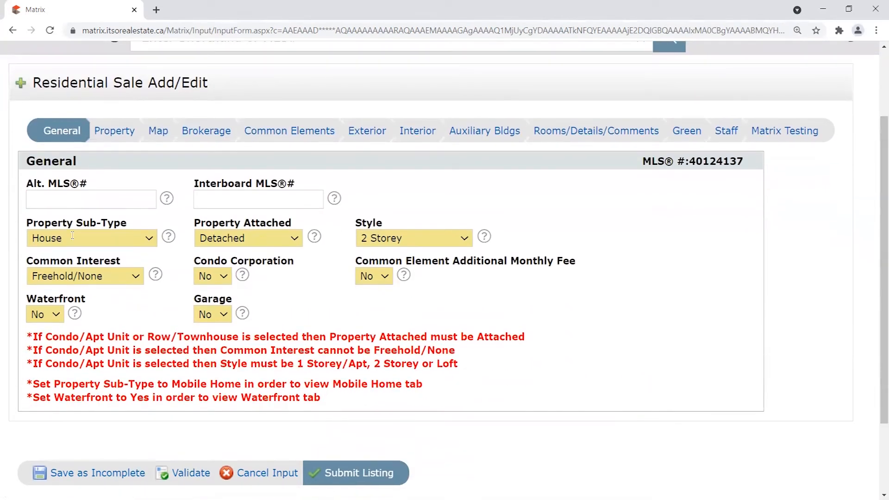
Review the Property section's 5900000 list price, HST Applicable and Year Built Source fields.
left_click(117, 135)
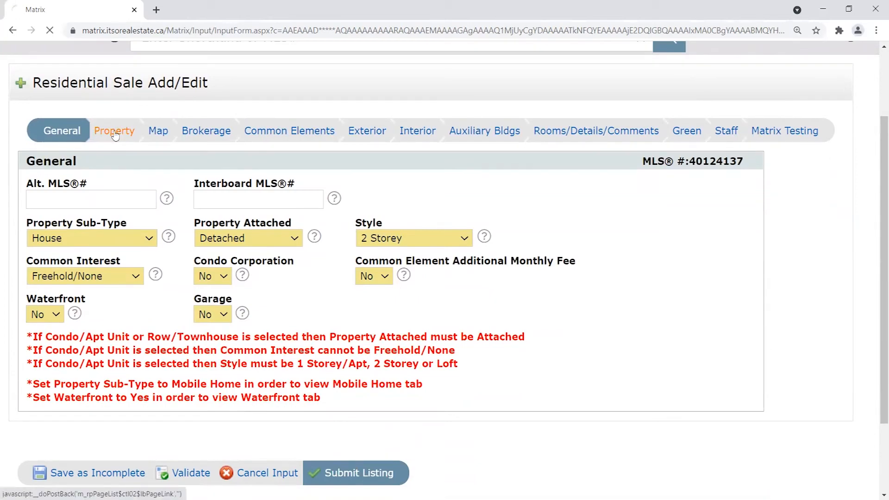
scroll(874, 167, "down", 6)
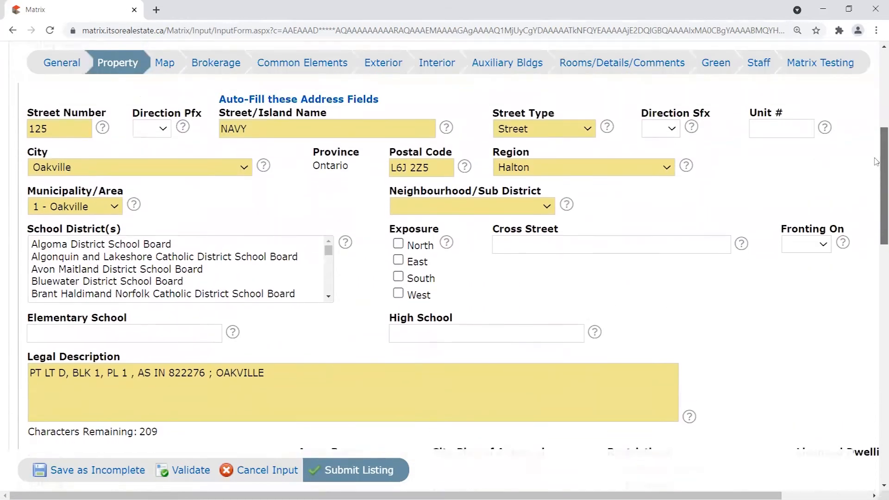
left_click_drag(390, 216, 541, 216)
scroll(876, 230, "down", 5)
scroll(876, 230, "down", 9)
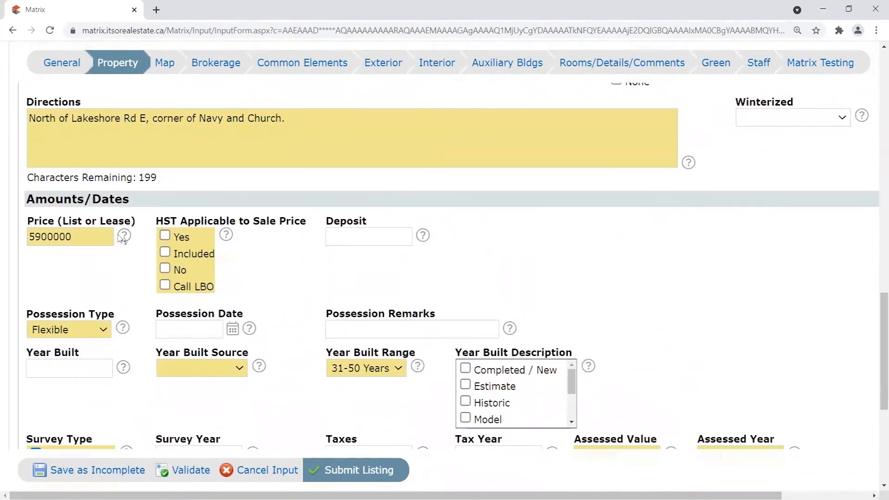
left_click_drag(111, 237, 1, 233)
left_click_drag(161, 219, 262, 247)
left_click(258, 262)
left_click_drag(160, 348, 246, 355)
left_click(273, 350)
left_click_drag(882, 337, 875, 78)
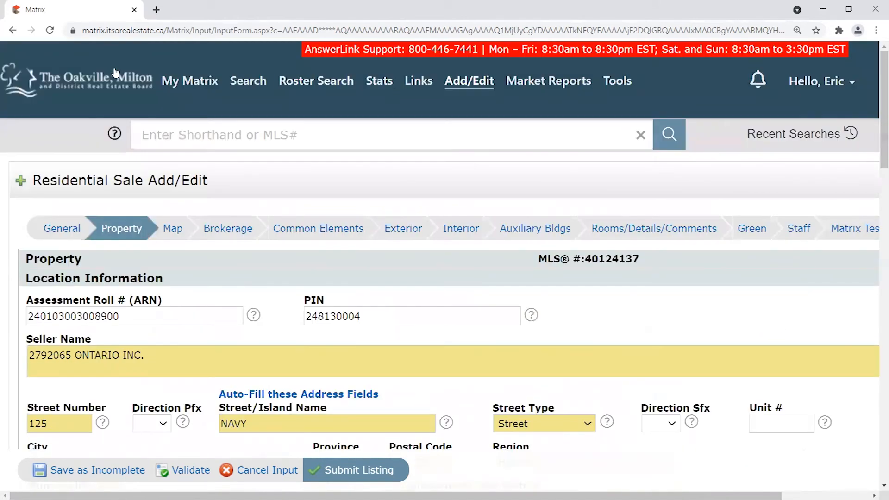
Validate the listing and scroll down to the Amounts/Dates fields.
left_click(191, 470)
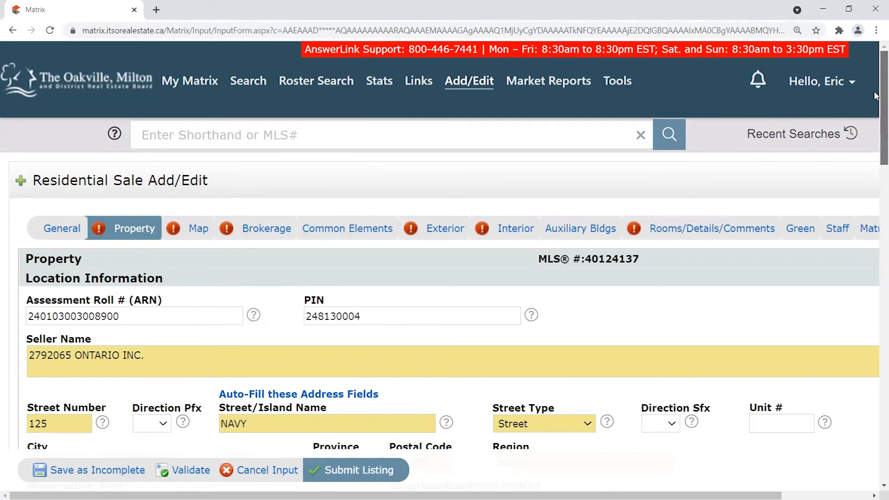
scroll(876, 135, "down", 2)
scroll(875, 135, "down", 4)
mouse_move(883, 144)
left_mouse_down()
mouse_move(884, 167)
mouse_move(883, 151)
left_mouse_up()
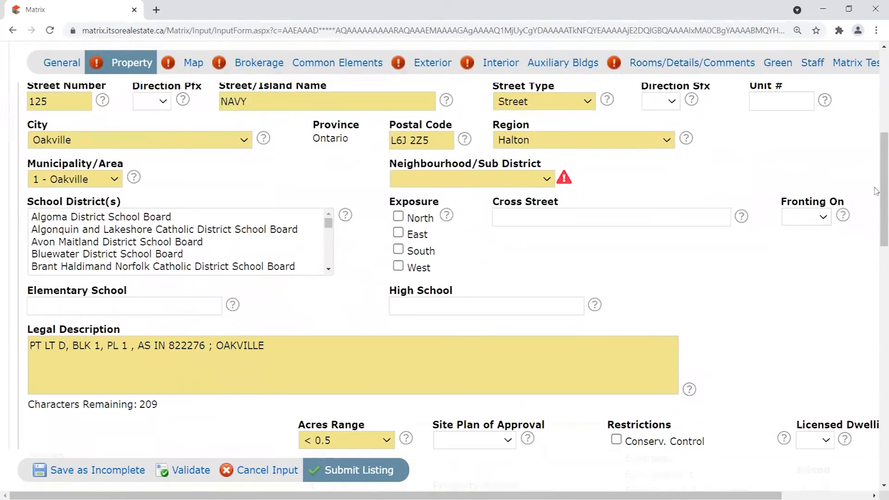
scroll(876, 192, "down", 8)
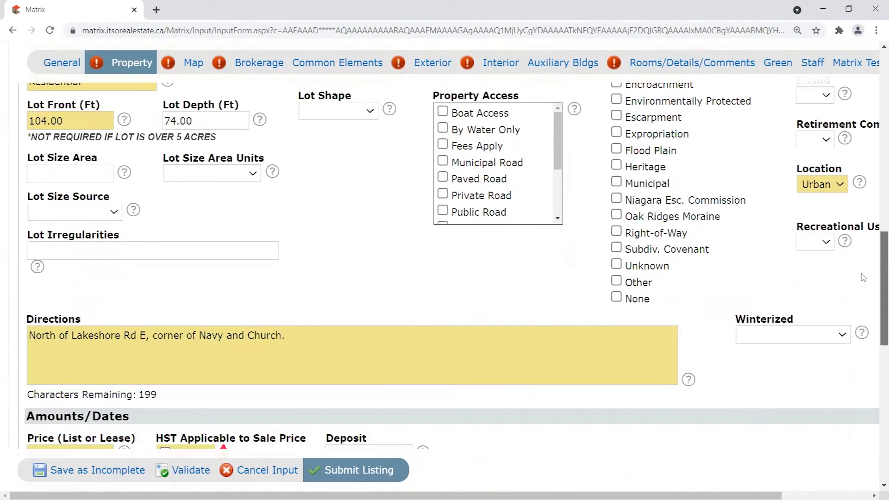
scroll(862, 277, "down", 6)
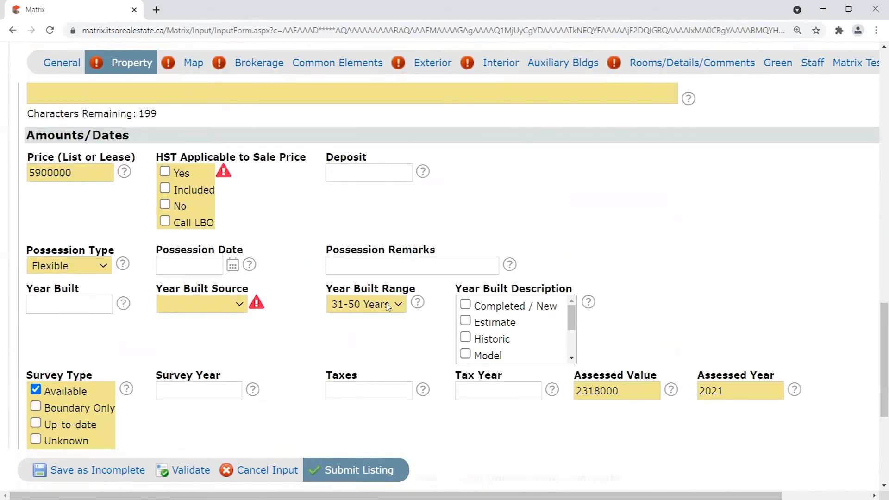
Tick HST Applicable 'Yes', set Year Built Source to Builder, and validate again.
left_click(165, 171)
left_click(238, 304)
left_click(215, 356)
left_click(316, 297)
left_click(183, 472)
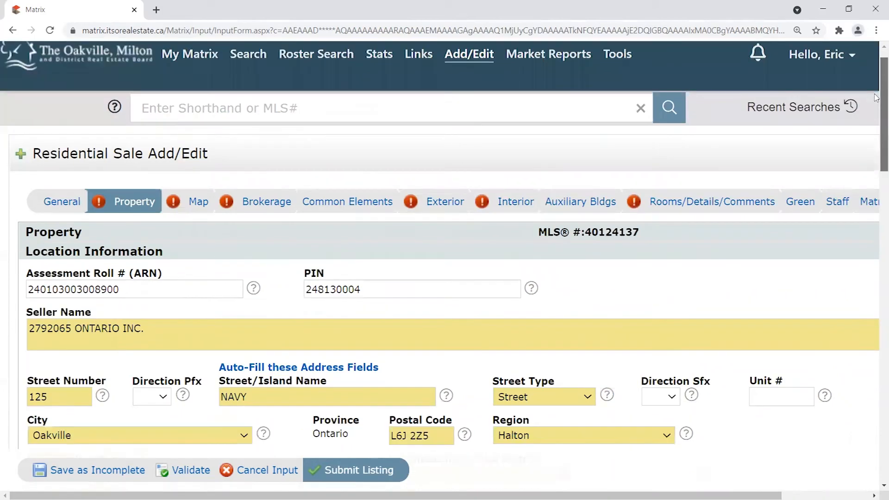
left_click_drag(876, 97, 860, 152)
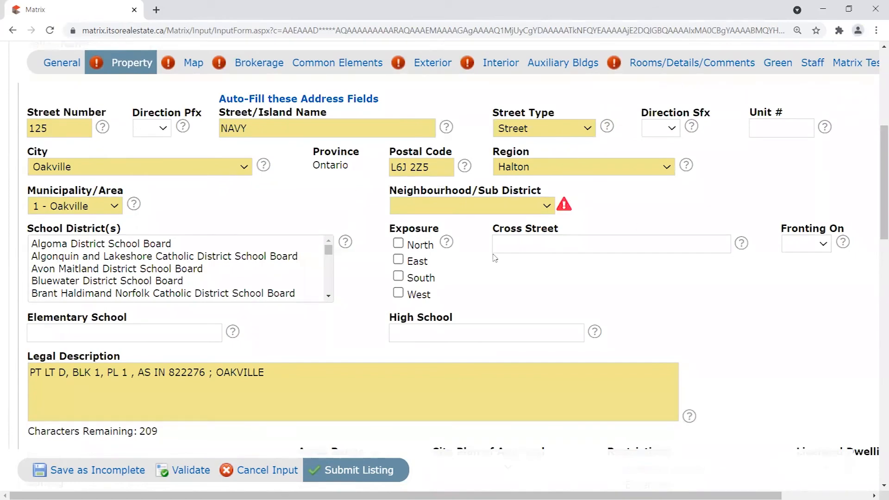
Scroll to the Possession Date field and point out its label.
left_click_drag(877, 142, 875, 82)
right_click(875, 116)
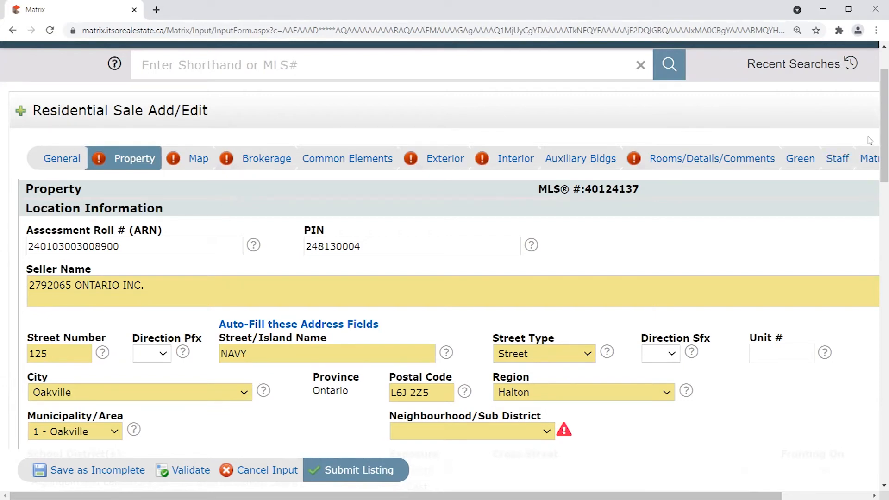
scroll(876, 112, "down", 1)
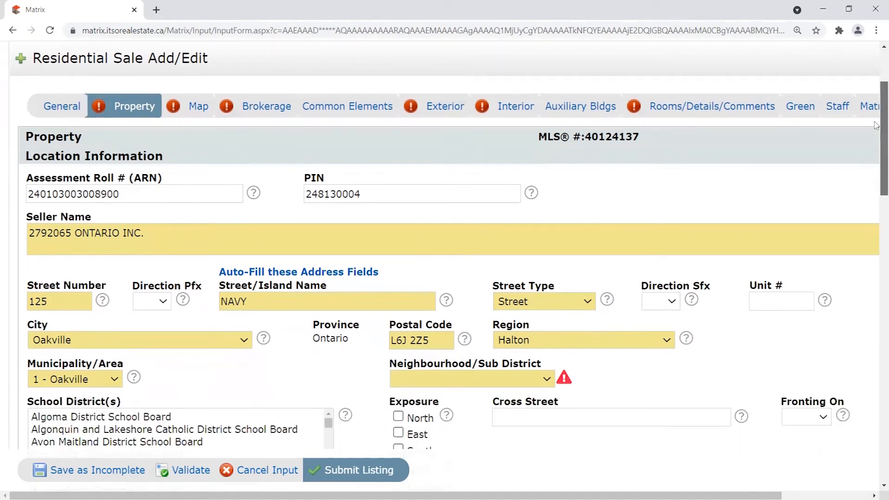
left_click_drag(875, 125, 851, 352)
mouse_move(157, 231)
left_mouse_down()
mouse_move(252, 236)
mouse_move(161, 237)
left_mouse_up()
left_click(237, 227)
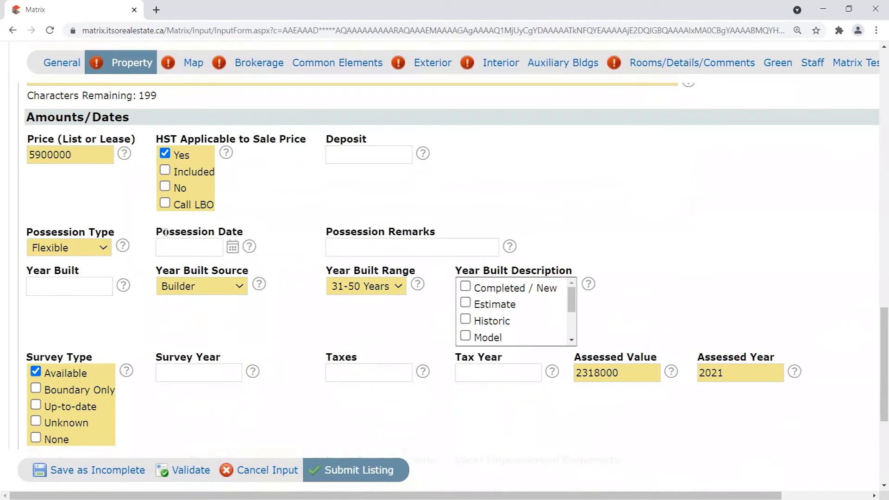
left_click(194, 247)
left_click_drag(159, 233, 245, 232)
left_click(264, 235)
left_click_drag(159, 227, 252, 234)
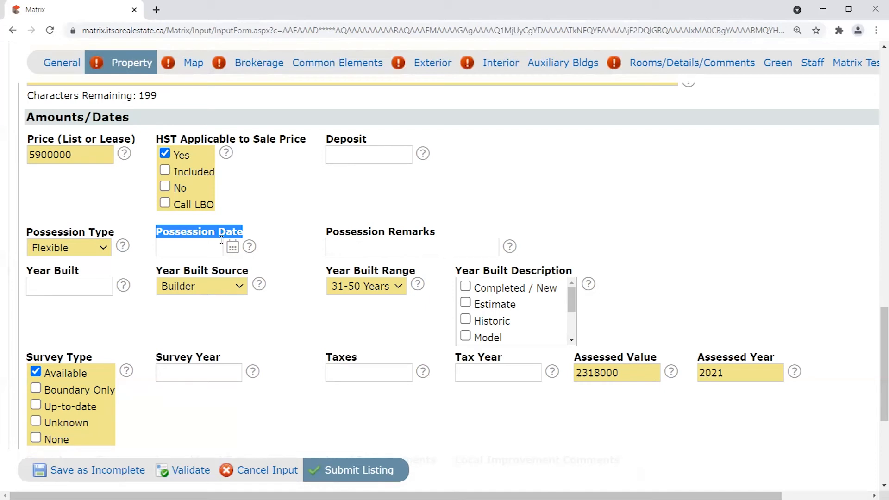
left_click(207, 225)
left_click_drag(158, 228, 252, 230)
left_click(246, 231)
left_click_drag(156, 232, 251, 231)
Pick July 31, 2021 from the Possession Date calendar.
left_click(188, 251)
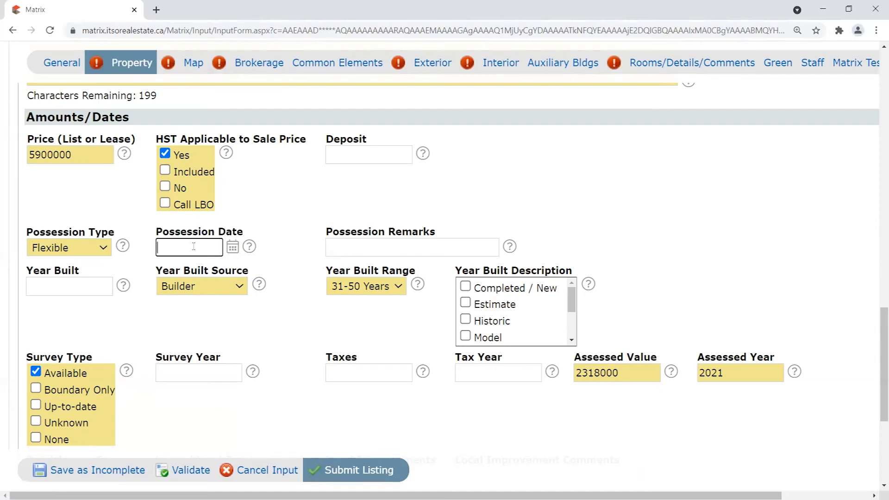
left_click(233, 248)
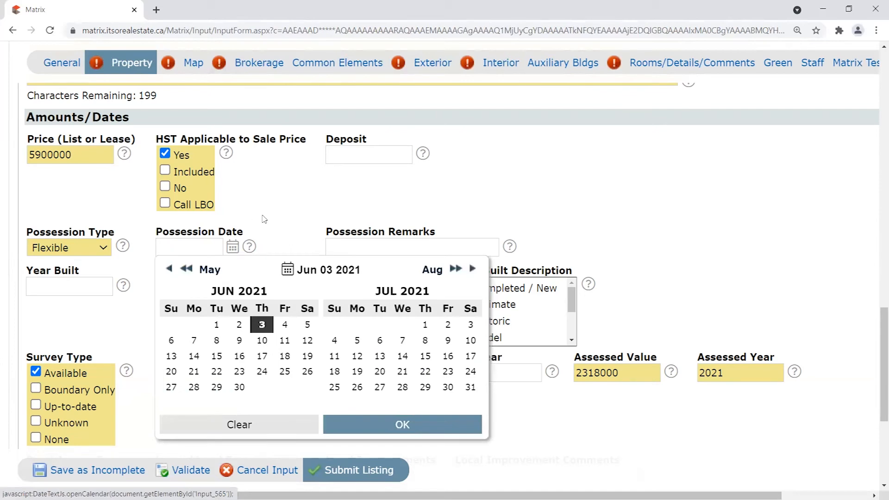
left_click(243, 222)
left_click(233, 248)
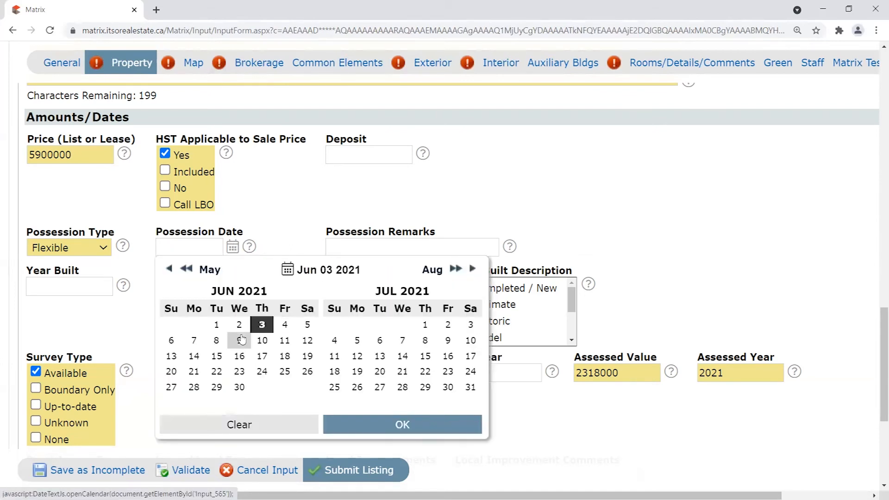
left_click(470, 388)
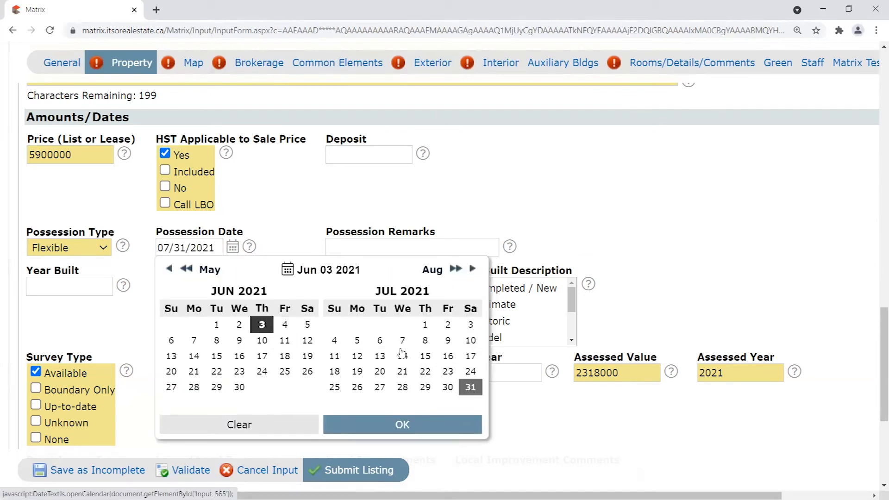
left_click(261, 209)
Replace the 07/31/2021 Possession Date with TBD.
left_click_drag(222, 253, 91, 300)
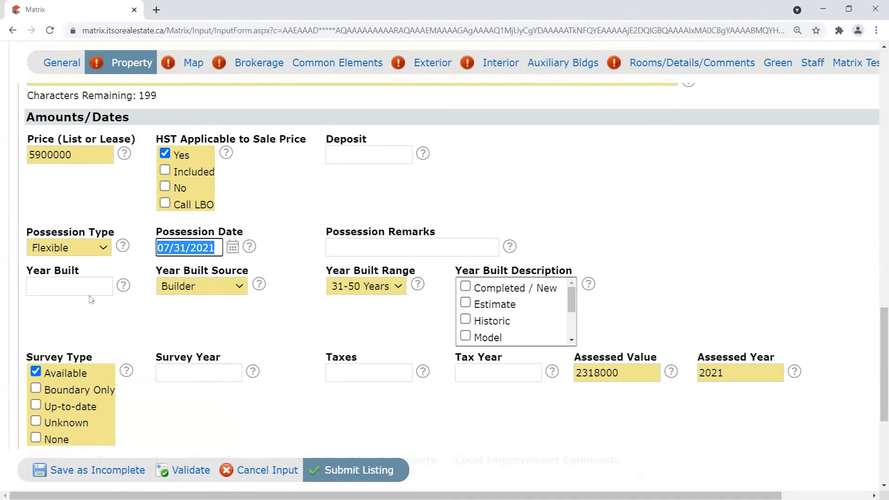
left_click(180, 246)
left_click_drag(214, 247, 157, 248)
key("Delete")
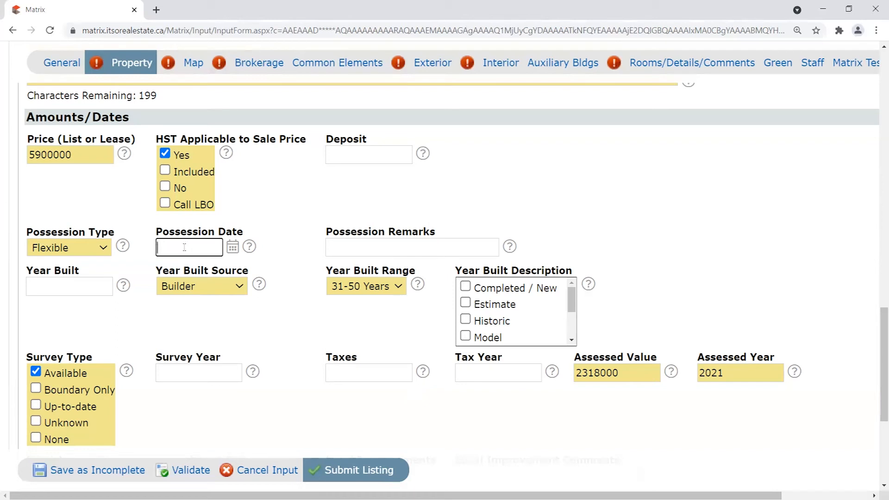
type("BD")
left_click(288, 234)
Point out TBD in the Possession Date field, then save the listing as Incomplete.
double_click(178, 250)
left_click(194, 249)
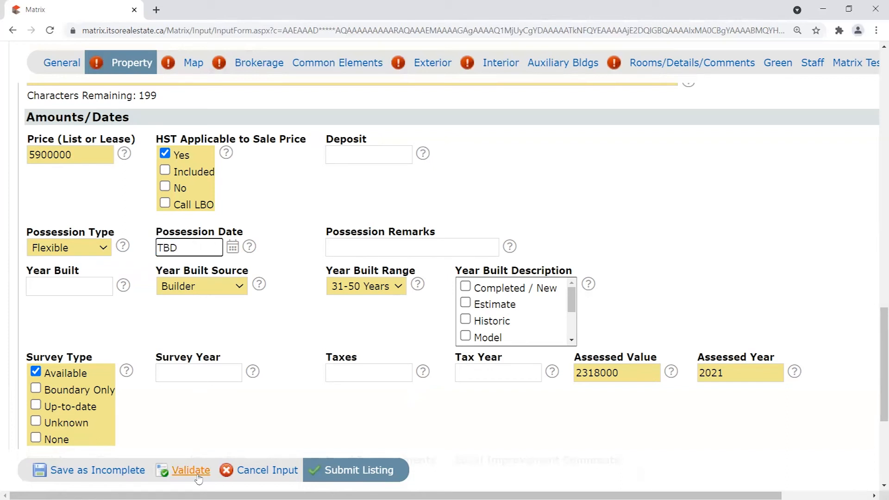
left_click_drag(180, 248, 143, 254)
left_click(176, 248)
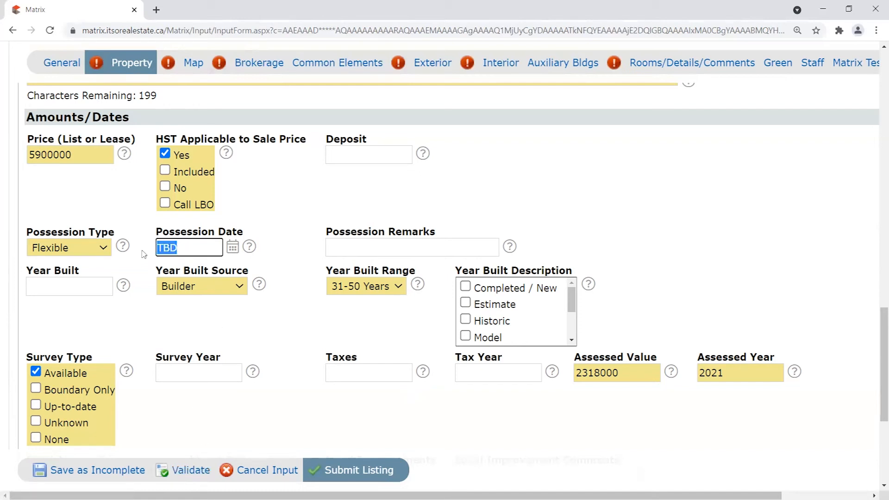
left_click(195, 242)
left_click_drag(157, 232, 254, 234)
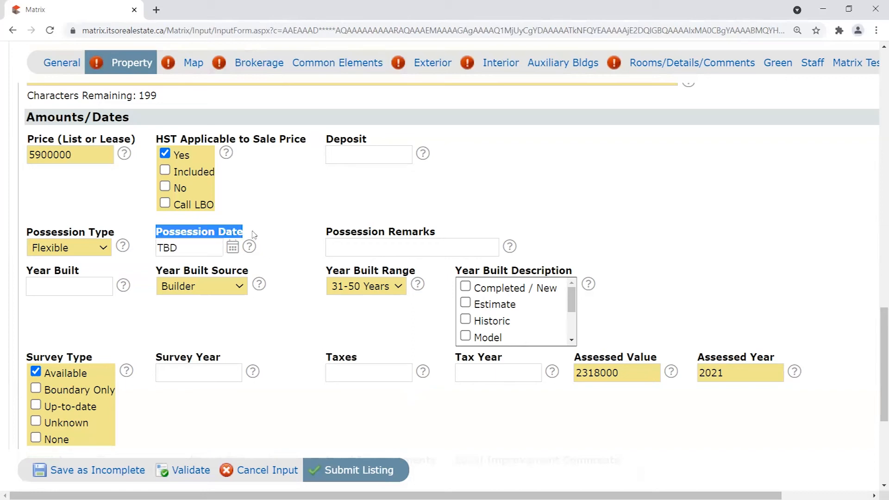
left_click(209, 231)
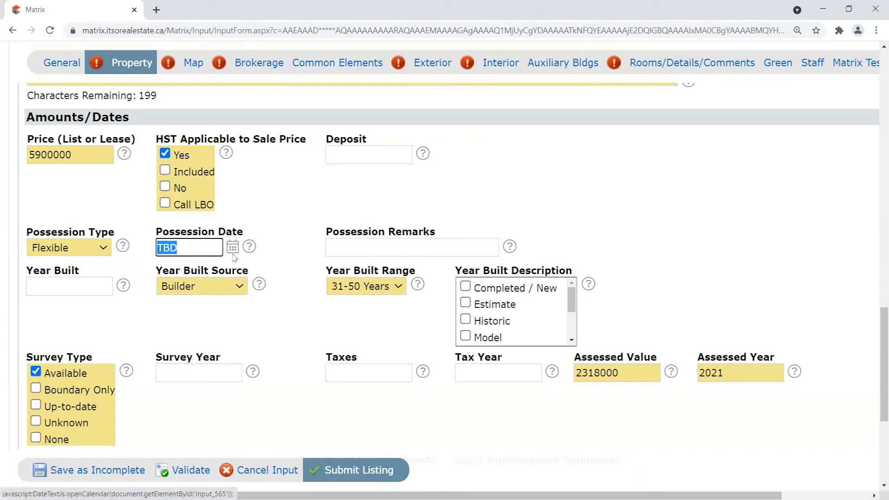
left_click_drag(205, 253, 150, 253)
left_click(182, 247)
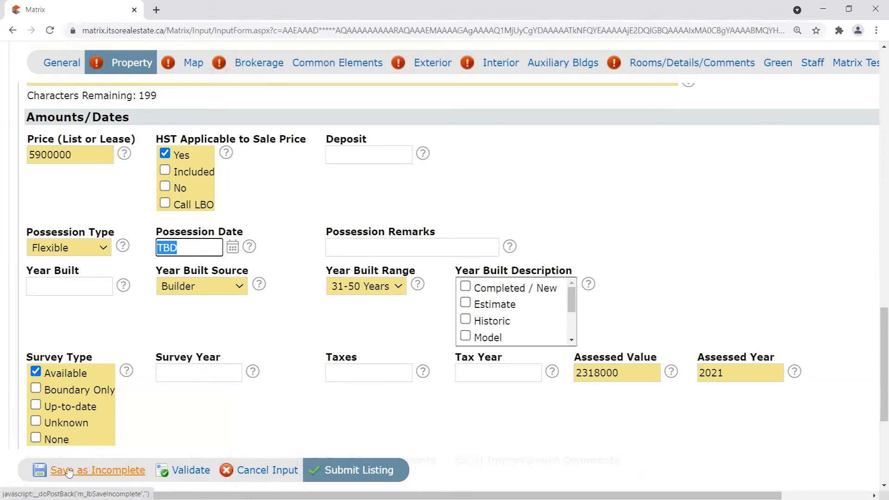
left_click(159, 247)
double_click(159, 247)
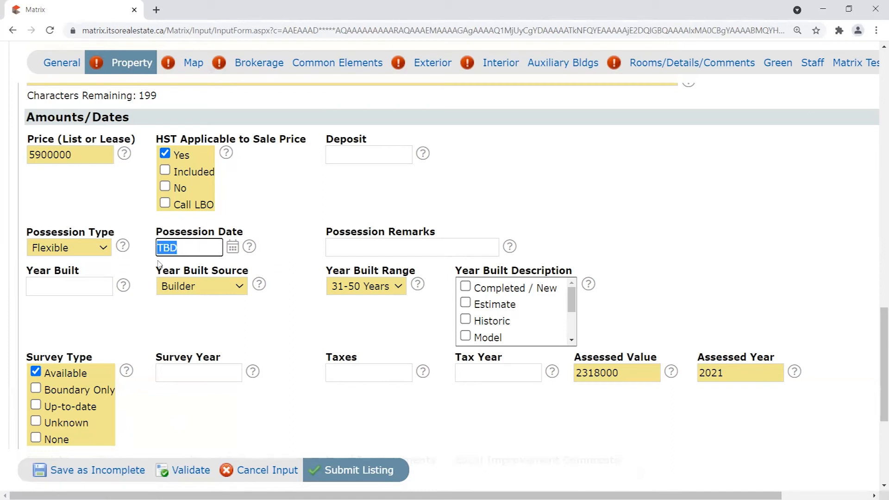
left_click(178, 237)
left_click_drag(183, 247, 144, 244)
left_click(191, 247)
left_click(83, 470)
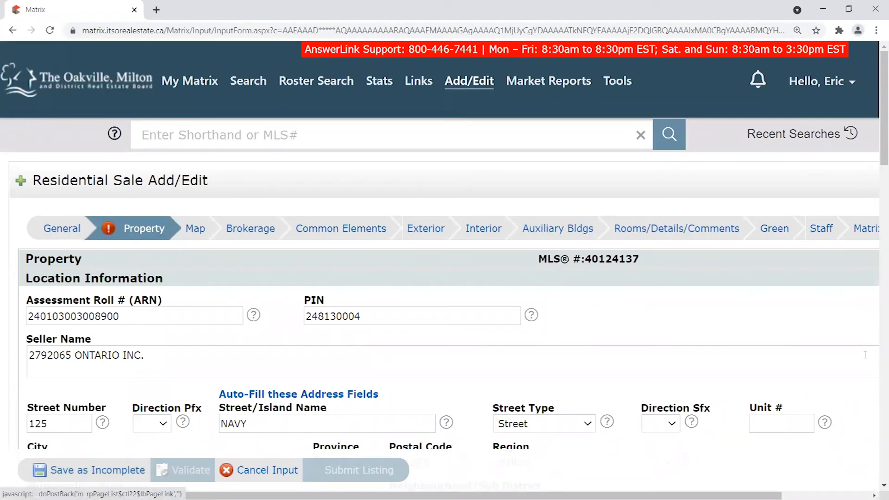
Scroll through the Property section's seller and address fields.
scroll(148, 338, "down", 2)
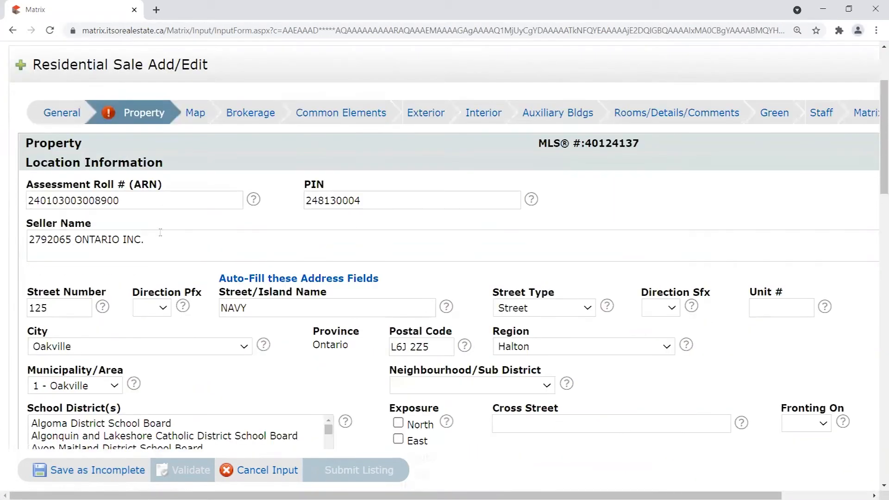
left_click_drag(146, 239, 26, 241)
scroll(210, 361, "down", 3)
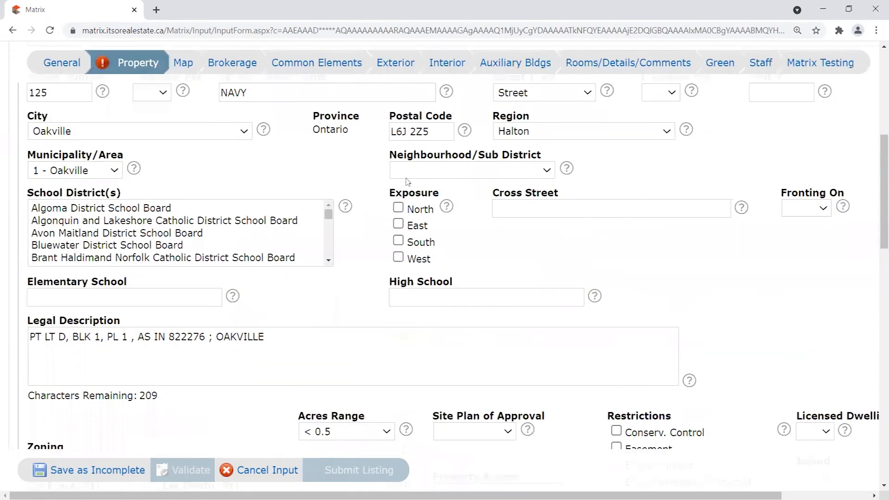
scroll(745, 295, "down", 3)
scroll(744, 295, "up", 10)
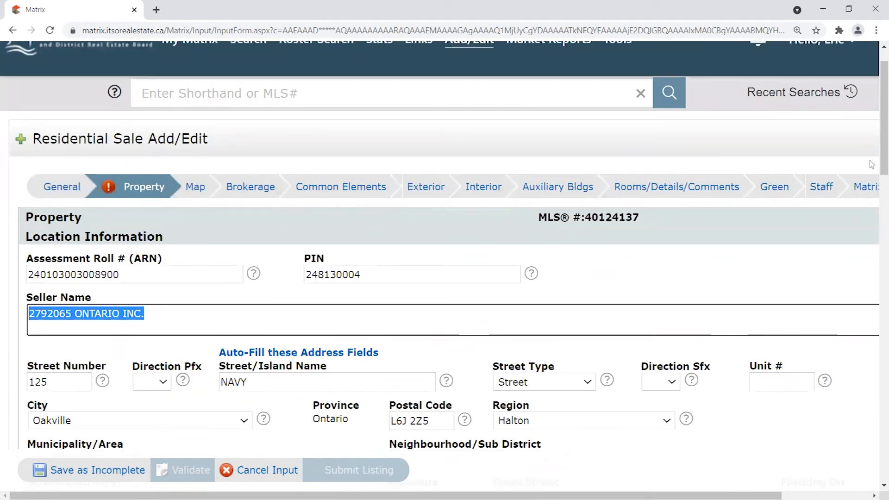
scroll(1, 324, "down", 2)
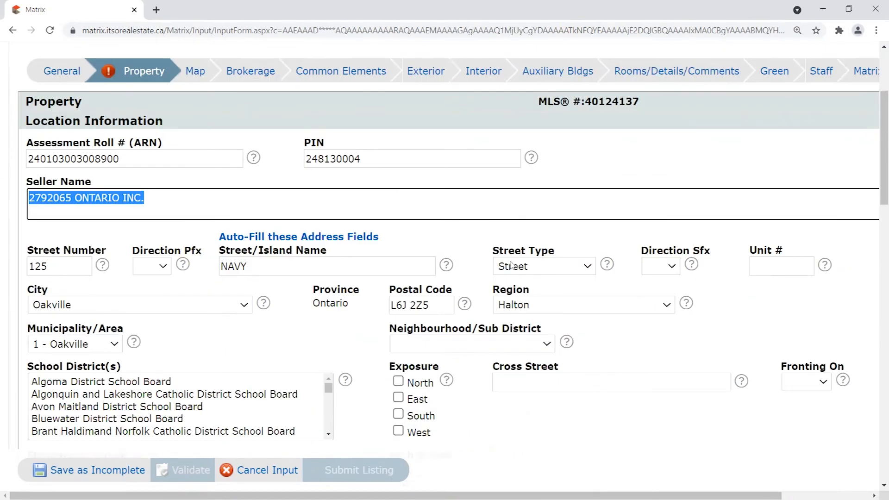
left_click(408, 185)
scroll(468, 203, "up", 2)
scroll(284, 188, "down", 5)
scroll(284, 188, "down", 10)
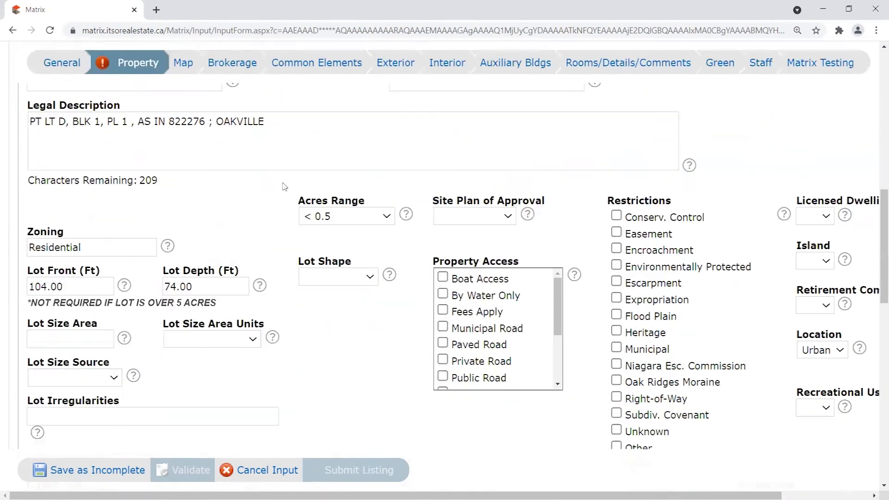
scroll(282, 186, "down", 4)
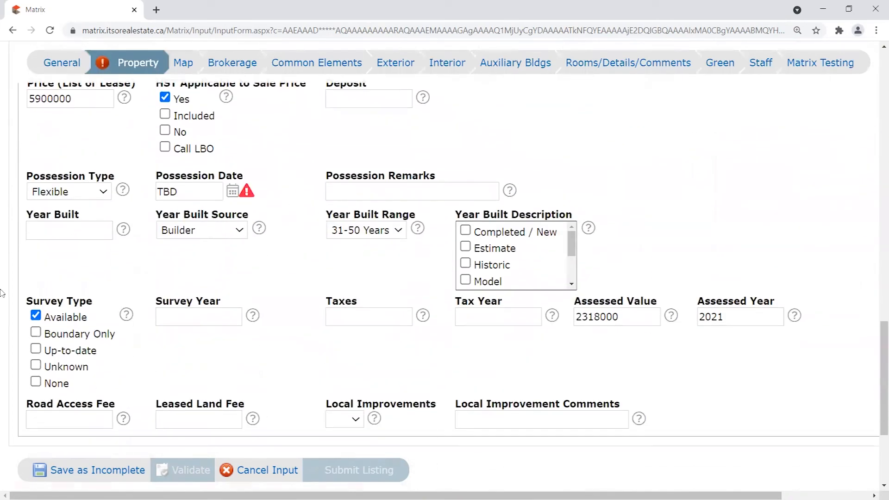
scroll(259, 287, "up", 5)
scroll(260, 287, "down", 4)
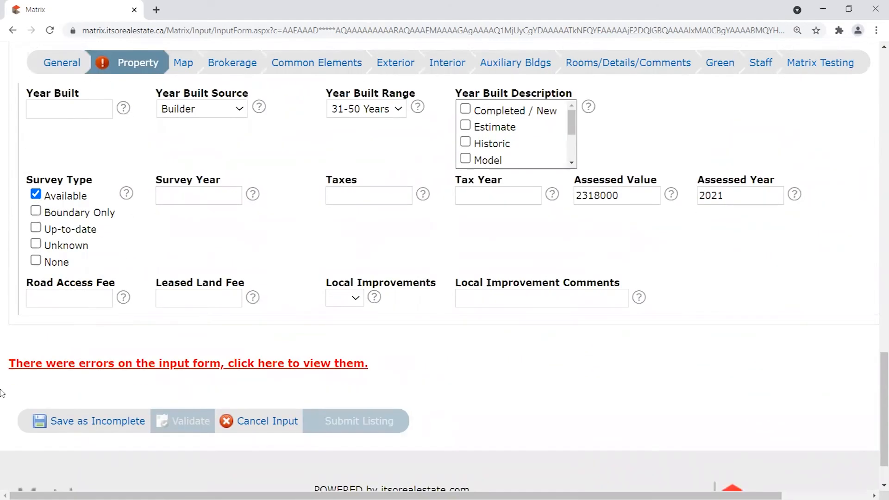
scroll(308, 267, "up", 4)
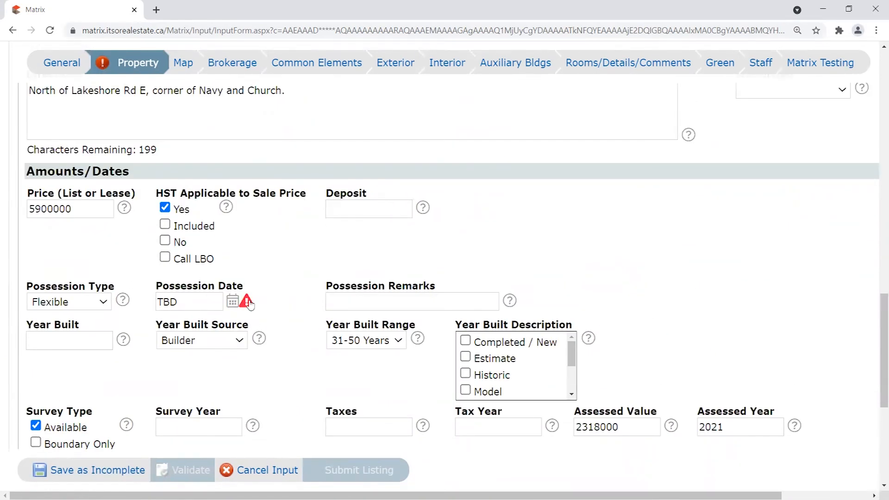
Delete TBD from Possession Date and save the listing as Incomplete.
left_click_drag(157, 283, 260, 303)
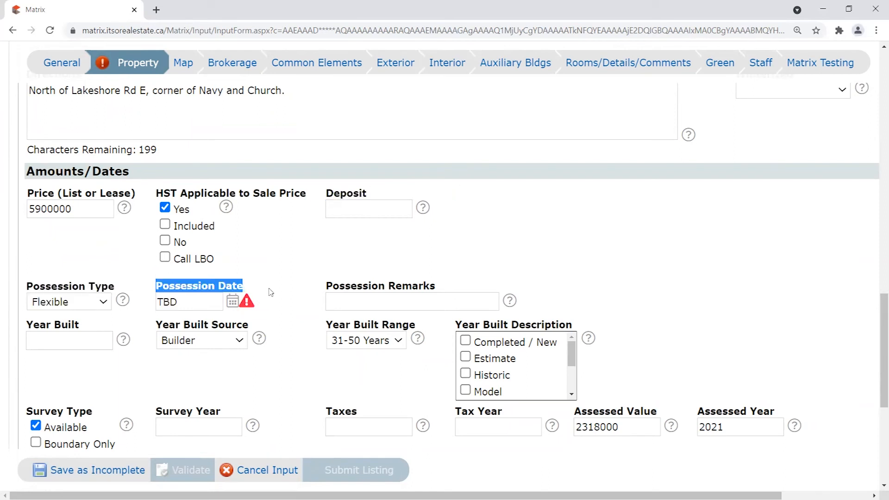
left_click(170, 288)
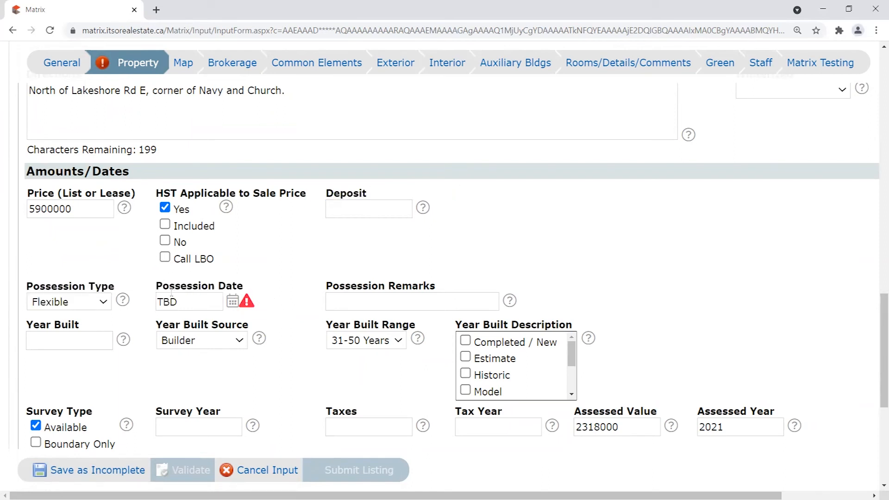
left_click(202, 297)
left_click_drag(202, 297, 157, 299)
key("Delete")
left_click(82, 472)
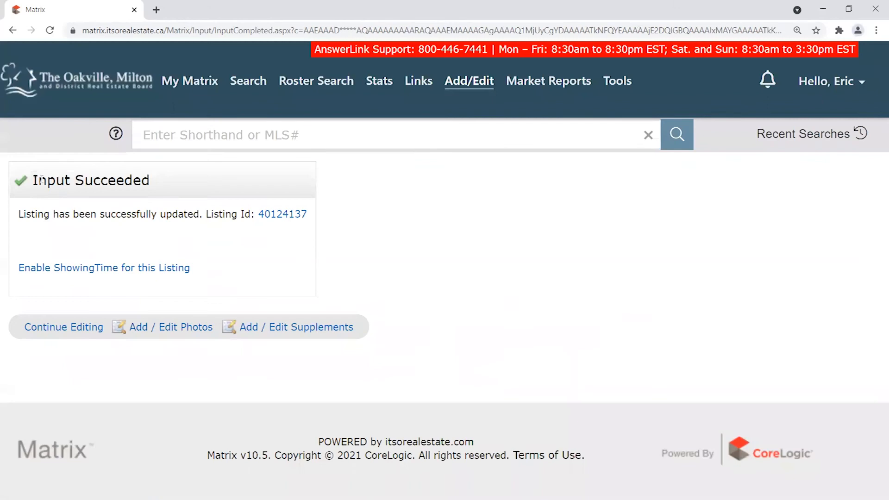
left_click_drag(40, 180, 333, 258)
Point out the Input Succeeded heading and confirmation message.
left_click(278, 252)
scroll(277, 249, "up", 3)
scroll(272, 257, "down", 2)
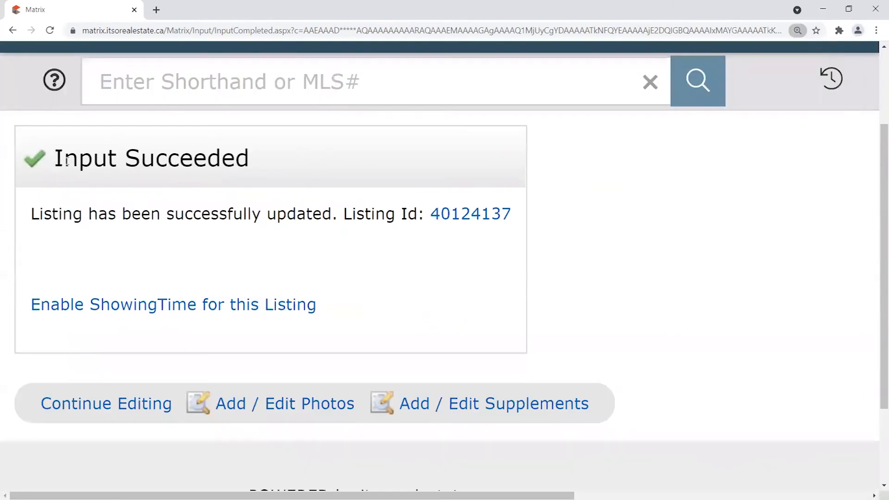
left_click_drag(55, 158, 252, 156)
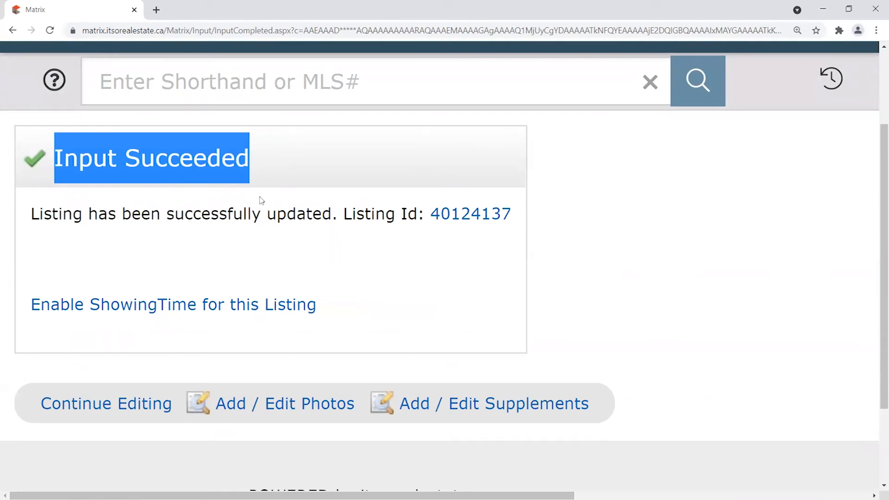
left_click(259, 165)
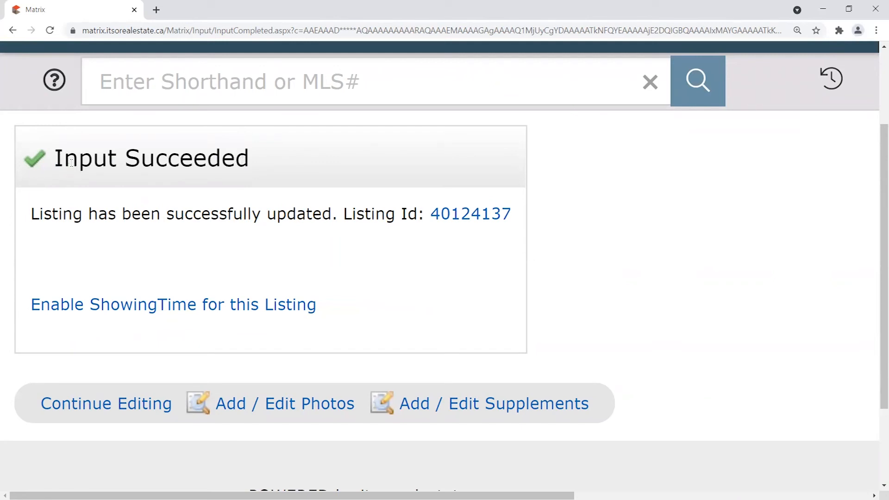
left_click_drag(54, 153, 469, 298)
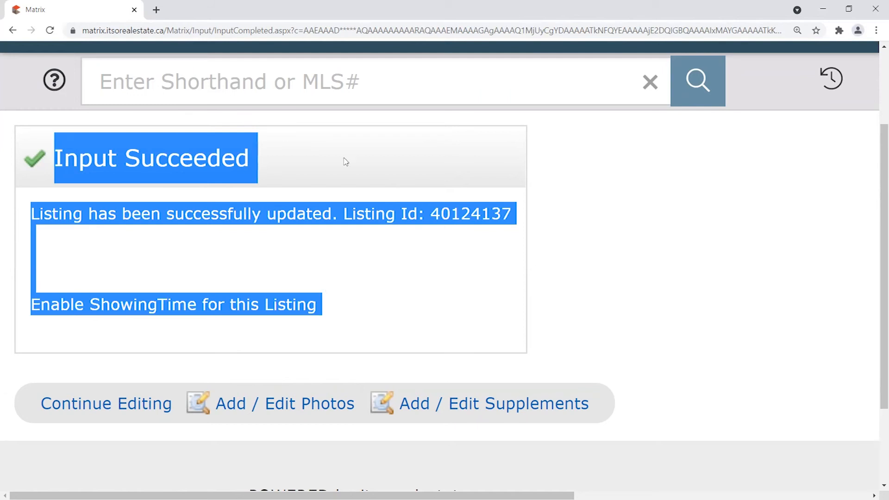
left_click_drag(250, 158, 55, 157)
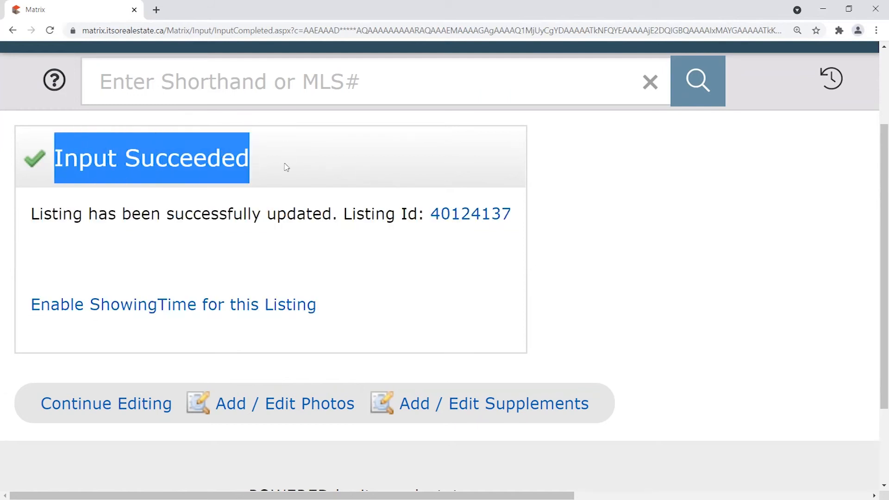
left_click(126, 162)
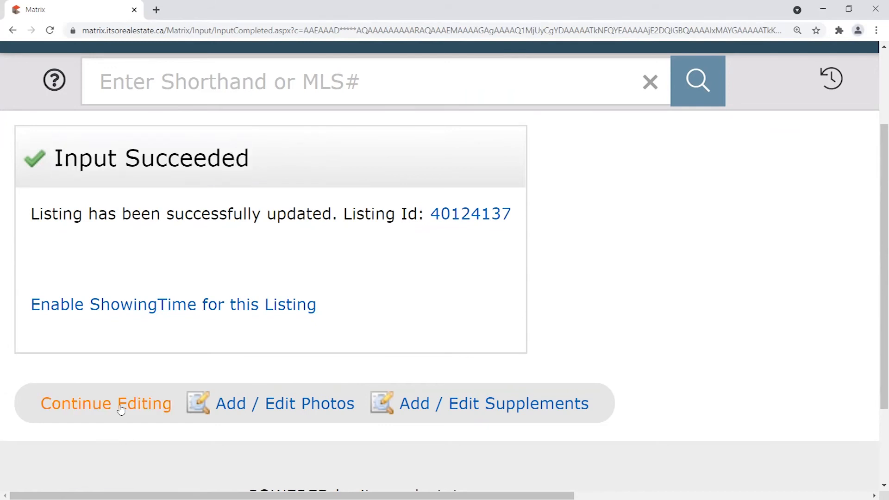
Zoom the browser out two steps and choose Continue Editing.
key("ctrl+minus")
key("ctrl+minus")
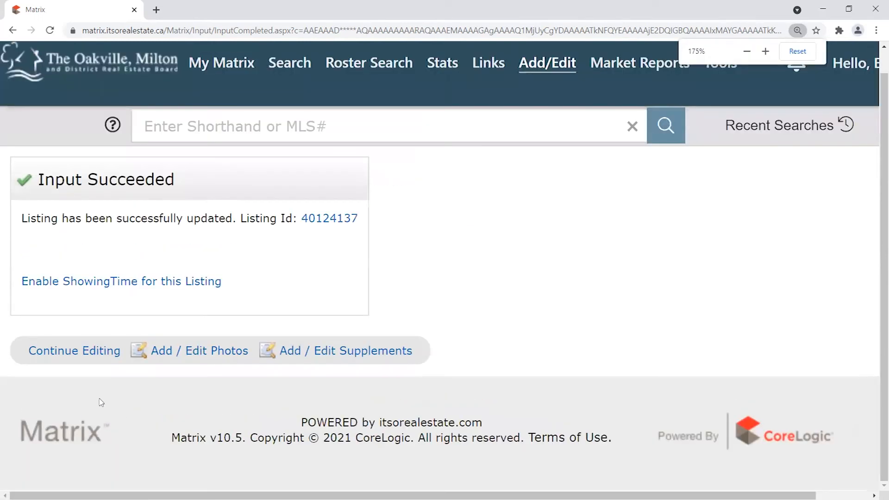
left_click(89, 351)
key("ctrl+minus")
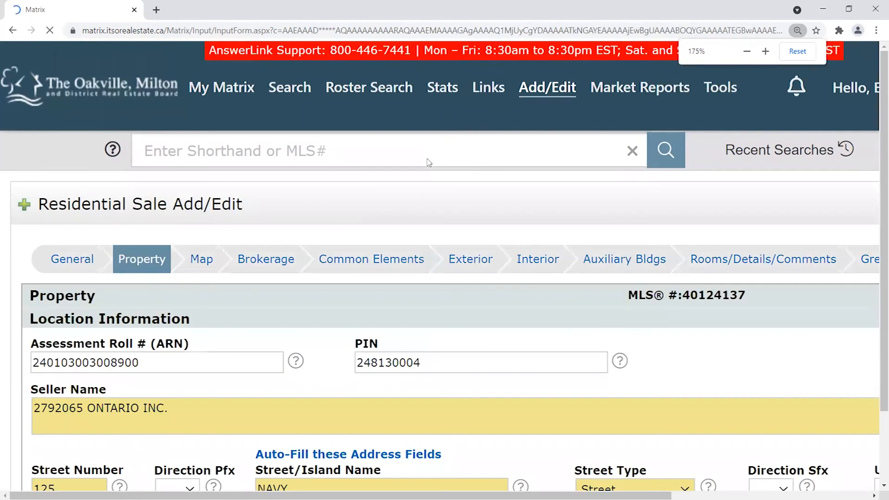
Validate the form and scroll through the flagged Property fields.
scroll(453, 222, "down", 4)
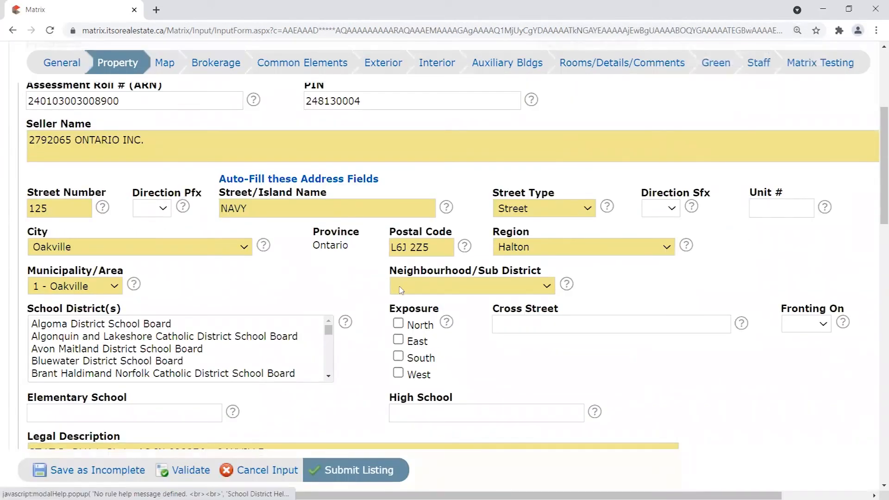
scroll(265, 470, "down", 3)
left_click(185, 470)
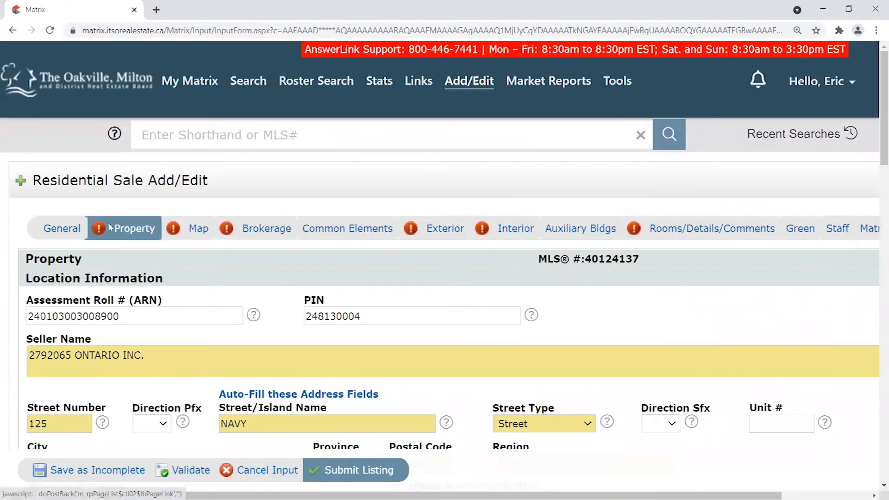
scroll(764, 258, "down", 2)
scroll(763, 258, "down", 5)
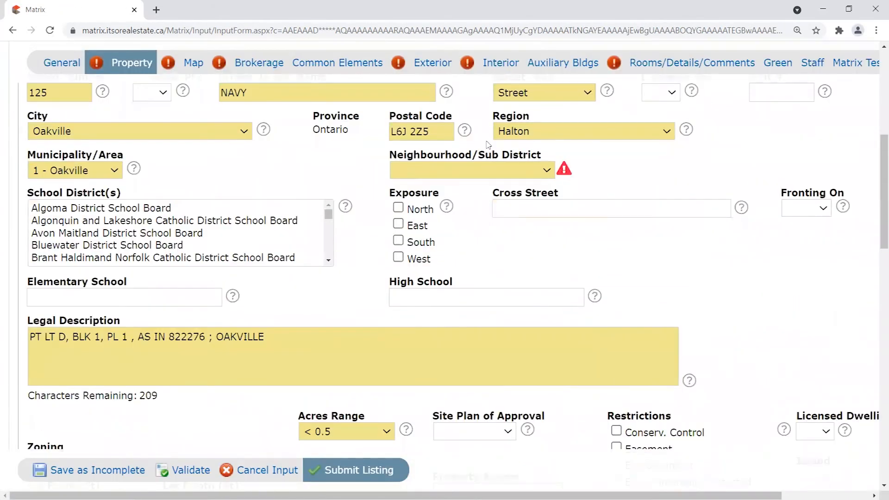
scroll(487, 144, "down", 20)
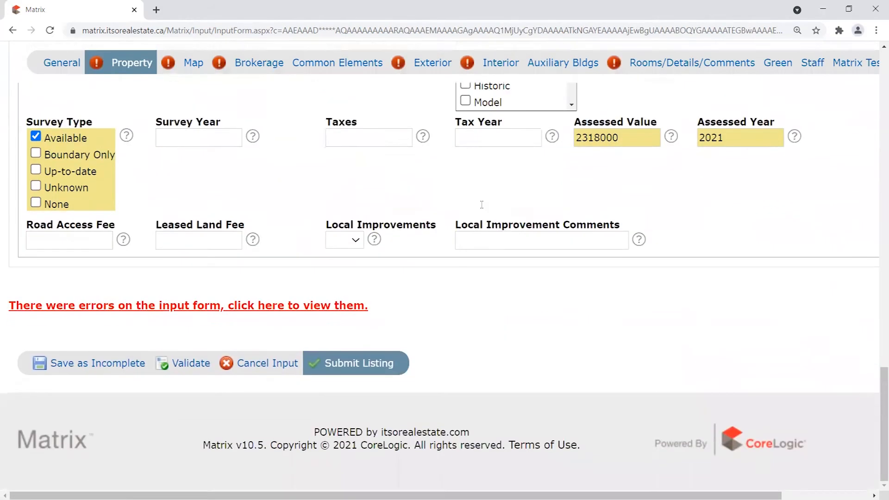
scroll(481, 204, "up", 5)
left_click(173, 241)
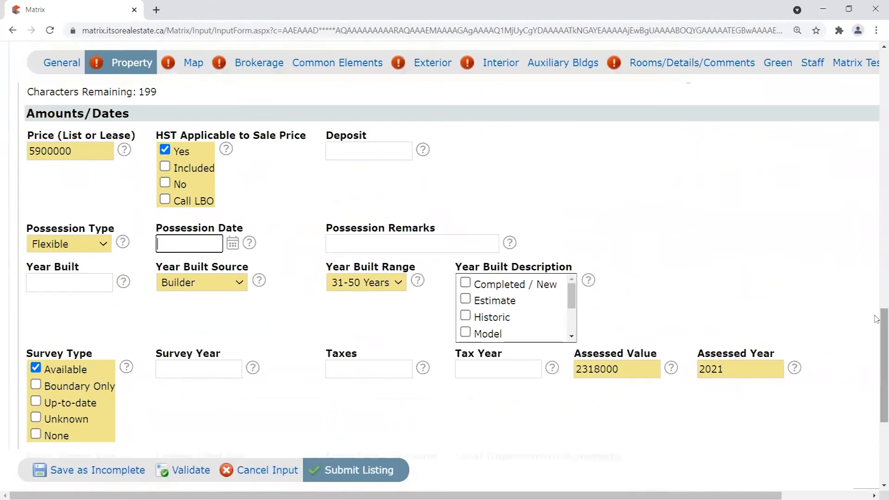
left_click_drag(877, 320, 876, 109)
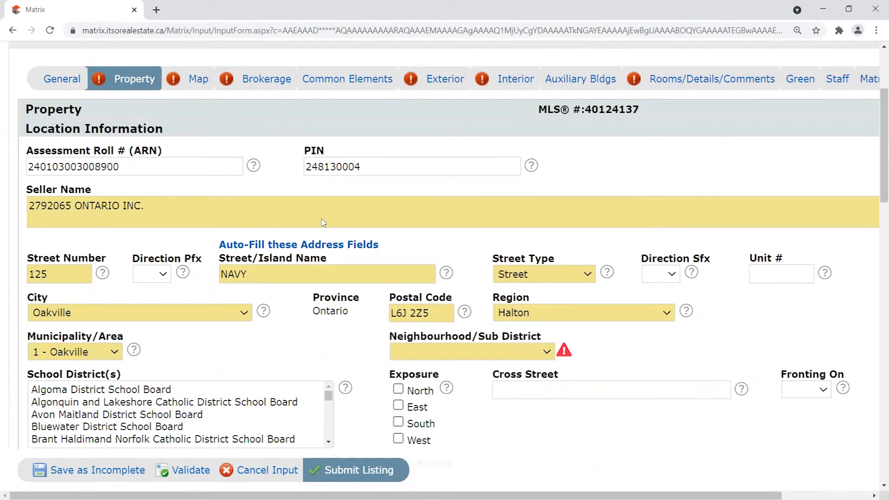
Point out the Neighbourhood/Sub District error, then go to the Map section.
scroll(623, 352, "down", 2)
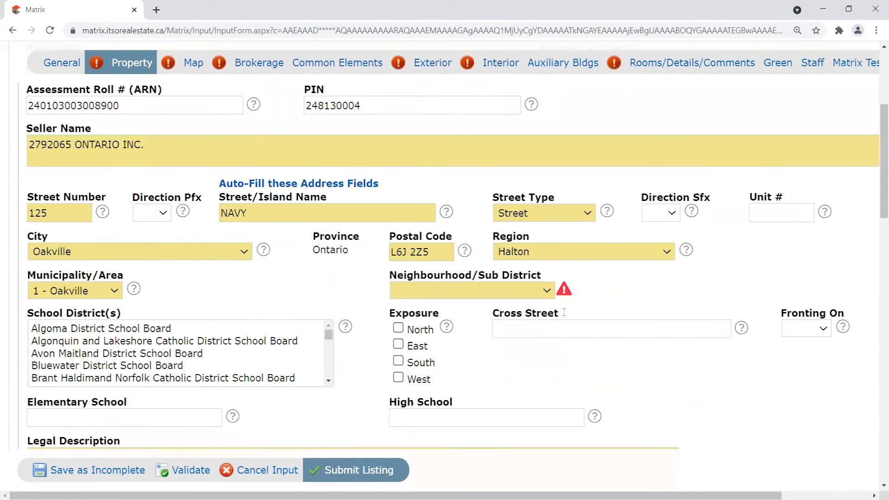
scroll(623, 352, "up", 1)
left_click_drag(389, 297, 548, 300)
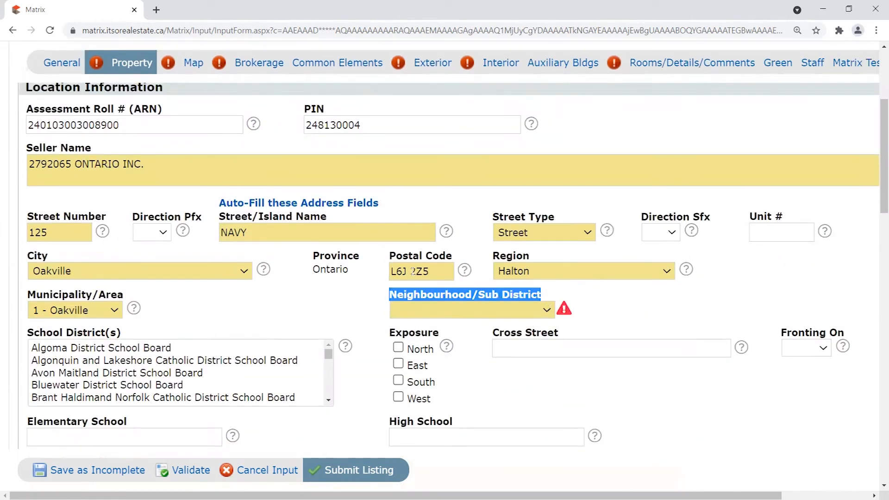
left_click(371, 304)
left_click_drag(392, 293, 543, 297)
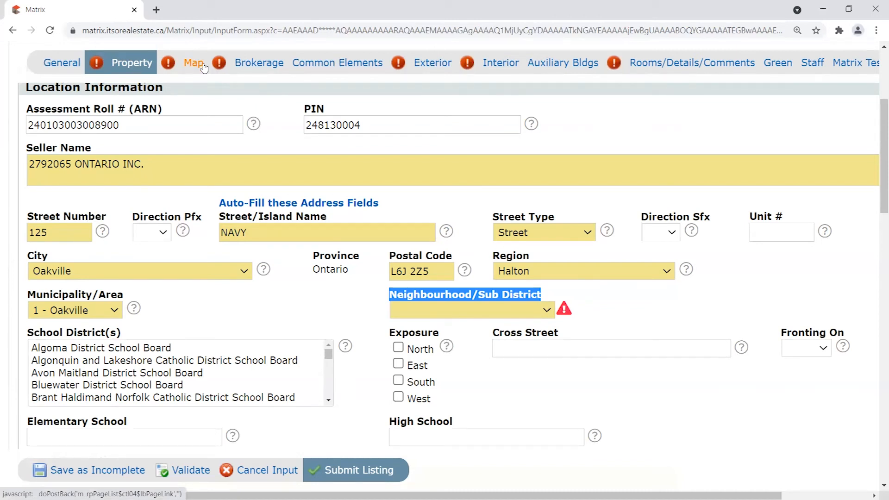
scroll(241, 109, "up", 1)
left_click(191, 96)
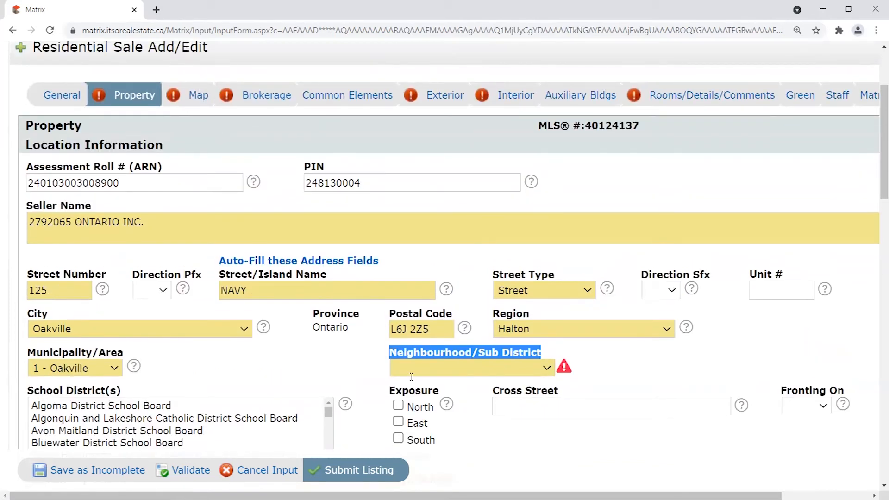
left_click(378, 365)
left_click_drag(389, 353, 537, 352)
left_click(537, 353)
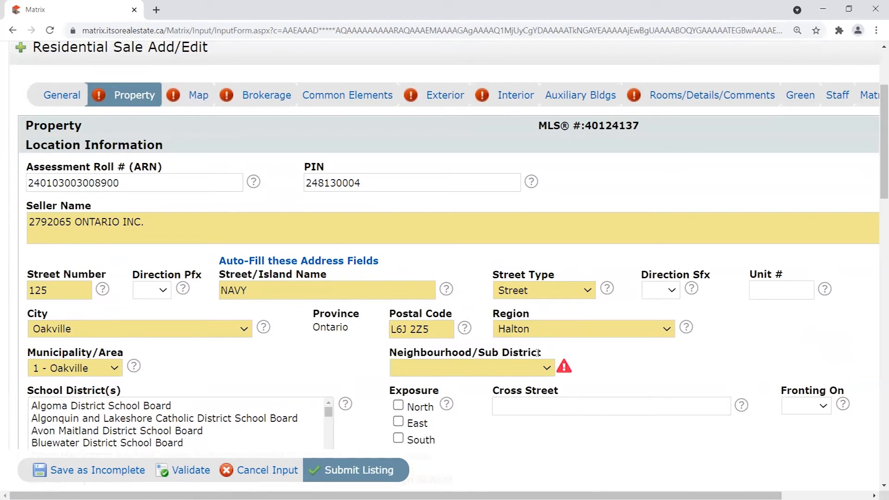
left_click(193, 98)
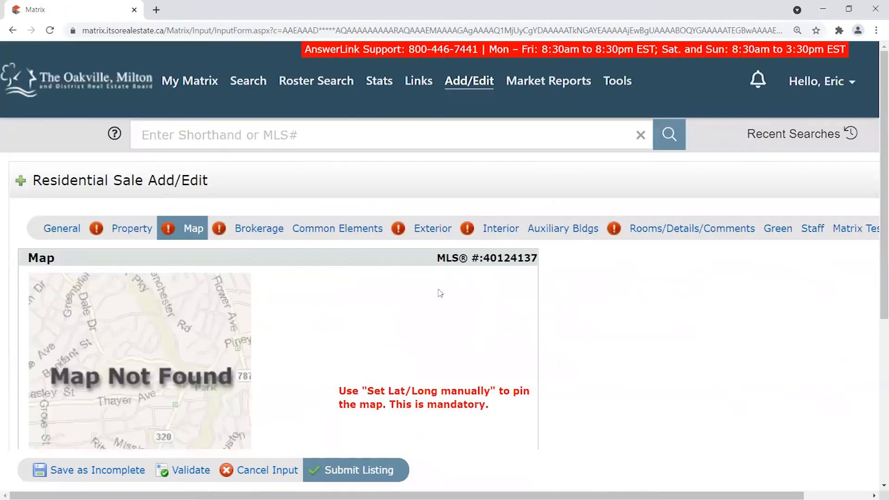
Point out the mandatory map-pin notice, then open 'Set Lat/Long manually'.
scroll(431, 287, "down", 3)
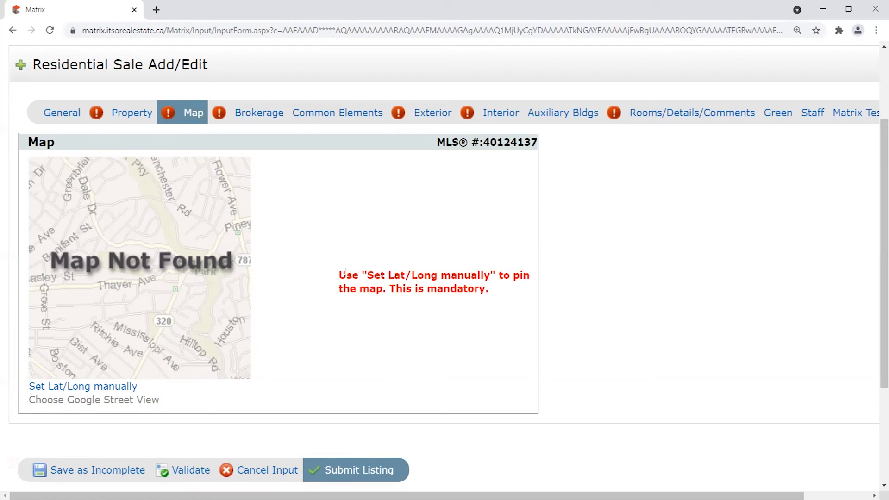
left_click_drag(339, 274, 518, 299)
left_click(510, 298)
left_click_drag(374, 277, 441, 277)
left_click_drag(343, 293, 391, 292)
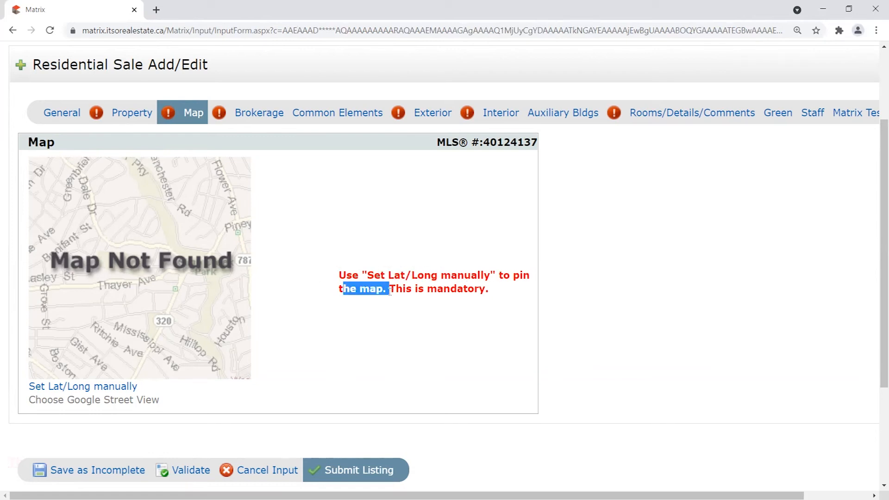
left_click(402, 290)
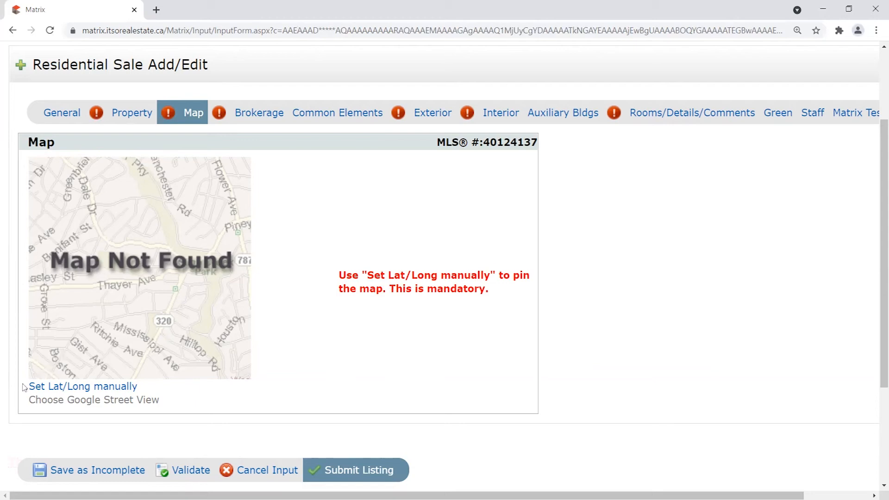
left_click_drag(143, 388, 23, 388)
left_click(49, 390)
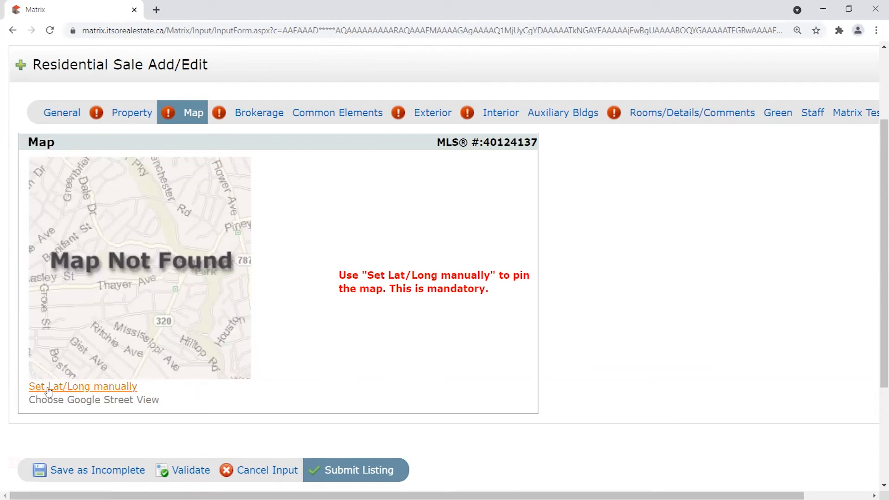
left_click(76, 390)
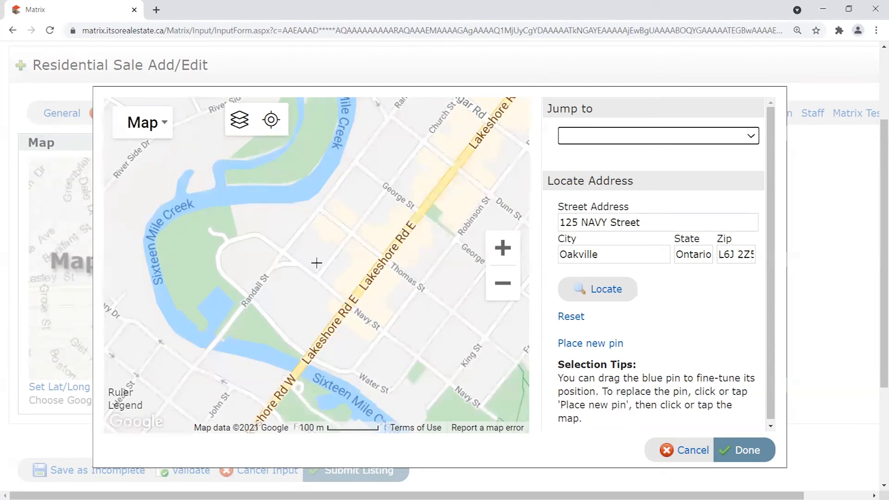
Drop a location pin near Navy St and Church St and nudge it onto the lot.
scroll(322, 260, "up", 3)
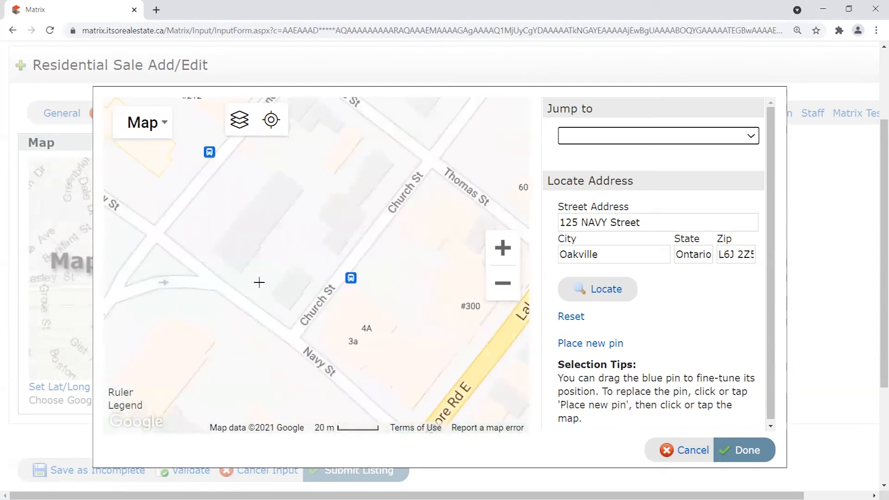
left_click(287, 286)
mouse_move(278, 260)
left_mouse_down()
mouse_move(332, 250)
mouse_move(280, 206)
mouse_move(204, 218)
mouse_move(405, 260)
mouse_move(281, 260)
left_mouse_up()
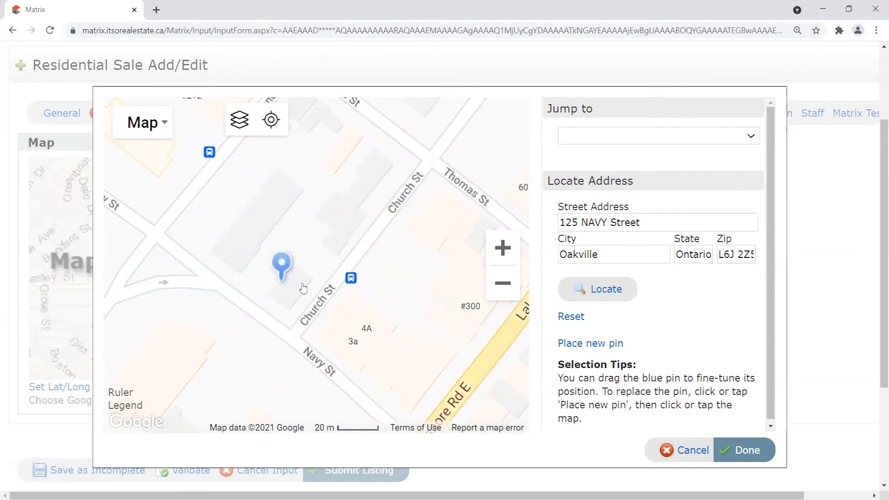
scroll(350, 324, "down", 5)
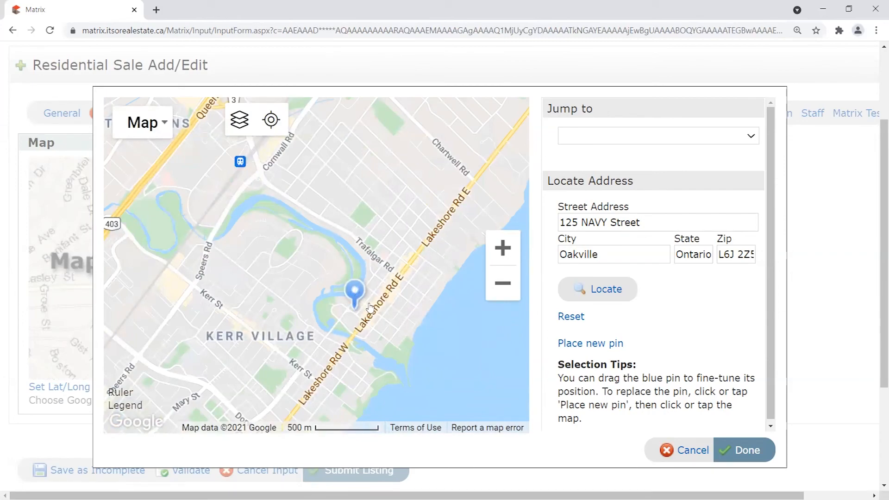
scroll(366, 301, "up", 3)
scroll(343, 308, "up", 3)
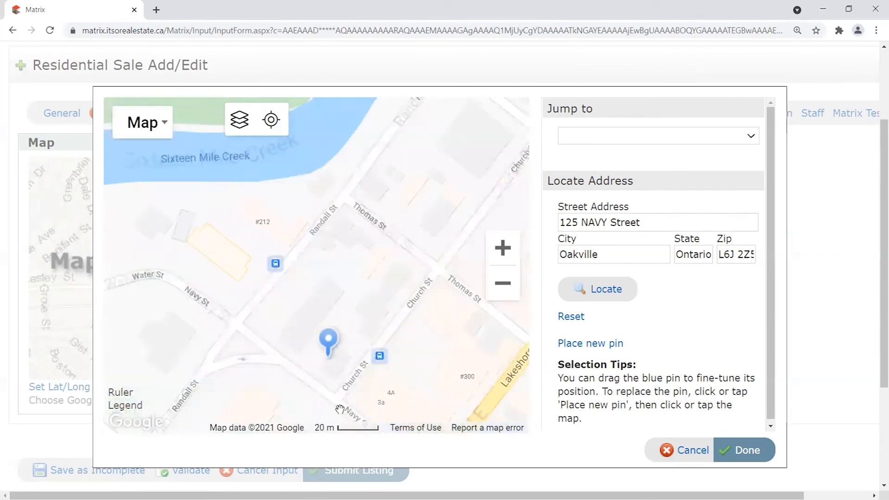
left_click_drag(325, 257, 306, 300)
scroll(304, 297, "up", 2)
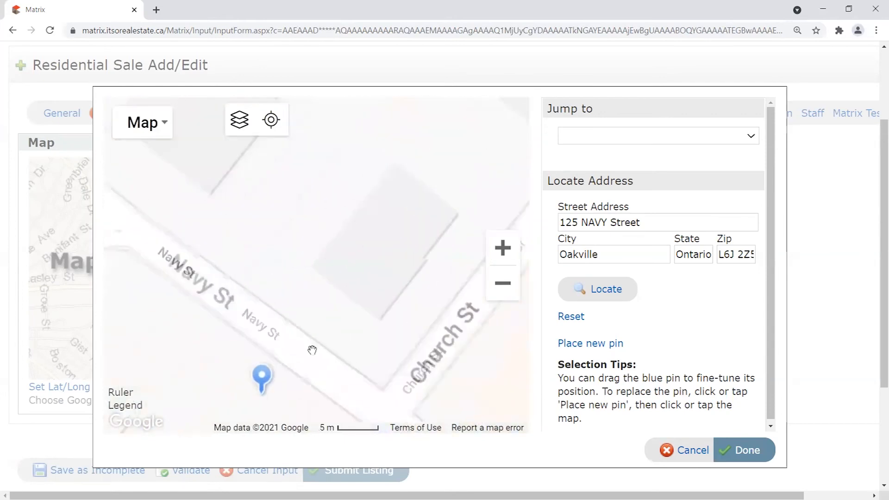
left_click_drag(254, 389, 382, 182)
scroll(388, 278, "down", 3)
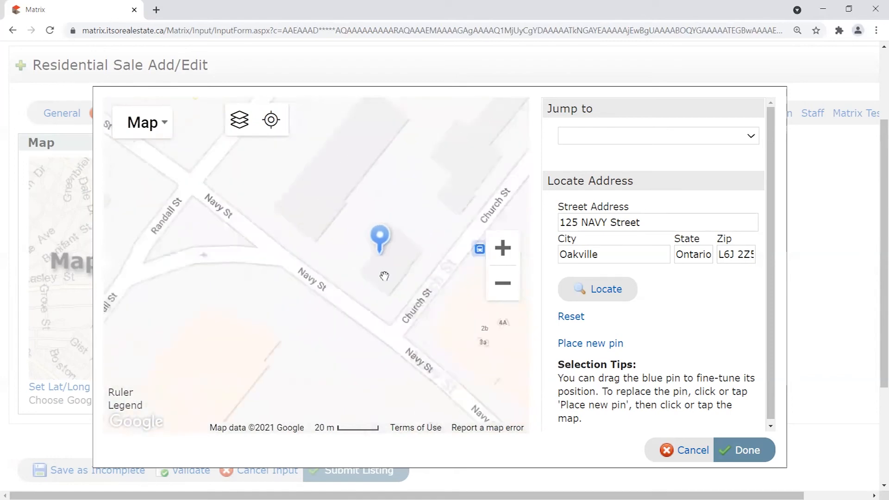
scroll(323, 283, "up", 3)
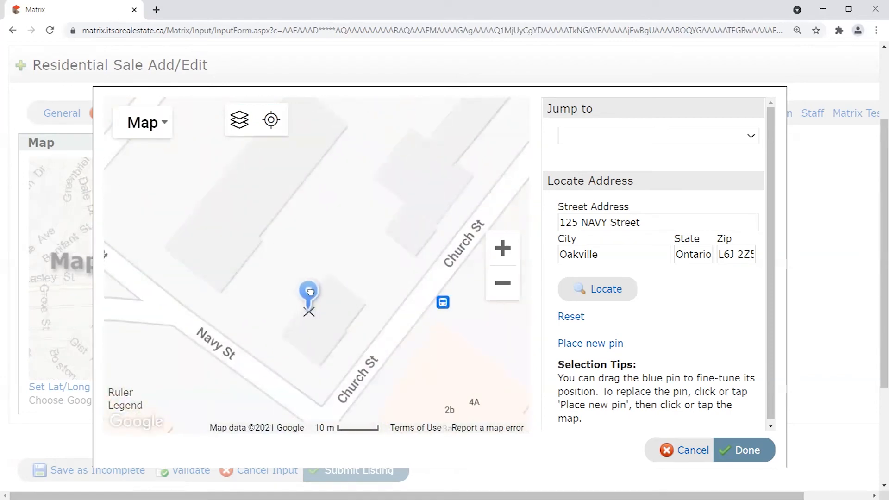
mouse_move(312, 301)
left_mouse_down()
mouse_move(274, 226)
mouse_move(205, 306)
mouse_move(342, 359)
mouse_move(218, 203)
mouse_move(310, 298)
mouse_move(304, 294)
left_mouse_up()
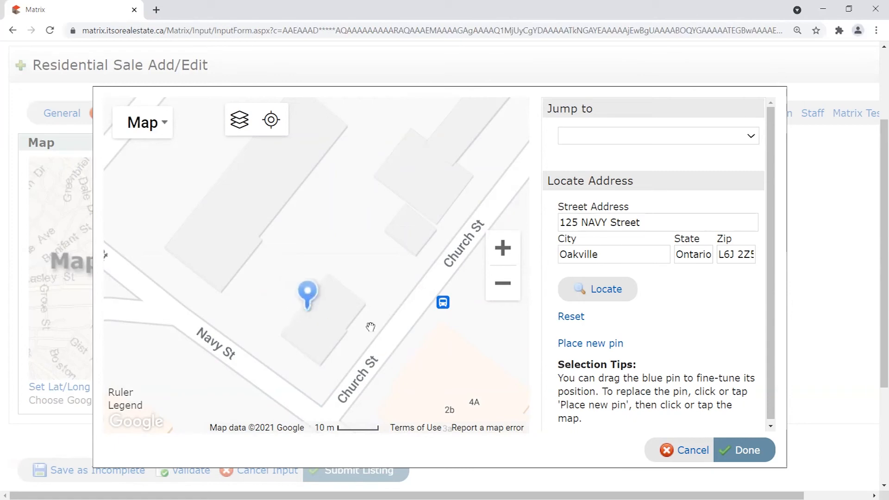
scroll(330, 297, "down", 2)
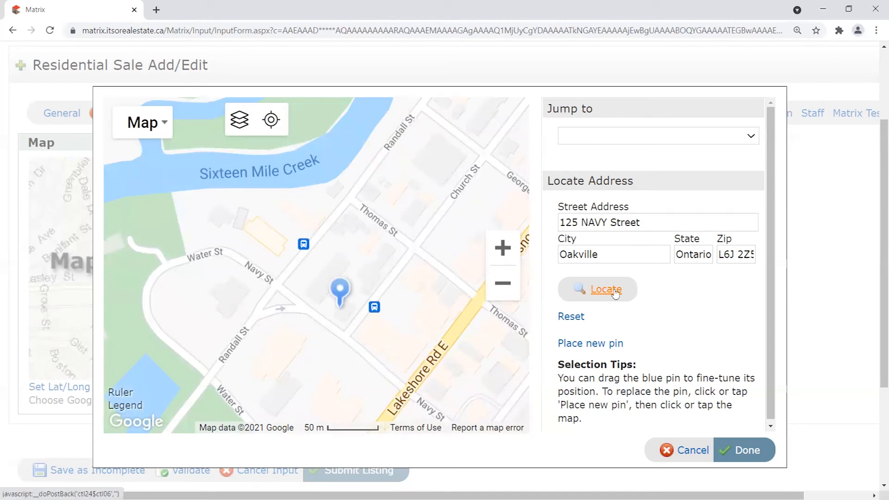
Recentre the map on the pin and turn on the Neighborhood boundary layer.
left_click(607, 290)
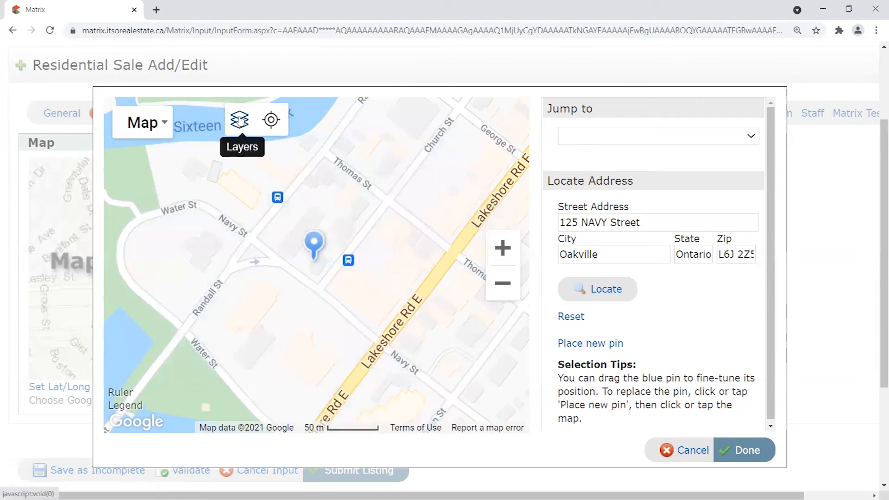
left_click(240, 120)
left_click(280, 216)
left_click(249, 118)
Pan around the pin to confirm it lies within the Old Oakville boundary.
scroll(426, 193, "down", 3)
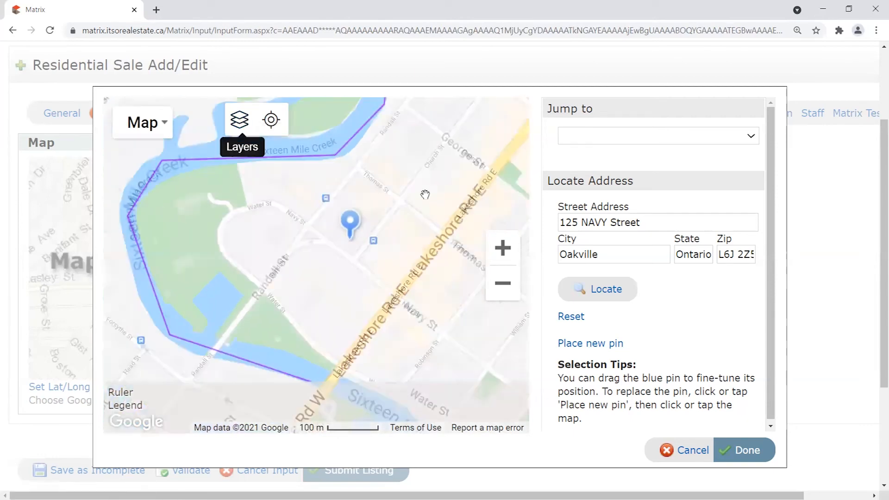
scroll(421, 228, "down", 2)
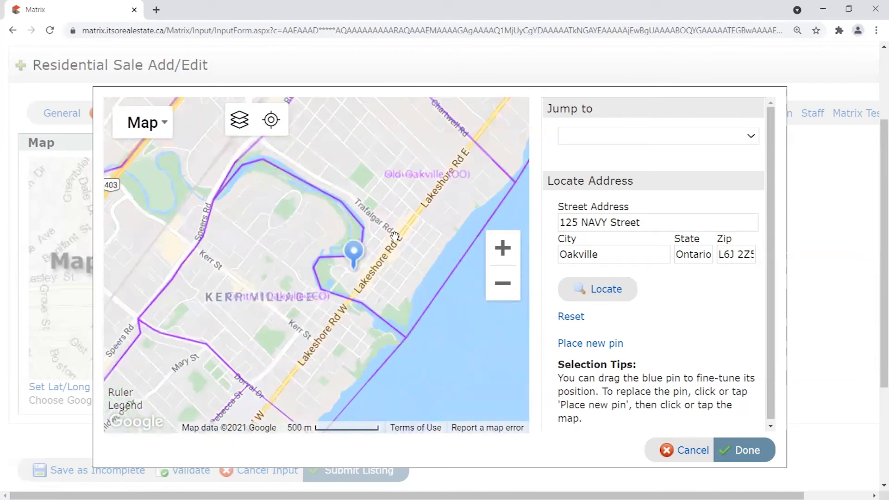
left_click_drag(422, 270, 394, 252)
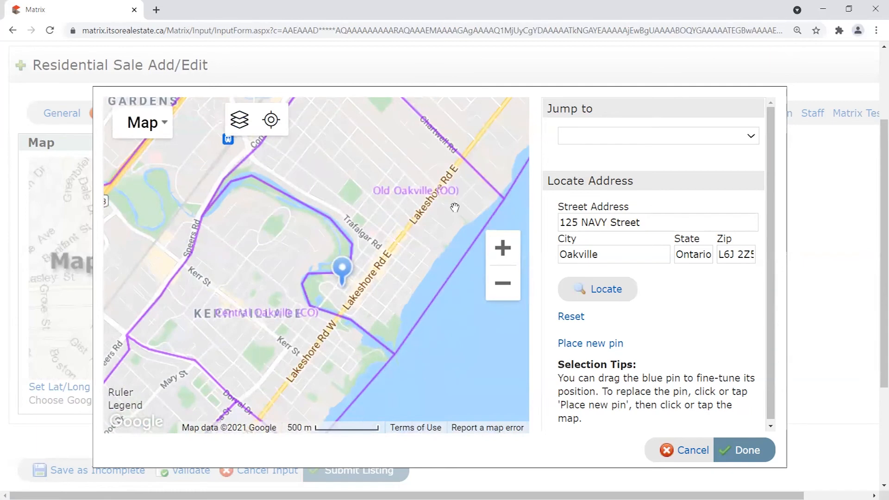
scroll(309, 338, "up", 1)
left_click_drag(301, 343, 368, 225)
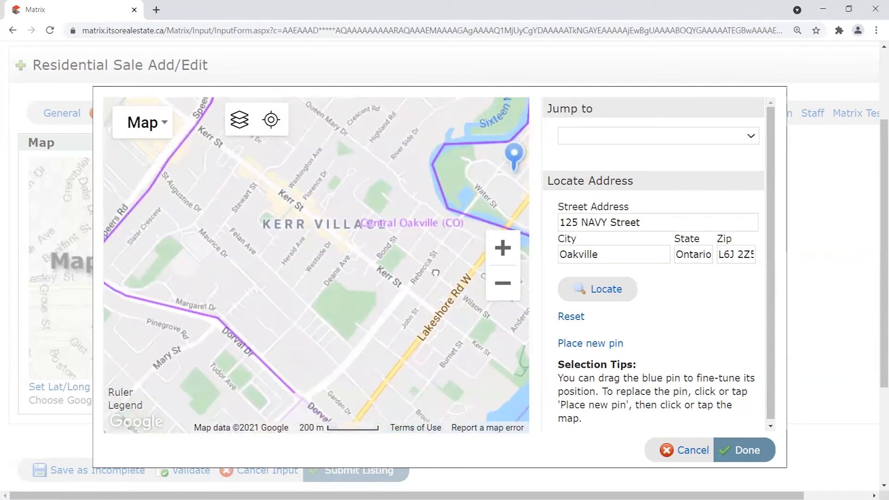
left_click_drag(444, 230, 337, 253)
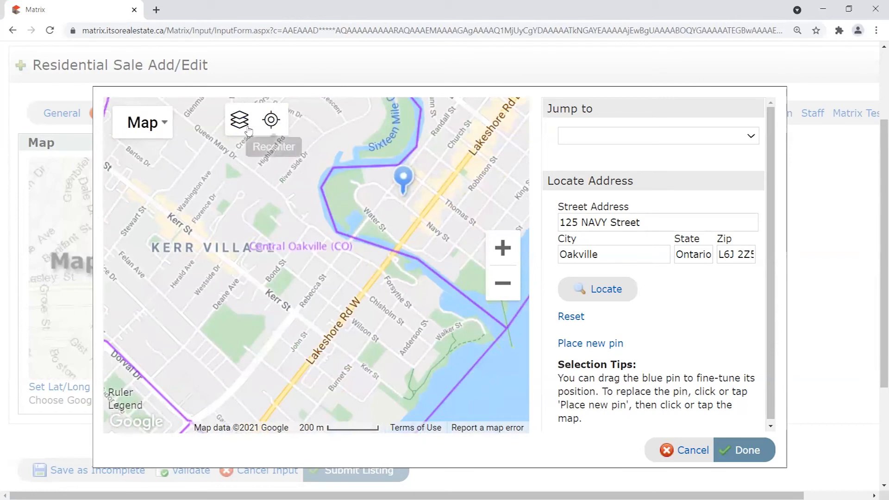
left_click_drag(339, 270, 358, 327)
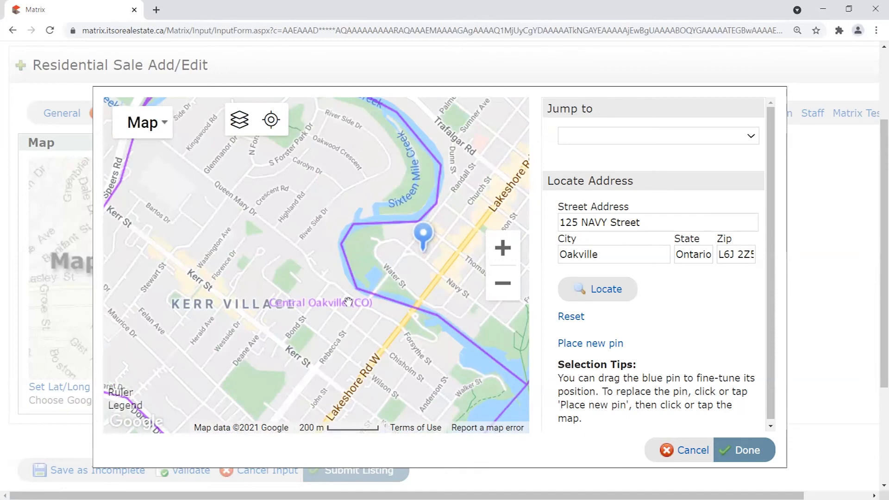
left_click_drag(496, 161, 454, 159)
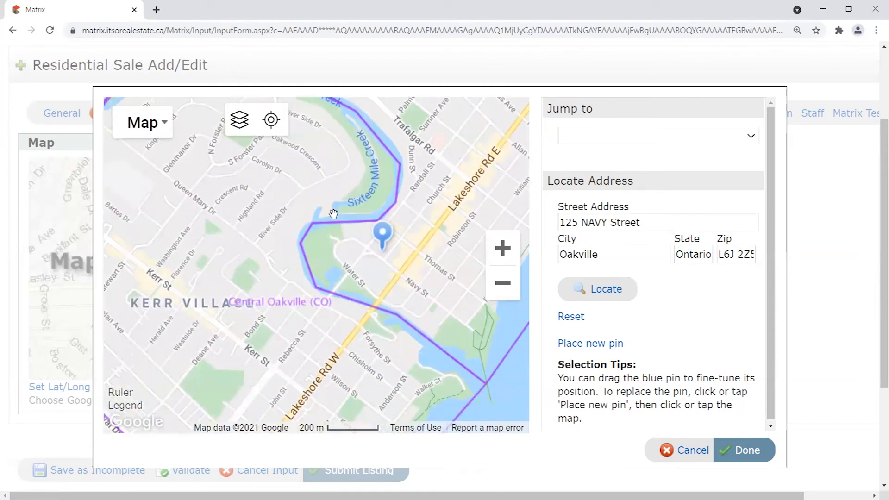
left_click_drag(480, 188, 352, 278)
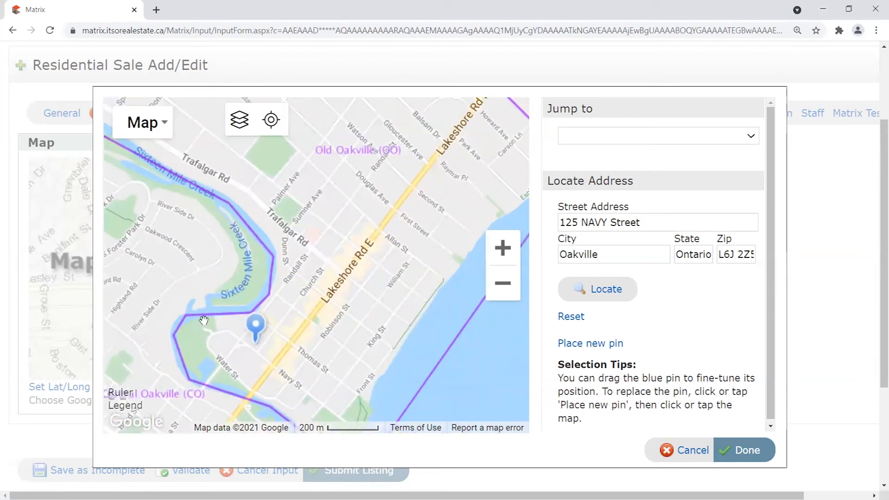
left_click_drag(370, 107, 364, 235)
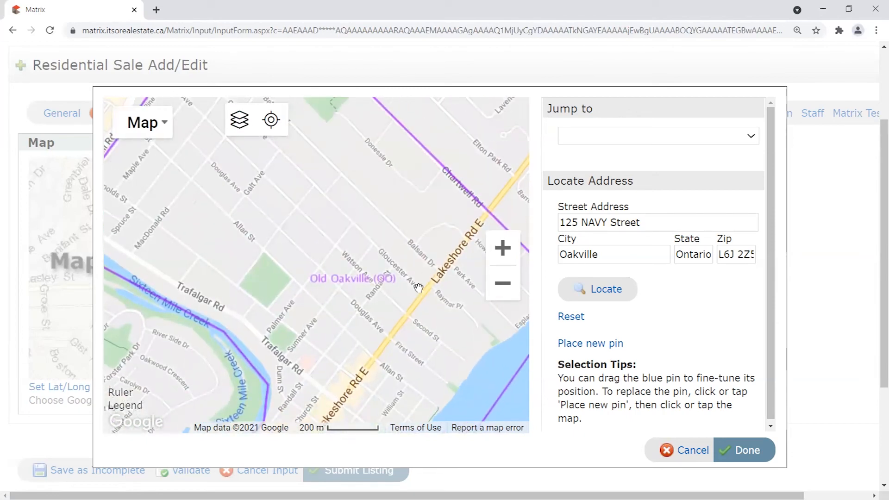
left_click_drag(342, 372, 418, 230)
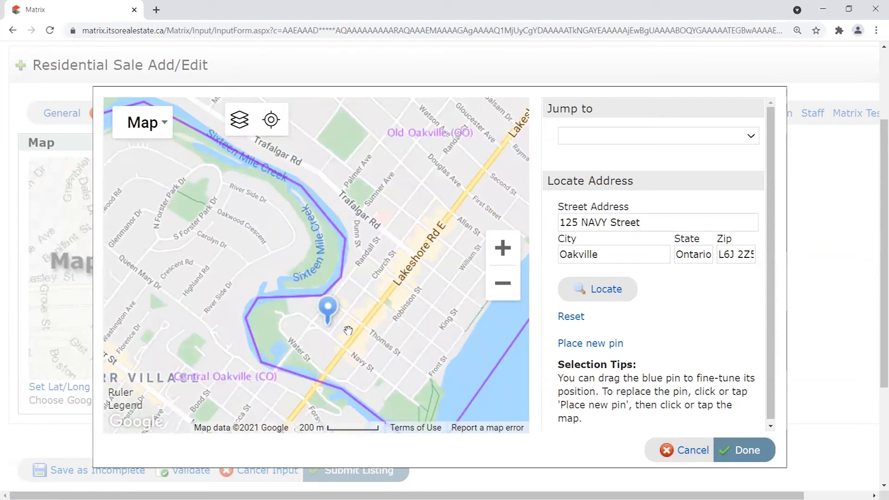
scroll(370, 324, "down", 2)
Hide the Neighborhood layer, recentre on the pin, and accept the location with Done.
left_click(240, 120)
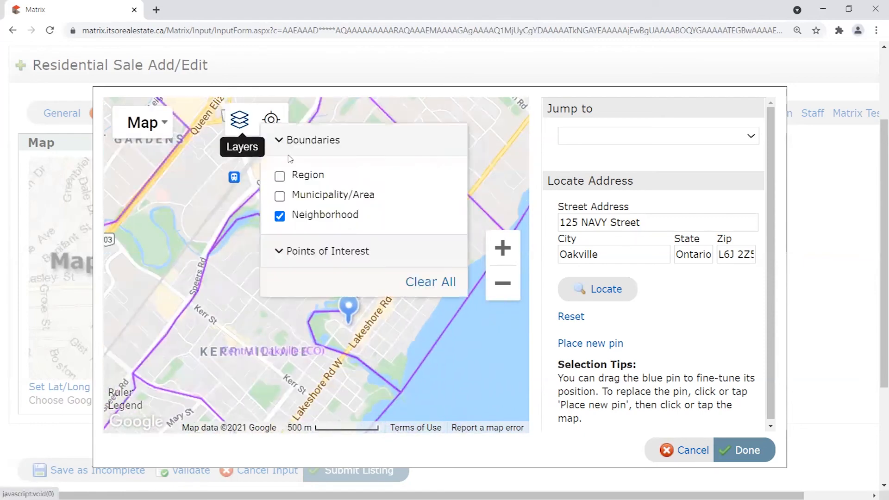
left_click(280, 216)
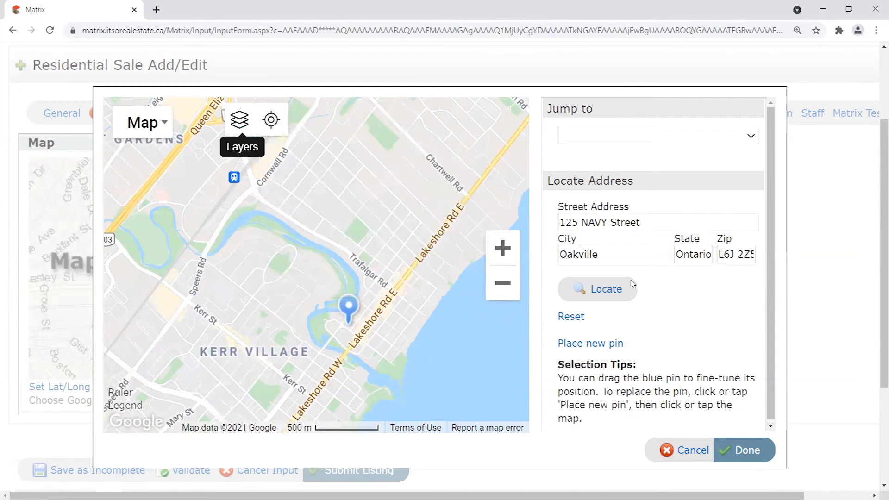
left_click(603, 290)
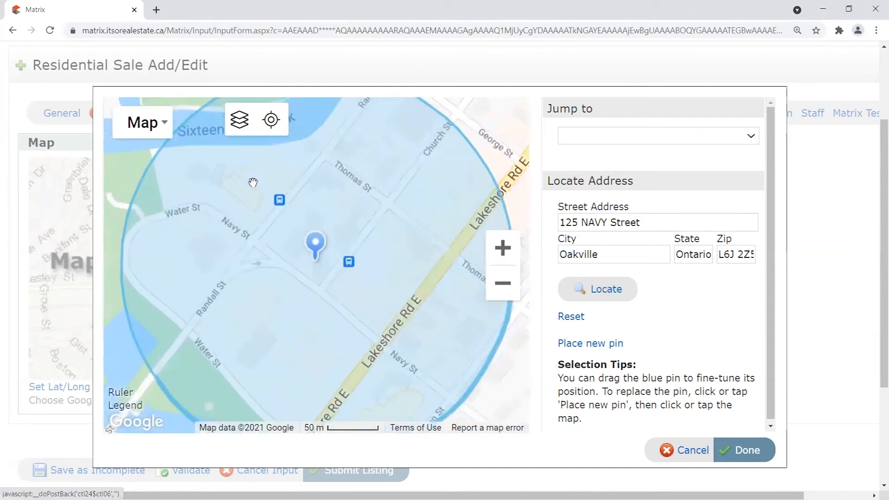
left_click(750, 452)
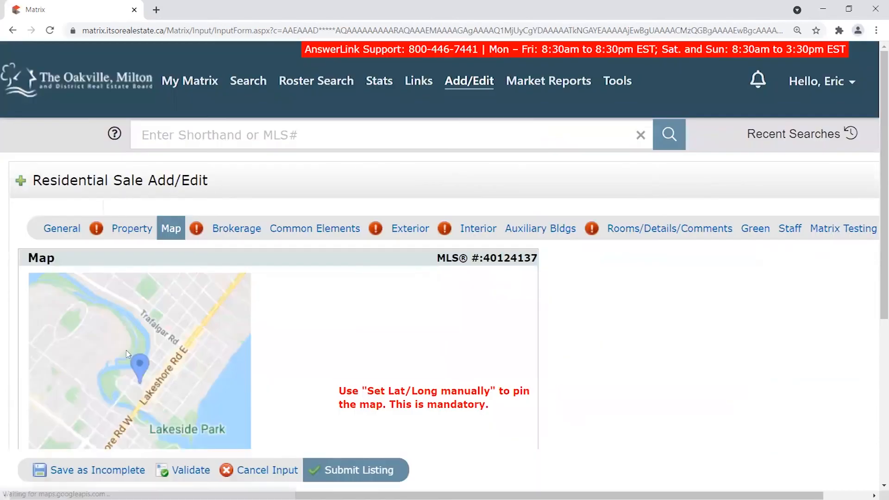
Set Neighbourhood/Sub District to 1013 - OO Old Oakville.
scroll(323, 383, "down", 3)
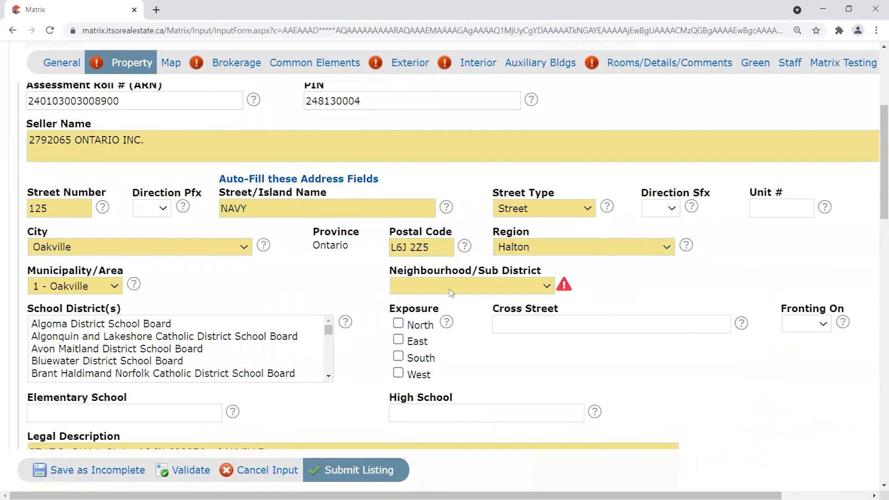
left_click(452, 290)
scroll(467, 174, "down", 1)
scroll(464, 158, "down", 5)
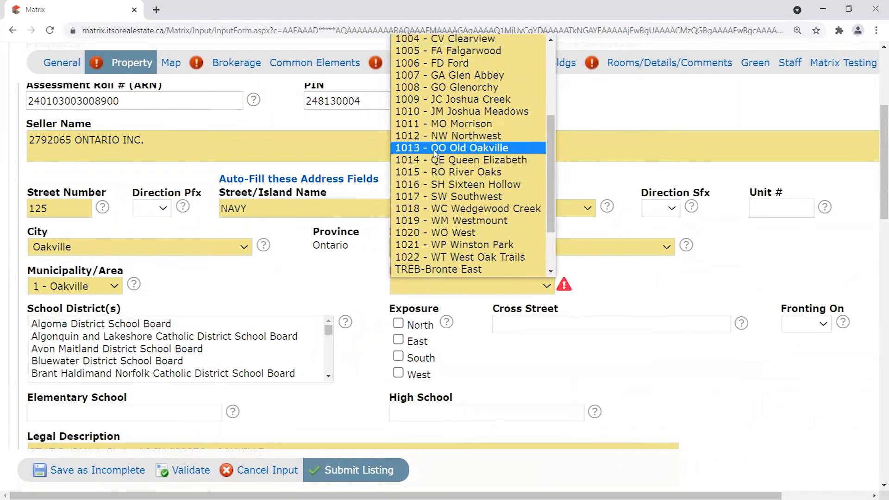
left_click(448, 149)
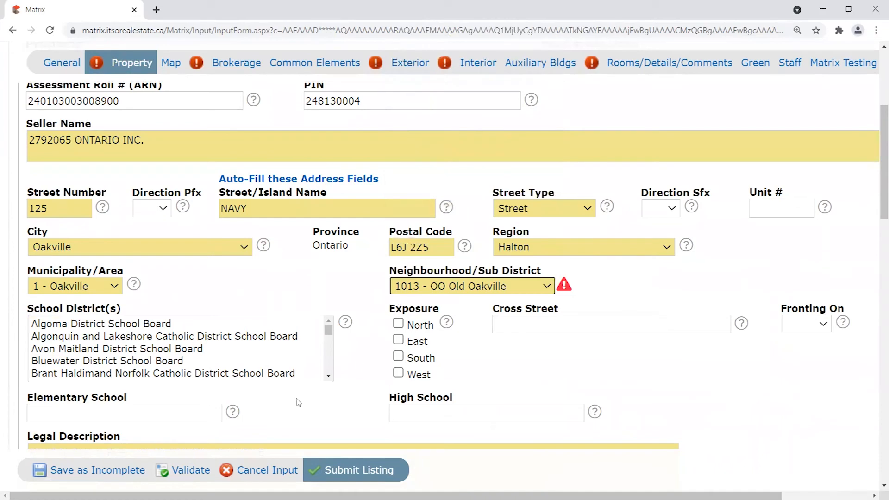
Validate the form and review the Property section's location information.
left_click(197, 472)
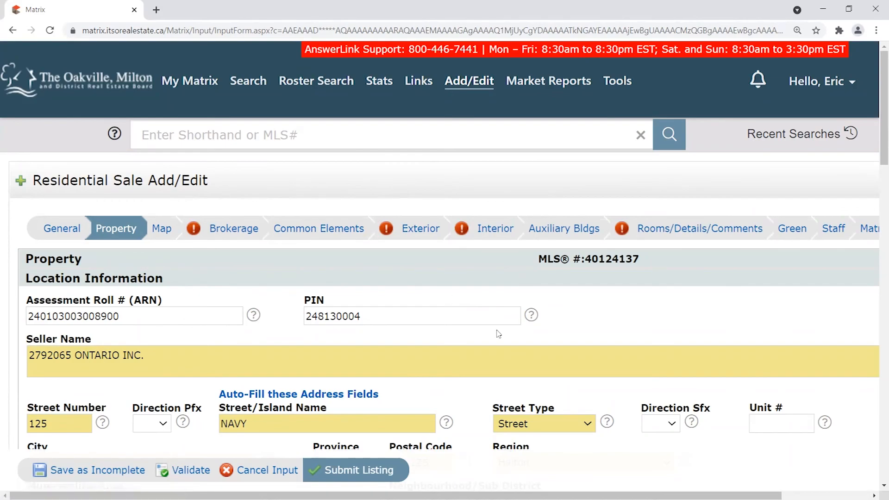
scroll(828, 336, "down", 4)
scroll(768, 326, "up", 2)
scroll(829, 301, "down", 3)
left_click_drag(882, 168, 859, 112)
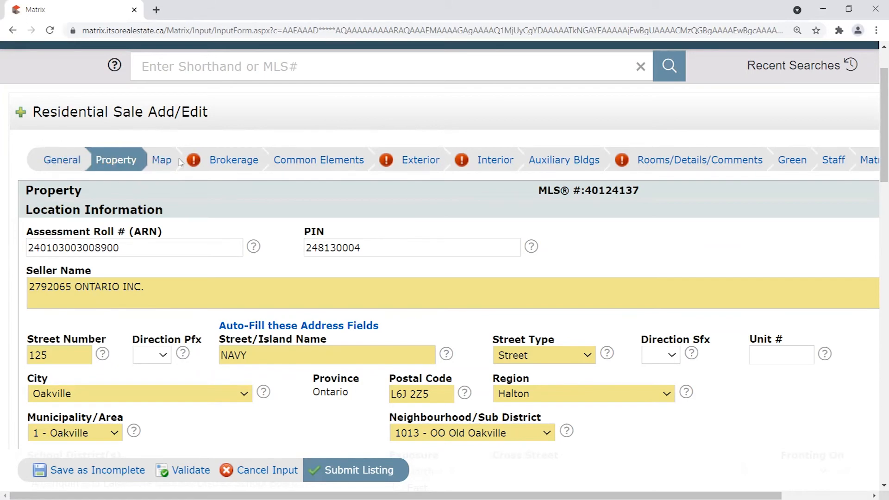
left_click(227, 159)
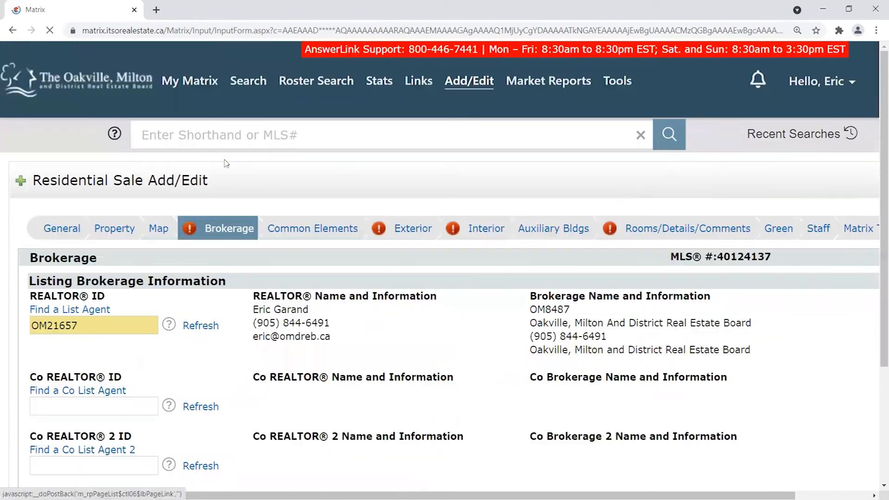
scroll(339, 200, "down", 6)
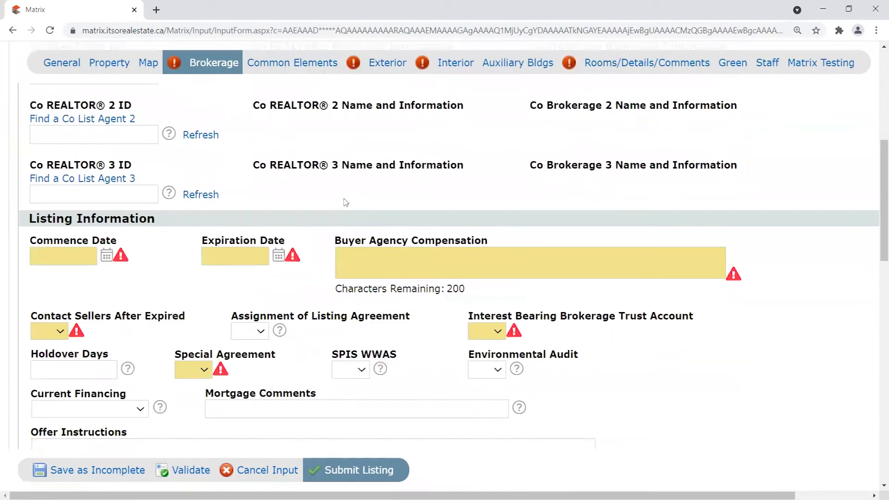
left_click(368, 262)
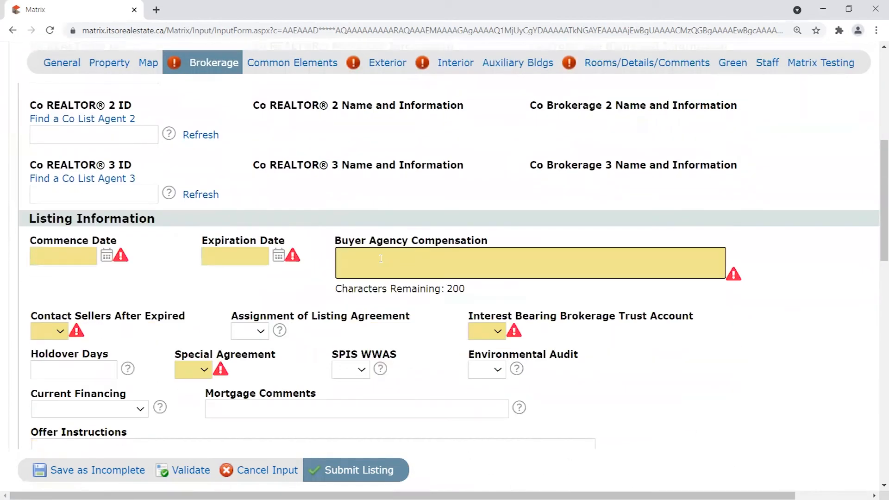
scroll(304, 334, "down", 1)
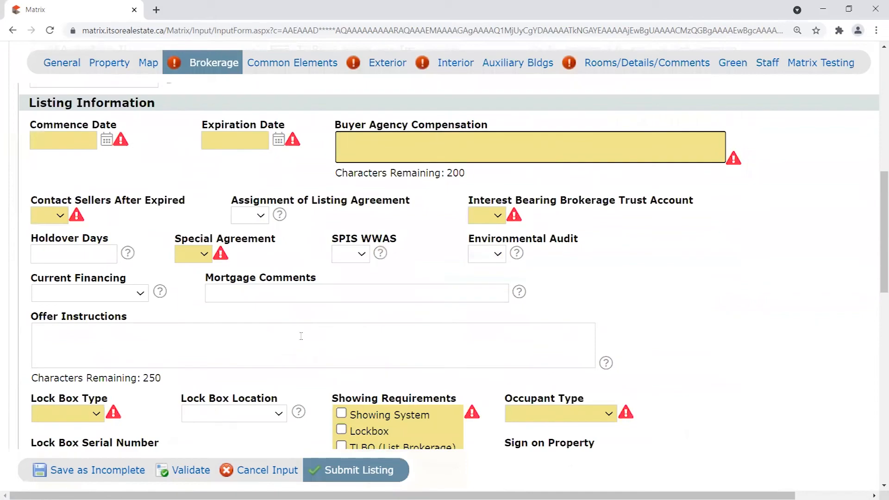
scroll(301, 336, "up", 3)
scroll(301, 336, "up", 4)
scroll(302, 299, "down", 6)
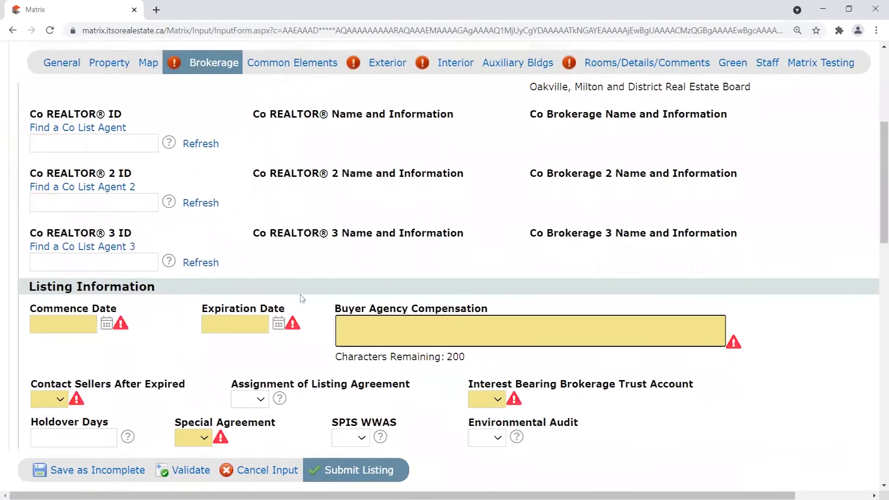
scroll(306, 277, "down", 1)
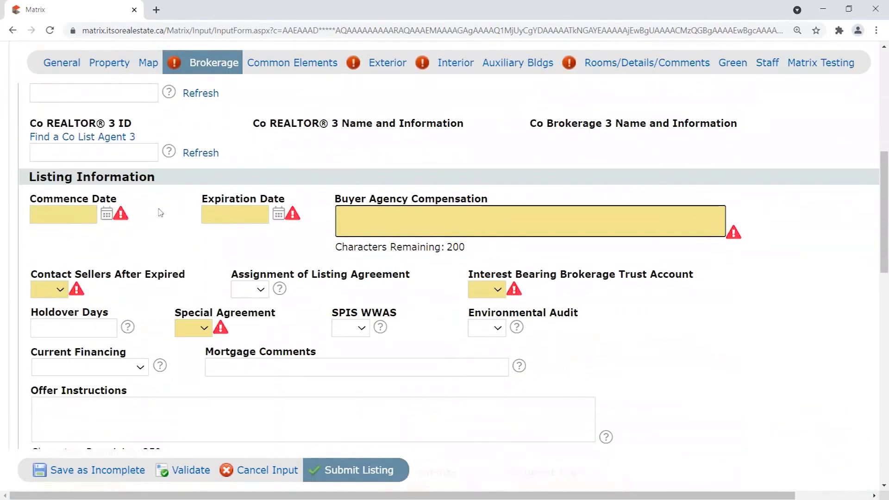
left_click(161, 212)
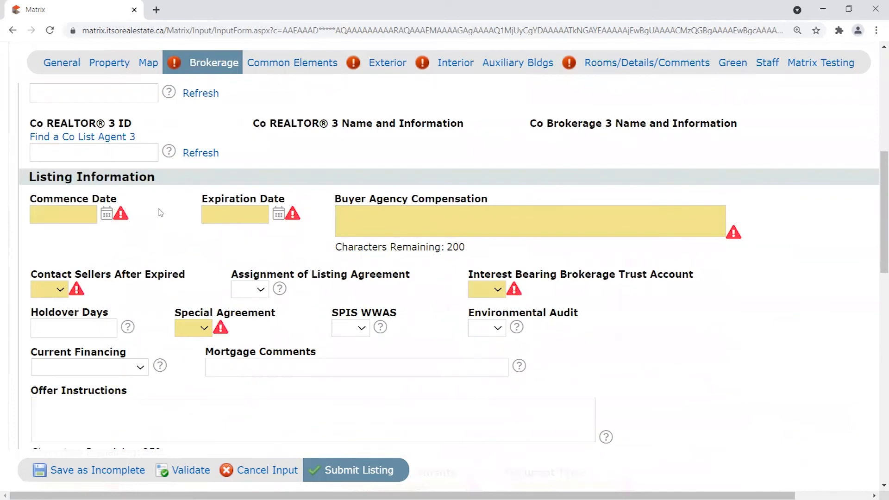
scroll(160, 212, "up", 8)
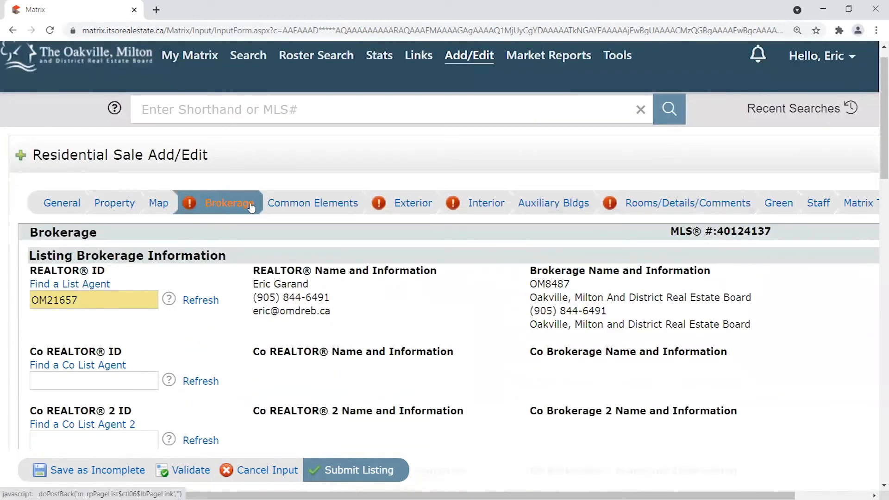
scroll(227, 324, "down", 3)
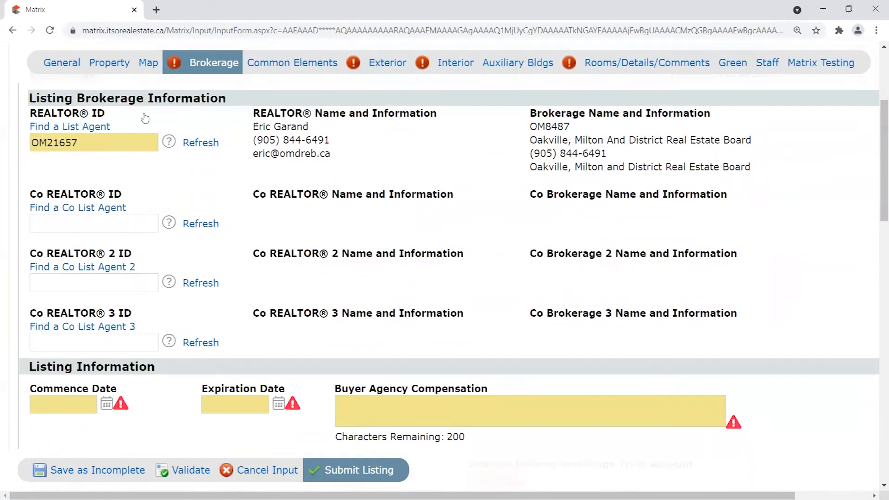
scroll(195, 304, "down", 5)
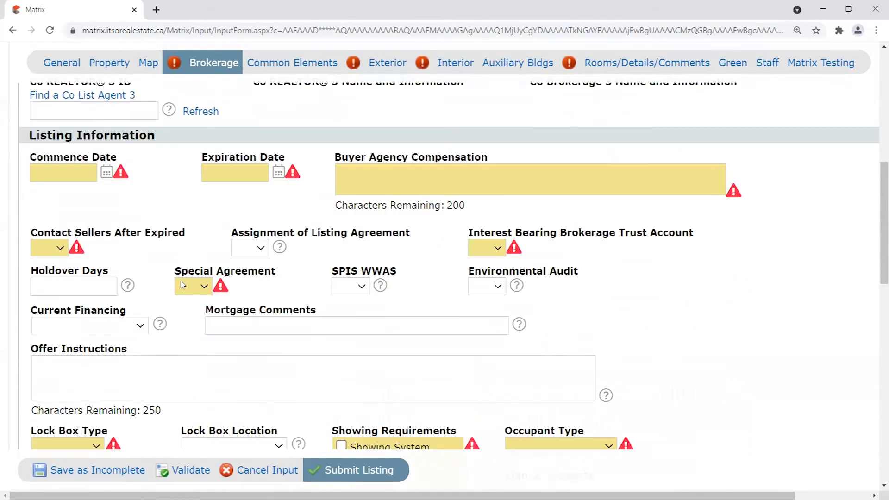
left_click_drag(880, 193, 881, 203)
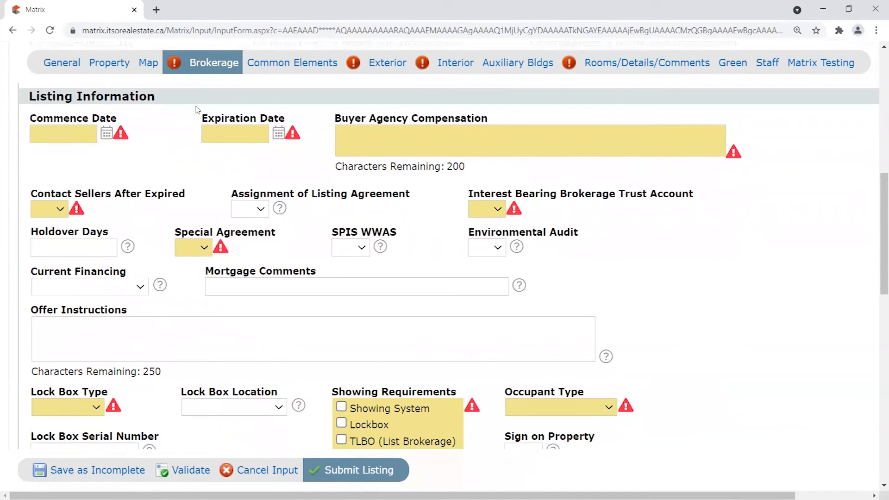
left_click(72, 127)
left_click(221, 131)
left_click(47, 130)
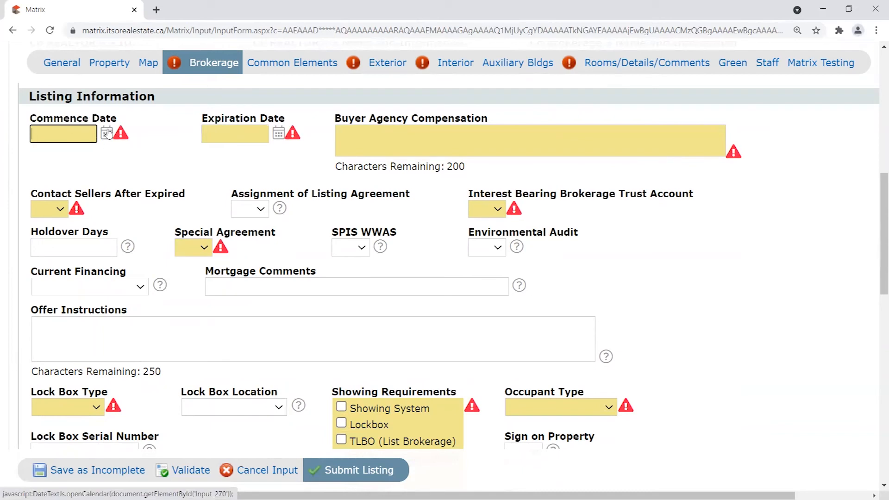
scroll(89, 156, "up", 1)
scroll(89, 156, "down", 1)
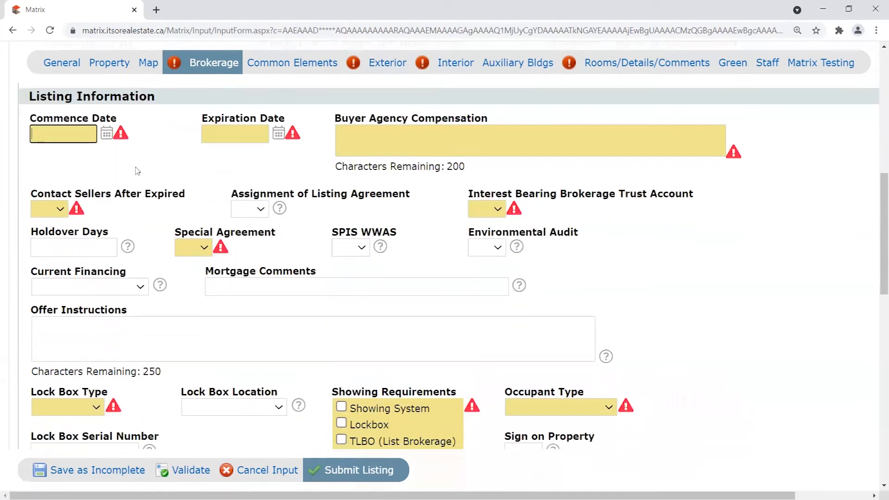
left_click_drag(23, 121, 135, 120)
left_click(136, 121)
left_click(62, 134)
left_click_drag(28, 116, 122, 116)
left_click(122, 116)
left_click_drag(29, 119, 128, 120)
left_click(29, 117)
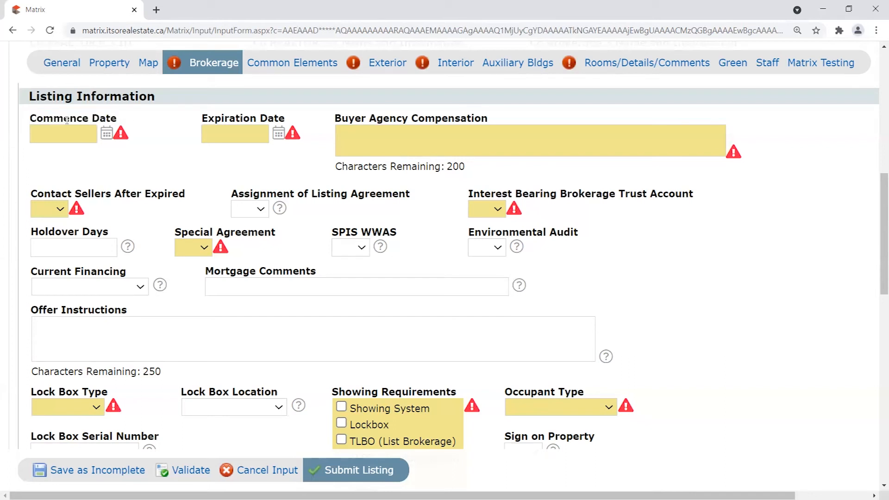
left_click_drag(30, 118, 124, 122)
left_click(127, 121)
left_click_drag(31, 119, 131, 119)
left_click(143, 140)
left_click_drag(31, 116, 134, 120)
left_click(136, 119)
left_click_drag(36, 117, 150, 117)
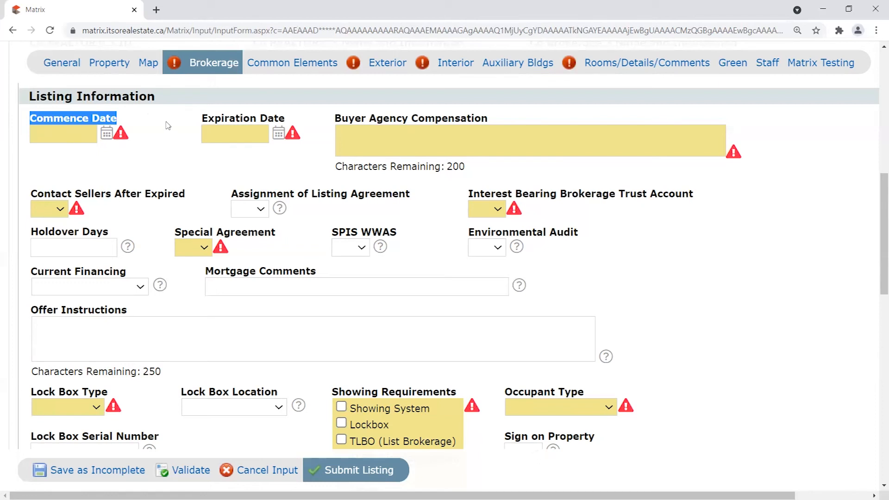
left_click(158, 122)
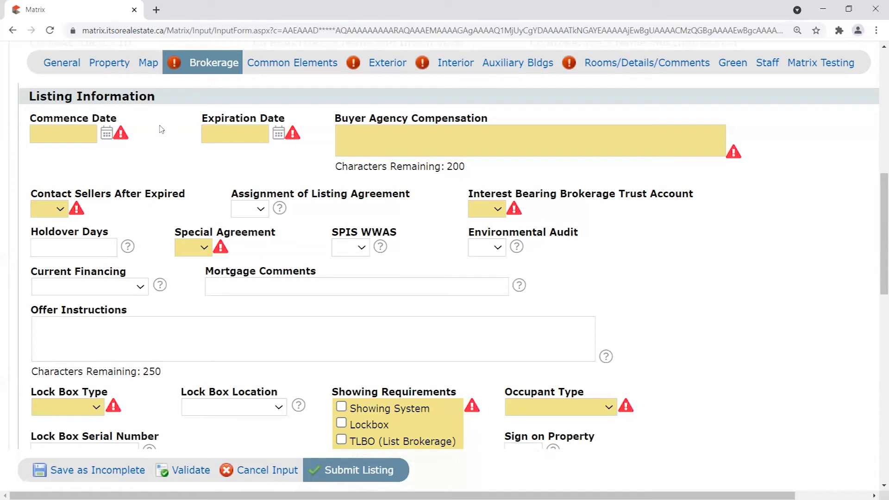
left_click_drag(36, 118, 136, 116)
left_click(95, 125)
Set the Commence Date to 06/03/2021 from its calendar.
left_click(107, 134)
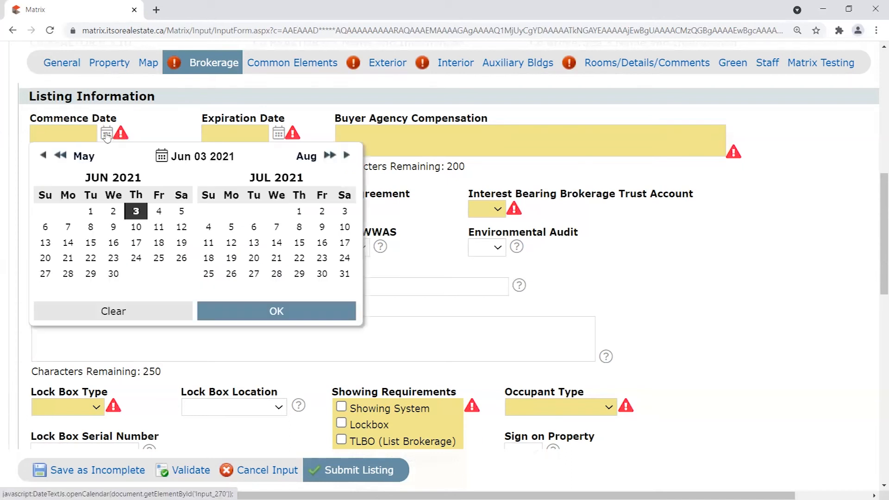
left_click(133, 213)
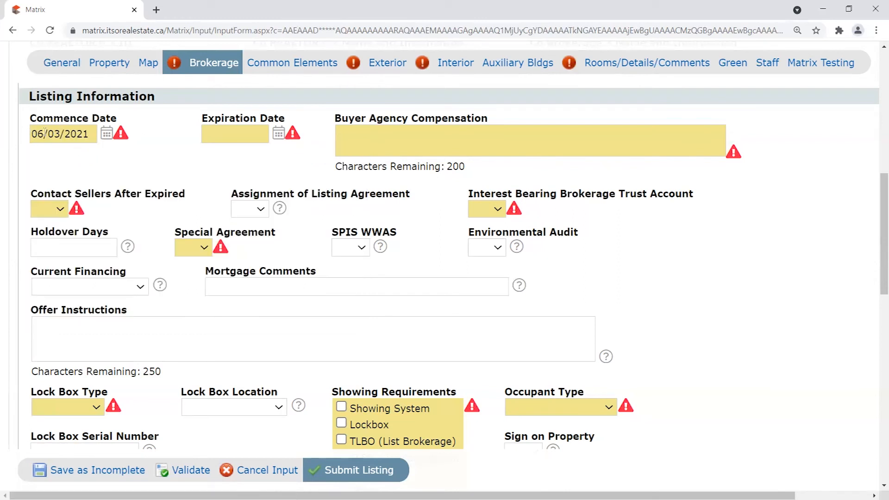
left_click_drag(33, 134, 104, 140)
left_click(165, 123)
Set the Expiration Date to 08/31/2021, advancing the calendar one month.
left_click_drag(202, 119, 304, 119)
left_click(303, 120)
left_click(278, 134)
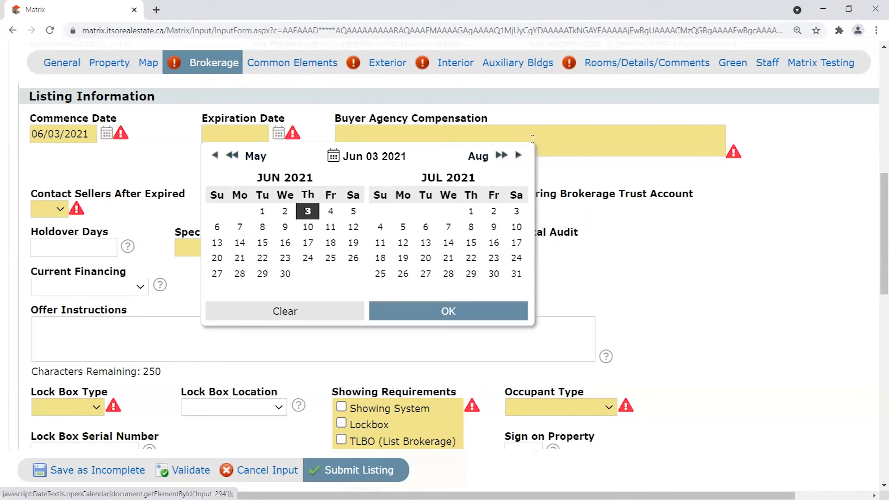
left_click(519, 156)
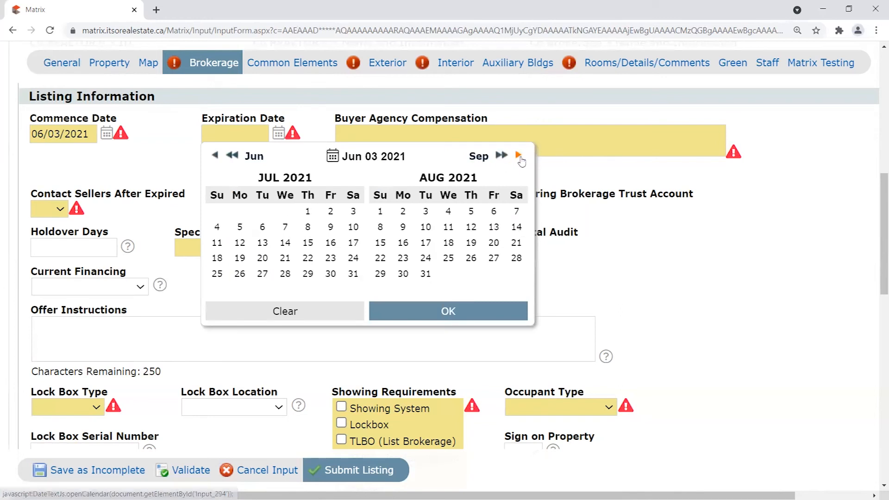
left_click(426, 273)
left_click(317, 129)
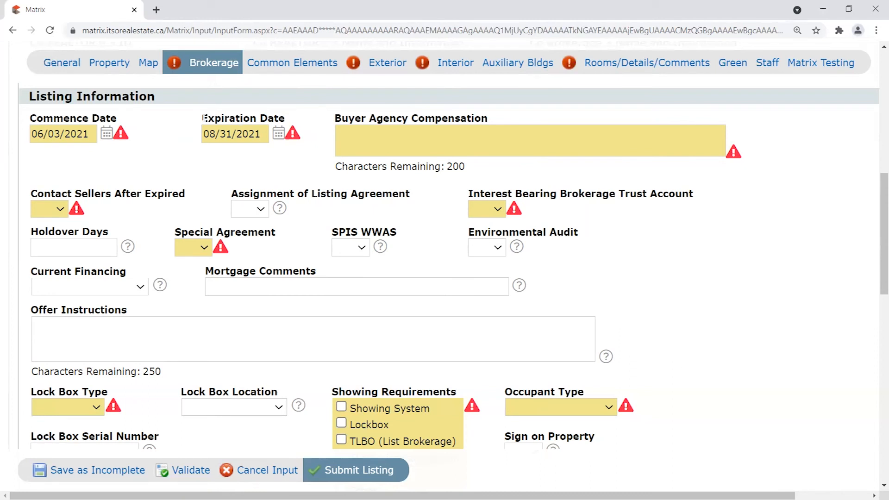
left_click_drag(203, 119, 308, 122)
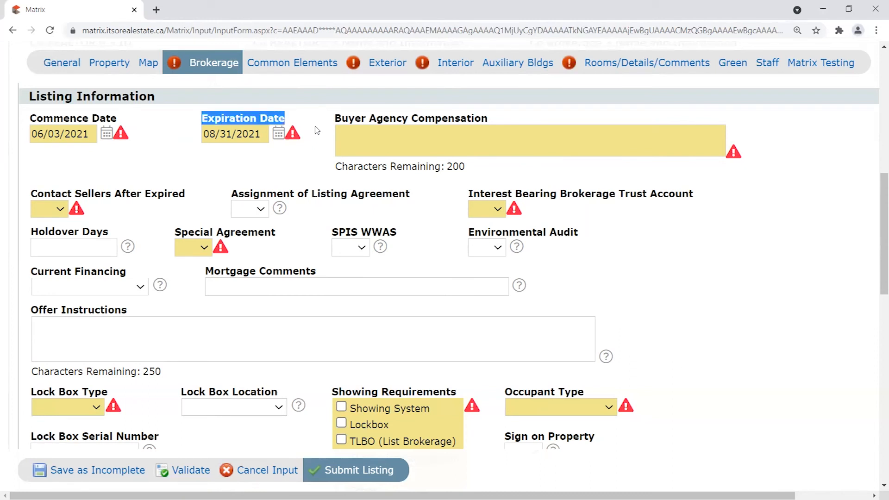
left_click(316, 129)
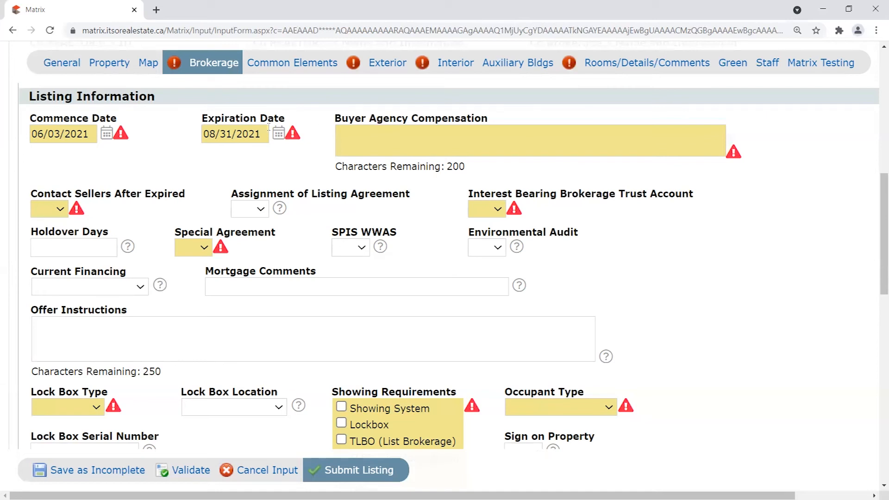
left_click(370, 142)
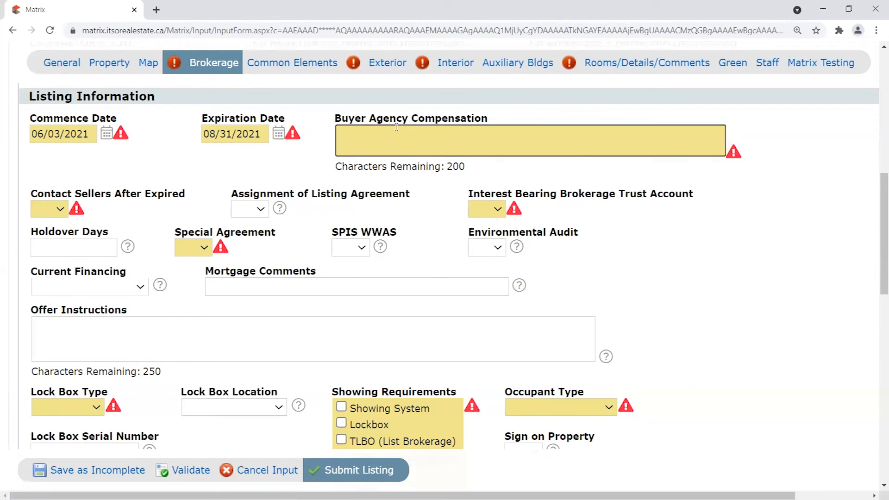
scroll(648, 227, "down", 3)
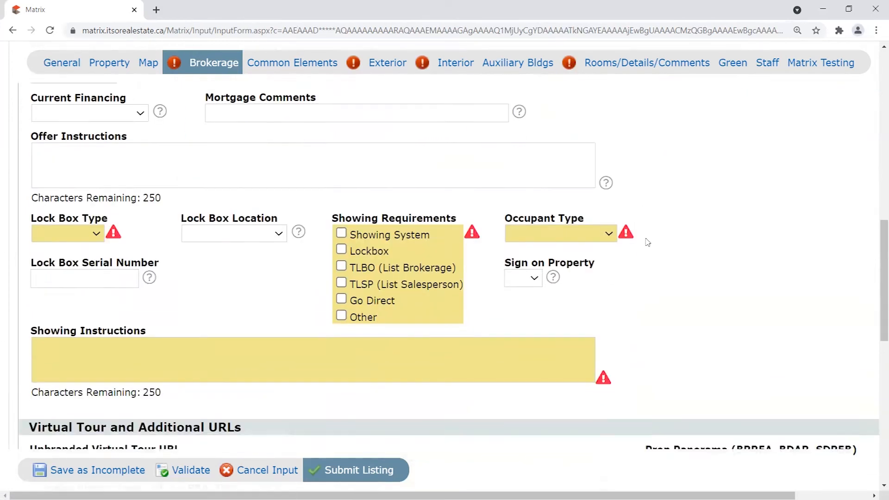
scroll(657, 245, "up", 4)
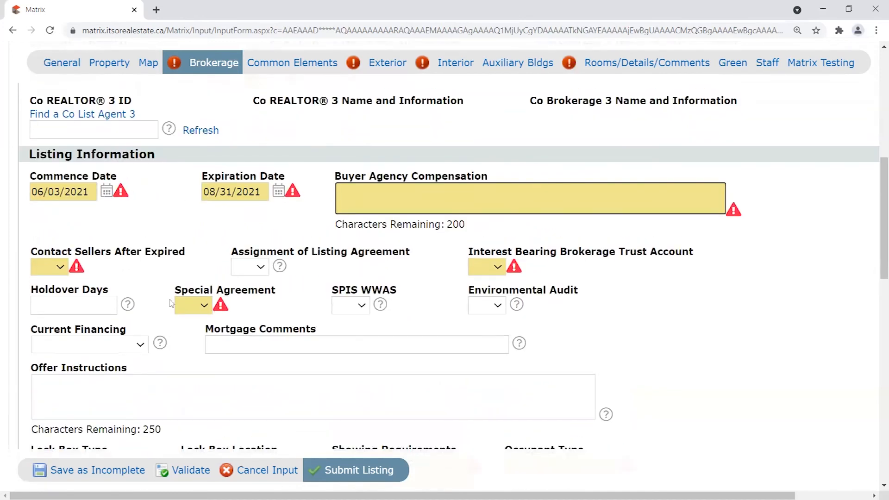
scroll(645, 252, "down", 3)
scroll(645, 252, "up", 3)
scroll(686, 246, "down", 4)
scroll(641, 221, "down", 3)
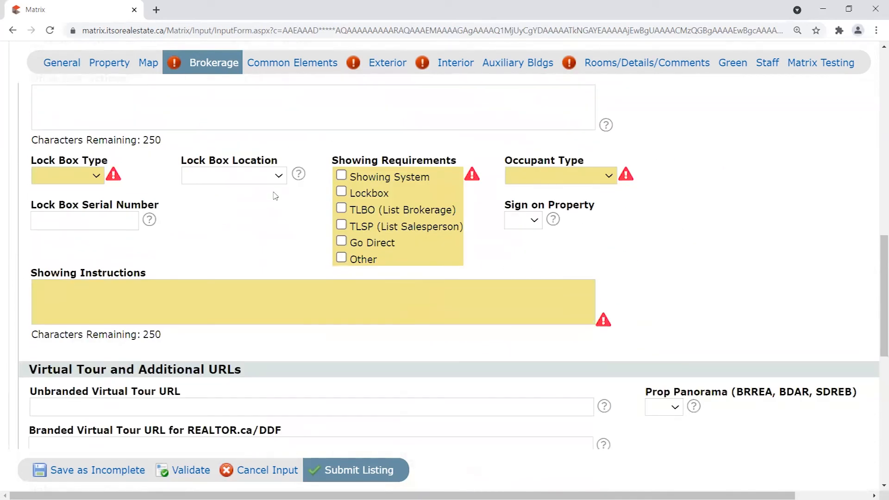
scroll(693, 329, "up", 1)
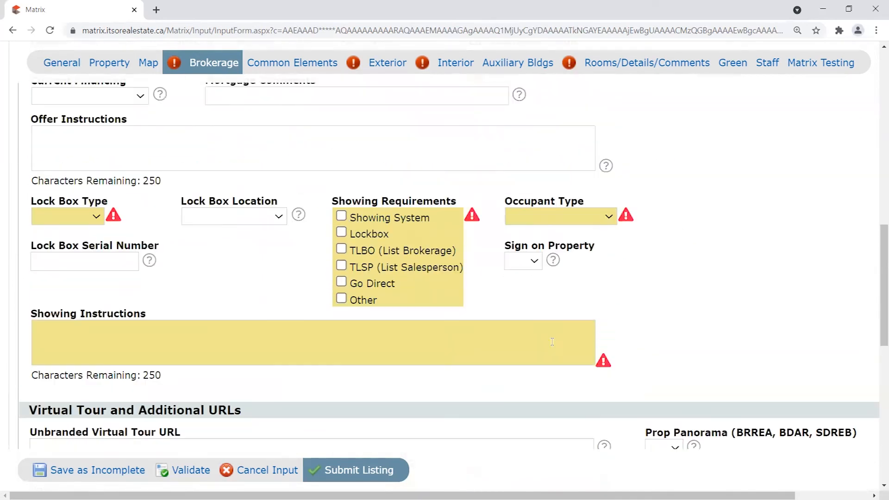
left_click(69, 233)
left_click(122, 231)
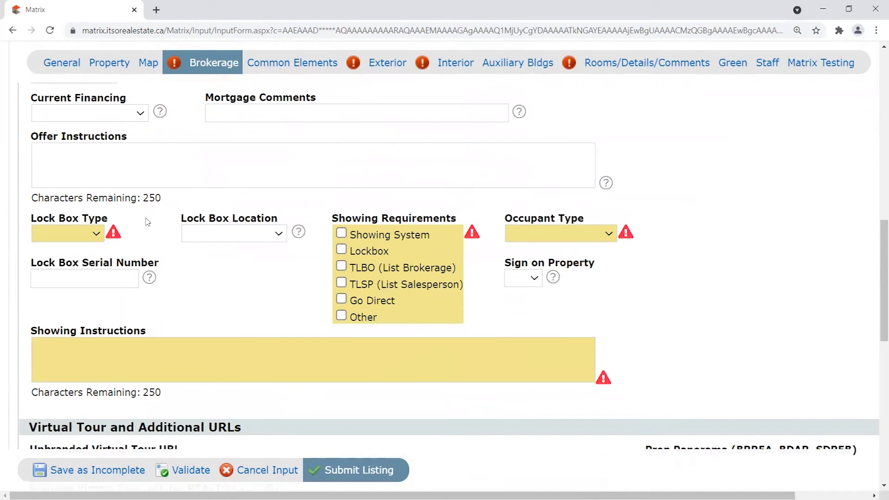
scroll(253, 282, "down", 2)
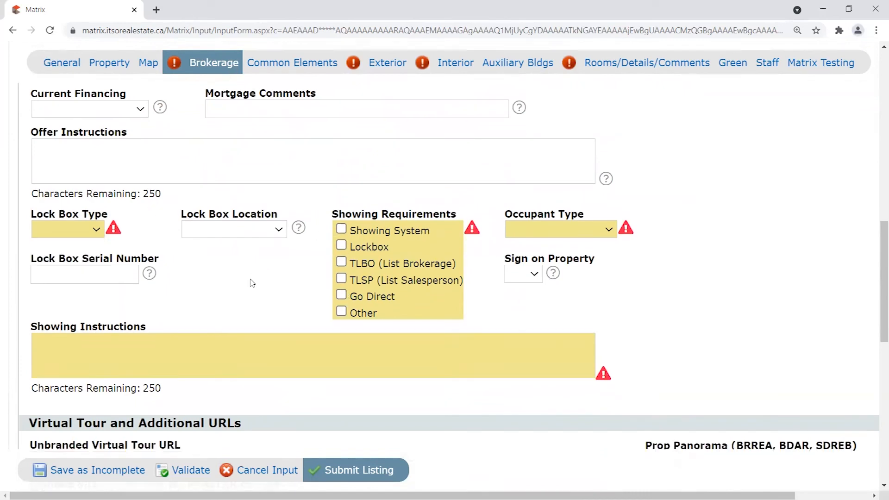
scroll(699, 276, "down", 6)
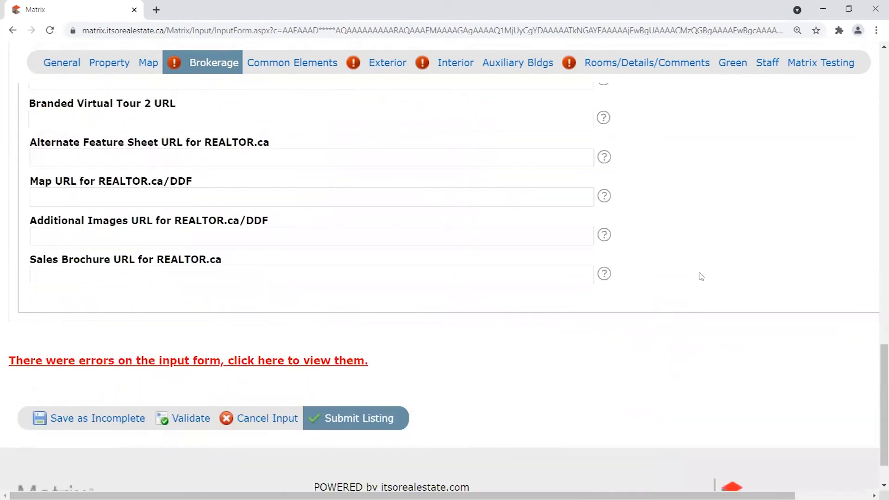
scroll(704, 277, "up", 7)
scroll(703, 278, "up", 2)
left_click_drag(29, 194, 182, 226)
scroll(182, 226, "up", 2)
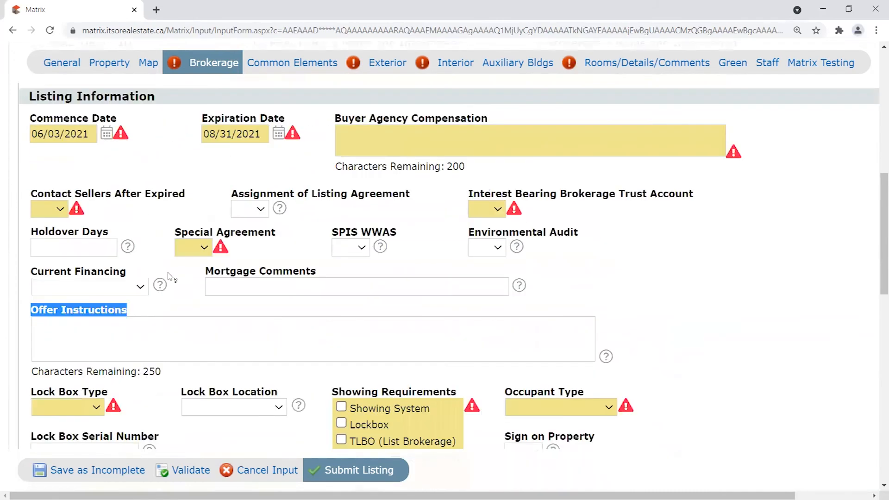
left_click(146, 317)
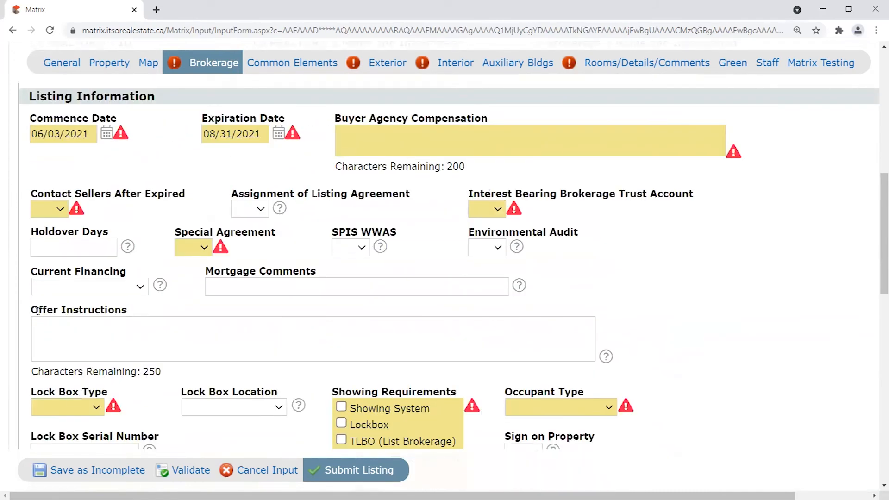
left_click_drag(28, 311, 151, 310)
left_click(141, 311)
left_click_drag(33, 310, 134, 311)
left_click(154, 311)
left_click(97, 330)
left_click_drag(162, 372, 125, 372)
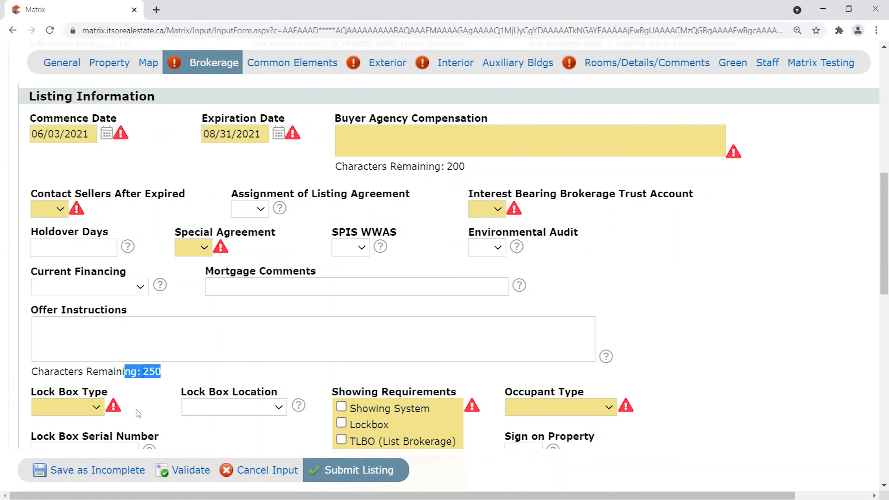
left_click_drag(32, 310, 133, 309)
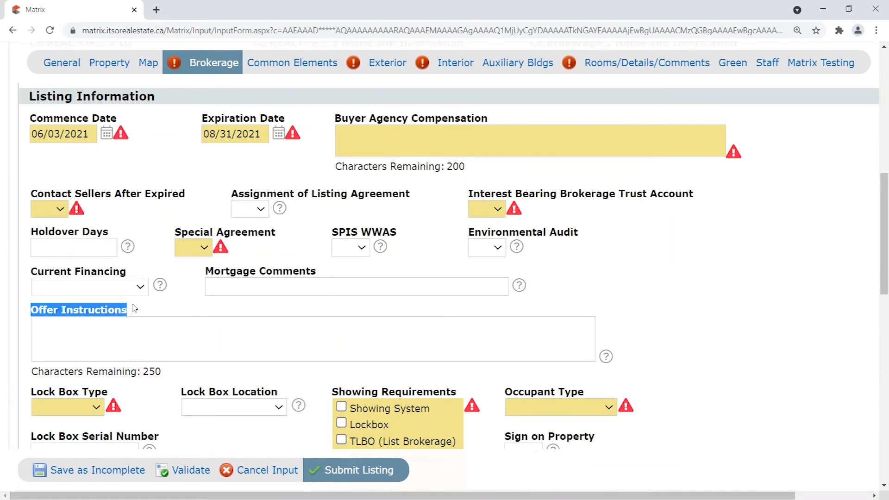
left_click(45, 310)
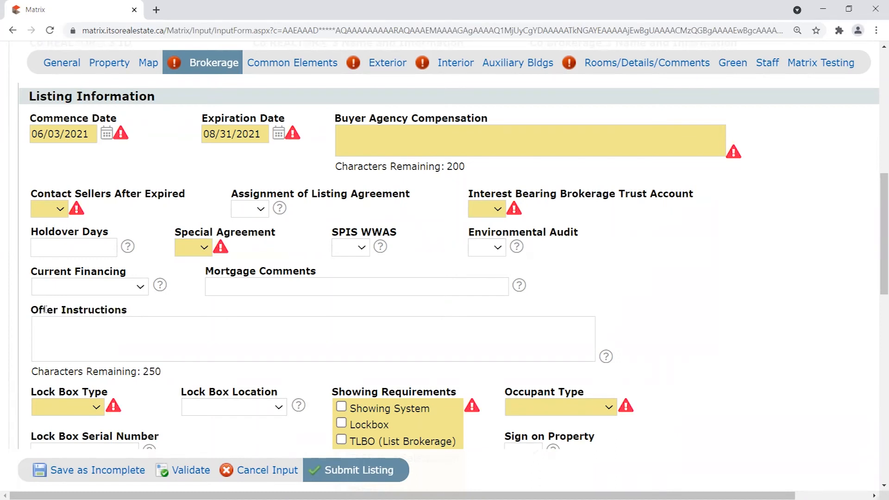
left_click(92, 336)
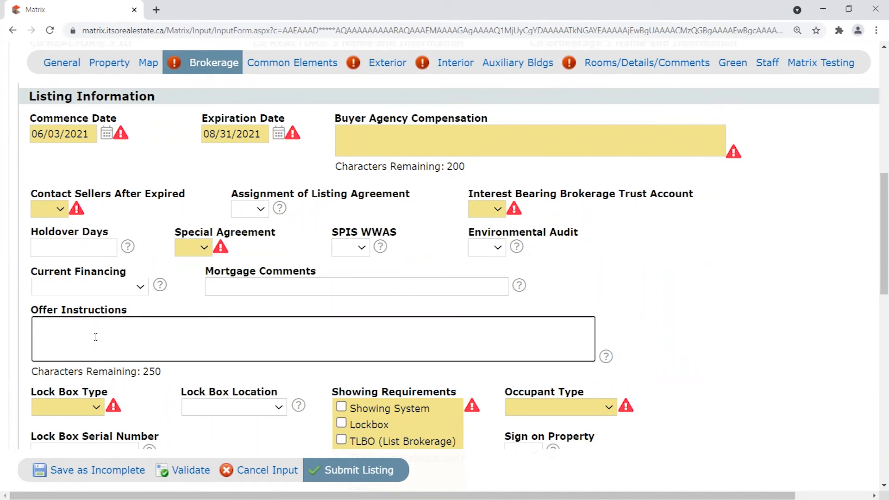
mouse_move(31, 310)
left_mouse_down()
mouse_move(142, 315)
mouse_move(37, 310)
left_mouse_up()
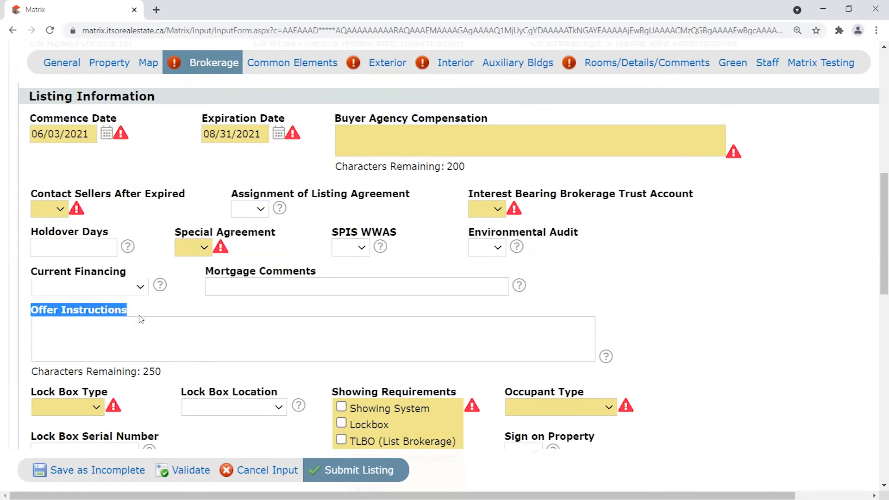
left_click(160, 310)
left_click_drag(32, 309, 133, 311)
left_click(111, 345)
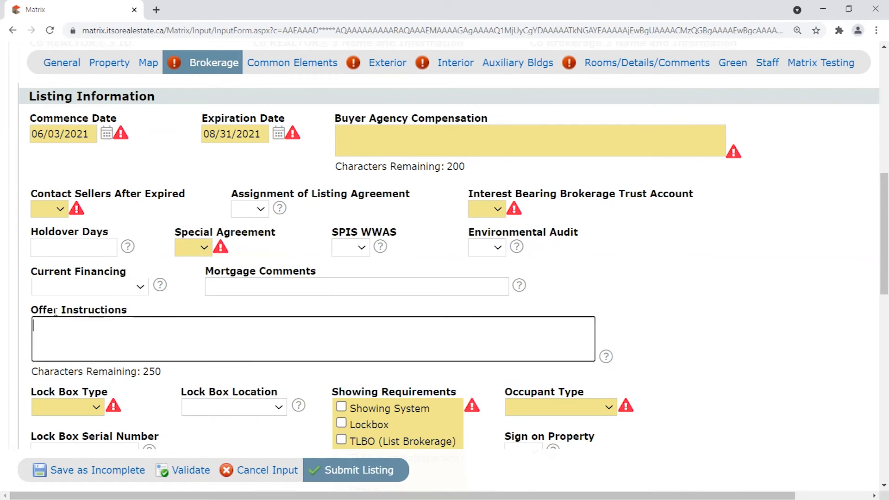
left_click_drag(32, 311, 133, 315)
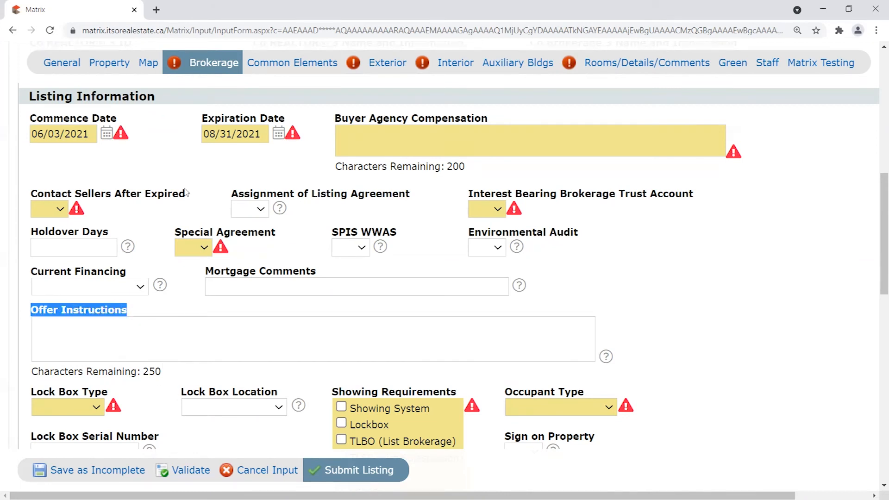
left_click(103, 347)
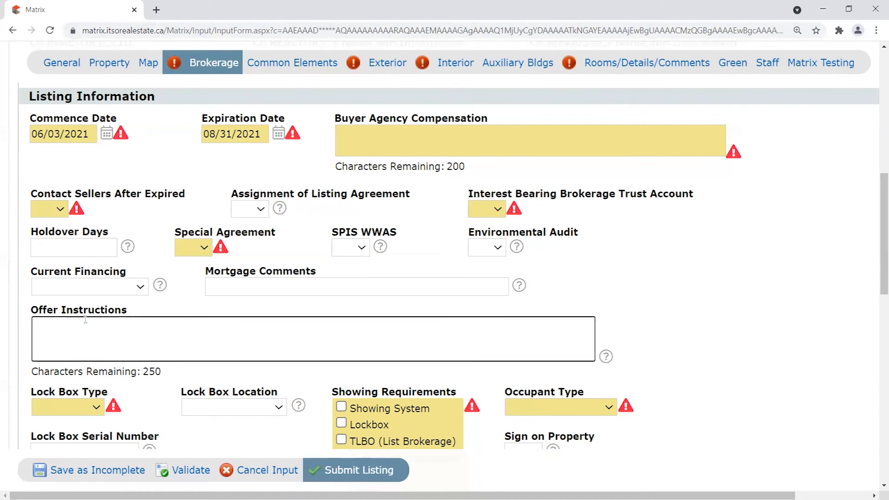
left_click_drag(32, 310, 142, 313)
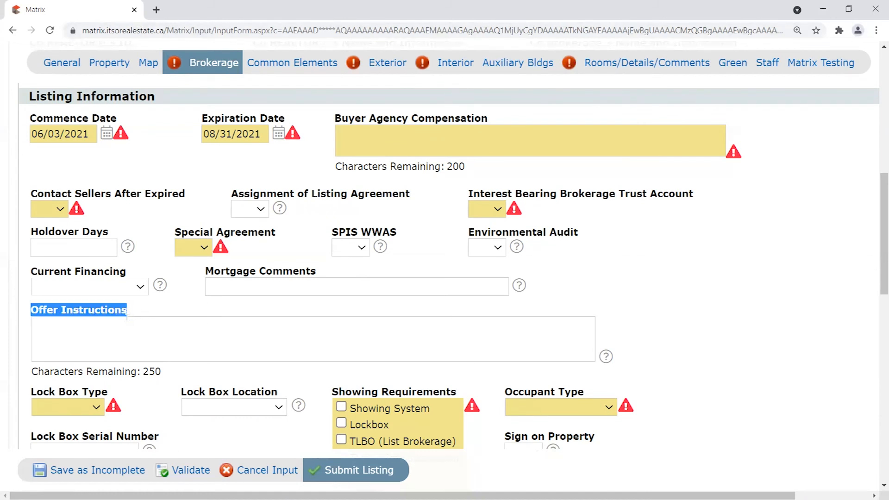
left_click(126, 319)
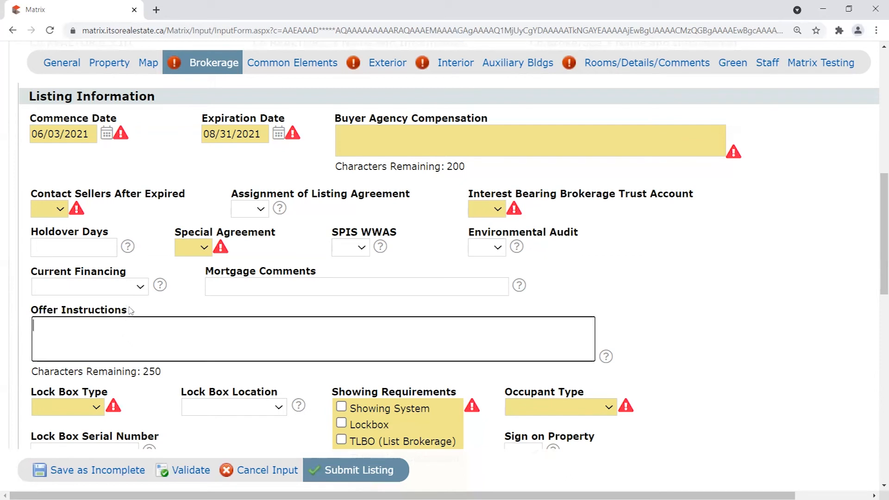
left_click_drag(32, 309, 157, 313)
left_click(92, 329)
scroll(145, 341, "up", 1)
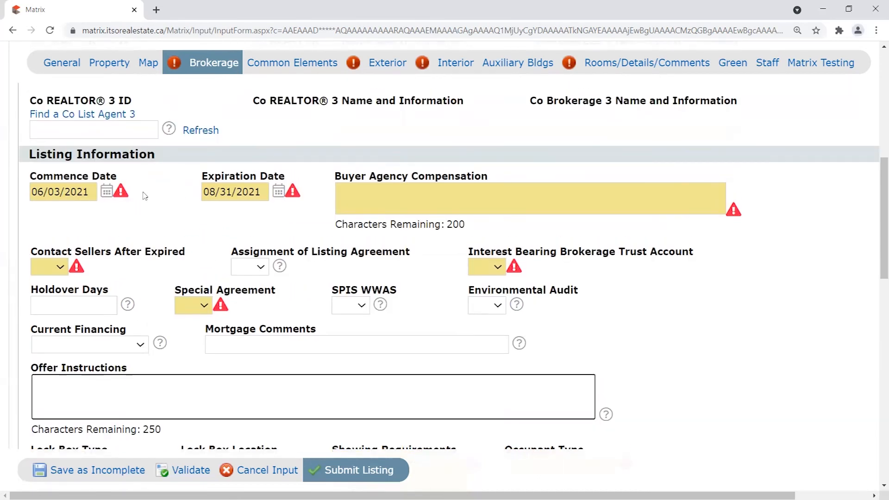
scroll(704, 399, "down", 2)
scroll(709, 341, "down", 3)
scroll(683, 270, "up", 9)
scroll(510, 295, "up", 3)
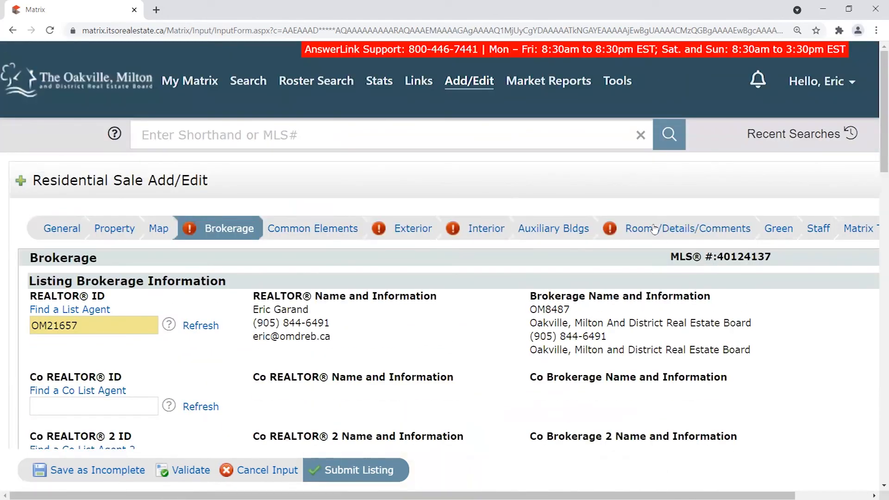
scroll(412, 172, "down", 1)
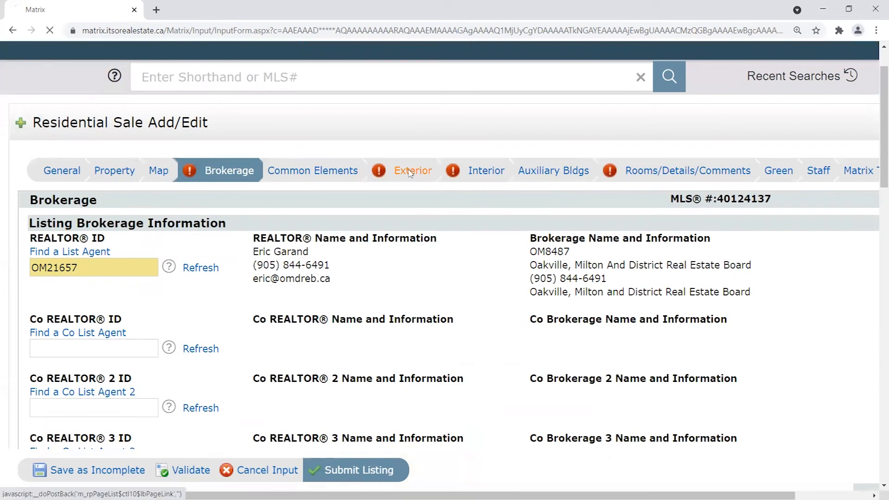
Bring up the Exterior section and review its Construction Materials options.
left_click(412, 172)
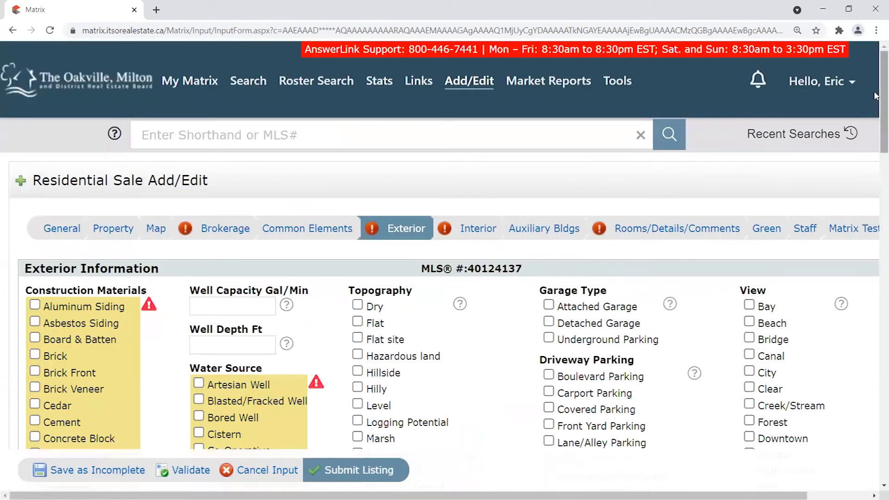
scroll(877, 97, "down", 3)
scroll(709, 190, "up", 1)
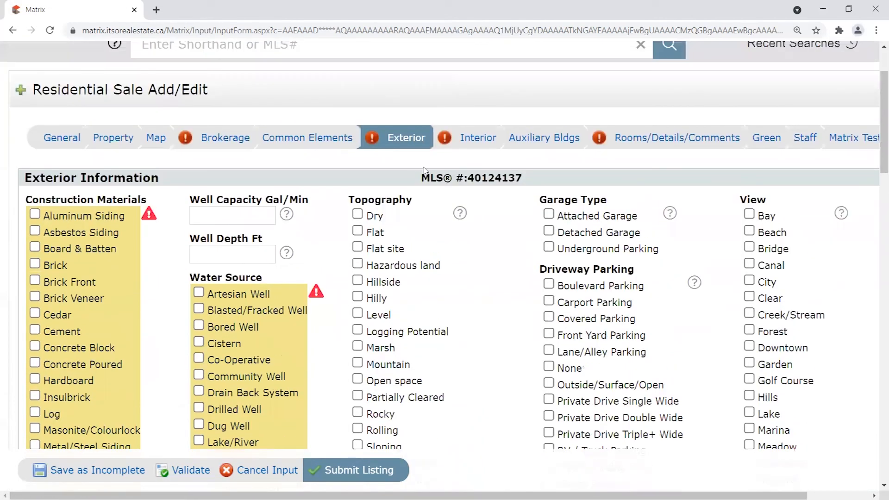
scroll(128, 124, "down", 3)
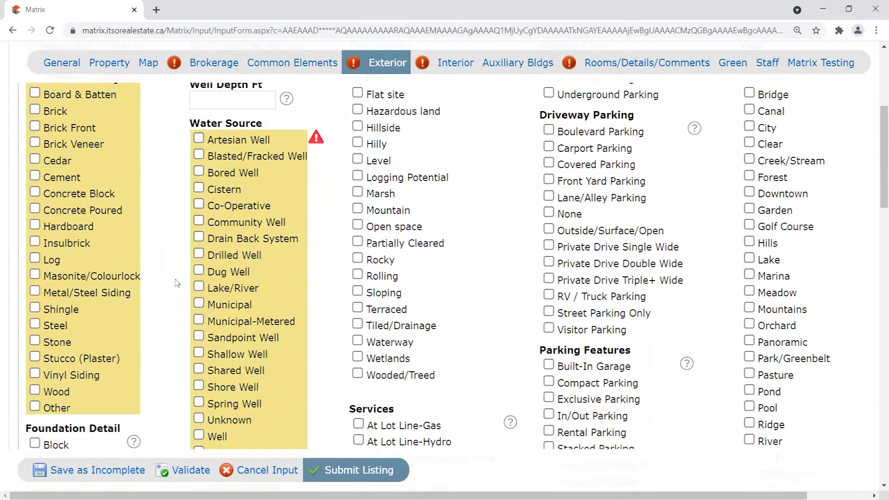
scroll(164, 207, "up", 2)
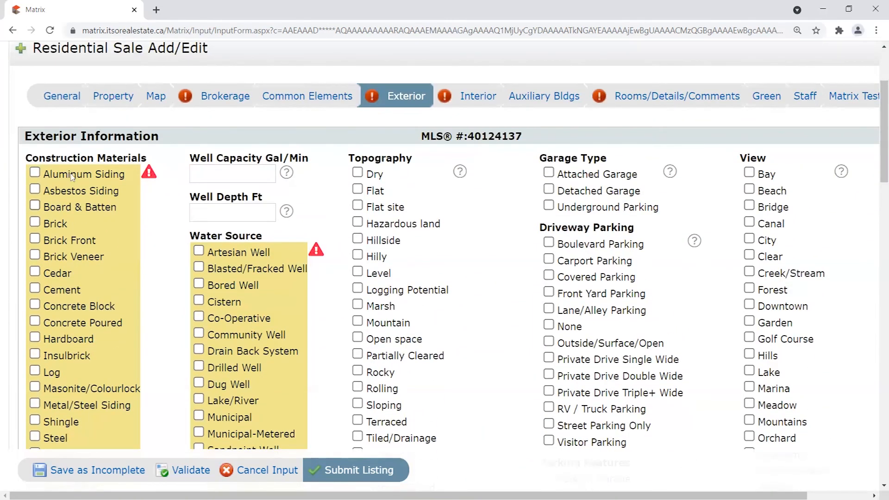
left_click_drag(56, 157, 159, 185)
left_click(172, 260)
scroll(392, 235, "down", 5)
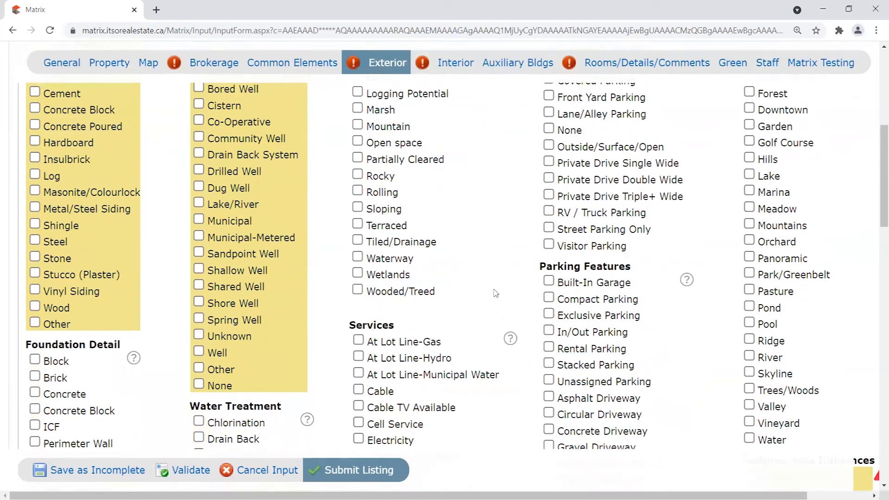
scroll(484, 218, "up", 6)
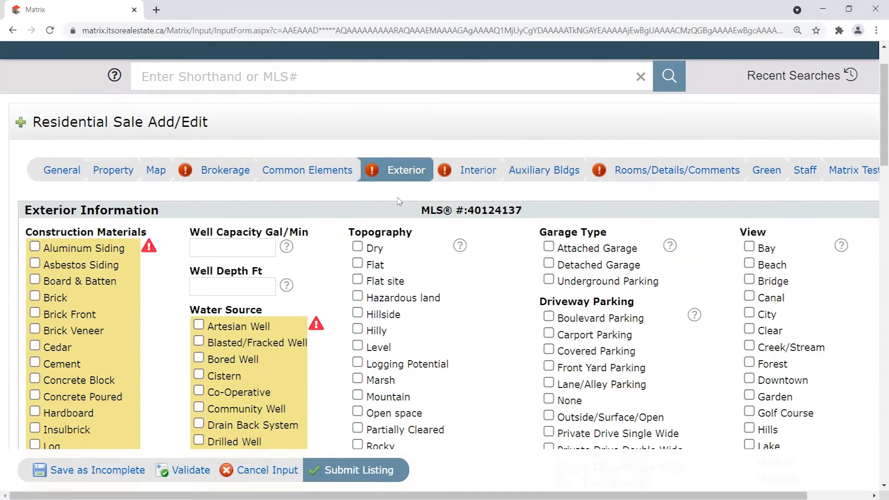
Scroll through the remaining Exterior checkbox lists, then switch to the Interior section.
scroll(820, 236, "down", 5)
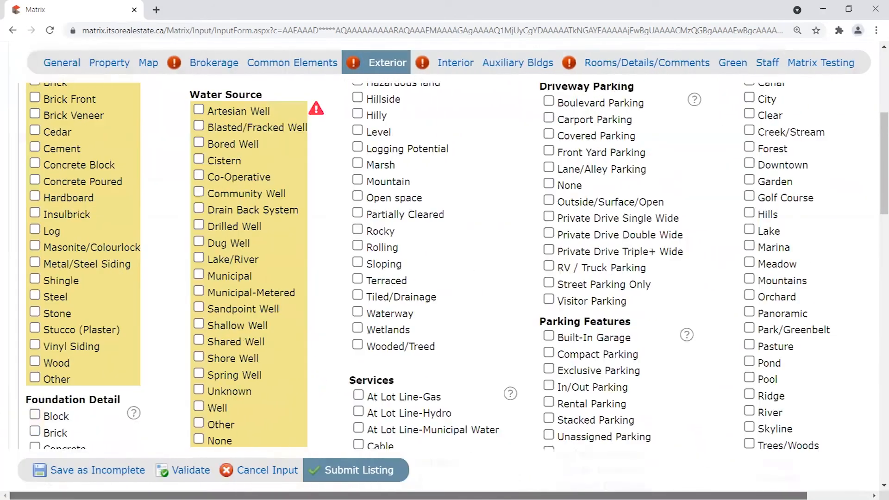
scroll(692, 227, "down", 5)
scroll(698, 223, "down", 8)
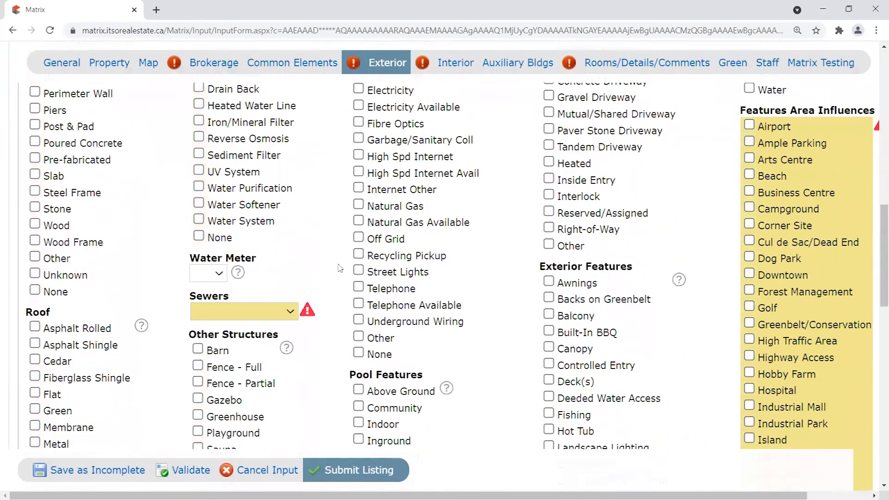
scroll(445, 296, "up", 12)
scroll(446, 296, "up", 5)
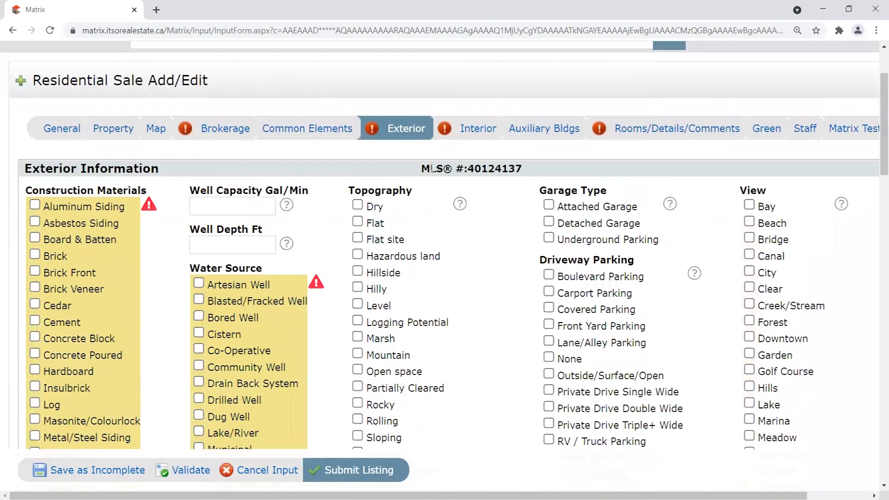
left_click(479, 131)
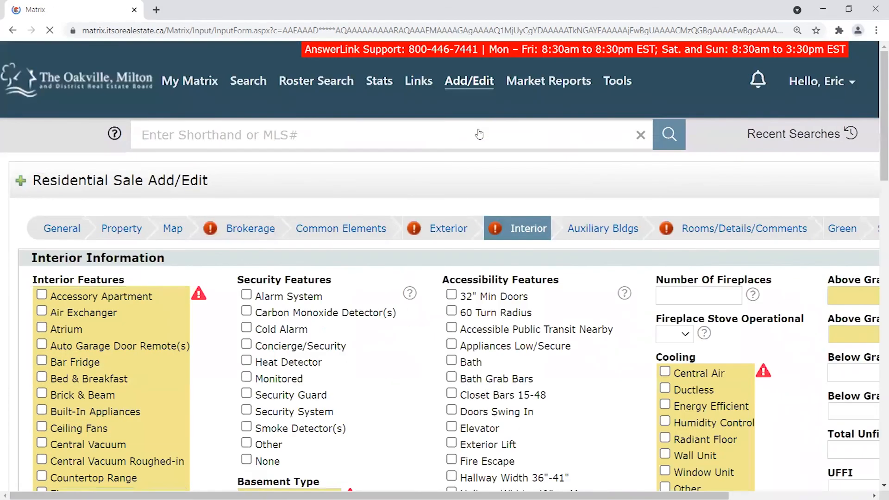
Bring up Rooms/Details/Comments and scroll through its empty Rooms, Inclusions and remarks fields.
left_click(725, 233)
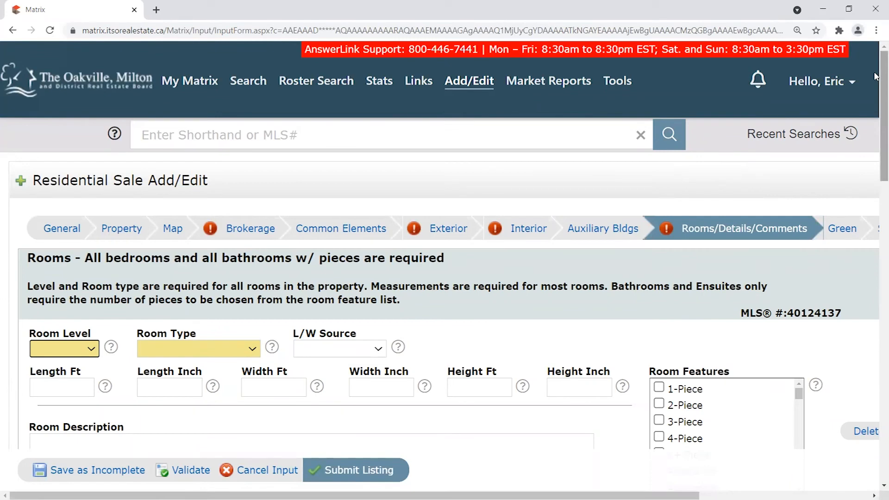
scroll(56, 177, "down", 3)
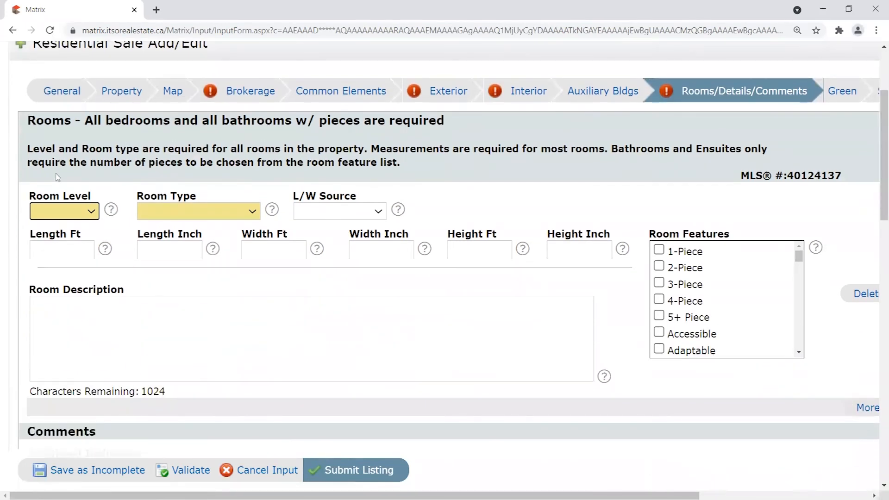
left_click_drag(877, 155, 878, 294)
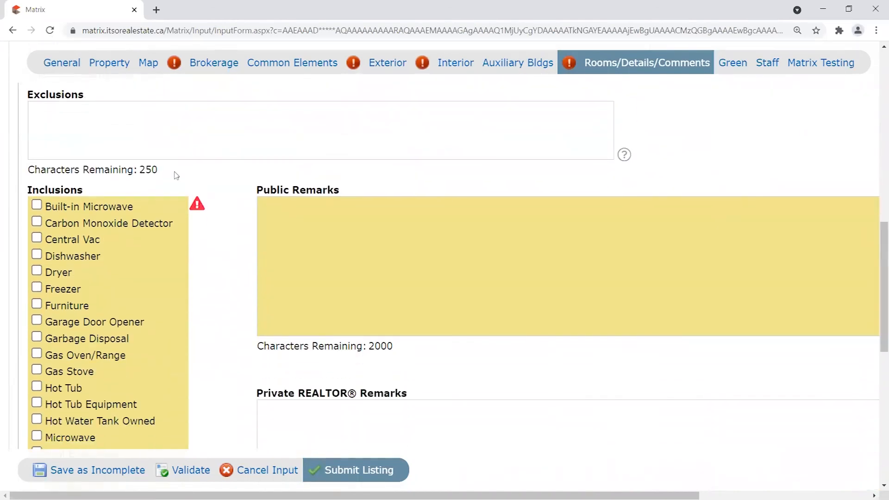
scroll(63, 133, "up", 1)
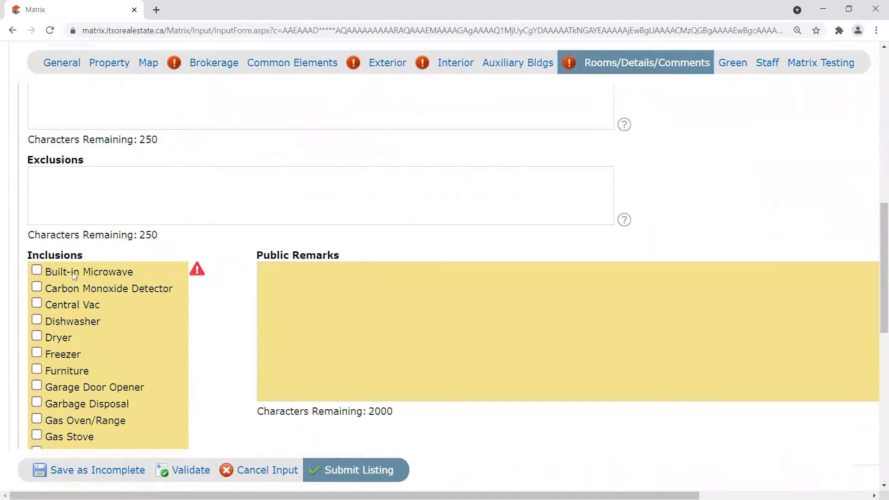
scroll(468, 290, "down", 7)
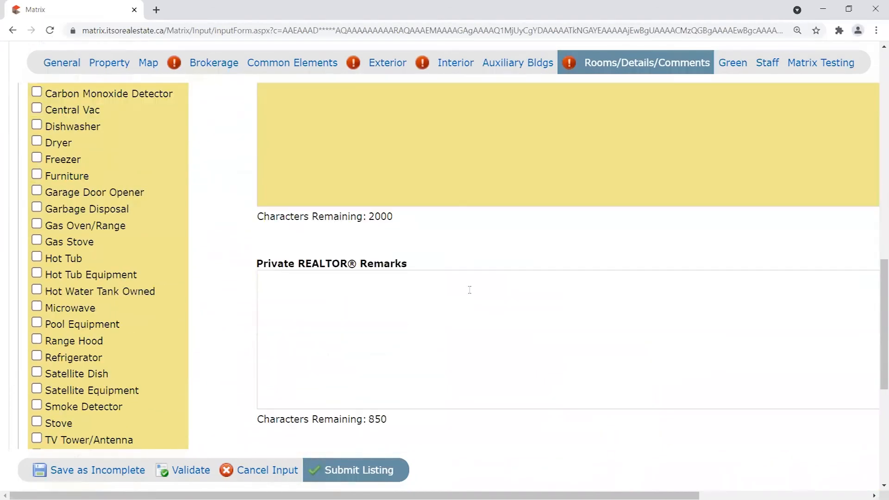
scroll(258, 336, "up", 3)
scroll(476, 367, "down", 3)
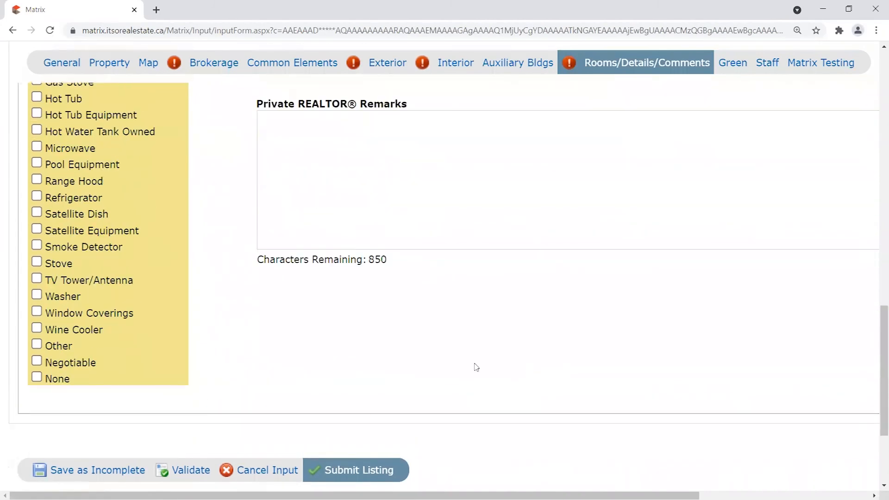
scroll(380, 384, "up", 3)
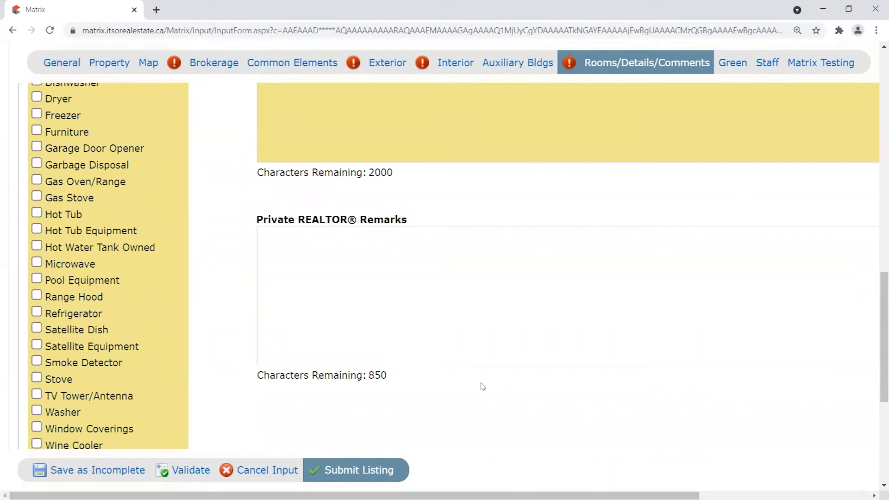
Scroll back up to the empty room entry fields at the top.
scroll(511, 395, "up", 6)
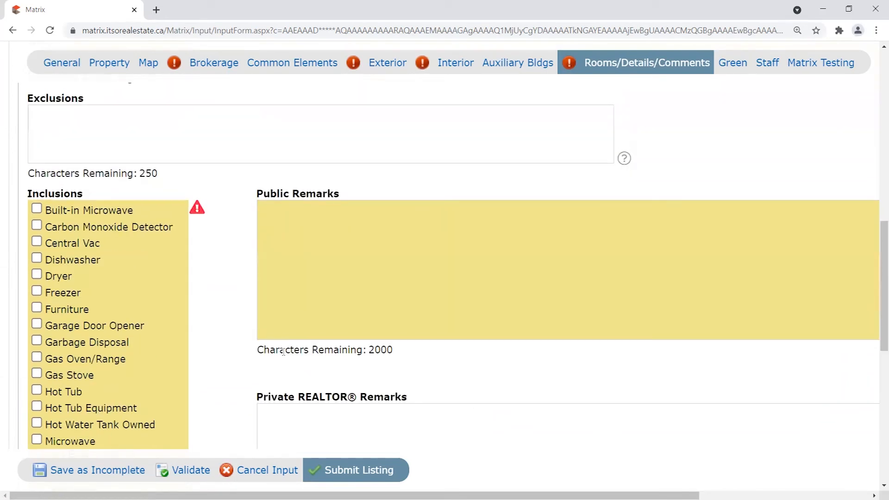
scroll(222, 360, "up", 10)
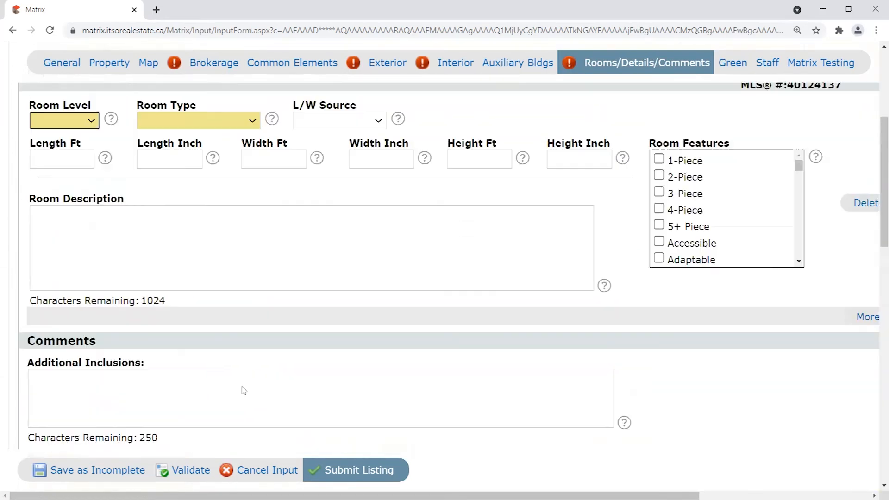
scroll(273, 391, "up", 2)
scroll(416, 352, "down", 5)
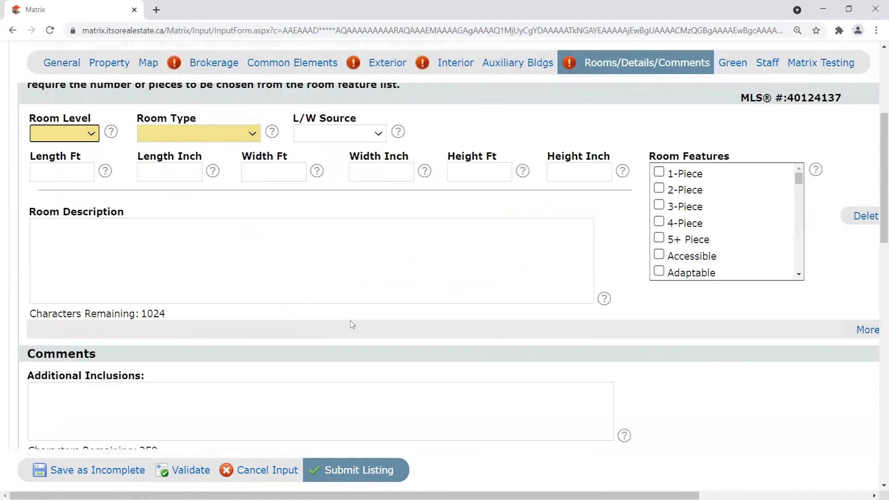
scroll(363, 319, "up", 3)
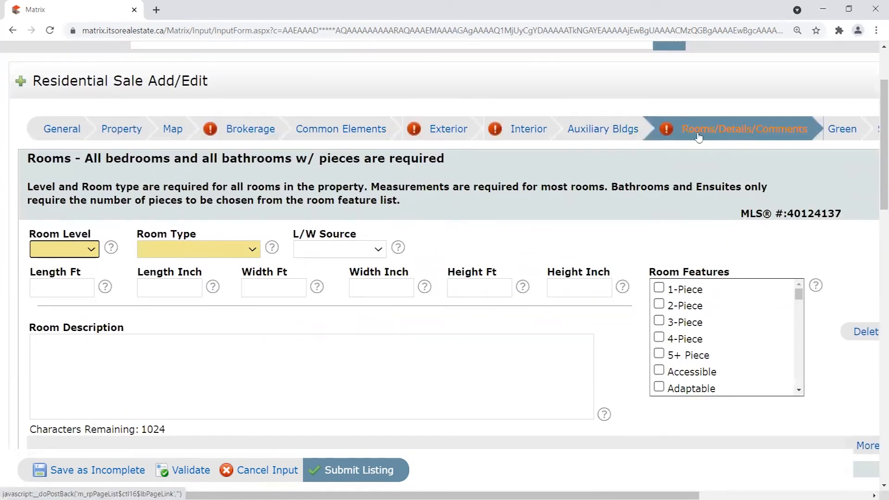
left_click_drag(24, 164, 535, 215)
left_click(496, 211)
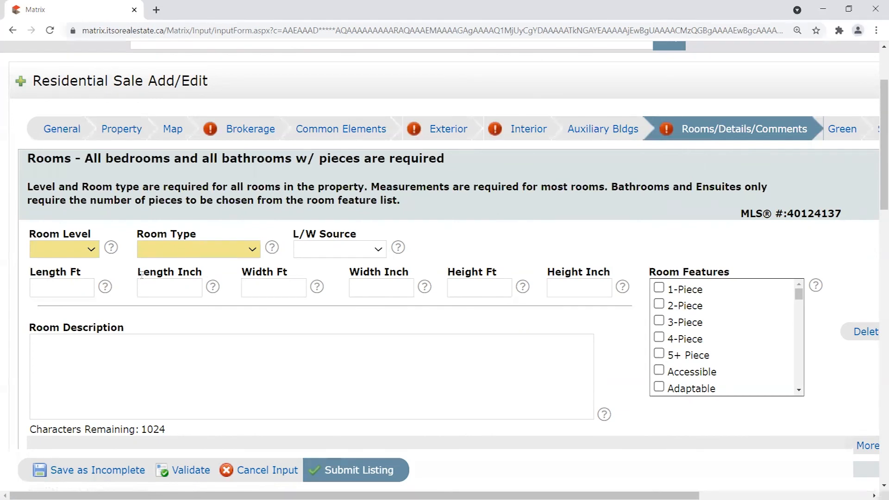
left_click_drag(141, 273, 224, 271)
left_click(180, 271)
triple_click(43, 272)
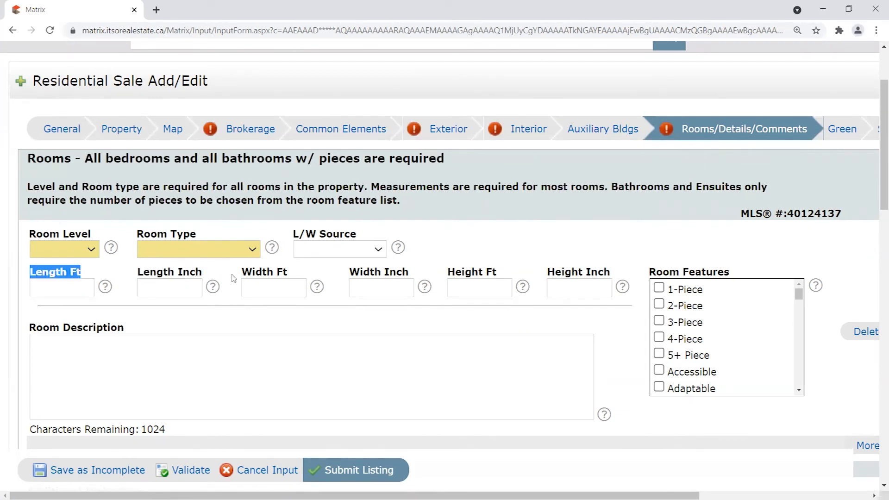
left_click_drag(234, 276, 278, 274)
left_click_drag(438, 272, 503, 272)
left_click(574, 261)
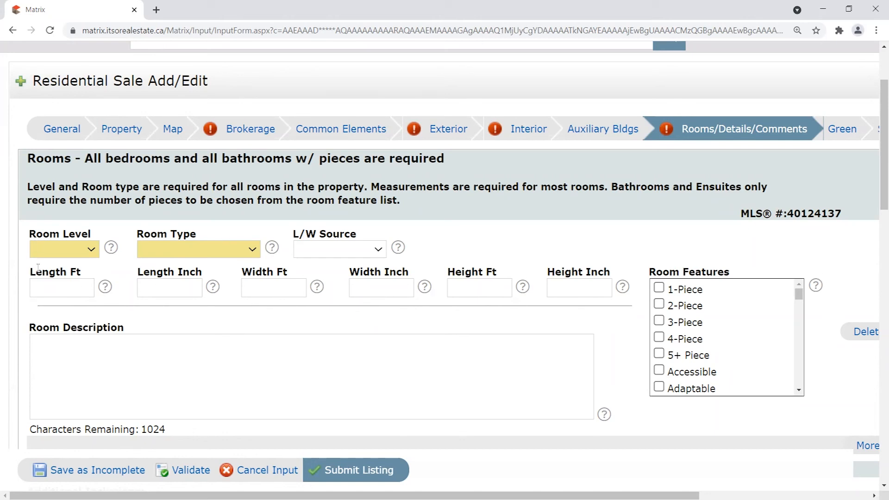
left_click_drag(49, 272, 297, 269)
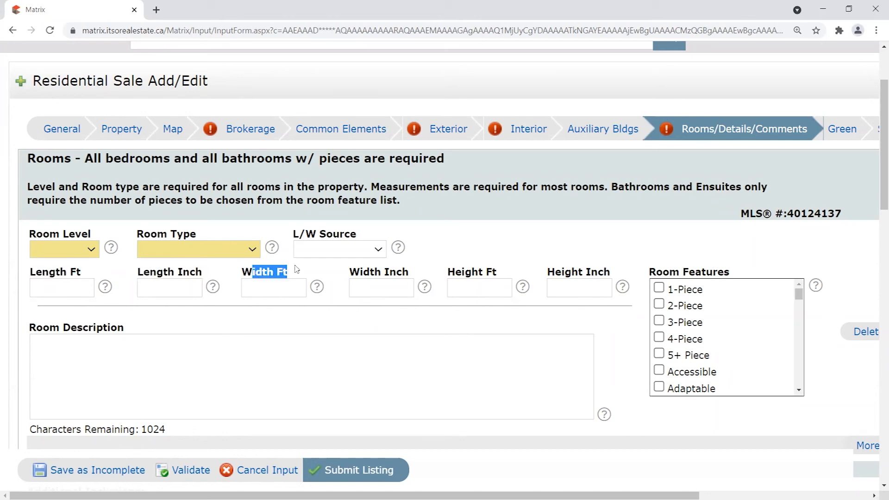
left_click_drag(36, 273, 92, 273)
left_click(149, 276)
left_click_drag(260, 272, 313, 276)
left_click_drag(384, 268, 419, 273)
left_click(419, 273)
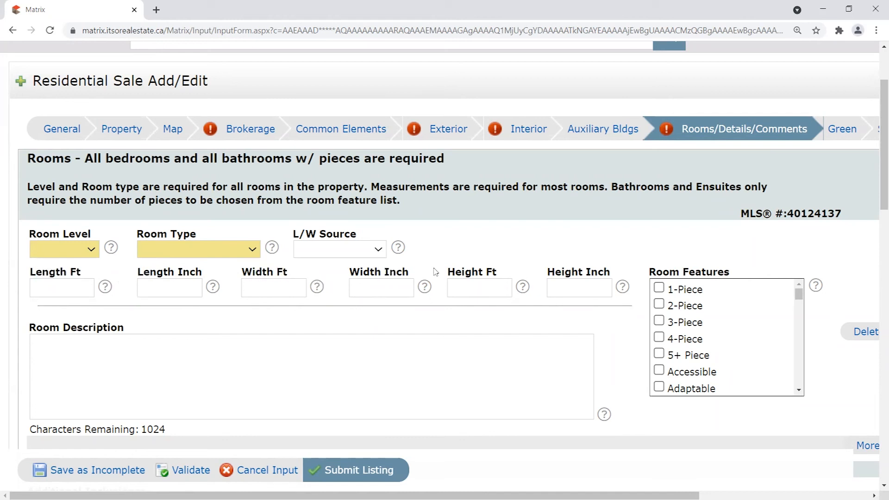
scroll(437, 301, "up", 1)
scroll(438, 303, "down", 1)
left_click_drag(36, 273, 611, 273)
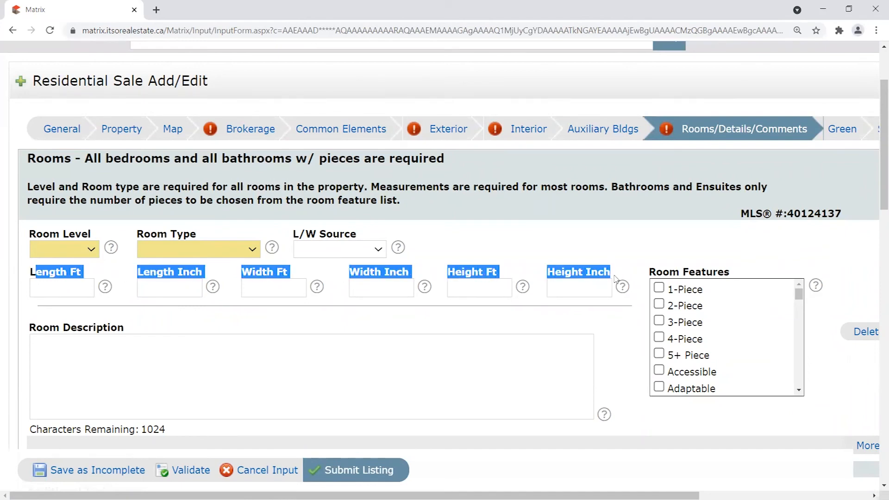
left_click(536, 265)
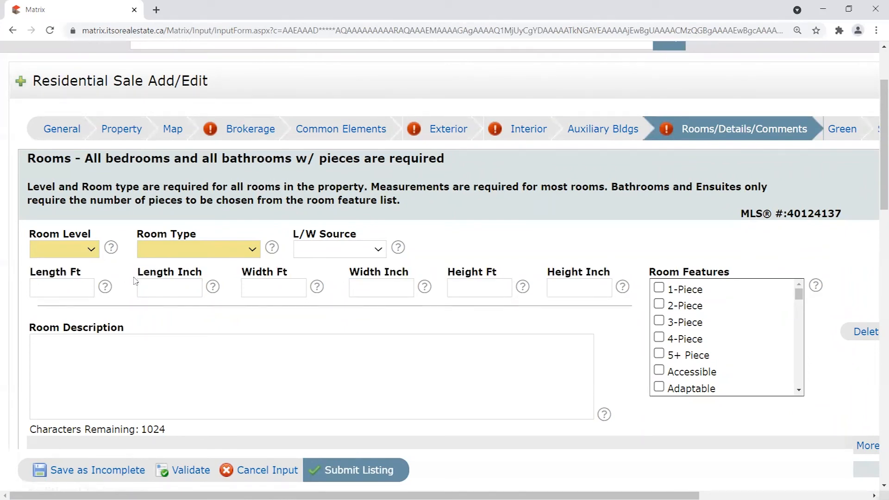
scroll(122, 276, "down", 1)
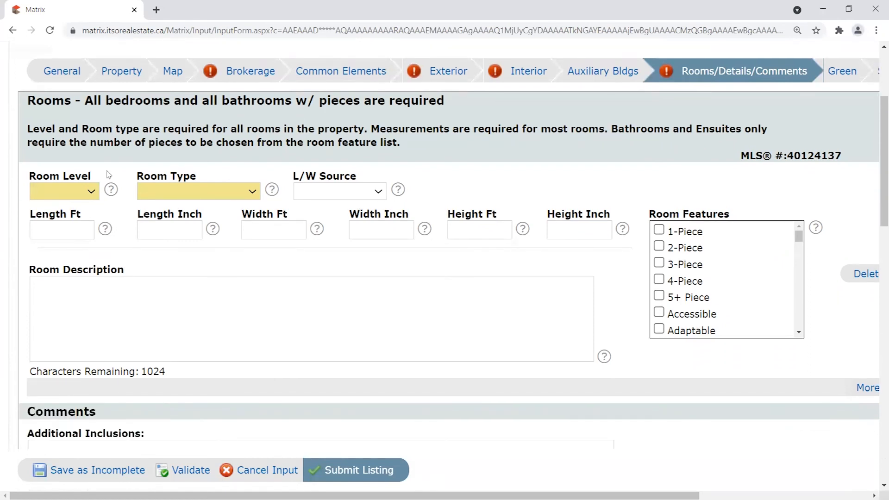
left_click_drag(27, 178, 109, 178)
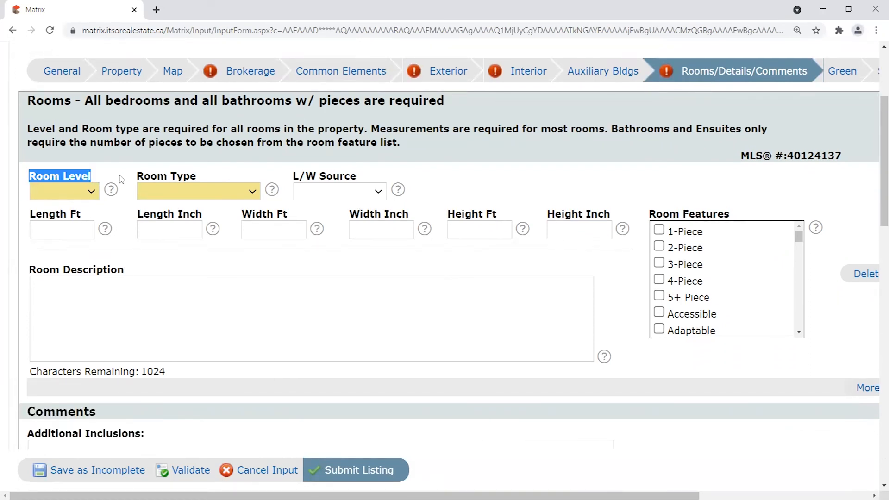
left_click(102, 178)
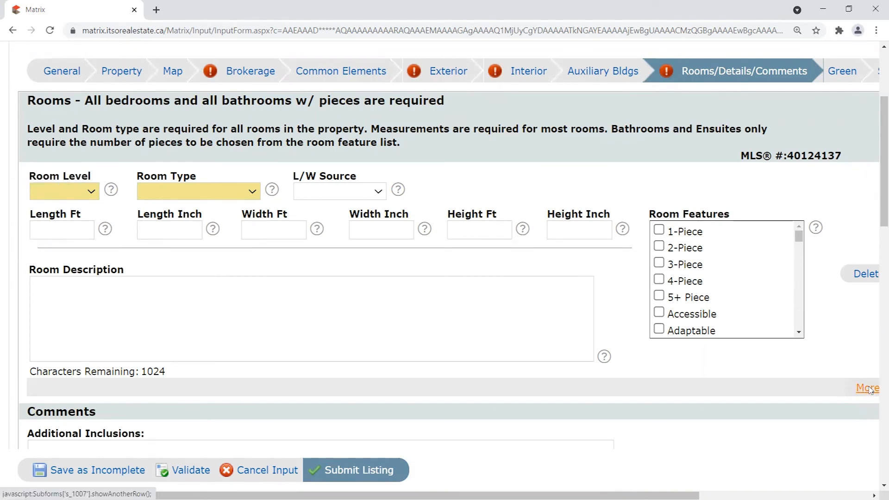
scroll(818, 370, "right", 2)
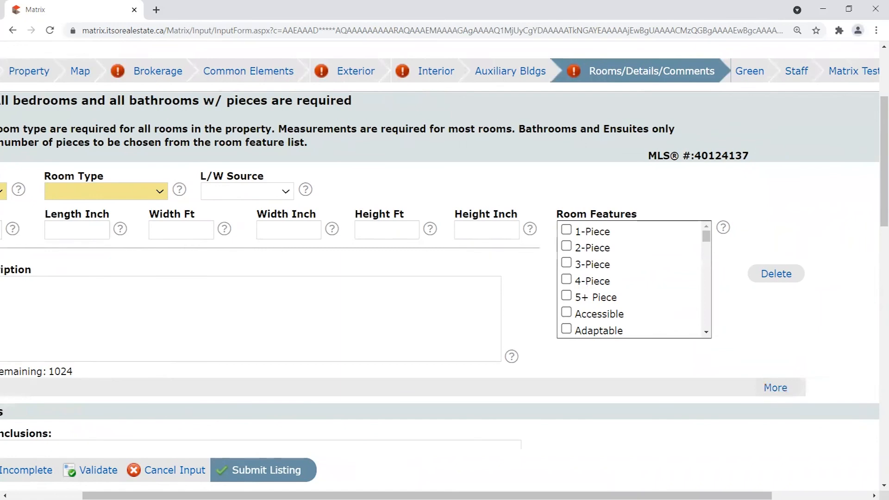
scroll(727, 171, "down", 5)
scroll(727, 172, "up", 3)
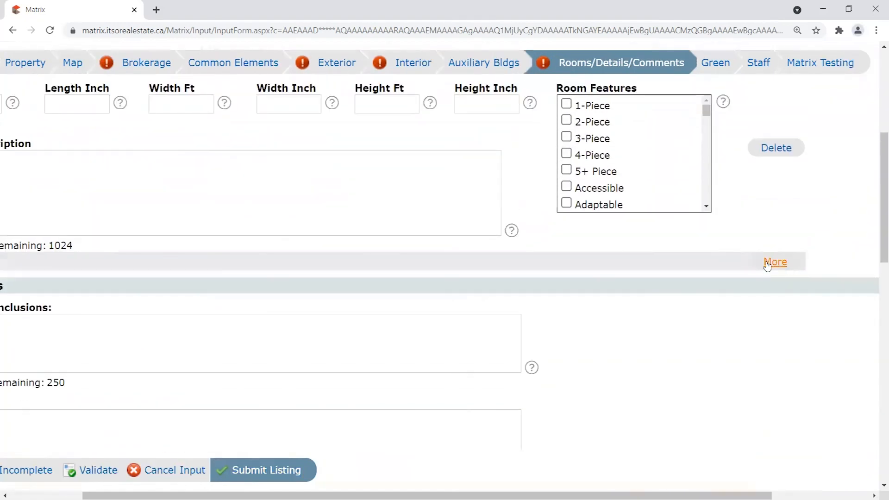
scroll(782, 263, "up", 1)
scroll(567, 323, "left", 2)
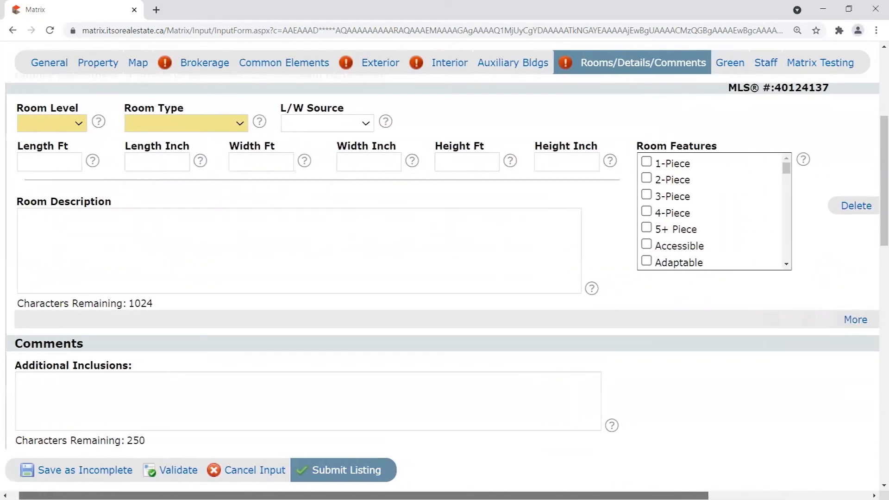
scroll(567, 324, "up", 3)
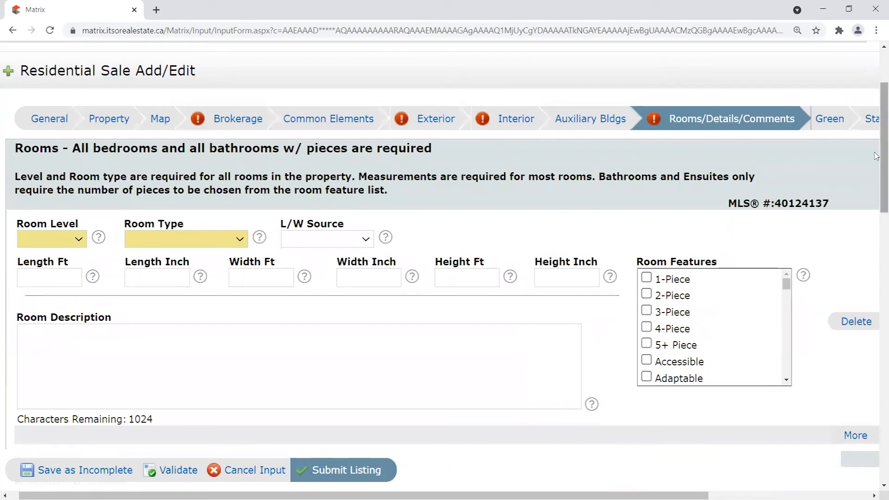
scroll(696, 184, "down", 1)
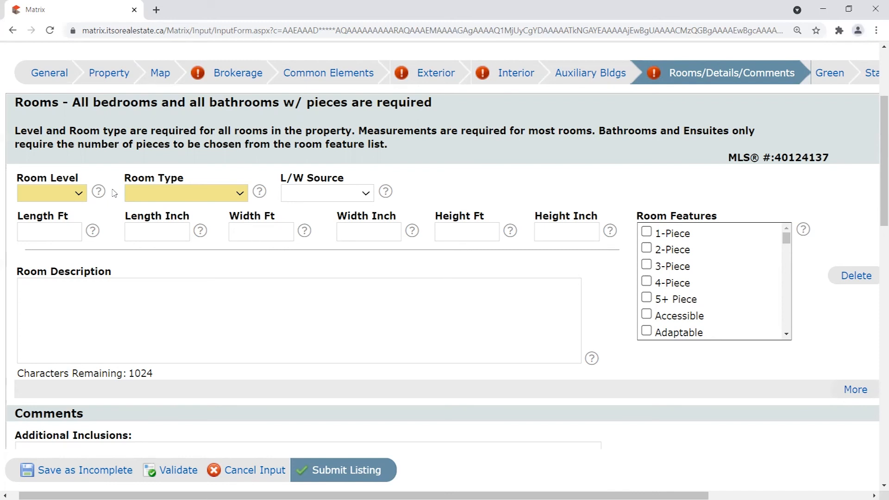
Set the first room row to Level Main and Type Bedroom.
left_click(79, 193)
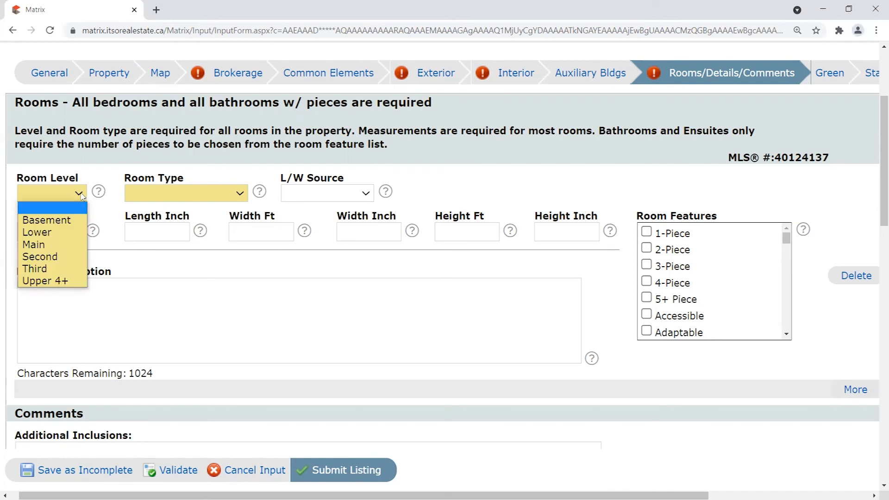
left_click(43, 245)
left_click(215, 194)
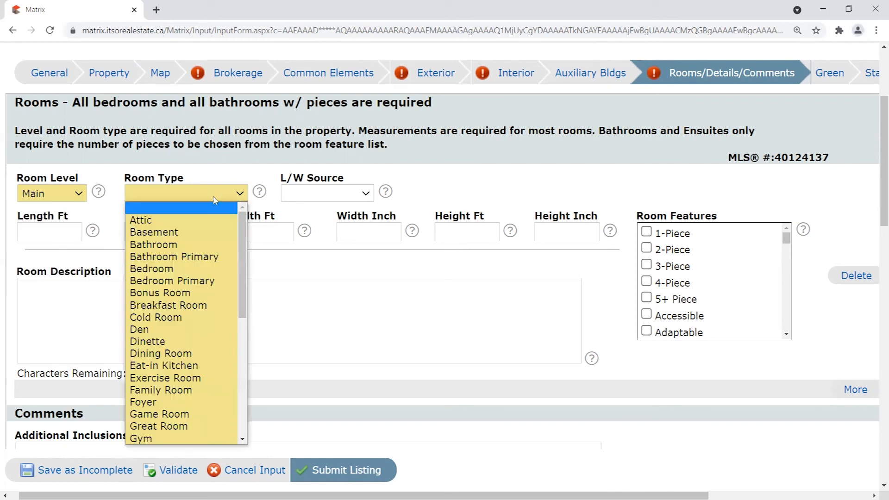
left_click(174, 271)
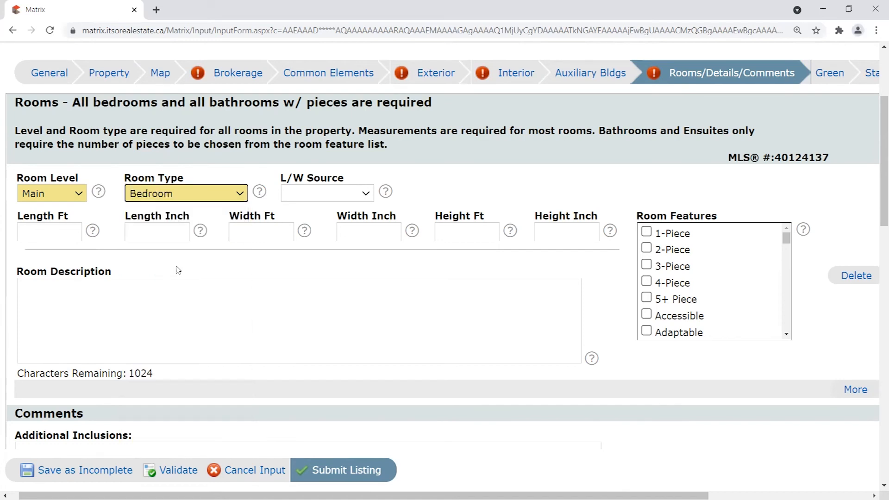
Add a second room row set to Level Main and Type Bathroom.
left_click(855, 390)
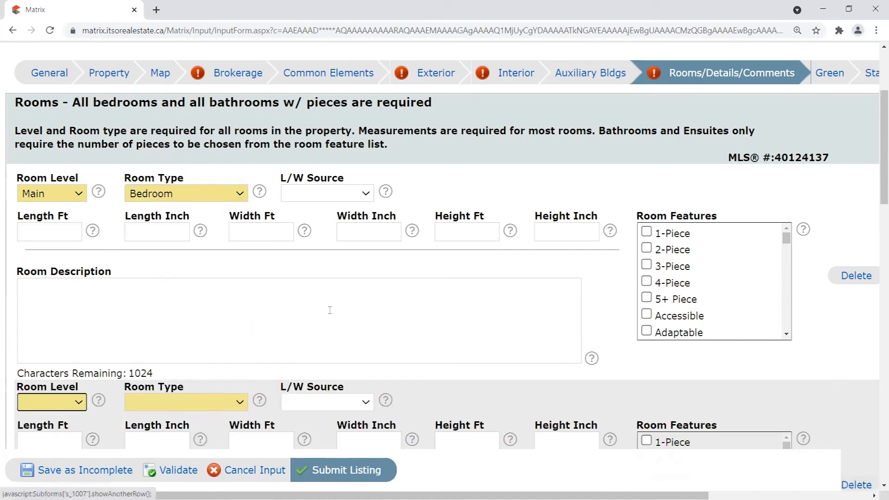
left_click(77, 402)
left_click(41, 454)
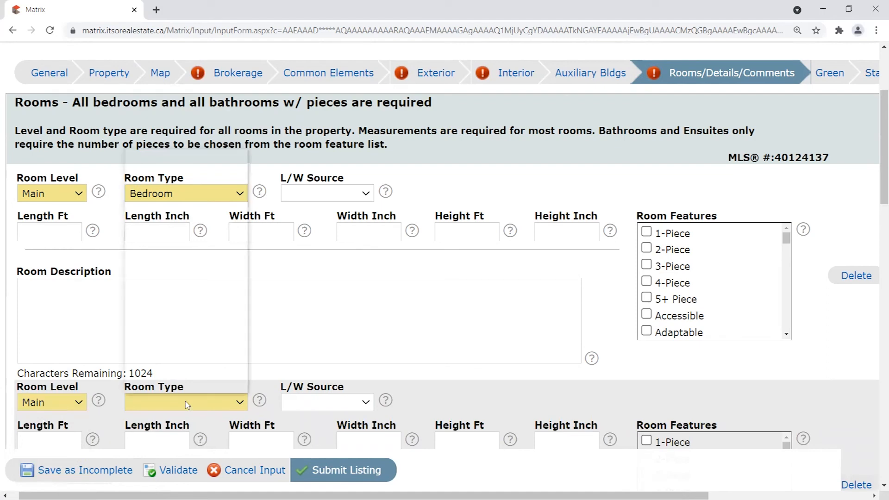
left_click(190, 402)
left_click(176, 192)
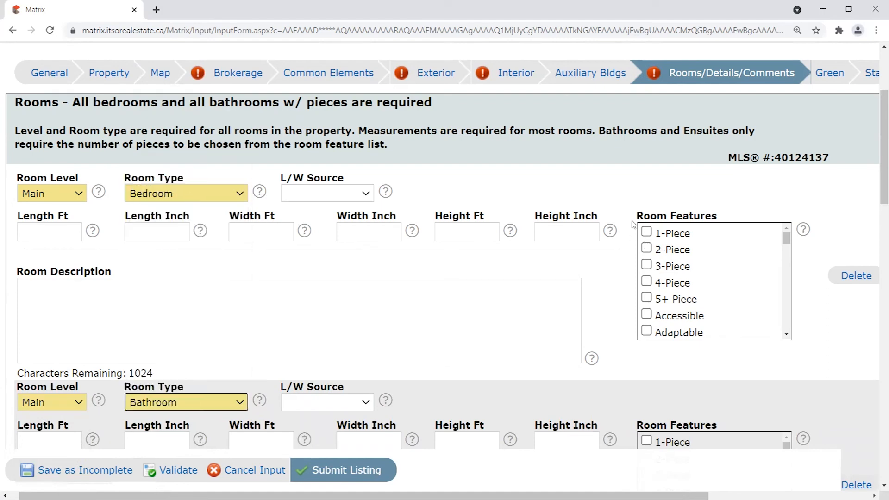
scroll(445, 250, "down", 2)
scroll(876, 188, "up", 1)
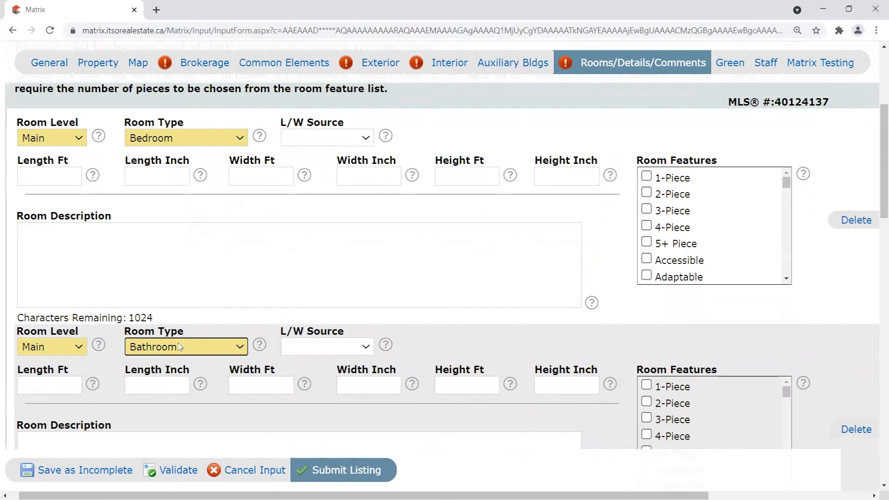
scroll(877, 173, "down", 3)
scroll(876, 174, "up", 1)
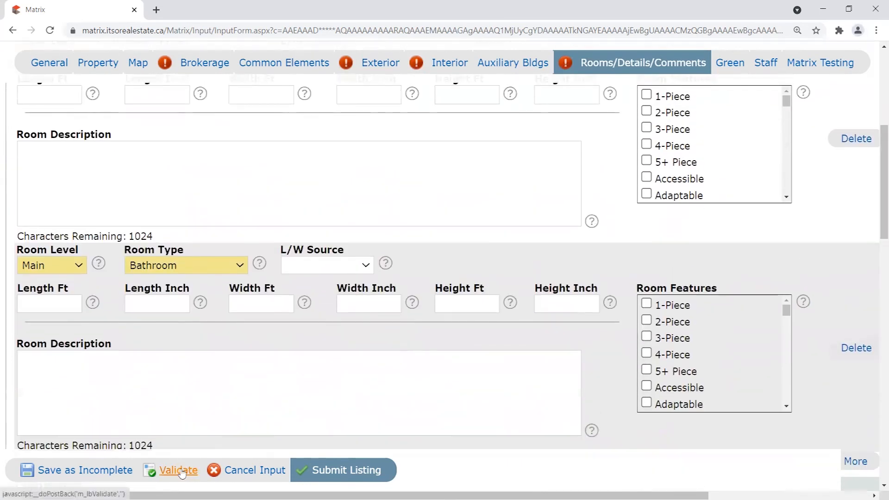
Validate the form, flagging the Bedroom's length/width and the Bathroom's Room Features as required.
scroll(55, 311, "up", 2)
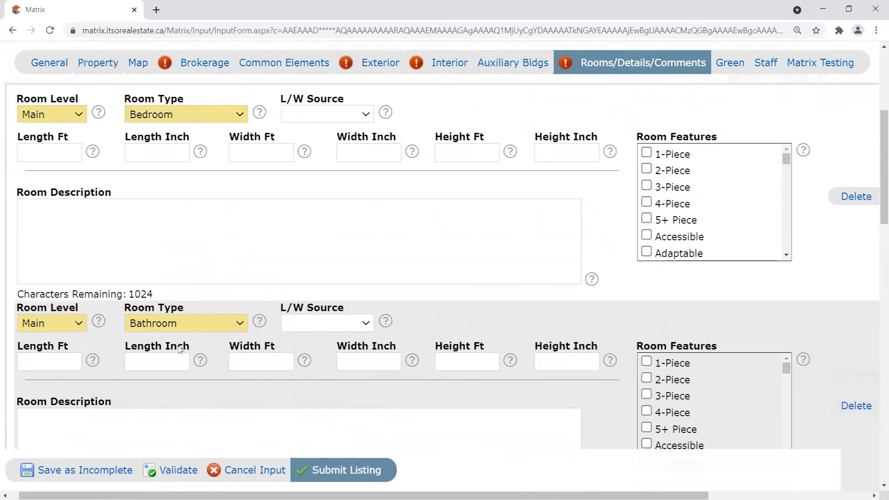
left_click(178, 471)
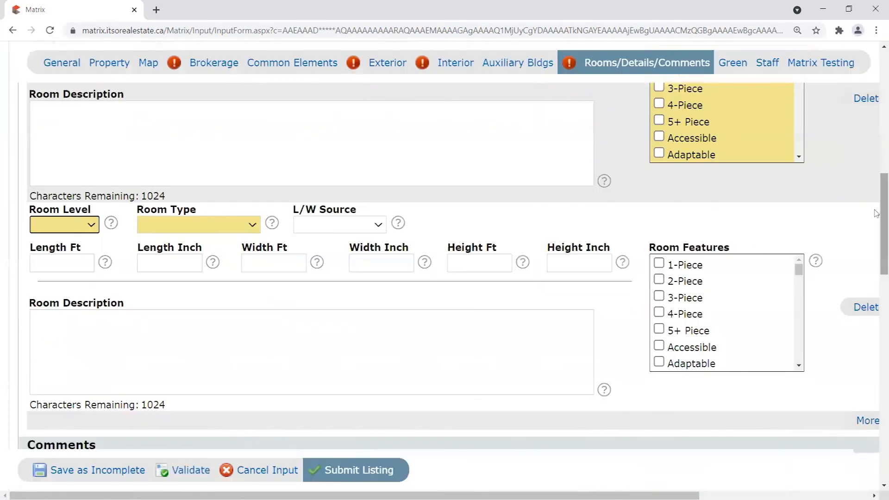
left_click_drag(882, 211, 876, 142)
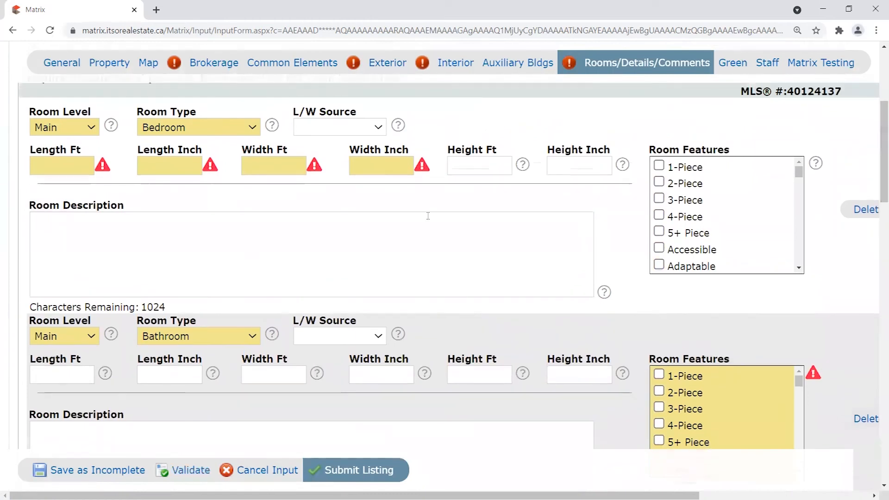
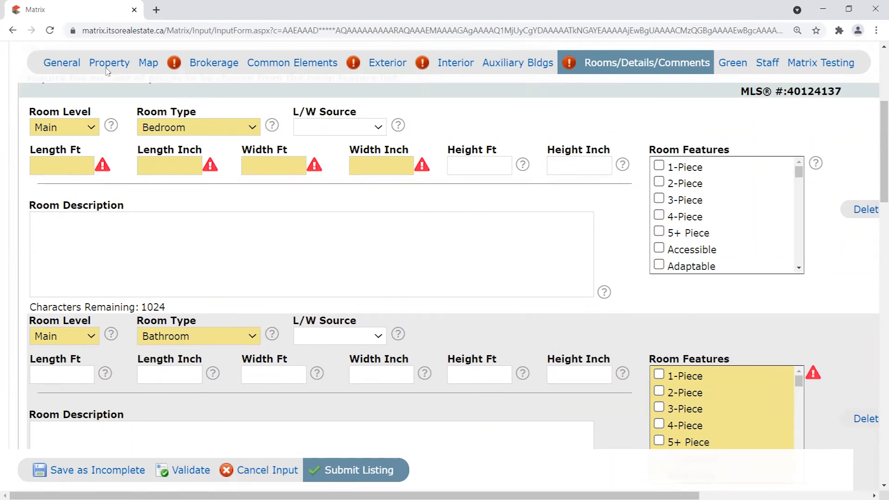
Enter the bedroom's length as 22 ft 6 in, correcting the feet from 20 to 22.
left_click(63, 166)
triple_click(42, 154)
left_click_drag(150, 149, 228, 151)
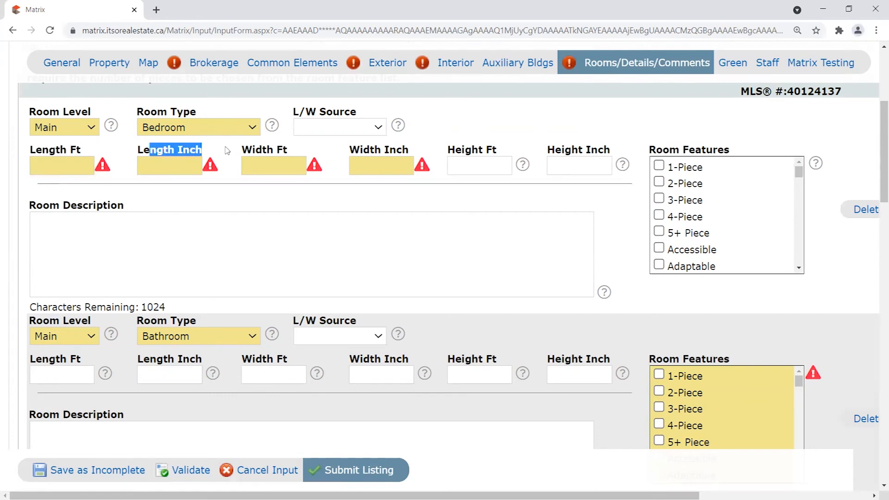
left_click(73, 162)
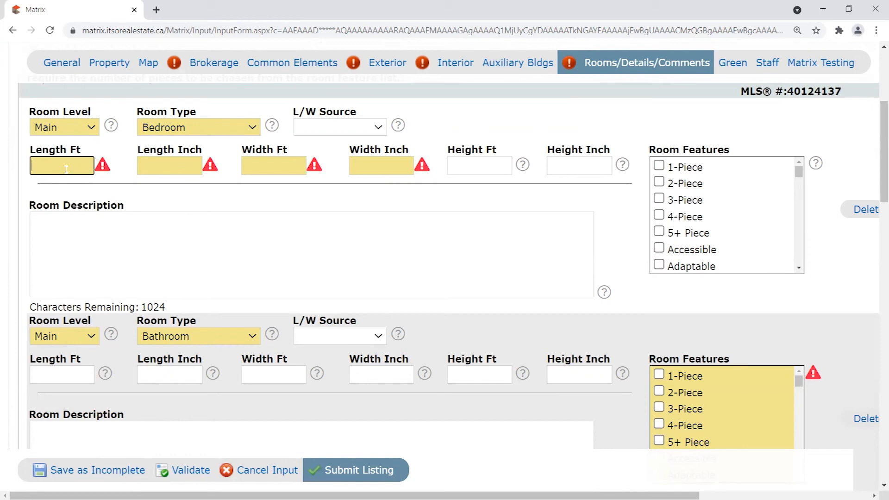
type("0")
key("BackSpace")
key("BackSpace")
type("20")
left_click(139, 169)
type("6")
left_click(272, 167)
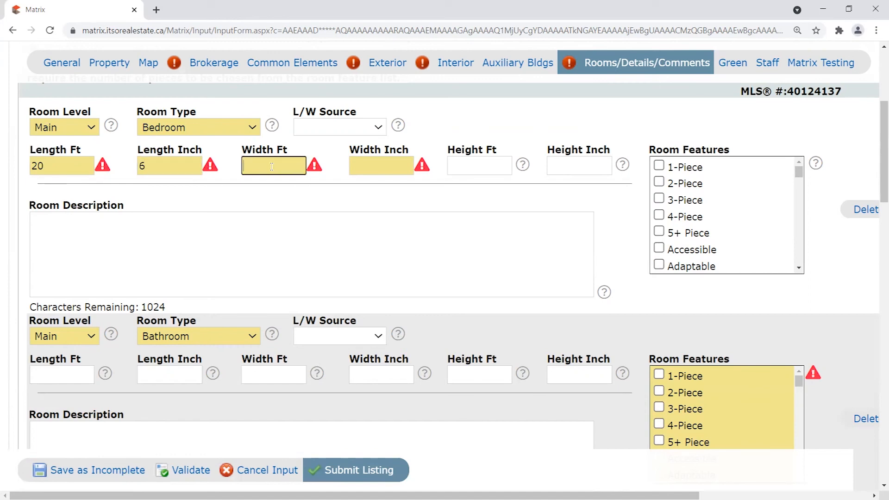
left_click_drag(44, 167, 36, 168)
type("2")
Enter the bedroom's width as 19 ft 10 in.
left_click(265, 167)
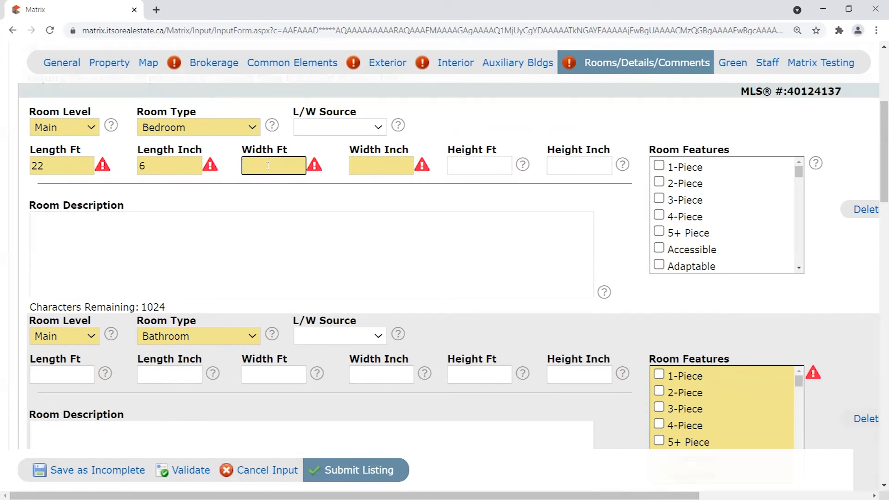
key("Tab")
type("10")
left_click(346, 186)
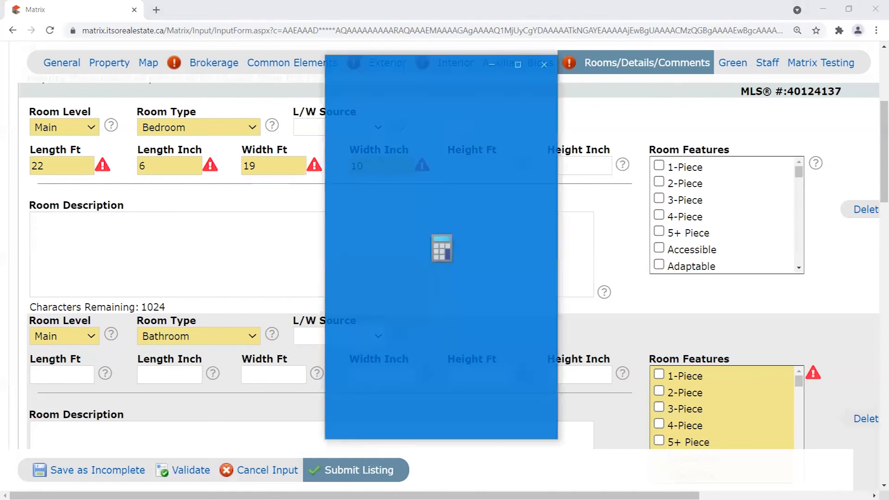
Compute the bedroom length in Calculator, 22 × 12 + 6 = 270 inches, then close it.
type("22")
left_click(528, 296)
left_click(355, 378)
left_click(413, 378)
left_click(528, 418)
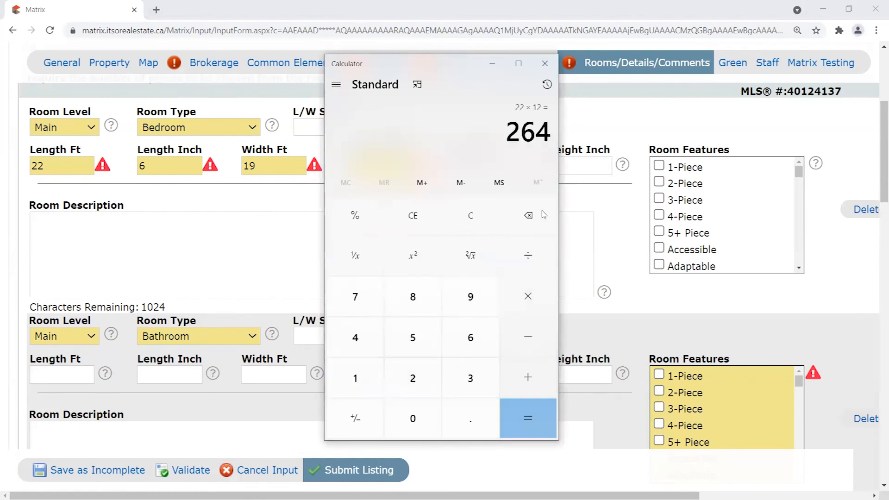
left_click(528, 377)
left_click(470, 337)
left_click(528, 418)
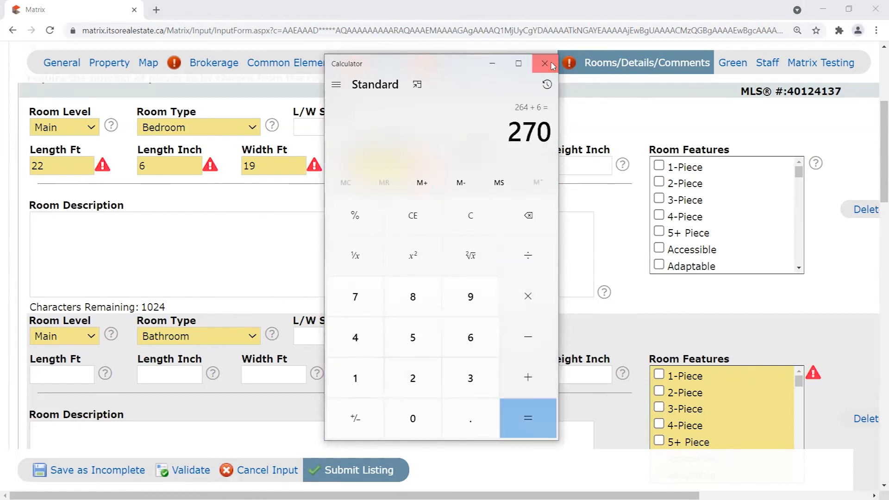
left_click(544, 64)
left_click_drag(46, 166, 29, 168)
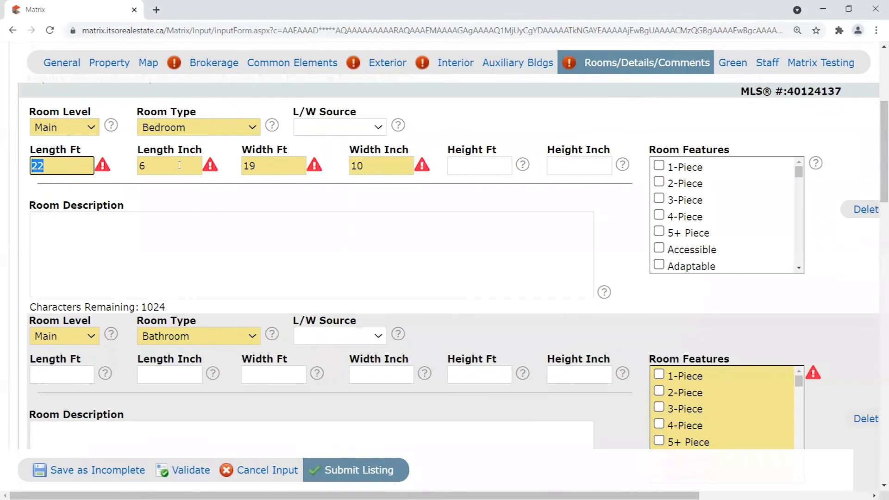
key("BackSpace")
key("Tab")
type("270")
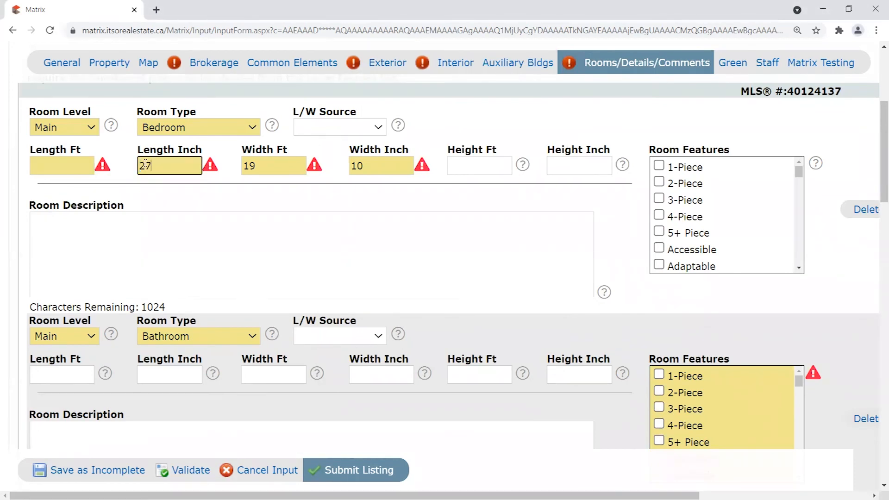
left_click(185, 202)
left_click_drag(82, 150, 207, 155)
left_click(155, 179)
left_click_drag(84, 151, 30, 153)
left_click(79, 165)
type("22.5")
left_click_drag(139, 148, 132, 166)
key("shift+Tab")
type("22")
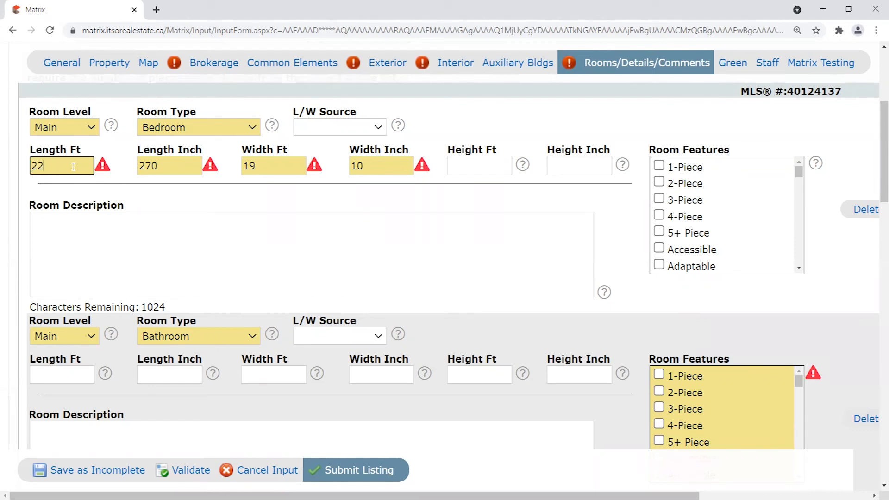
key("Tab")
type("6")
left_click(230, 166)
left_click(53, 168)
left_click(170, 167)
left_click(373, 166)
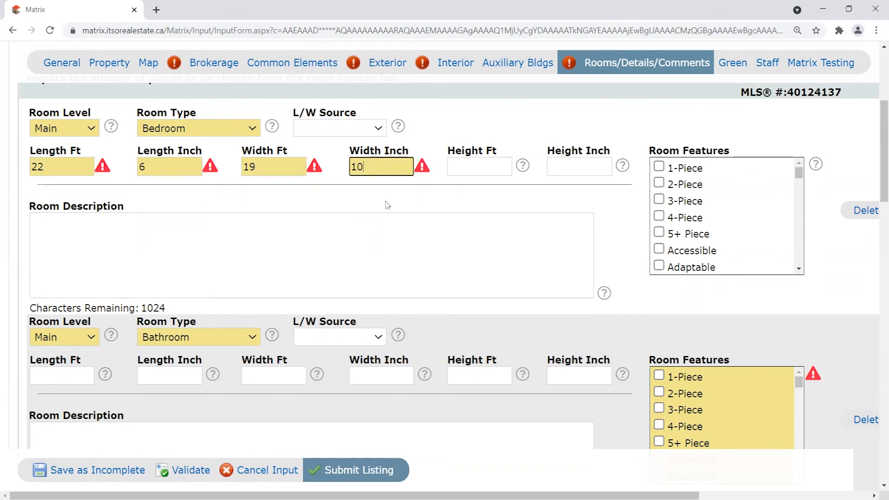
scroll(385, 200, "up", 5)
left_click_drag(877, 103, 875, 144)
left_click(245, 214)
left_click(377, 214)
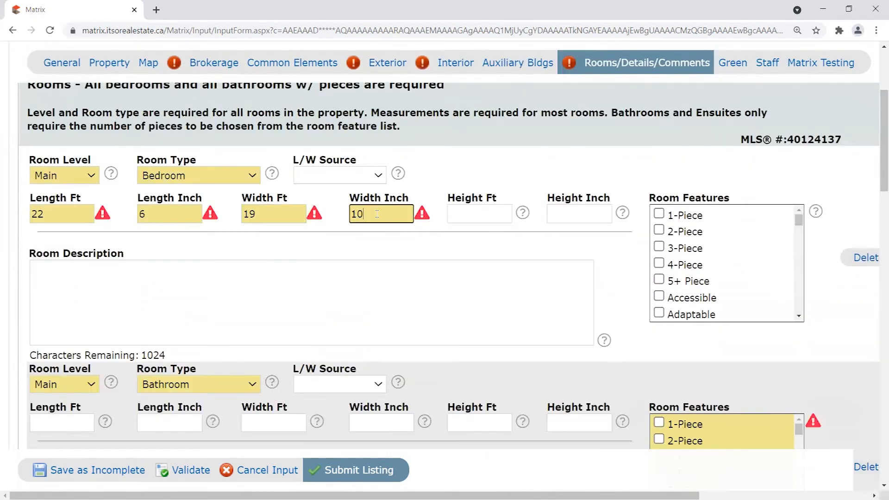
left_click(233, 215)
left_click_drag(264, 214, 239, 213)
left_click_drag(389, 214, 337, 214)
left_click(59, 214)
key("Tab")
left_click(59, 214)
key("Tab")
left_click(228, 212)
Validate the rooms and check the bedroom's 22 ft 6 in by 19 ft 10 in entries.
left_click(183, 471)
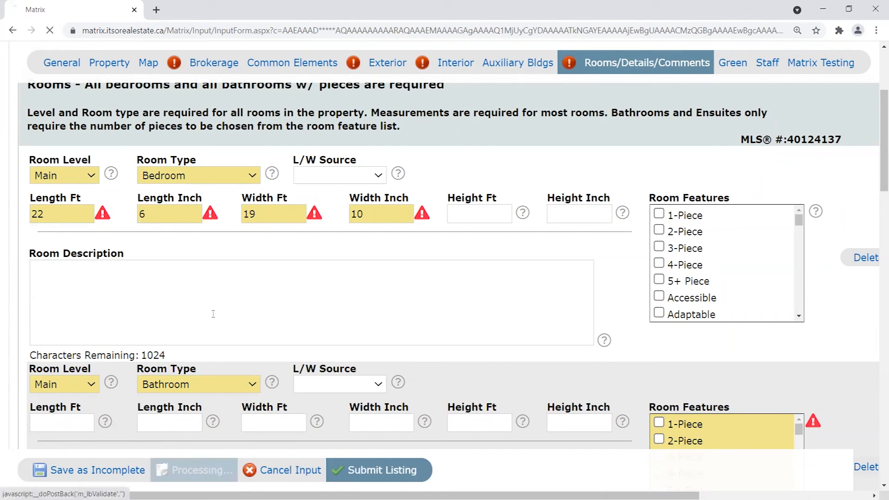
scroll(115, 254, "up", 7)
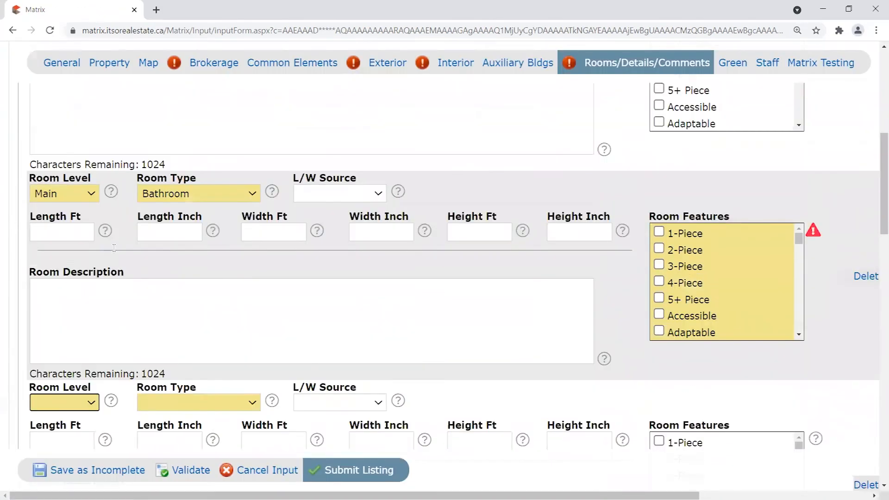
scroll(116, 255, "up", 2)
left_click_drag(48, 251, 25, 251)
left_click_drag(156, 253, 142, 251)
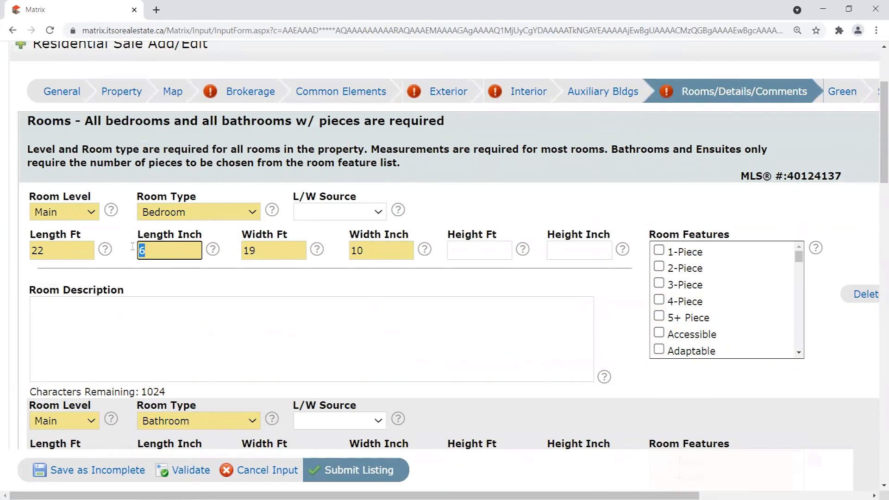
left_click(74, 254)
left_click(176, 253)
left_click(281, 255)
left_click(398, 255)
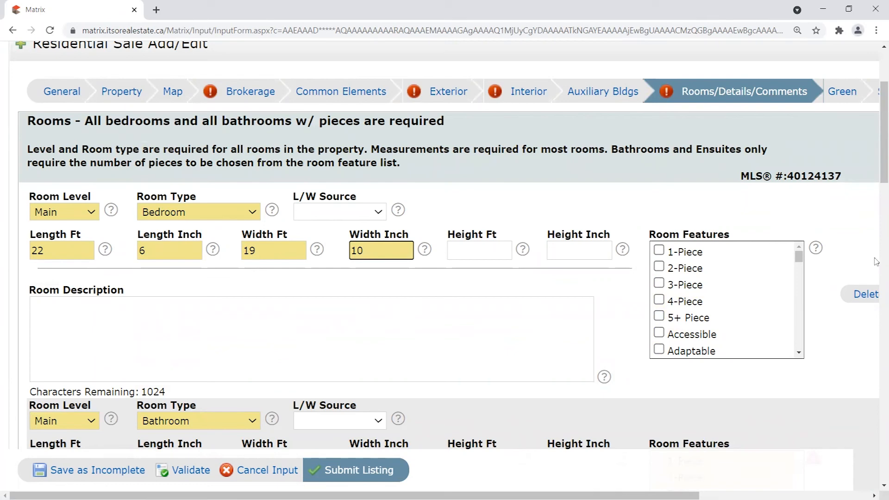
Scroll through the Bedroom's Room Features list to review its options.
scroll(753, 291, "down", 8)
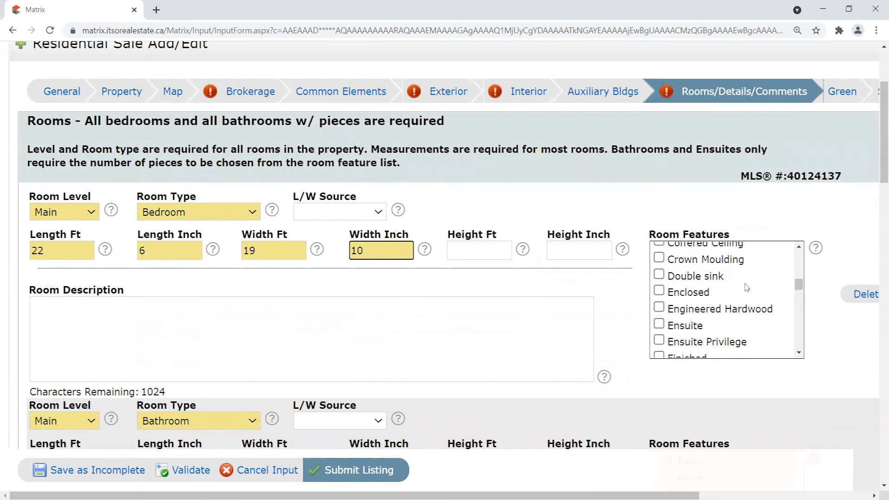
scroll(736, 291, "down", 3)
scroll(726, 290, "down", 5)
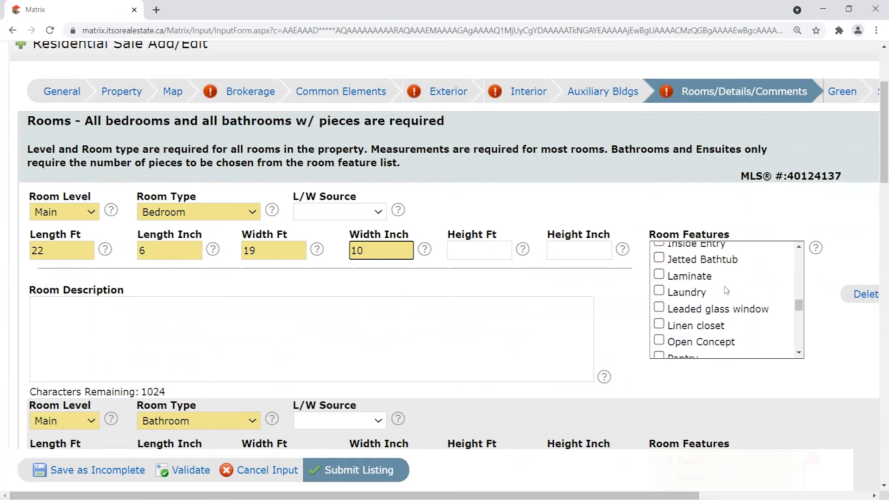
double_click(684, 233)
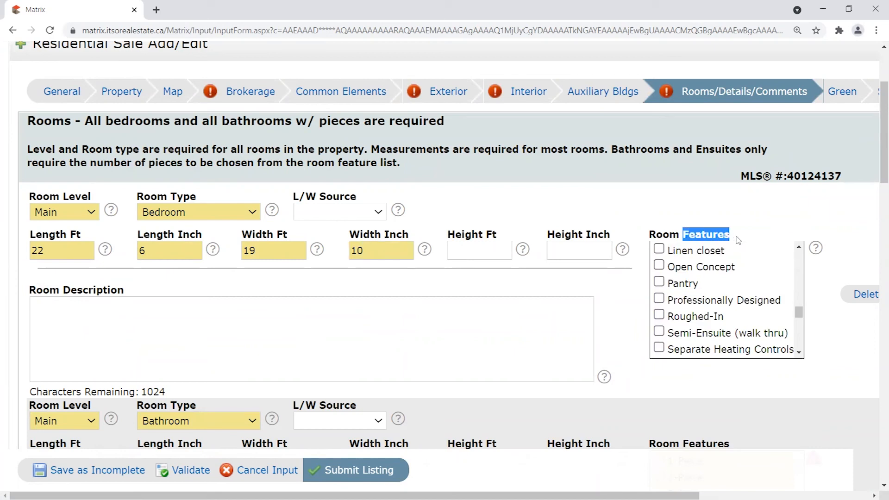
scroll(786, 326, "up", 3)
scroll(773, 326, "up", 3)
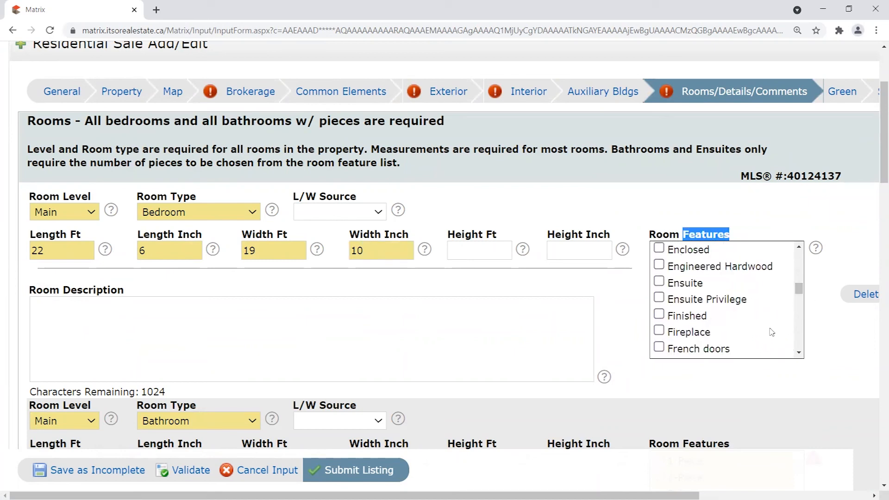
left_click(768, 225)
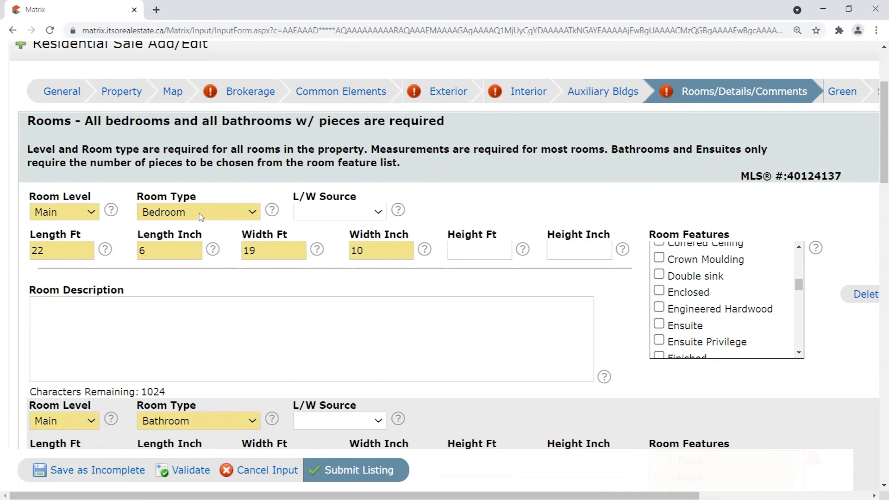
scroll(396, 285, "down", 3)
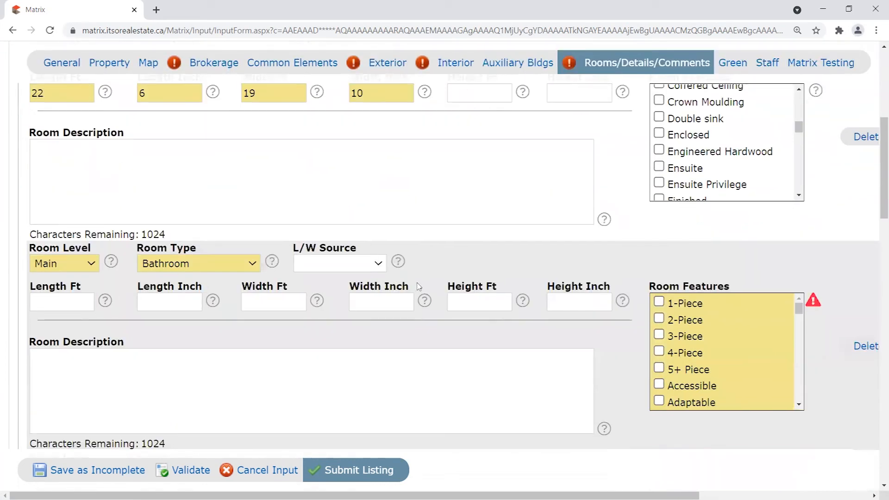
Check the bathroom row's length and width dimension entries.
left_click(74, 302)
left_click(179, 298)
left_click(280, 300)
left_click(384, 301)
left_click(479, 300)
left_click(47, 297)
left_click(196, 299)
left_click(274, 301)
View and close the Width Inch help, then mark the bathroom as 3-Piece.
left_click(424, 301)
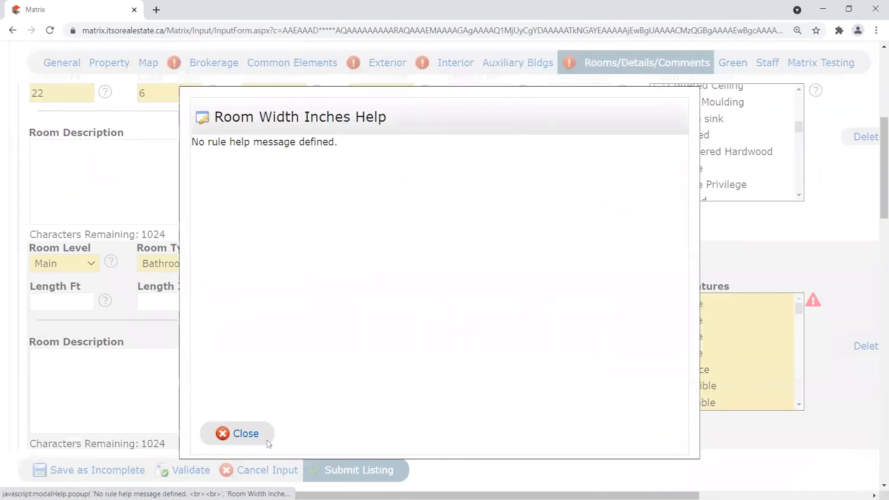
left_click(252, 433)
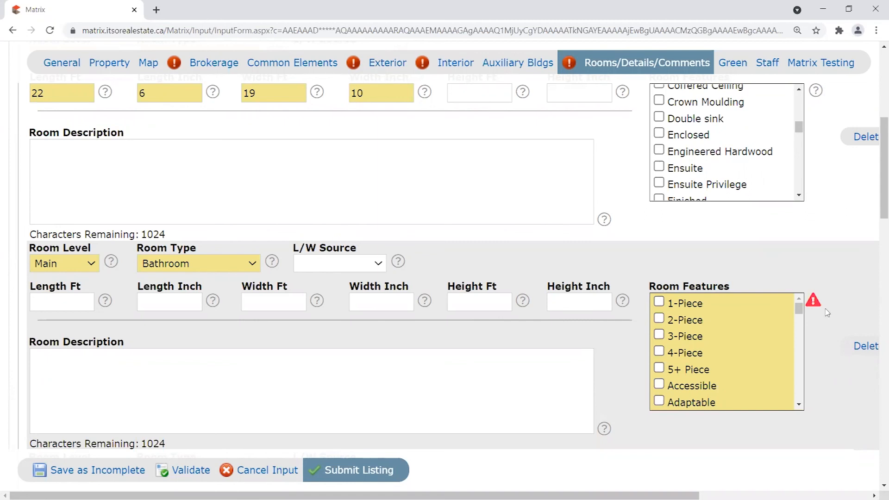
left_click(659, 335)
left_click_drag(703, 341, 669, 343)
left_click(695, 266)
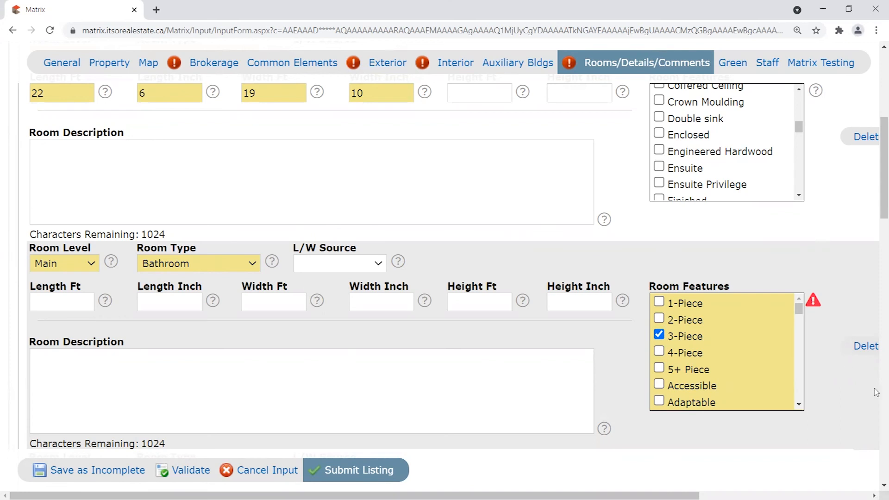
left_click_drag(703, 341, 669, 341)
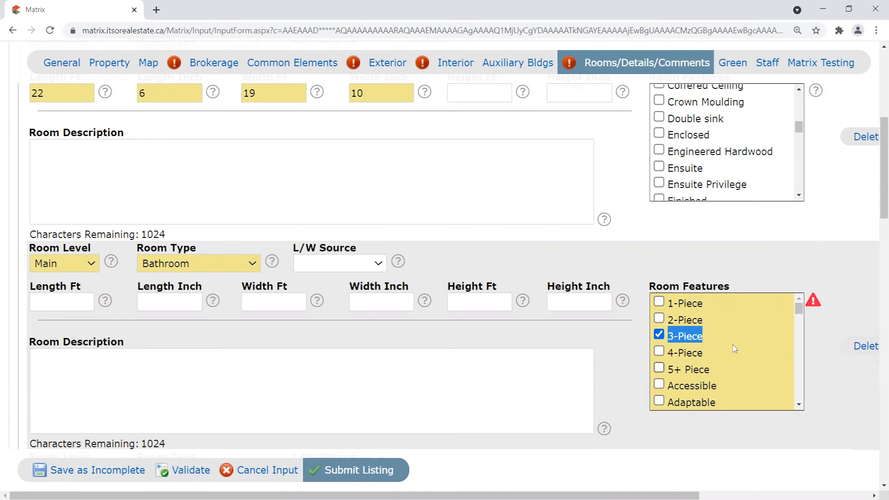
left_click(670, 254)
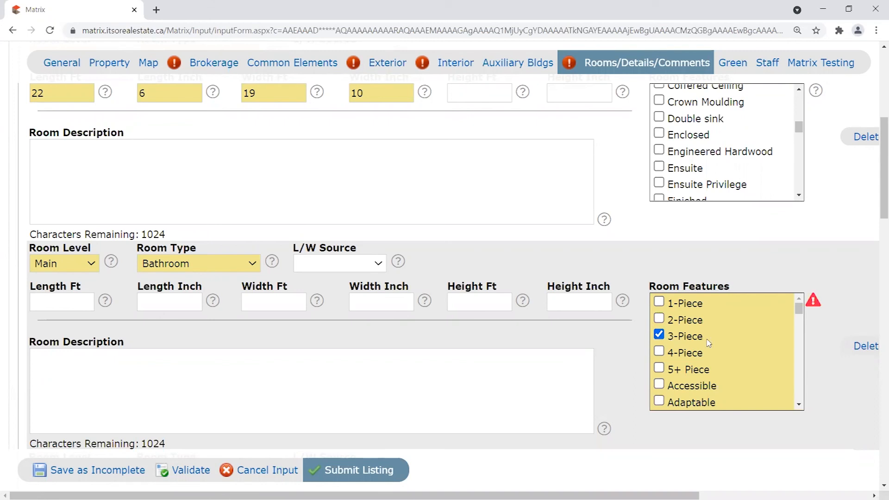
left_click_drag(713, 341, 658, 341)
left_click(608, 272)
scroll(500, 236, "down", 1)
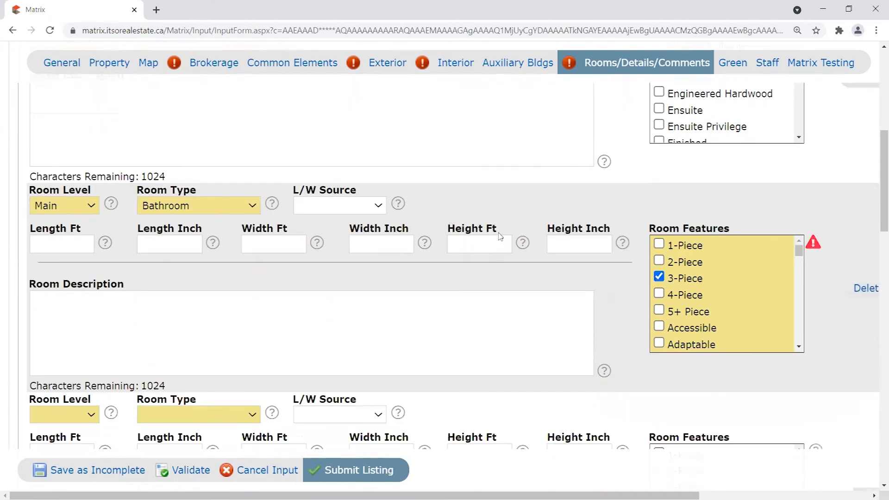
left_click(190, 471)
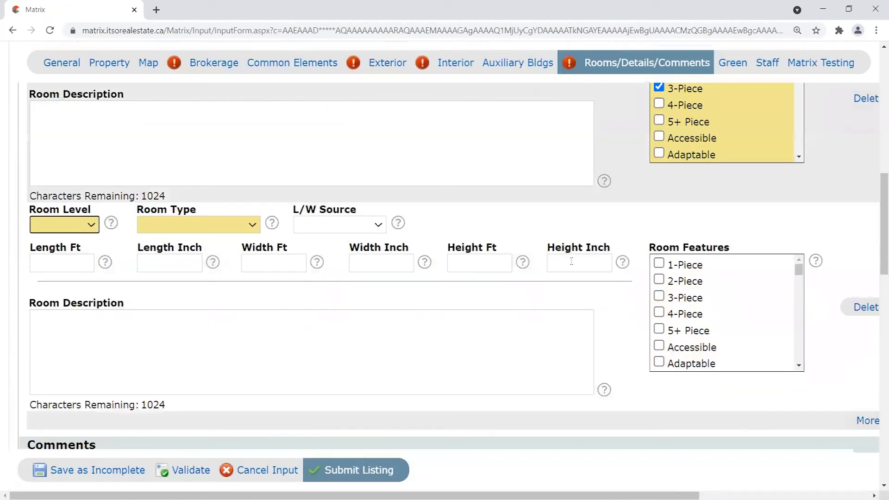
scroll(570, 306, "up", 5)
scroll(31, 182, "up", 2)
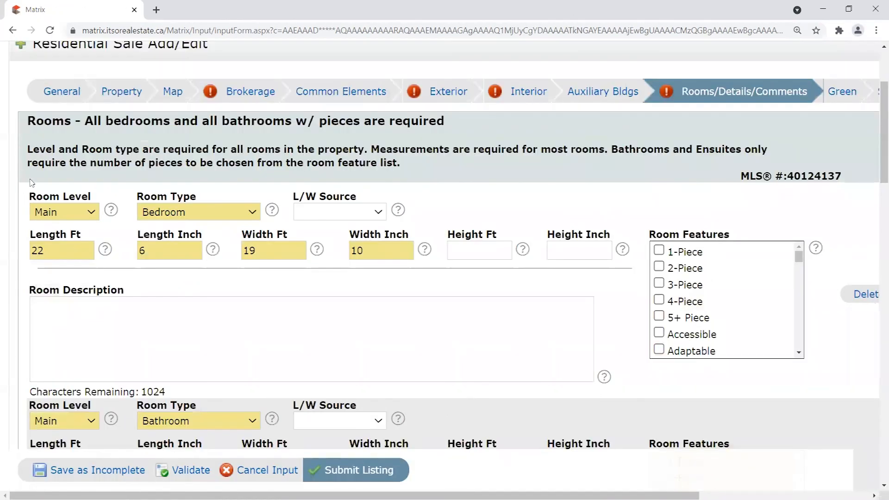
scroll(305, 191, "down", 6)
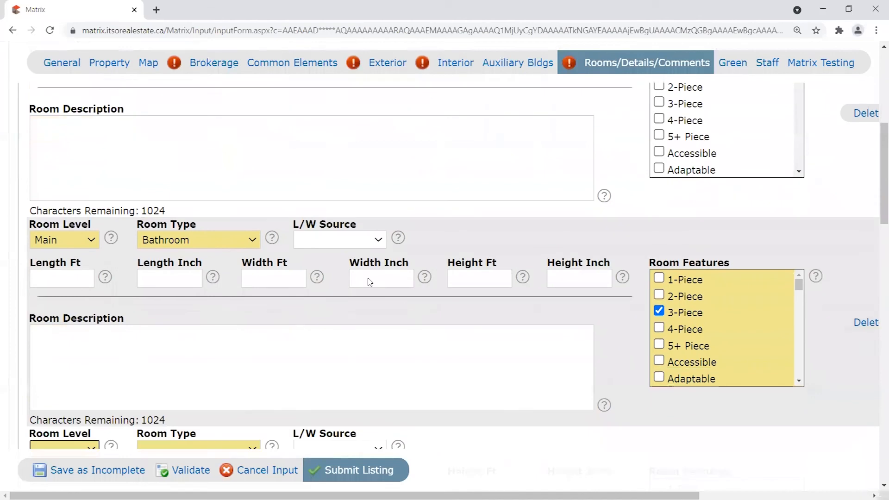
scroll(347, 268, "down", 2)
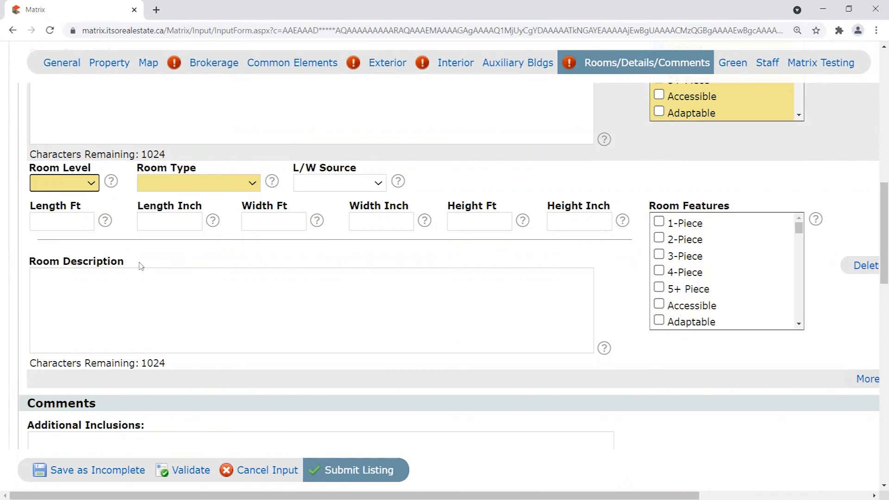
scroll(141, 266, "up", 7)
scroll(97, 361, "up", 1)
scroll(136, 307, "down", 1)
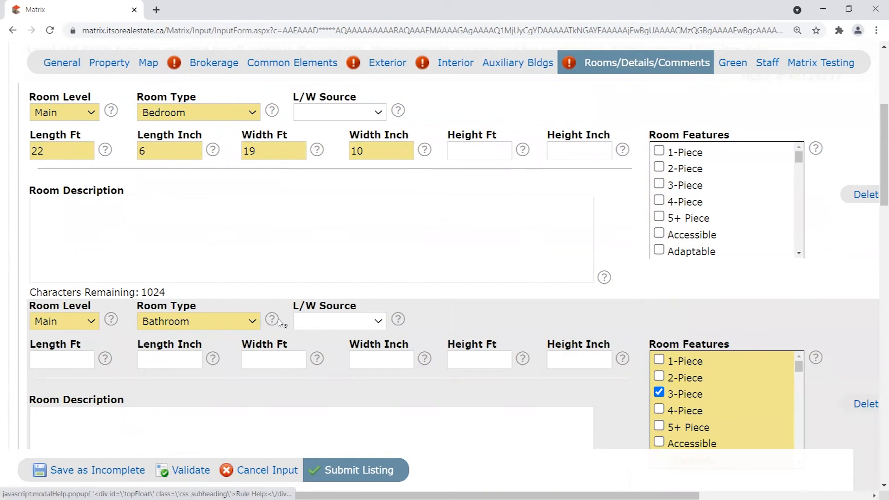
scroll(28, 116, "up", 1)
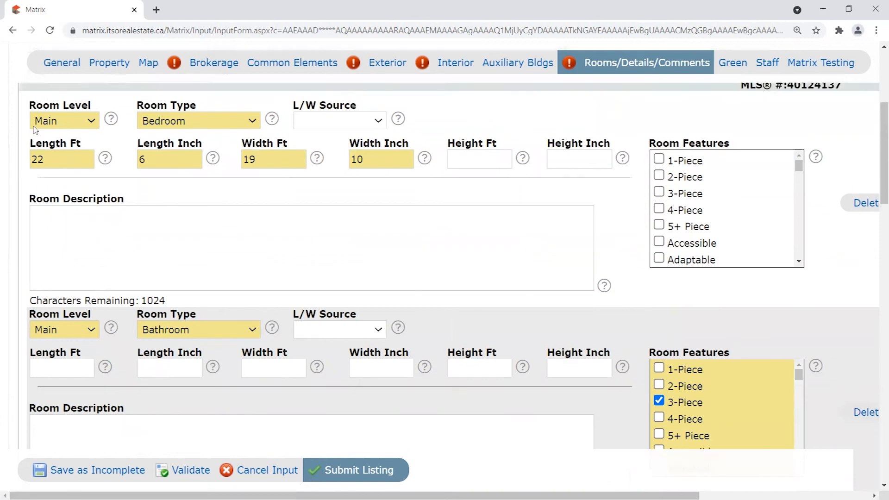
left_click_drag(29, 154, 102, 155)
left_click(27, 155)
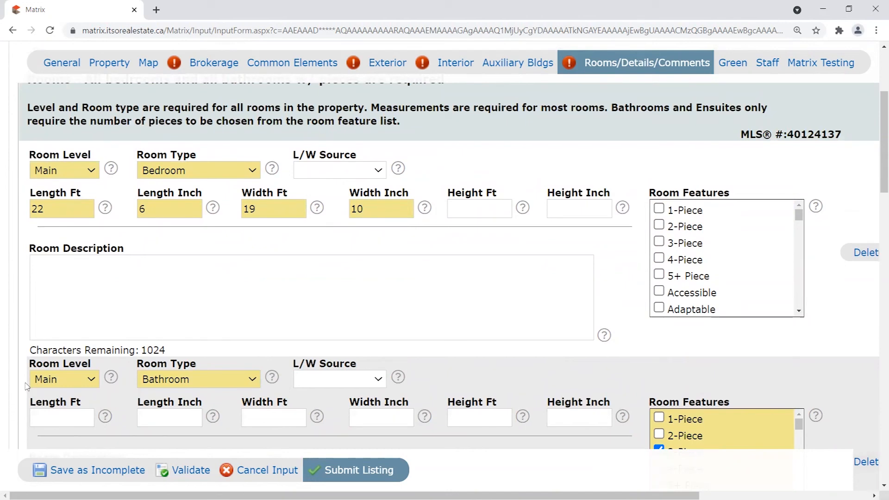
left_click_drag(22, 387, 125, 301)
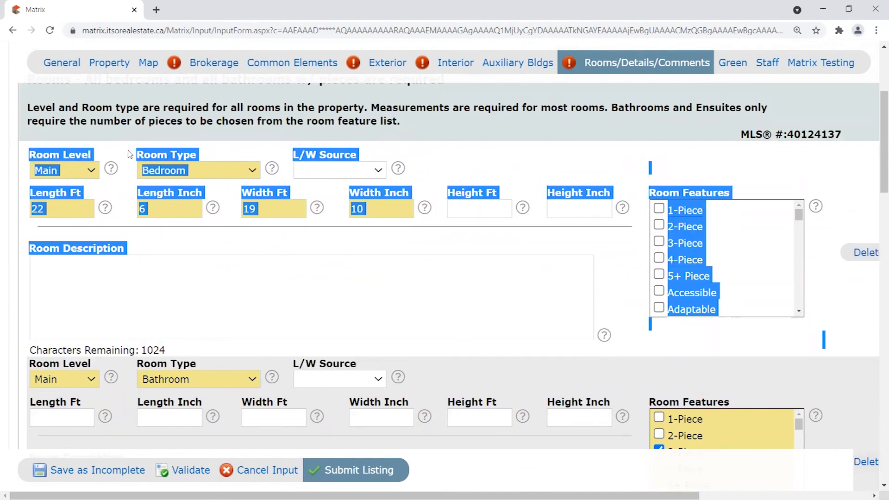
left_click(35, 130)
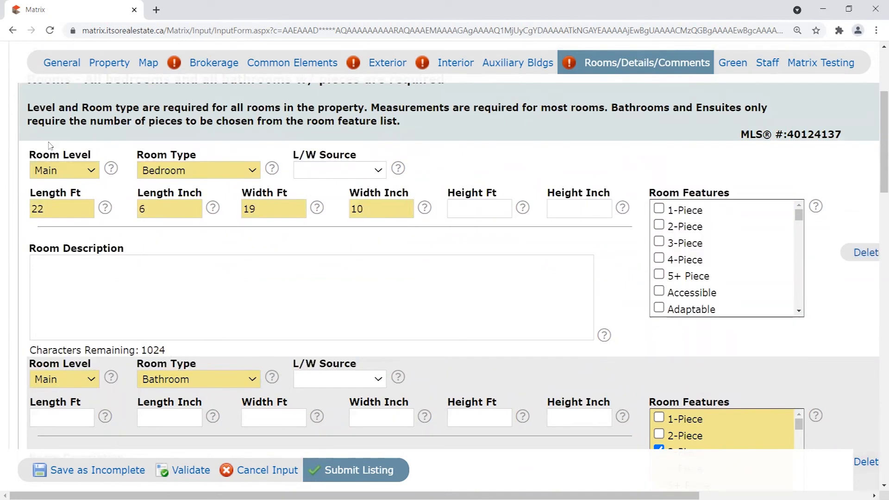
scroll(400, 375, "down", 1)
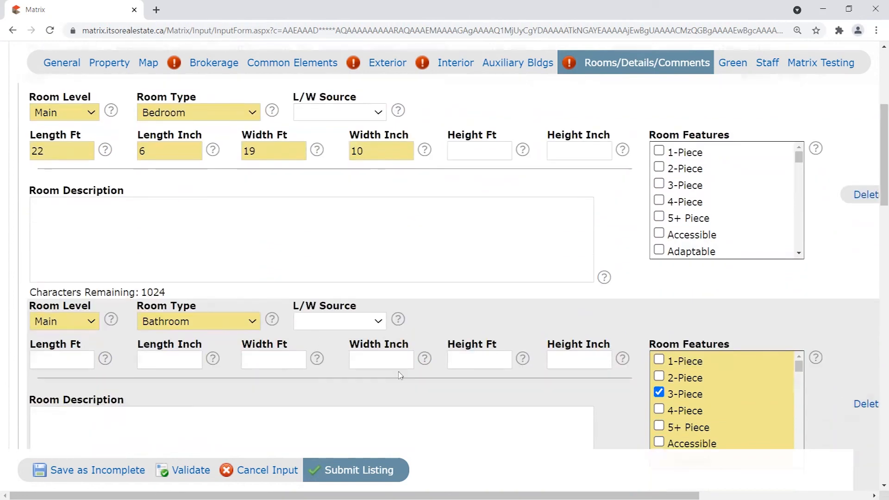
scroll(422, 384, "down", 1)
scroll(421, 384, "up", 1)
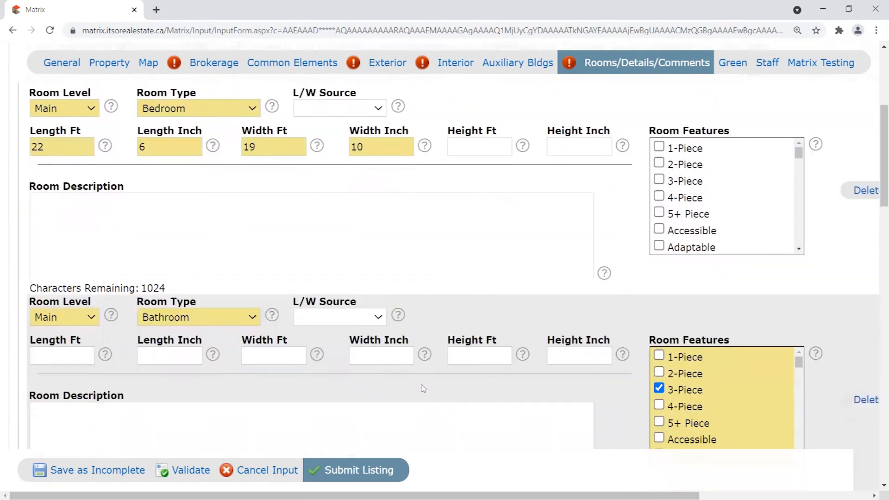
scroll(547, 252, "down", 4)
scroll(561, 256, "down", 2)
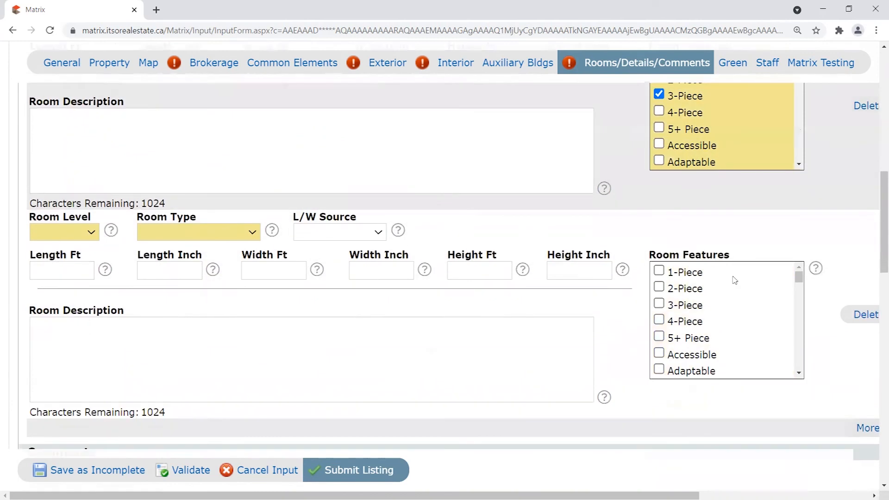
scroll(741, 371, "up", 1)
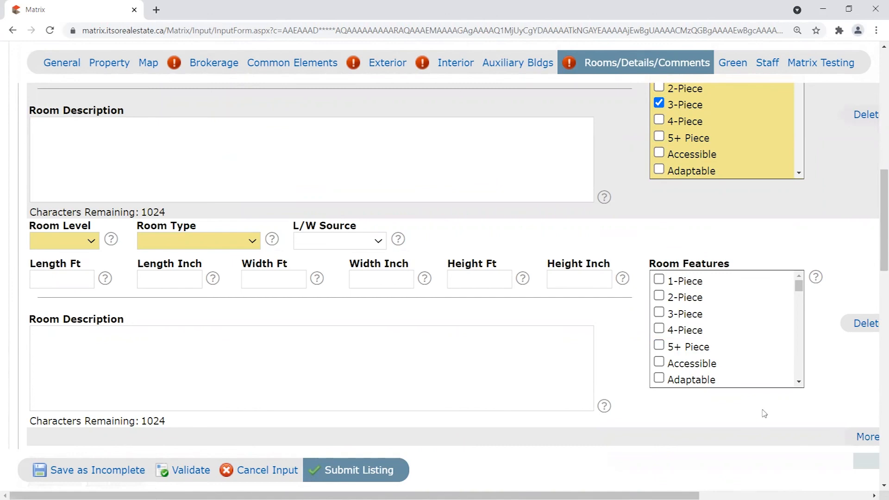
scroll(764, 414, "up", 1)
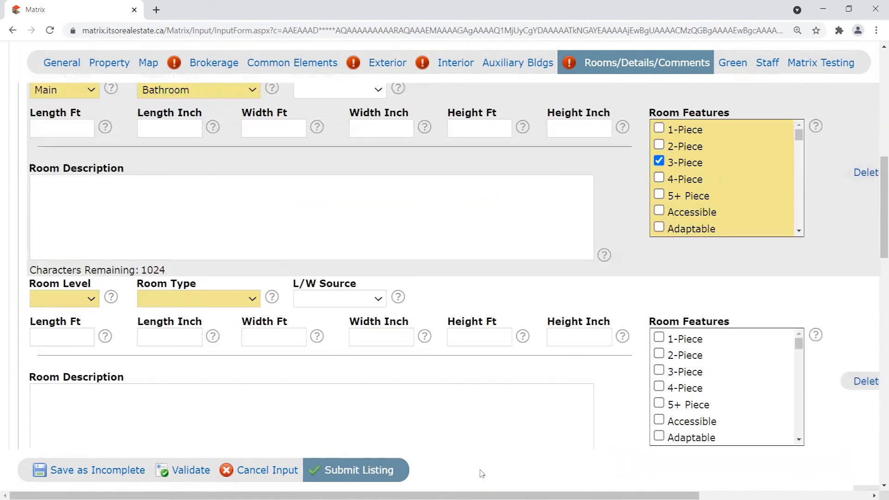
scroll(481, 475, "up", 8)
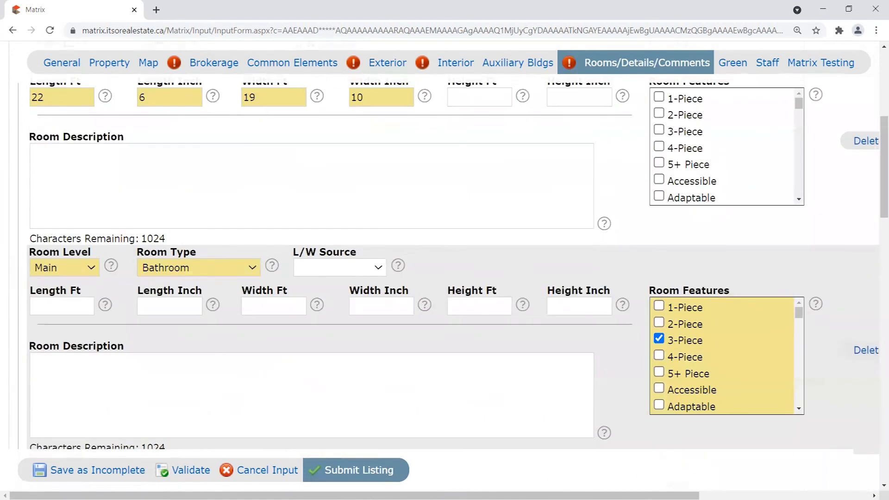
scroll(476, 447, "down", 2)
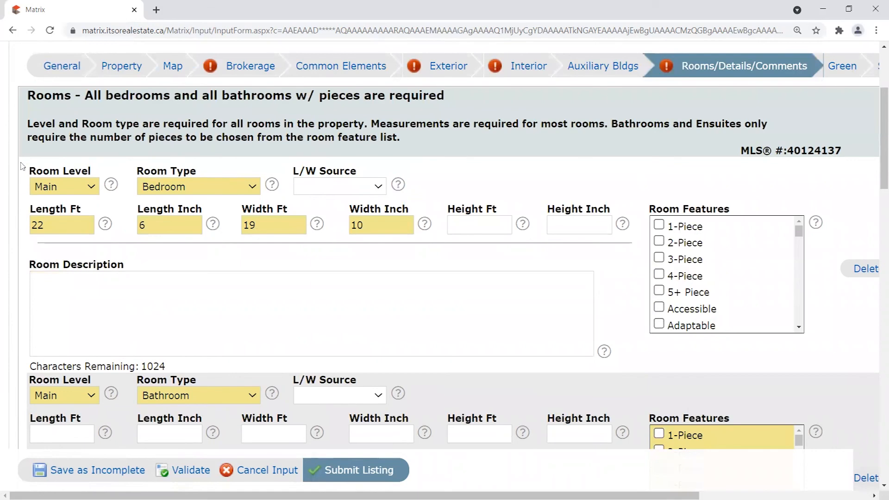
scroll(35, 166, "down", 2)
scroll(169, 310, "up", 1)
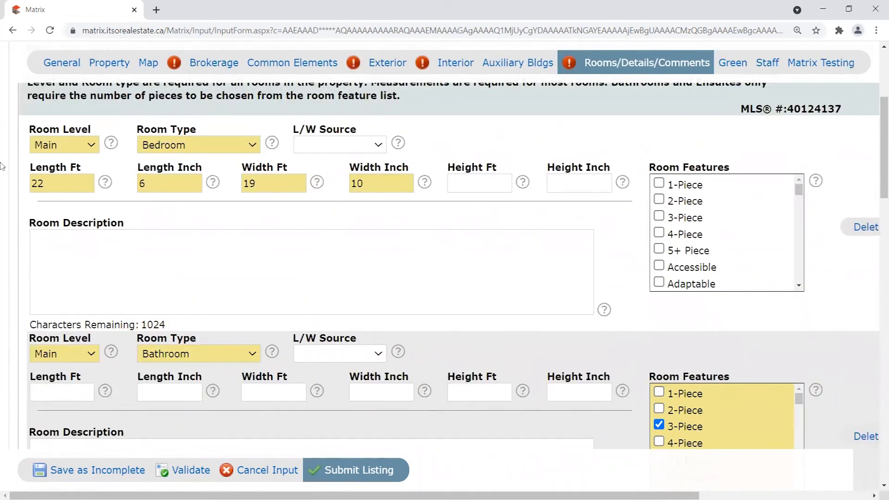
scroll(294, 297, "down", 1)
scroll(295, 296, "down", 5)
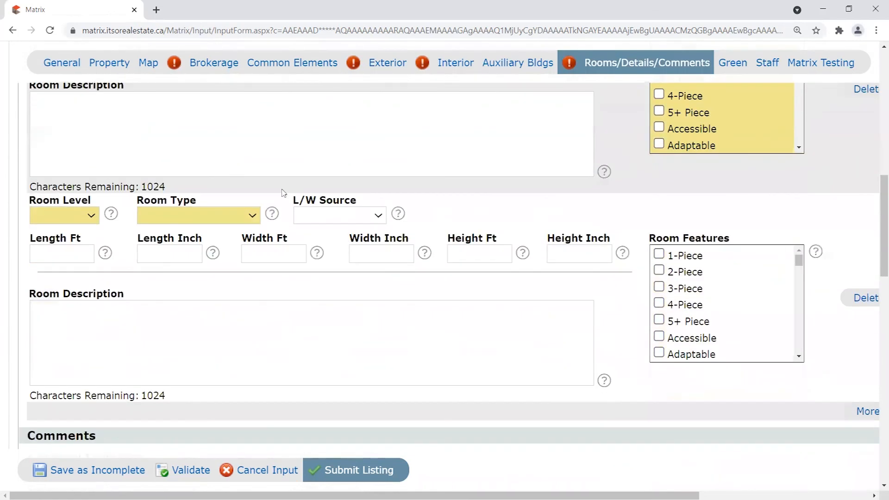
Set the empty room to a Basement Bedroom measuring 23 ft 2 in by 19 ft 8 in.
left_click(75, 216)
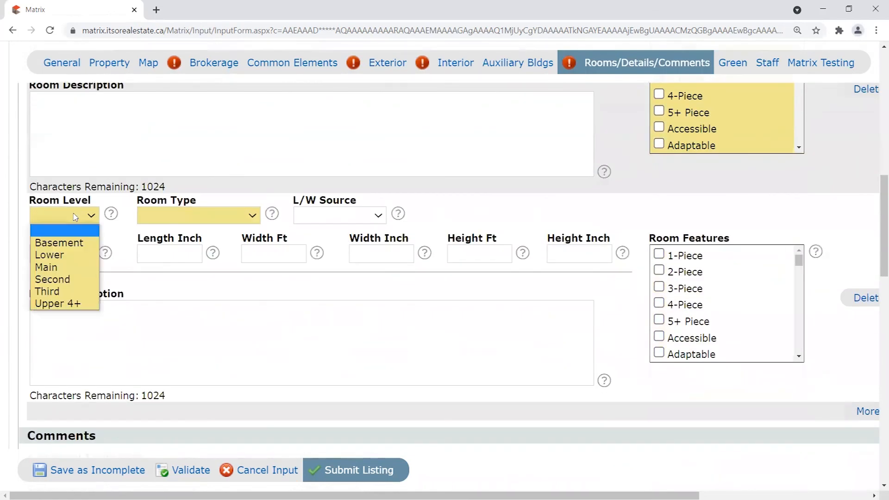
left_click(63, 245)
left_click(201, 217)
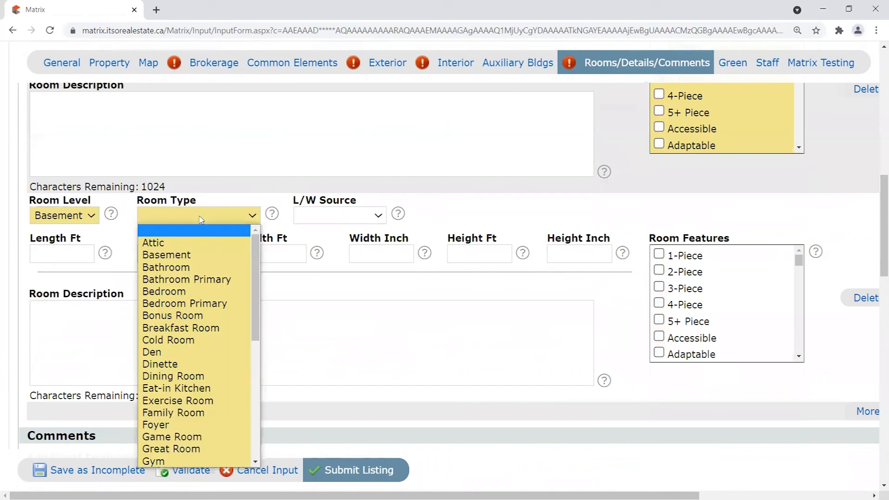
left_click(186, 291)
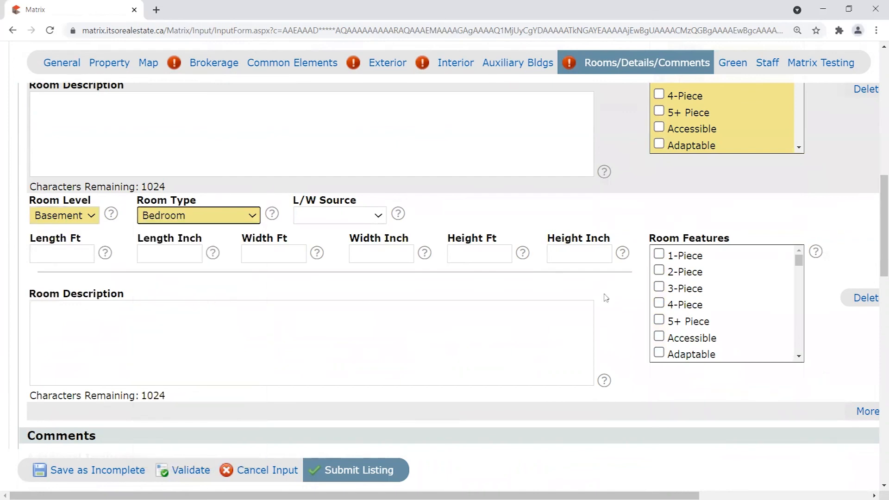
left_click(92, 256)
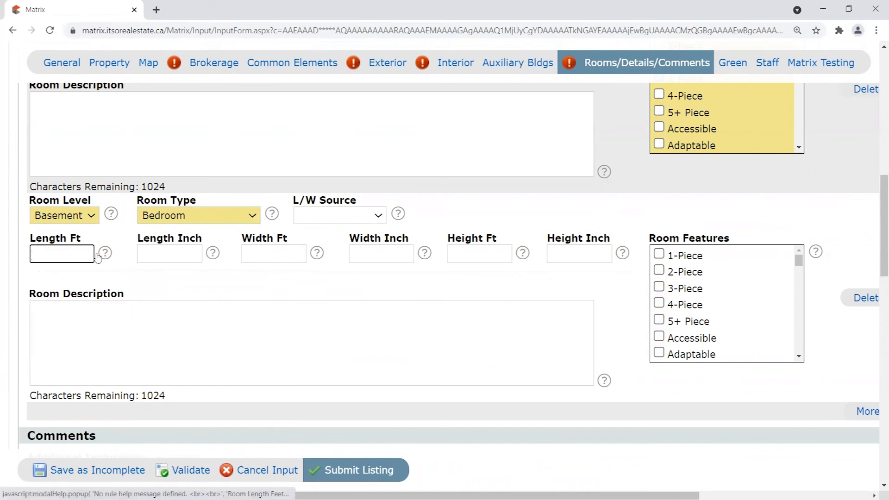
type("1")
key("BackSpace")
type("23")
key("Tab")
type("2")
key("Tab")
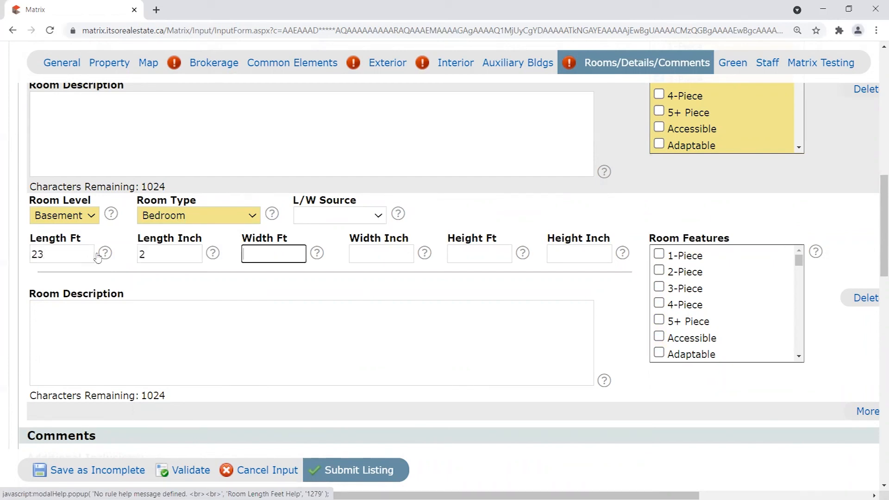
type("19")
key("Tab")
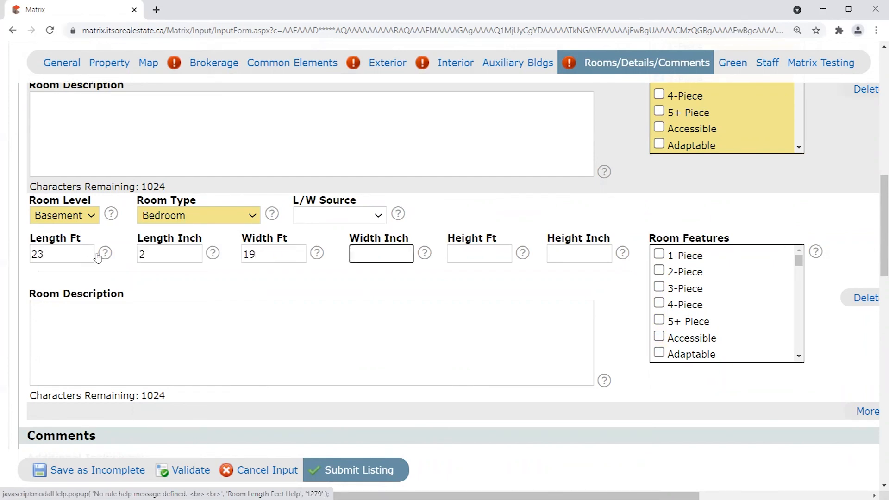
type("8")
Add a new room row as a Basement Bathroom marked 2-Piece.
scroll(97, 257, "down", 3)
scroll(57, 322, "down", 1)
scroll(113, 270, "up", 1)
left_click(867, 295)
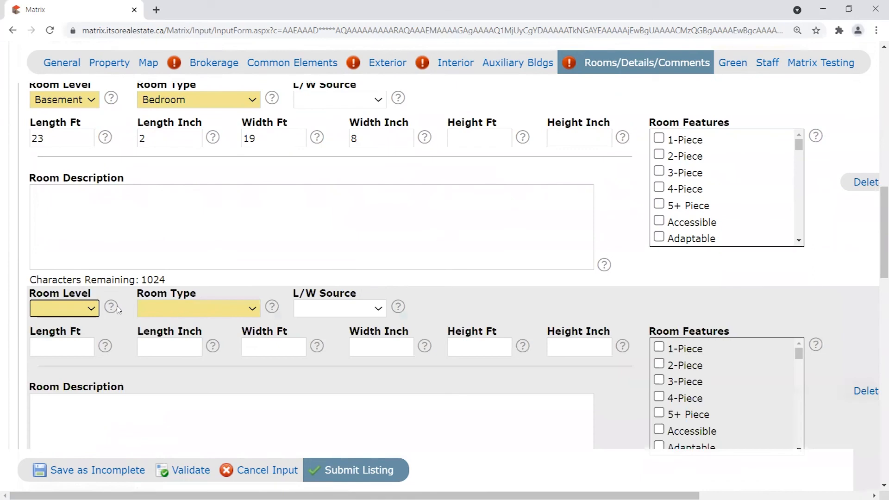
left_click(73, 308)
left_click(65, 337)
left_click(172, 309)
left_click(195, 99)
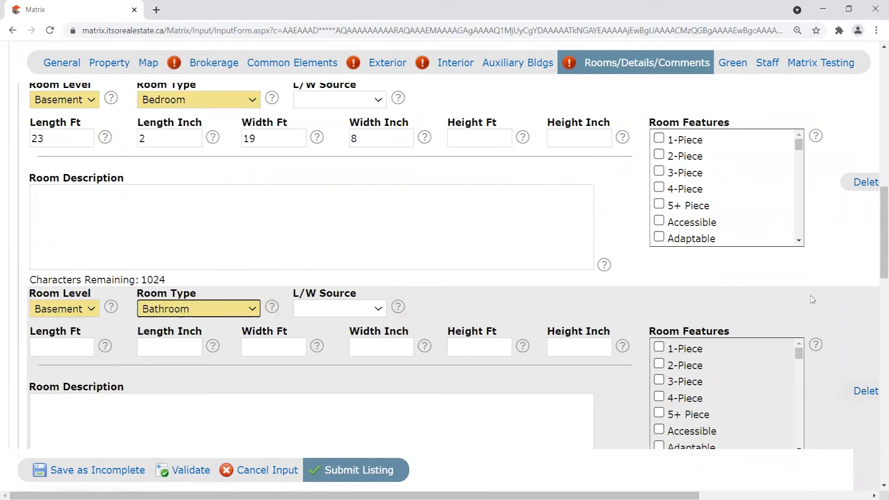
left_click(658, 364)
scroll(620, 371, "down", 1)
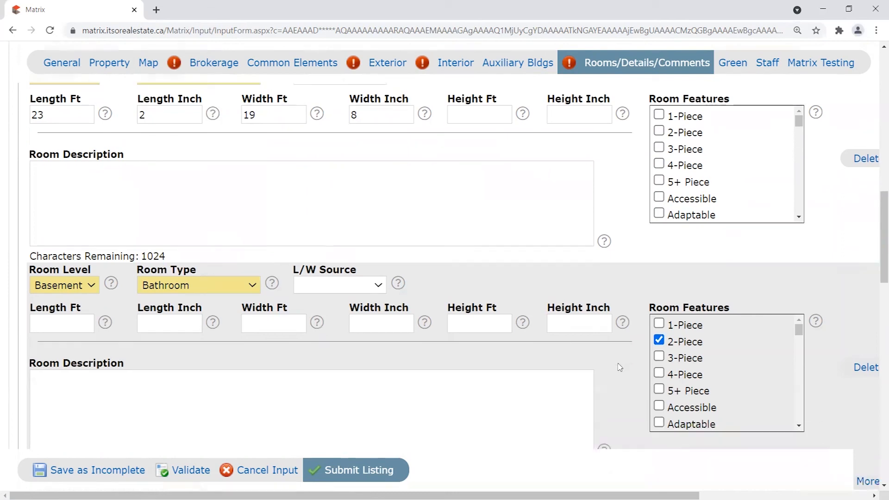
scroll(623, 357, "down", 1)
scroll(645, 348, "down", 1)
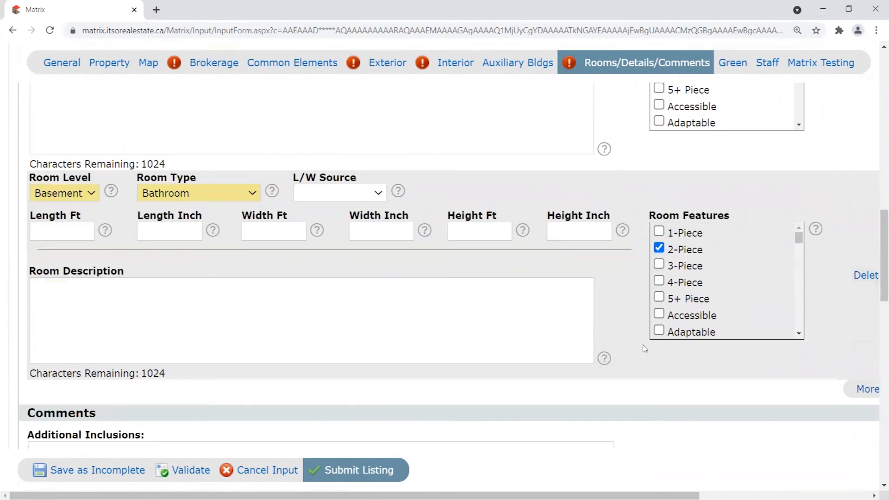
scroll(644, 348, "up", 3)
scroll(639, 333, "down", 3)
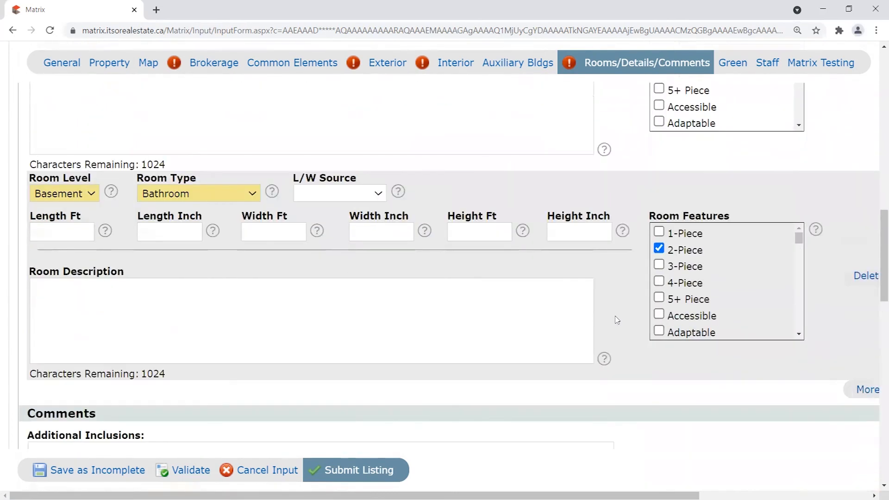
scroll(296, 407, "down", 1)
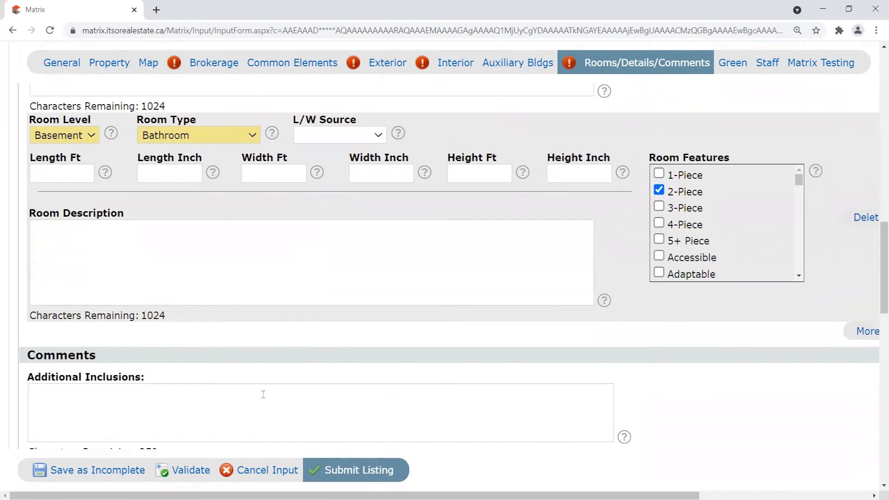
scroll(508, 329, "down", 1)
scroll(752, 320, "down", 3)
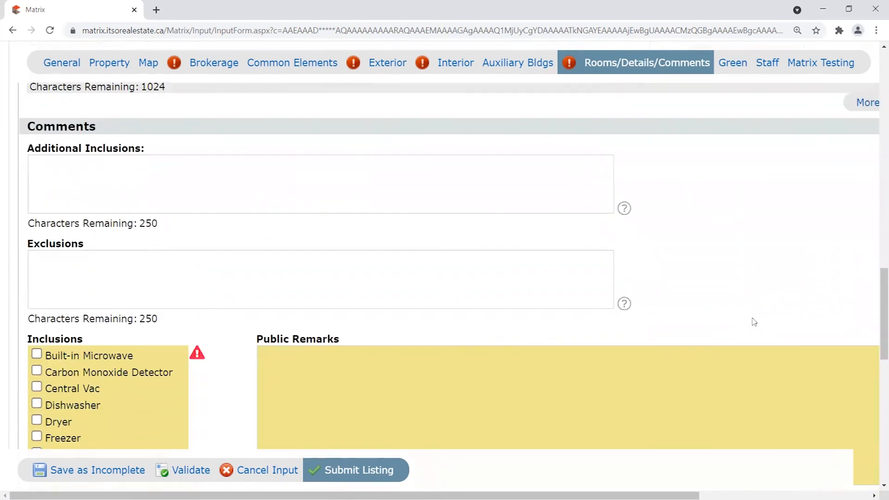
scroll(88, 236, "down", 1)
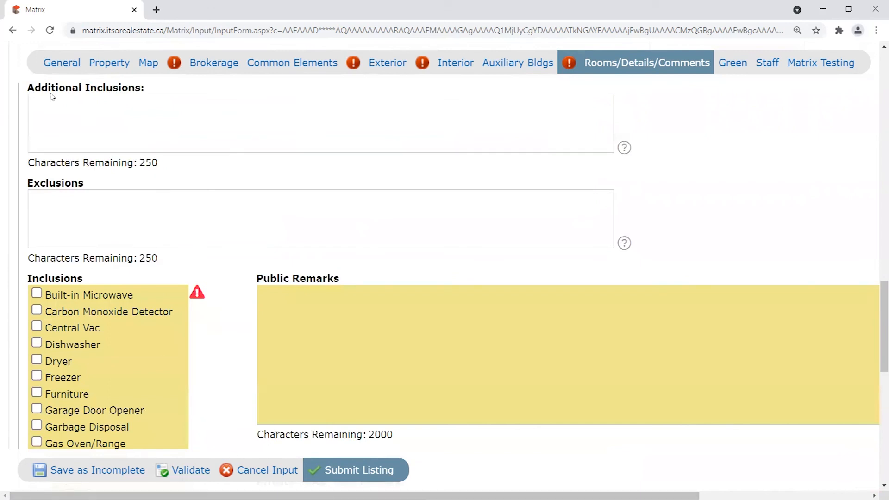
scroll(236, 344, "down", 1)
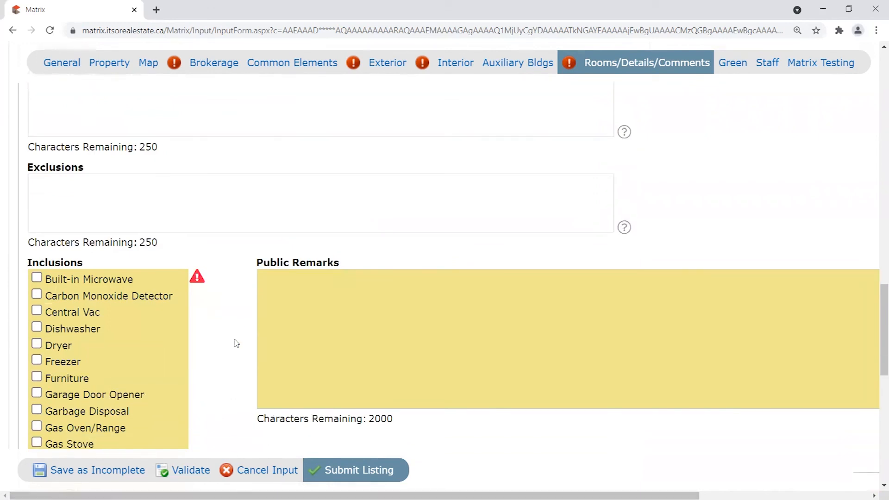
scroll(236, 343, "down", 2)
left_click(258, 223)
scroll(258, 226, "down", 1)
scroll(245, 238, "up", 1)
scroll(399, 269, "down", 1)
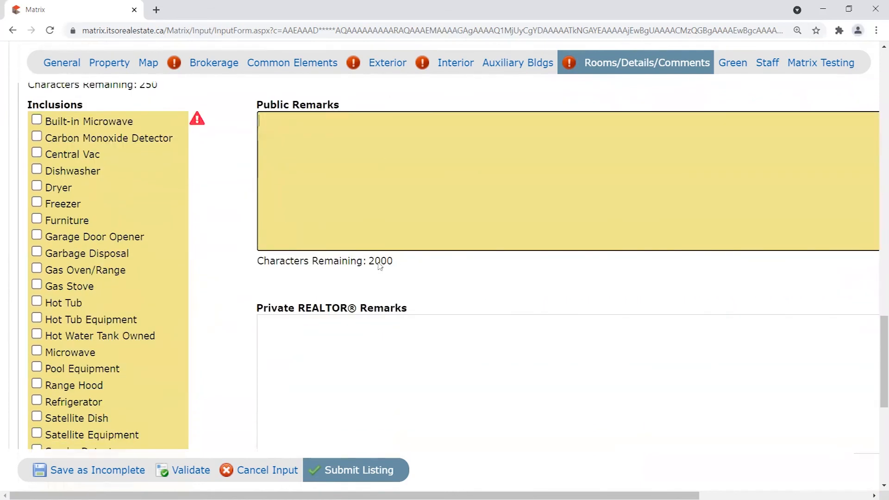
left_click_drag(390, 266, 372, 267)
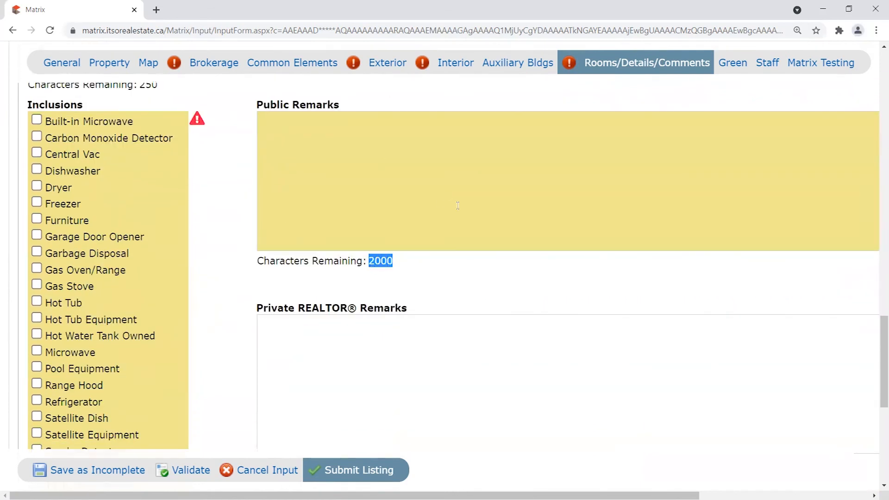
Type 'Testing amount of characters in the Public Remarks.' into Public Remarks.
left_click(426, 217)
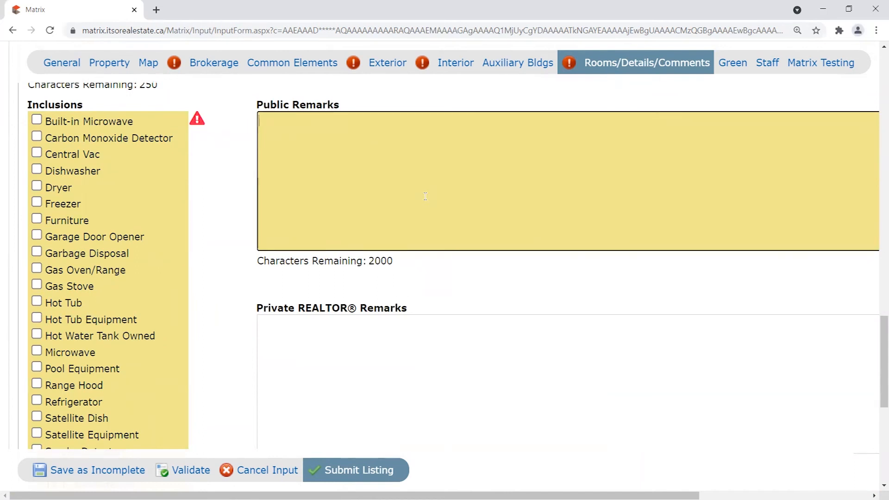
type("Te")
key("BackSpace")
key("BackSpace")
type("Testing amount of characters in thoi")
key("BackSpace")
key("BackSpace")
key("BackSpace")
type("the Public Re")
key("BackSpace")
type("rma")
key("BackSpace")
key("BackSpace")
key("BackSpace")
type("emarks.")
Copy the sentence and paste it repeatedly until the character limit is exceeded.
left_click_drag(568, 119, 240, 131)
left_click(564, 146)
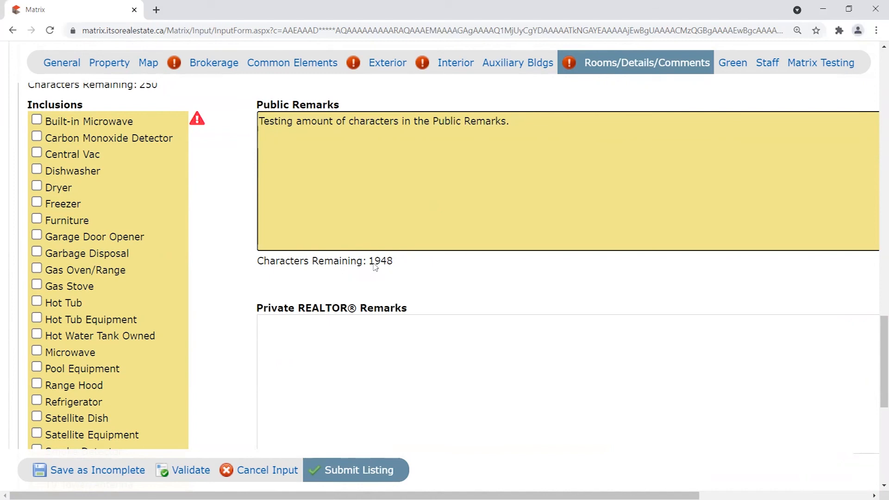
left_click_drag(381, 262, 400, 266)
left_click(566, 139)
key("ctrl+v")
key("ctrl+v")
key("ctrl+v")
key("ctrl+v")
key("ctrl+v")
key("ctrl+v")
key("ctrl+v")
key("ctrl+v")
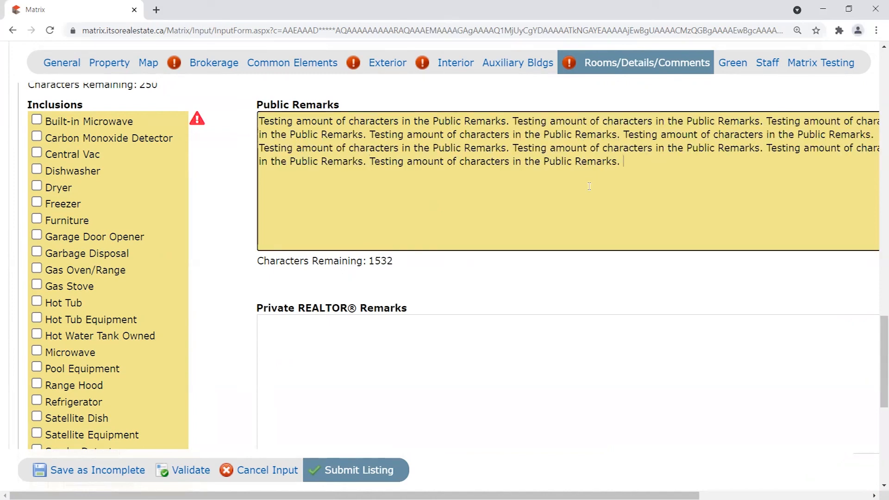
key("ctrl+v")
key("ctrl+v")
key("ctrl+v")
key("ctrl+v")
key("ctrl+v")
key("ctrl+v")
key("ctrl+v")
key("ctrl+v")
key("ctrl+v")
key("ctrl+v")
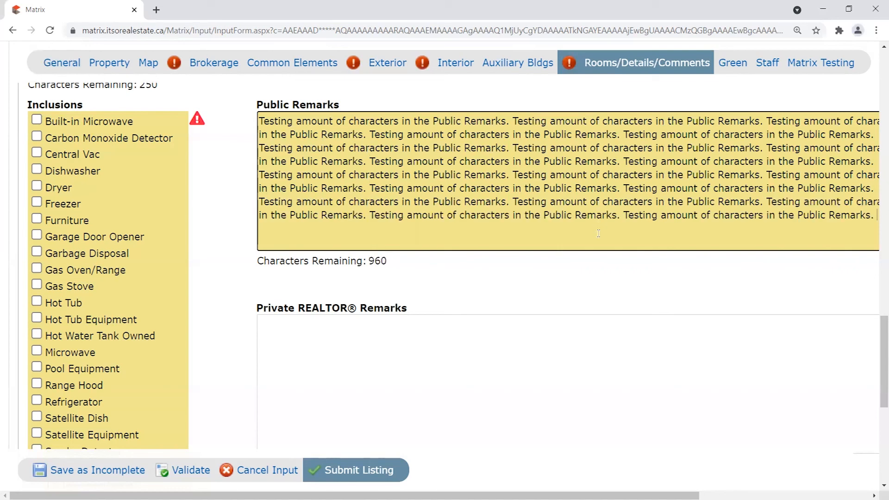
key("ctrl+v")
key("ctrl+v")
key("ctrl+v")
key("ctrl+v")
key("ctrl+v")
key("ctrl+v")
key("ctrl+v")
key("ctrl+v")
key("ctrl+v")
key("ctrl+v")
key("ctrl+v")
key("ctrl+v")
key("ctrl+v")
key("ctrl+v")
key("ctrl+v")
key("ctrl+v")
key("ctrl+v")
key("ctrl+v")
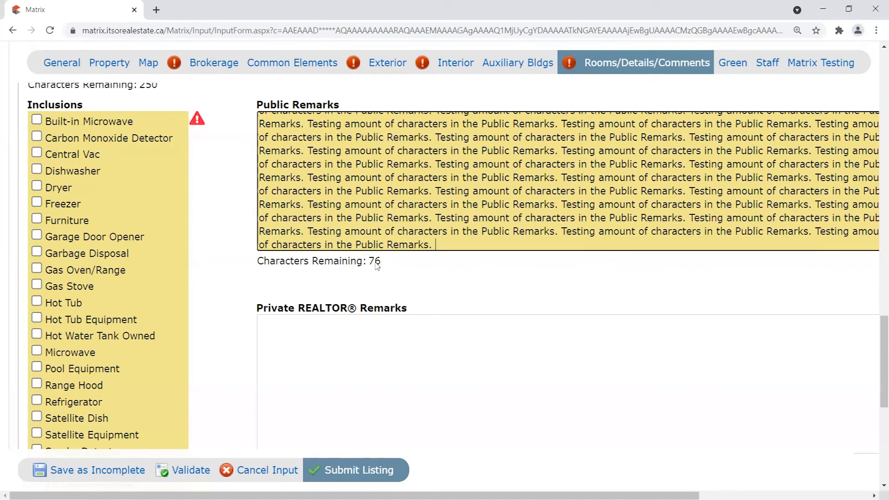
key("ctrl+v")
key("ctrl+v")
key("ctrl+v")
Delete the excess and unfinished trailing text so 25 characters remain.
left_click(673, 229, "shift")
key("BackSpace")
key("BackSpace")
key("BackSpace")
key("BackSpace")
key("BackSpace")
key("BackSpace")
left_click_drag(714, 238, 470, 257)
key("BackSpace")
key("BackSpace")
key("BackSpace")
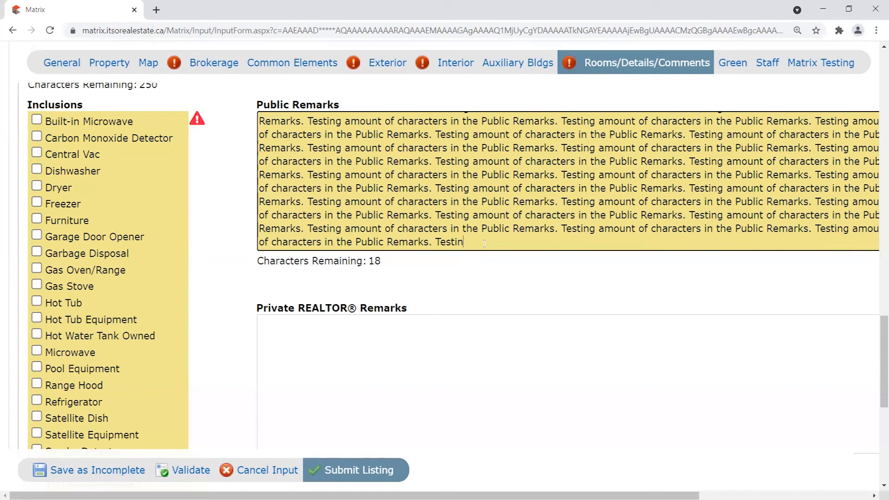
key("BackSpace")
key("BackSpace")
key("BackSpace")
key("BackSpace")
key("BackSpace")
key("BackSpace")
key("BackSpace")
scroll(509, 445, "right", 1)
left_click_drag(856, 182, 866, 209)
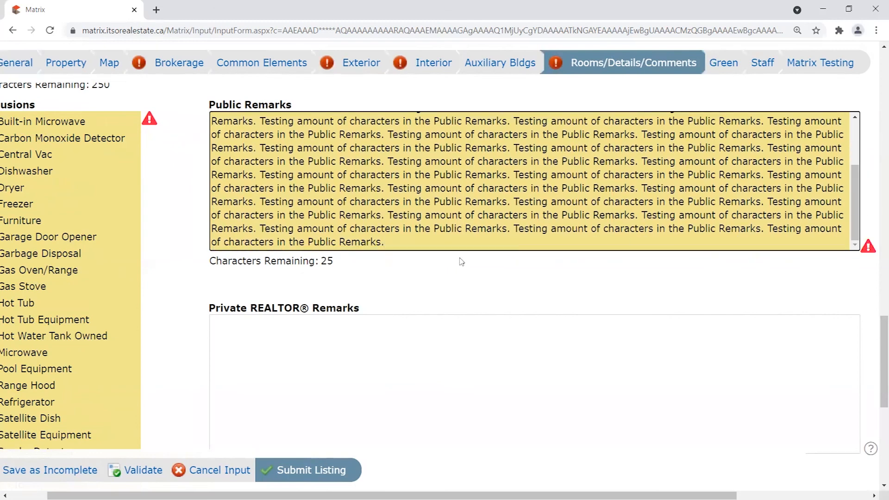
left_click_drag(351, 244, 230, 118)
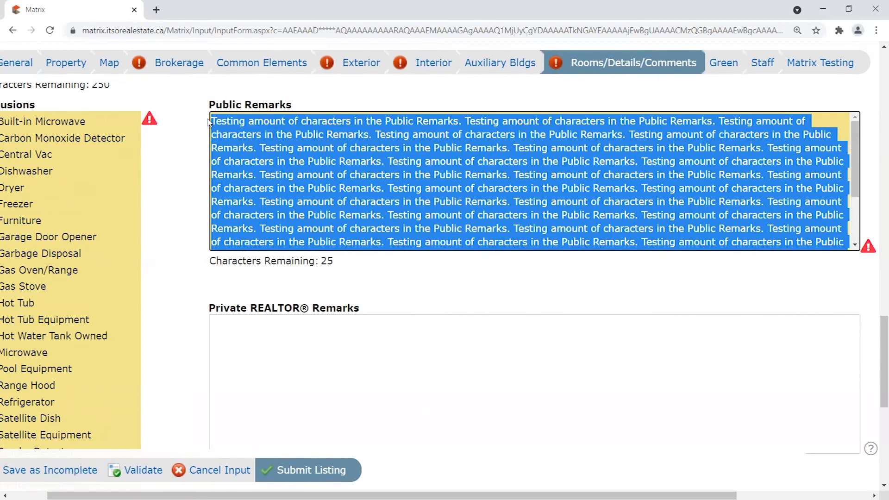
Clear Public Remarks, try the sample 'This is a house.', then delete it.
key("BackSpace")
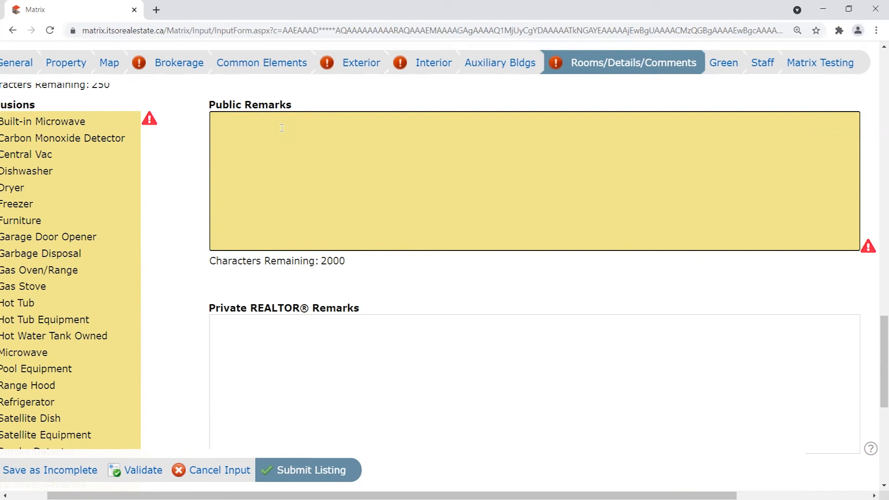
type("This is a house.")
key("BackSpace")
left_click(339, 386)
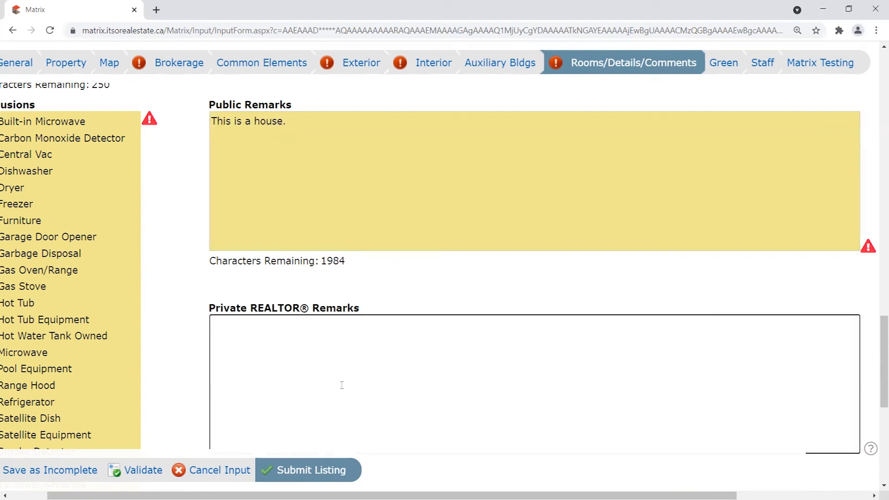
type("O")
key("BackSpace")
left_click_drag(303, 119, 159, 92)
left_click_drag(222, 495, 247, 495)
left_click(326, 163)
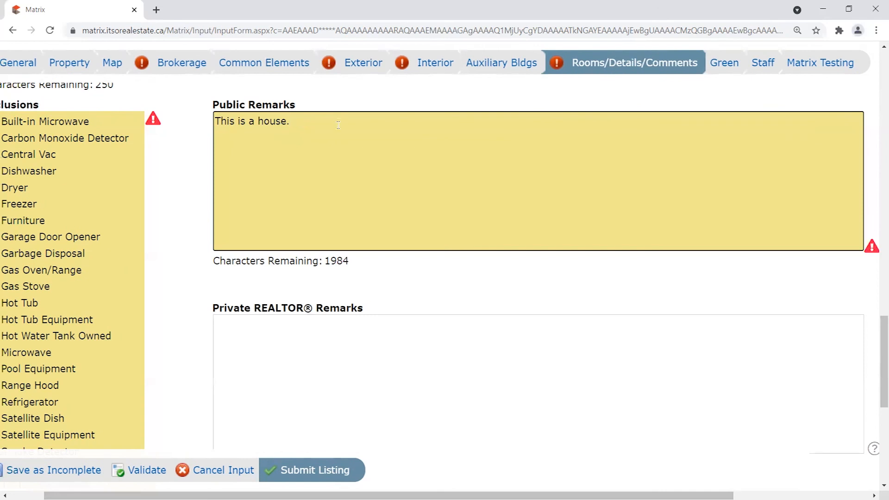
left_click_drag(338, 124, 214, 121)
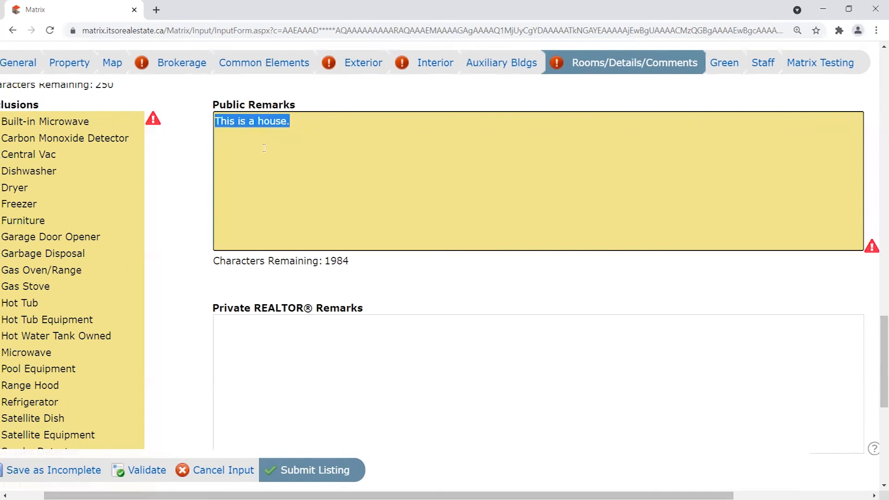
key("BackSpace")
Try the remark 'S/S, ELFs,' and clear Public Remarks again.
left_click_drag(883, 338, 883, 325)
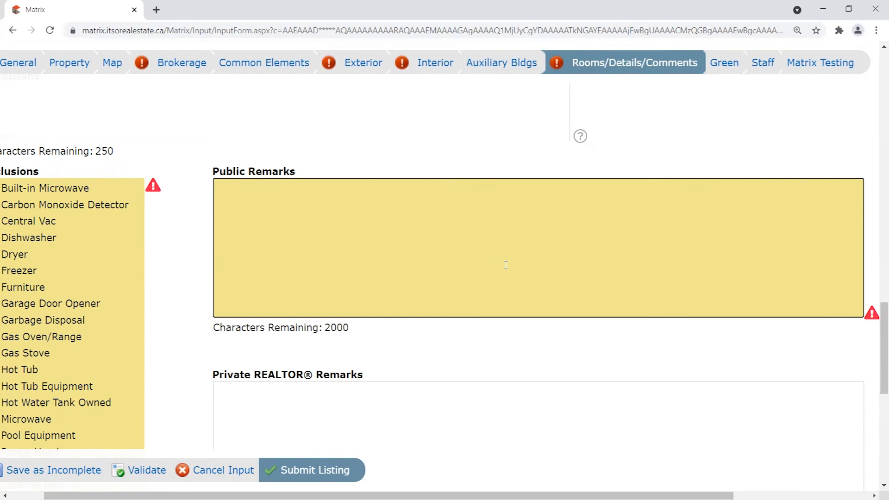
type("S/S, ELFs,")
left_click_drag(268, 187, 180, 185)
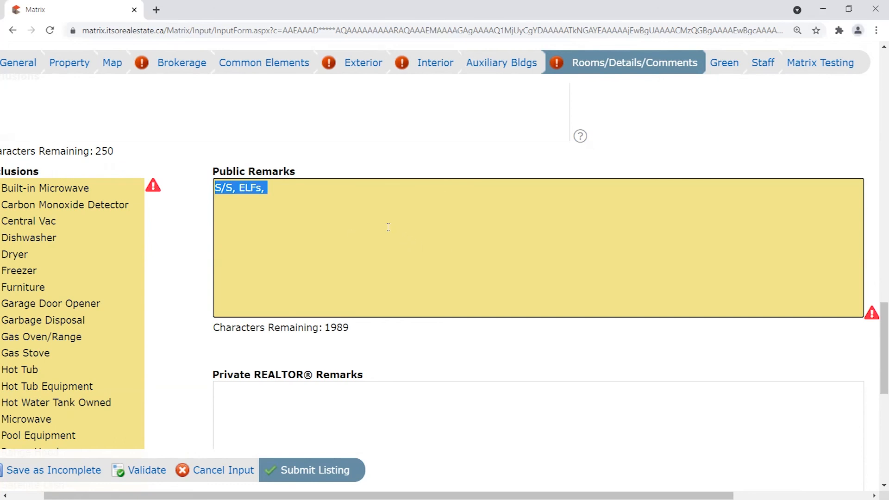
left_click(323, 197)
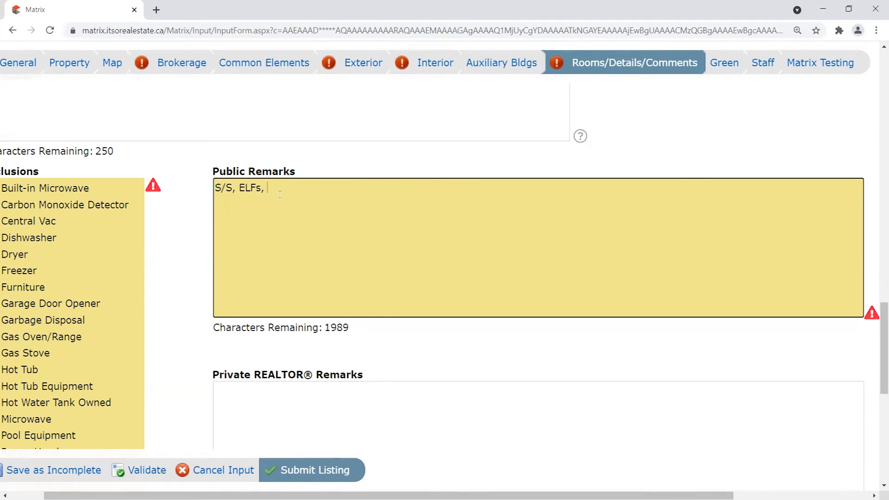
key("ctrl+a")
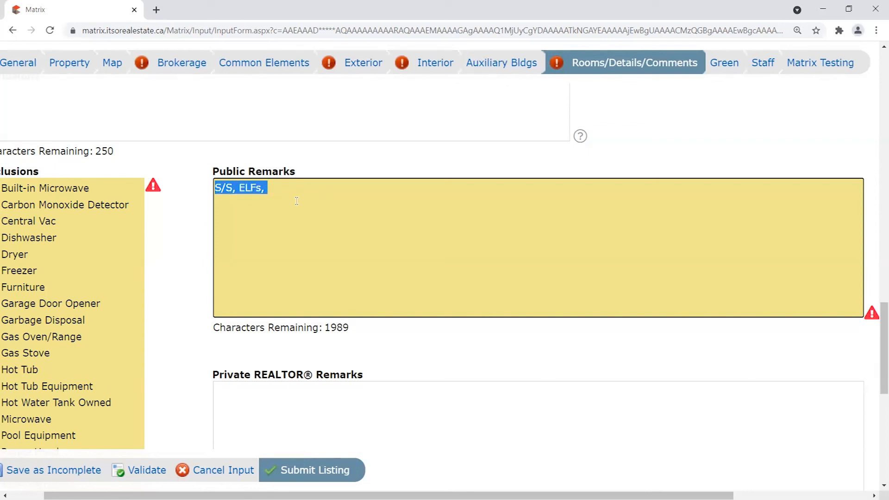
key("BackSpace")
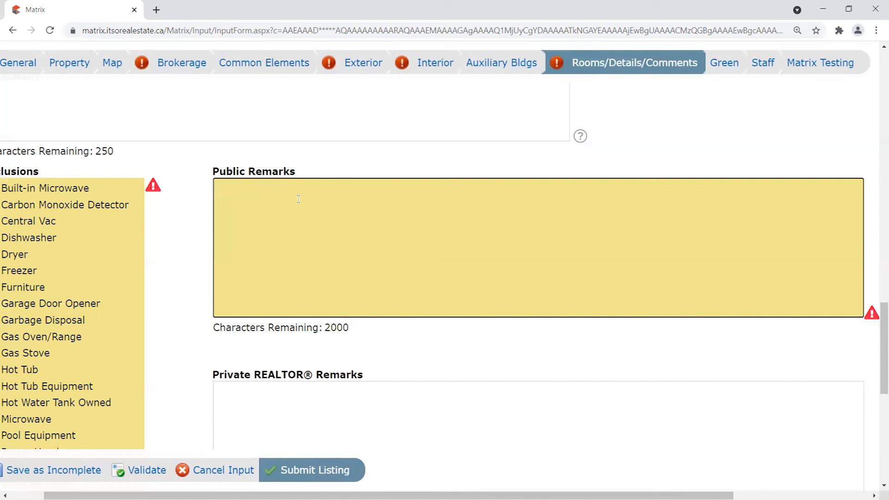
Check the 850-character allowance and save the listing as incomplete.
scroll(324, 193, "down", 2)
scroll(385, 187, "up", 1)
scroll(385, 187, "down", 1)
double_click(340, 415)
left_click(309, 291)
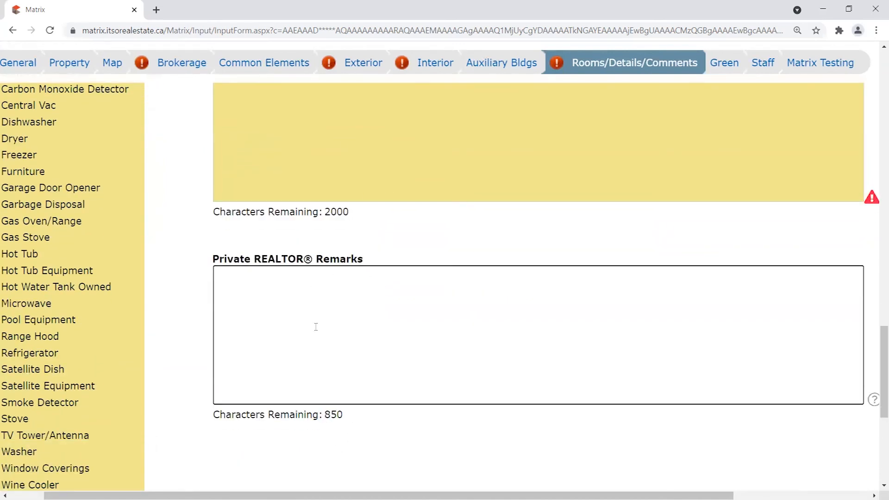
scroll(193, 335, "down", 4)
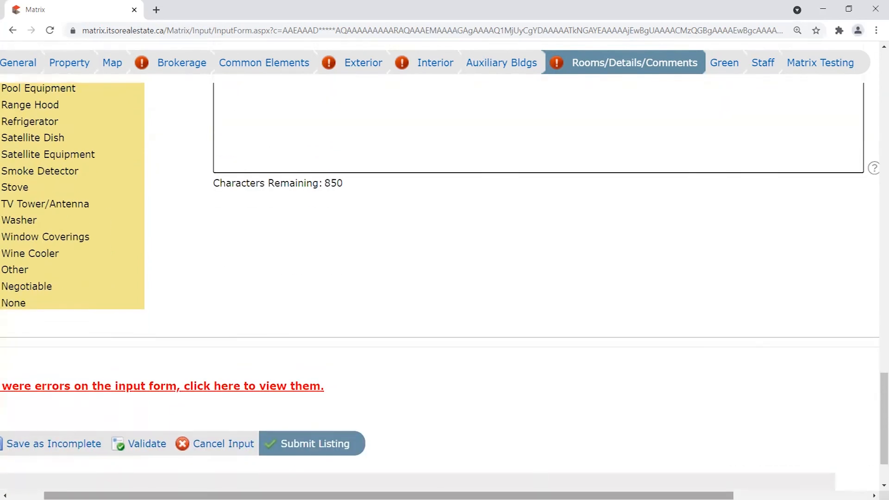
scroll(445, 250, "left", 2)
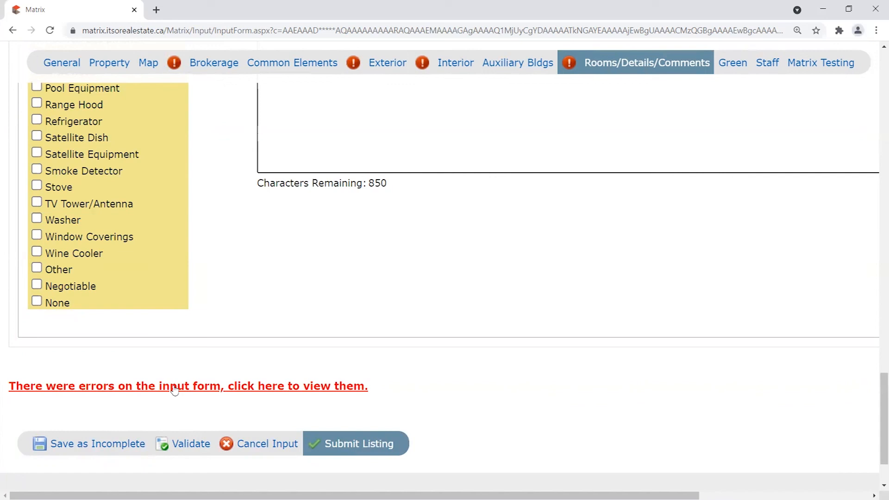
left_click(106, 446)
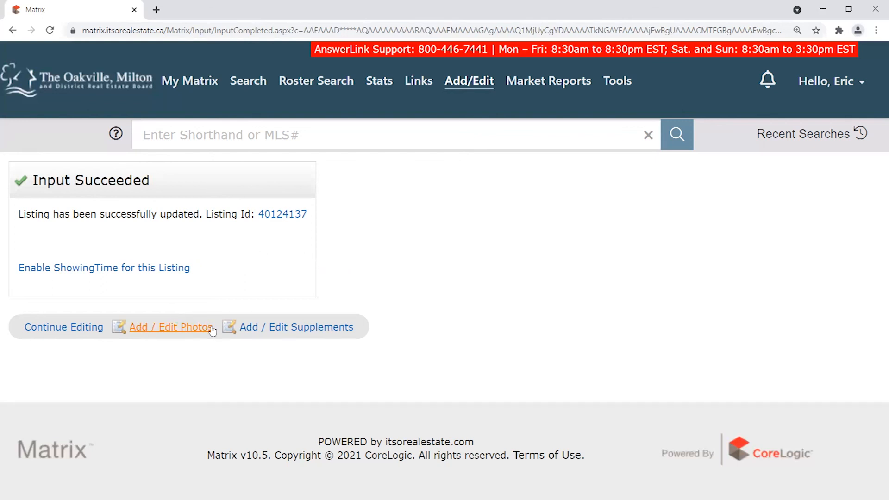
Review the Input Succeeded confirmation, then go to the listing's Add / Edit Photos page.
left_click_drag(216, 330, 125, 328)
left_click(126, 336)
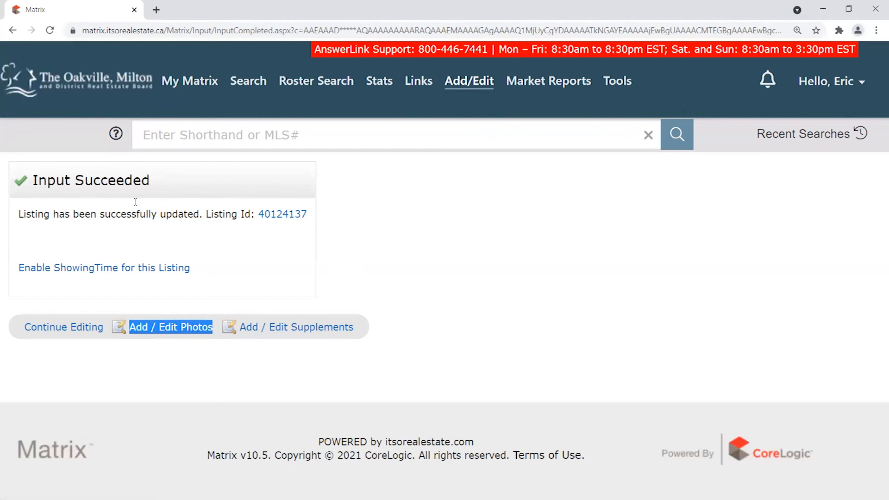
left_click_drag(33, 182, 155, 185)
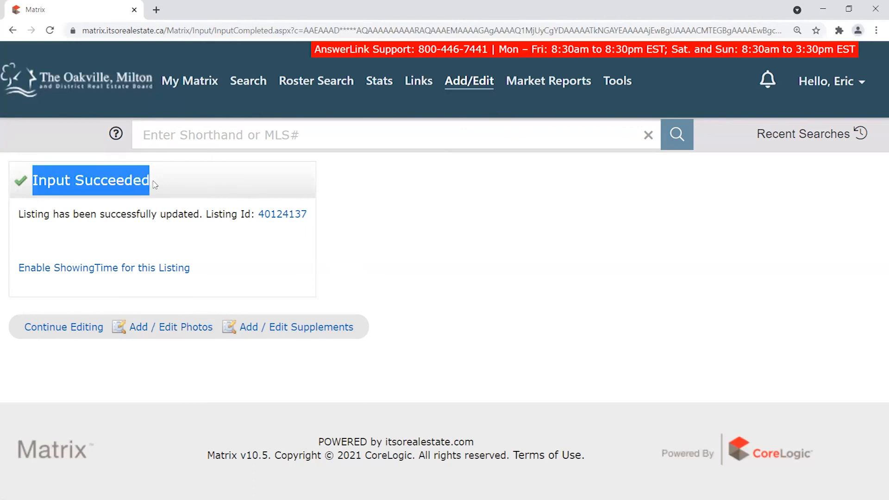
left_click(167, 327)
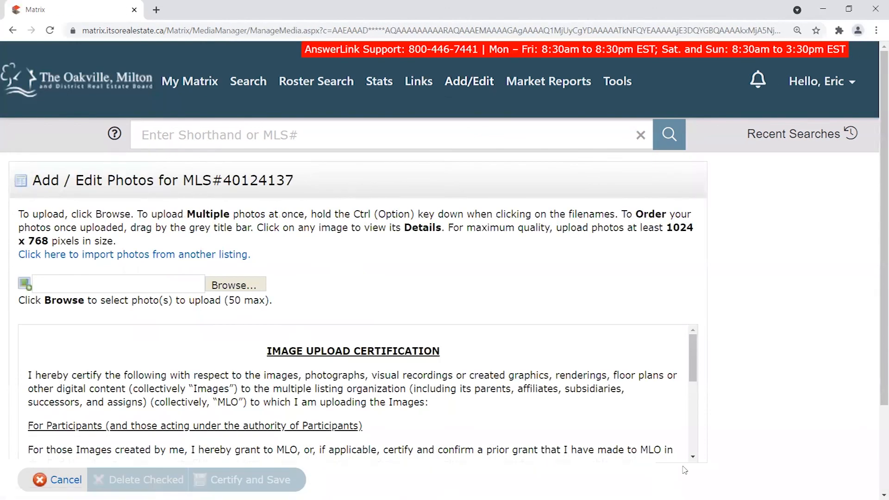
Cancel out of the photo page, discard unsaved changes, and return to the Matrix home dashboard.
left_click(64, 480)
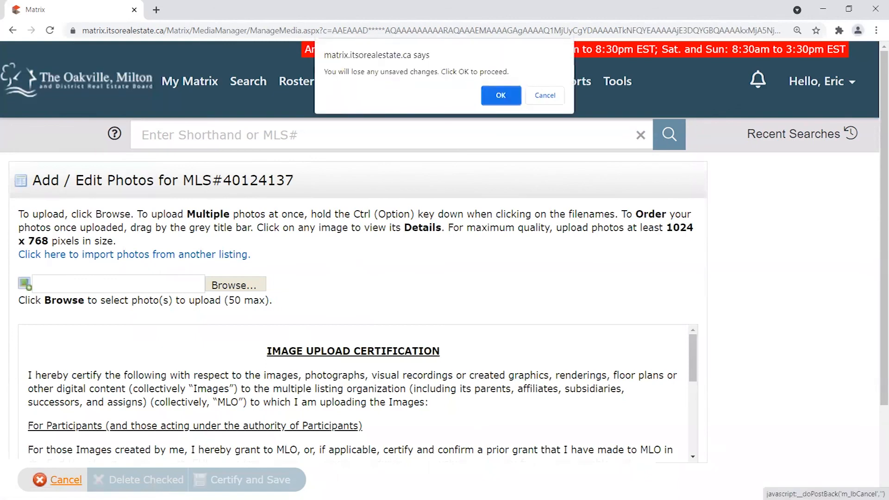
left_click(505, 96)
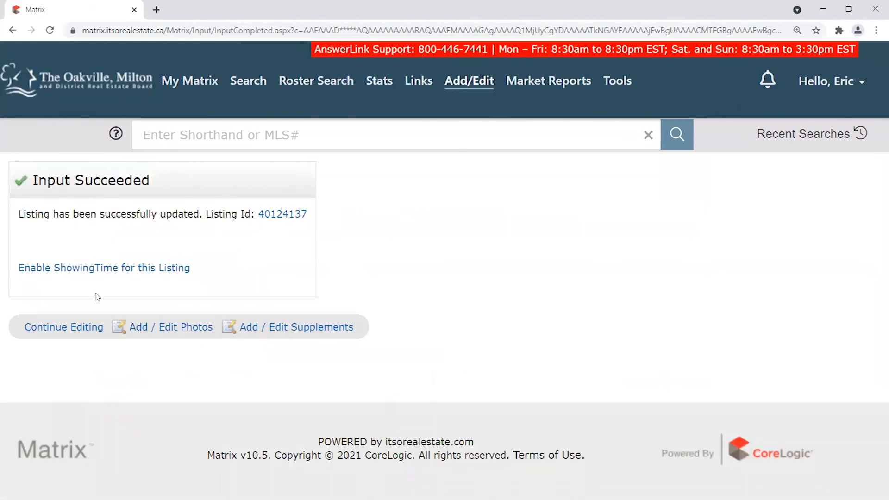
left_click(83, 92)
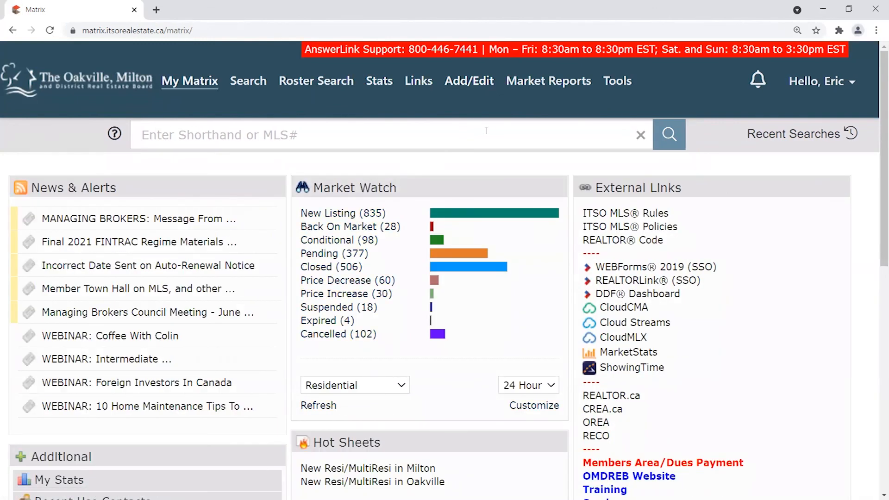
left_click(469, 81)
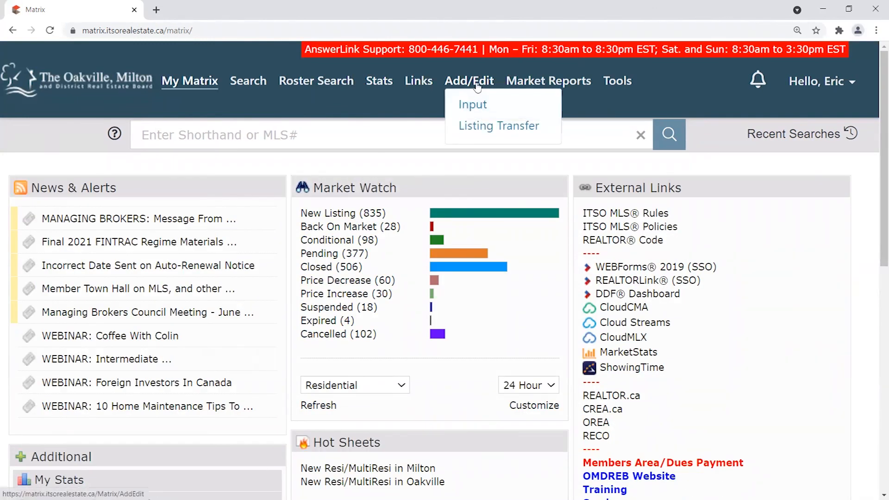
left_click(477, 107)
left_click(125, 279)
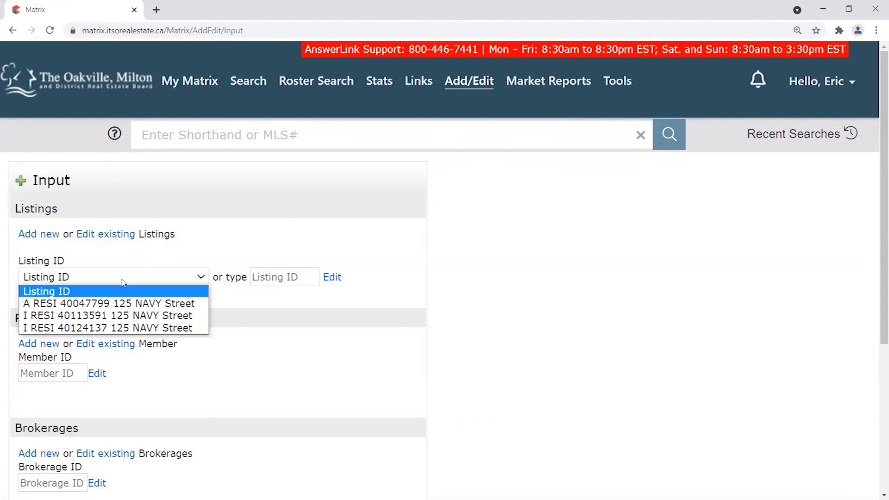
left_click(106, 328)
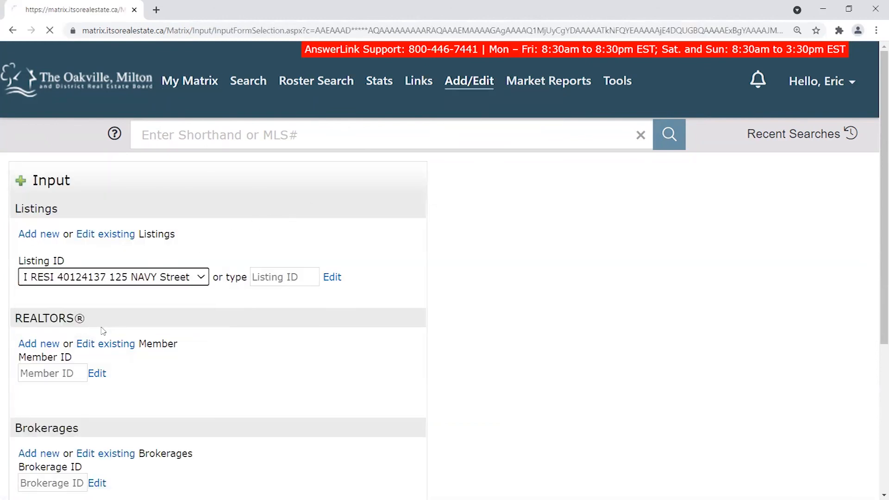
Scroll the Modify Listing form list and choose Manage Photos under Other Options.
left_click_drag(33, 181, 143, 186)
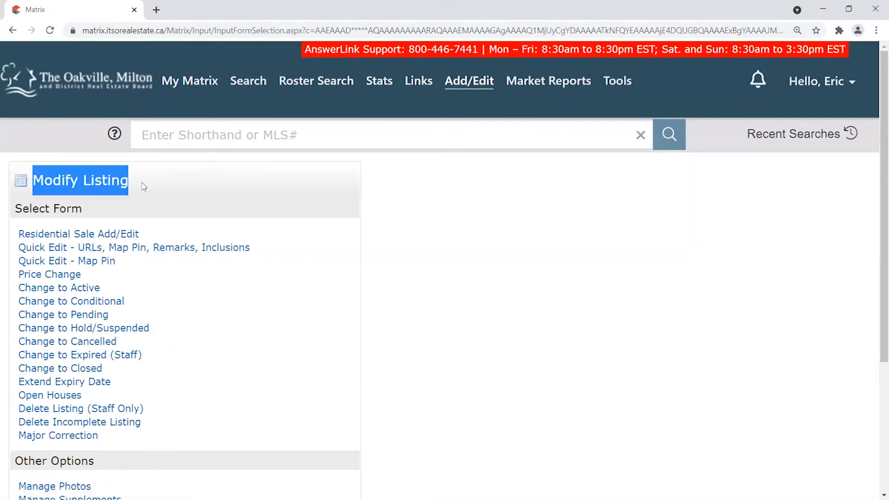
scroll(183, 235, "down", 1)
scroll(164, 254, "down", 3)
left_click_drag(104, 314, 14, 310)
left_click(108, 308)
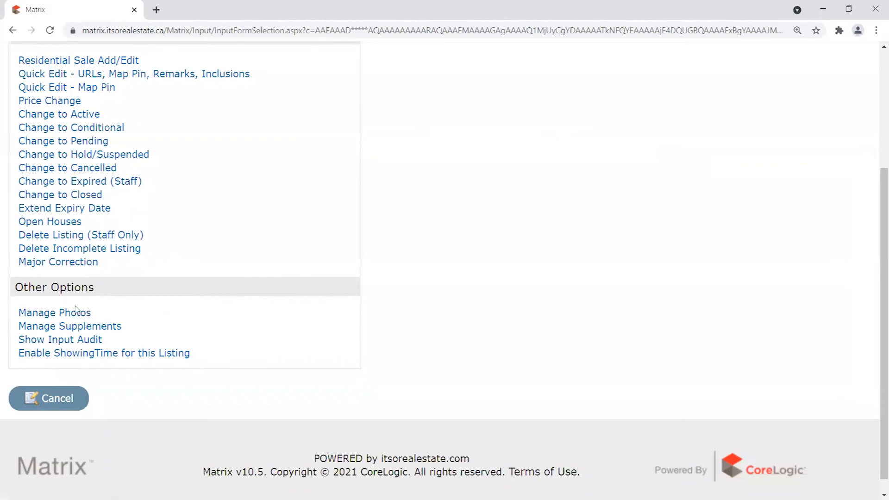
left_click(77, 311)
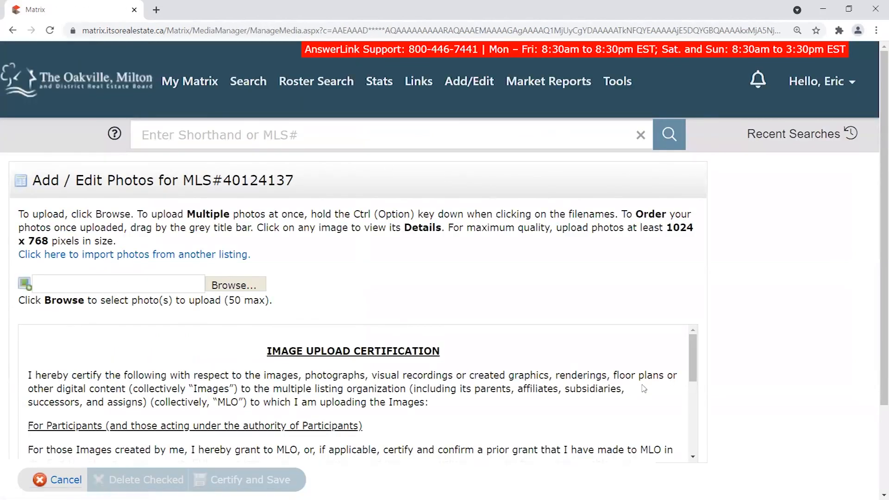
Highlight the listing's MLS#40124137 and the 50-photo upload maximum.
left_click_drag(225, 182, 300, 182)
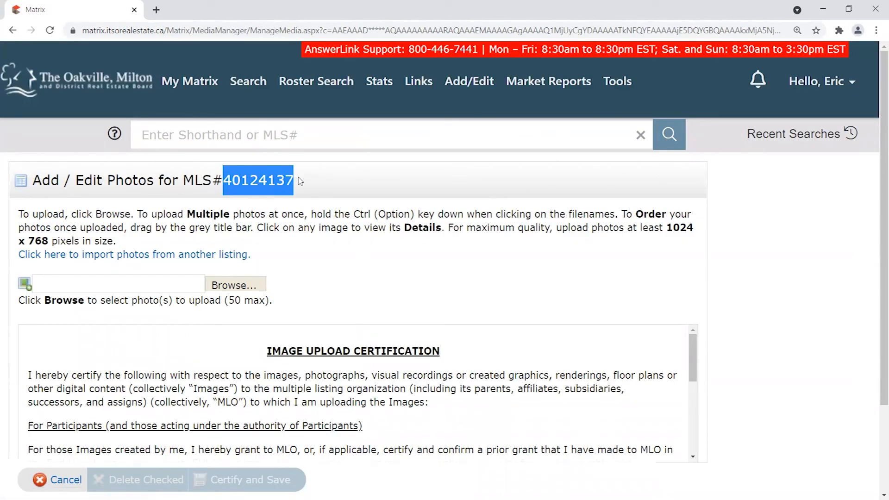
left_click(309, 177)
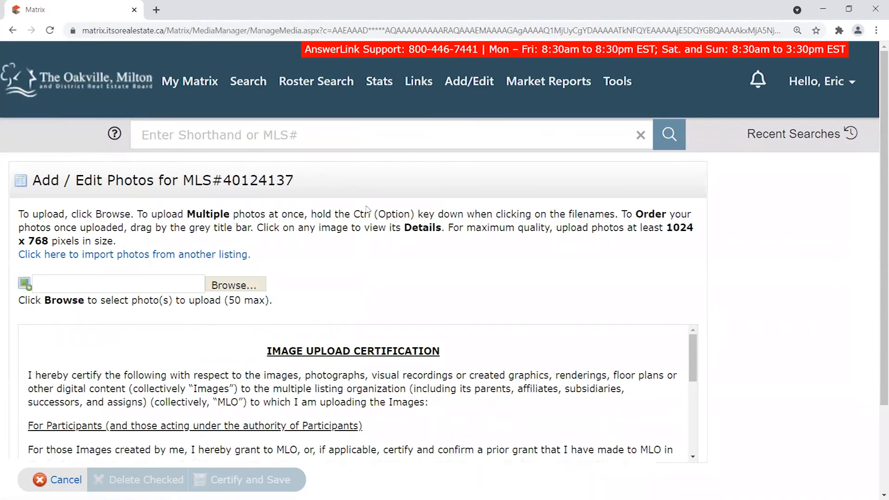
left_click_drag(228, 300, 269, 300)
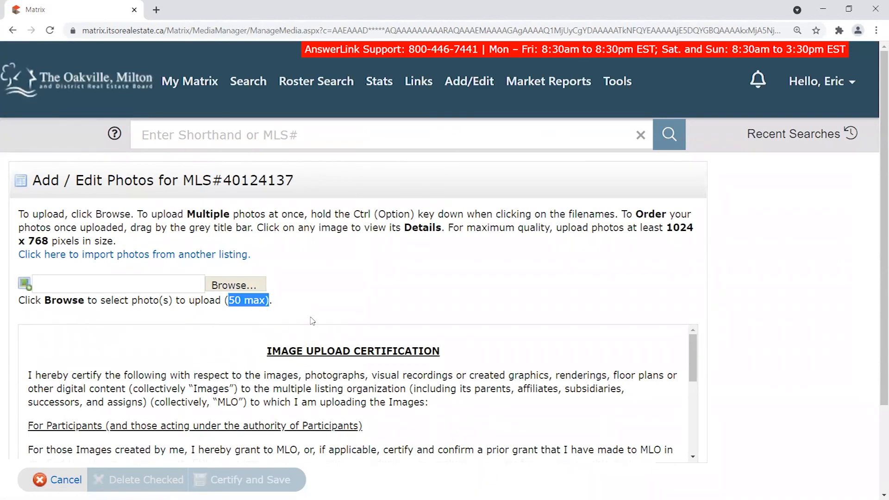
left_click(289, 264)
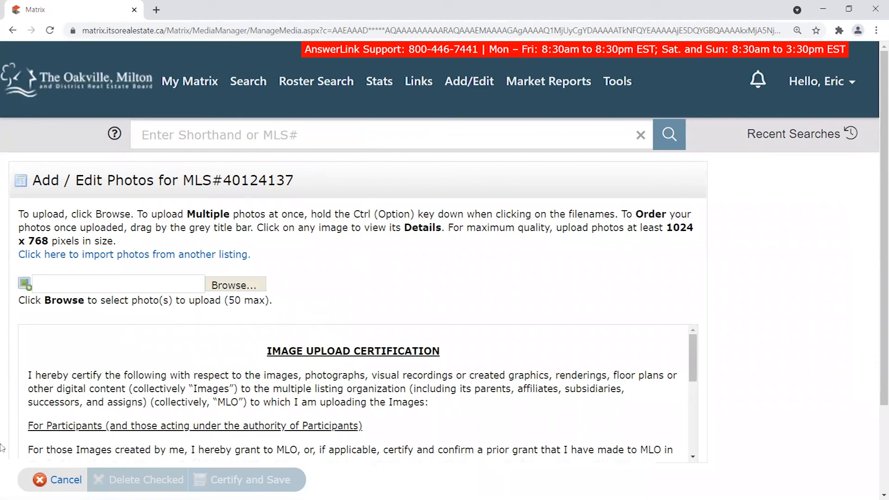
left_click_drag(666, 227, 50, 235)
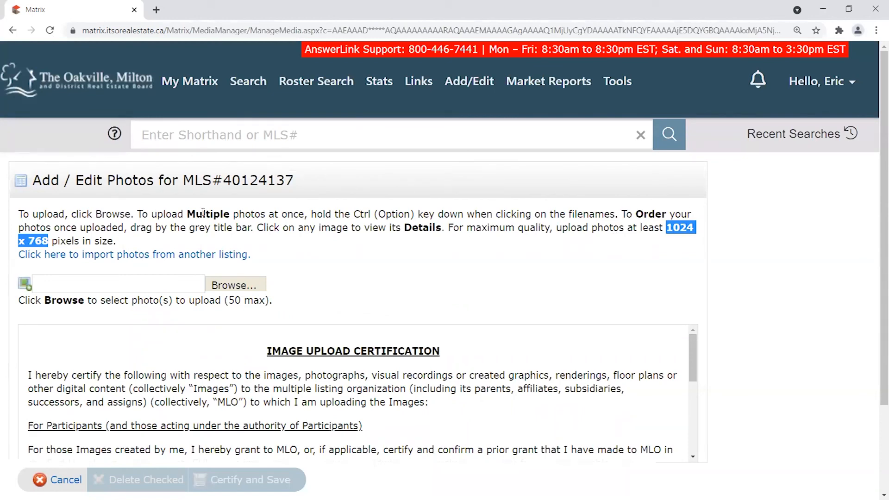
left_click_drag(49, 241, 80, 242)
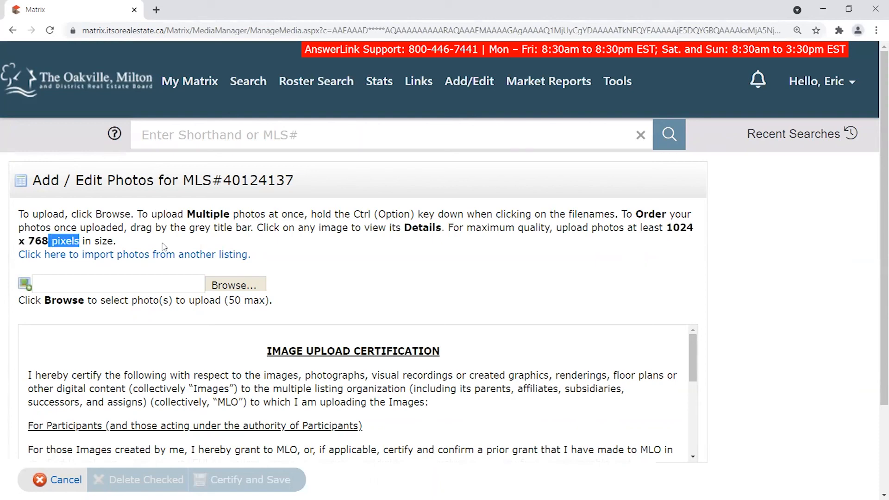
left_click(323, 262)
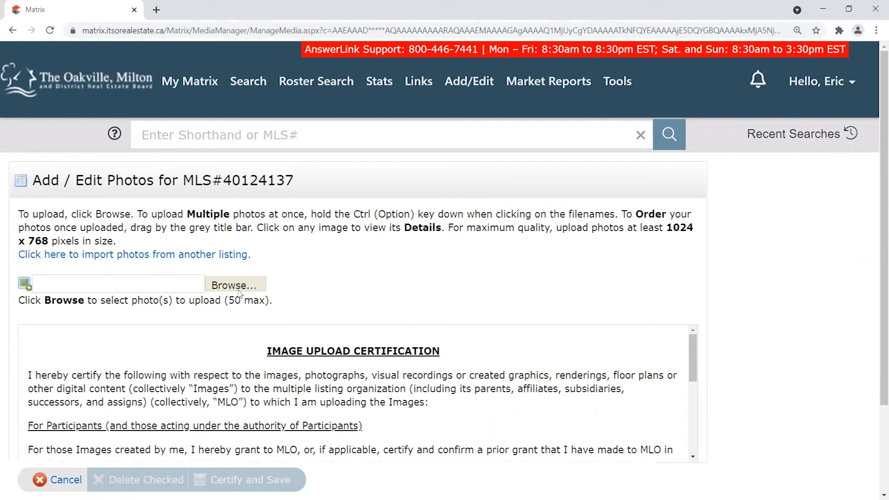
left_click(549, 81)
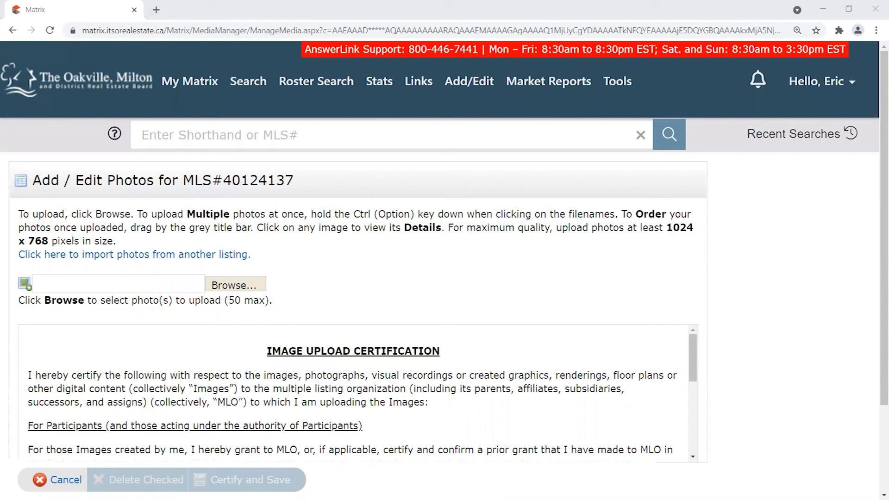
key("alt+Tab")
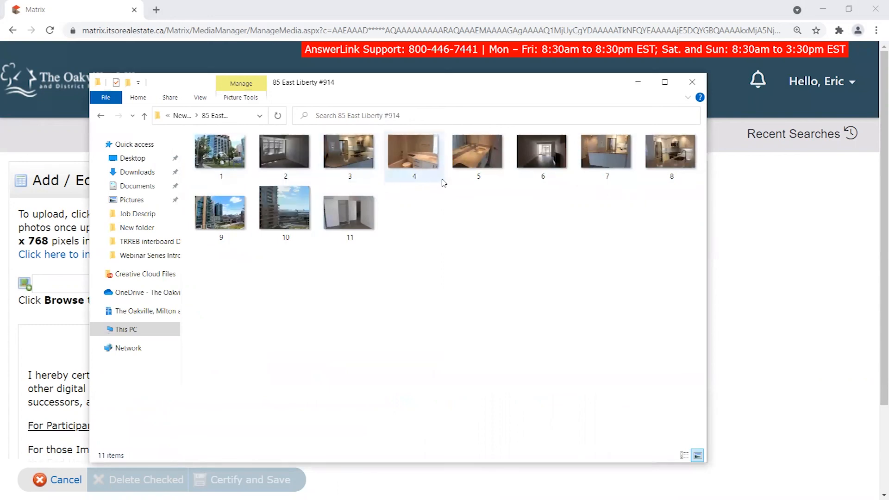
left_click_drag(576, 91, 831, 259)
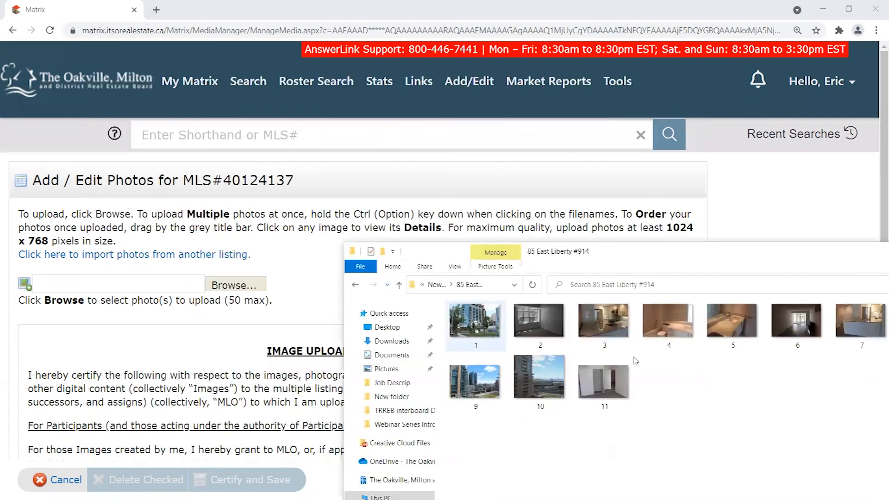
left_click_drag(831, 453, 460, 314)
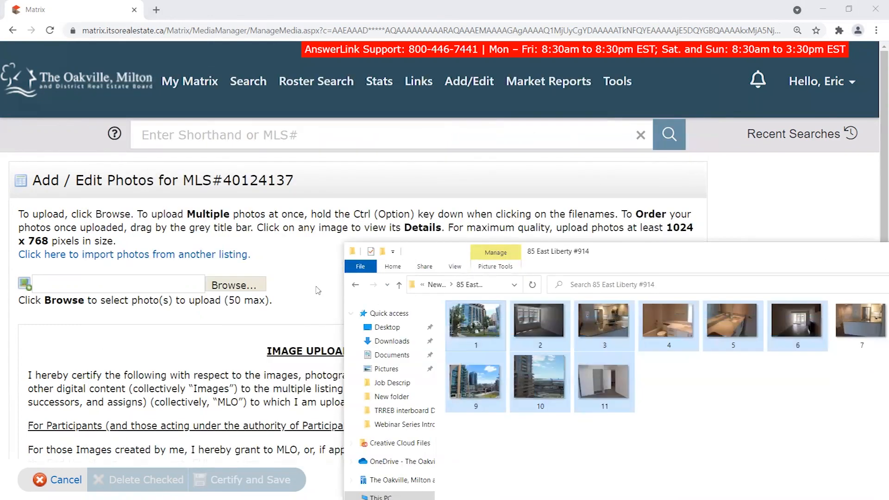
left_click(705, 408)
left_click_drag(736, 254, 578, 204)
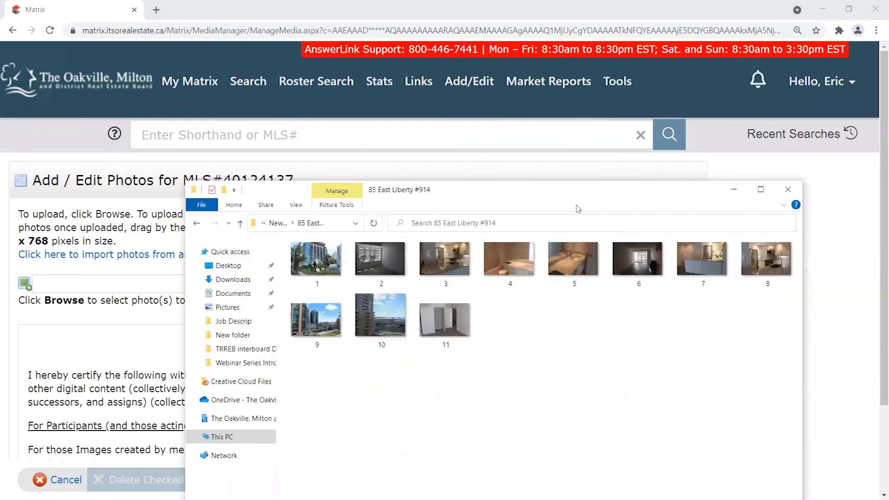
left_click(788, 190)
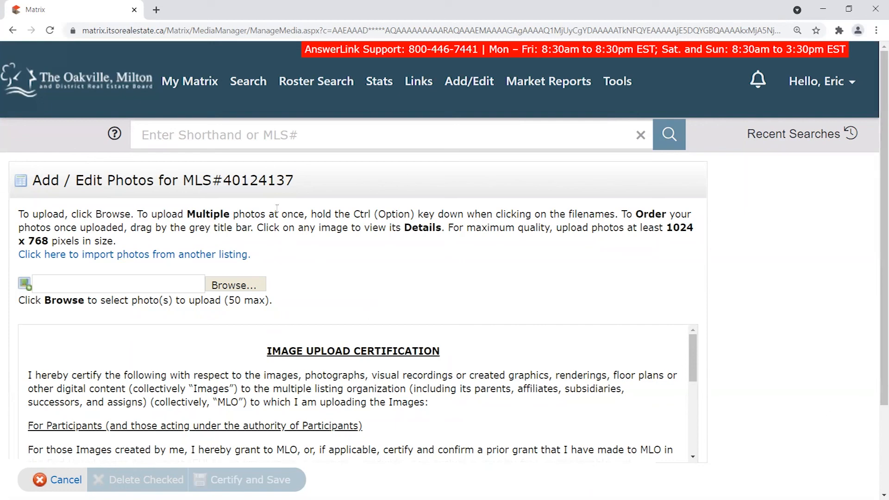
Highlight the listing's MLS number and the 50-photo upload limit on the photo page.
left_click_drag(223, 182, 310, 186)
left_click(358, 276)
left_click_drag(228, 300, 243, 301)
left_click(314, 301)
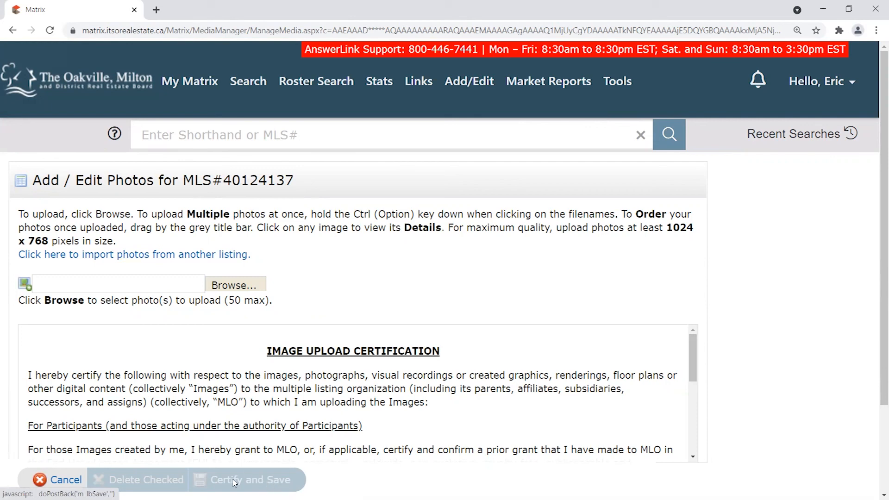
Cancel the photo page, confirm discarding unsaved changes, and return to My Matrix.
left_click(66, 482)
left_click(510, 97)
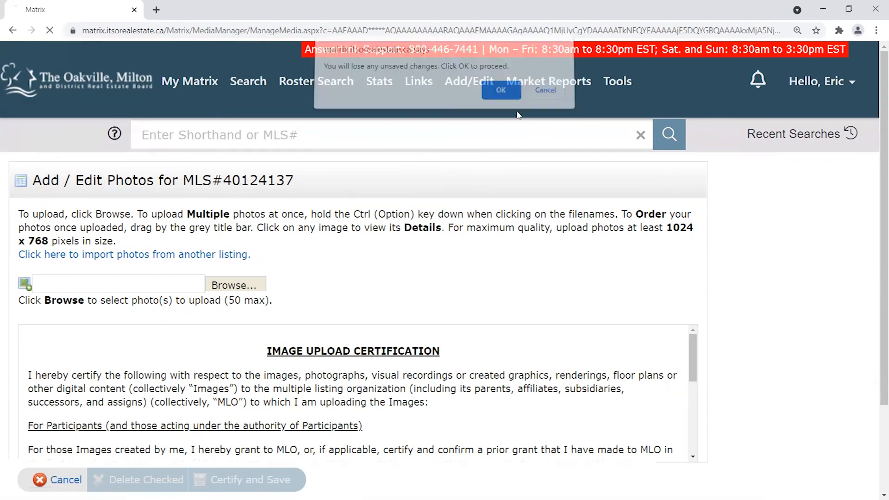
left_click(68, 81)
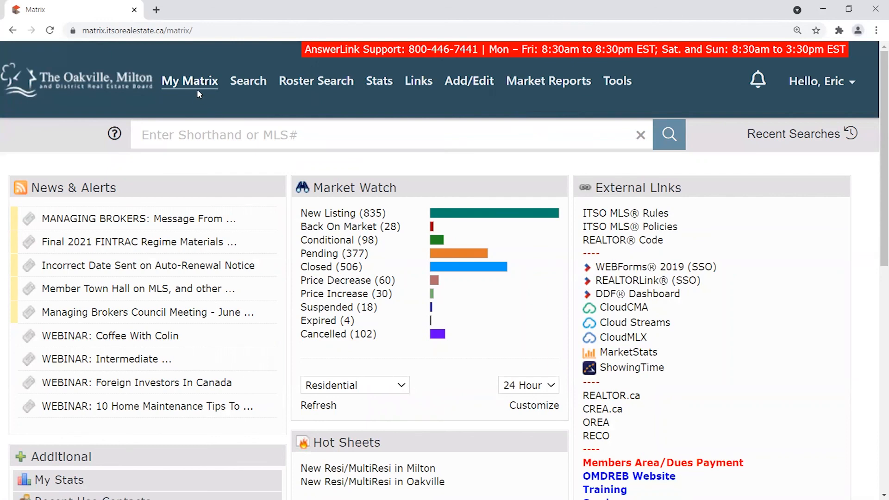
Open My Listings and point out its zero listings count and category filter.
mouse_move(197, 93)
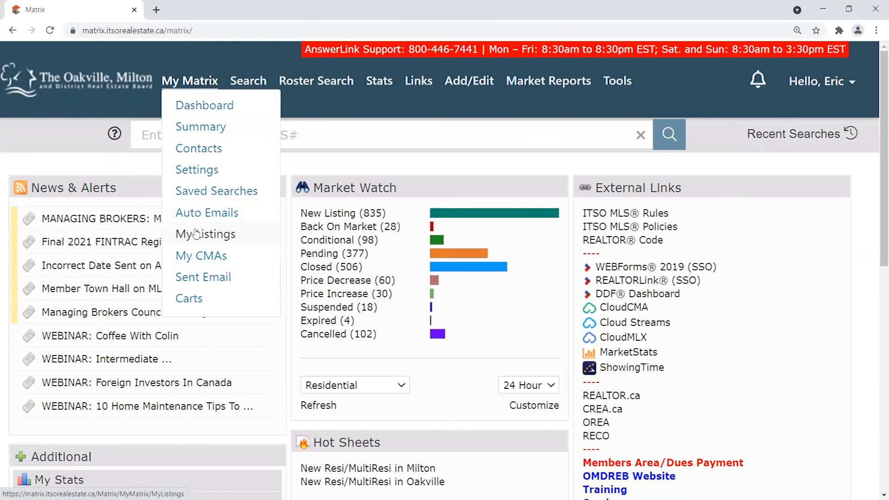
left_click(217, 234)
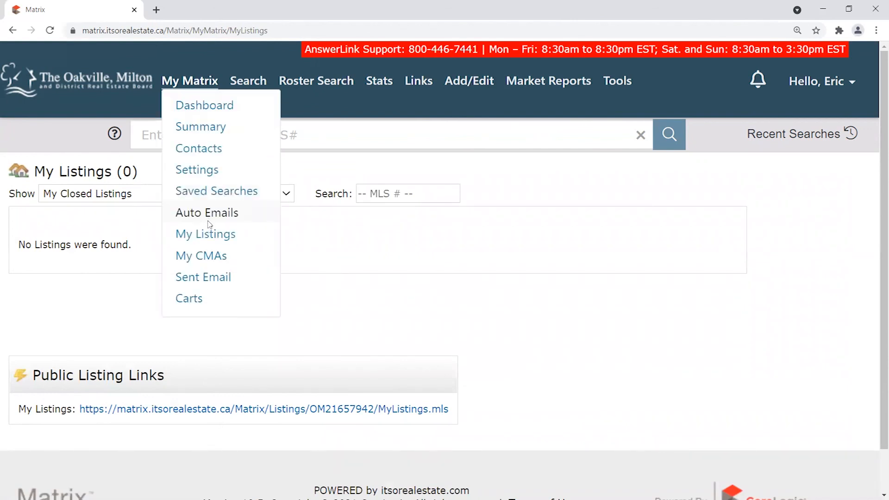
mouse_move(136, 172)
left_mouse_down()
mouse_move(28, 173)
mouse_move(155, 169)
mouse_move(37, 169)
mouse_move(140, 169)
left_mouse_up()
left_click(159, 167)
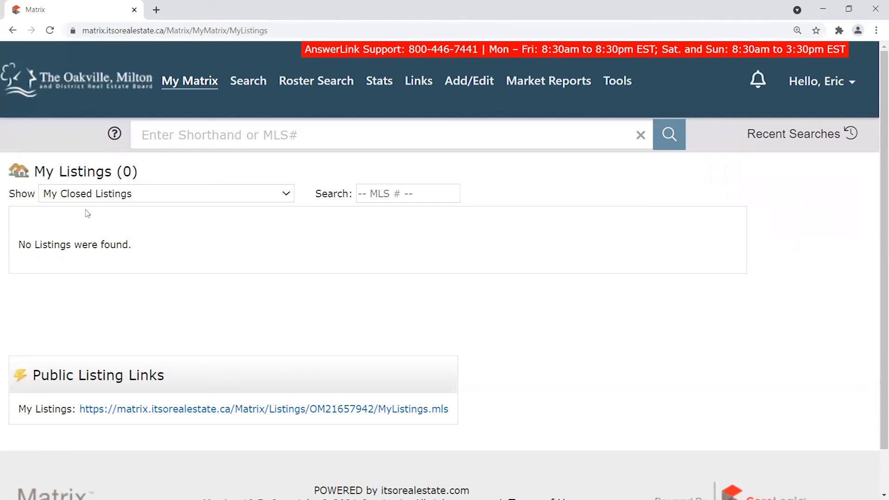
left_click_drag(10, 194, 37, 195)
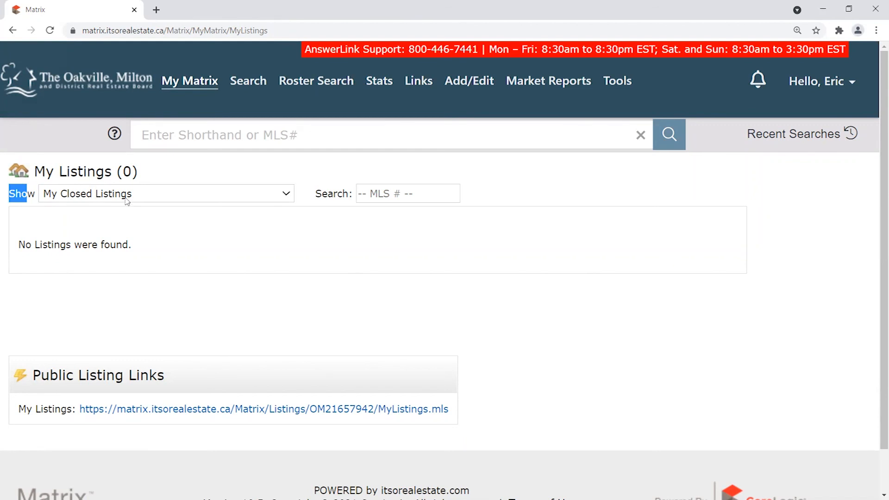
left_click_drag(132, 170, 112, 174)
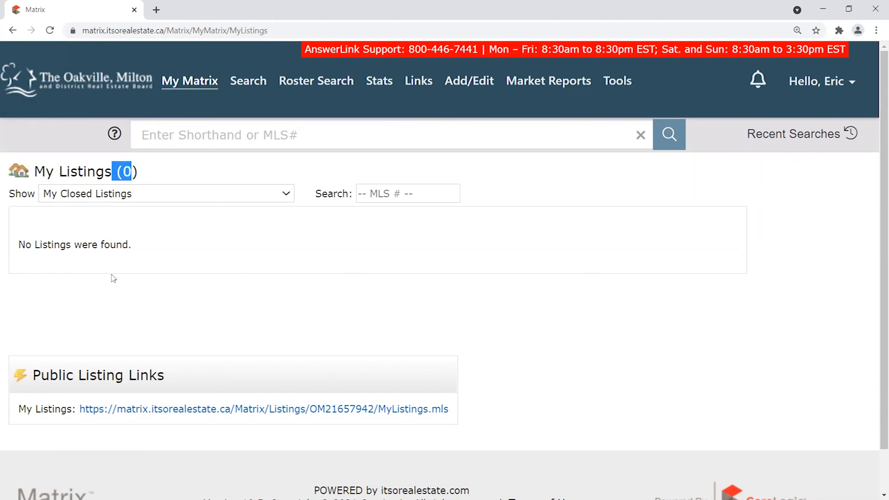
left_click(145, 175)
Show Incomplete/Pending Activation listings and point out MLS 40124137 with status I.
left_click(124, 197)
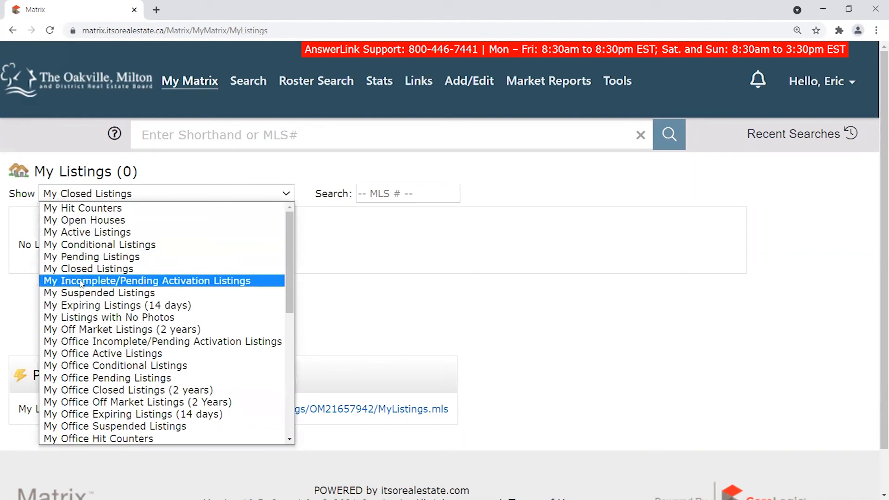
left_click(218, 283)
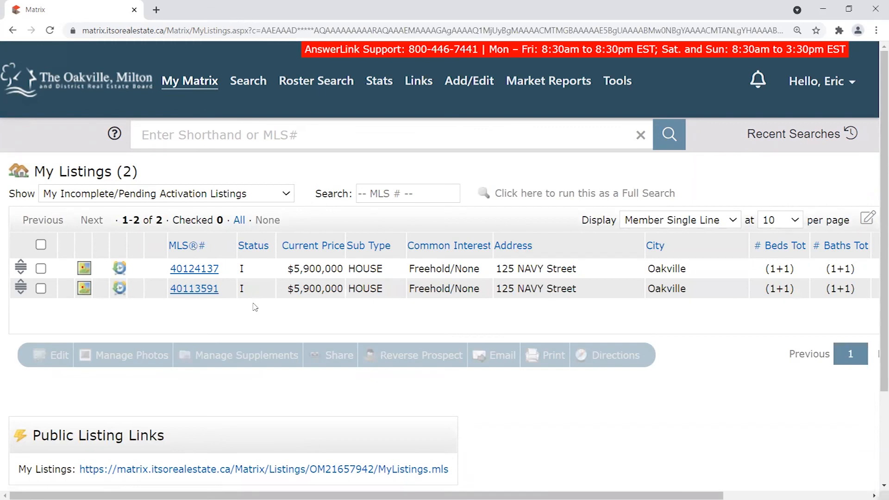
left_click_drag(217, 269, 168, 270)
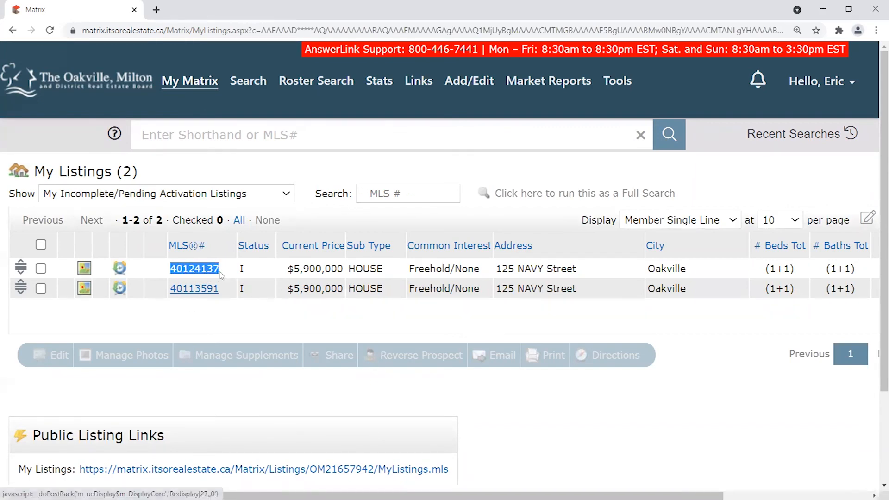
double_click(241, 269)
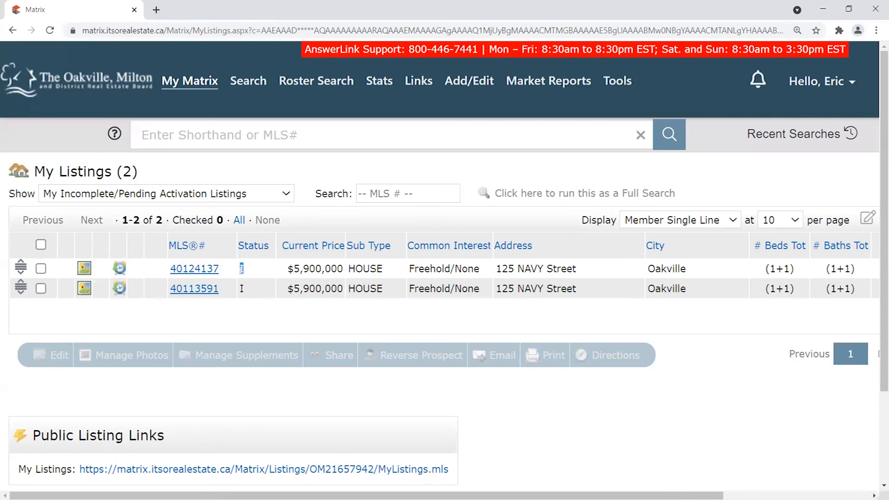
left_click(253, 269)
Try the Hit Counters and Open Houses views, then return to Incomplete/Pending Activation listings.
left_click(165, 201)
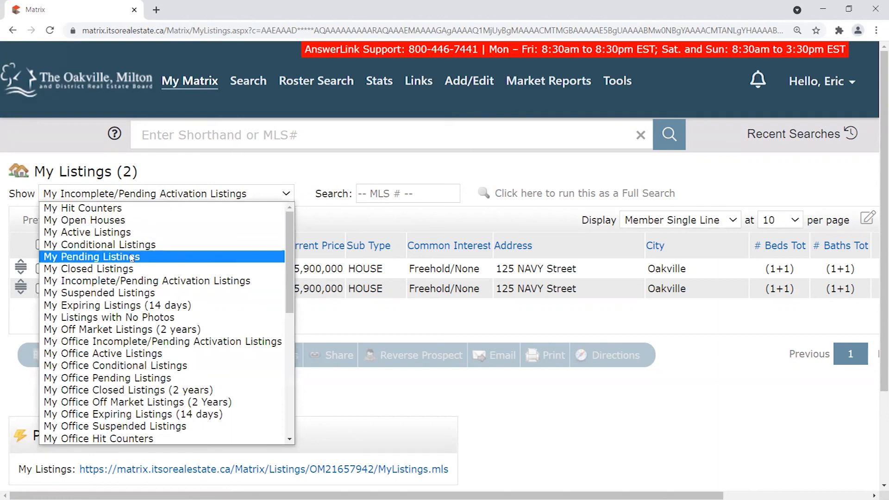
left_click(324, 181)
mouse_move(205, 86)
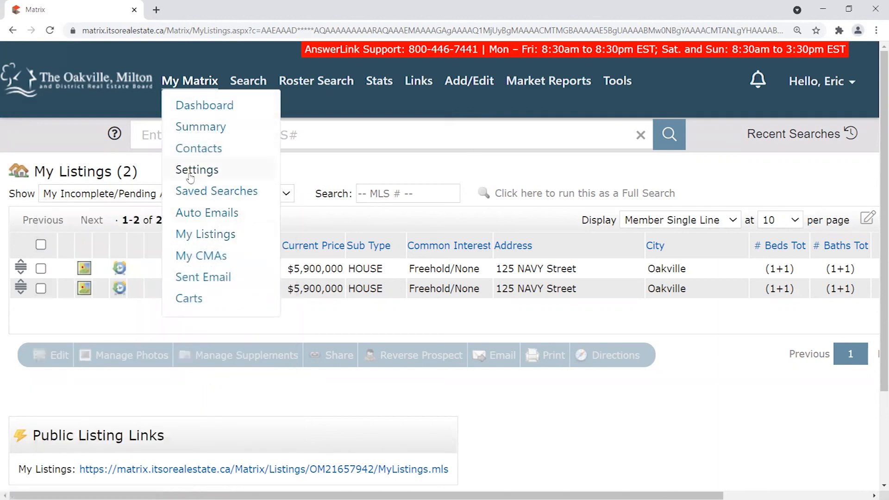
left_click(103, 195)
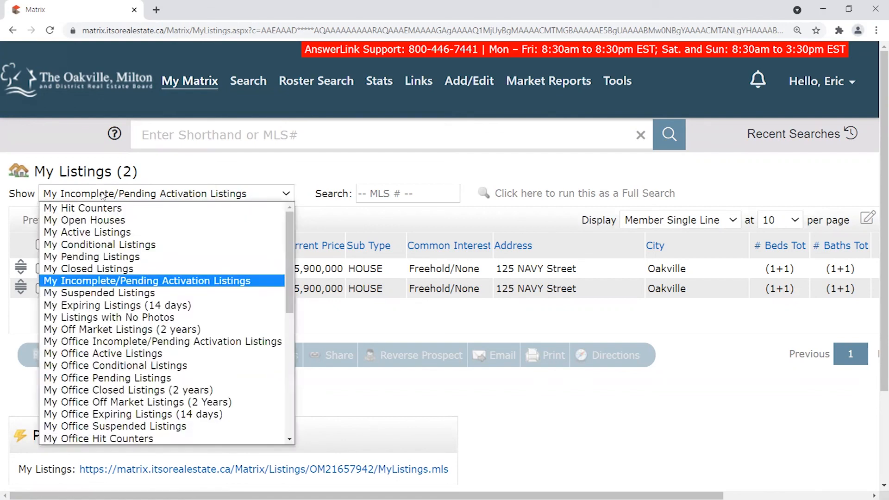
left_click(105, 208)
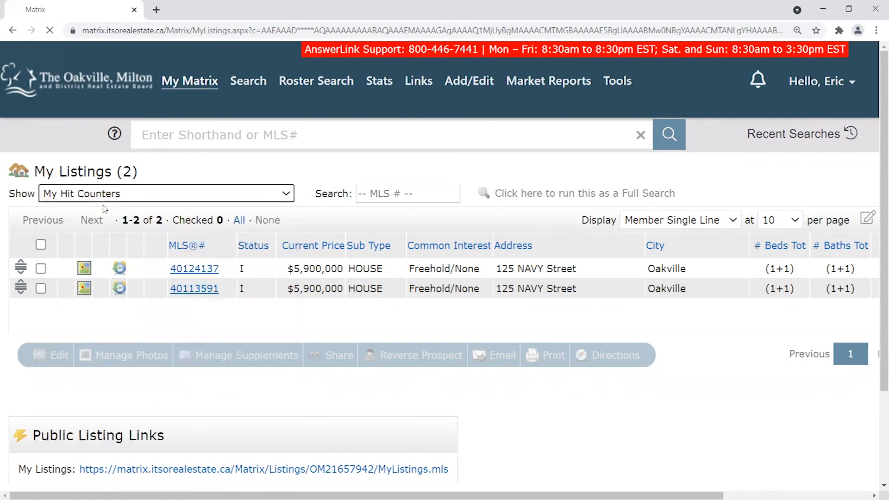
left_click(105, 193)
left_click(100, 218)
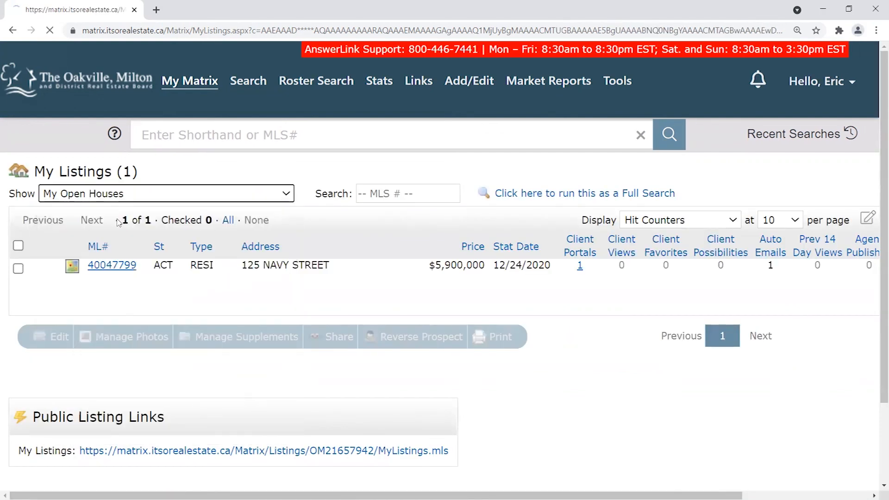
left_click(120, 194)
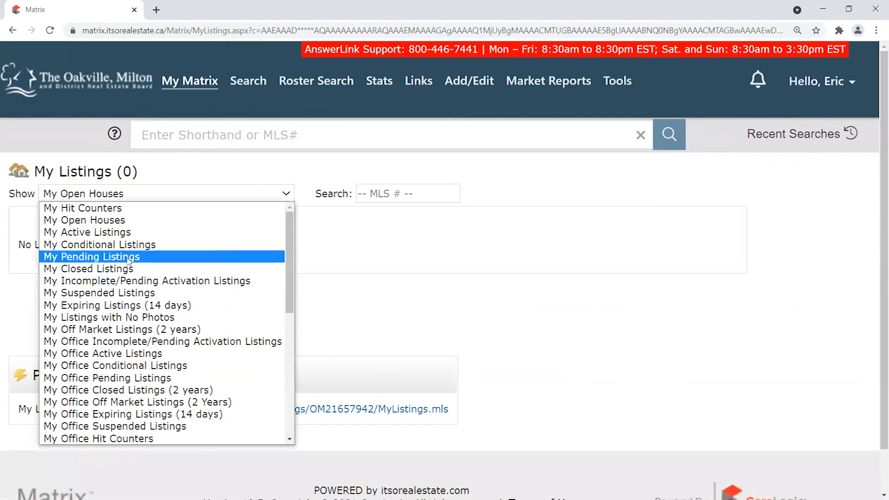
left_click(124, 281)
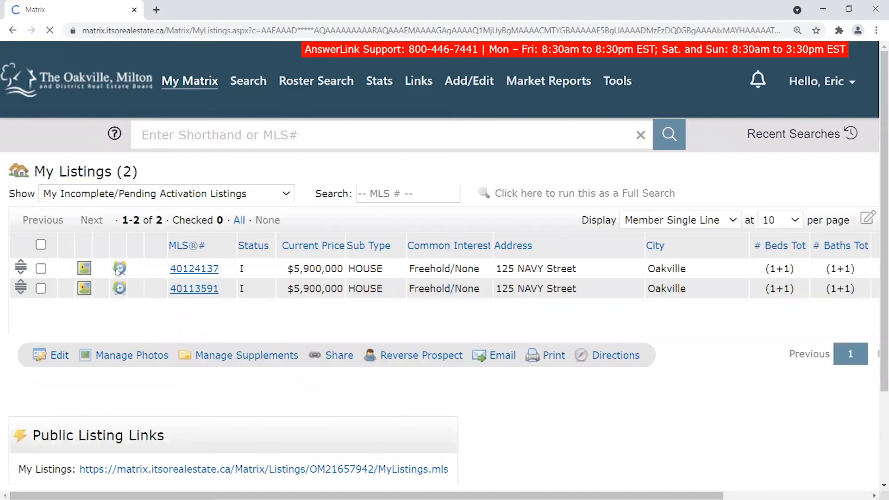
Open the full view of listing 40124137 and highlight its room counts and 1 + 1 beds split.
left_click(201, 270)
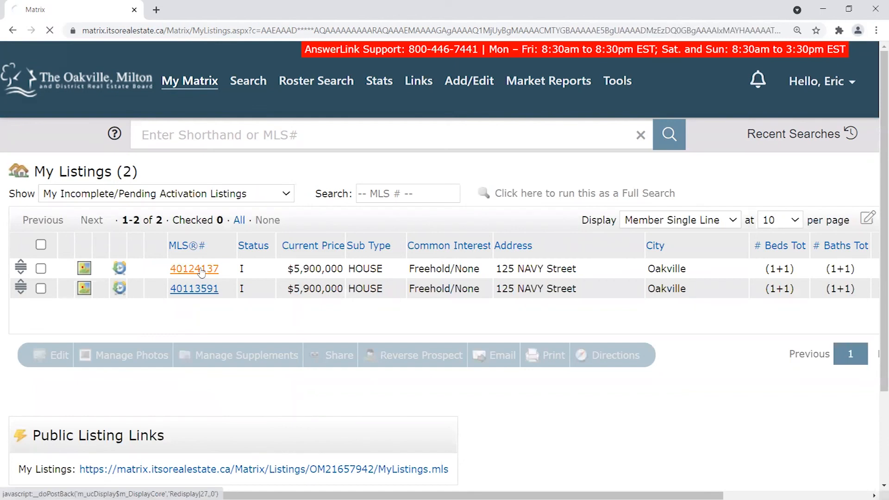
scroll(707, 301, "down", 1)
scroll(707, 301, "down", 3)
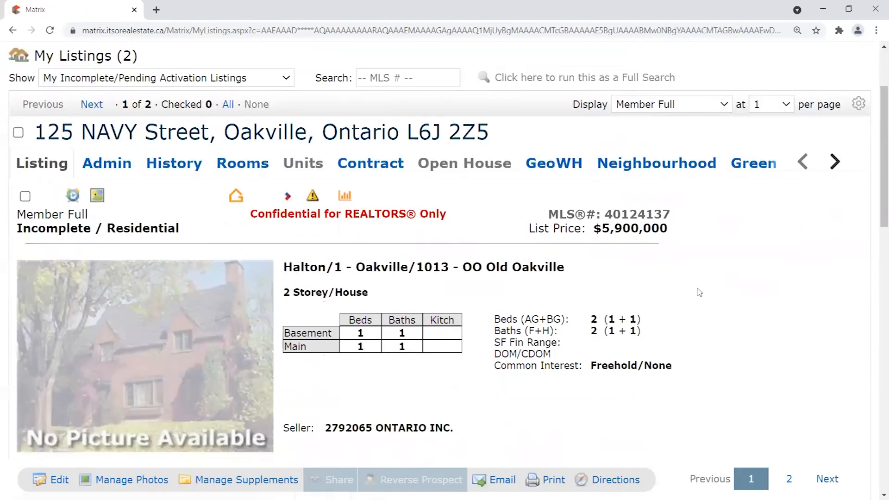
left_click_drag(415, 209, 557, 209)
scroll(425, 211, "down", 1)
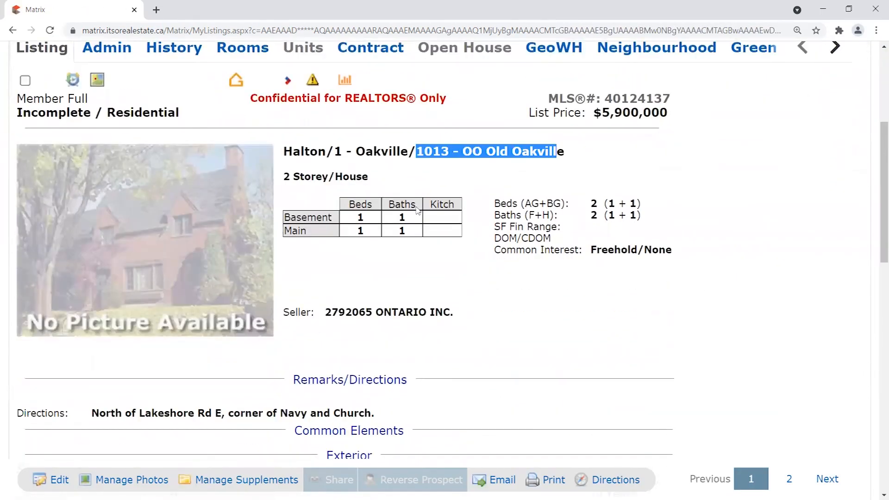
left_click_drag(360, 214, 426, 235)
left_click_drag(608, 204, 646, 205)
left_click(613, 215)
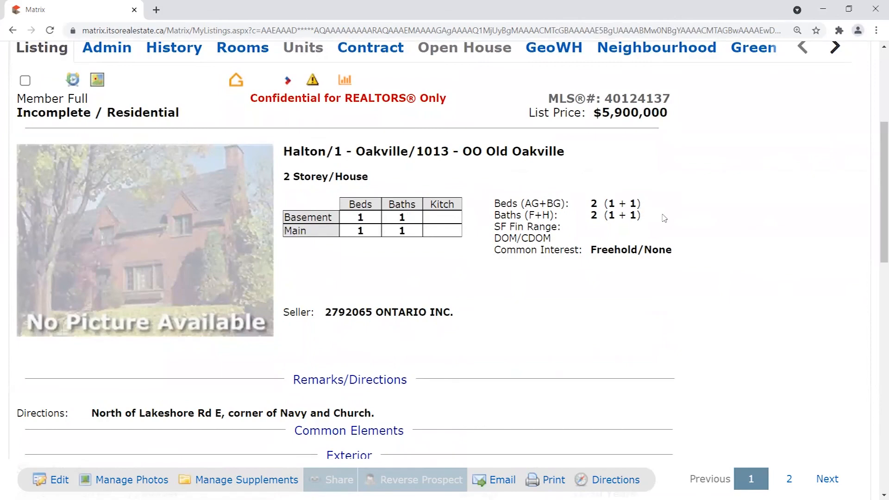
Scroll up and down through the rest of listing 40124137's details.
scroll(712, 207, "down", 4)
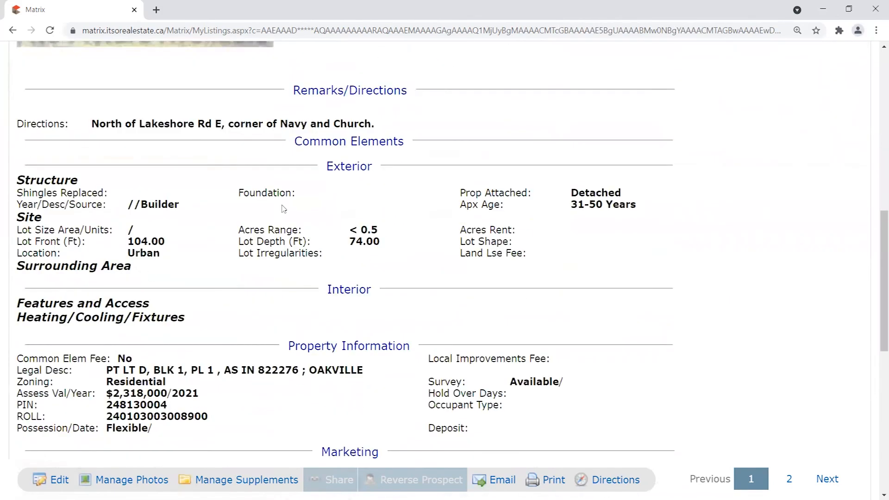
scroll(284, 206, "down", 4)
scroll(165, 159, "down", 2)
scroll(229, 246, "up", 8)
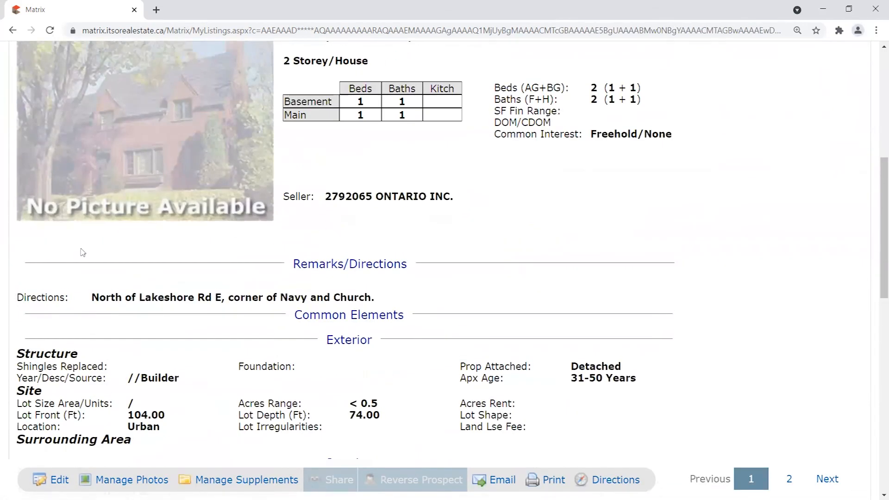
scroll(278, 277, "up", 4)
scroll(246, 307, "down", 1)
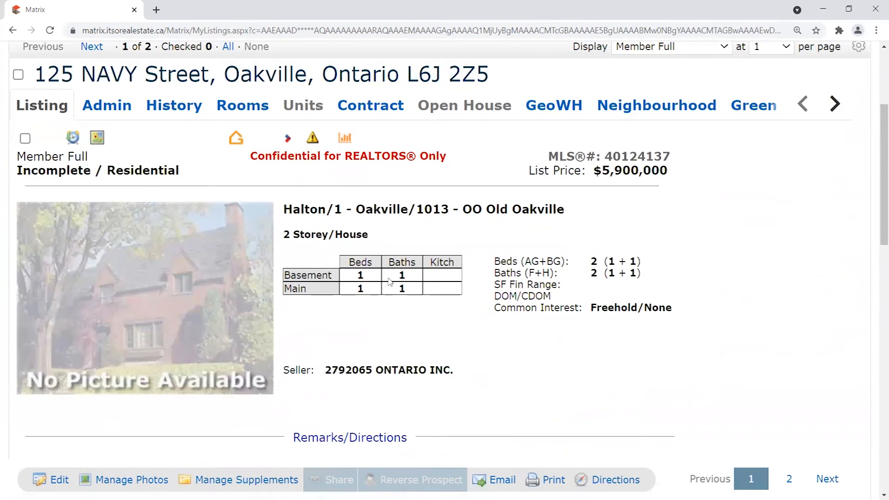
scroll(389, 281, "up", 1)
scroll(567, 264, "down", 2)
scroll(567, 264, "up", 3)
Show the Rooms tab and highlight the main-floor and basement bedroom rows.
left_click(245, 166)
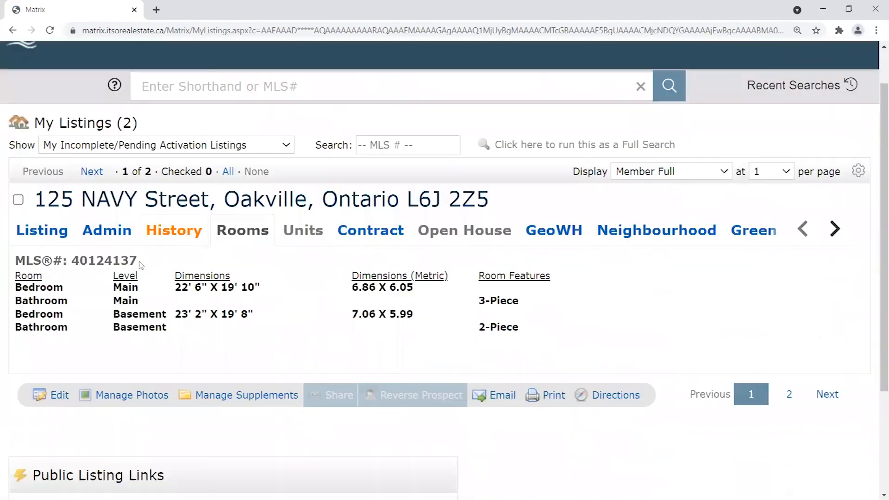
left_click_drag(20, 278, 65, 292)
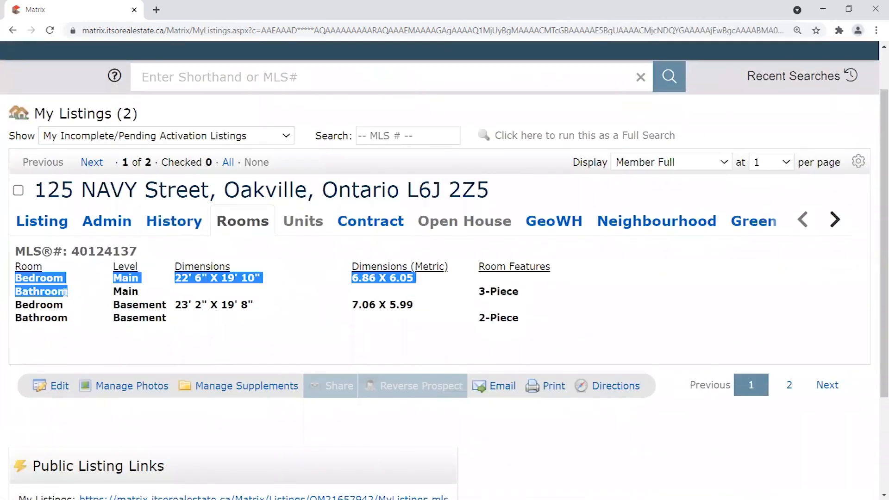
triple_click(19, 304)
left_click(173, 323)
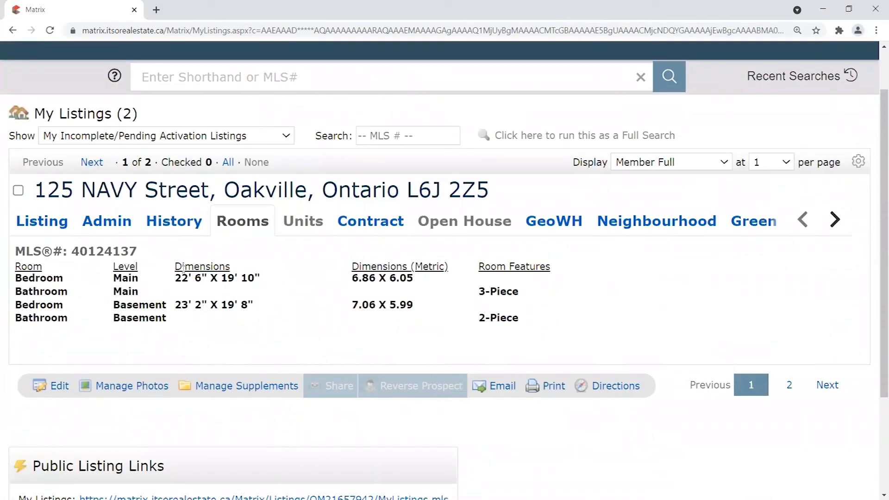
Highlight the bedroom metric sizes 6.86 X 6.05 and 7.06 X 5.99, then return to the Listing tab.
left_click_drag(419, 280, 176, 278)
left_click(369, 277)
triple_click(410, 277)
left_click_drag(371, 304, 437, 307)
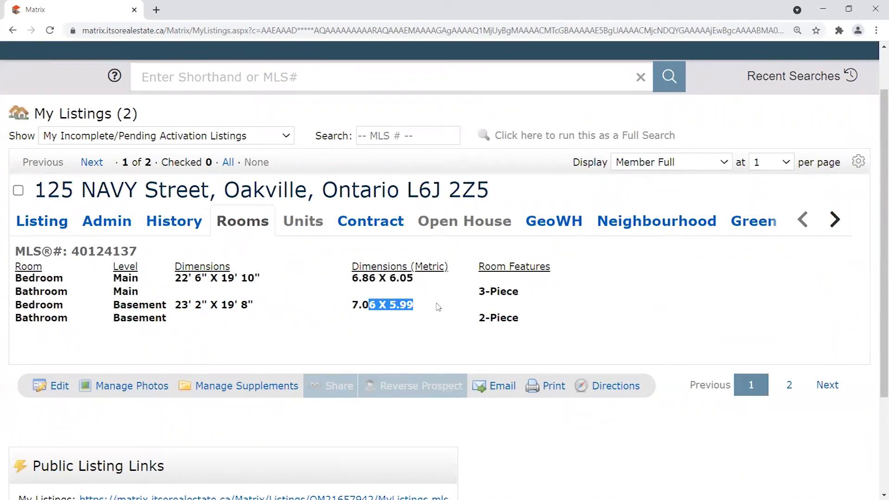
left_click(482, 290)
left_click(42, 221)
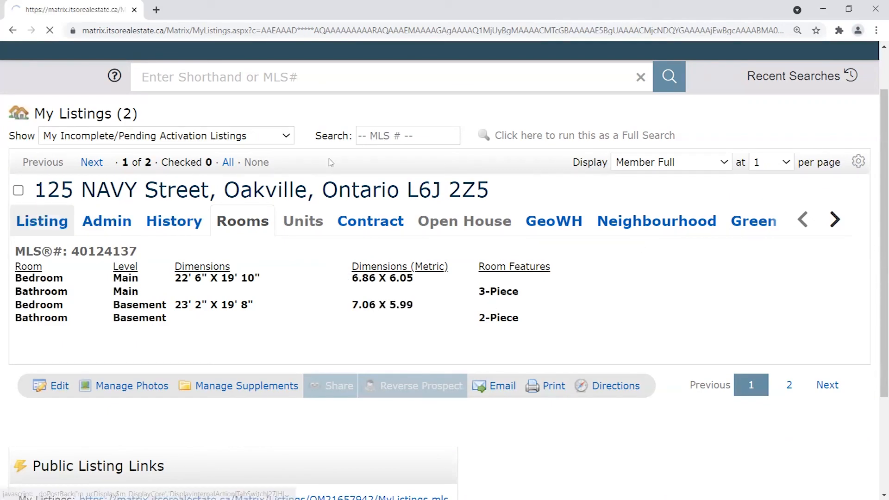
Scroll to the top of the Listing tab and highlight the Beds and Baths totals.
scroll(608, 284, "down", 10)
scroll(457, 339, "up", 4)
scroll(457, 340, "up", 6)
scroll(475, 365, "up", 1)
scroll(499, 343, "down", 2)
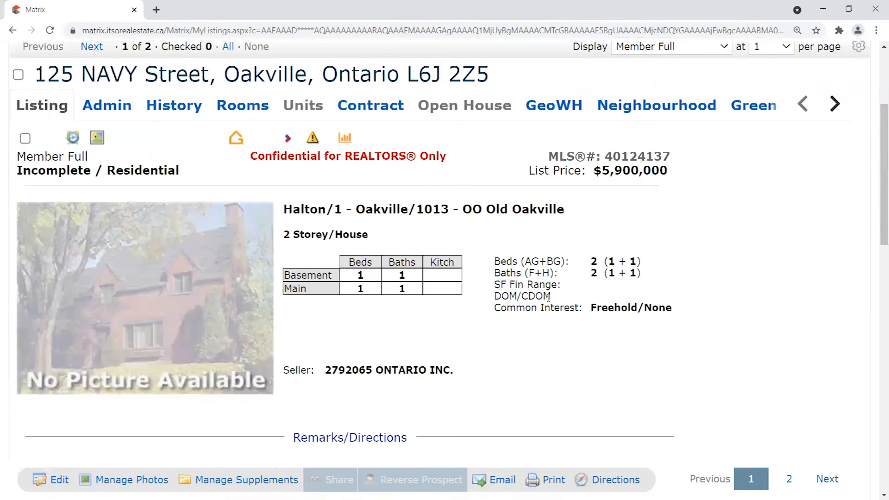
left_click_drag(495, 262, 645, 276)
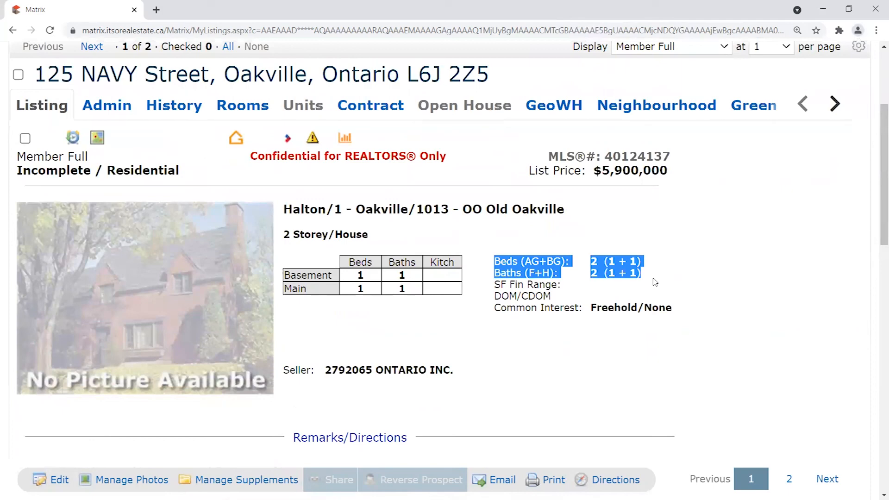
left_click(623, 275)
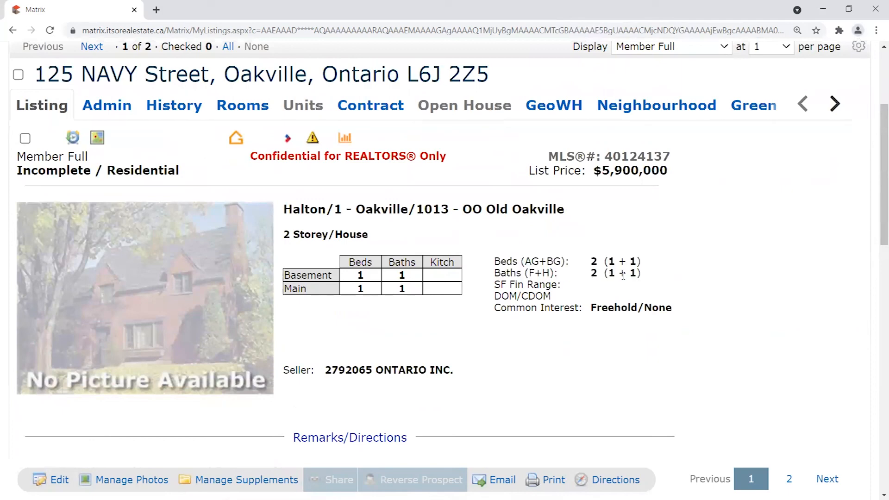
Highlight the AG+BG label, the 1 + 1 beds split, and both Beds and Baths lines.
left_click_drag(526, 261, 551, 273)
left_click(482, 261)
left_click_drag(609, 261, 638, 274)
left_click(641, 284)
left_click_drag(494, 273, 570, 267)
left_click_drag(499, 260, 667, 278)
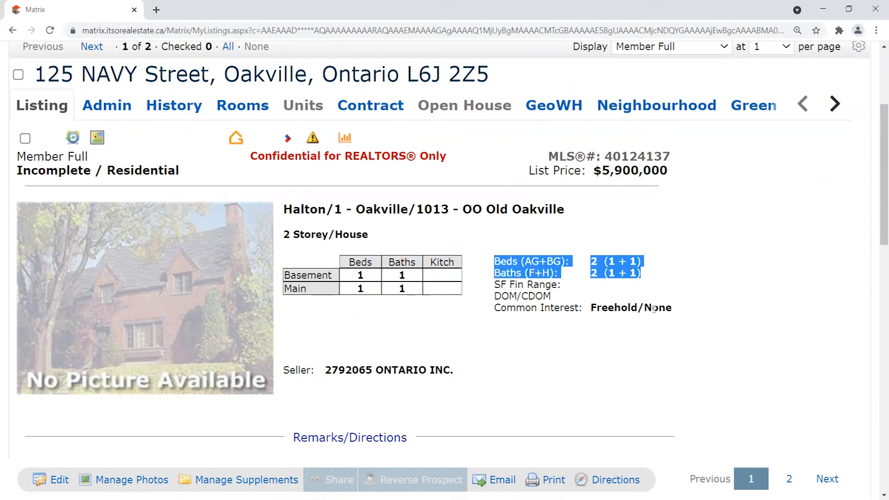
scroll(654, 309, "up", 4)
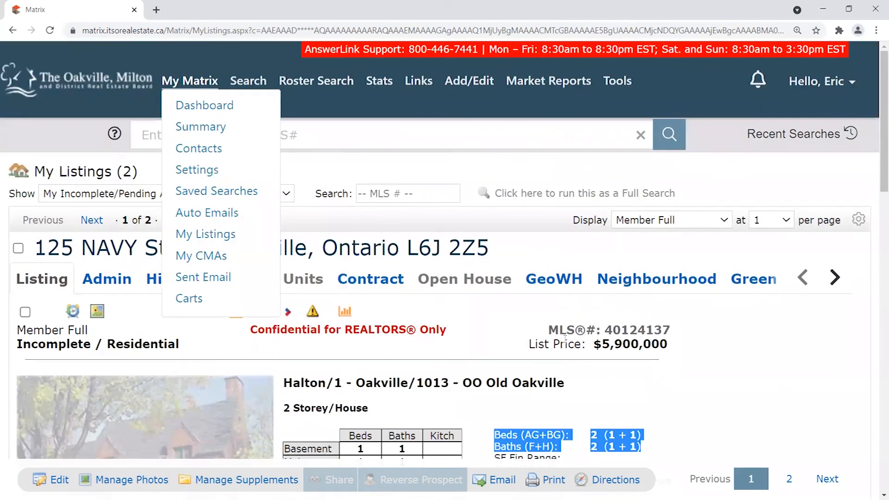
left_click(725, 338)
scroll(716, 336, "down", 3)
scroll(715, 336, "down", 1)
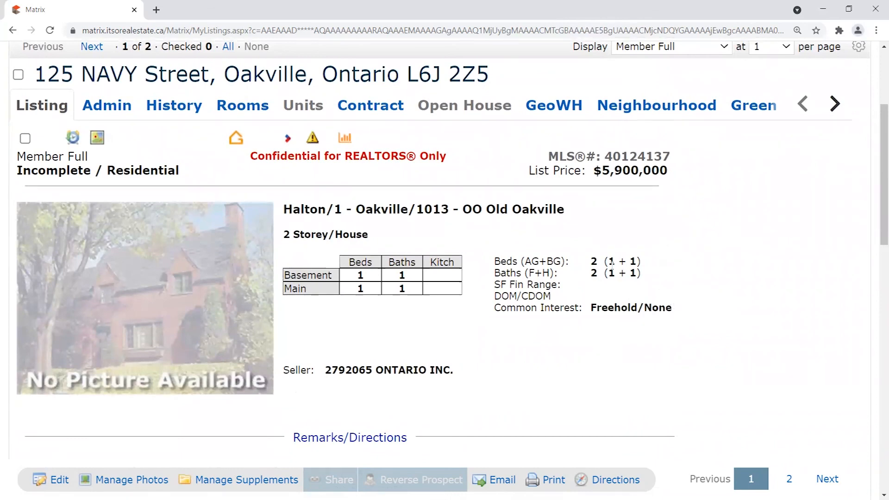
left_click_drag(609, 261, 638, 262)
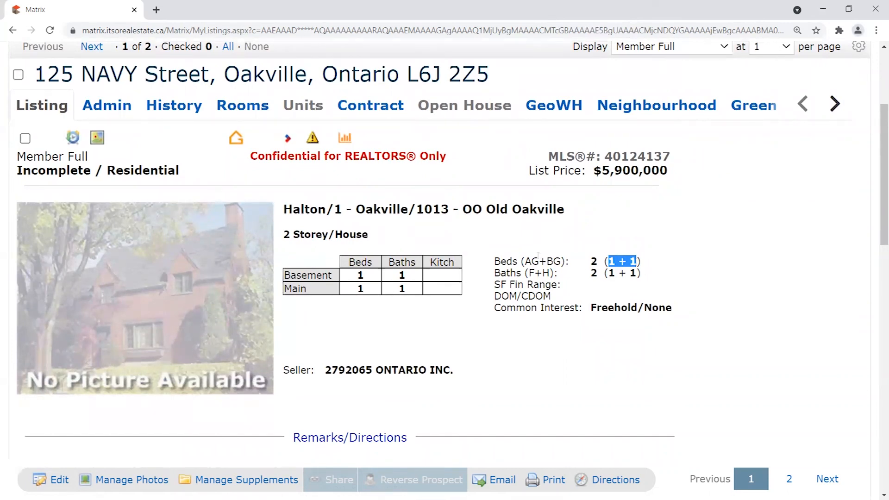
left_click_drag(525, 261, 559, 261)
left_click(554, 258)
left_click_drag(494, 261, 562, 260)
left_click(567, 254)
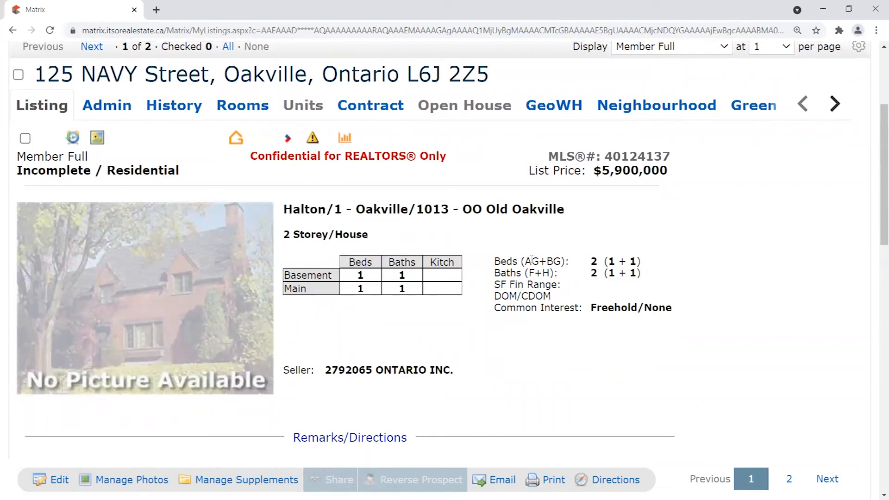
left_click_drag(538, 260, 562, 261)
left_click(528, 261)
left_click_drag(525, 261, 539, 261)
left_click_drag(548, 261, 559, 261)
left_click(531, 272)
left_click_drag(497, 272, 561, 274)
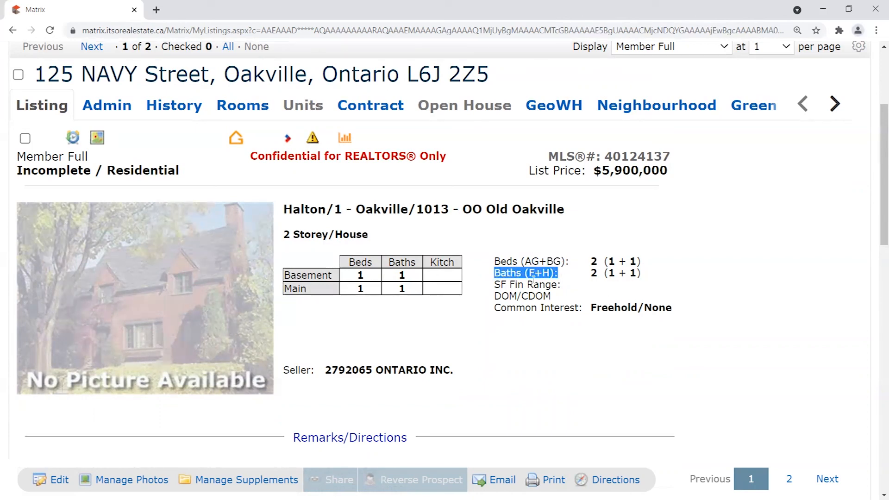
left_click(511, 278)
left_click_drag(496, 274, 555, 275)
left_click(570, 277)
left_click(545, 273)
left_click_drag(529, 273, 542, 273)
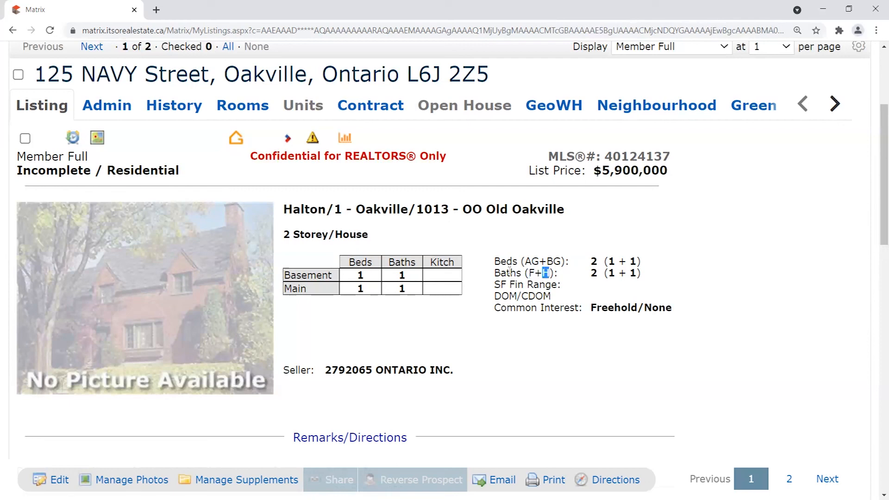
left_click_drag(608, 261, 637, 262)
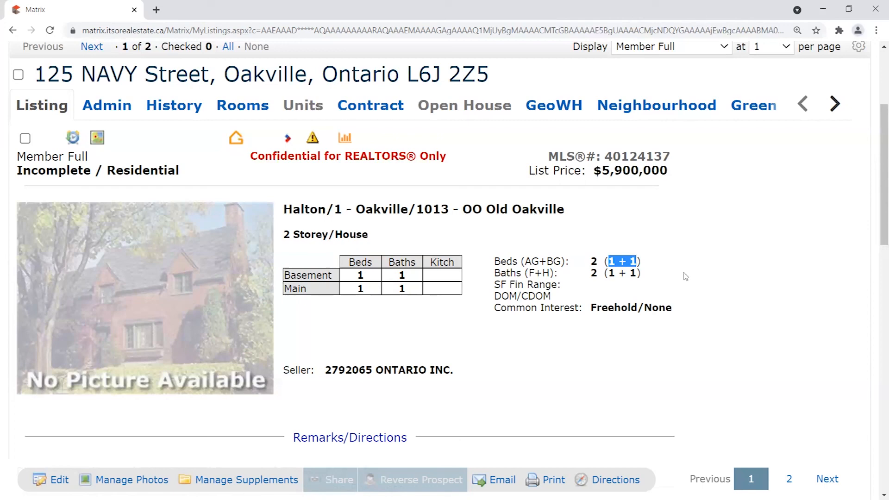
left_click_drag(547, 262, 561, 262)
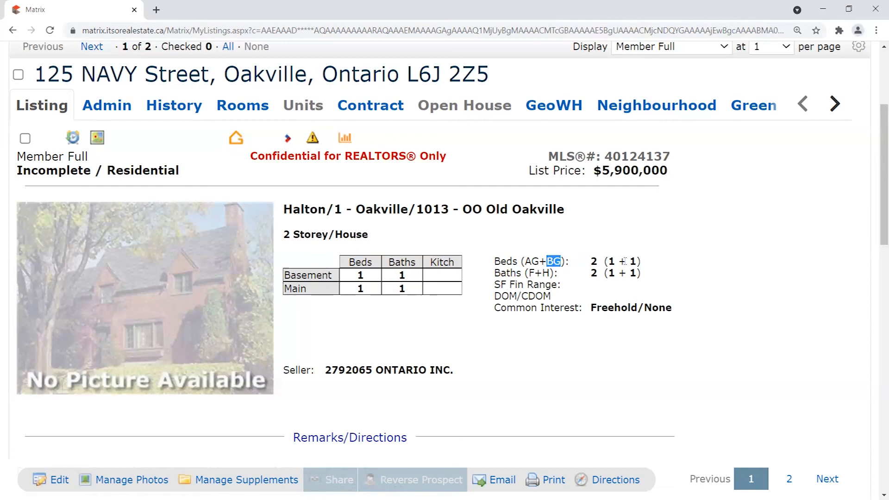
double_click(633, 261)
double_click(546, 273)
double_click(633, 273)
double_click(545, 273)
left_click_drag(609, 270, 614, 270)
left_click(631, 273)
double_click(633, 273)
left_click_drag(604, 262, 616, 262)
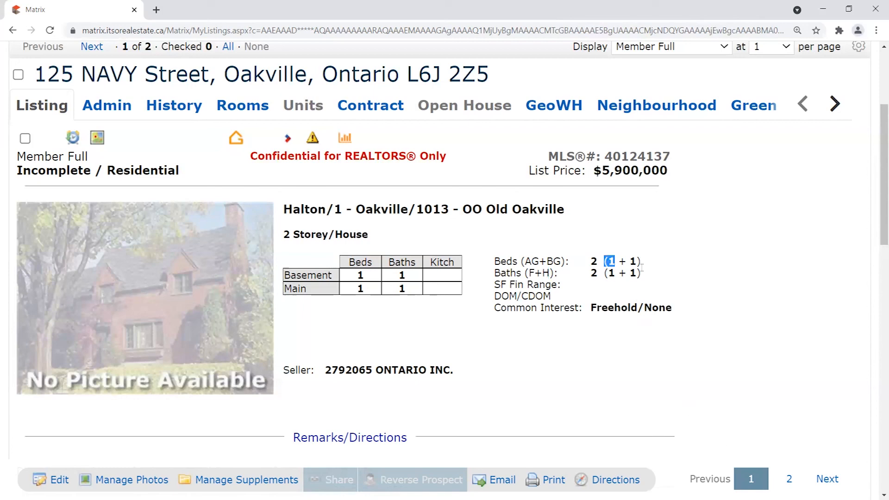
double_click(633, 262)
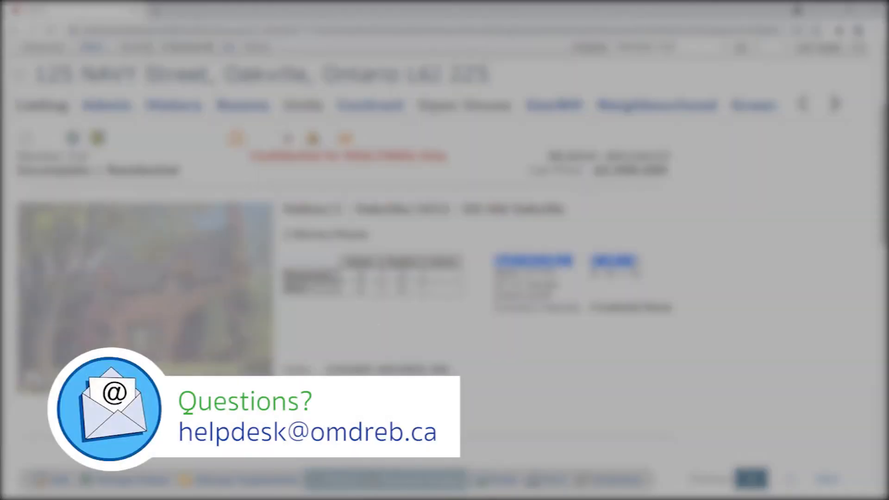
left_click_drag(496, 272, 642, 273)
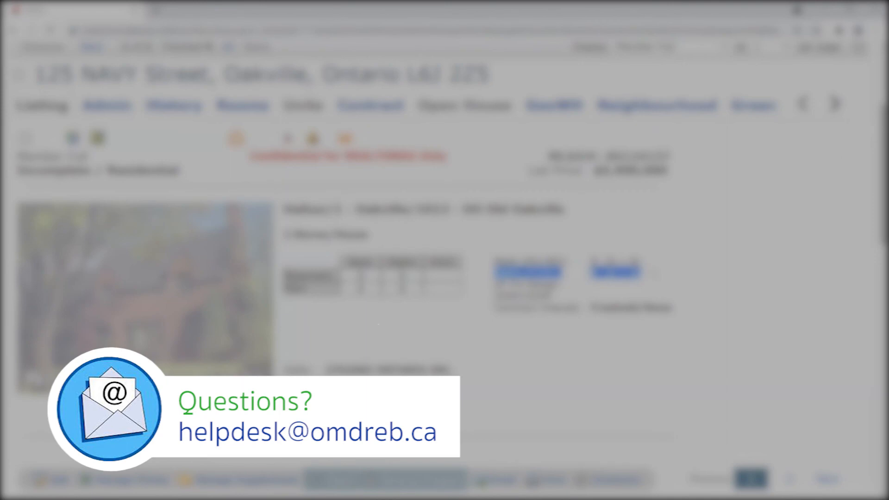
left_click(644, 273)
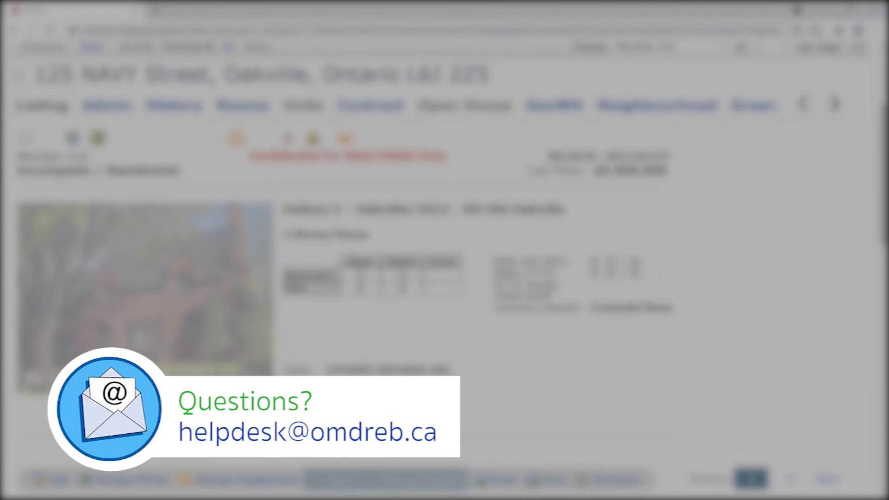